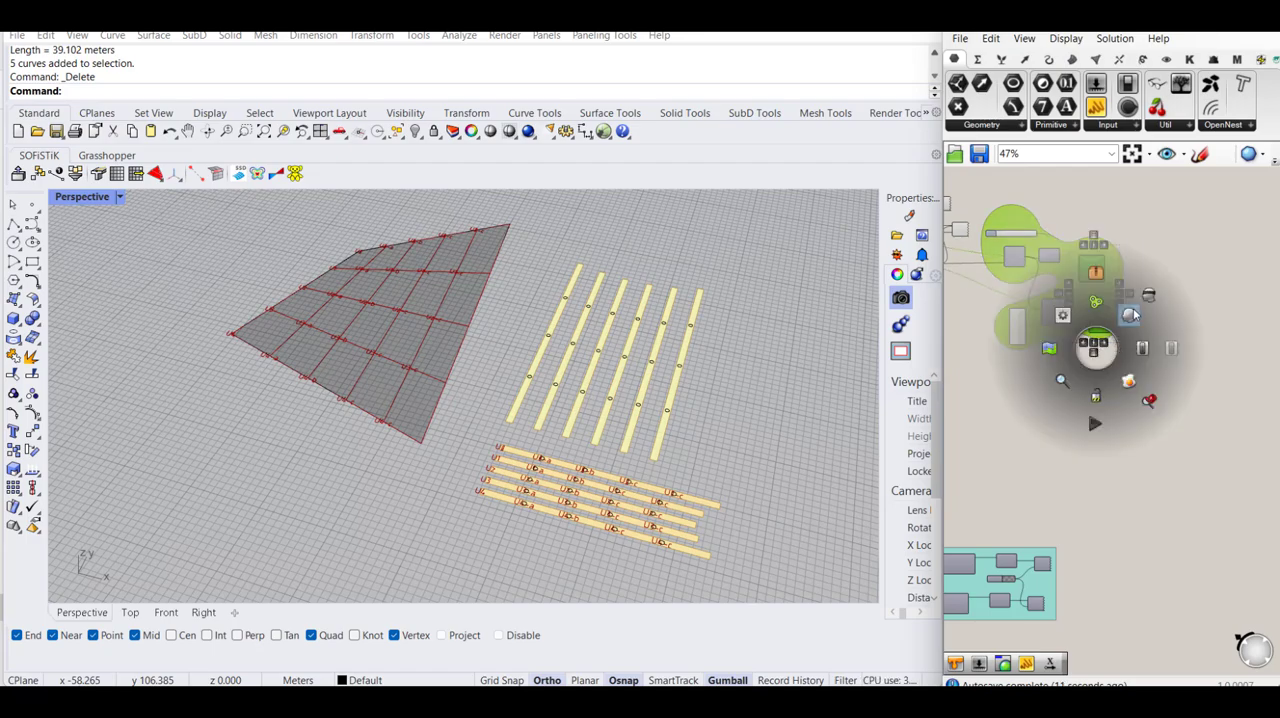
# - Show the strip label previews and examine the labelled surface grid and the laid-out strips in the finished example
pyautogui.click(1095, 275)
pyautogui.moveTo(472, 445); pyautogui.dragTo(490, 492, button='right')
pyautogui.scroll(8, 222, 395)
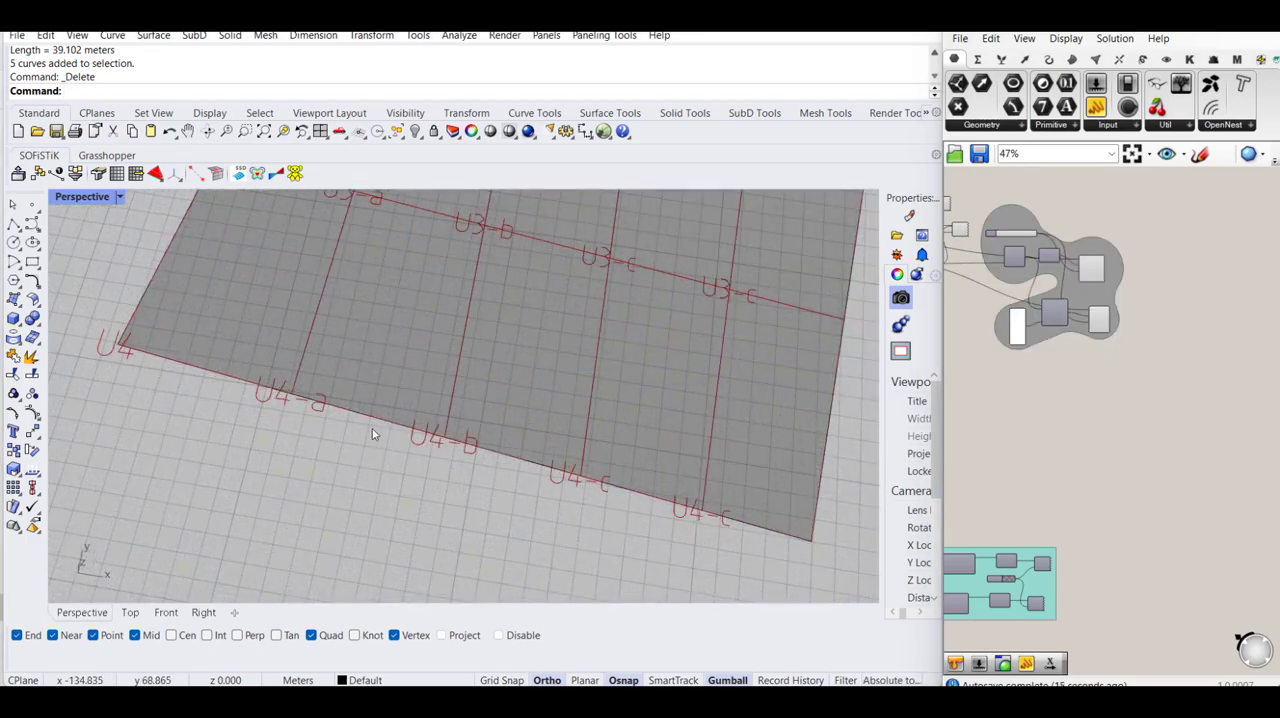
pyautogui.scroll(-12, 409, 422)
pyautogui.scroll(8, 575, 495)
pyautogui.scroll(-7, 745, 531)
pyautogui.moveTo(763, 554); pyautogui.dragTo(728, 474, button='right')
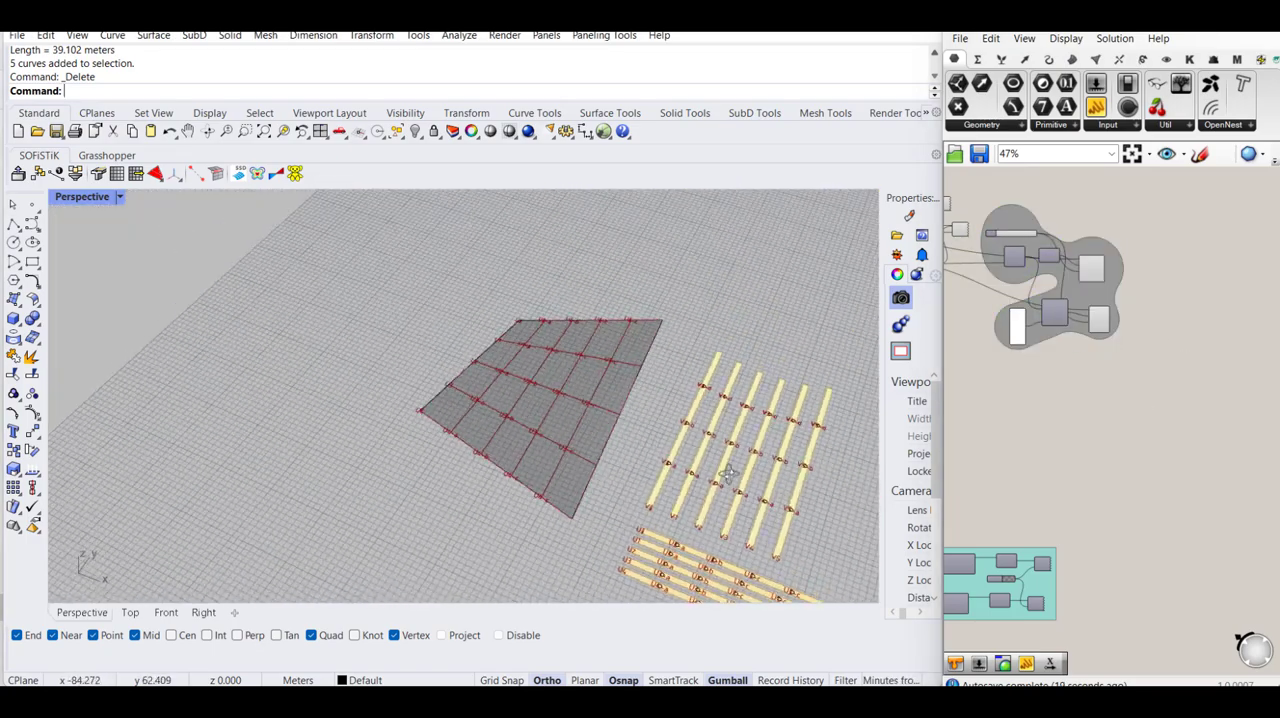
pyautogui.scroll(-5, 723, 478)
pyautogui.scroll(3, 522, 409)
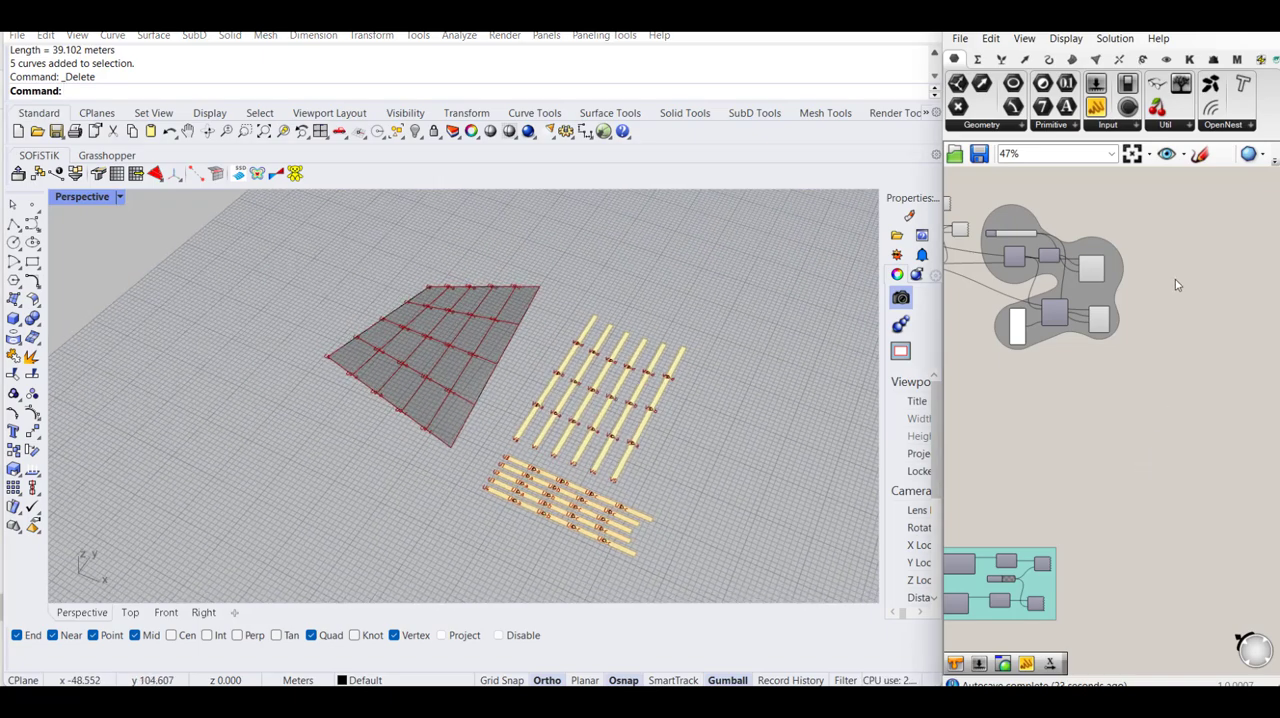
# - Hide the preview of the strip label component group in the finished definition
pyautogui.moveTo(1170, 242); pyautogui.dragTo(1096, 361)
pyautogui.middleClick(1097, 363)
pyautogui.click(1138, 318)
pyautogui.scroll(-6, 1179, 352)
pyautogui.moveTo(1163, 236); pyautogui.dragTo(1191, 363, button='right')
pyautogui.moveTo(1201, 235); pyautogui.dragTo(1149, 310)
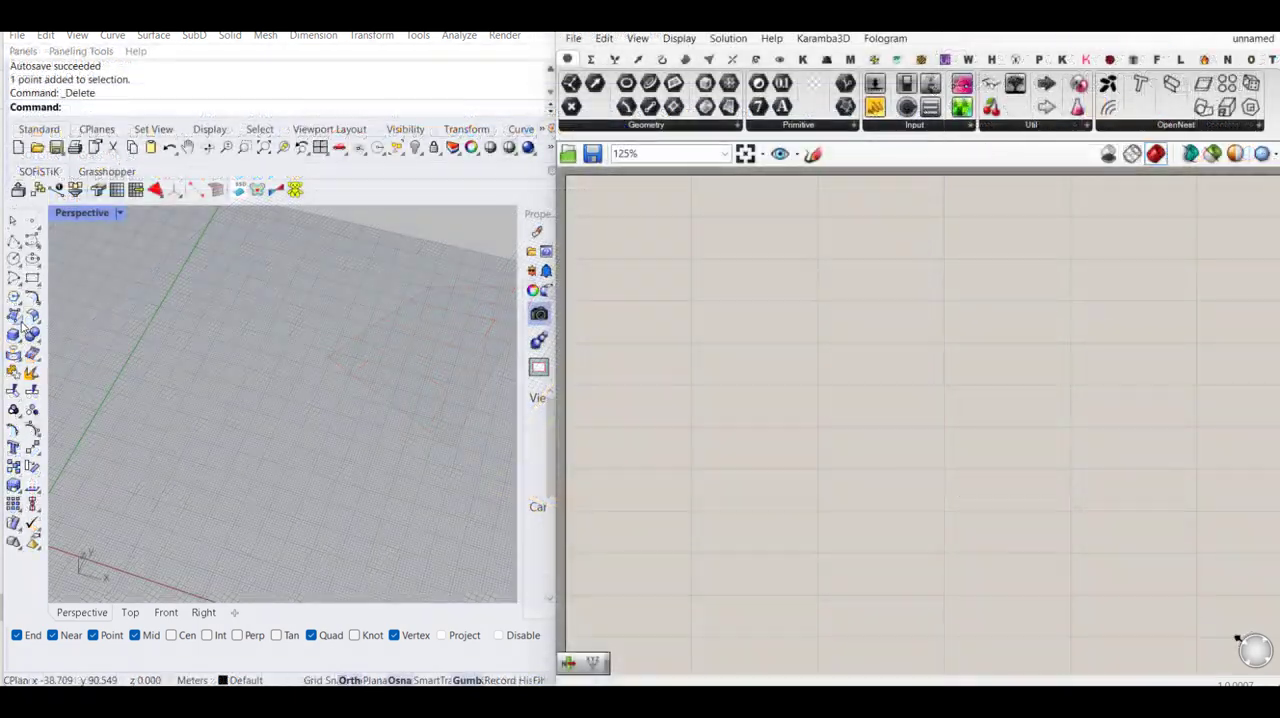
# - Draw a rectangular plane surface by two opposite corners on the ground grid in the Perspective view
pyautogui.click(13, 316)
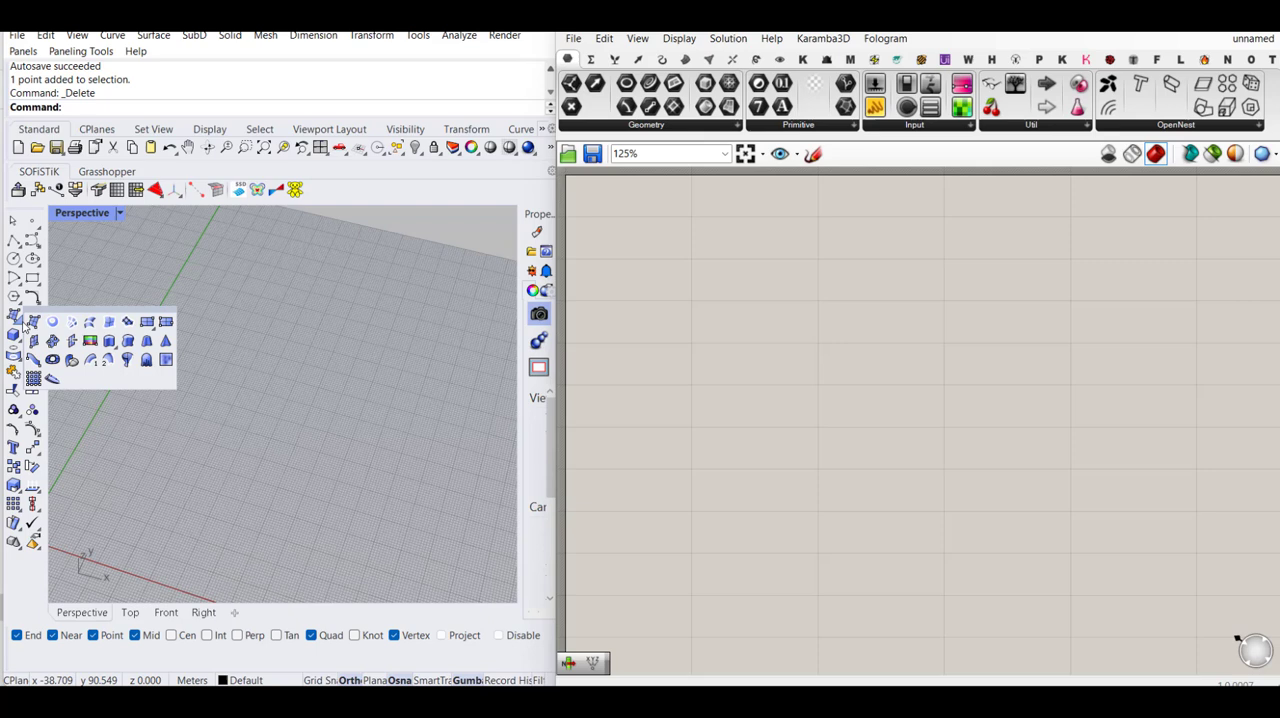
pyautogui.click(165, 323)
pyautogui.click(210, 326)
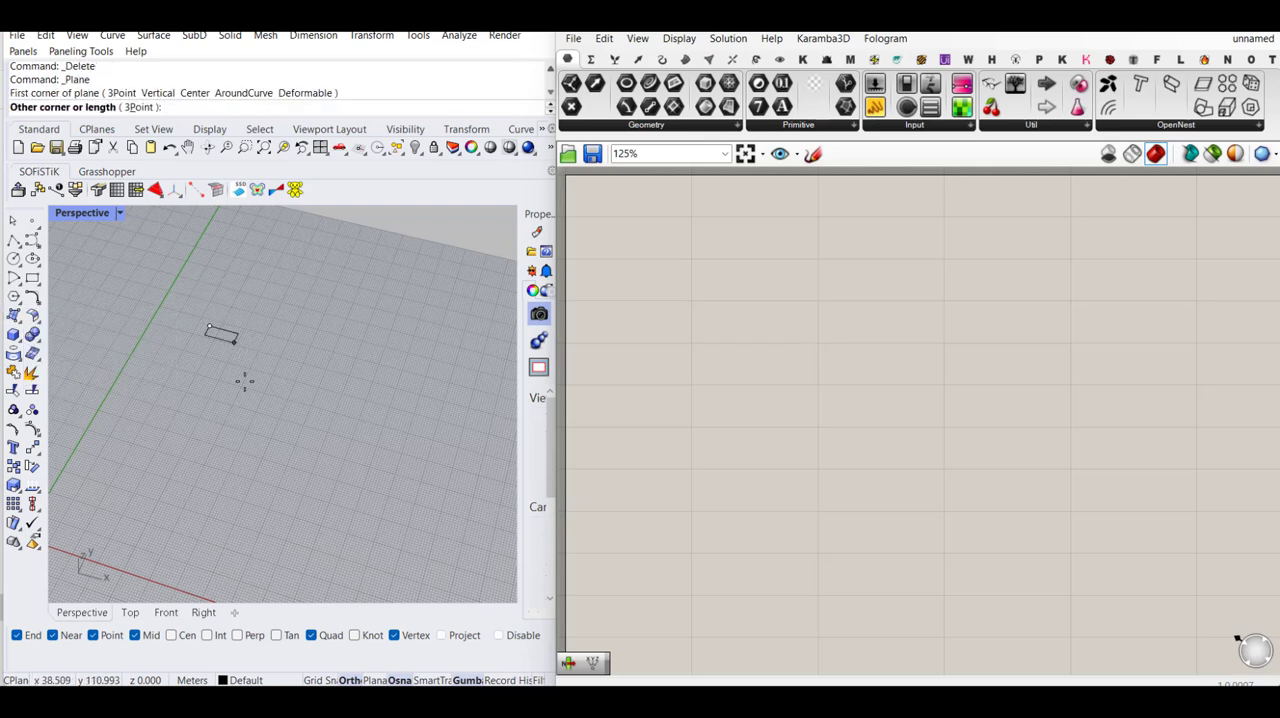
pyautogui.click(236, 487)
# - Turn on the plane's control points with PointsOn and raise two diagonally opposite corners vertically to make a twisted surface
pyautogui.click(242, 390)
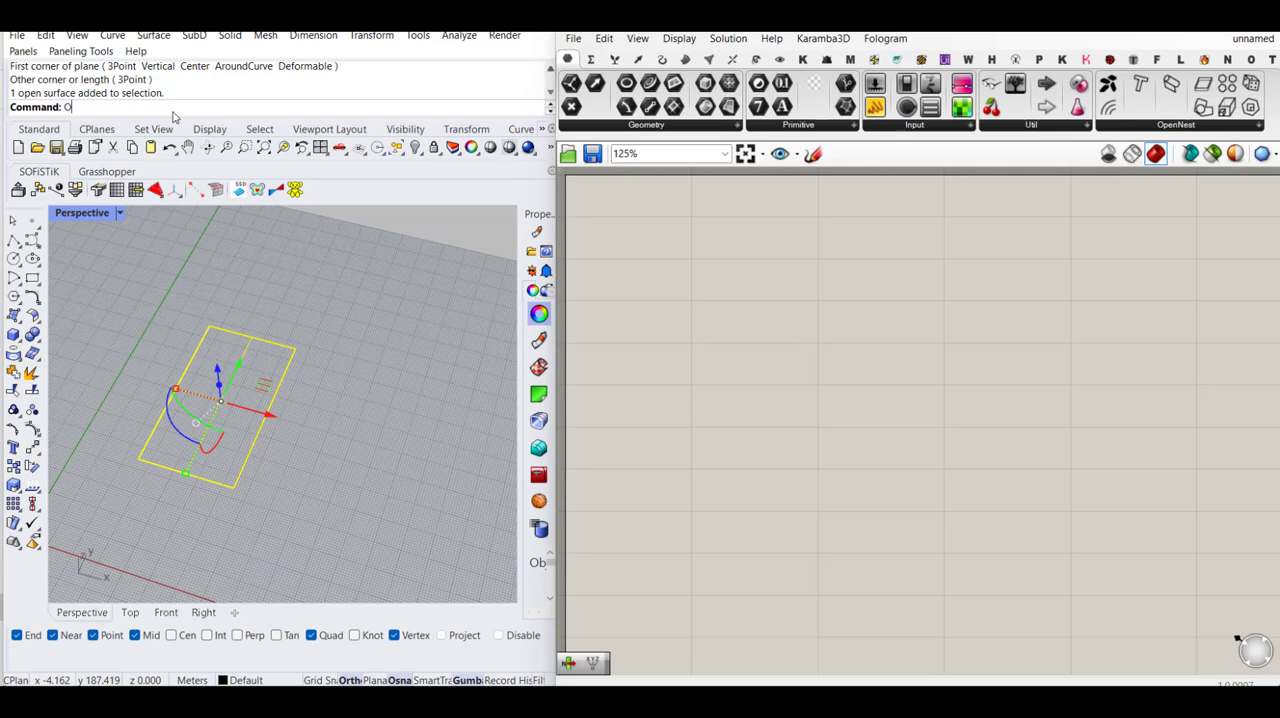
pyautogui.write('Point')
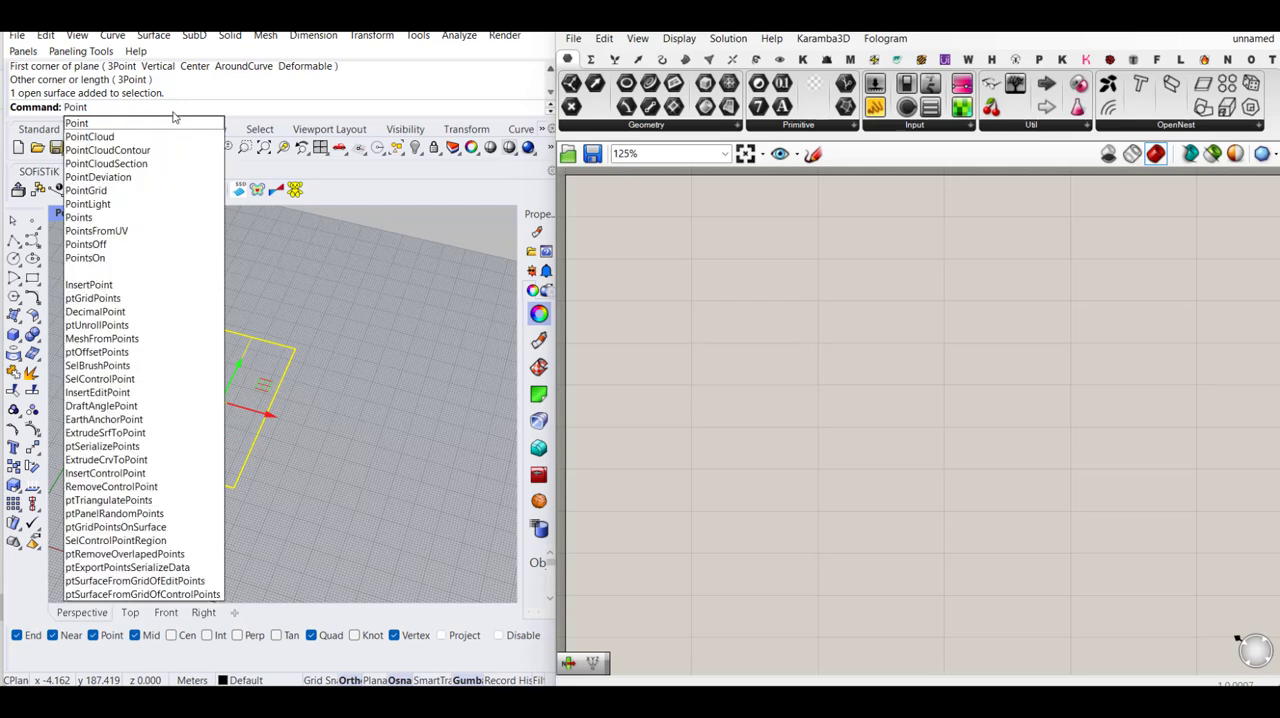
pyautogui.click(86, 259)
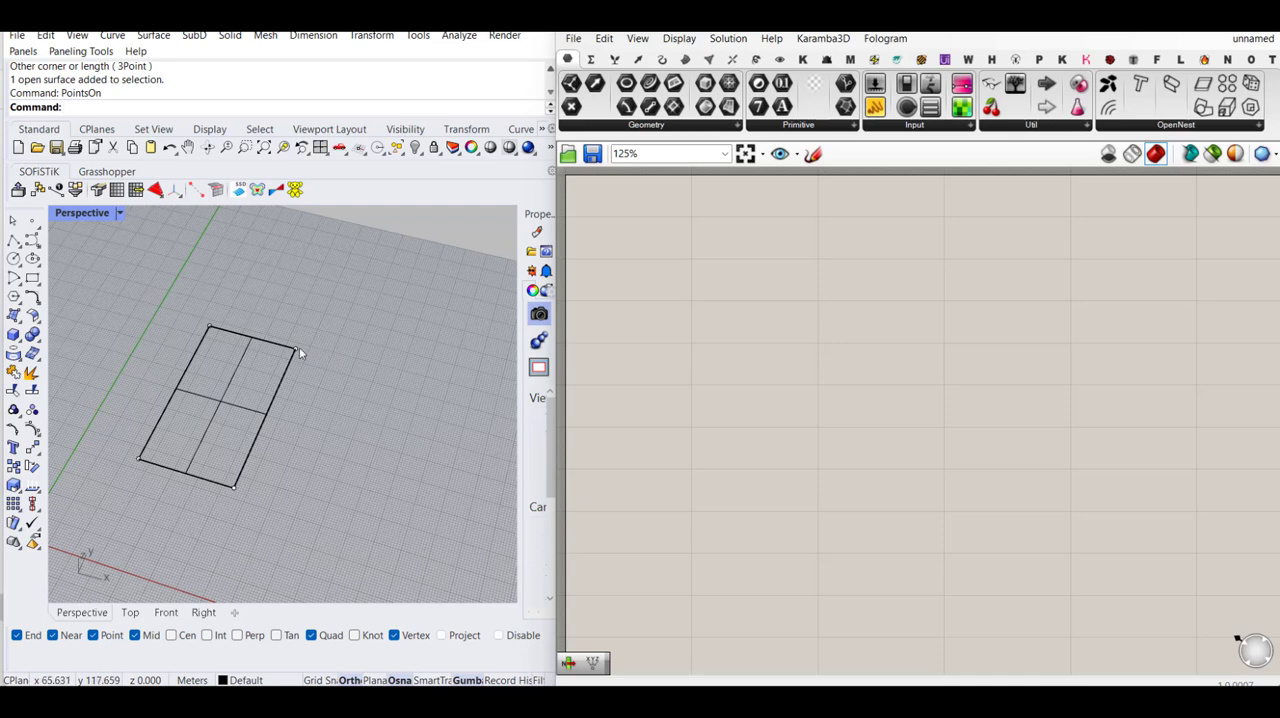
pyautogui.click(297, 348)
pyautogui.keyDown('shift'); pyautogui.click(139, 463); pyautogui.keyUp('shift')
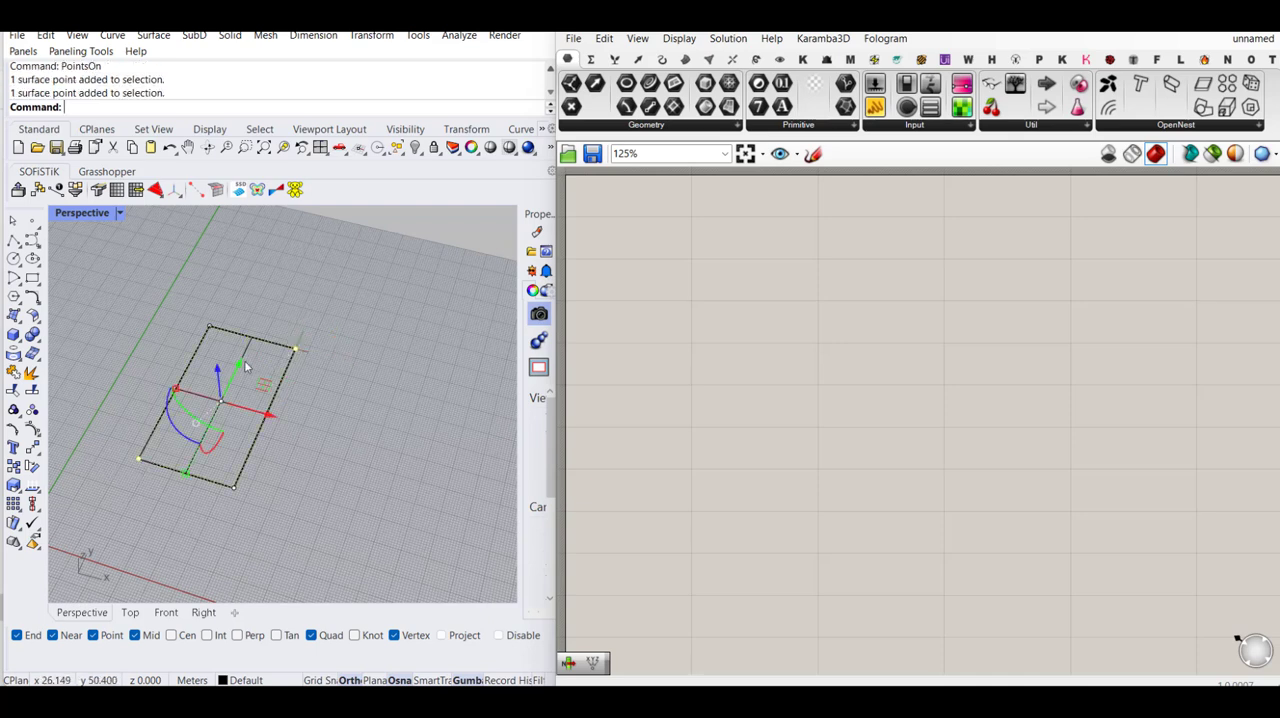
pyautogui.moveTo(218, 380); pyautogui.dragTo(213, 309)
pyautogui.click(330, 320)
pyautogui.moveTo(267, 387); pyautogui.dragTo(297, 364, button='right')
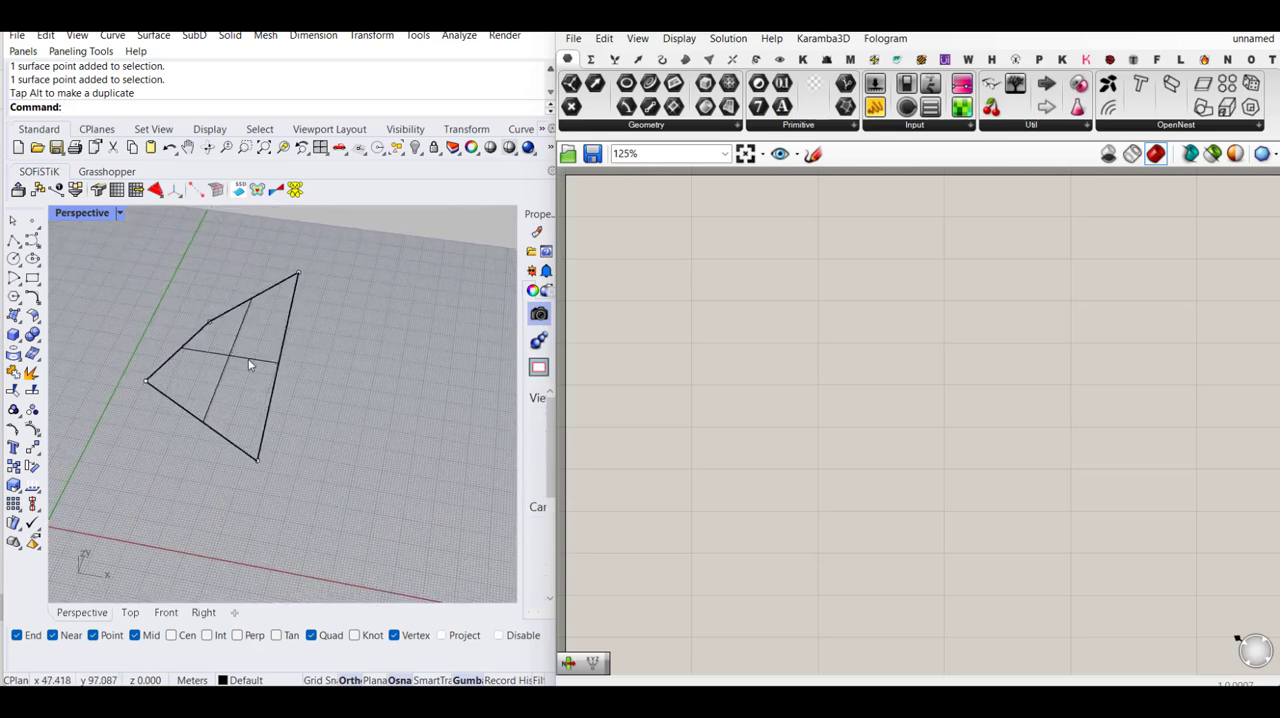
# - Reference the twisted surface in a new Surface parameter and show name labels above the components
pyautogui.click(263, 362)
pyautogui.moveTo(745, 163); pyautogui.dragTo(677, 290)
pyautogui.rightClick(681, 290)
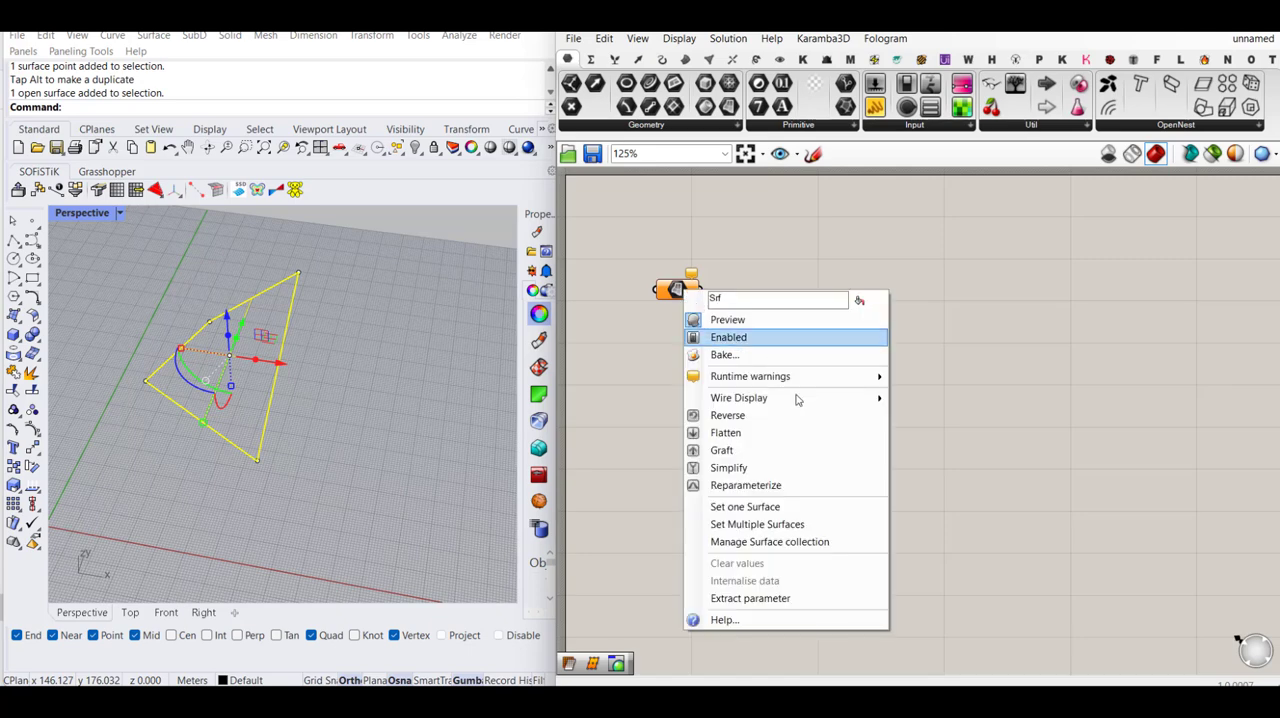
pyautogui.click(829, 512)
pyautogui.moveTo(677, 290); pyautogui.dragTo(846, 407)
pyautogui.click(854, 363)
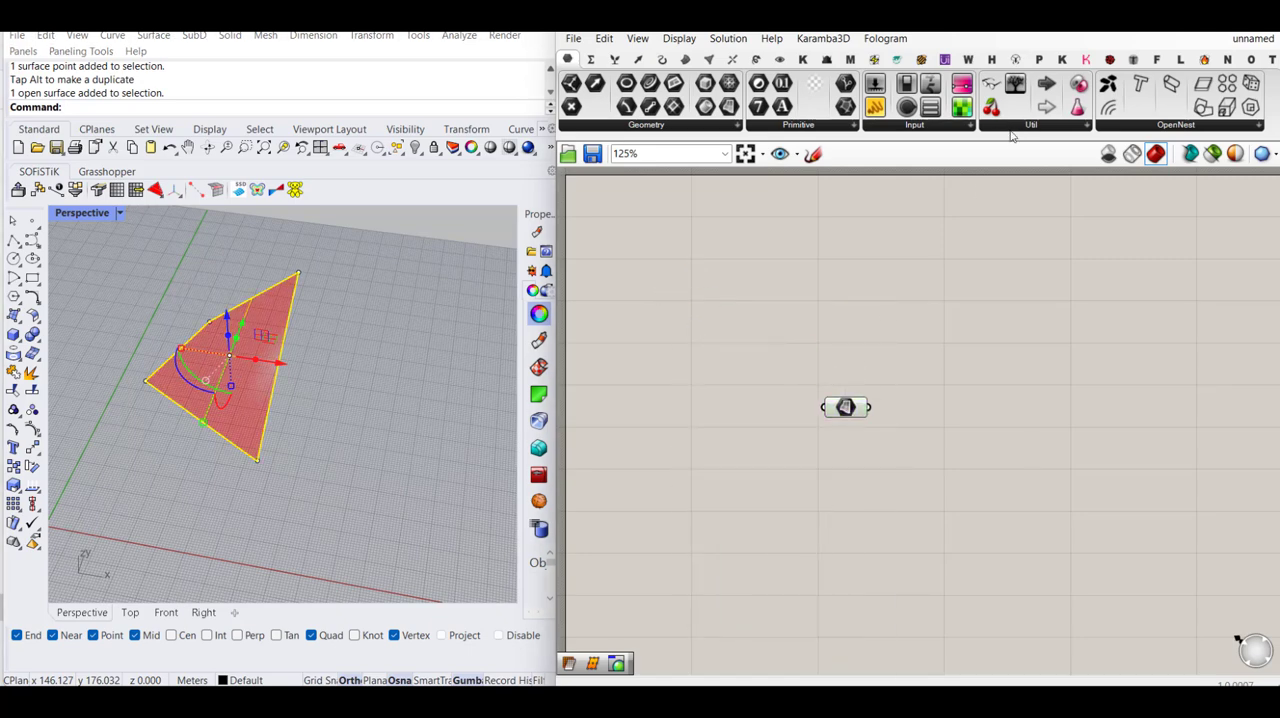
pyautogui.scroll(-2, 737, 349)
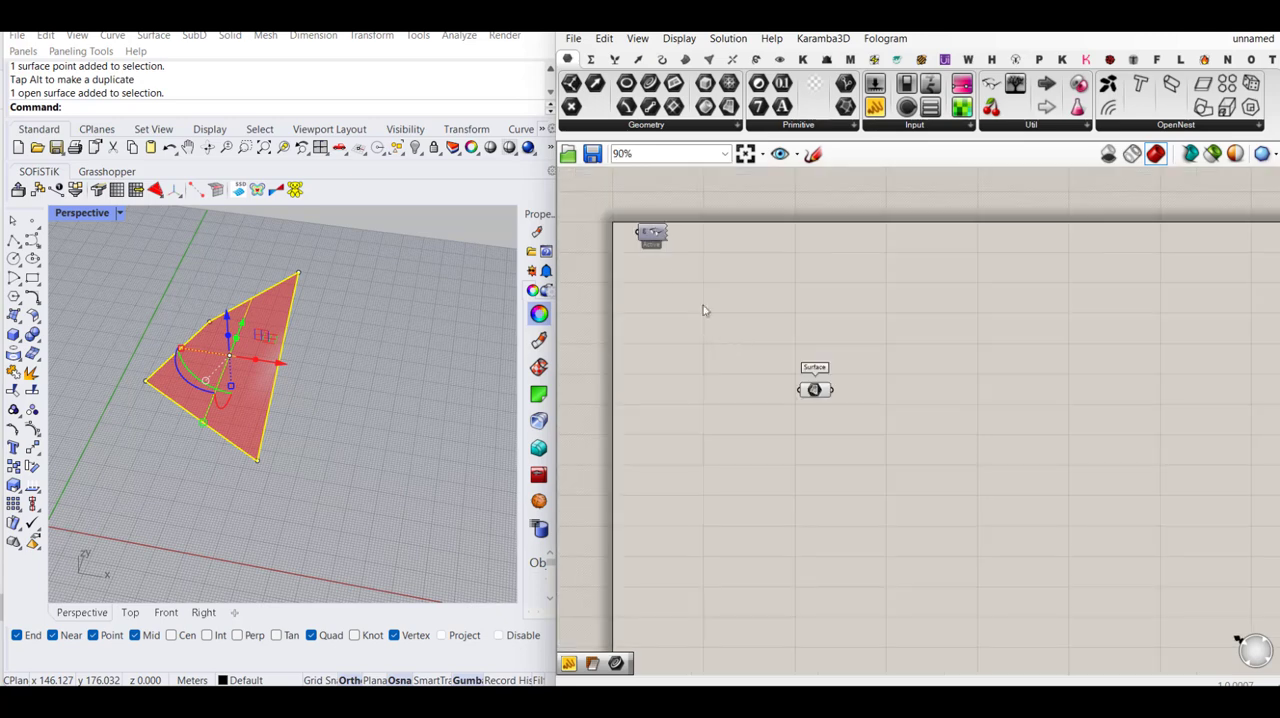
pyautogui.scroll(3, 870, 396)
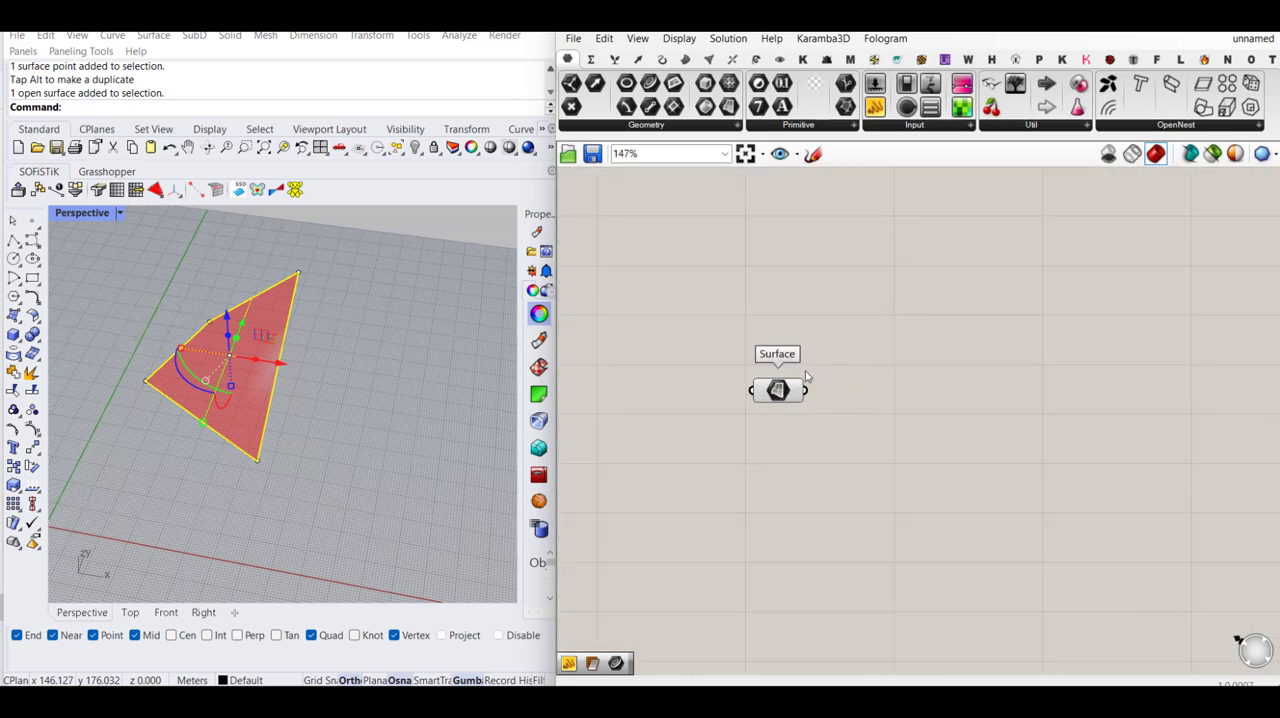
# - Internalise the surface data in the Surface parameter and delete the original surface from the Rhino model
pyautogui.click(309, 390)
pyautogui.rightClick(772, 390)
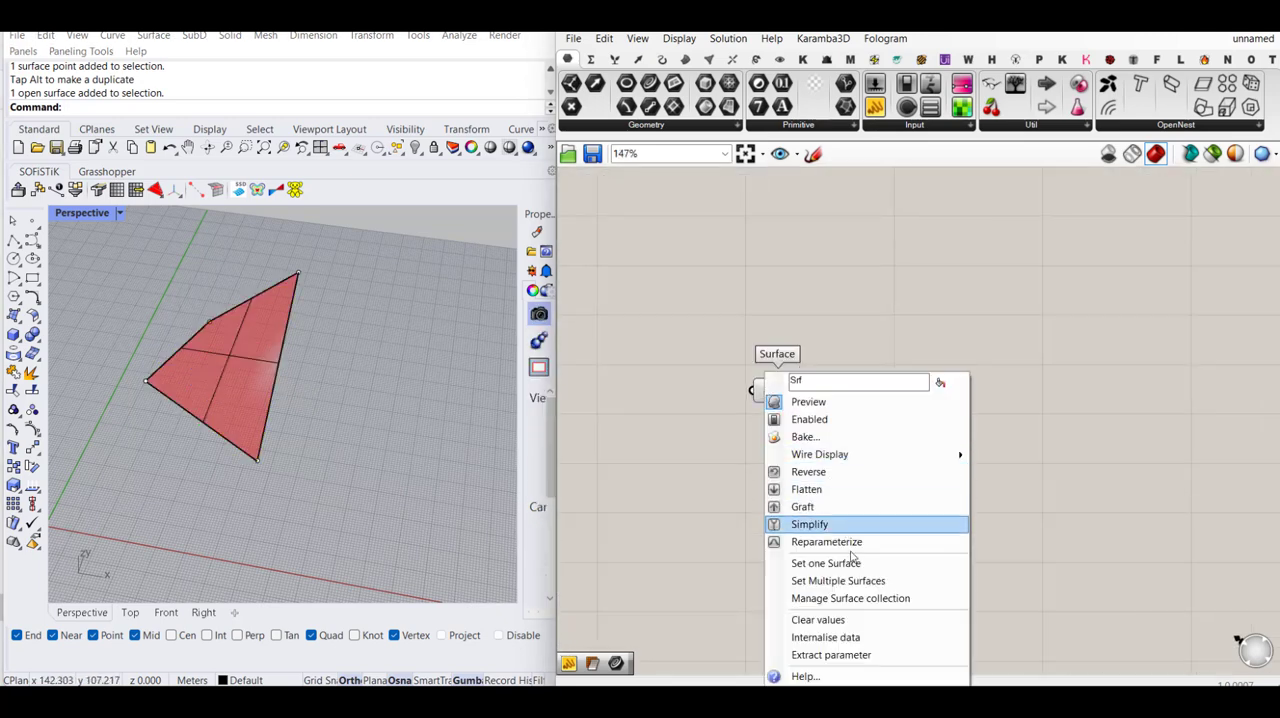
pyautogui.click(826, 637)
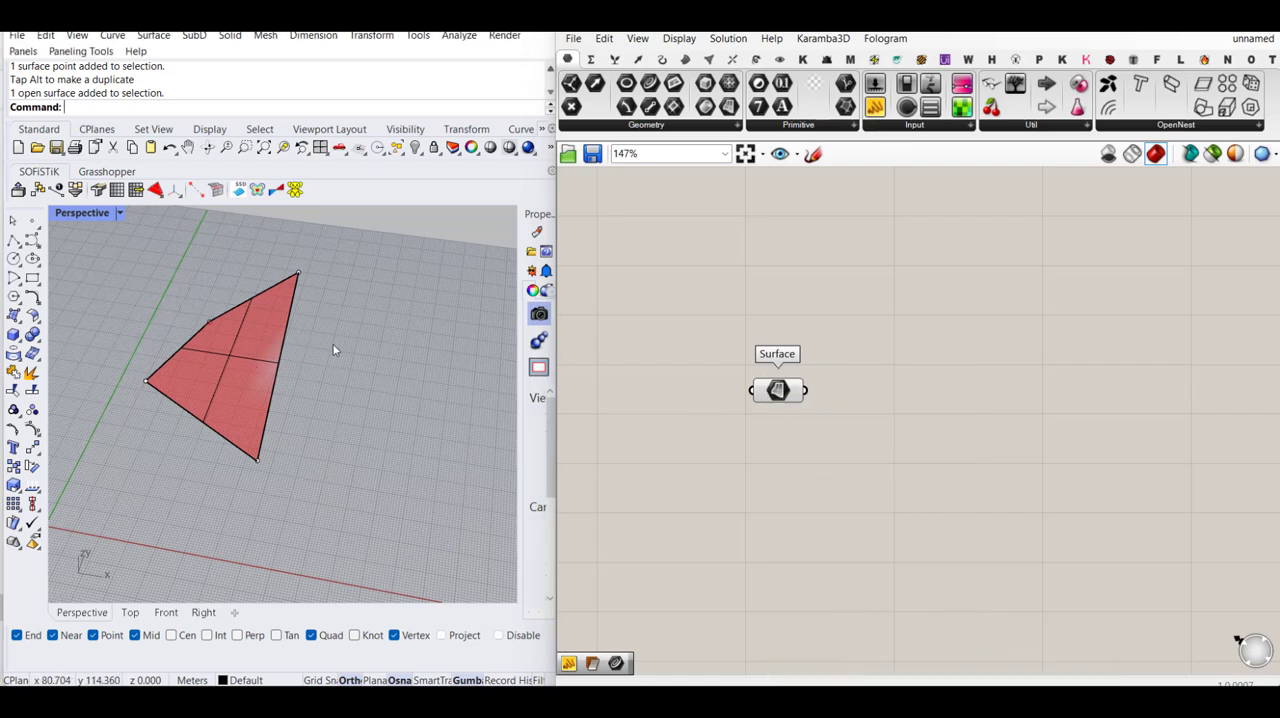
pyautogui.moveTo(188, 386); pyautogui.dragTo(190, 388)
pyautogui.press('Delete')
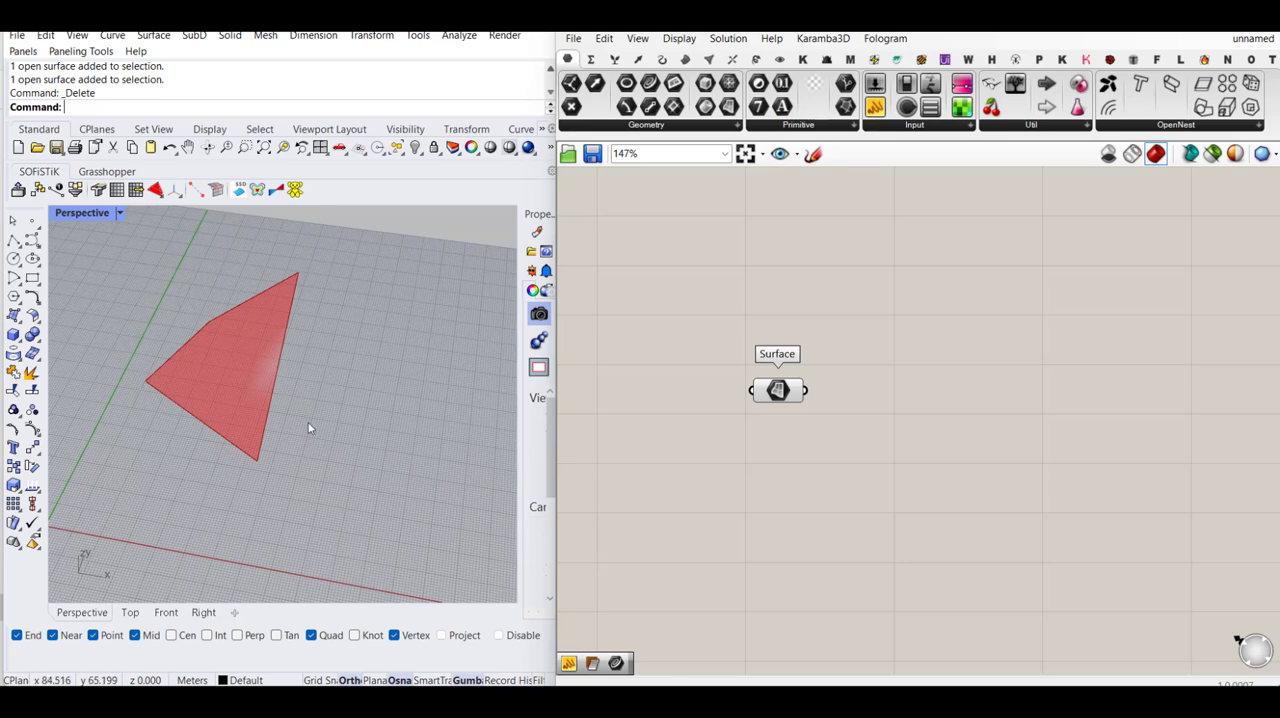
pyautogui.moveTo(309, 429)
pyautogui.mouseDown(button='right')
pyautogui.moveTo(279, 412)
pyautogui.moveTo(297, 421)
pyautogui.mouseUp(button='right')
# - Add a Custom Preview component and connect the Surface parameter to its geometry (G) input
pyautogui.moveTo(770, 388); pyautogui.dragTo(701, 394)
pyautogui.doubleClick(872, 337)
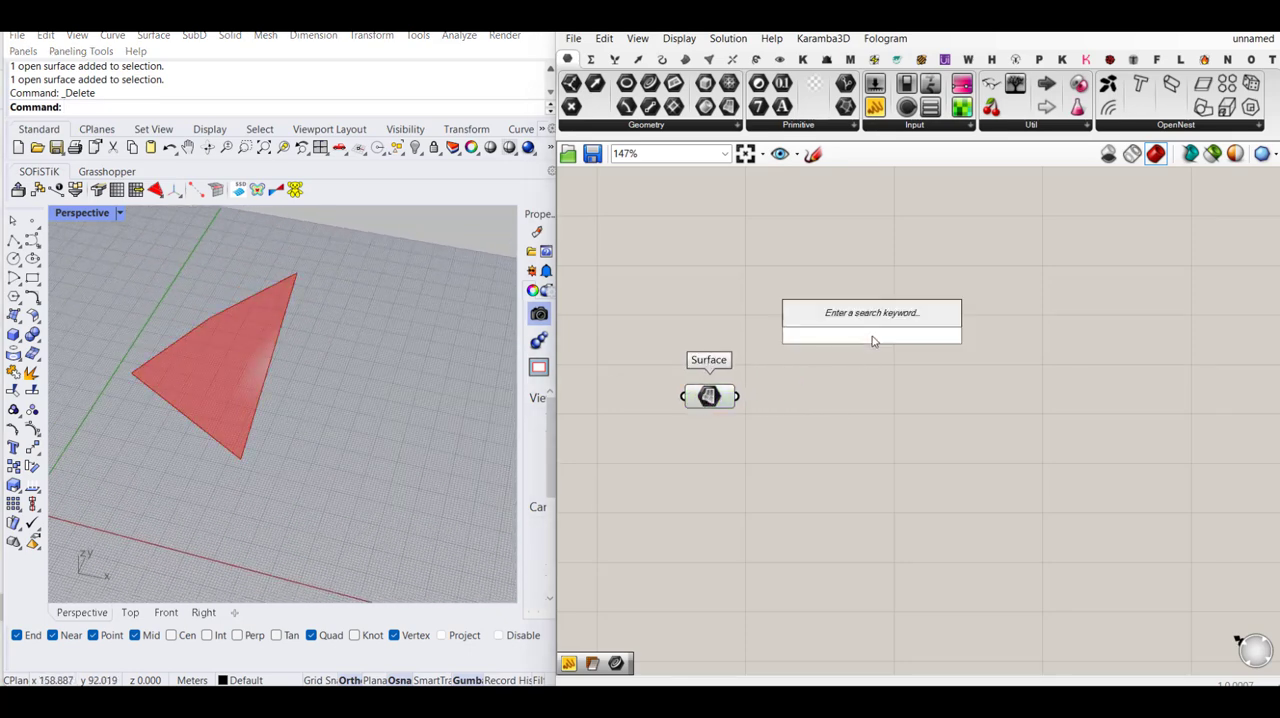
pyautogui.write('custom pre')
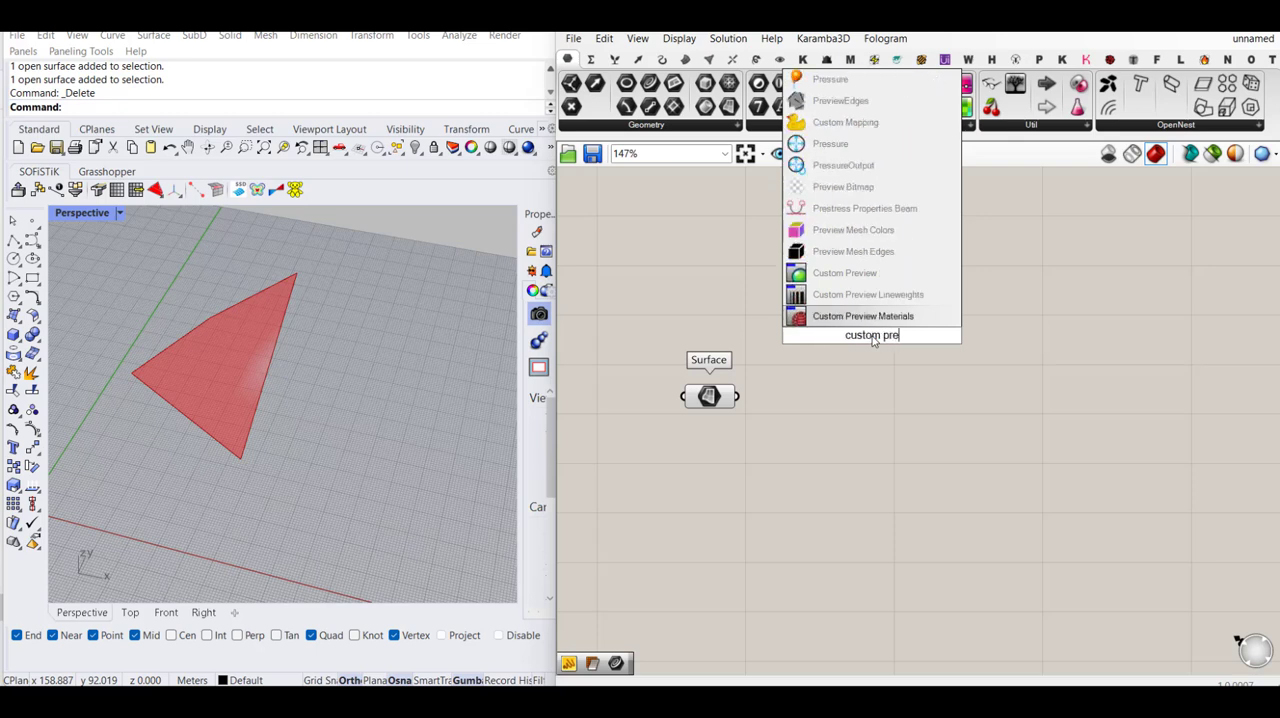
pyautogui.click(845, 273)
pyautogui.moveTo(847, 326); pyautogui.dragTo(949, 305)
# - Add a Colour Swatch and connect it to the material (M) input of Custom Preview
pyautogui.doubleClick(785, 297)
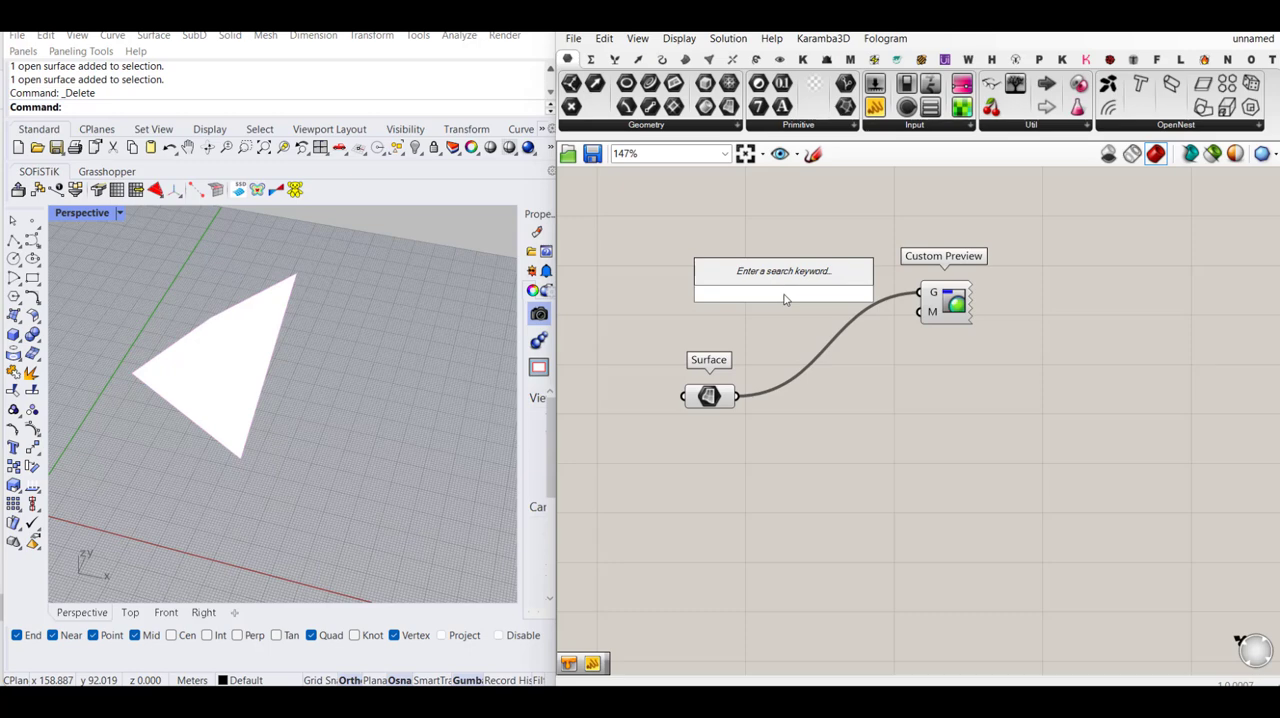
pyautogui.write('swa')
pyautogui.click(776, 210)
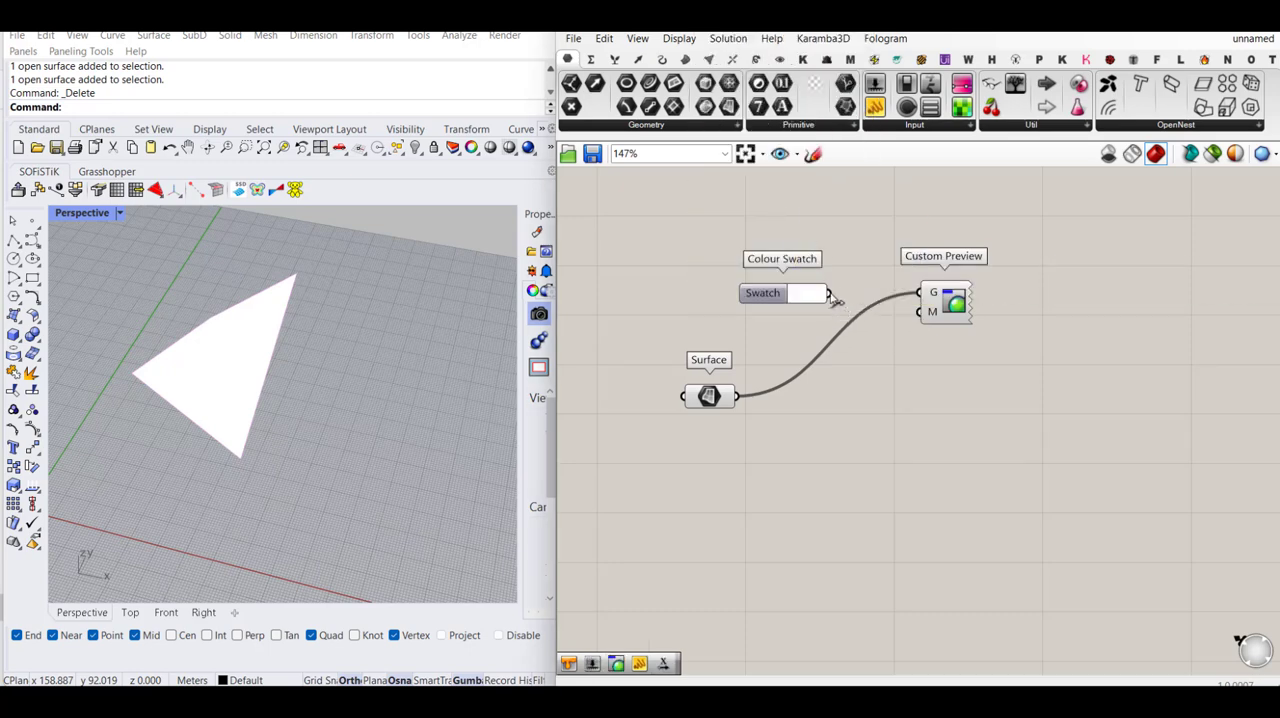
pyautogui.moveTo(829, 294); pyautogui.dragTo(919, 311)
# - Set the swatch colour to a semi-transparent neutral grey with a value of 39
pyautogui.click(808, 293)
pyautogui.moveTo(917, 375); pyautogui.dragTo(948, 418)
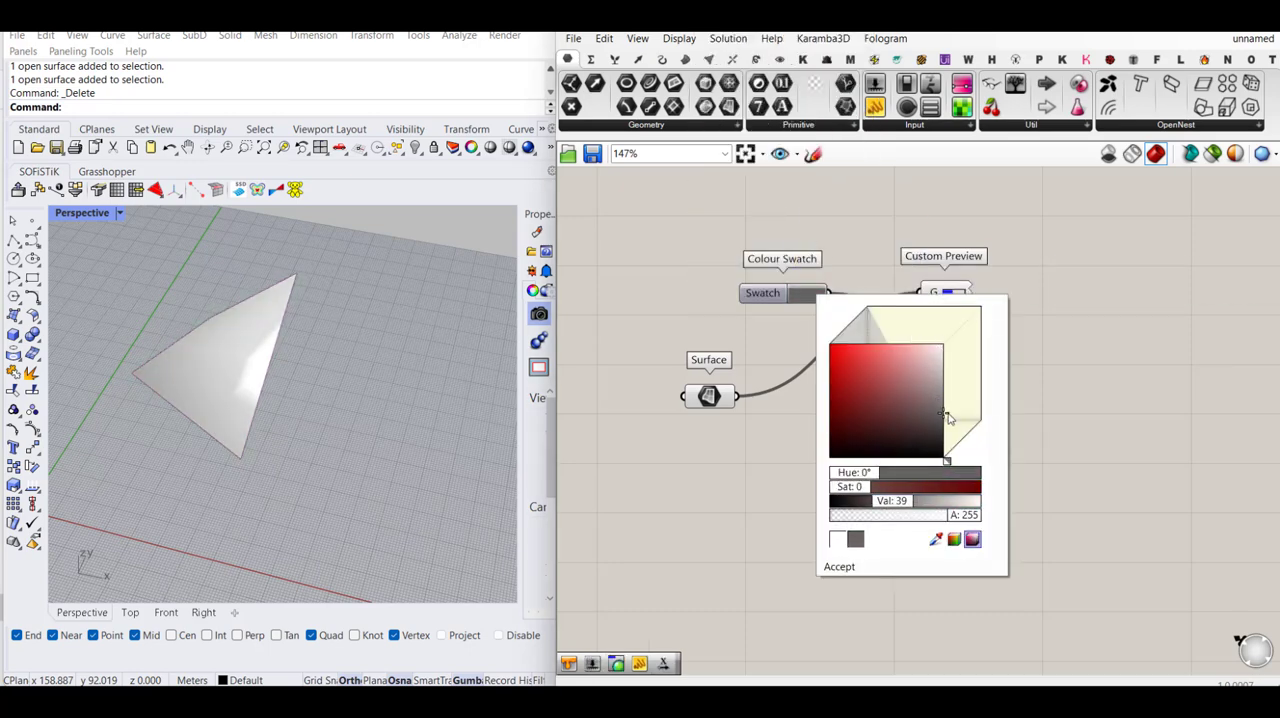
pyautogui.moveTo(961, 515); pyautogui.dragTo(888, 516)
pyautogui.click(1088, 444)
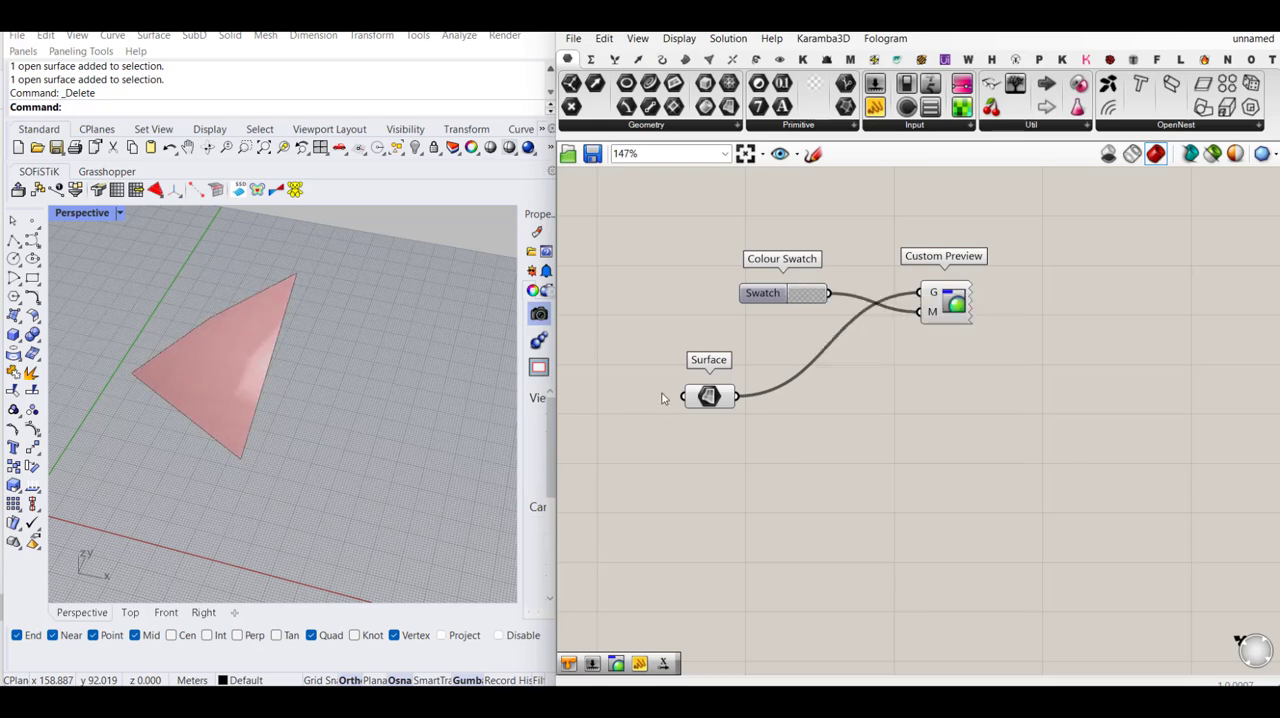
# - Turn off the Surface parameter's own preview so only the grey custom preview is drawn, and inspect the surface
pyautogui.moveTo(760, 349); pyautogui.dragTo(684, 447)
pyautogui.middleClick(686, 445)
pyautogui.scroll(-2, 738, 402)
pyautogui.click(740, 393)
pyautogui.click(785, 411)
pyautogui.moveTo(415, 362); pyautogui.dragTo(323, 380, button='right')
pyautogui.scroll(2, 170, 347)
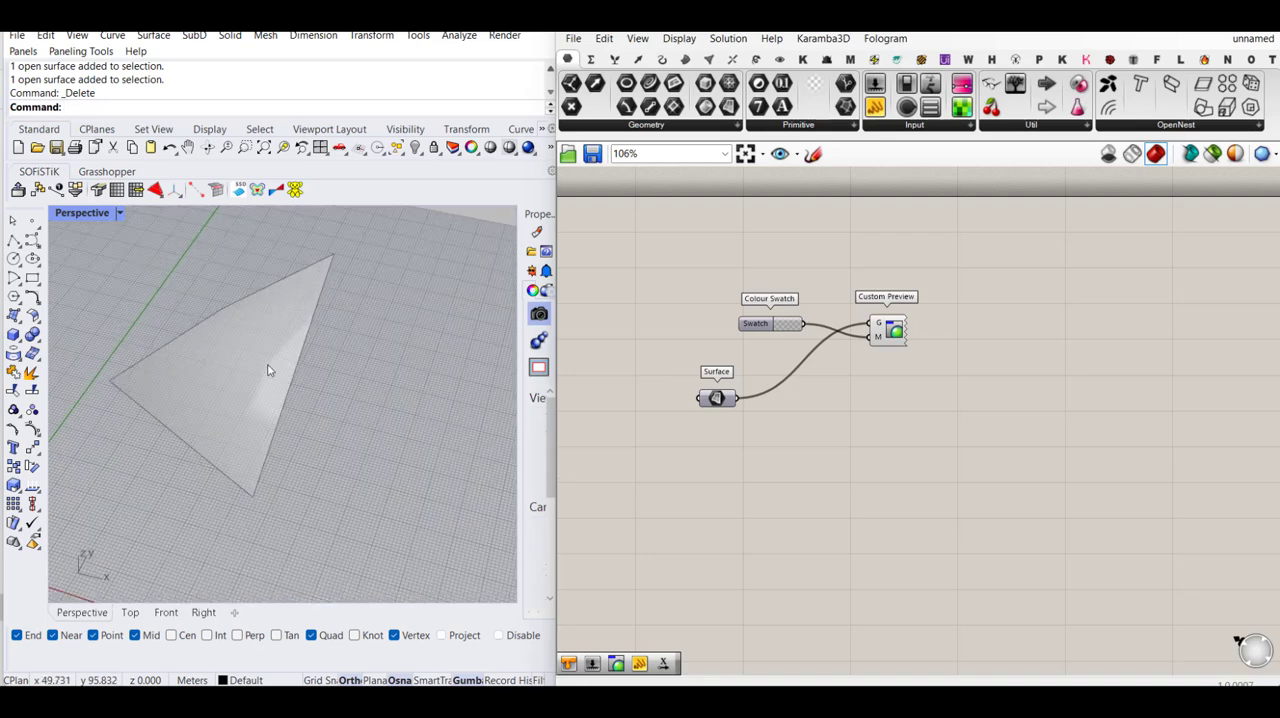
pyautogui.moveTo(297, 363); pyautogui.dragTo(296, 384, button='right')
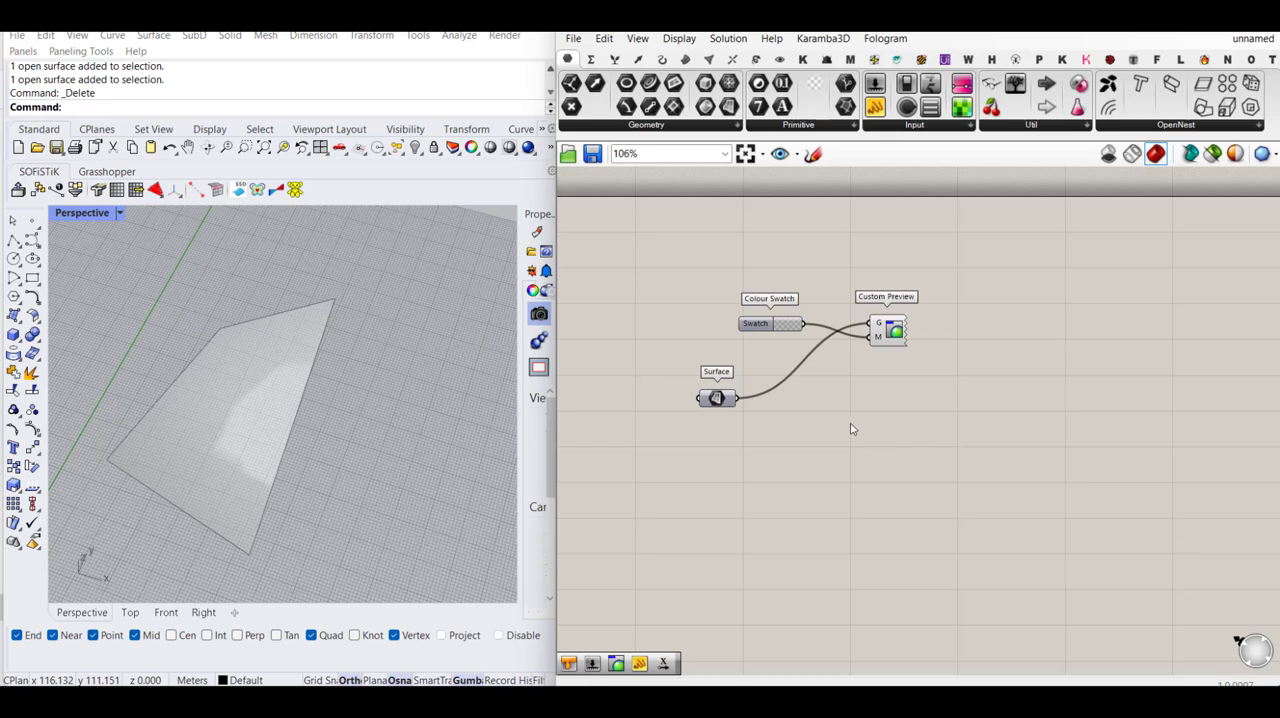
# - Add the curve Explode component and feed the Surface parameter into its C input to extract the boundary edges
pyautogui.doubleClick(949, 436)
pyautogui.write('explo')
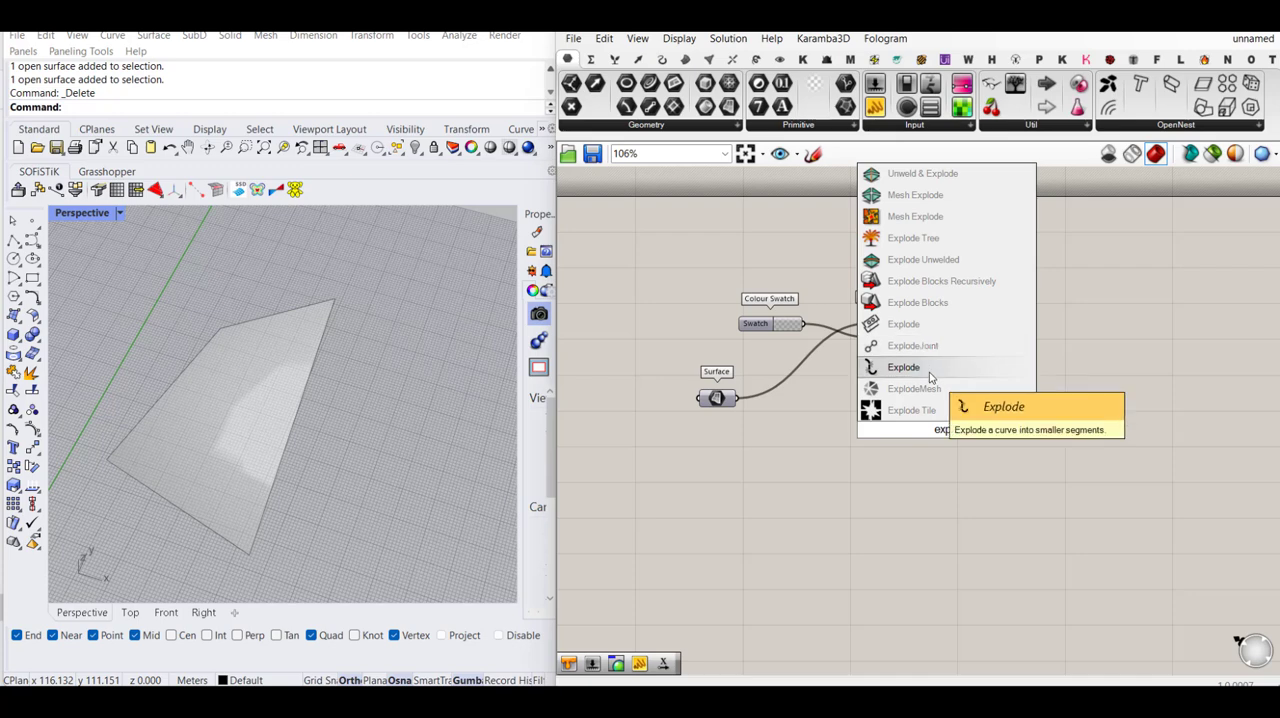
pyautogui.click(903, 367)
pyautogui.moveTo(737, 398); pyautogui.dragTo(1021, 405)
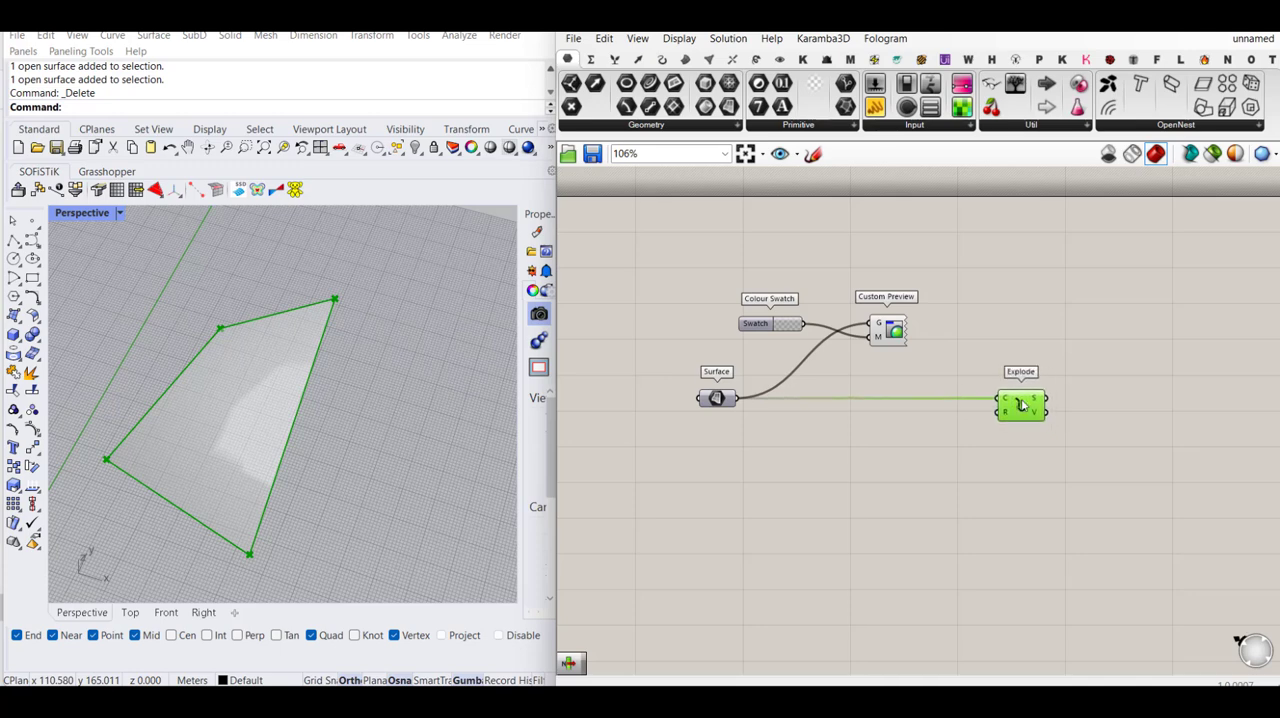
# - Add a List Item component and connect the Explode segments (S) output to its list (L) input
pyautogui.doubleClick(1151, 409)
pyautogui.write('list ite')
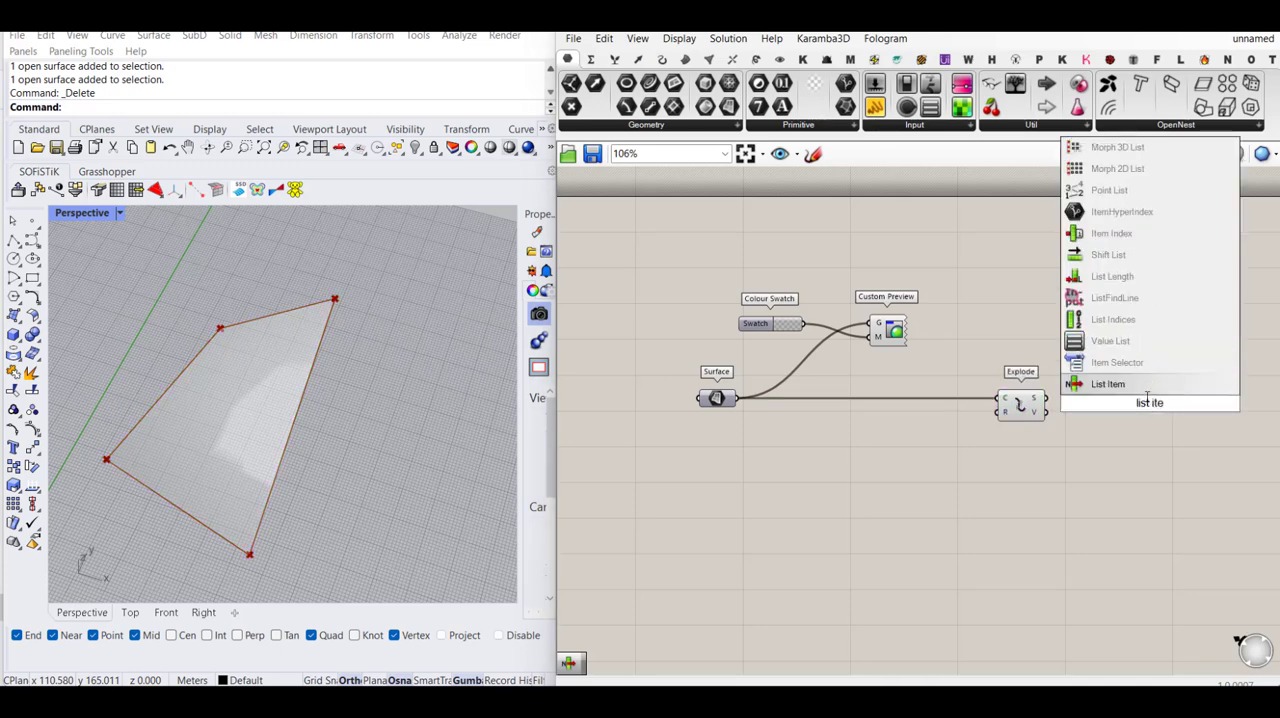
pyautogui.press('Return')
pyautogui.moveTo(1031, 401); pyautogui.dragTo(929, 402, button='right')
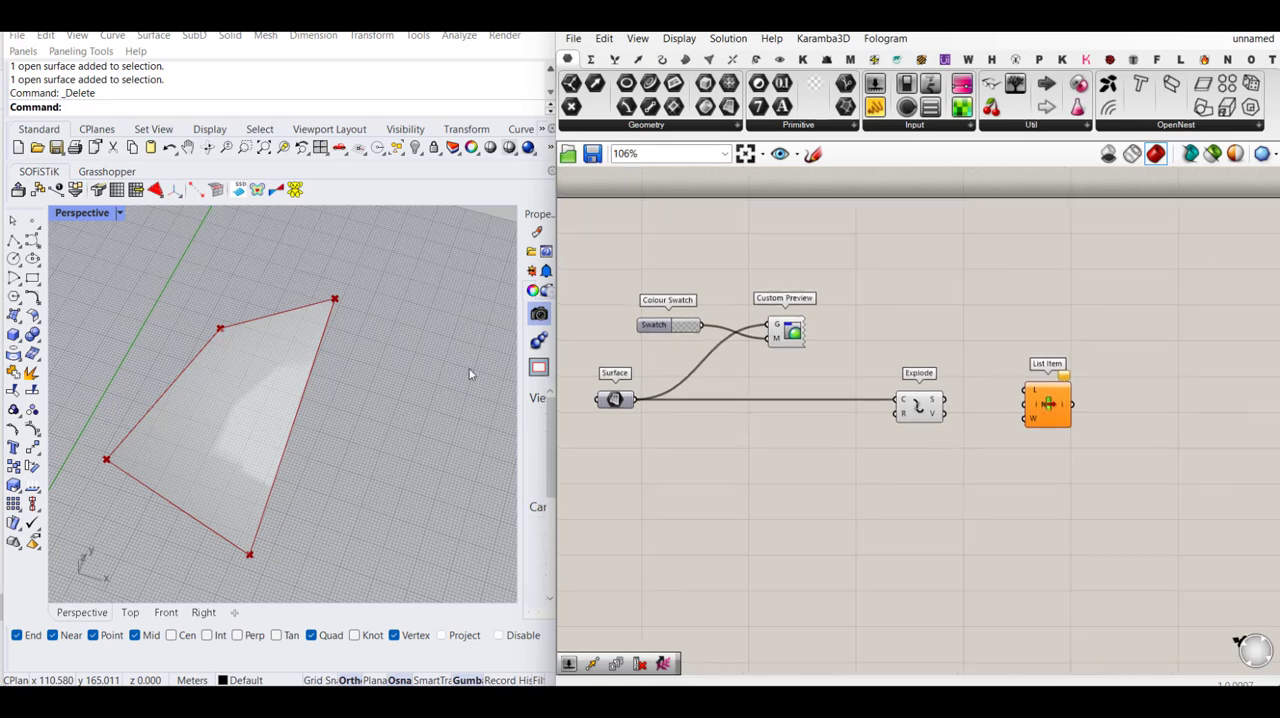
pyautogui.moveTo(944, 400); pyautogui.dragTo(1035, 420)
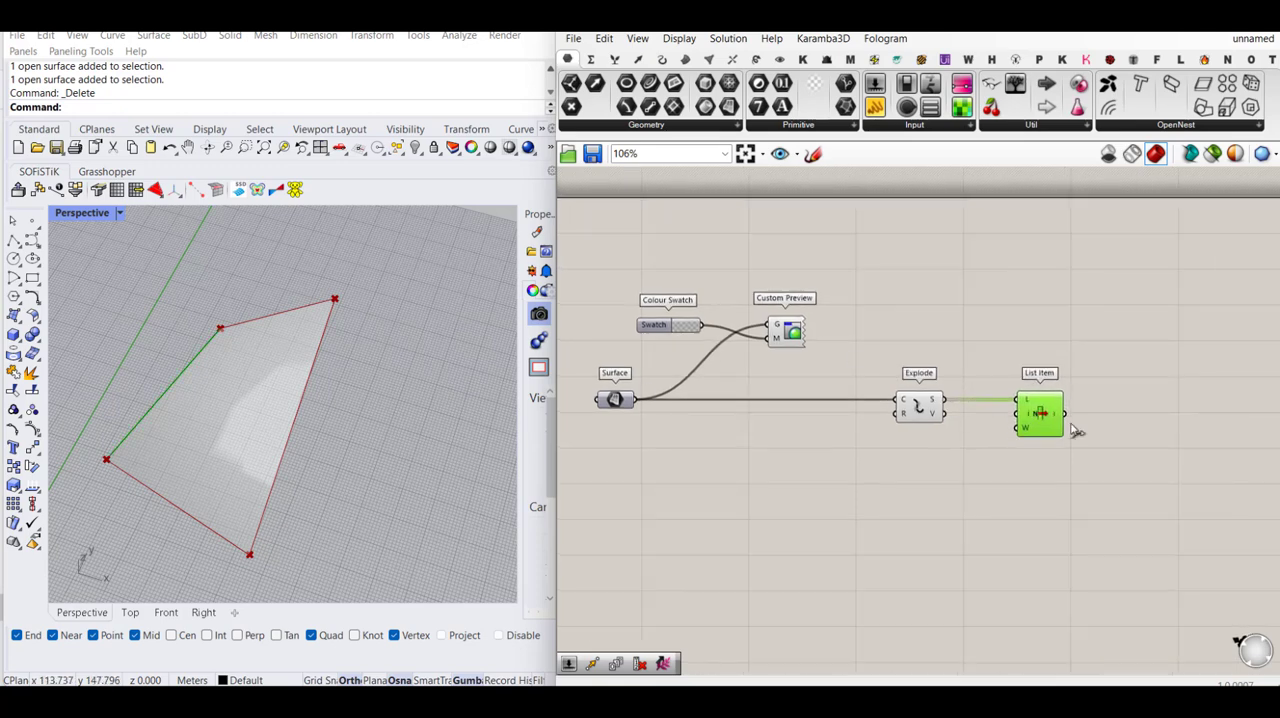
# - Add the extra outputs +1 and +2 to the List Item component
pyautogui.scroll(6, 1050, 438)
pyautogui.click(1029, 447)
pyautogui.click(1029, 447)
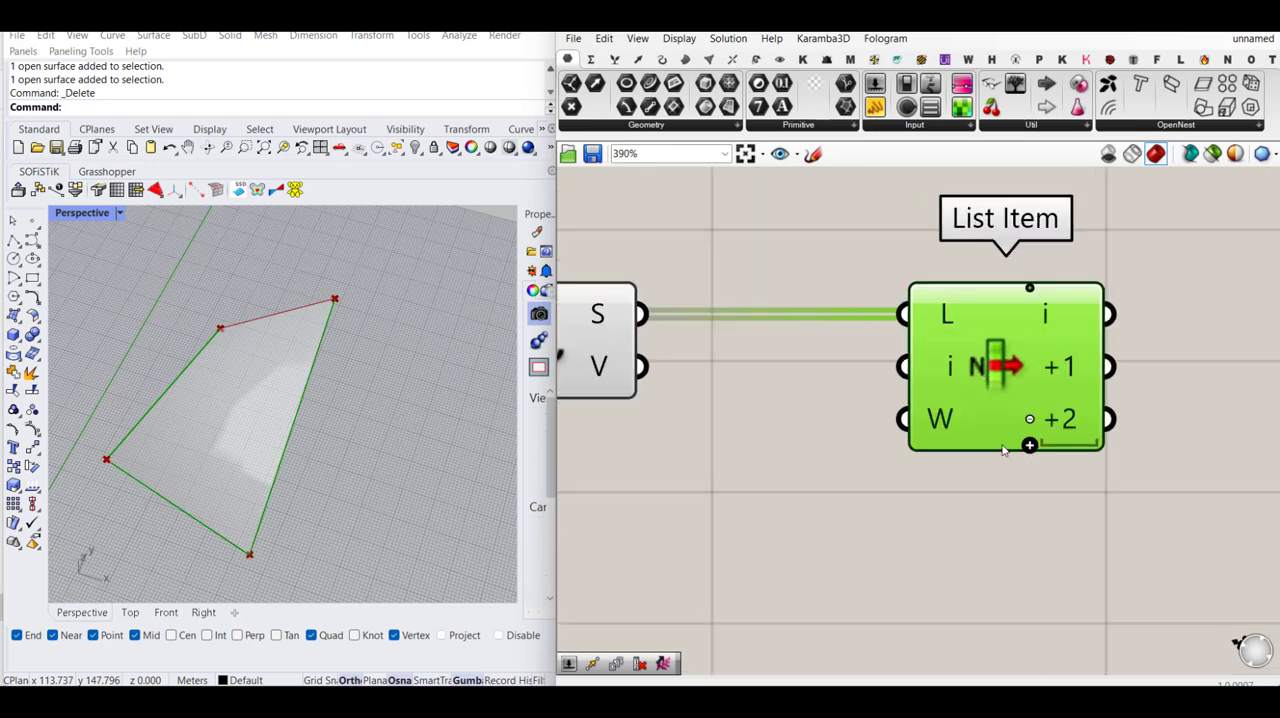
pyautogui.scroll(-3, 872, 445)
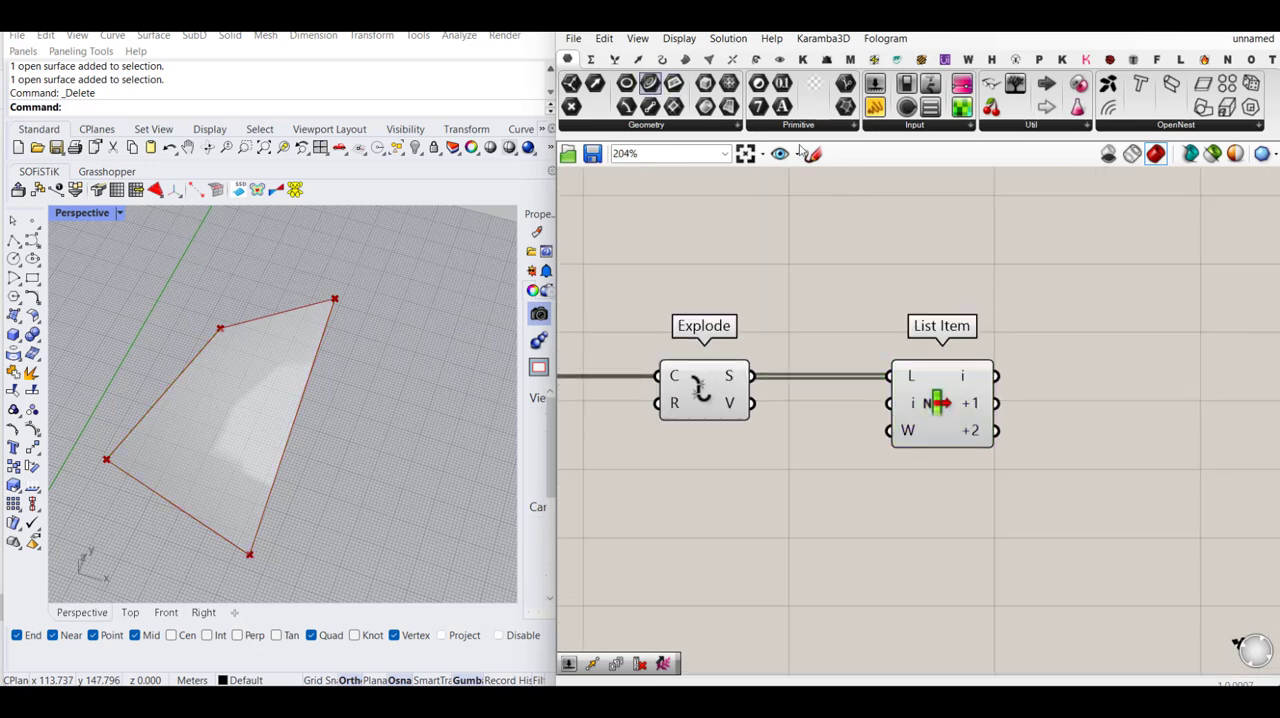
# - Add two Curve parameters, connect them to the List Item outputs i and +2, and space them out
pyautogui.moveTo(800, 150); pyautogui.dragTo(1132, 365)
pyautogui.moveTo(994, 375); pyautogui.dragTo(997, 431)
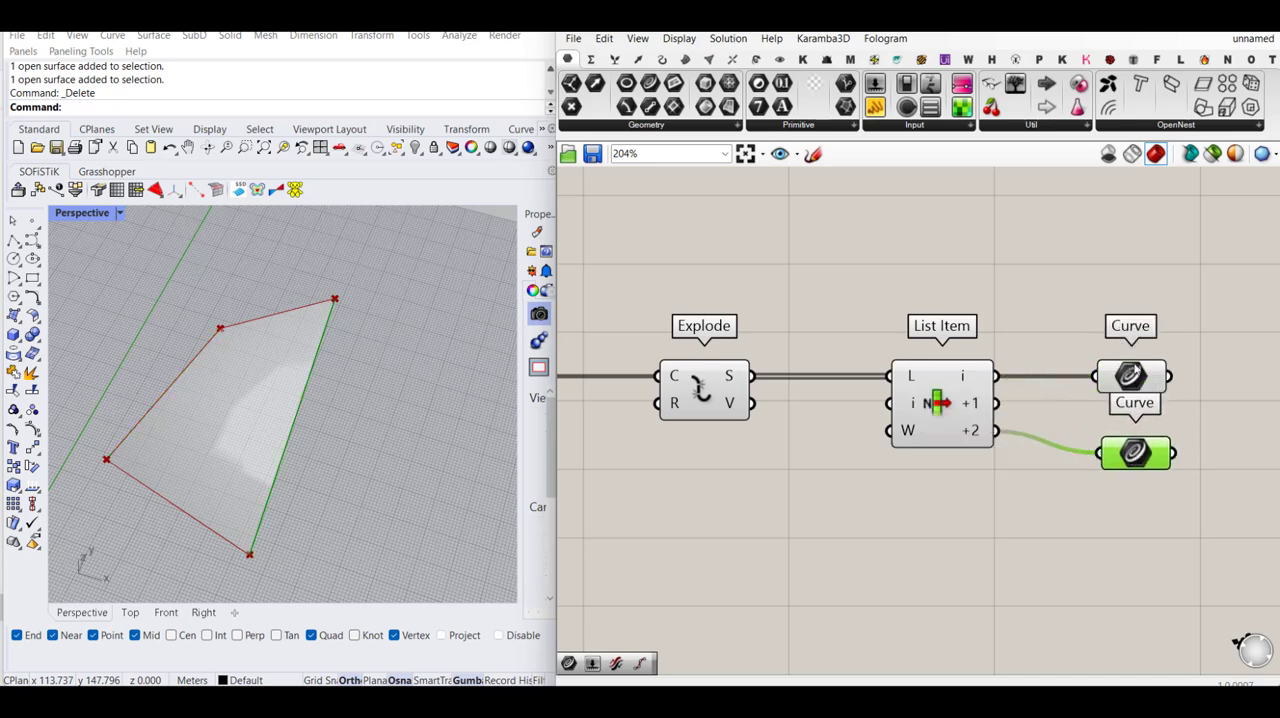
pyautogui.moveTo(1130, 375); pyautogui.dragTo(1158, 359)
pyautogui.moveTo(1135, 453); pyautogui.dragTo(1162, 447)
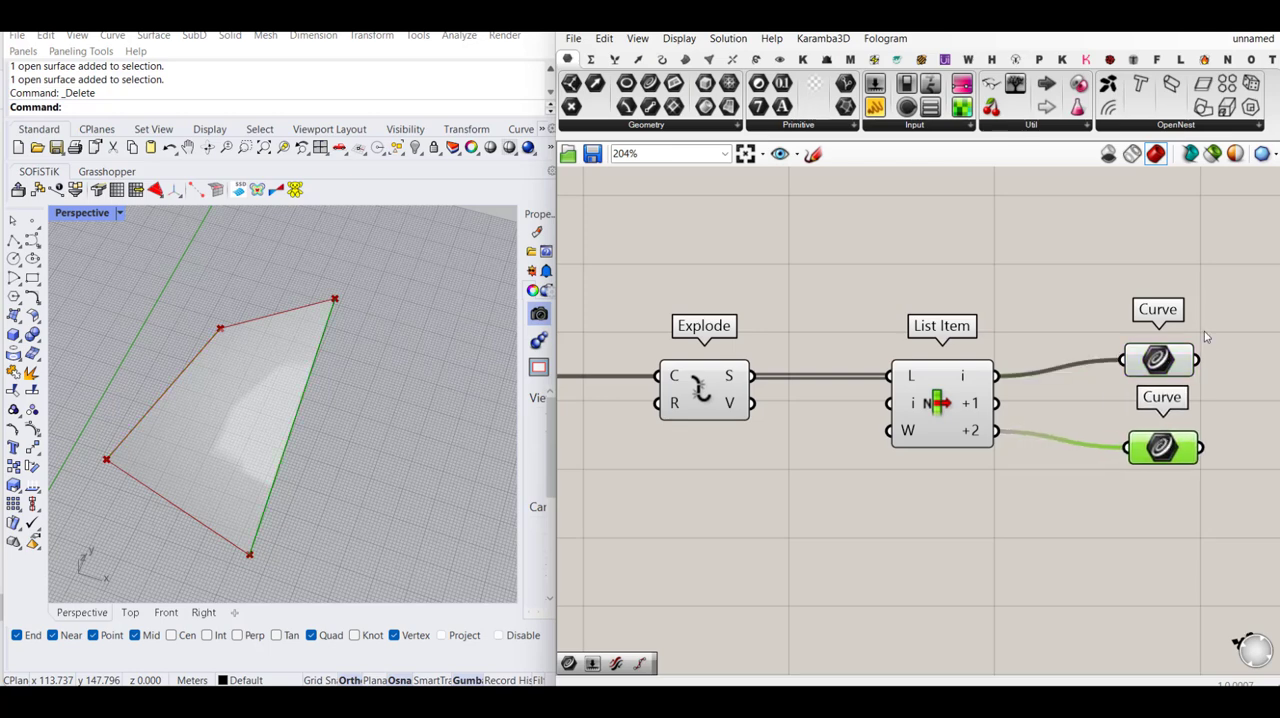
# - Add two Divide Curve components and connect each of the two Curve parameters to the C input of its own component
pyautogui.moveTo(1206, 337); pyautogui.dragTo(1130, 476)
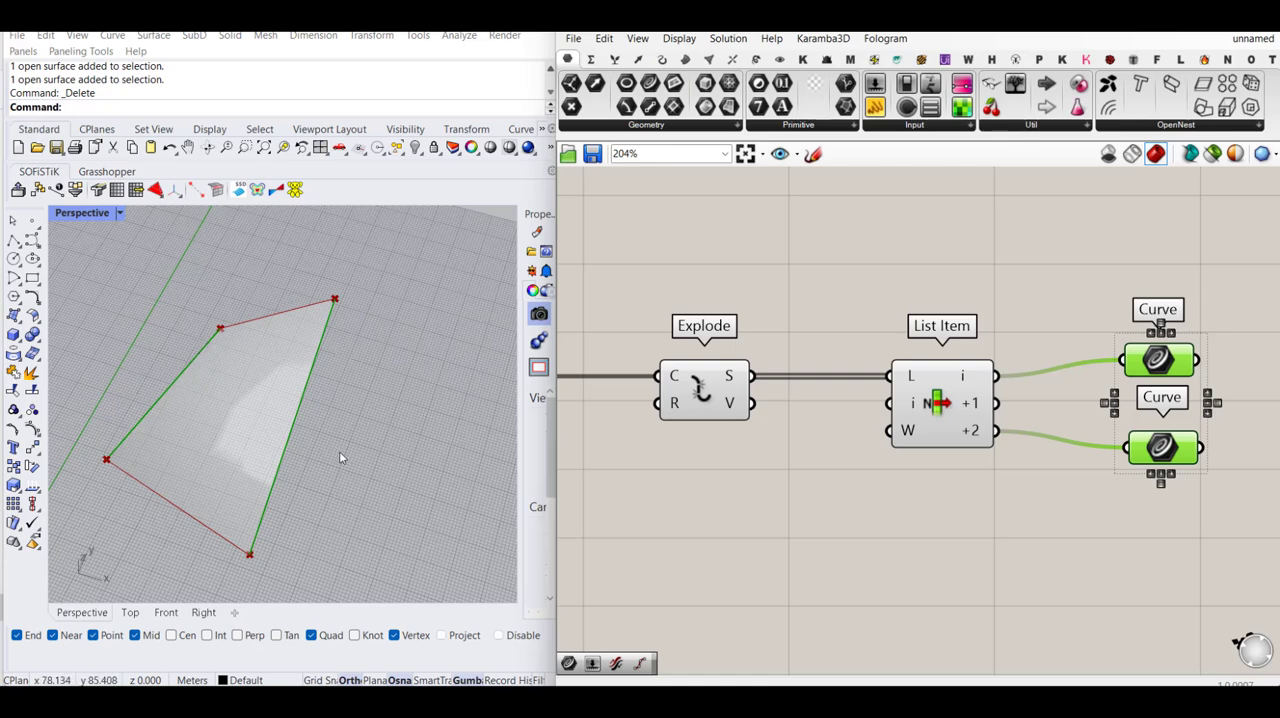
pyautogui.click(837, 459)
pyautogui.scroll(-3, 848, 459)
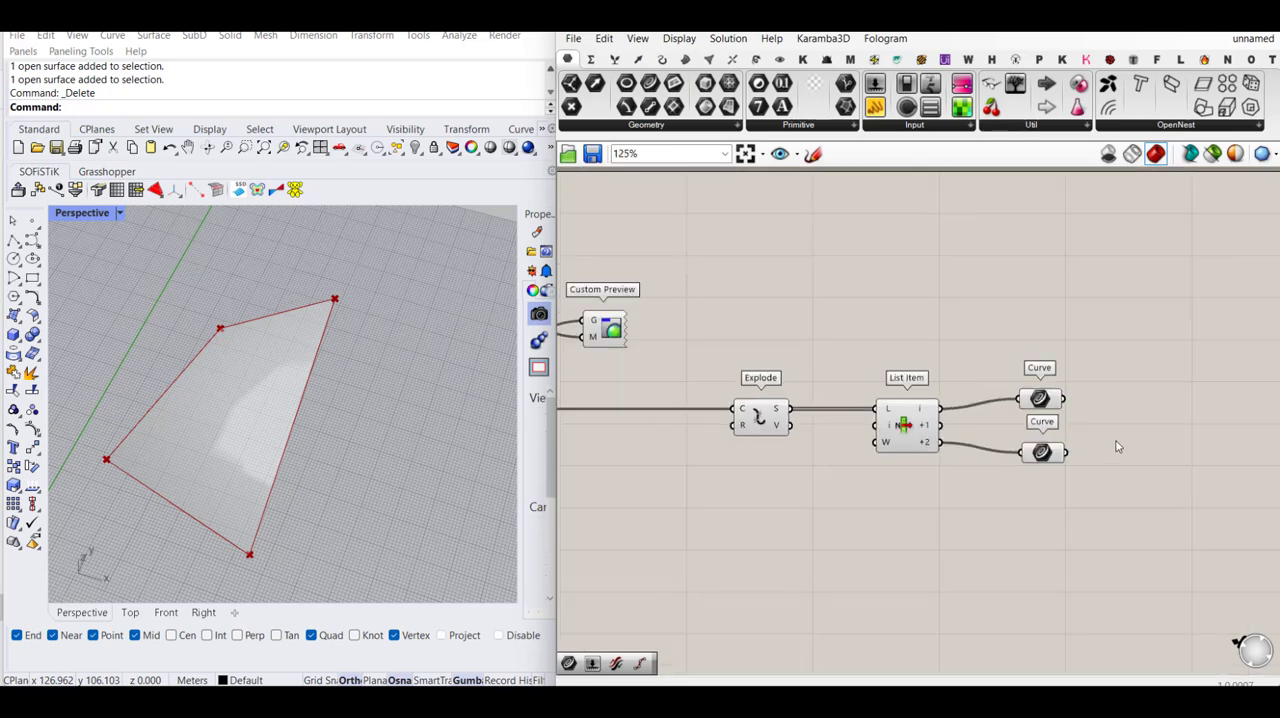
pyautogui.scroll(2, 1117, 447)
pyautogui.doubleClick(1107, 418)
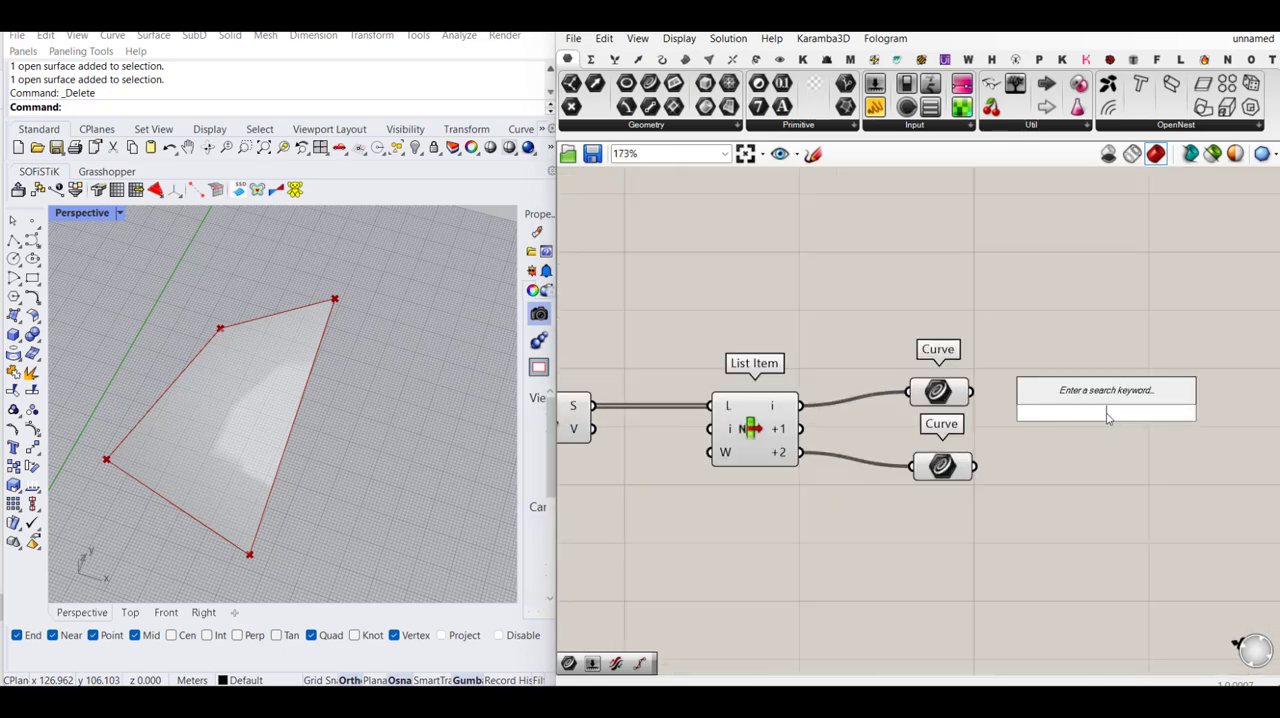
pyautogui.write('divi')
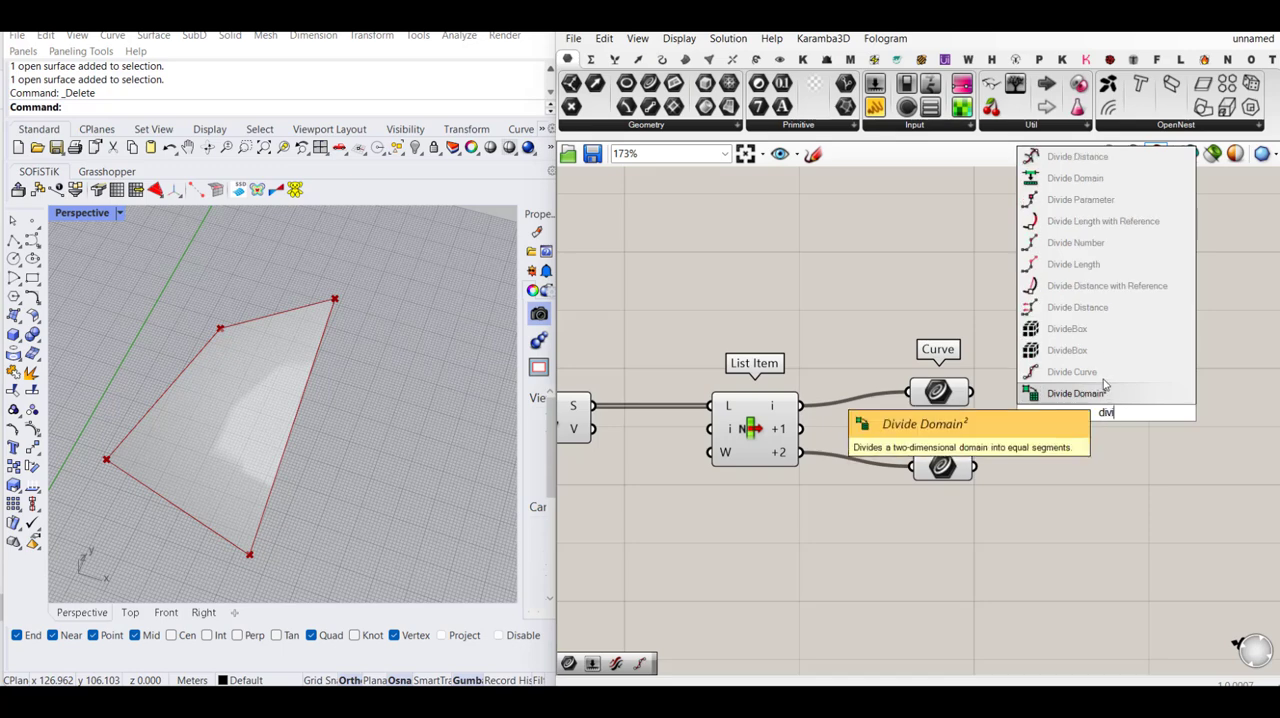
pyautogui.click(1100, 372)
pyautogui.moveTo(1080, 393); pyautogui.dragTo(971, 391)
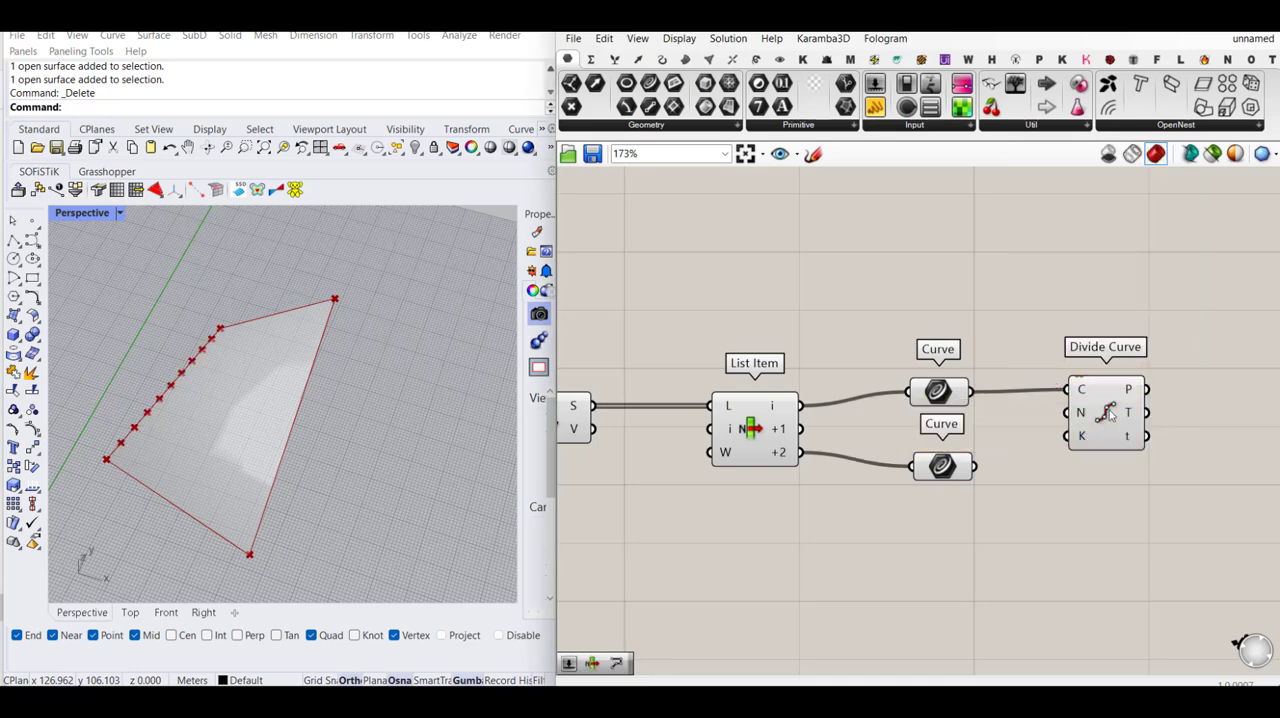
pyautogui.moveTo(1107, 413); pyautogui.dragTo(1200, 355)
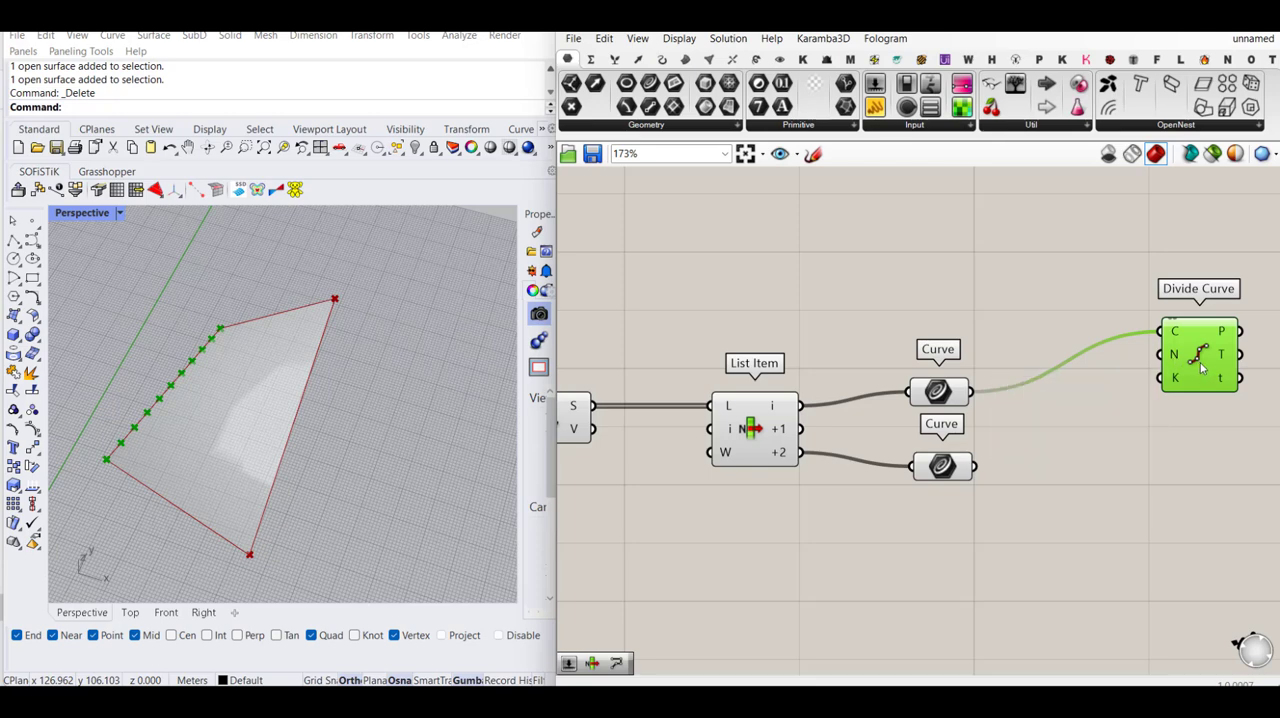
pyautogui.keyDown('alt'); pyautogui.moveTo(1203, 363); pyautogui.dragTo(976, 466); pyautogui.keyUp('alt')
pyautogui.moveTo(1203, 469); pyautogui.dragTo(1198, 497)
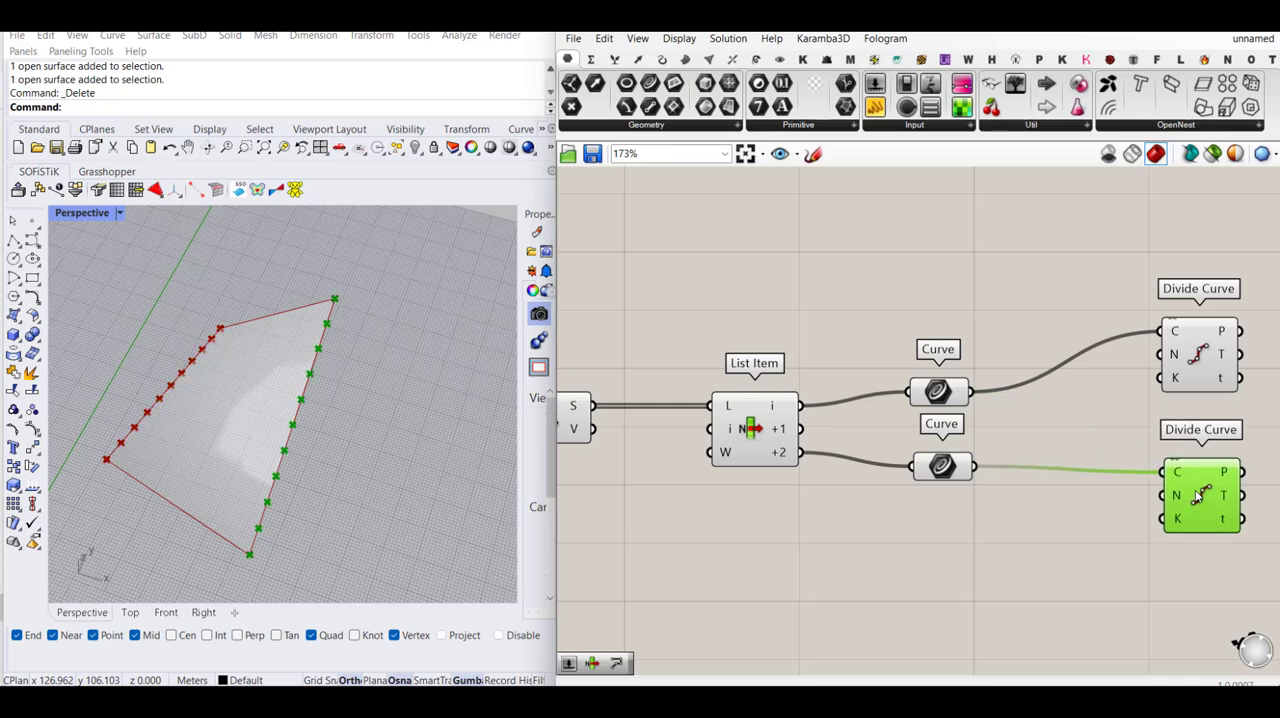
# - Add a number slider with value 5 and connect it to the N inputs of both Divide Curve components
pyautogui.doubleClick(1017, 317)
pyautogui.write('5')
pyautogui.press('Return')
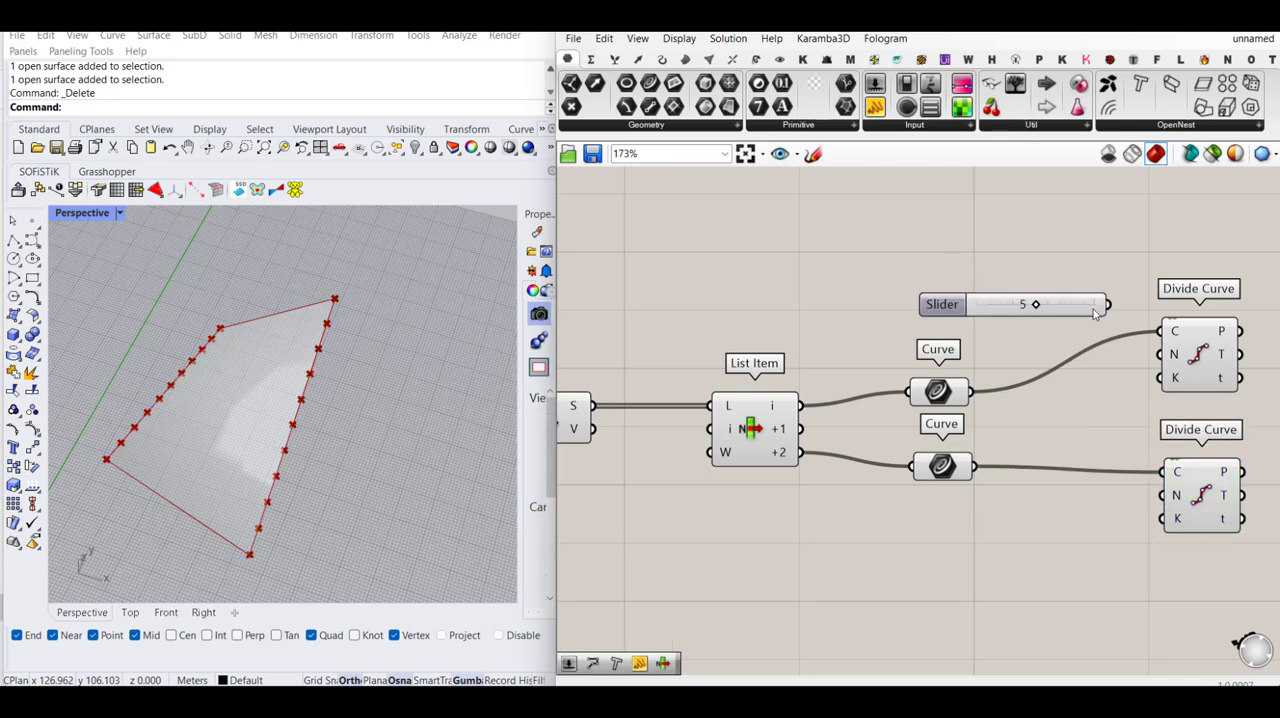
pyautogui.moveTo(1162, 355); pyautogui.dragTo(1162, 495)
pyautogui.moveTo(1053, 297); pyautogui.dragTo(936, 295)
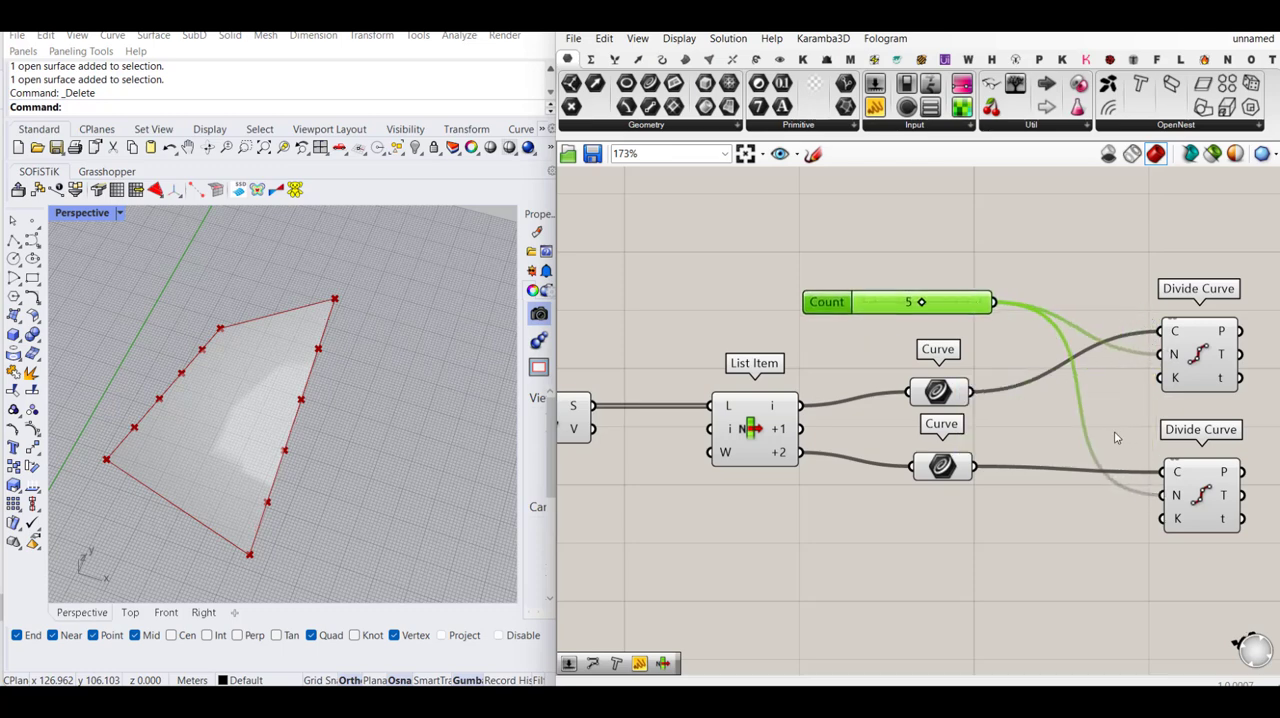
# - Add a Geodesic component beside the two Divide Curve components
pyautogui.scroll(-1, 1029, 414)
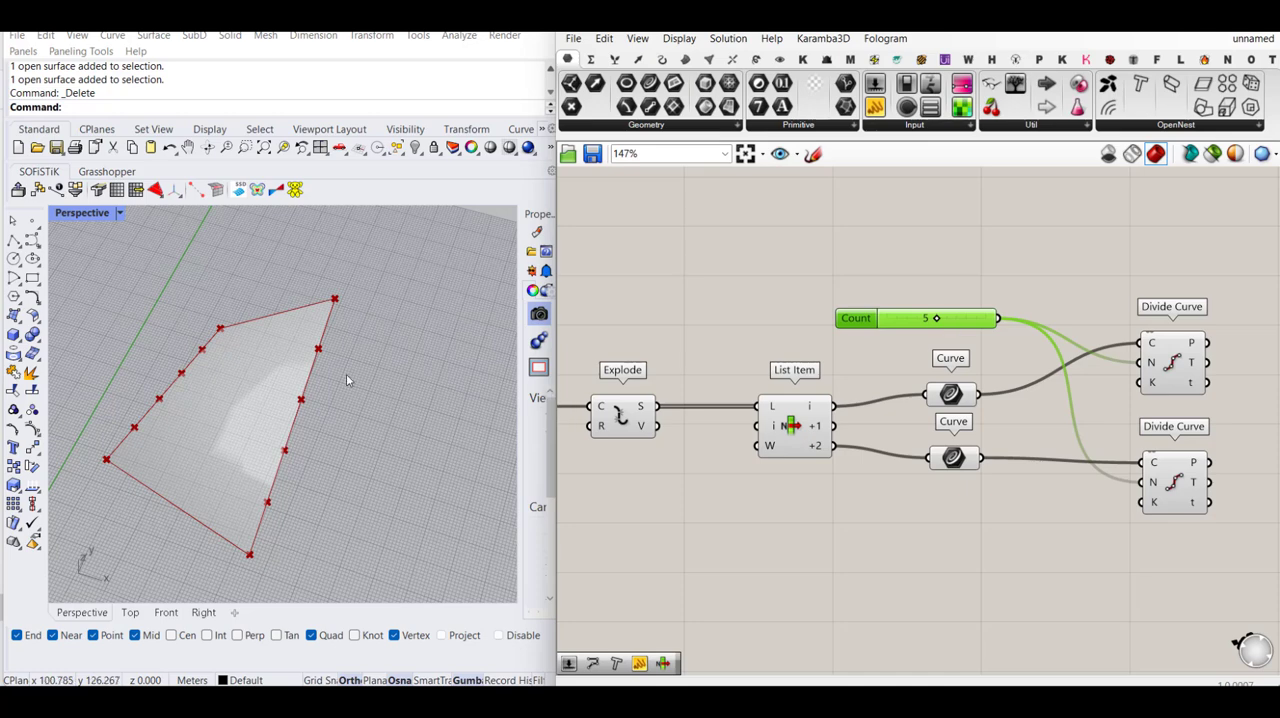
pyautogui.moveTo(931, 267); pyautogui.dragTo(815, 261, button='right')
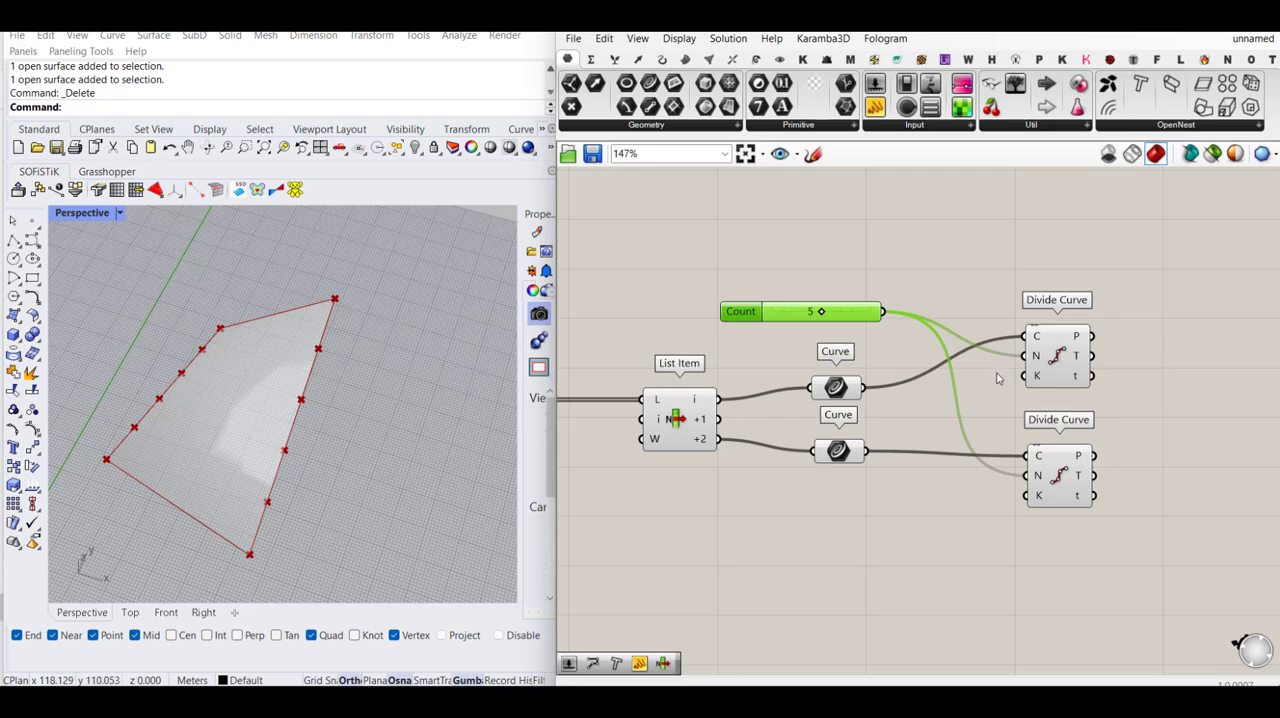
pyautogui.moveTo(1150, 390); pyautogui.dragTo(1104, 386, button='right')
pyautogui.doubleClick(1104, 386)
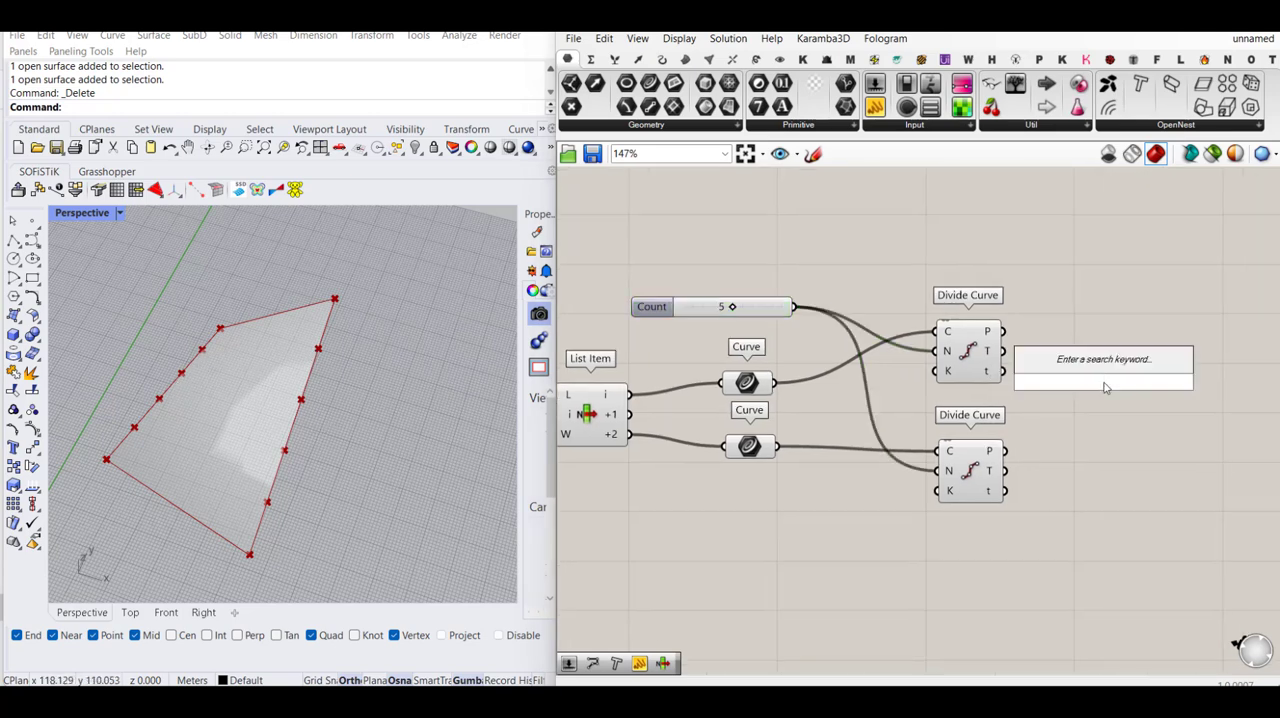
pyautogui.write('geode')
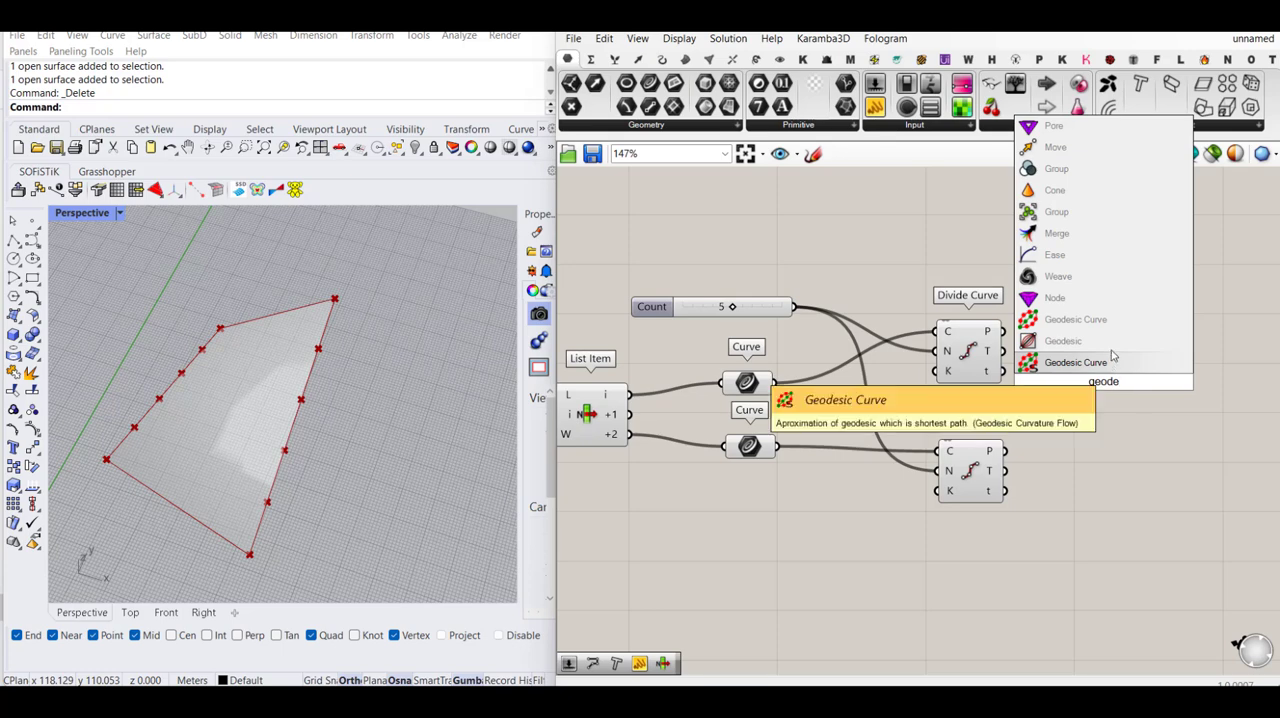
pyautogui.click(1110, 356)
# - Connect the Surface parameter to the Geodesic's surface input and route the wire above the other components through a Relay
pyautogui.scroll(-3, 1113, 344)
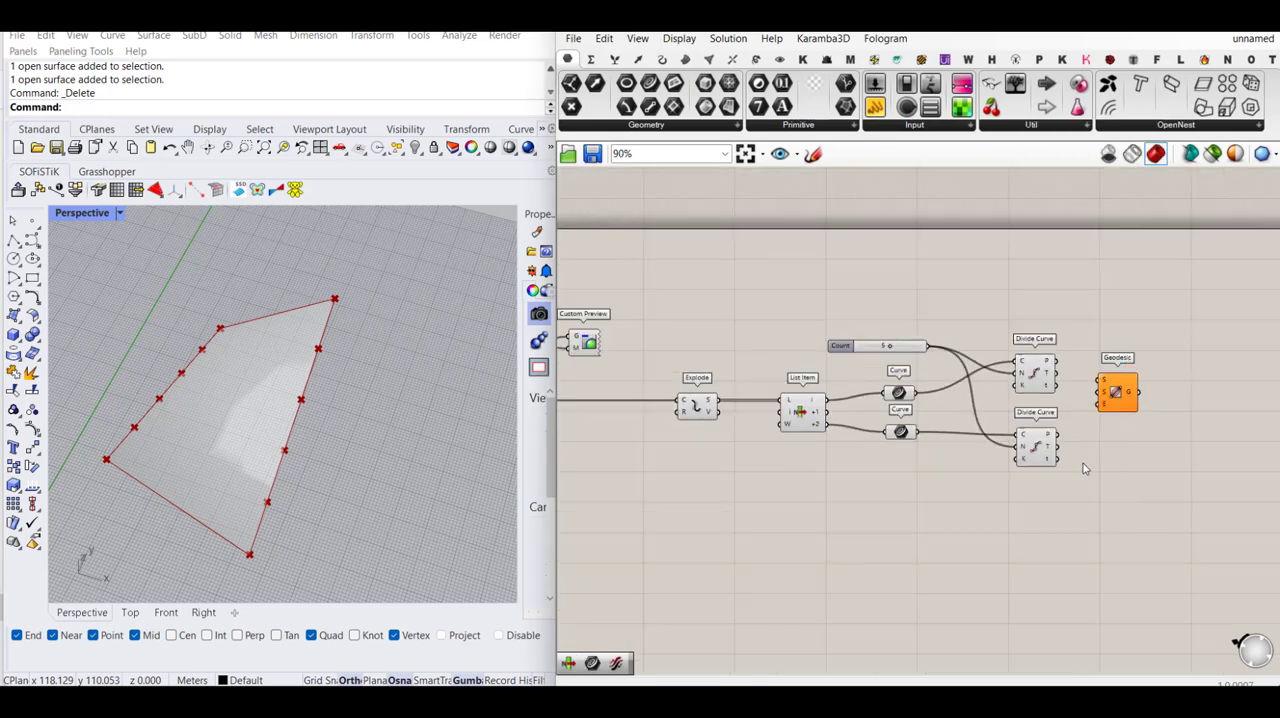
pyautogui.scroll(-2, 1085, 469)
pyautogui.moveTo(636, 423); pyautogui.dragTo(958, 222)
pyautogui.scroll(5, 1010, 412)
pyautogui.doubleClick(1006, 411)
pyautogui.moveTo(958, 228); pyautogui.dragTo(964, 290, button='right')
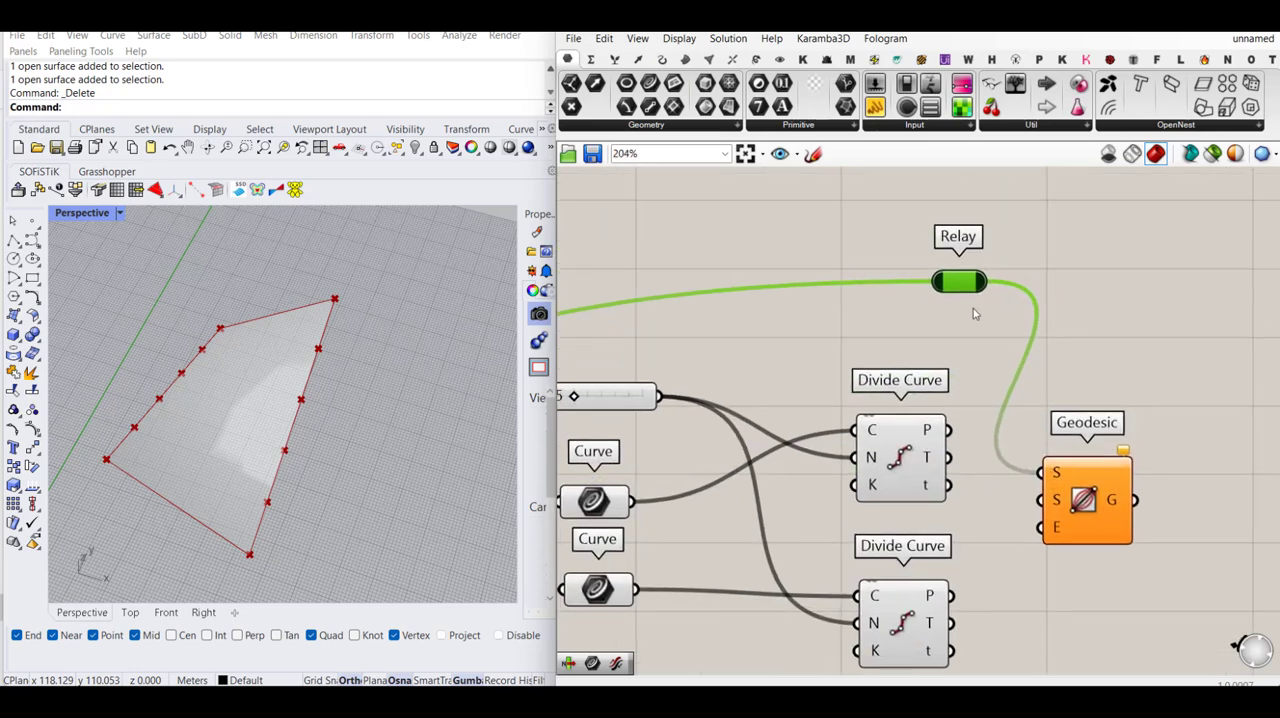
pyautogui.moveTo(960, 287); pyautogui.dragTo(921, 287)
# - Space out the Geodesic and connect the upper Divide Curve's points to its start input and the lower one's to its end input
pyautogui.scroll(-5, 985, 281)
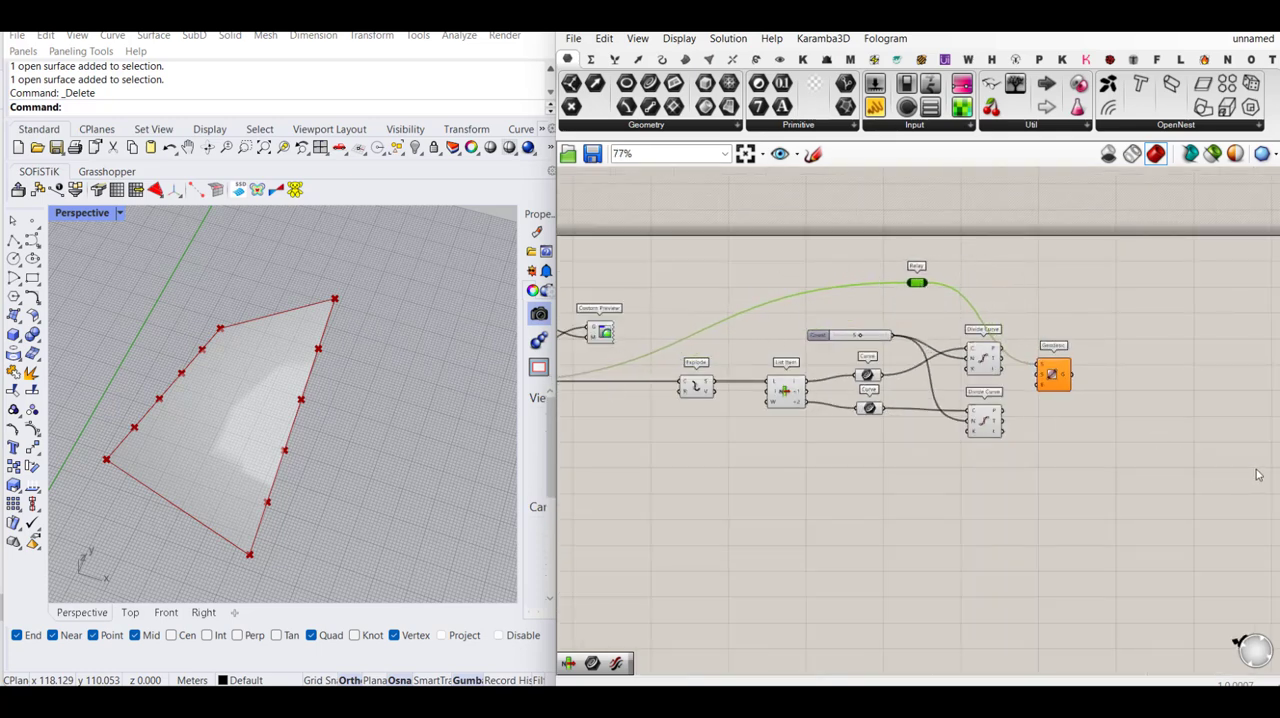
pyautogui.scroll(2, 1260, 477)
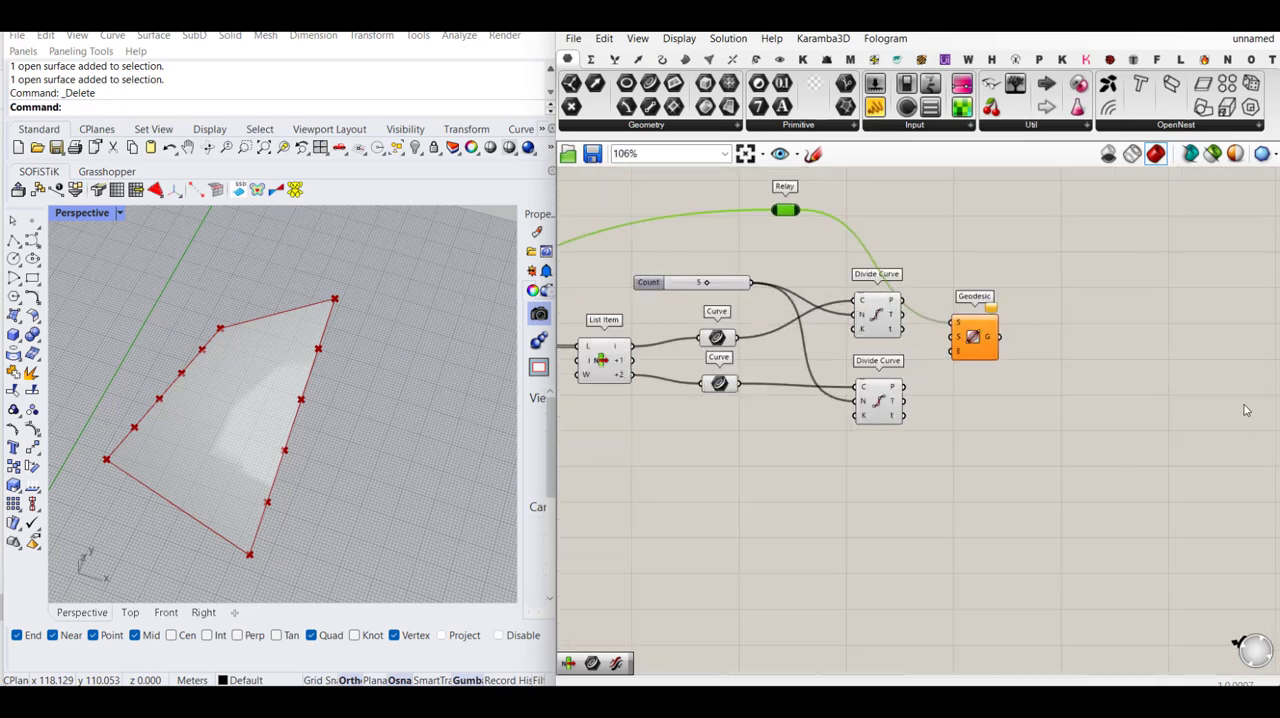
pyautogui.moveTo(984, 340); pyautogui.dragTo(1058, 321)
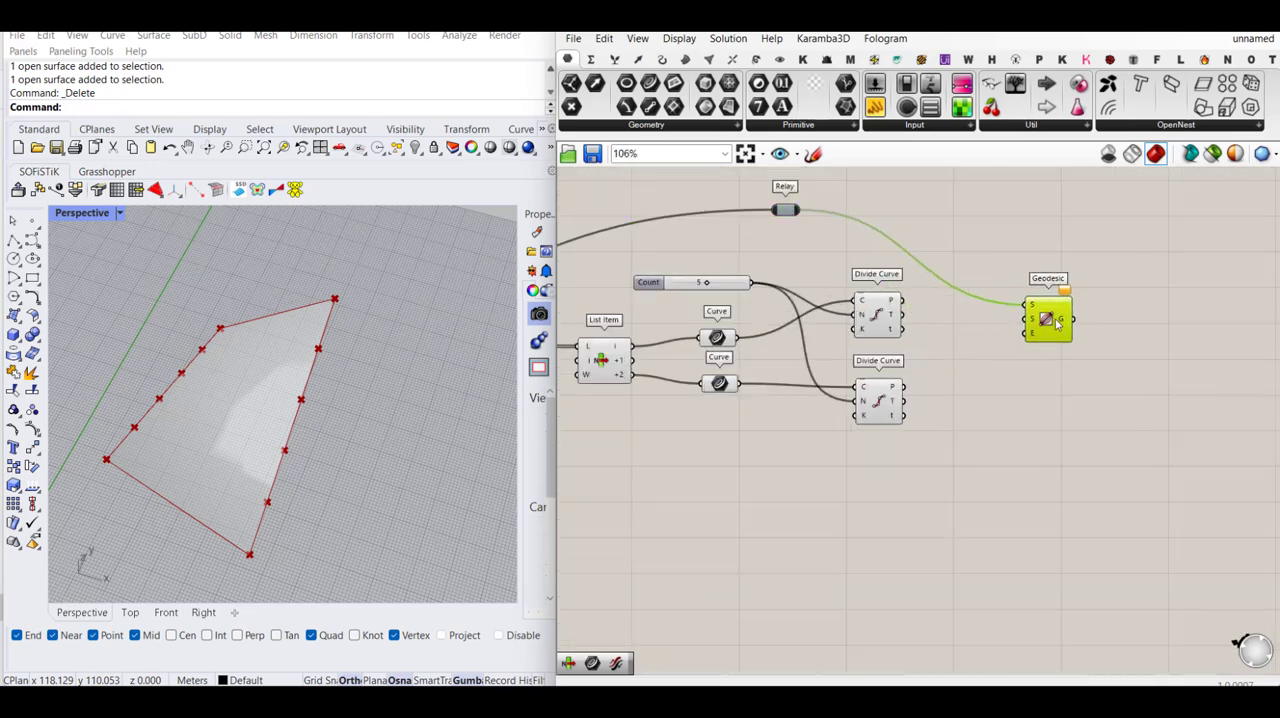
pyautogui.moveTo(905, 300); pyautogui.dragTo(1030, 324)
pyautogui.moveTo(906, 388); pyautogui.dragTo(1027, 333)
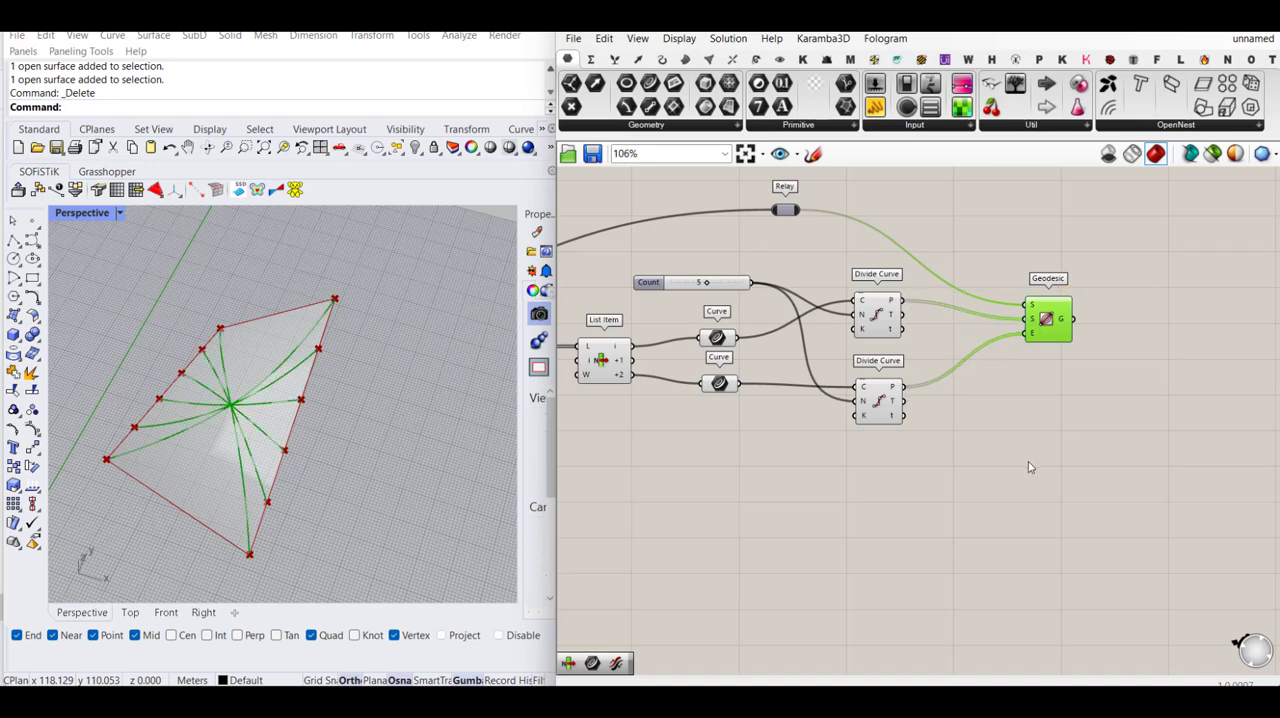
pyautogui.click(1030, 467)
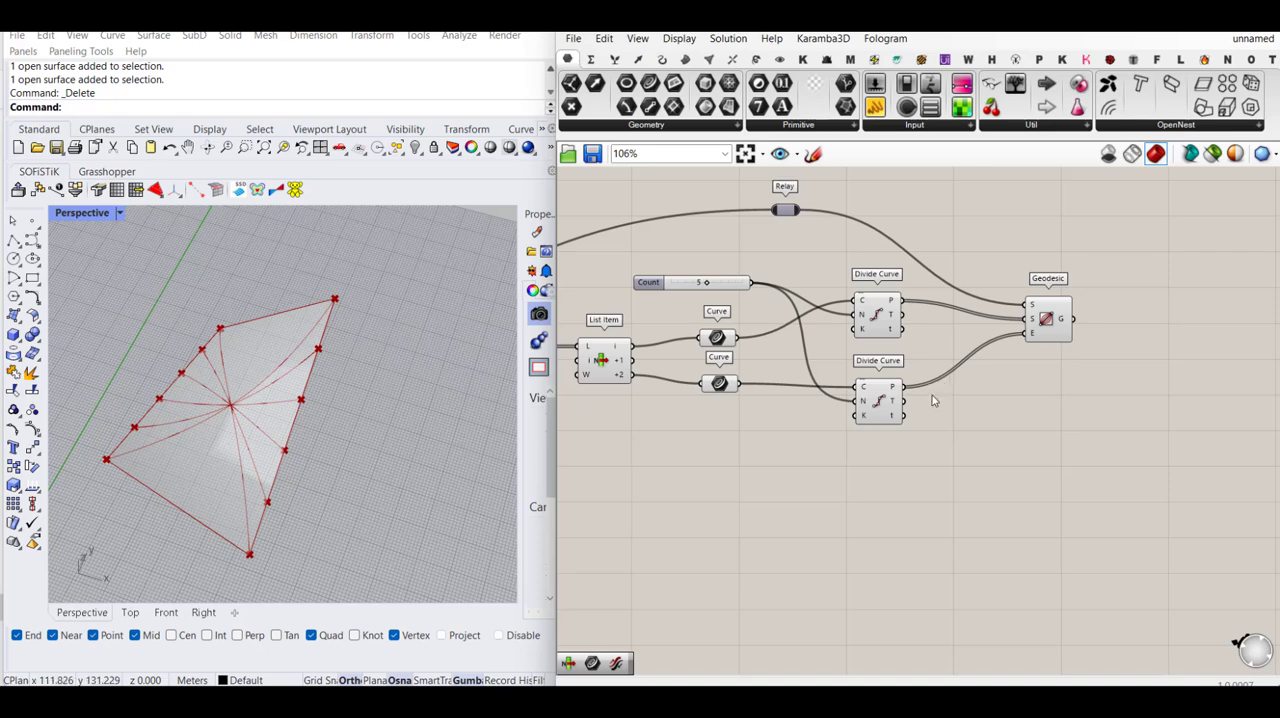
# - Add a Point List component and connect the upper Divide Curve's points (P) output to its P input
pyautogui.moveTo(932, 395); pyautogui.dragTo(1001, 418, button='right')
pyautogui.doubleClick(1065, 455)
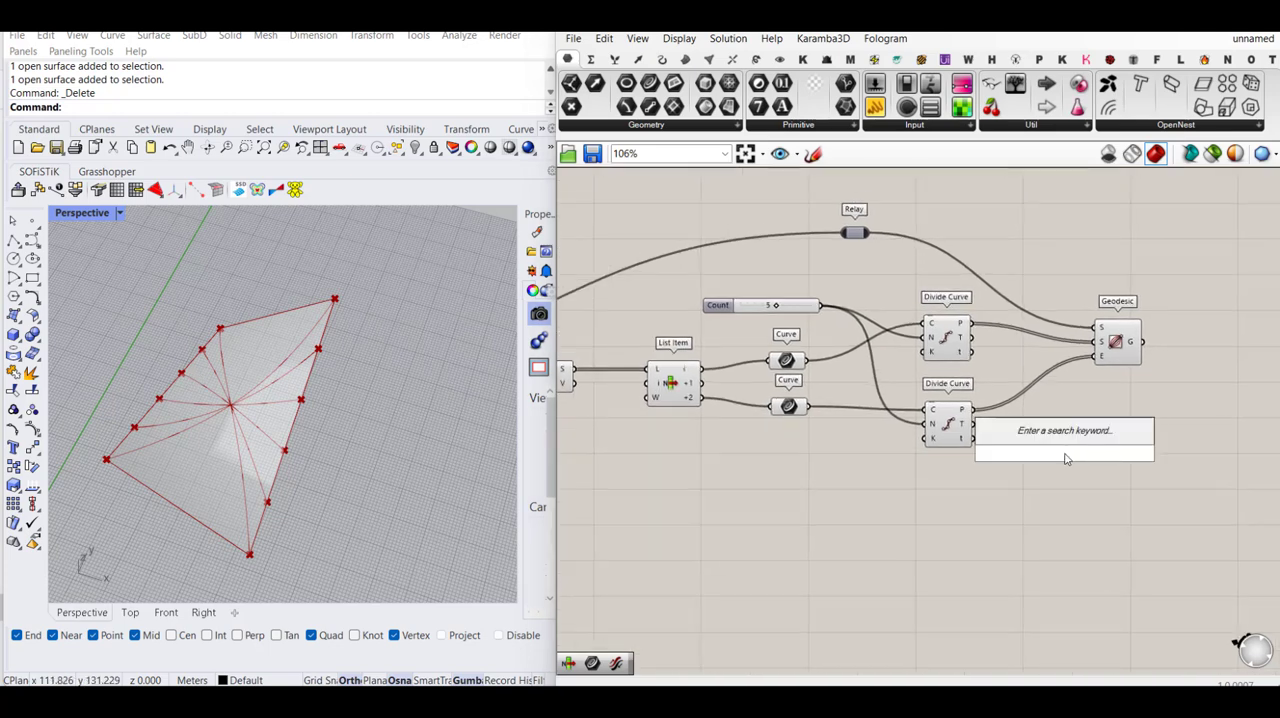
pyautogui.write('list')
pyautogui.press('BackSpace')
pyautogui.press('BackSpace')
pyautogui.press('BackSpace')
pyautogui.press('BackSpace')
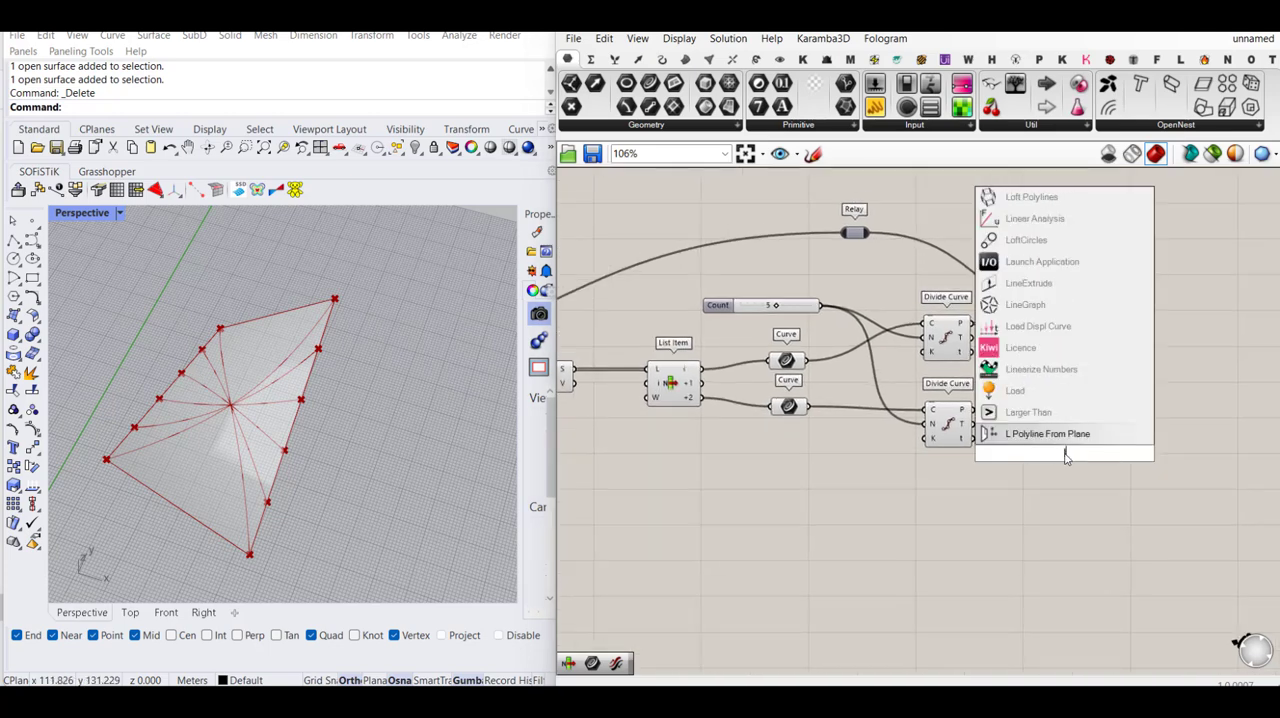
pyautogui.write('point lisst')
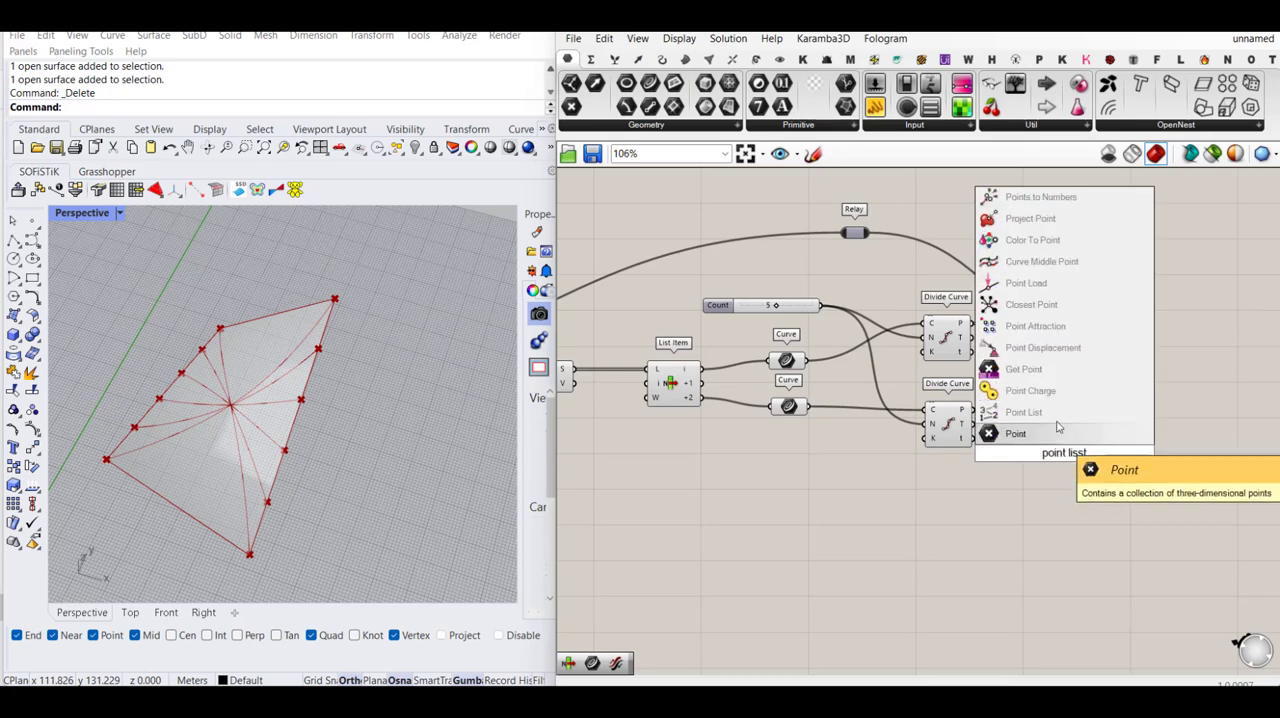
pyautogui.click(1034, 411)
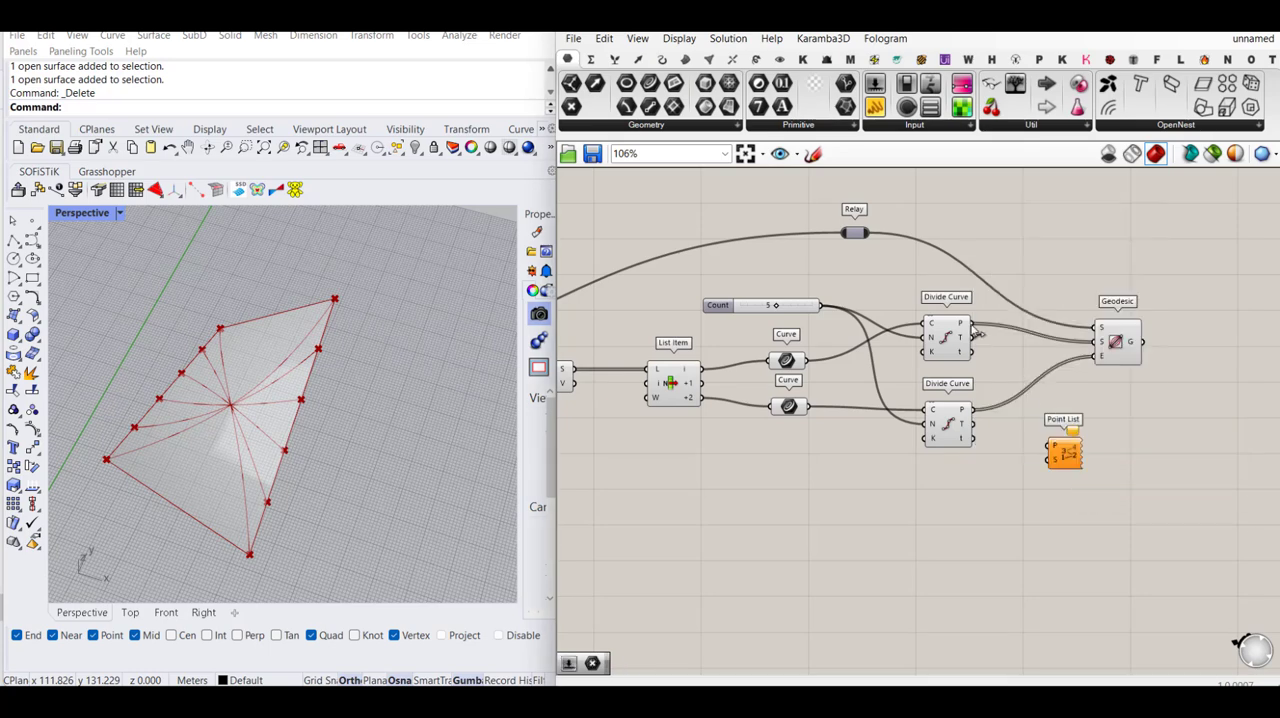
pyautogui.moveTo(973, 326); pyautogui.dragTo(1101, 451)
pyautogui.click(1022, 473)
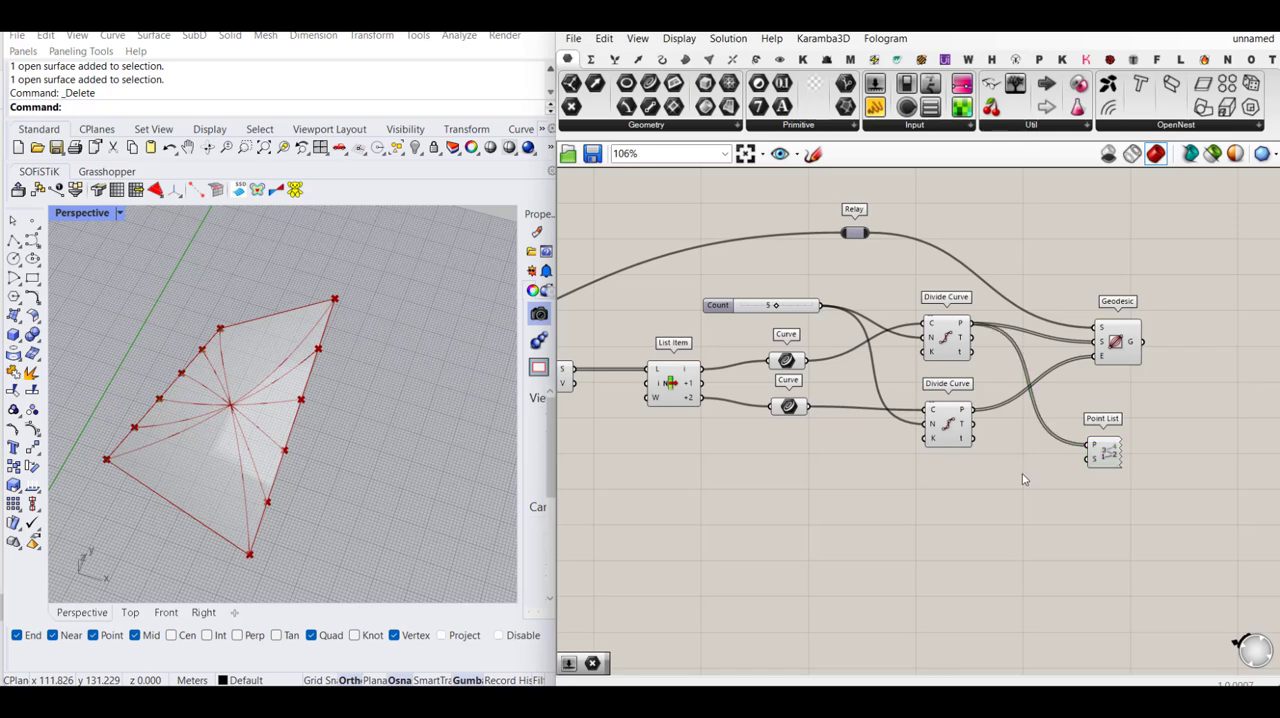
# - Add a slider set to 7 for the Point List's size input, and switch its points input to the lower Divide Curve's points
pyautogui.doubleClick(1022, 479)
pyautogui.write('2')
pyautogui.press('Return')
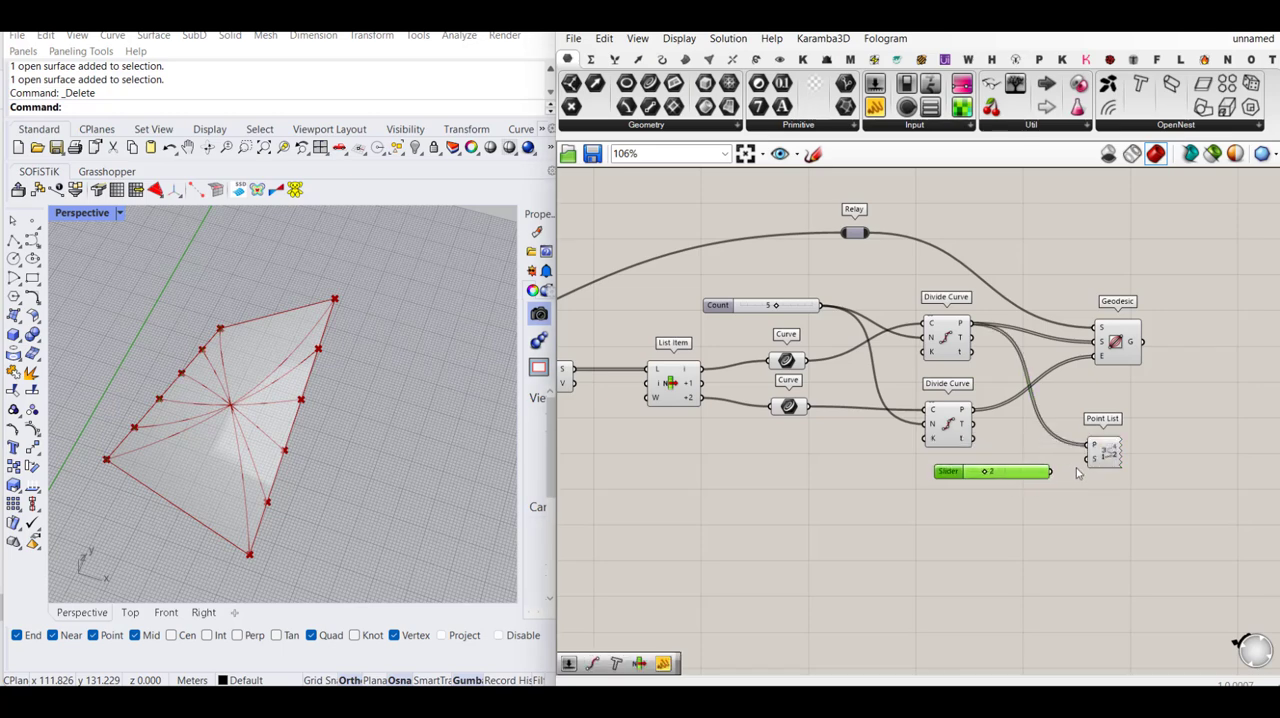
pyautogui.moveTo(1062, 474); pyautogui.dragTo(1090, 457)
pyautogui.click(1089, 515)
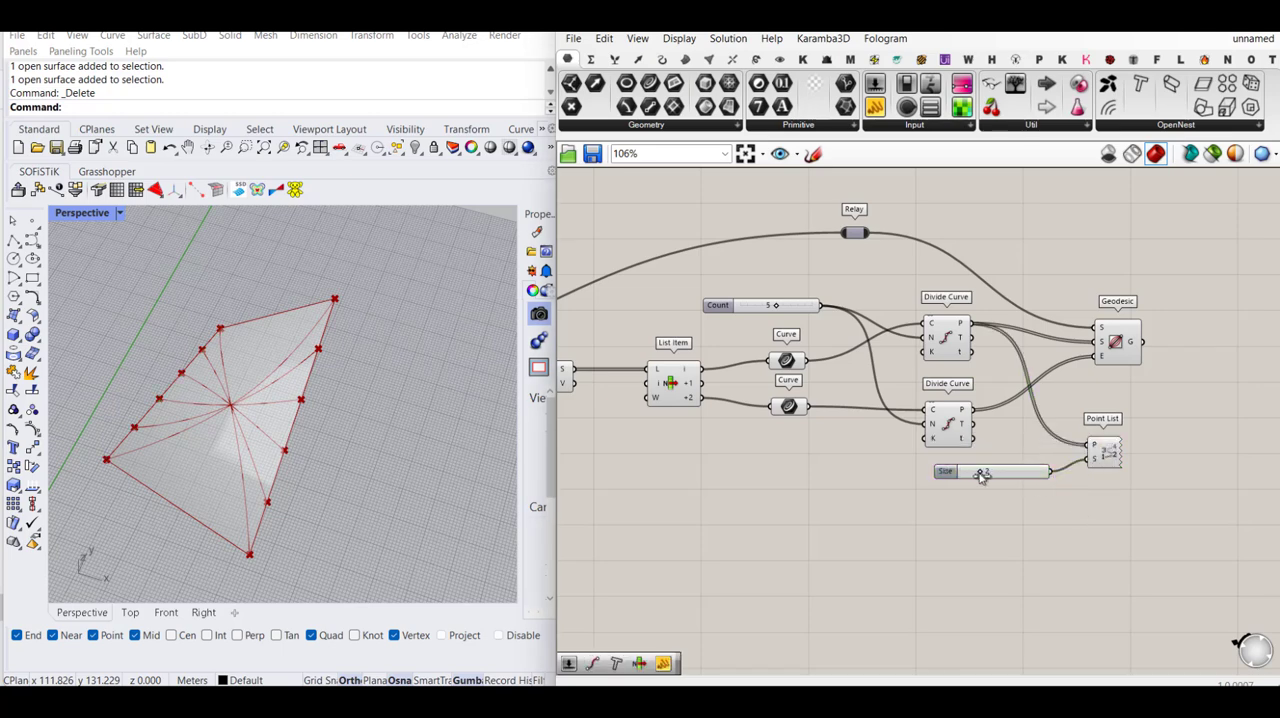
pyautogui.moveTo(981, 476); pyautogui.dragTo(1018, 472)
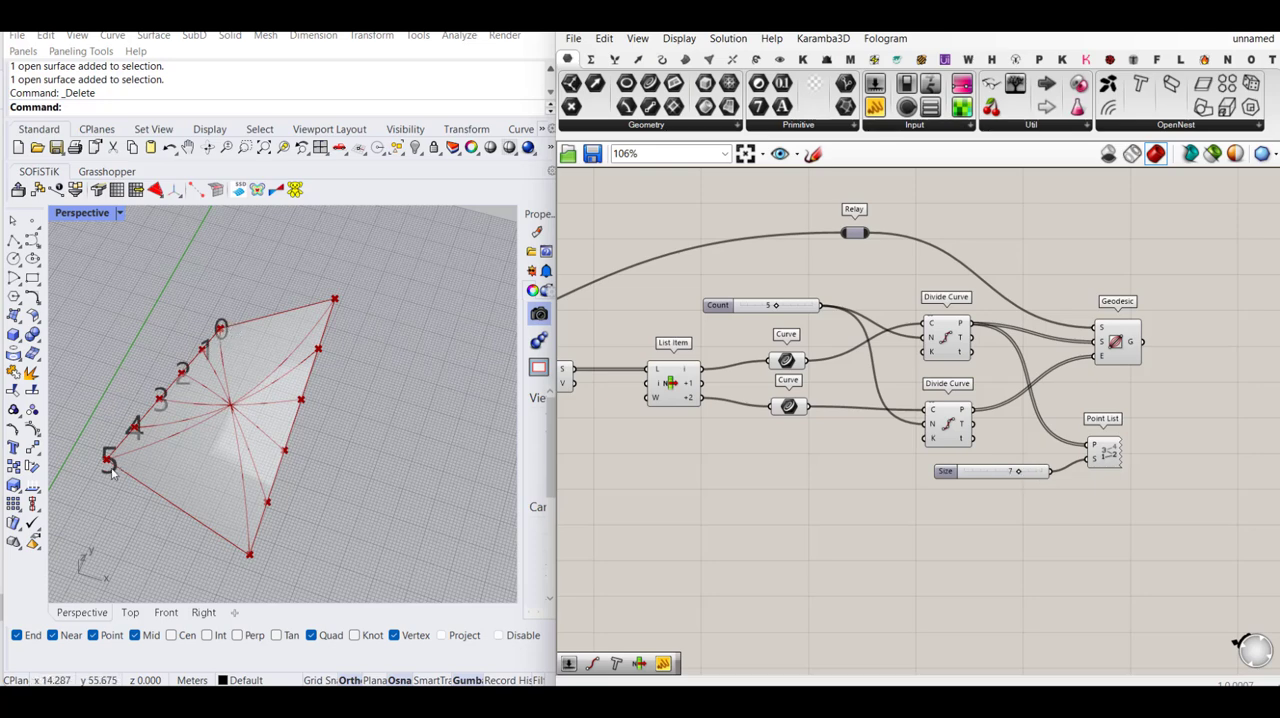
pyautogui.moveTo(970, 411); pyautogui.dragTo(1088, 443)
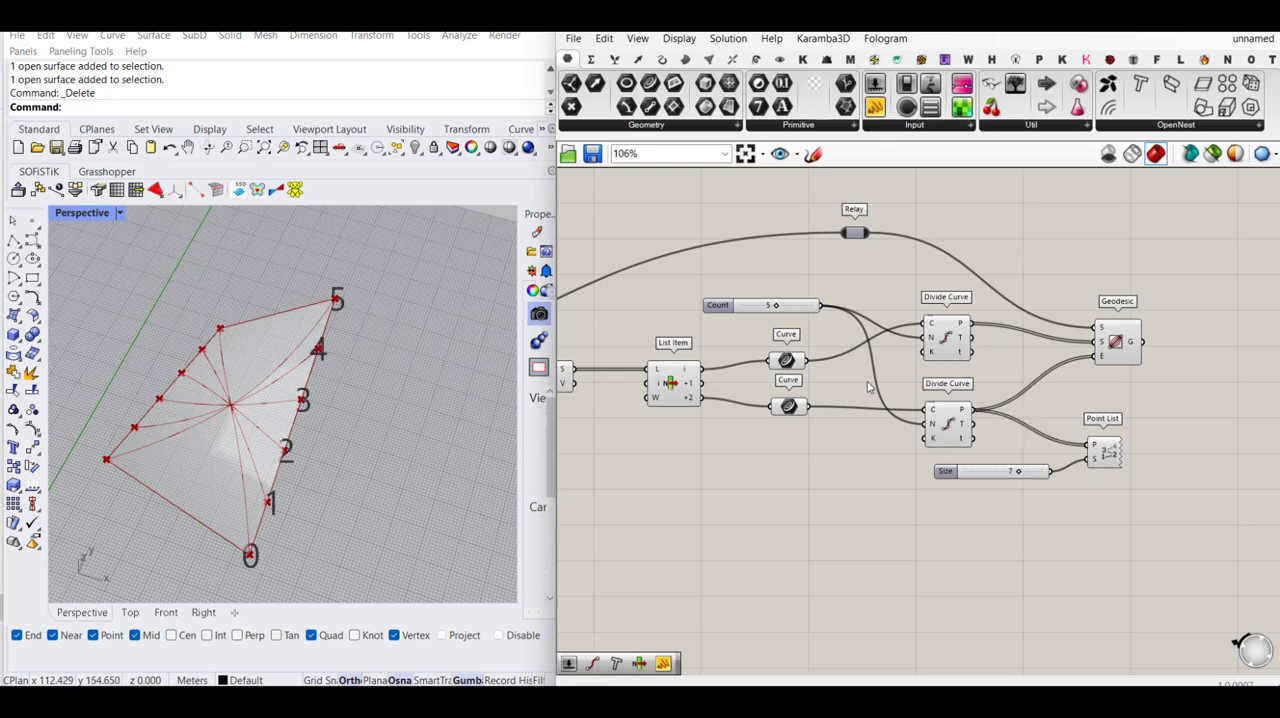
# - Reverse the points (P) output of the lower Divide Curve
pyautogui.rightClick(967, 413)
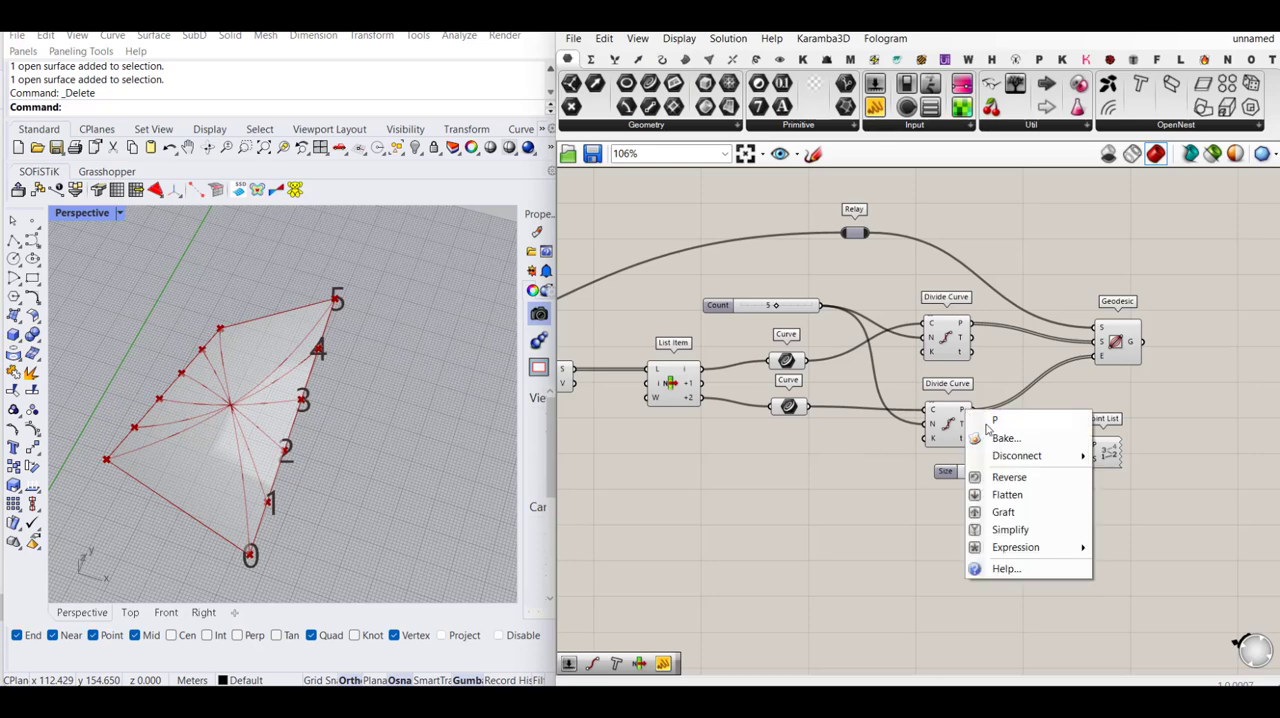
pyautogui.click(1012, 478)
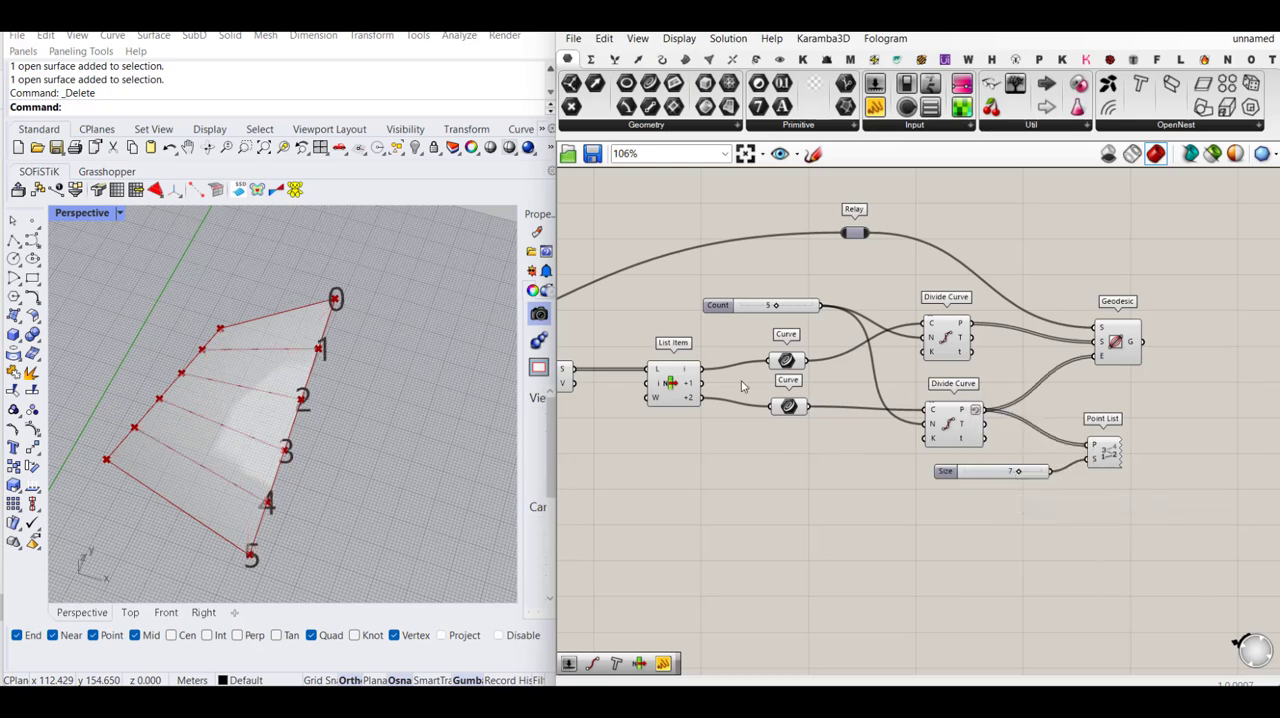
# - Insert a Flip Curve between the List Item's +2 output and the lower Curve parameter, and turn off Reverse on the lower Divide Curve's points
pyautogui.doubleClick(729, 451)
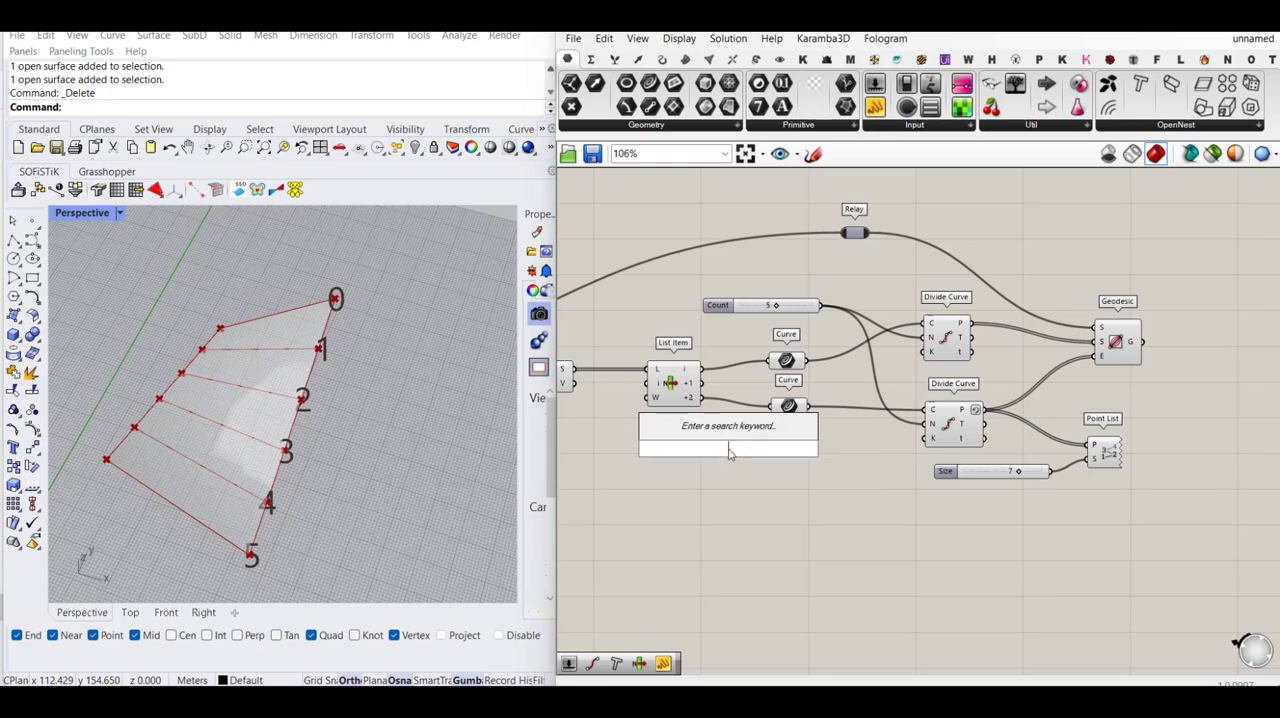
pyautogui.write('flip')
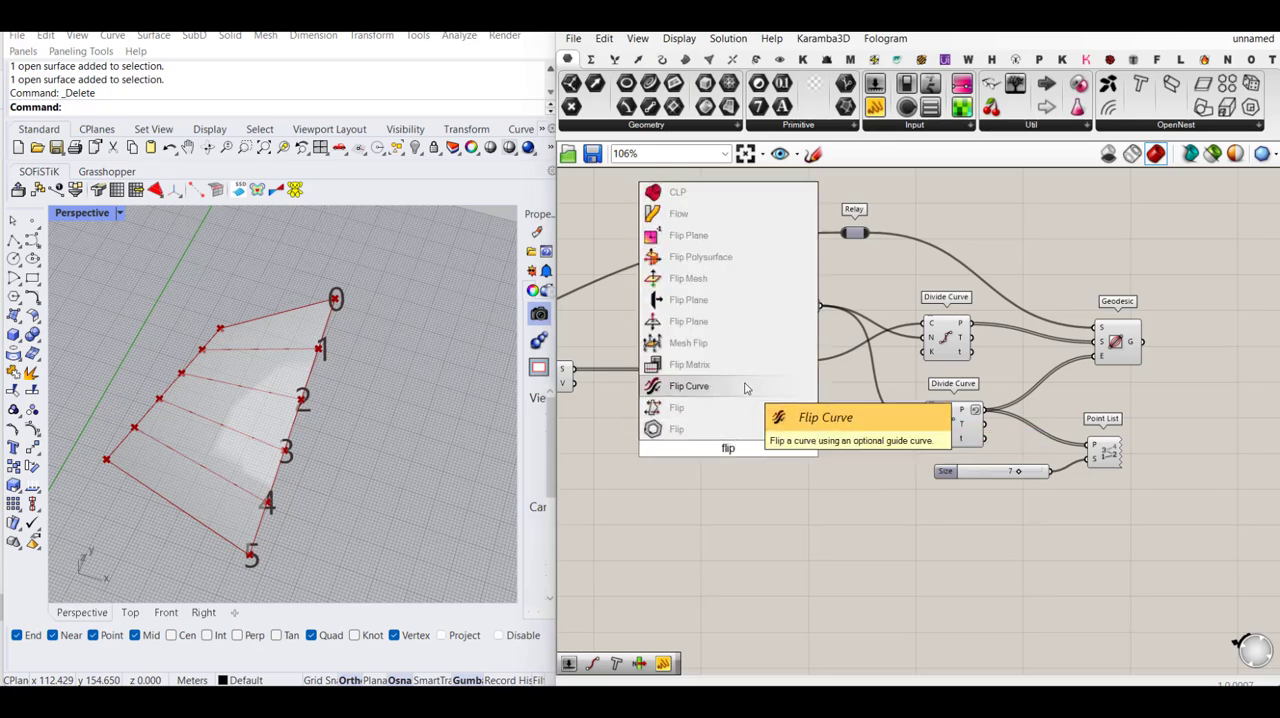
pyautogui.click(744, 382)
pyautogui.moveTo(714, 430); pyautogui.dragTo(772, 407)
pyautogui.moveTo(801, 408); pyautogui.dragTo(815, 409)
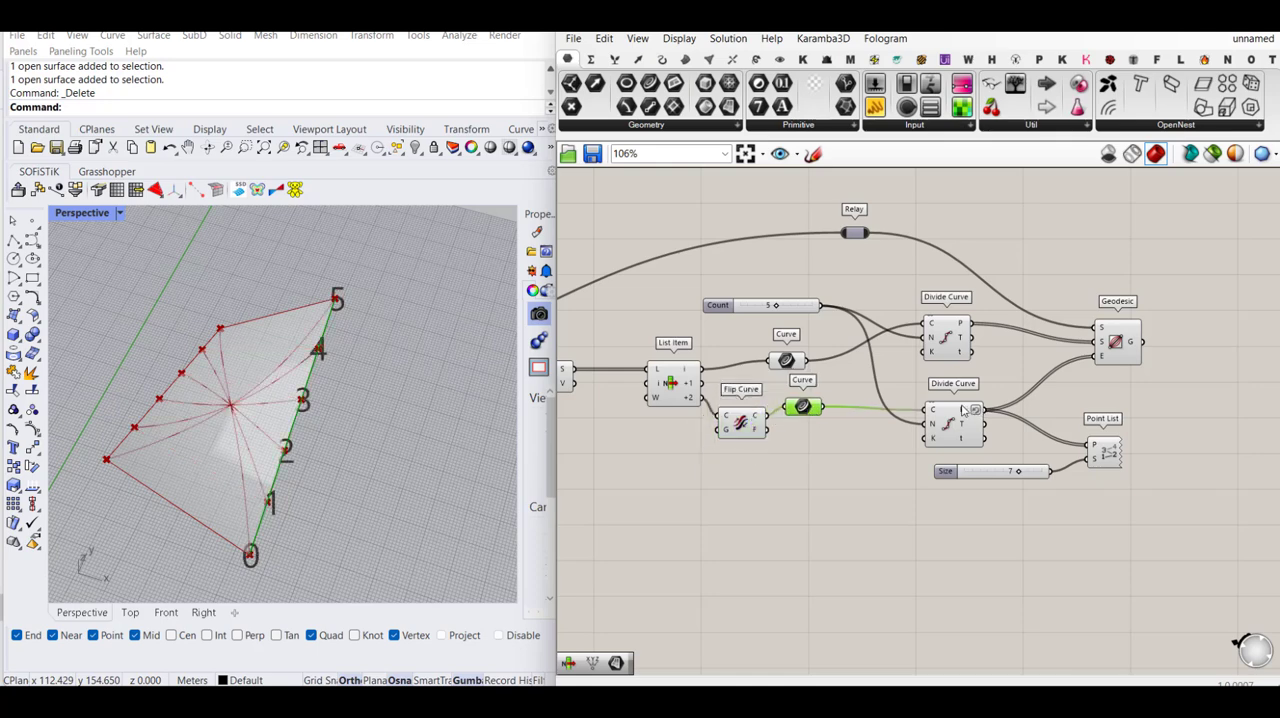
pyautogui.rightClick(963, 410)
pyautogui.click(1055, 480)
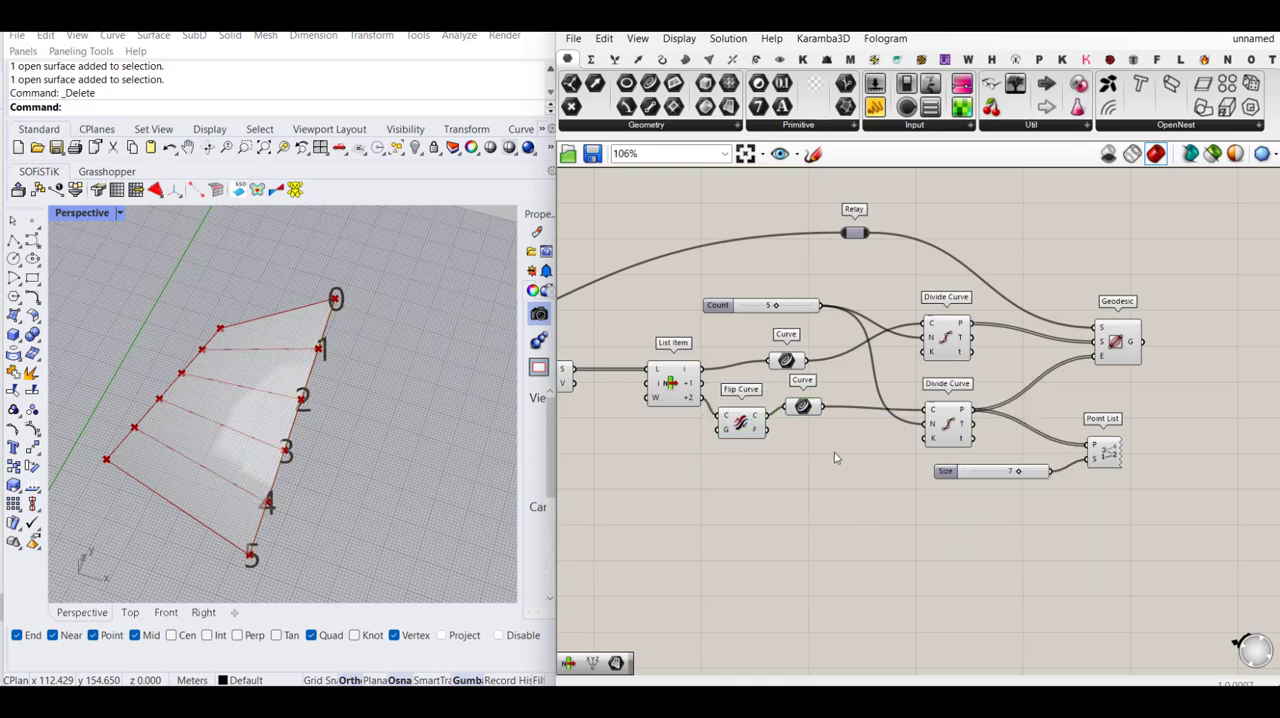
# - Tidy the positions of the List Item and Flip Curve, and delete the Point List together with its Size slider
pyautogui.moveTo(662, 387); pyautogui.dragTo(639, 387)
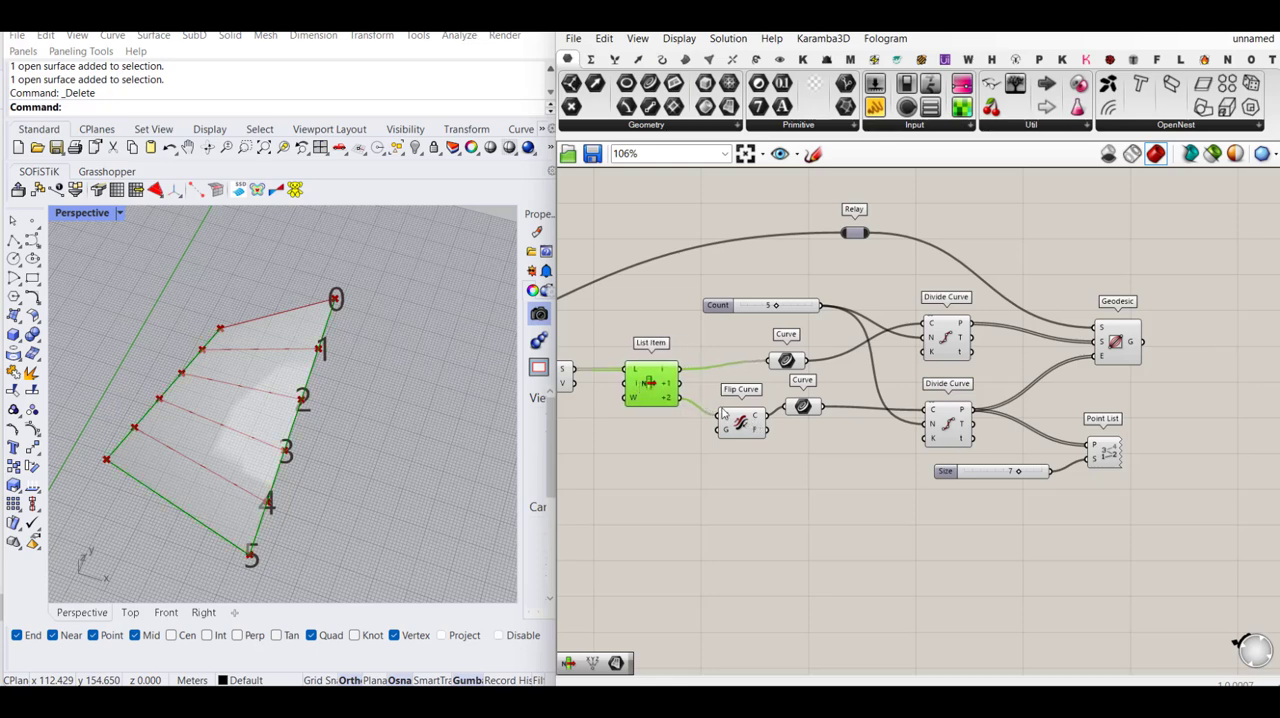
pyautogui.moveTo(744, 422); pyautogui.dragTo(735, 413)
pyautogui.click(1053, 419)
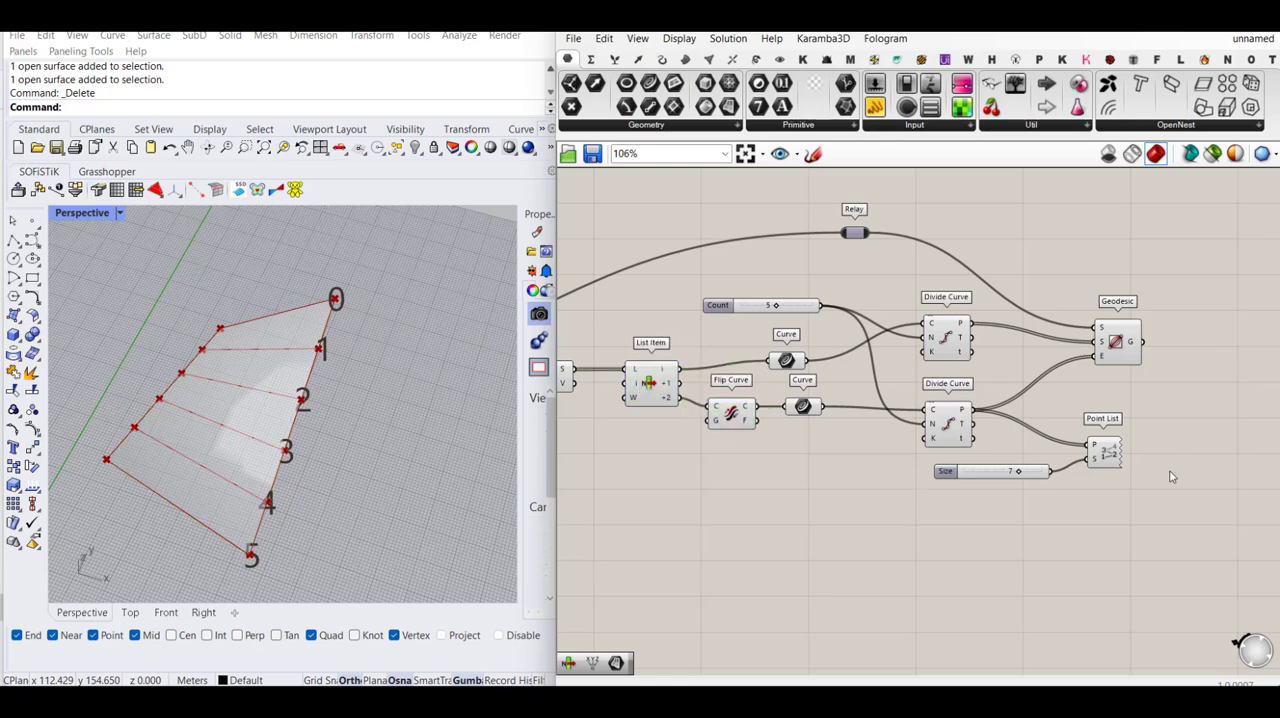
pyautogui.moveTo(1157, 532); pyautogui.dragTo(932, 418)
pyautogui.press('Delete')
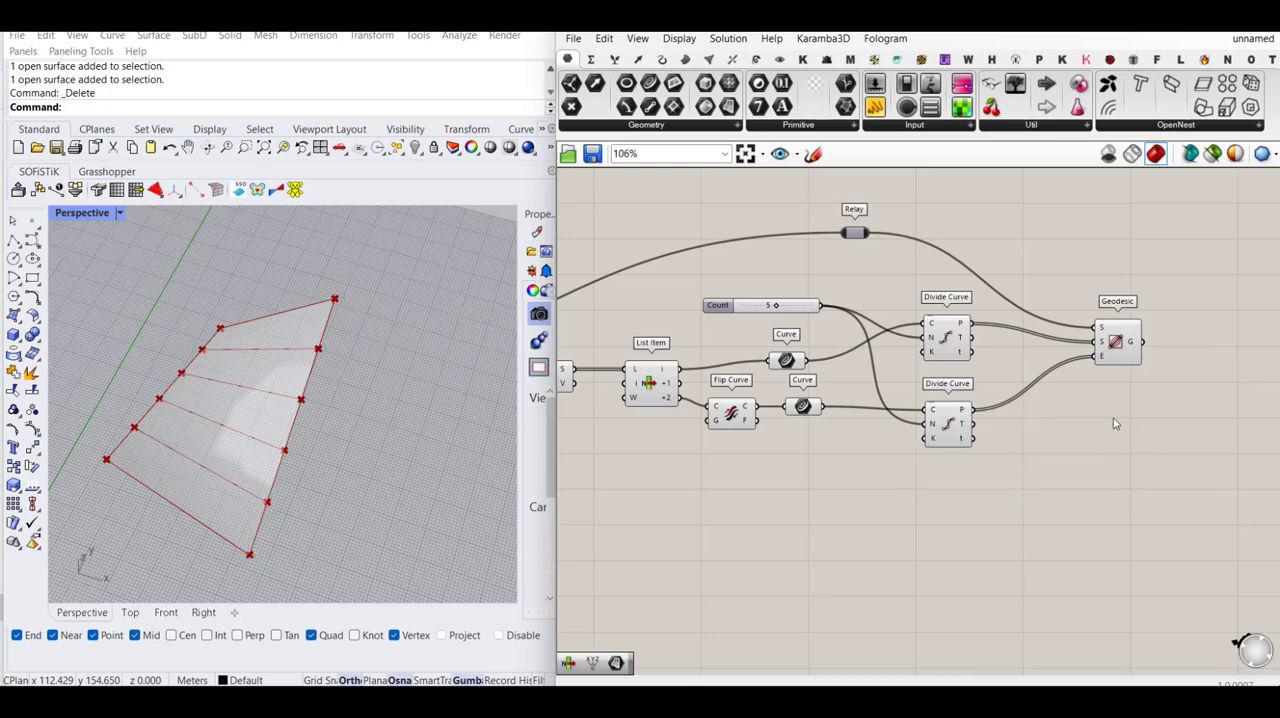
# - Group all components from Explode to Geodesic, including the Relay and Count slider, and move the group farther from the Custom Preview
pyautogui.click(1121, 332)
pyautogui.click(1211, 344)
pyautogui.scroll(-2, 1117, 335)
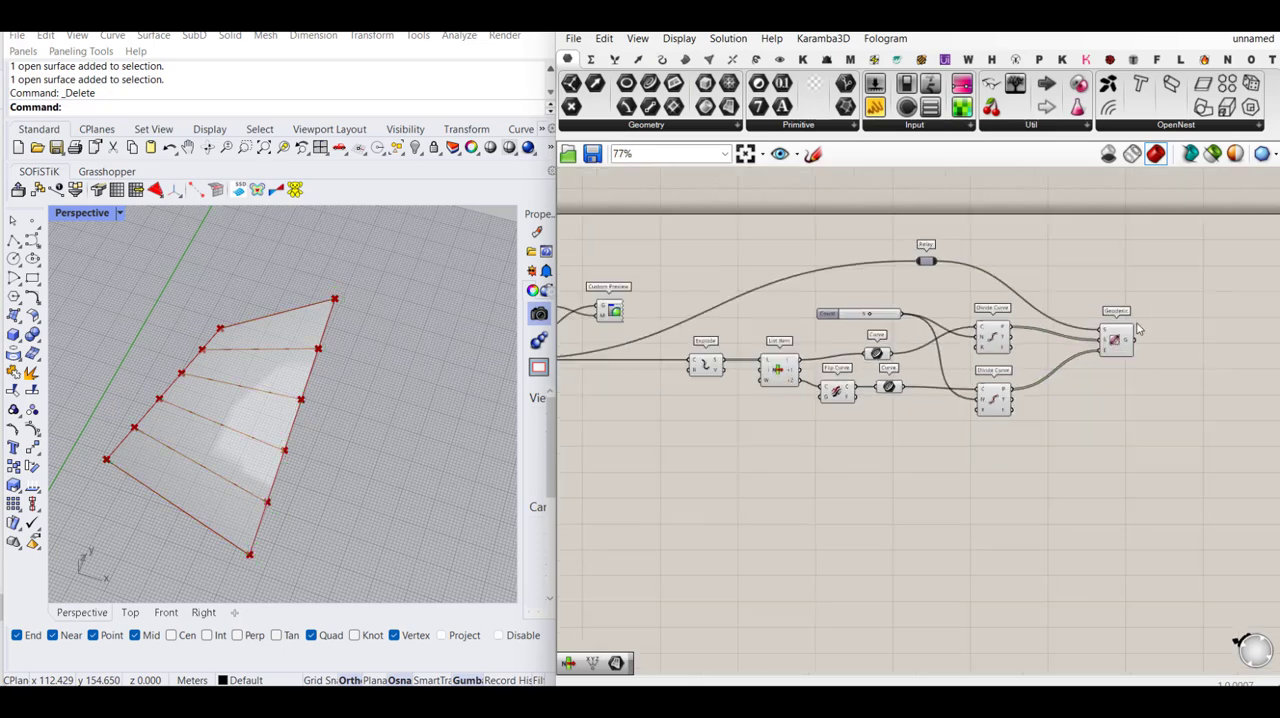
pyautogui.moveTo(1183, 263); pyautogui.dragTo(917, 423)
pyautogui.moveTo(1198, 452); pyautogui.dragTo(670, 242)
pyautogui.rightClick(908, 293)
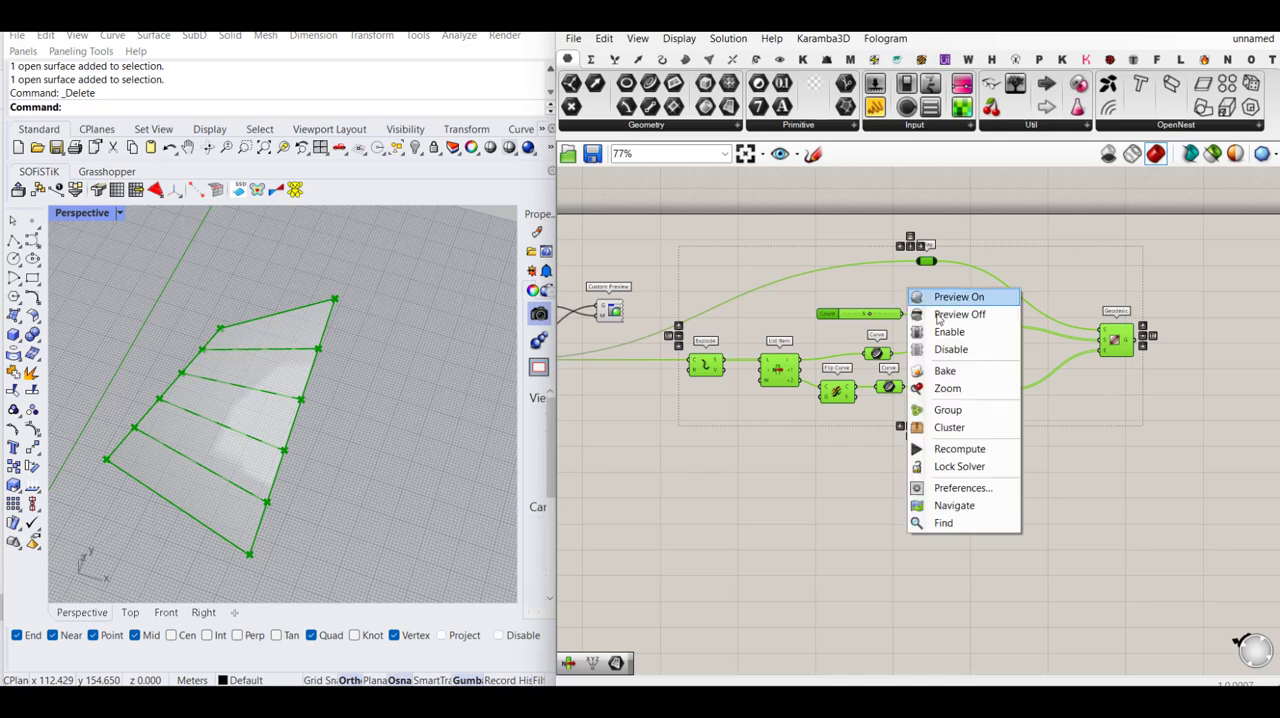
pyautogui.click(930, 409)
pyautogui.moveTo(917, 300); pyautogui.dragTo(988, 302)
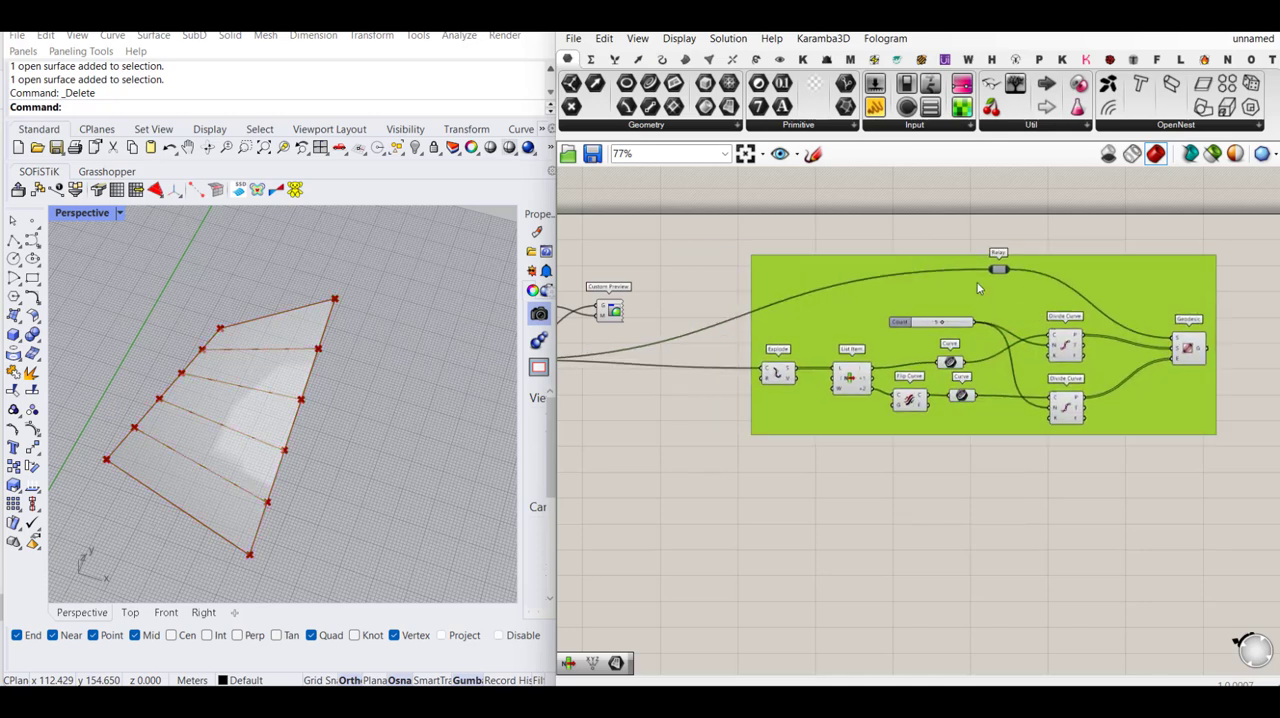
# - Name the new component group V curves
pyautogui.rightClick(980, 286)
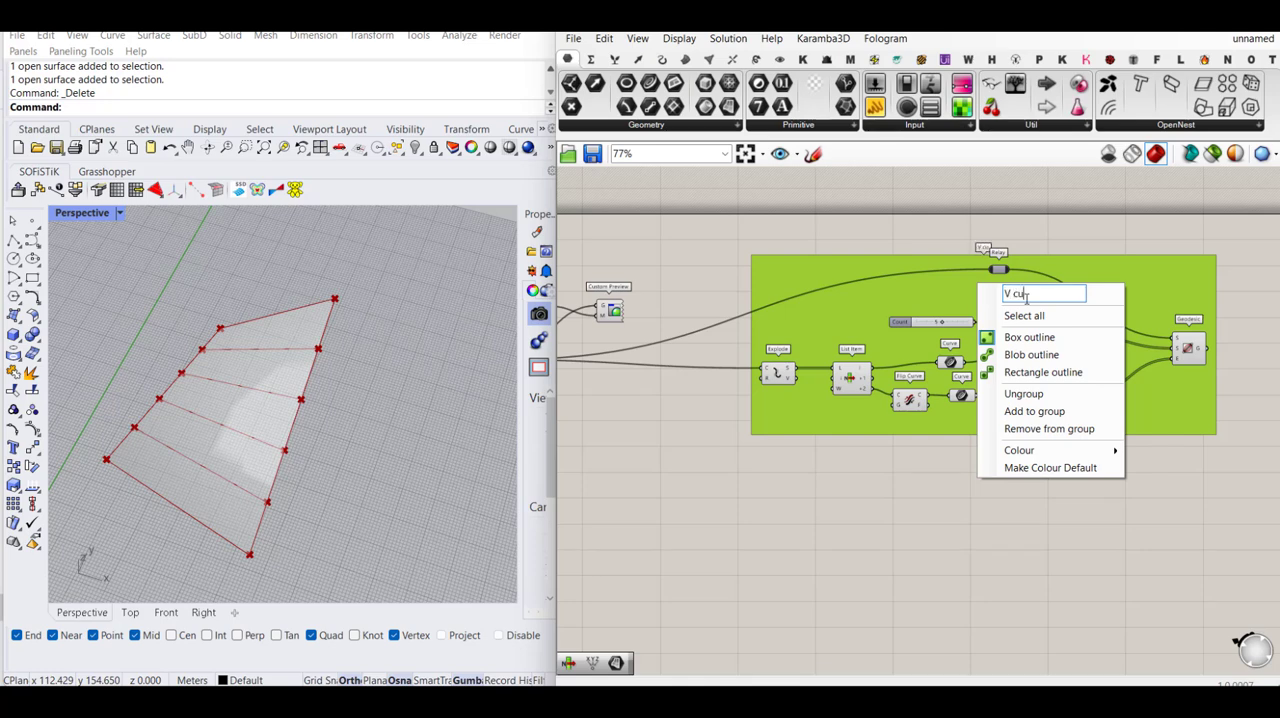
pyautogui.write('V curves')
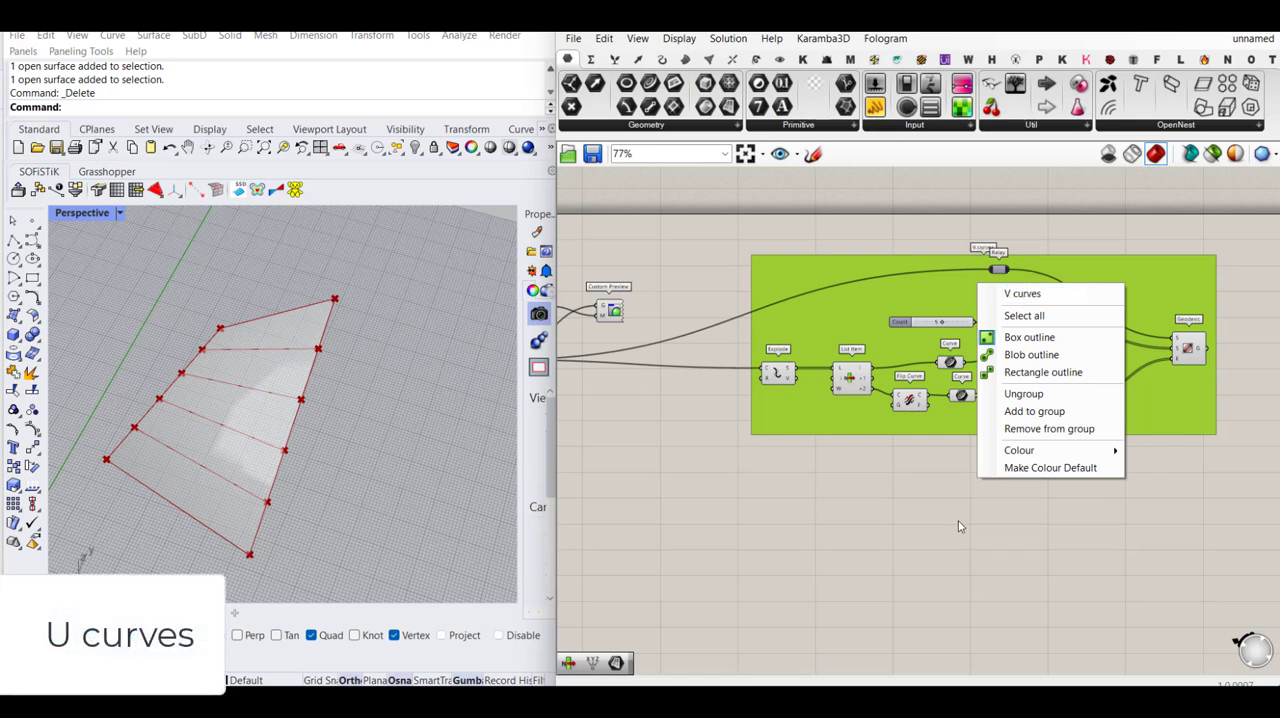
pyautogui.click(1053, 252)
# - Place a copy of the whole V curves group below the original, keeping its inputs connected to the Surface parameter
pyautogui.scroll(-3, 891, 333)
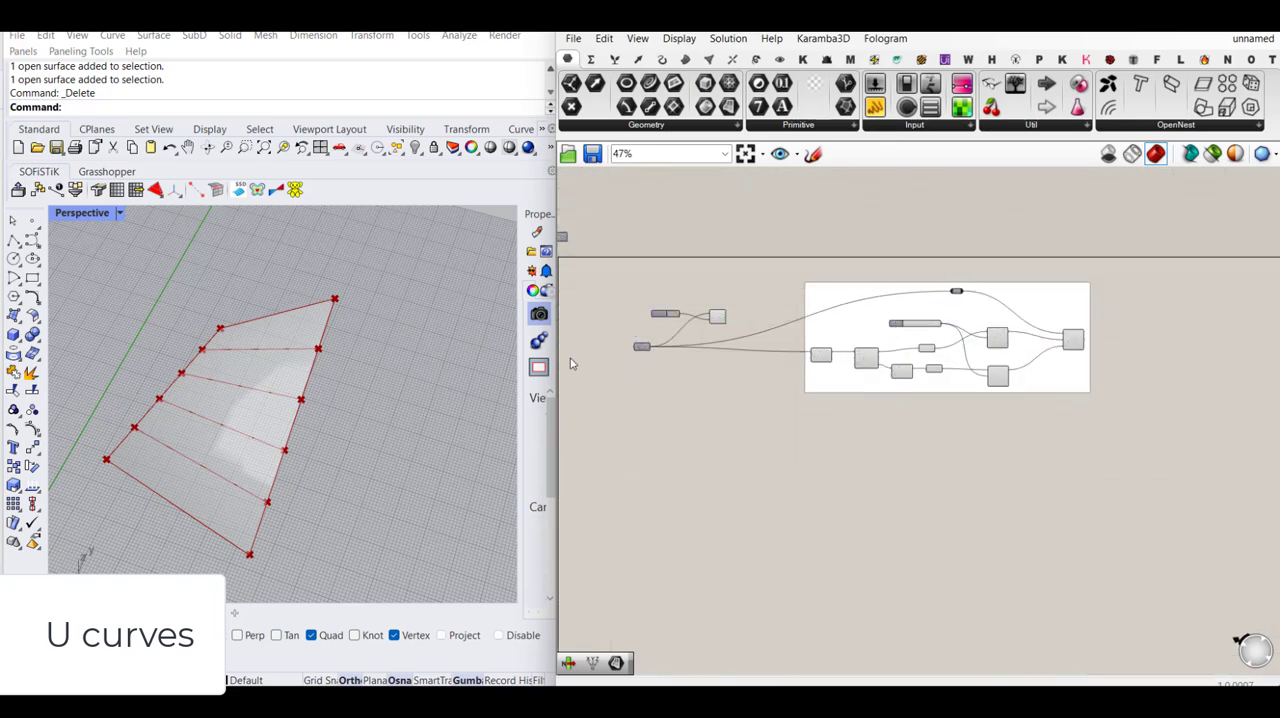
pyautogui.scroll(2, 658, 352)
pyautogui.click(636, 350)
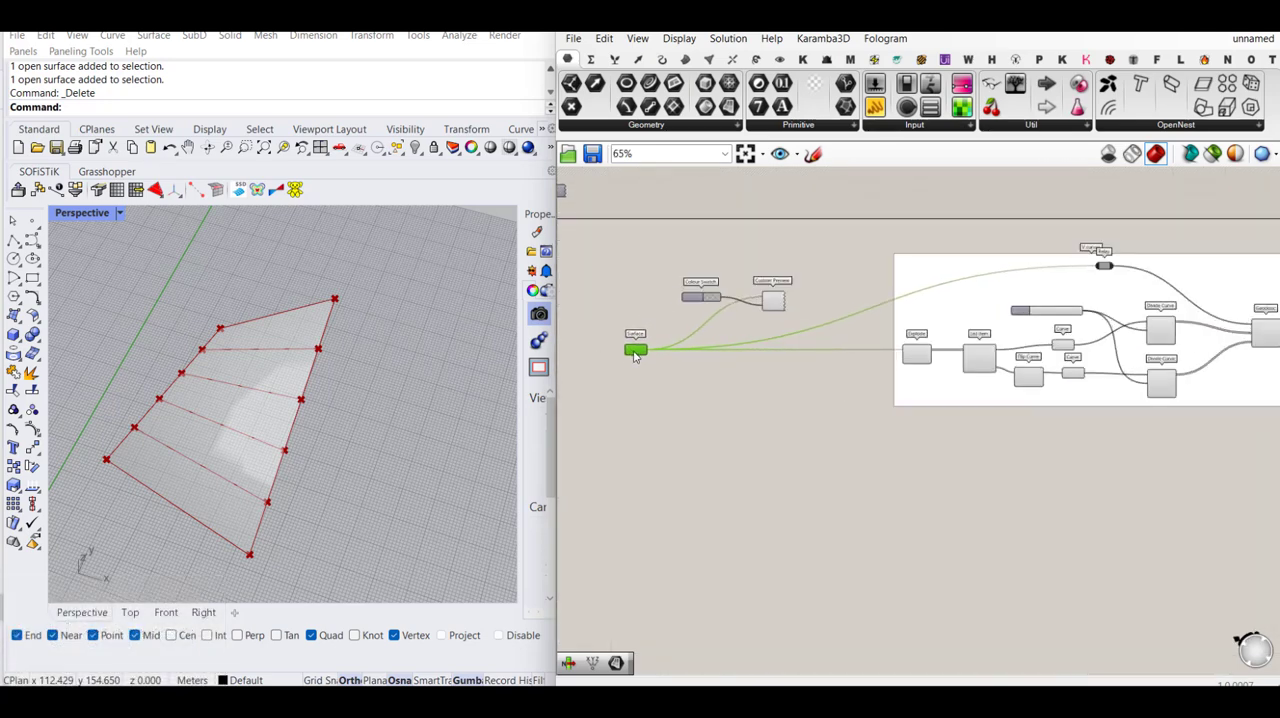
pyautogui.click(717, 456)
pyautogui.scroll(-3, 659, 367)
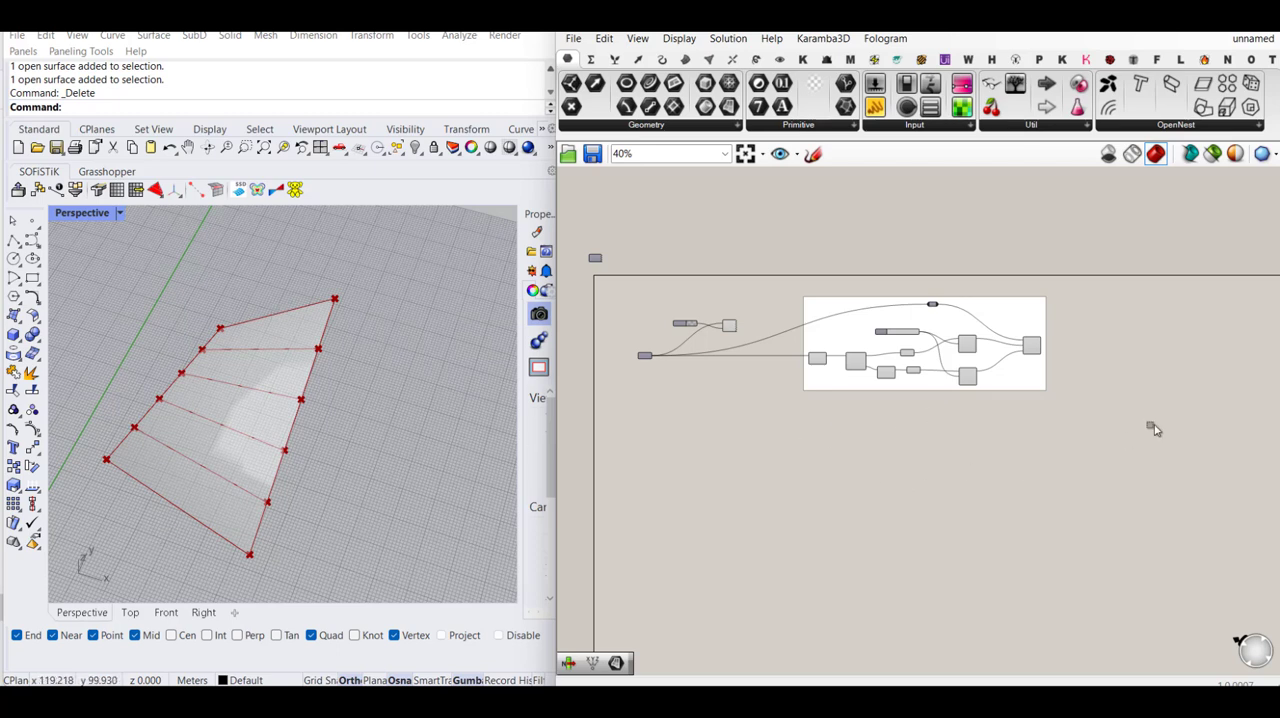
pyautogui.moveTo(1153, 428); pyautogui.dragTo(793, 288)
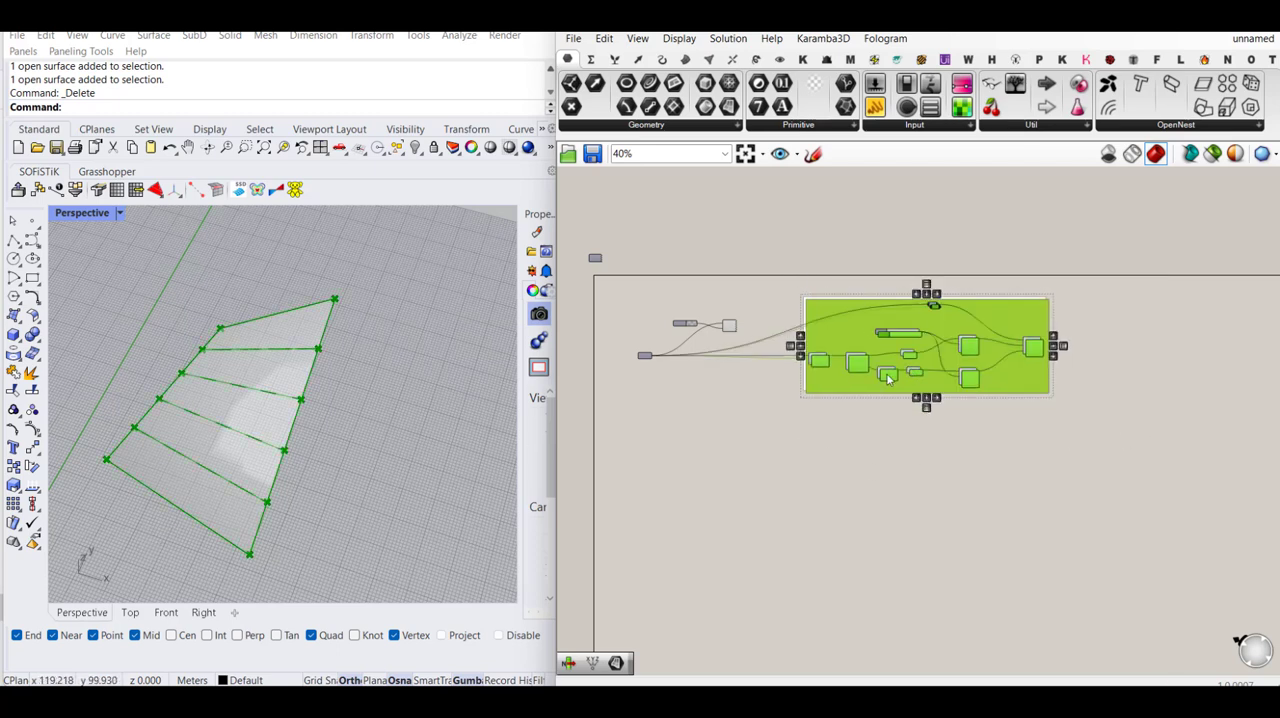
pyautogui.scroll(-3, 853, 322)
pyautogui.moveTo(862, 365); pyautogui.dragTo(866, 511)
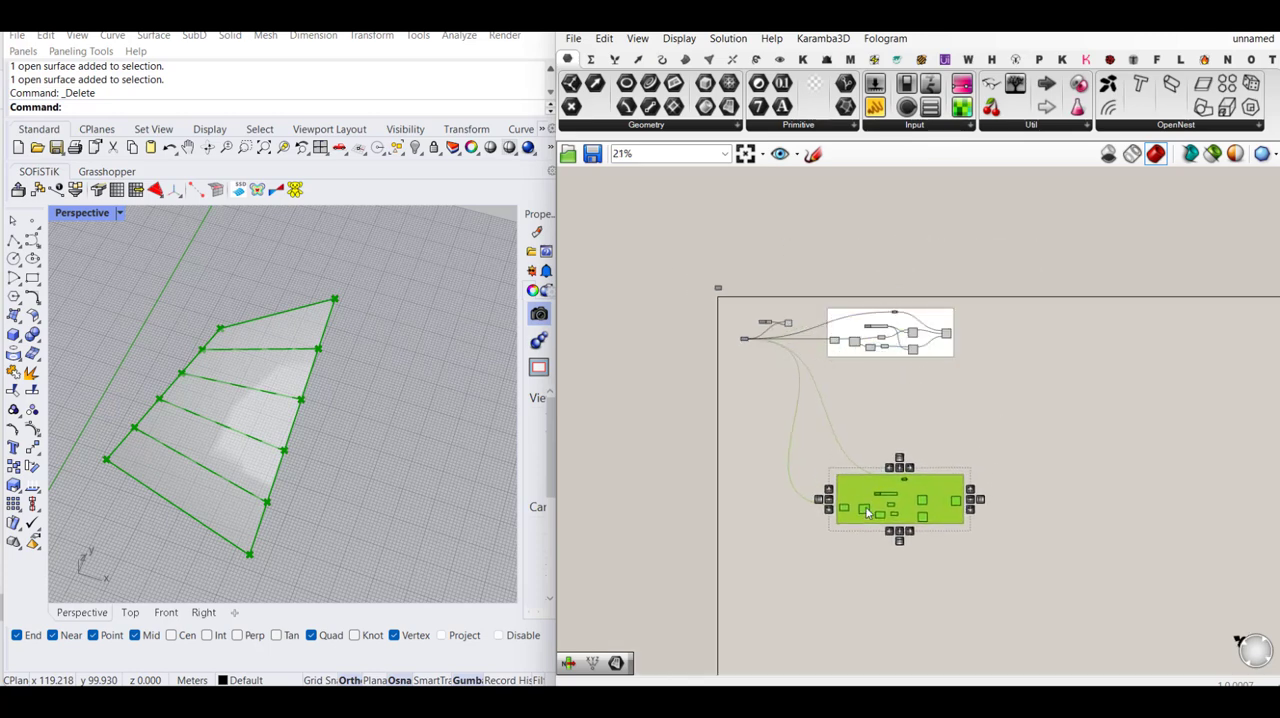
pyautogui.click(990, 427)
pyautogui.scroll(5, 735, 323)
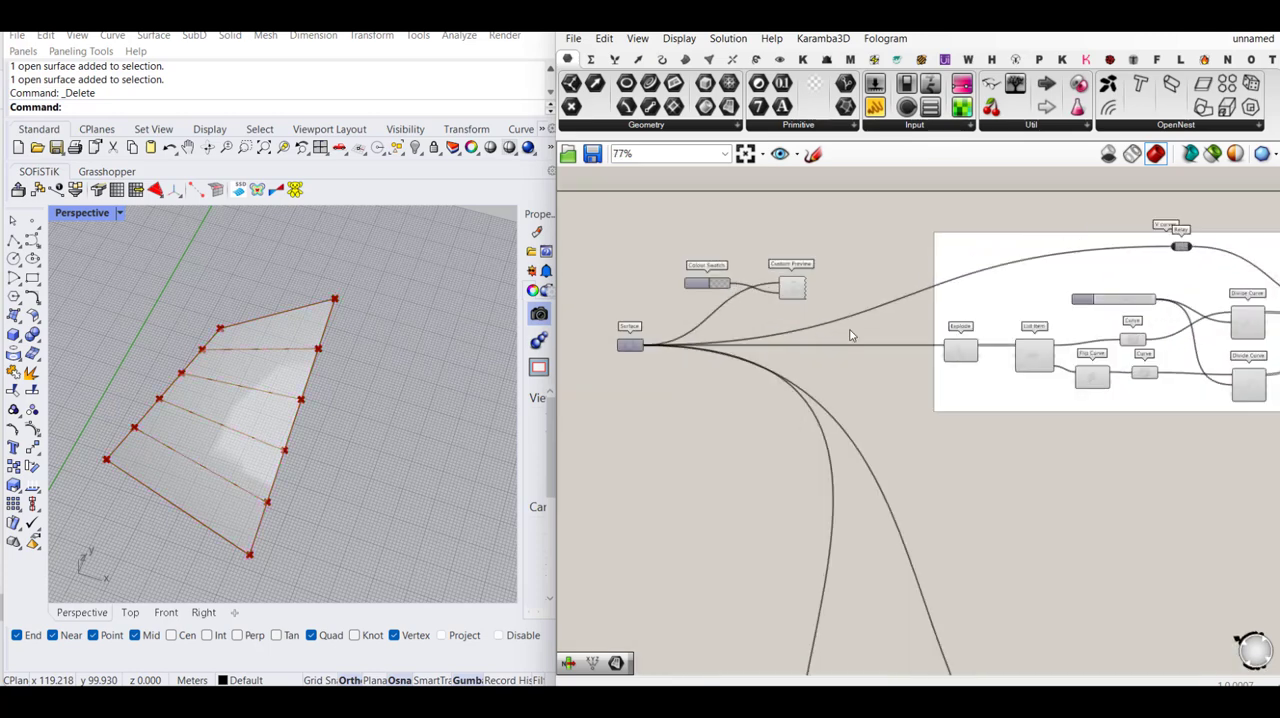
# - Insert a Relay on the Surface wire ahead of each group and feed both that group's Explode and its inner Relay from it
pyautogui.doubleClick(894, 346)
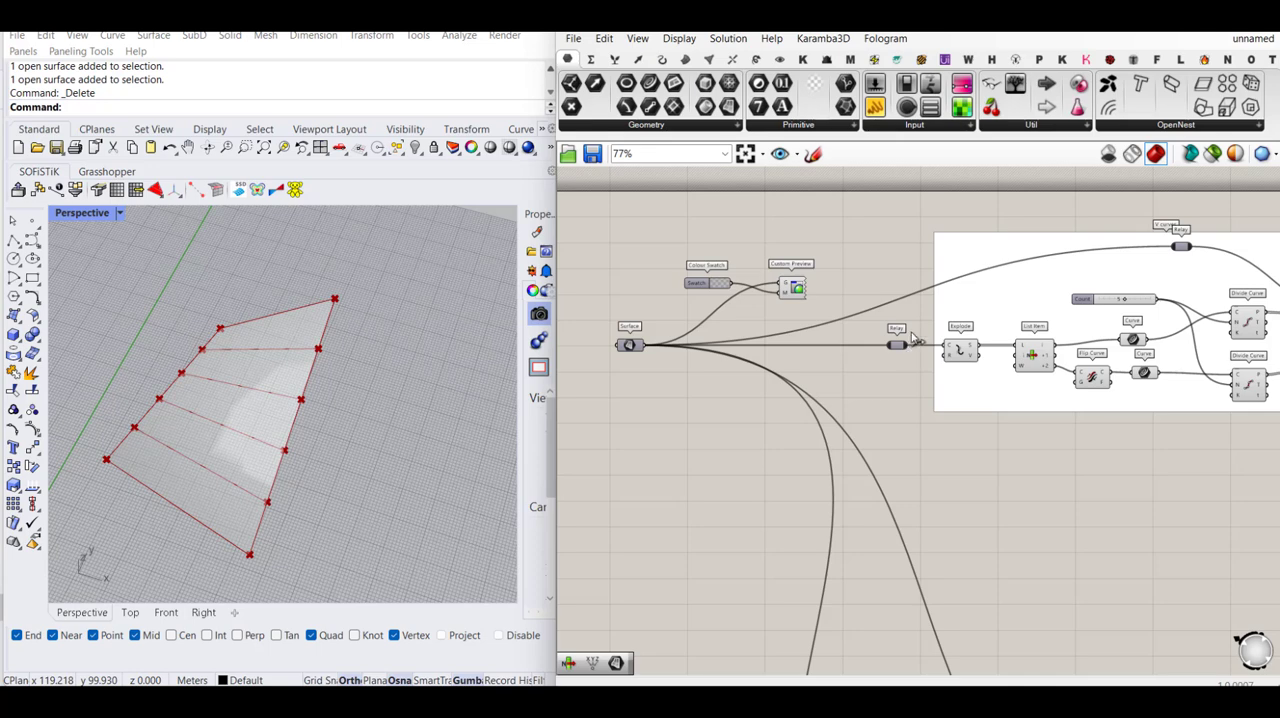
pyautogui.moveTo(910, 344); pyautogui.dragTo(871, 326)
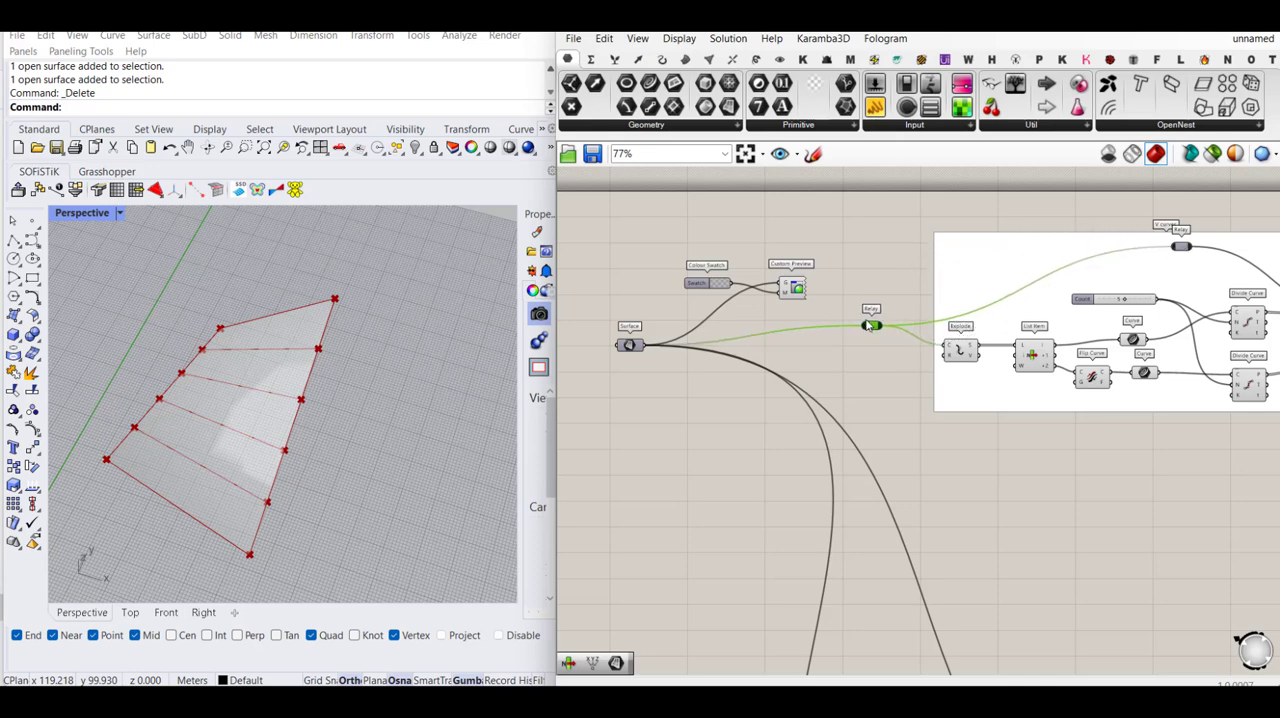
pyautogui.scroll(-3, 798, 267)
pyautogui.moveTo(900, 574); pyautogui.dragTo(839, 373, button='right')
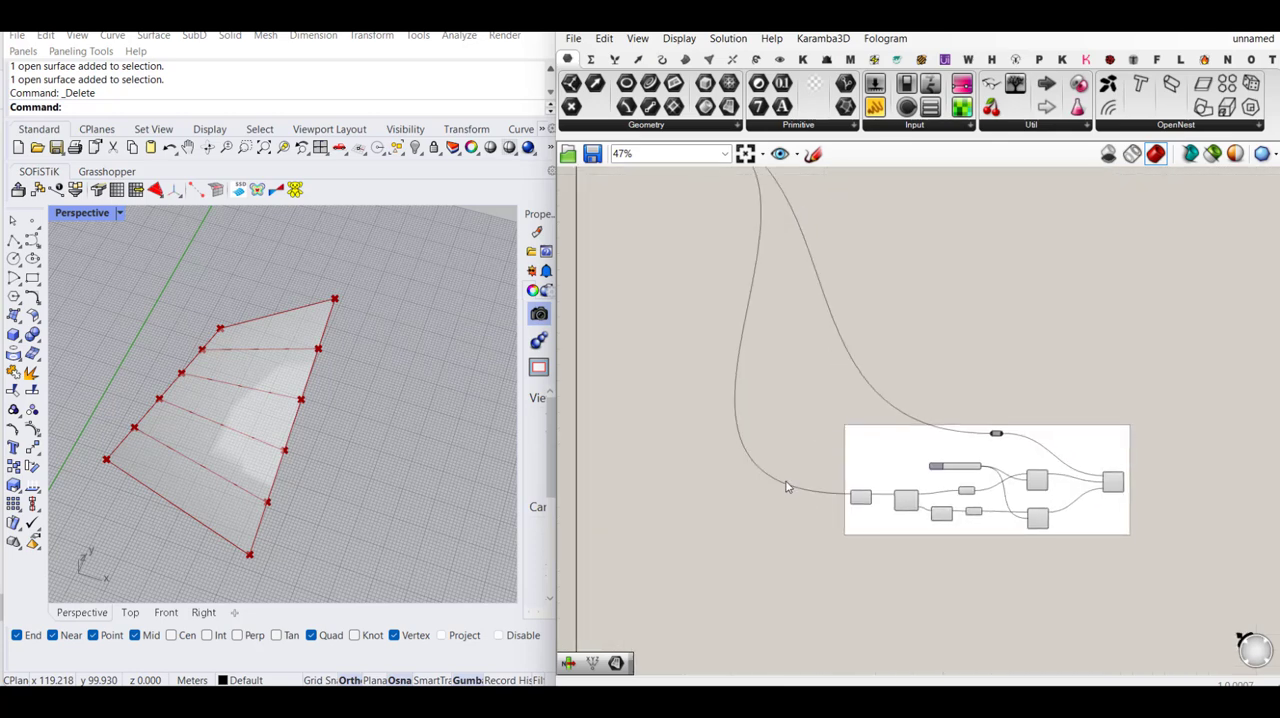
pyautogui.doubleClick(786, 487)
pyautogui.moveTo(786, 484); pyautogui.dragTo(995, 433)
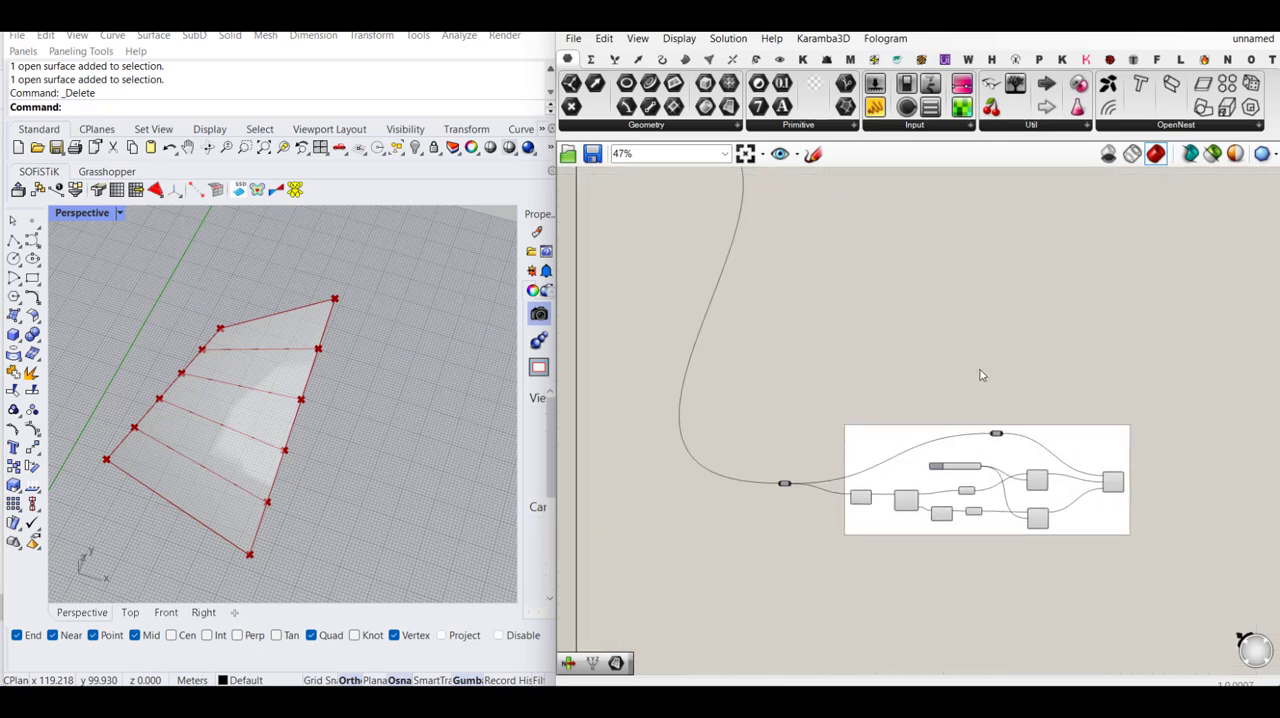
# - In the copied group, add a +3 output to the List Item, connecting +1 to the upper Curve and +3 to the Flip Curve
pyautogui.scroll(6, 1030, 380)
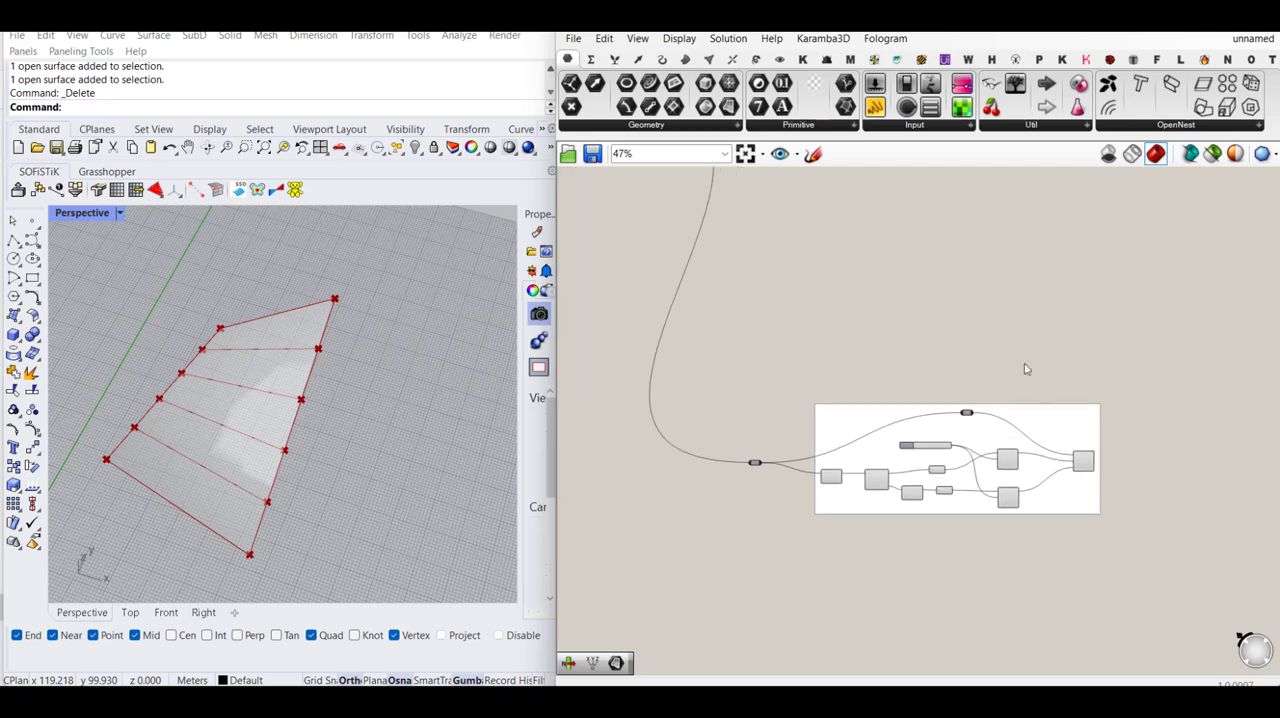
pyautogui.moveTo(773, 449); pyautogui.dragTo(828, 460, button='right')
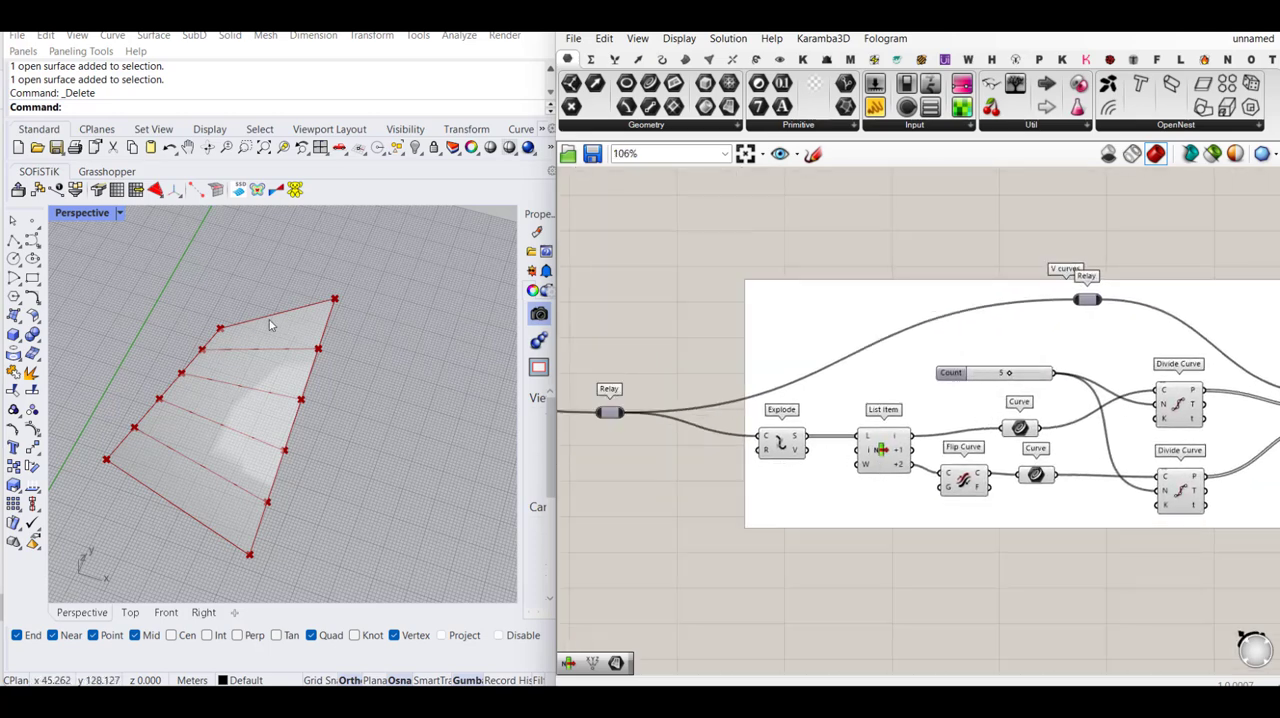
pyautogui.scroll(3, 915, 465)
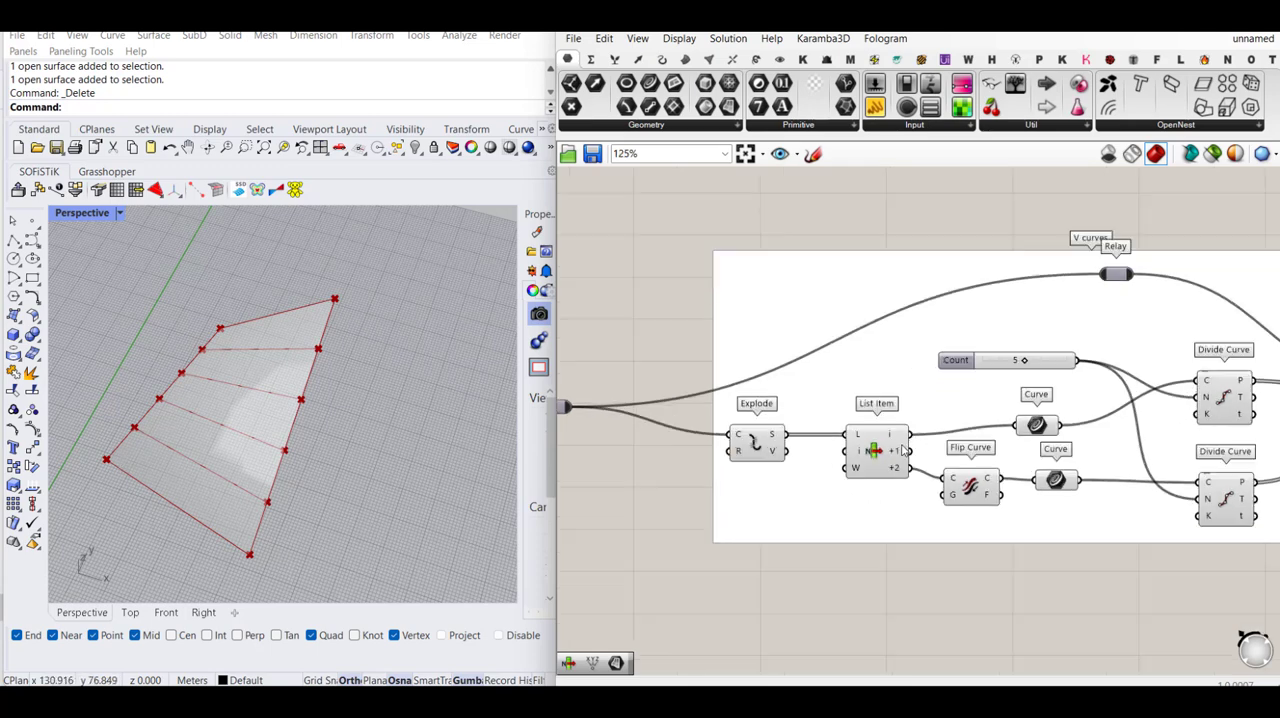
pyautogui.moveTo(914, 453); pyautogui.dragTo(1035, 422)
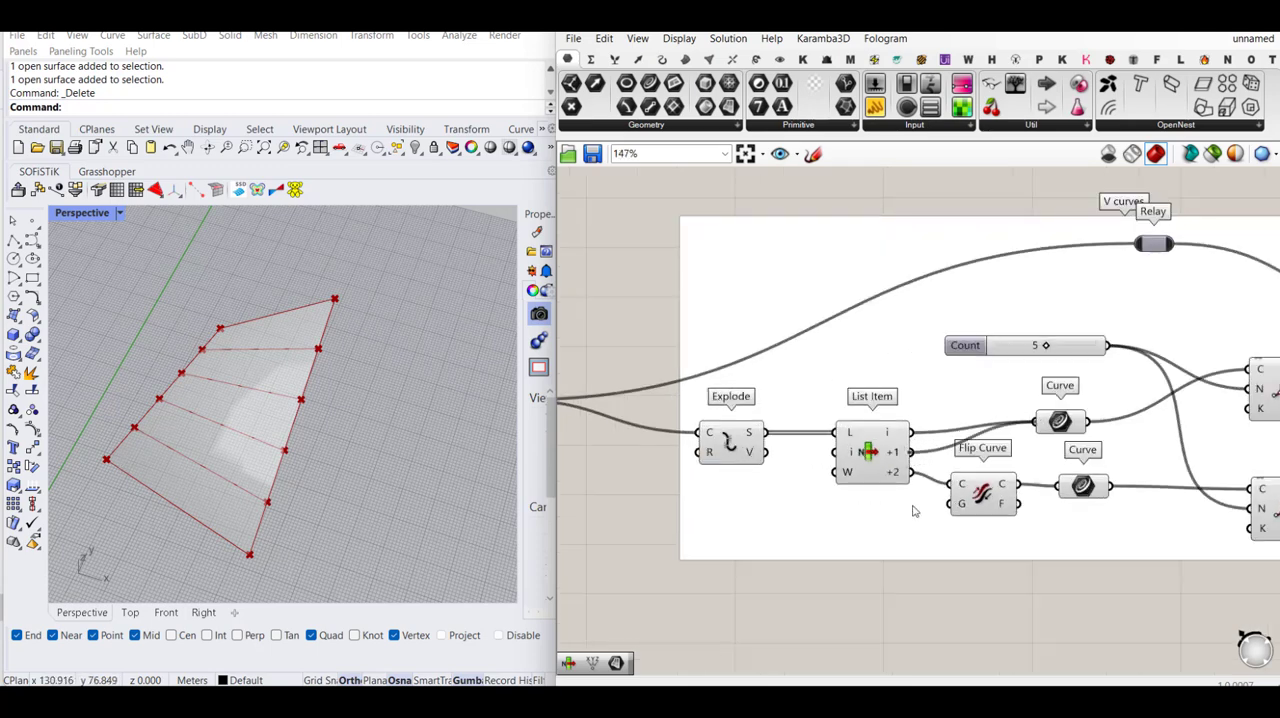
pyautogui.scroll(5, 894, 497)
pyautogui.click(867, 470)
pyautogui.moveTo(961, 472); pyautogui.dragTo(1078, 478)
pyautogui.scroll(-6, 806, 443)
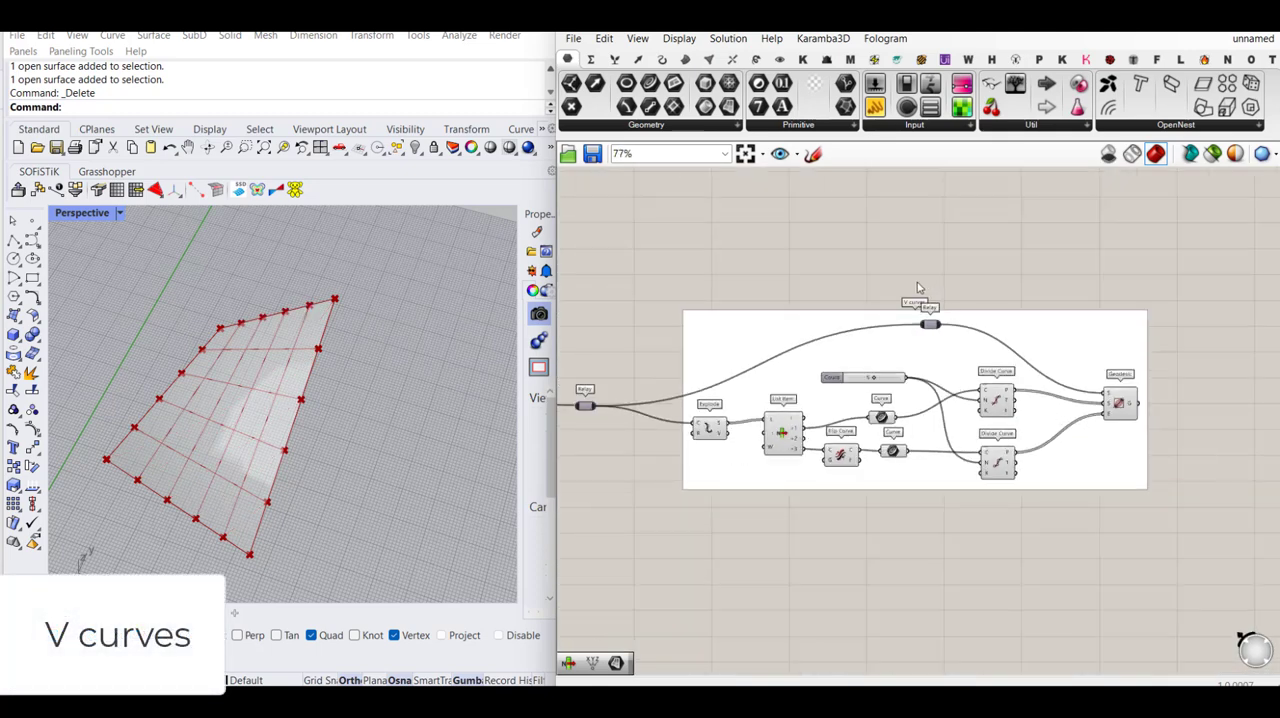
pyautogui.scroll(2, 910, 286)
pyautogui.rightClick(846, 336)
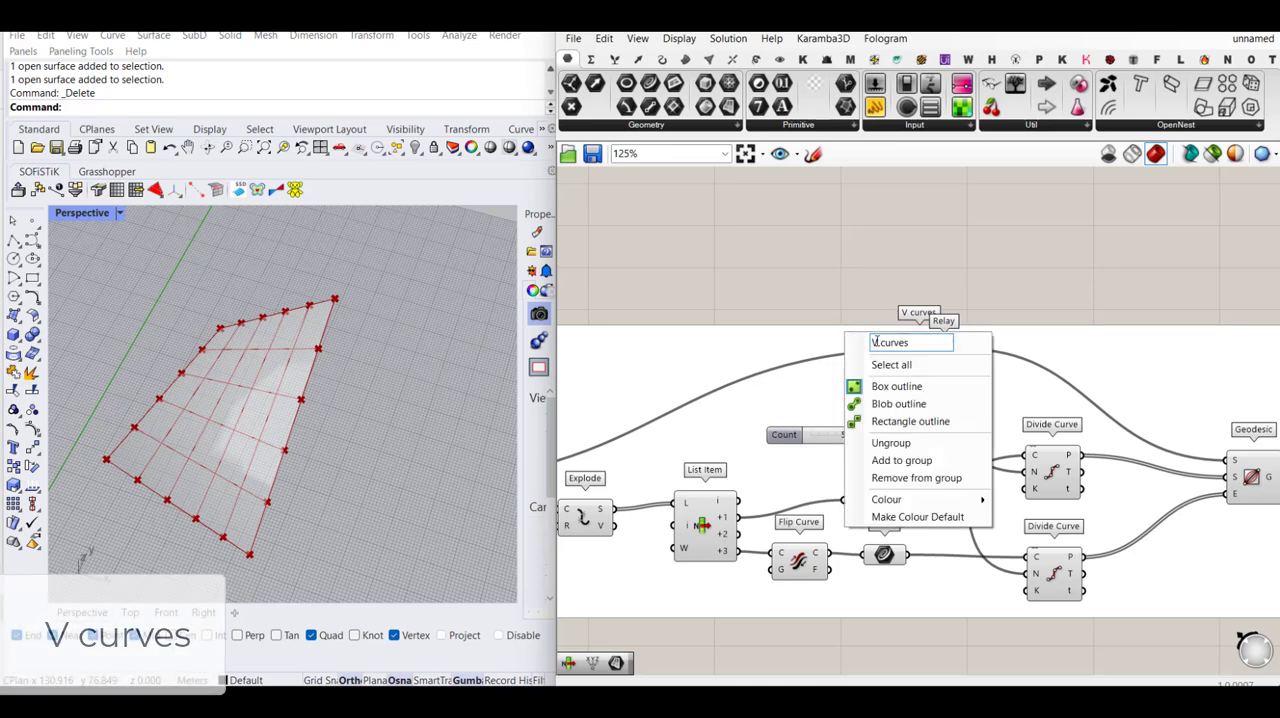
pyautogui.moveTo(879, 343); pyautogui.dragTo(872, 343)
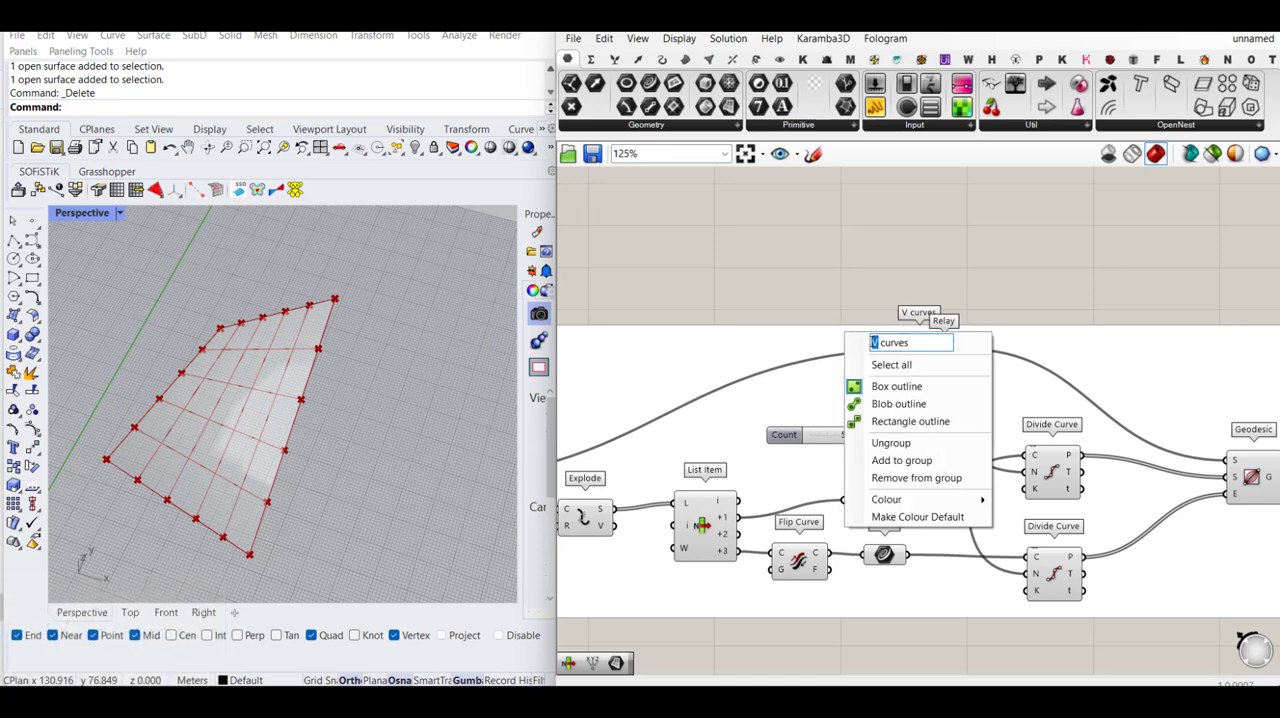
pyautogui.click(849, 248)
# - Rename the original upper group as U curves
pyautogui.scroll(-5, 890, 322)
pyautogui.moveTo(897, 334); pyautogui.dragTo(876, 556, button='right')
pyautogui.scroll(-2, 897, 384)
pyautogui.scroll(6, 877, 274)
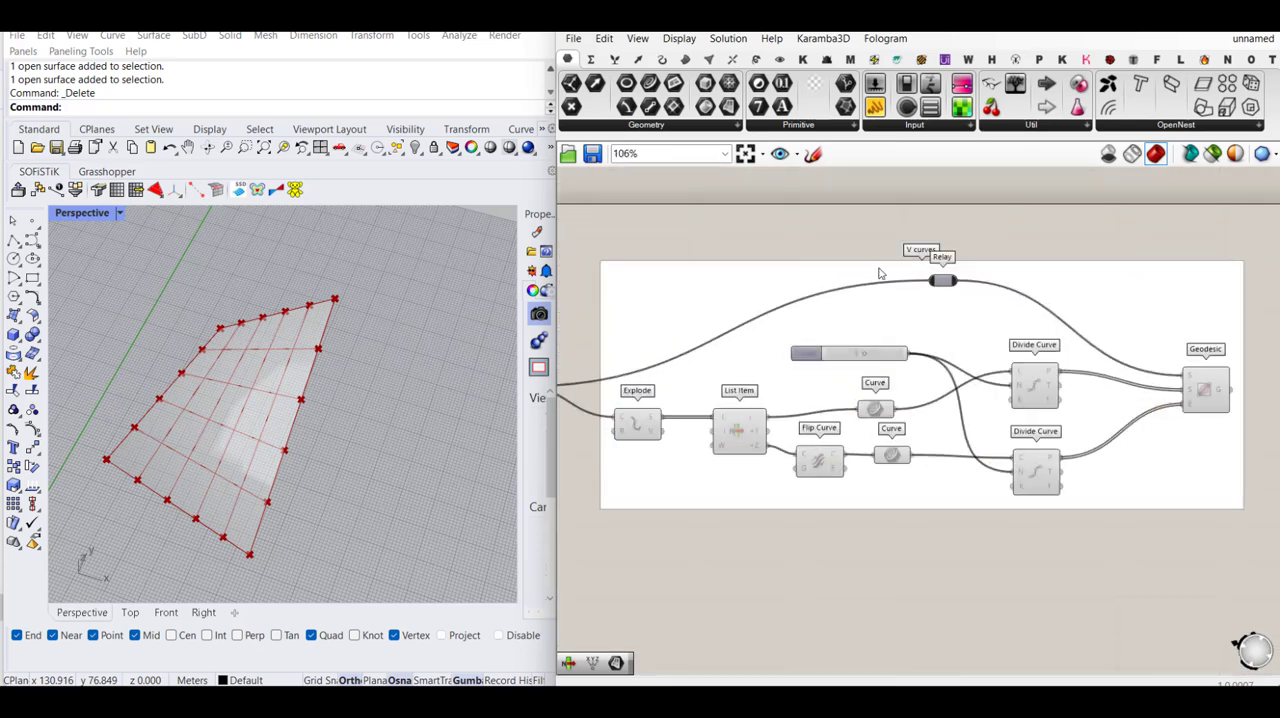
pyautogui.scroll(2, 879, 273)
pyautogui.rightClick(882, 270)
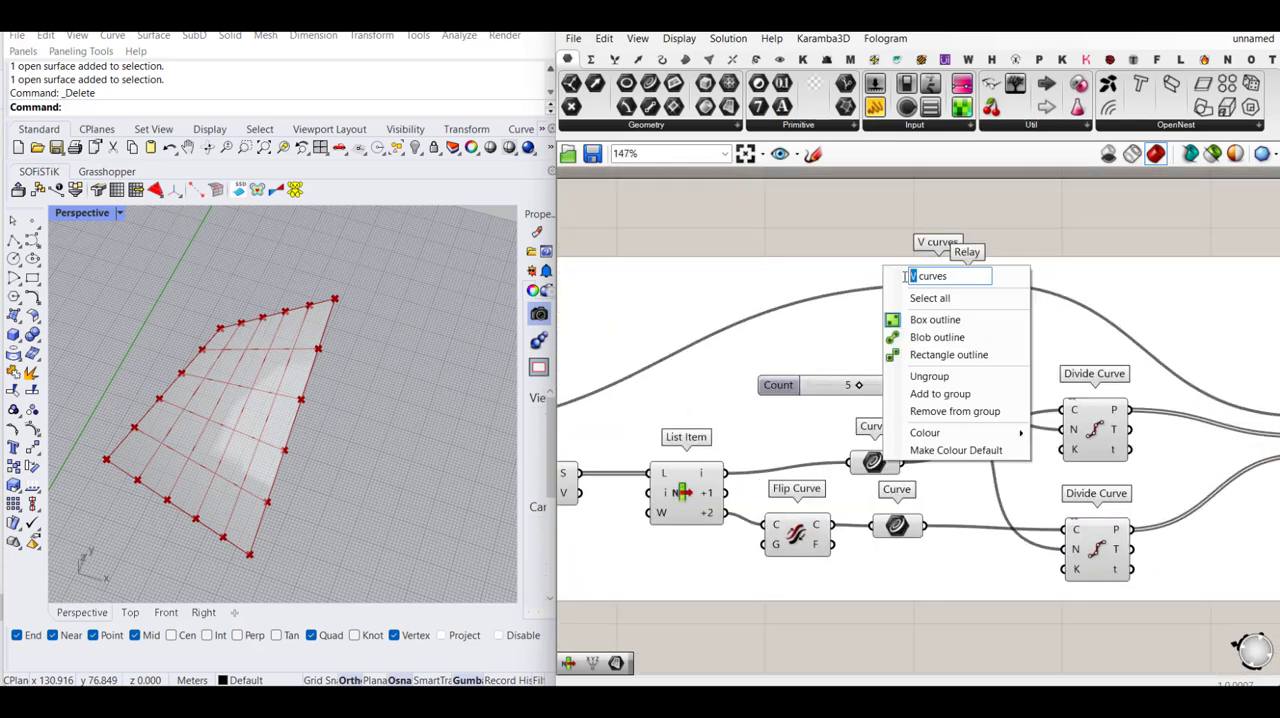
pyautogui.write('U')
pyautogui.press('Return')
pyautogui.scroll(-4, 766, 300)
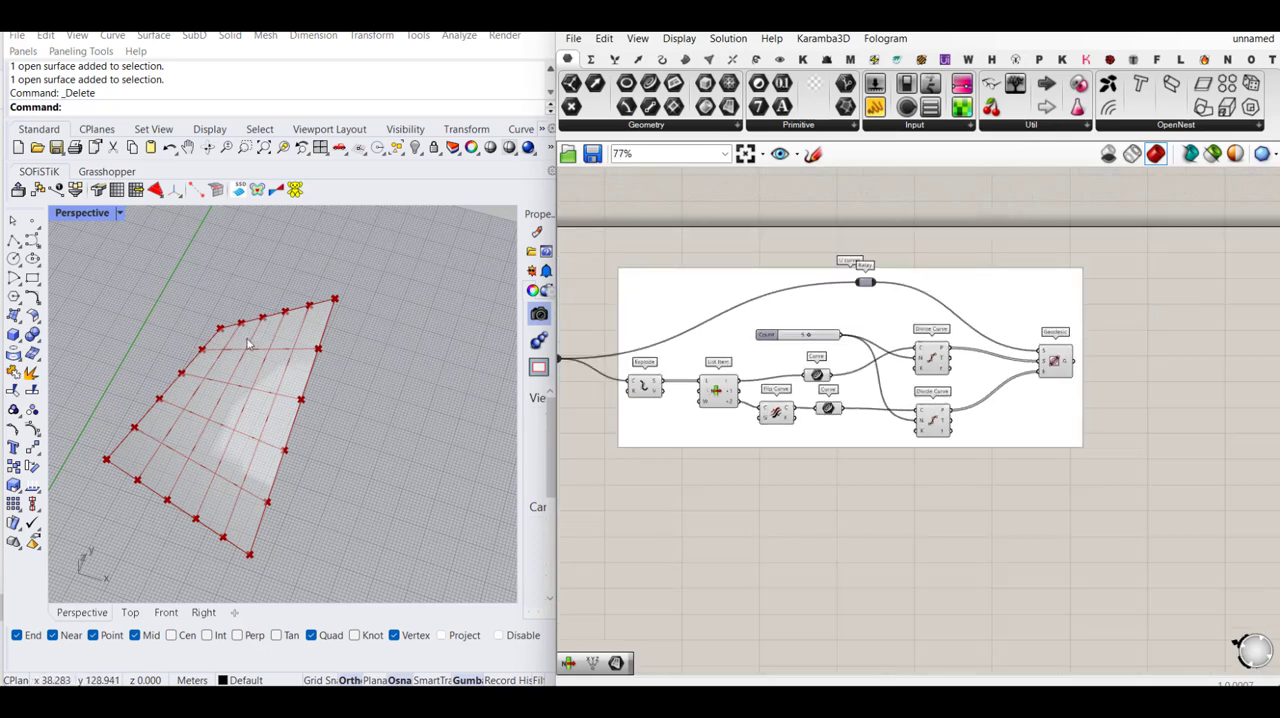
pyautogui.scroll(-4, 922, 352)
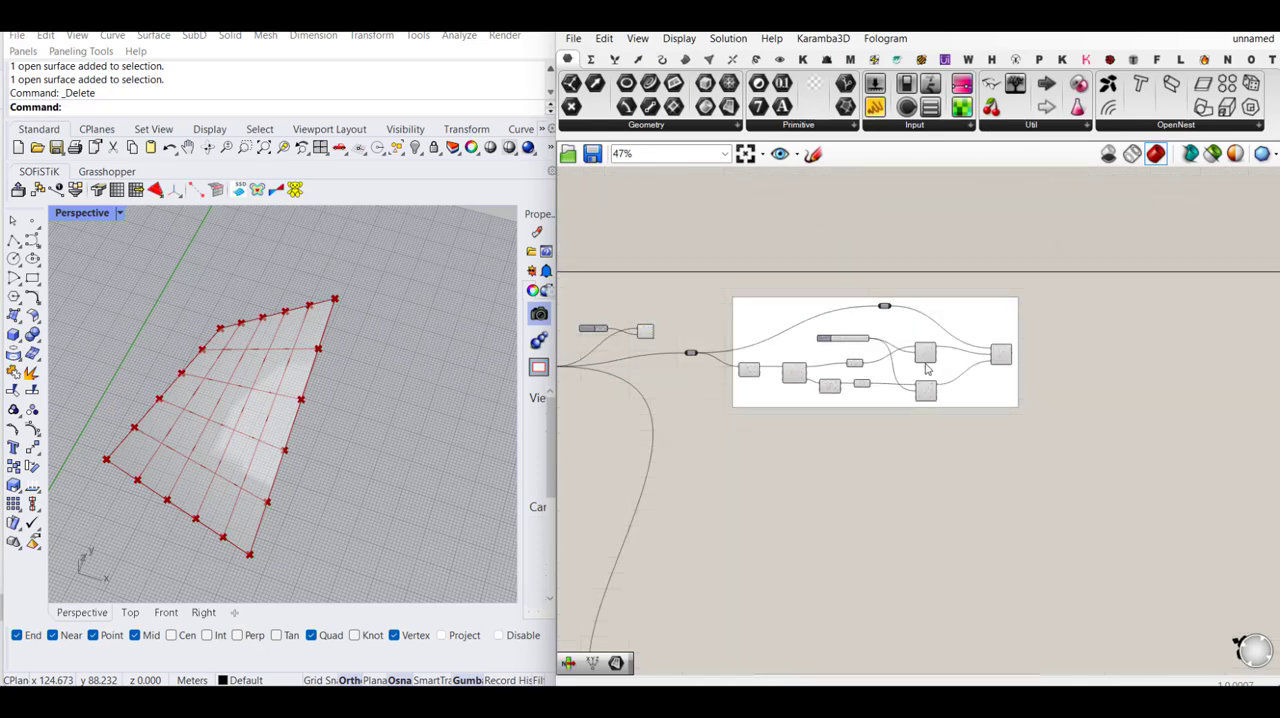
pyautogui.moveTo(966, 431); pyautogui.dragTo(955, 389, button='right')
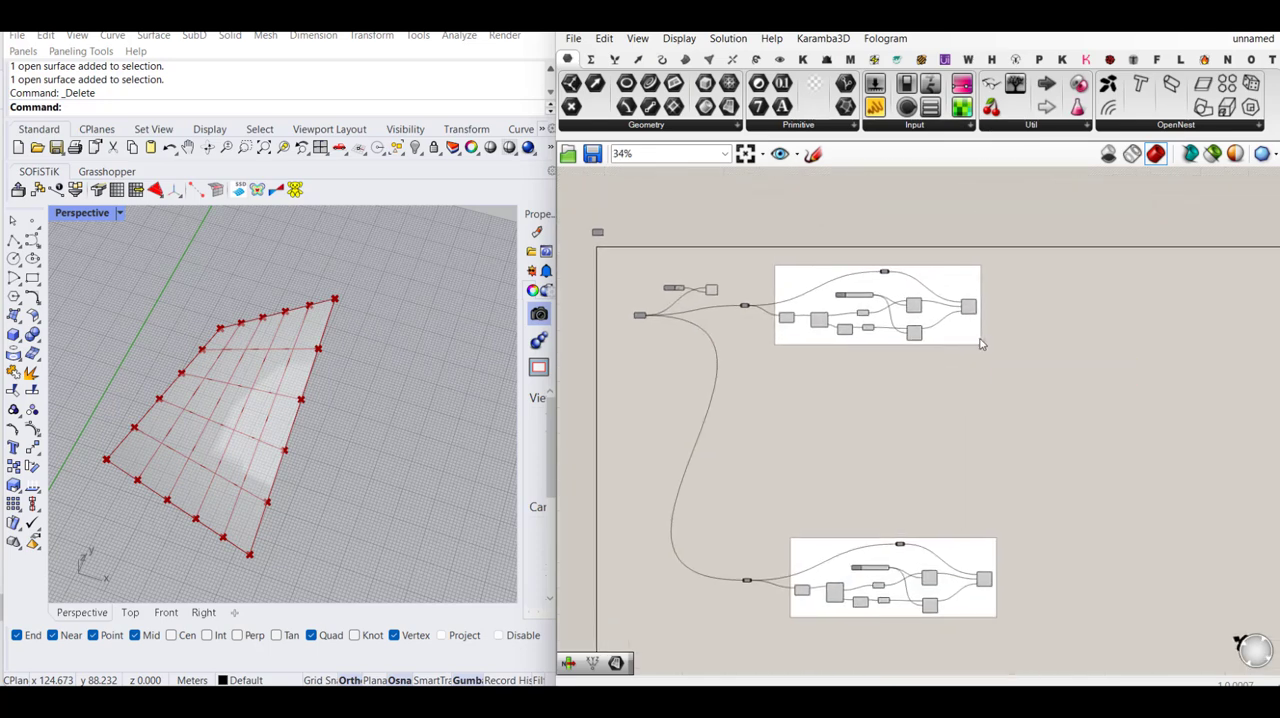
pyautogui.scroll(3, 990, 306)
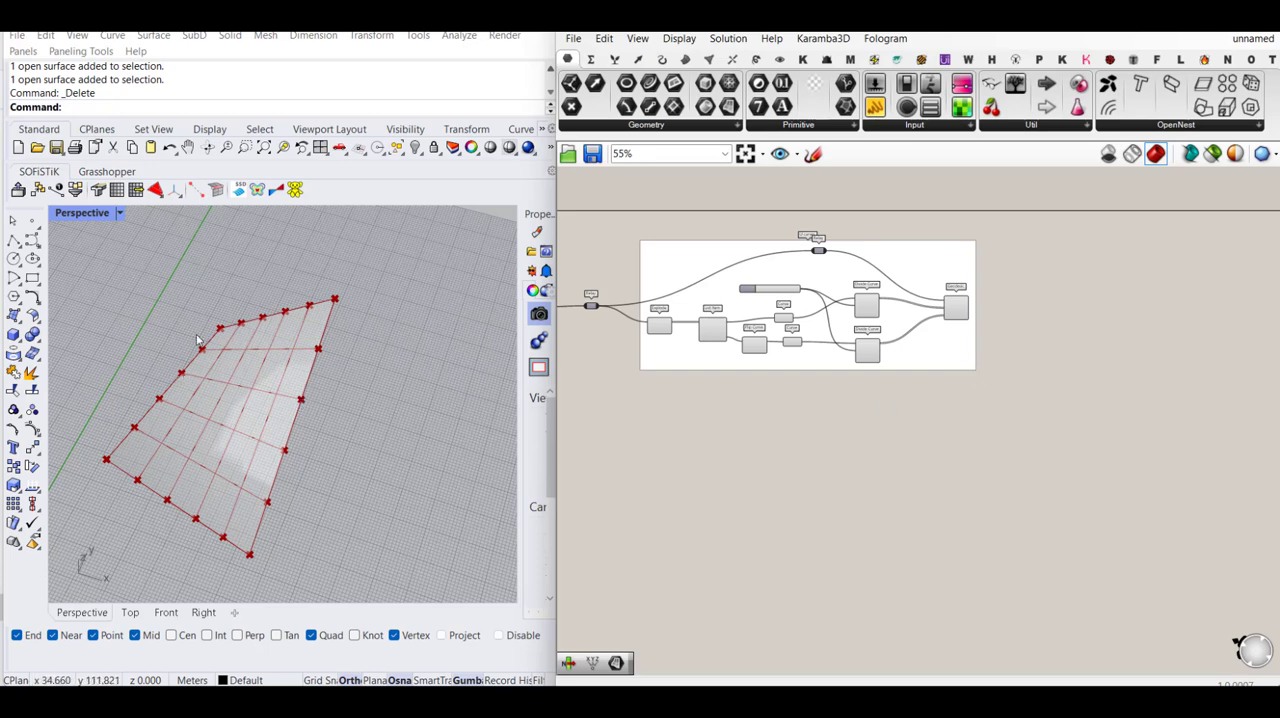
# - Draw a long, narrow rectangle on the construction plane beside the twisted surface in Rhino
pyautogui.scroll(-2, 199, 341)
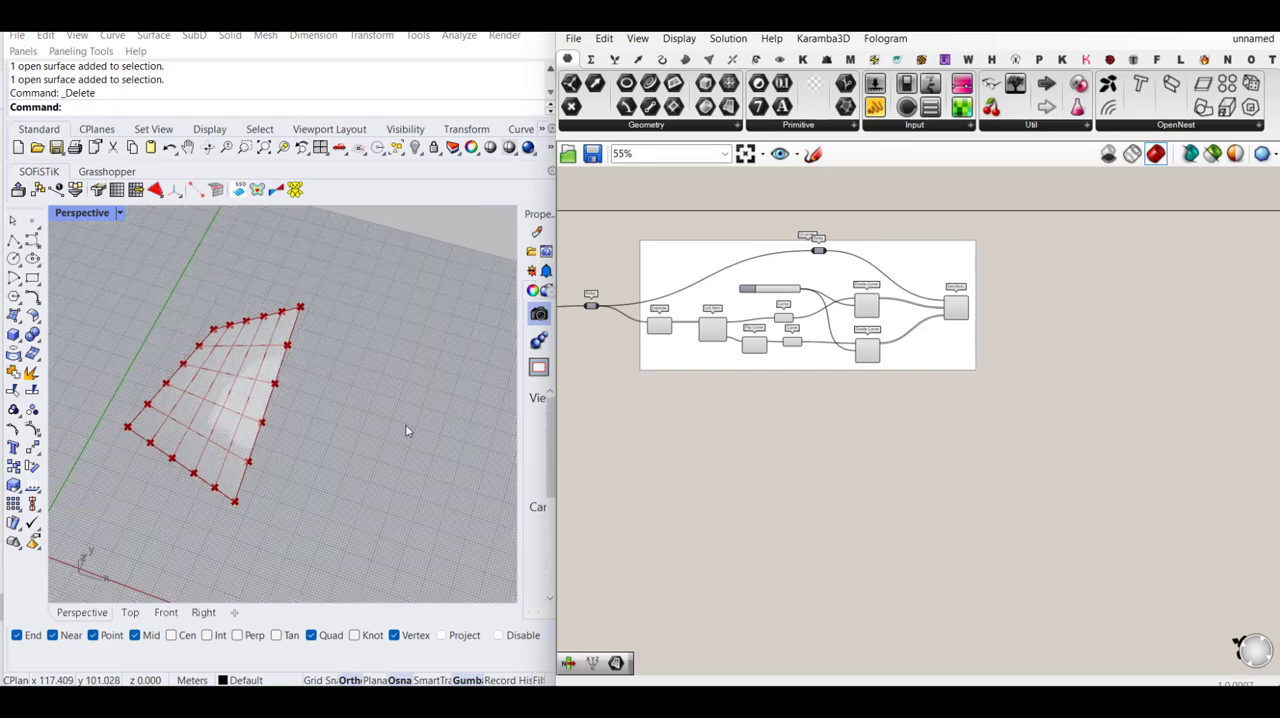
pyautogui.click(32, 280)
pyautogui.click(349, 337)
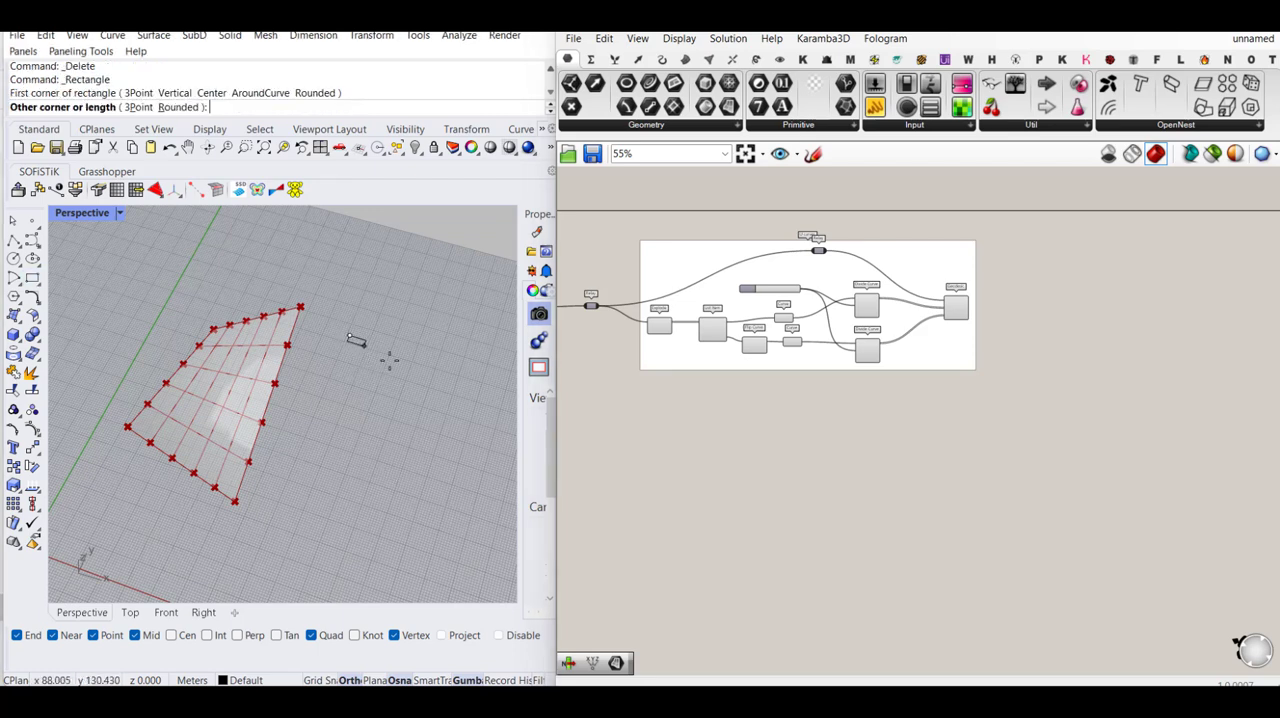
pyautogui.click(484, 378)
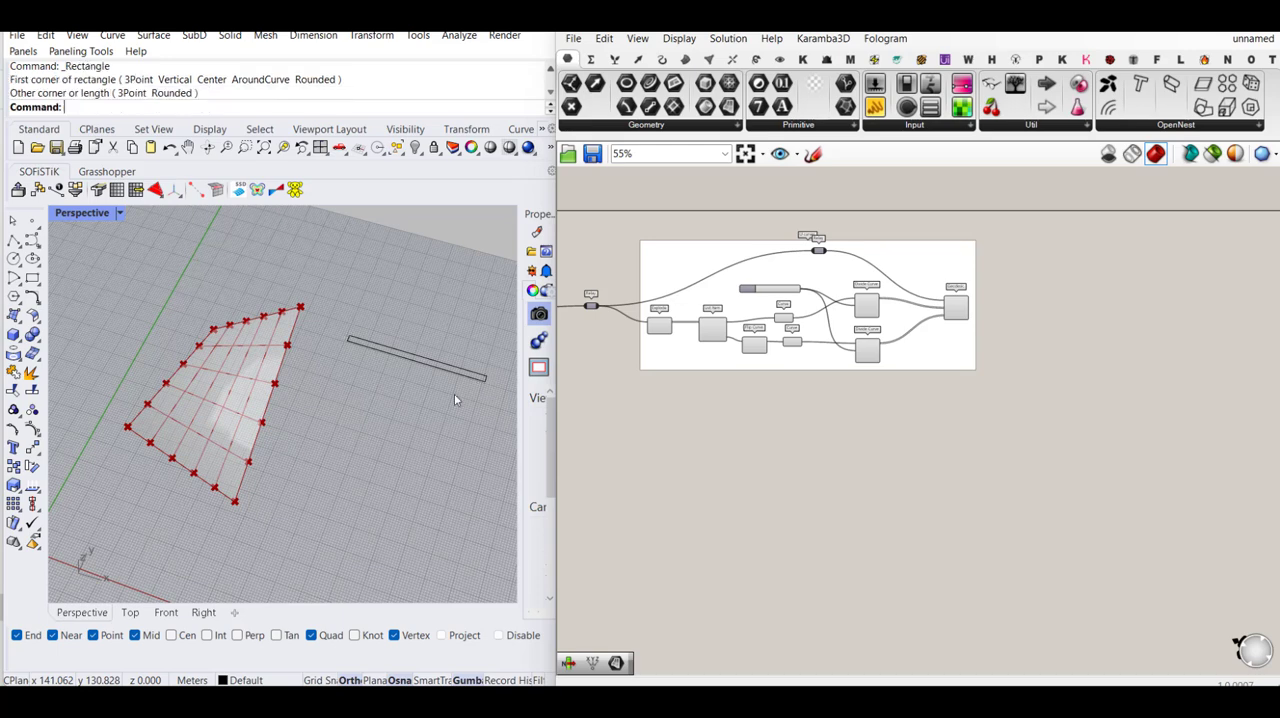
pyautogui.scroll(2, 350, 340)
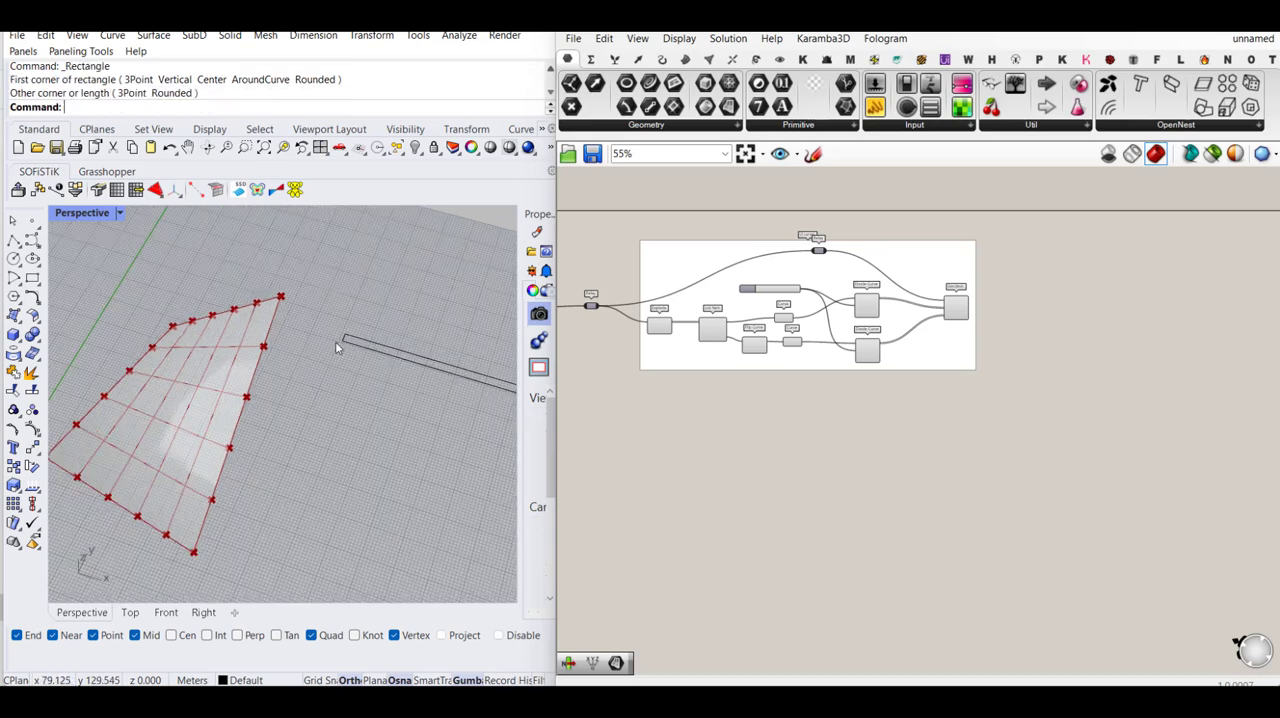
# - Draw a small circle inside the narrow rectangle in Rhino, near one of its short ends
pyautogui.scroll(-2, 262, 352)
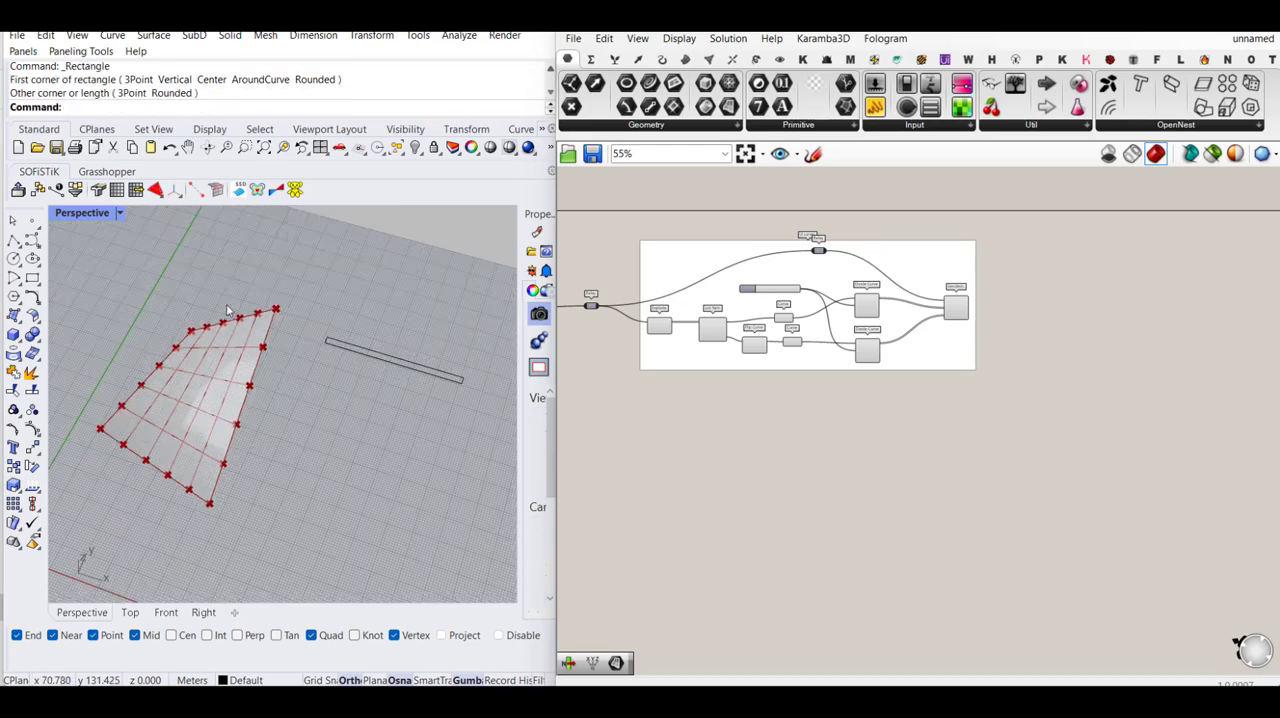
pyautogui.click(14, 258)
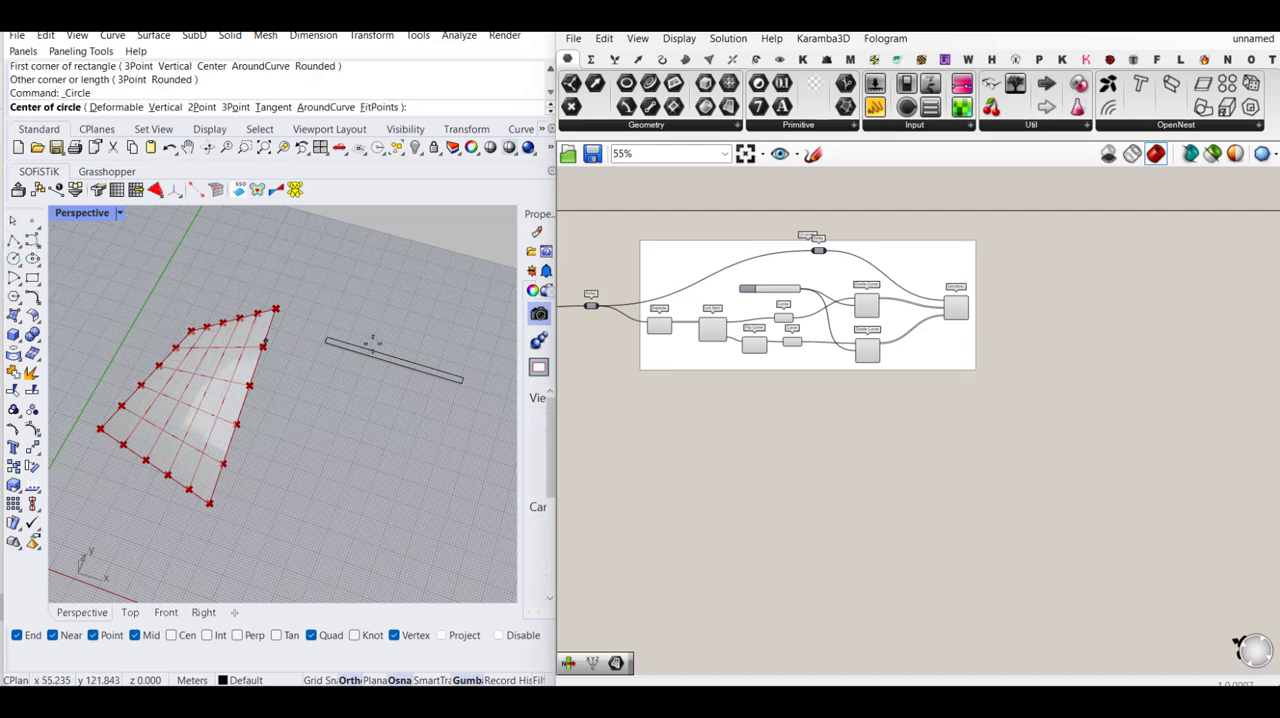
pyautogui.scroll(3, 372, 343)
pyautogui.click(316, 363)
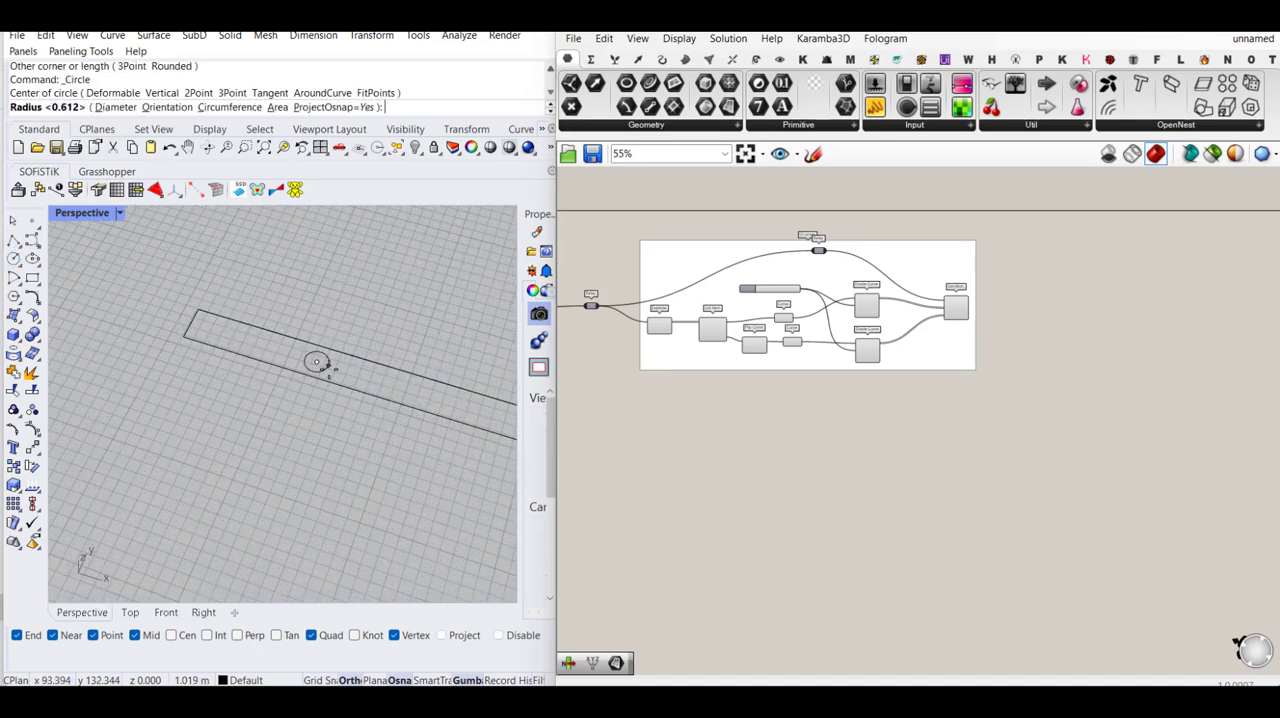
pyautogui.click(328, 364)
pyautogui.click(328, 364)
pyautogui.scroll(-5, 202, 321)
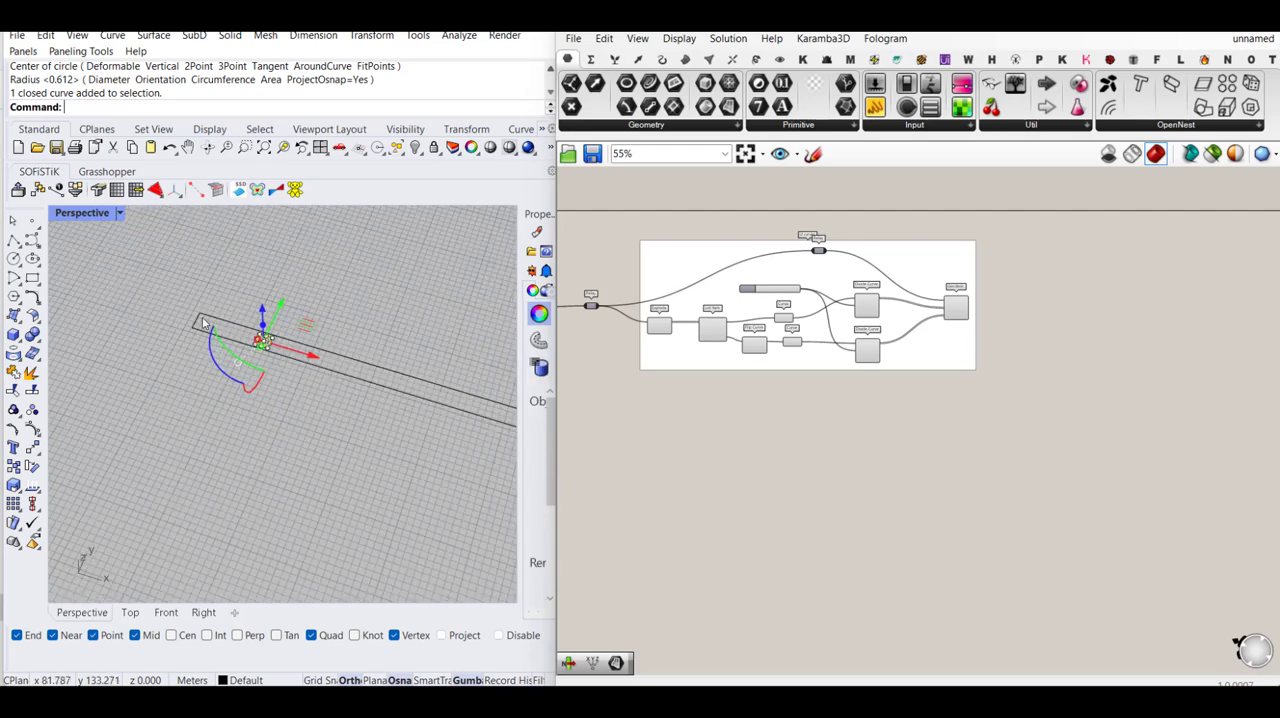
# - Duplicate the small circle twice and space the copies out along the length of the rectangle
pyautogui.hotkey('ctrl', 'c')
pyautogui.hotkey('ctrl', 'v')
pyautogui.moveTo(286, 361); pyautogui.dragTo(393, 393)
pyautogui.hotkey('ctrl', 'v')
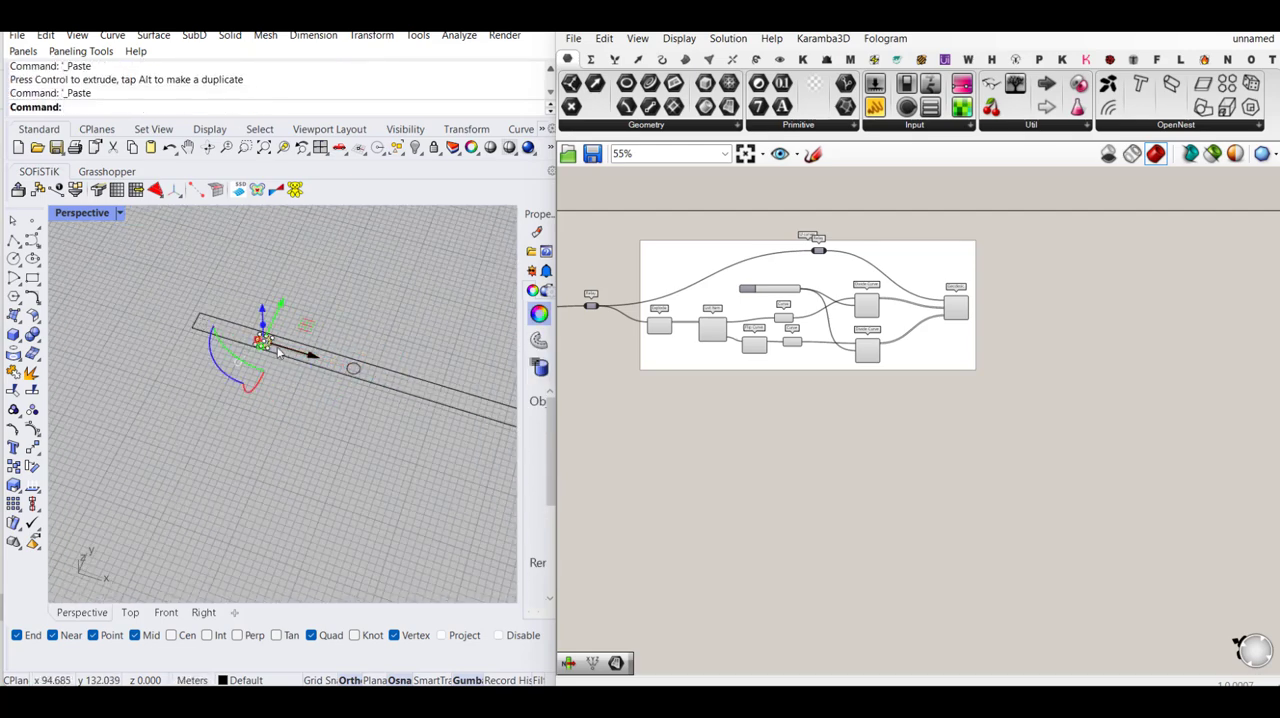
pyautogui.moveTo(300, 356); pyautogui.dragTo(384, 387)
pyautogui.scroll(-5, 302, 357)
pyautogui.click(406, 292)
pyautogui.scroll(-5, 398, 437)
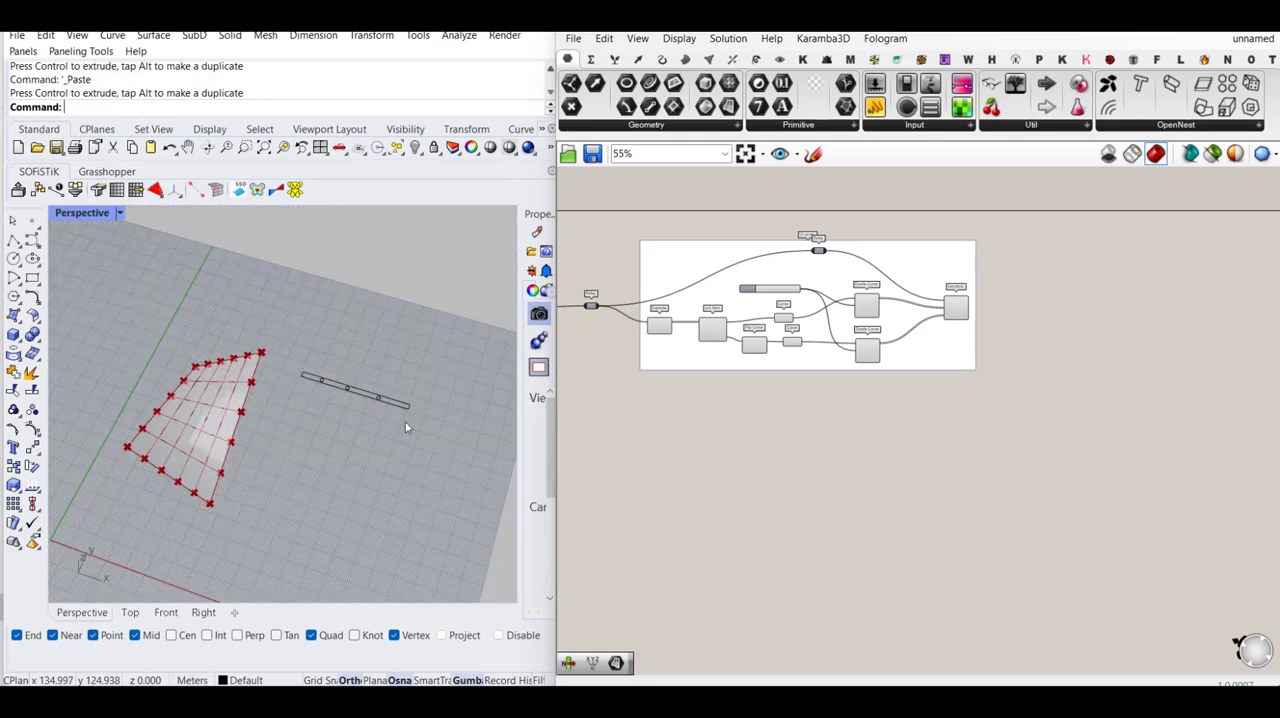
# - Delete the narrow rectangle together with the three circles inside it
pyautogui.scroll(3, 405, 428)
pyautogui.moveTo(414, 338); pyautogui.dragTo(290, 445)
pyautogui.press('Delete')
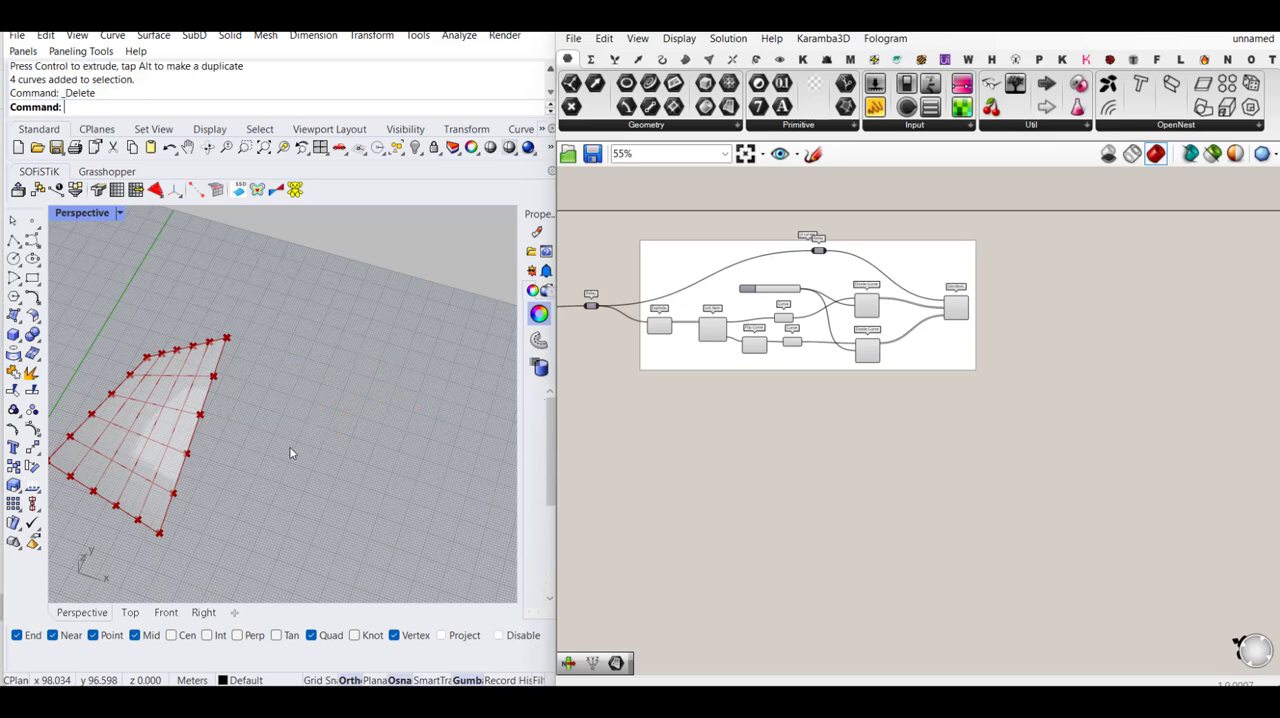
# - Place a single point object on the construction plane in Rhino, beside the twisted surface
pyautogui.scroll(-5, 330, 435)
pyautogui.scroll(5, 201, 435)
pyautogui.scroll(3, 201, 441)
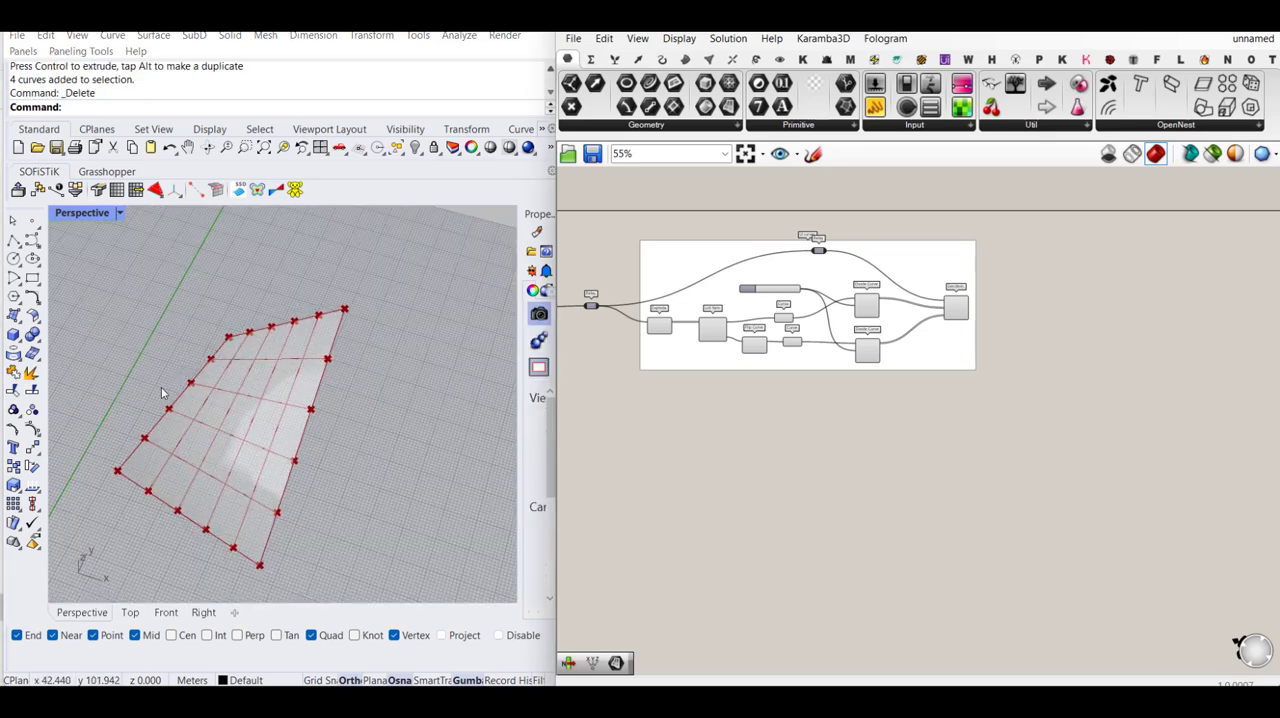
pyautogui.moveTo(1053, 428); pyautogui.dragTo(989, 418, button='right')
pyautogui.click(33, 221)
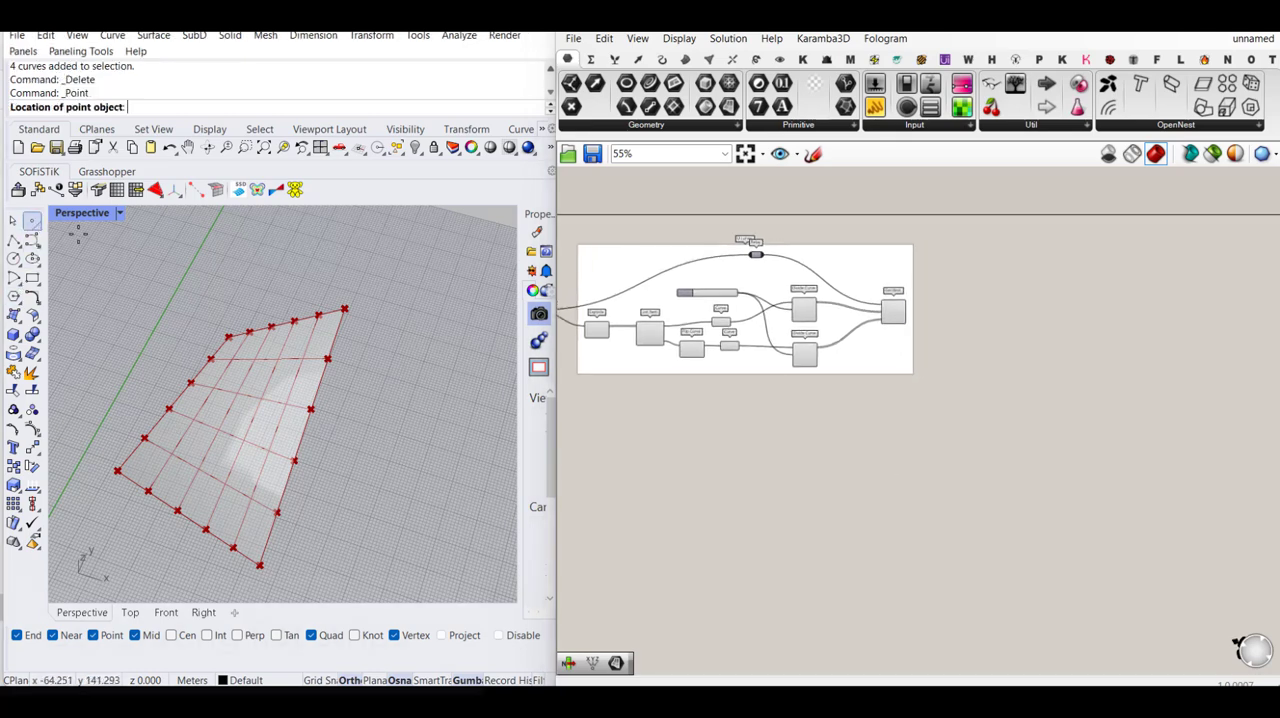
pyautogui.scroll(-5, 248, 362)
pyautogui.scroll(5, 268, 385)
pyautogui.click(317, 377)
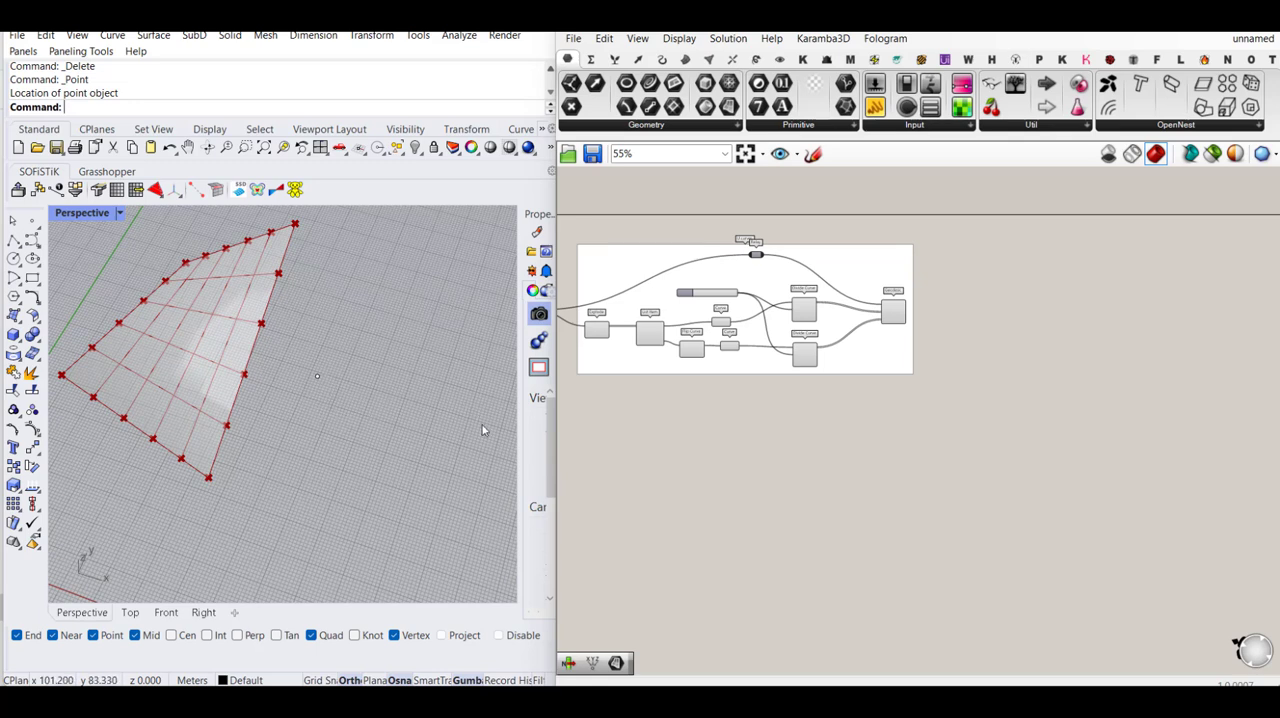
# - Add a Point parameter beside the U curves group and reference the new Rhino point in it
pyautogui.moveTo(1004, 330); pyautogui.dragTo(906, 363, button='right')
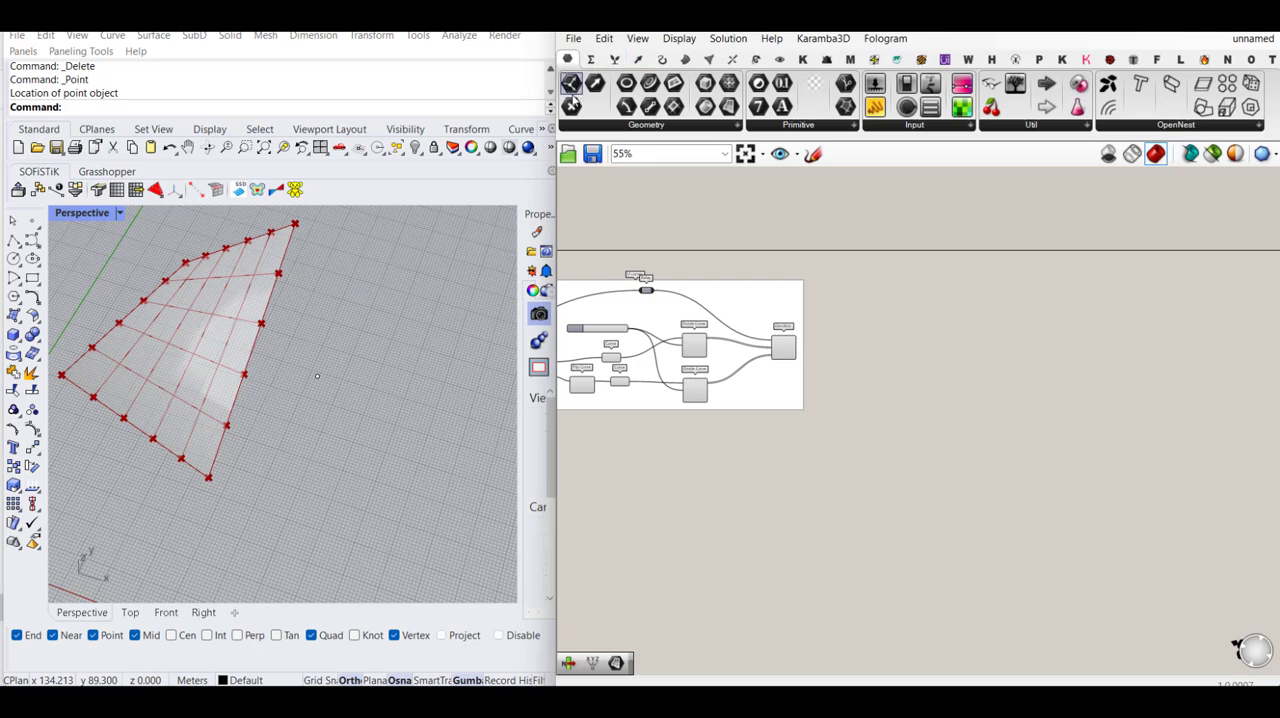
pyautogui.moveTo(572, 104); pyautogui.dragTo(908, 312)
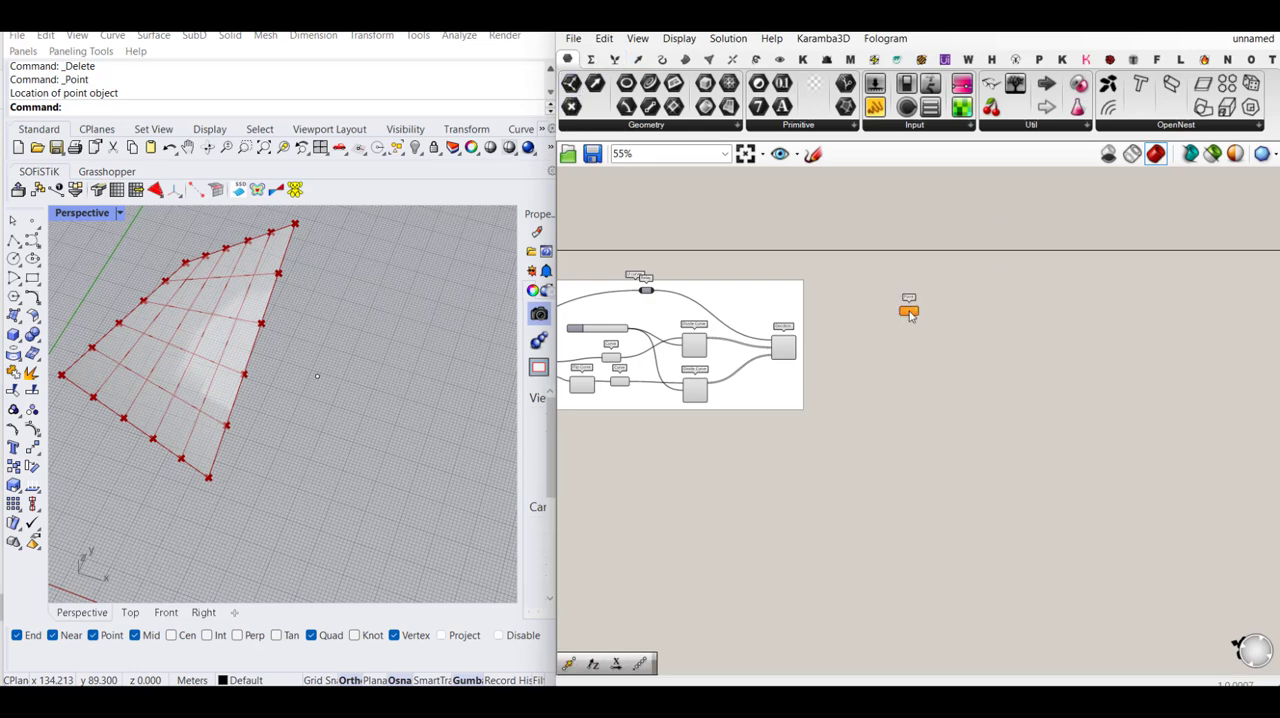
pyautogui.rightClick(908, 312)
pyautogui.click(965, 528)
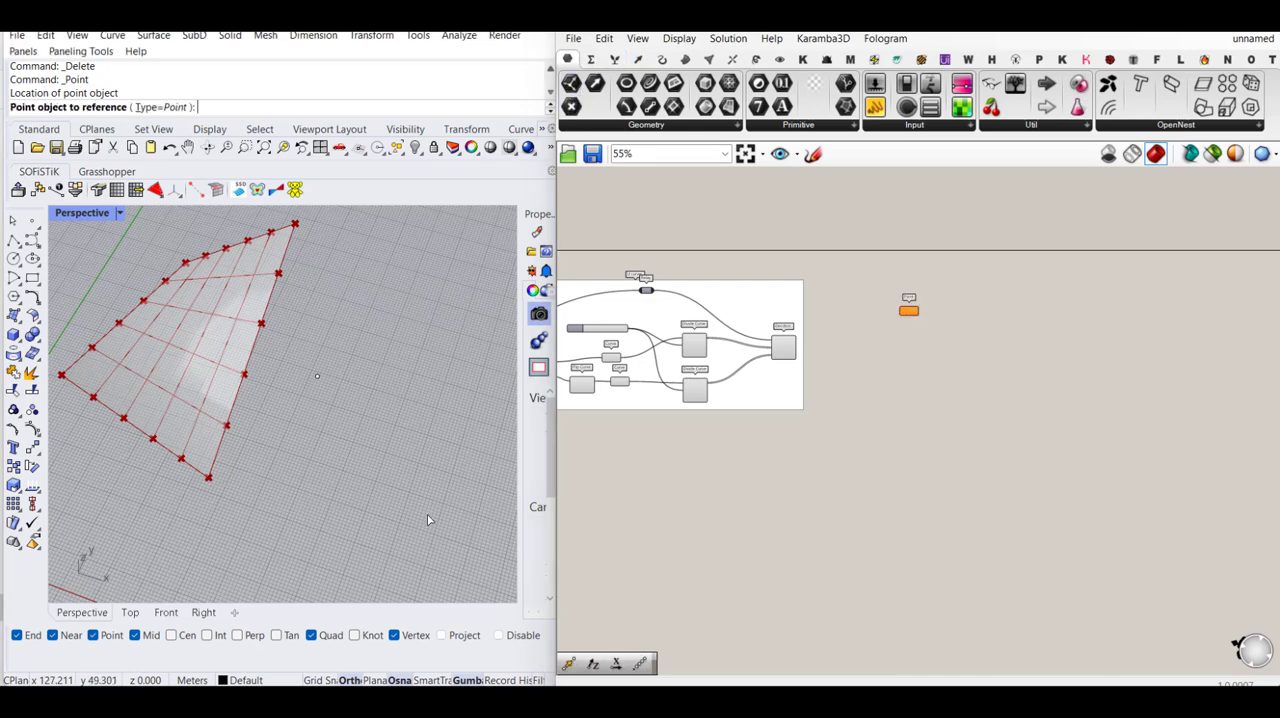
pyautogui.click(318, 378)
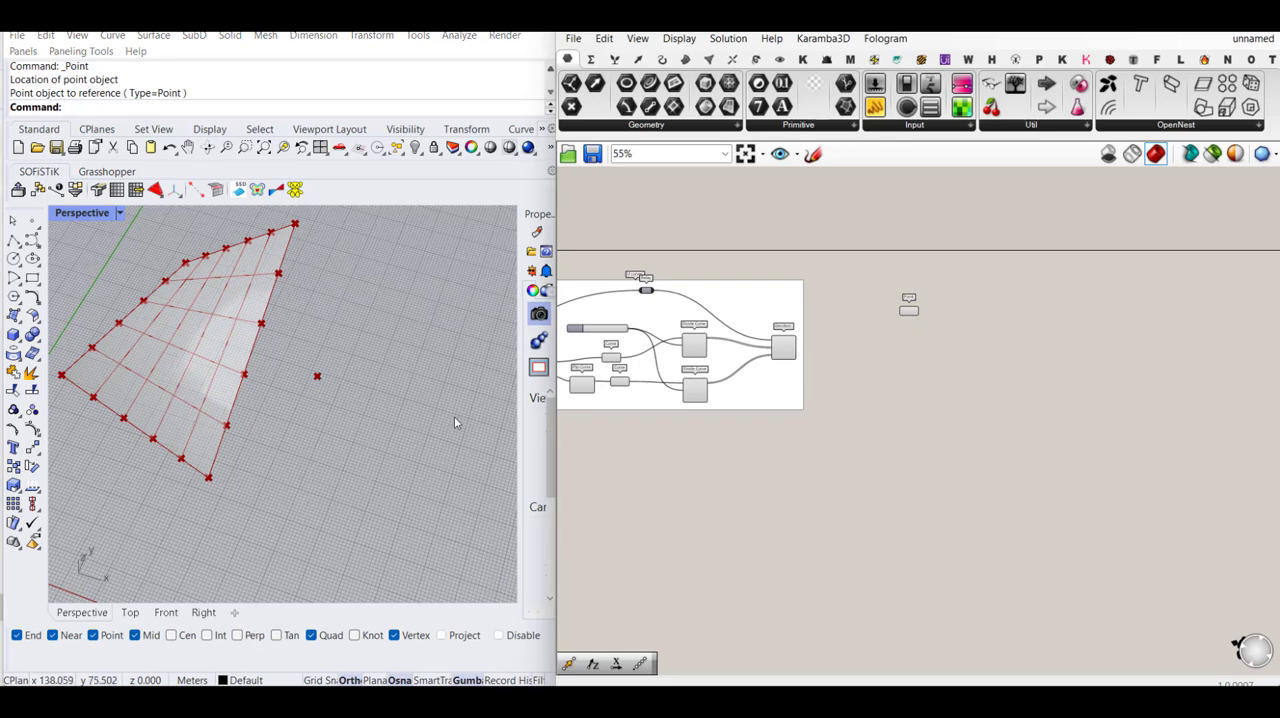
# - Add a Linear Array component and feed the Point parameter into its Geometry input
pyautogui.scroll(4, 680, 340)
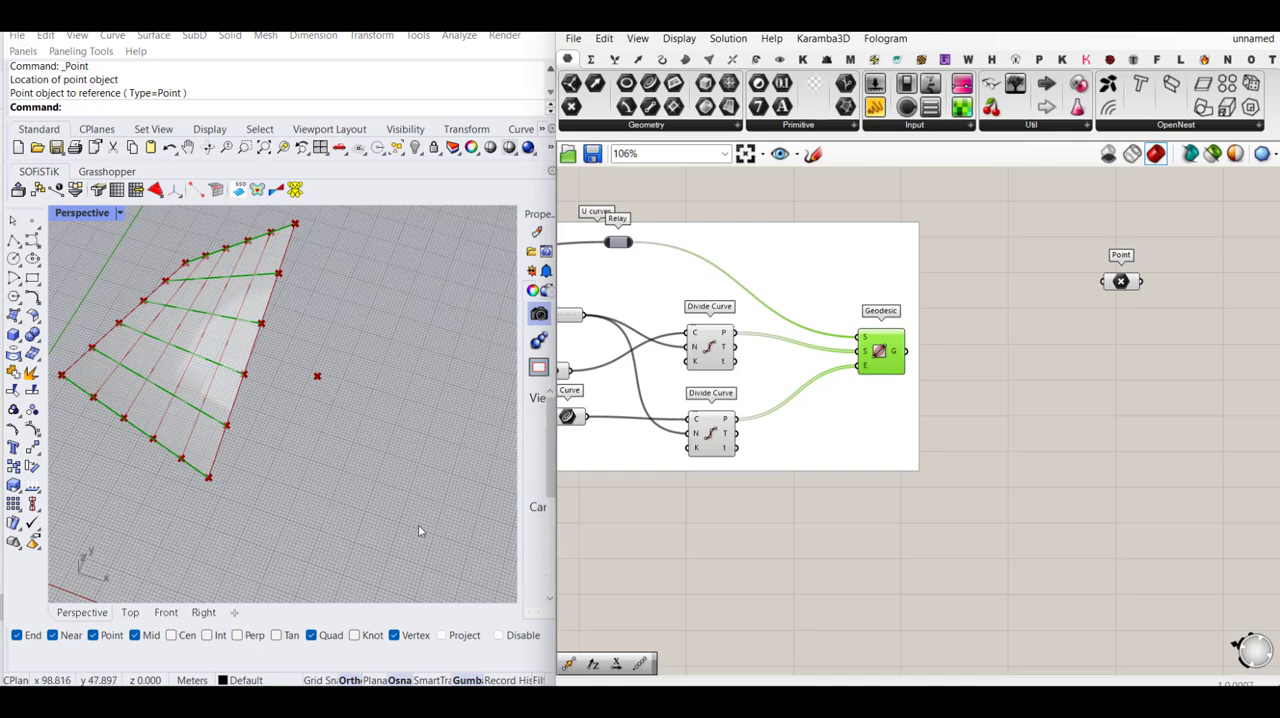
pyautogui.moveTo(1177, 398); pyautogui.dragTo(1045, 364, button='right')
pyautogui.doubleClick(1107, 355)
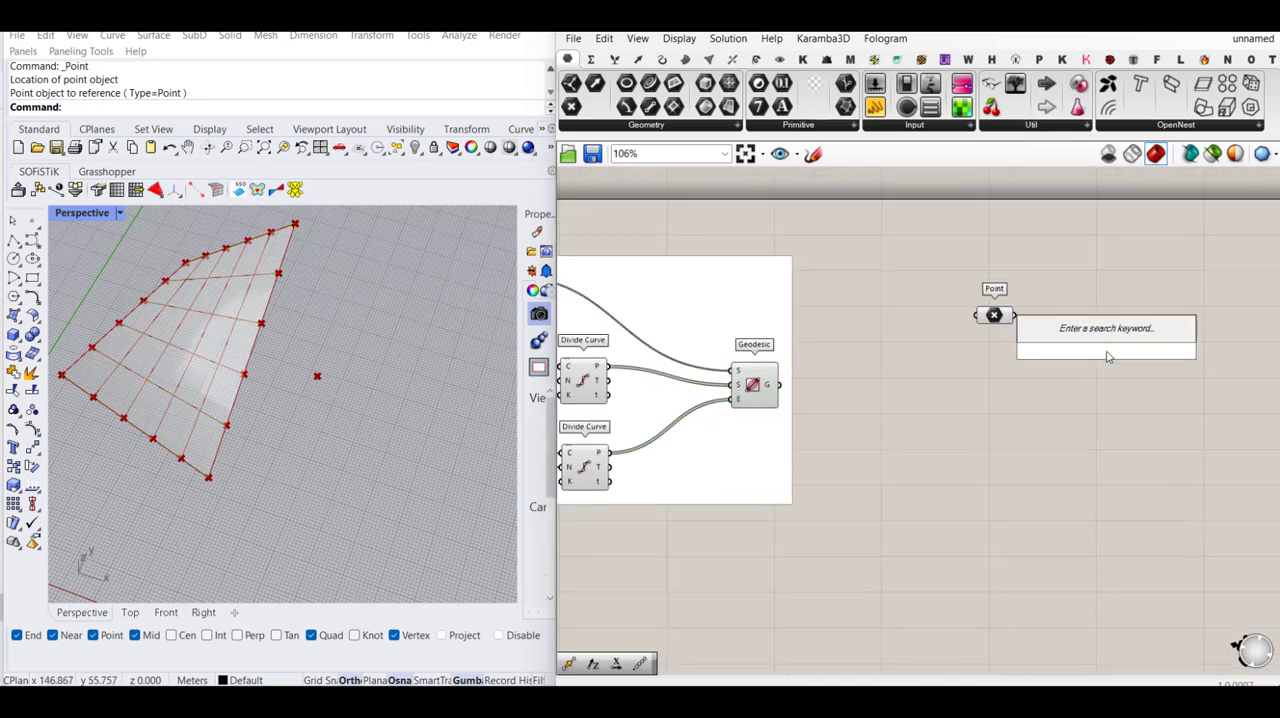
pyautogui.write('array')
pyautogui.click(1070, 332)
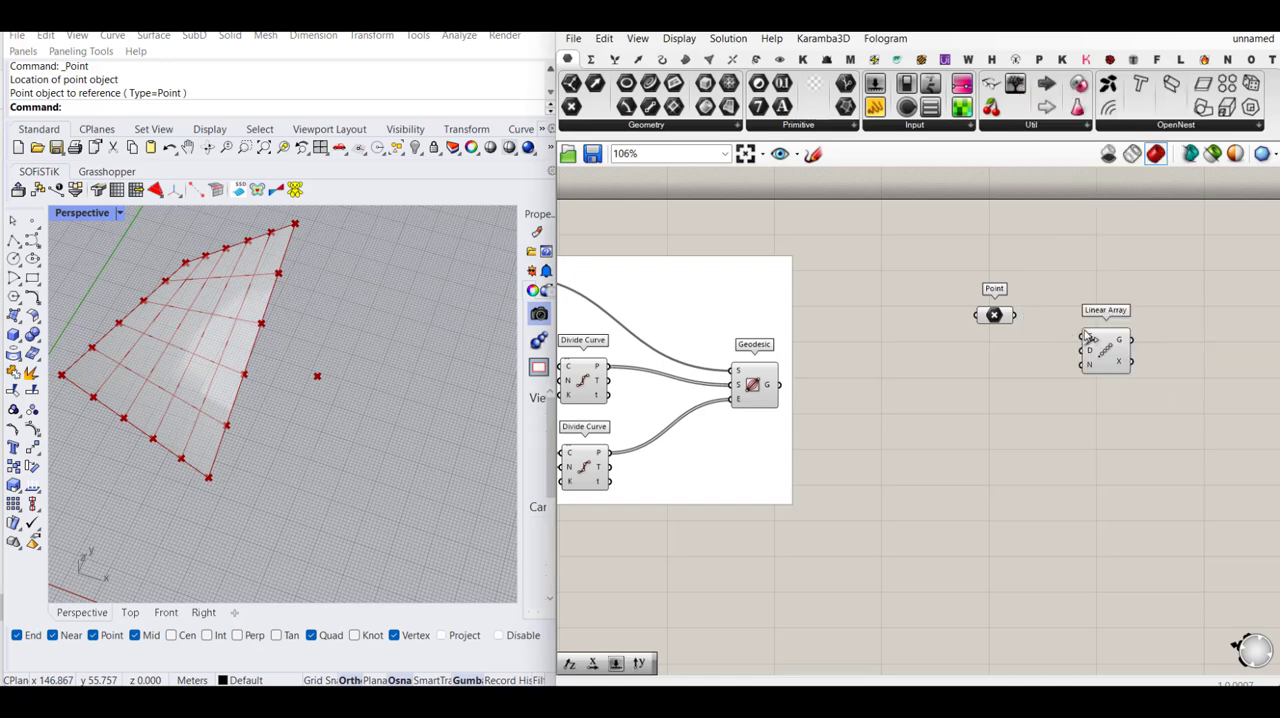
pyautogui.moveTo(1086, 338); pyautogui.dragTo(1015, 315)
pyautogui.moveTo(1110, 352); pyautogui.dragTo(1132, 334)
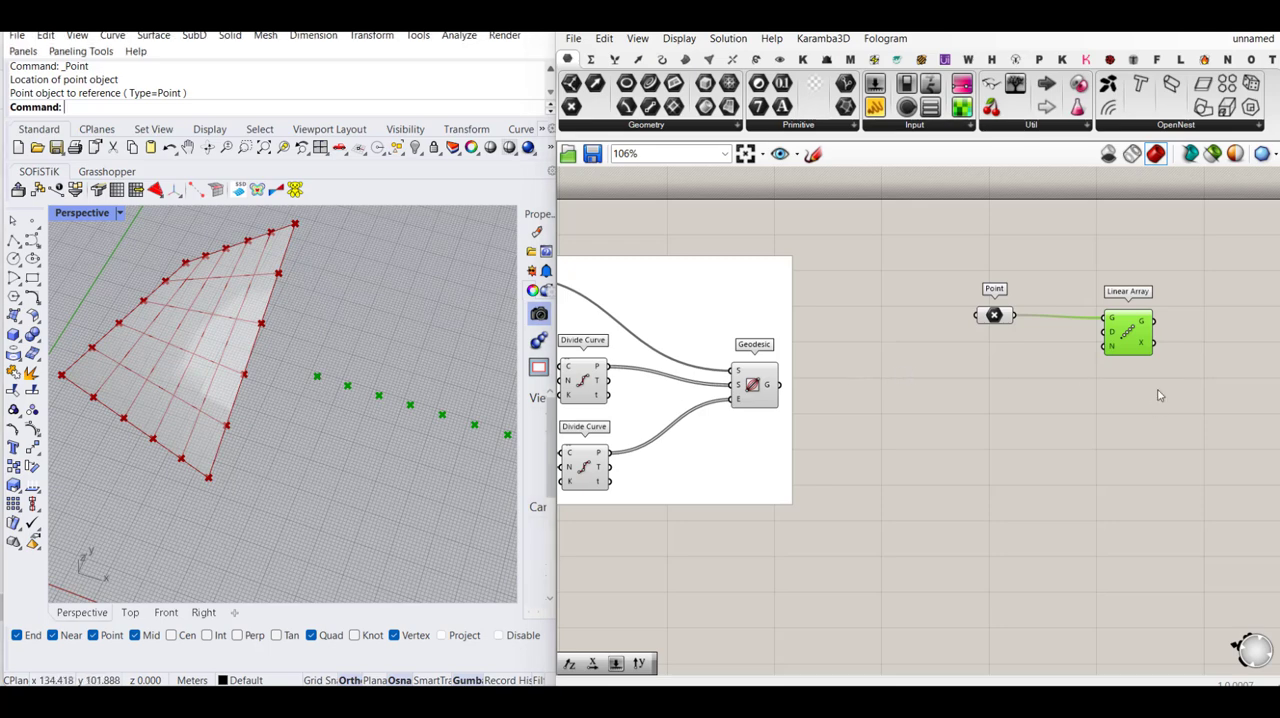
pyautogui.moveTo(1135, 337); pyautogui.dragTo(1152, 334)
# - Add a Unit Y vector and connect it to the Direction input of the Linear Array
pyautogui.doubleClick(1035, 348)
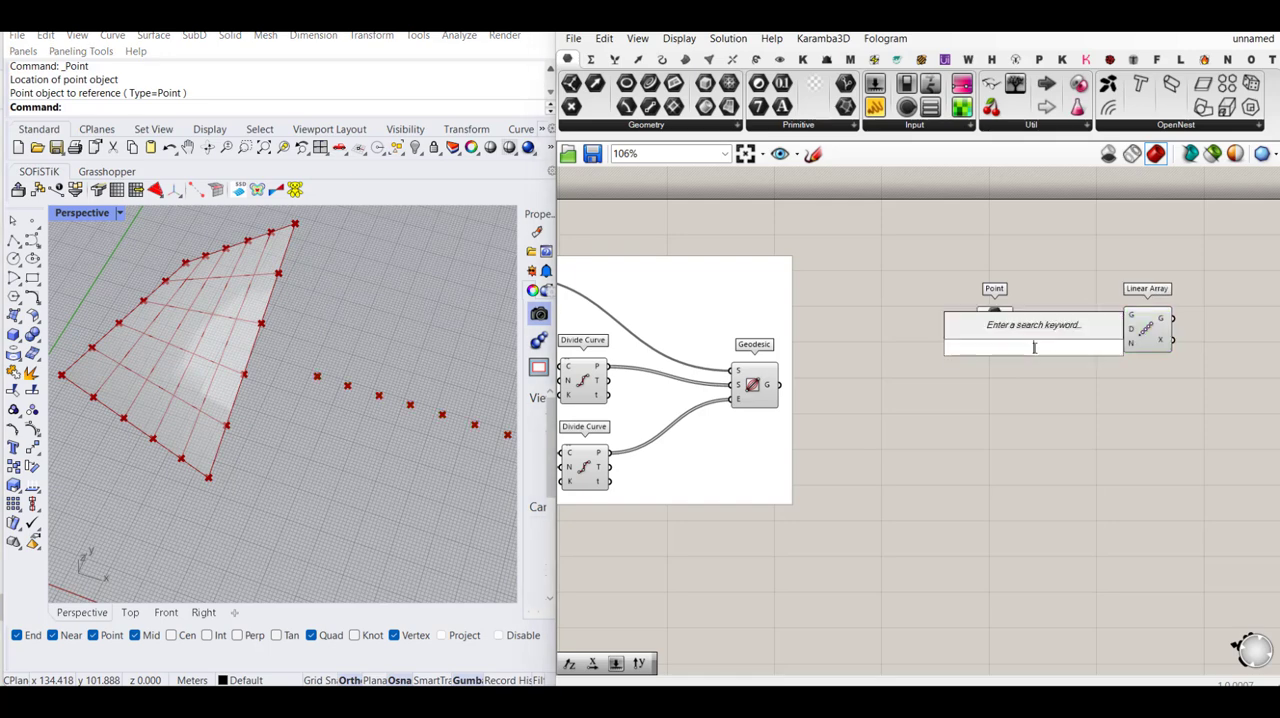
pyautogui.write('y')
pyautogui.click(1036, 328)
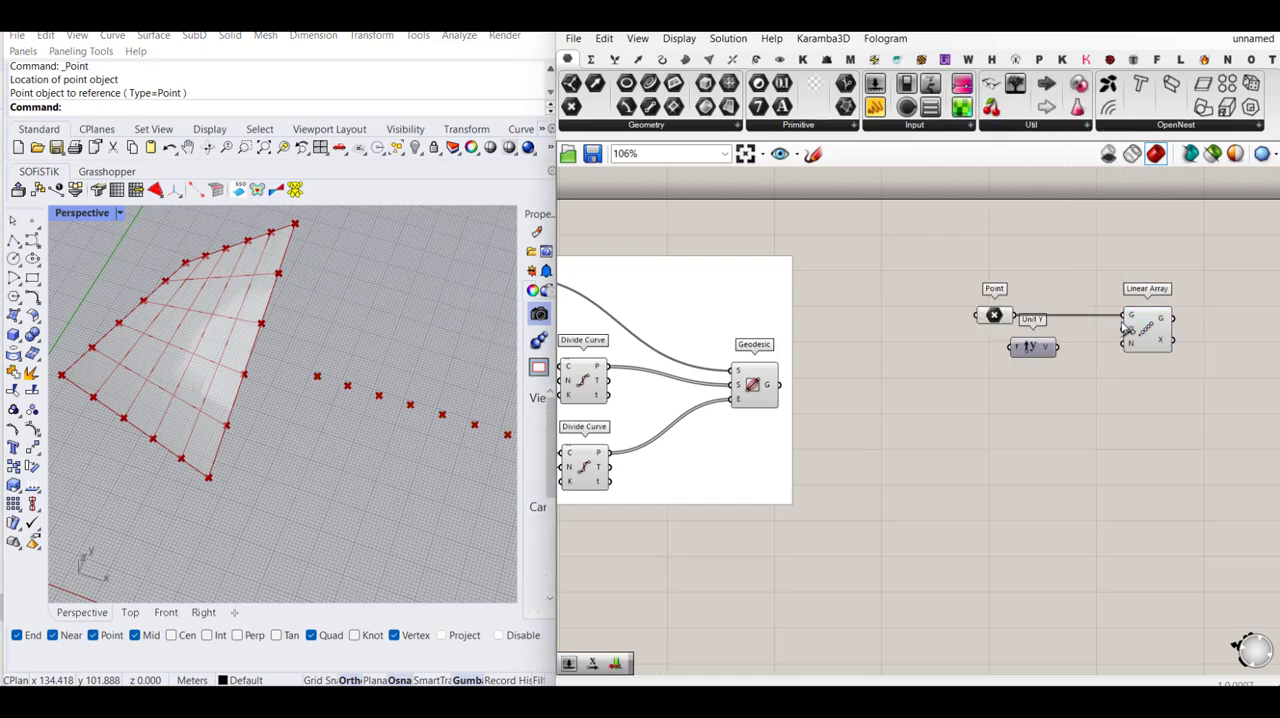
pyautogui.moveTo(1122, 329); pyautogui.dragTo(1044, 357)
# - Give the Factor input of Unit Y an expression that reverses the array direction
pyautogui.rightClick(1026, 358)
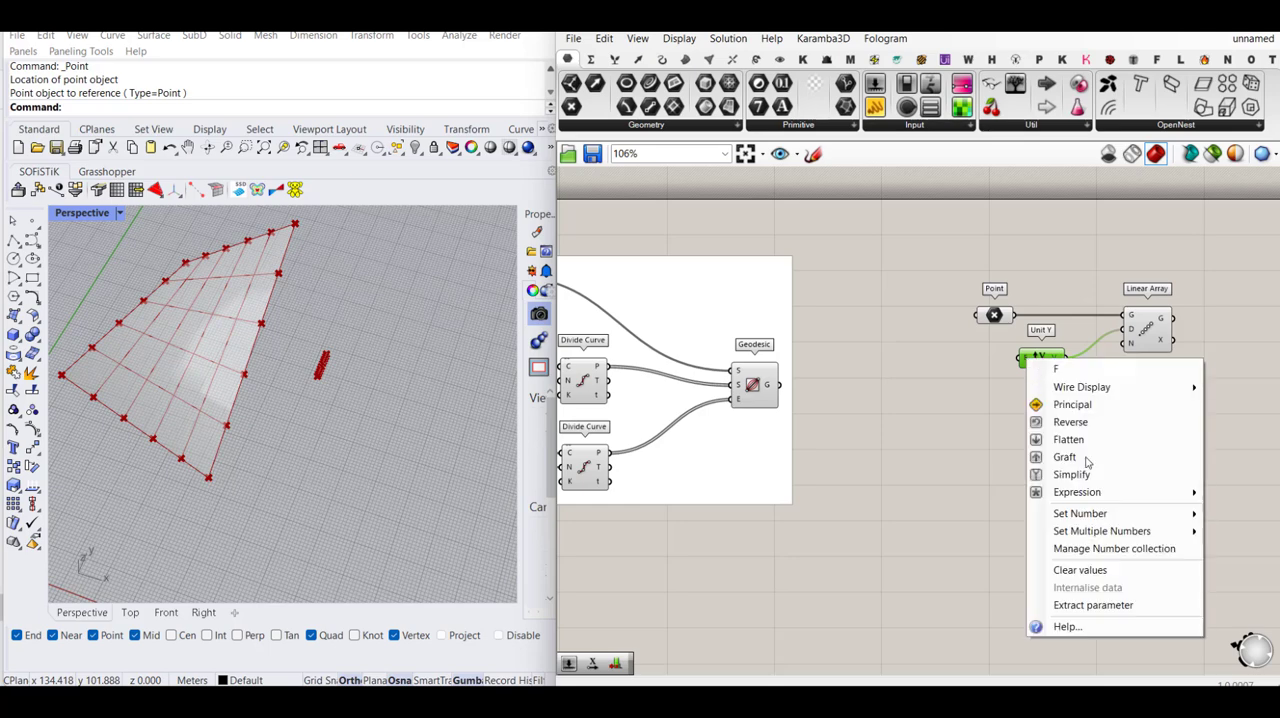
pyautogui.moveTo(1103, 493)
pyautogui.click(937, 511)
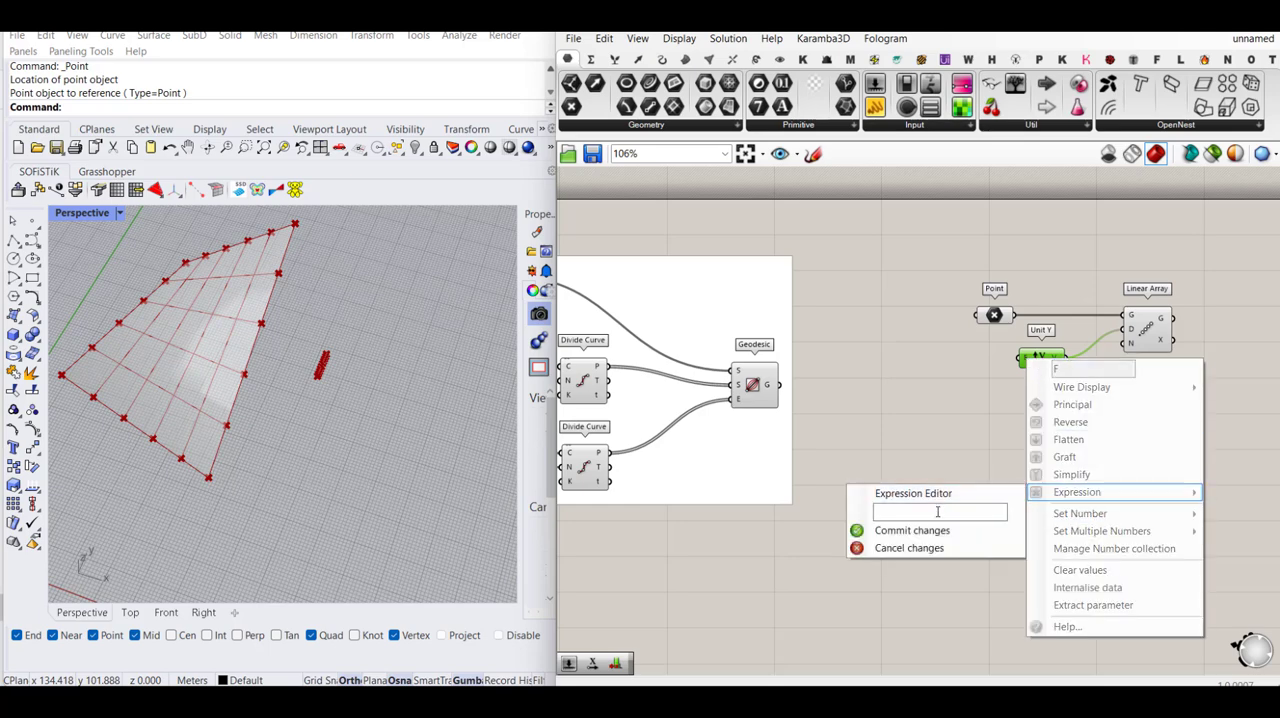
pyautogui.click(930, 530)
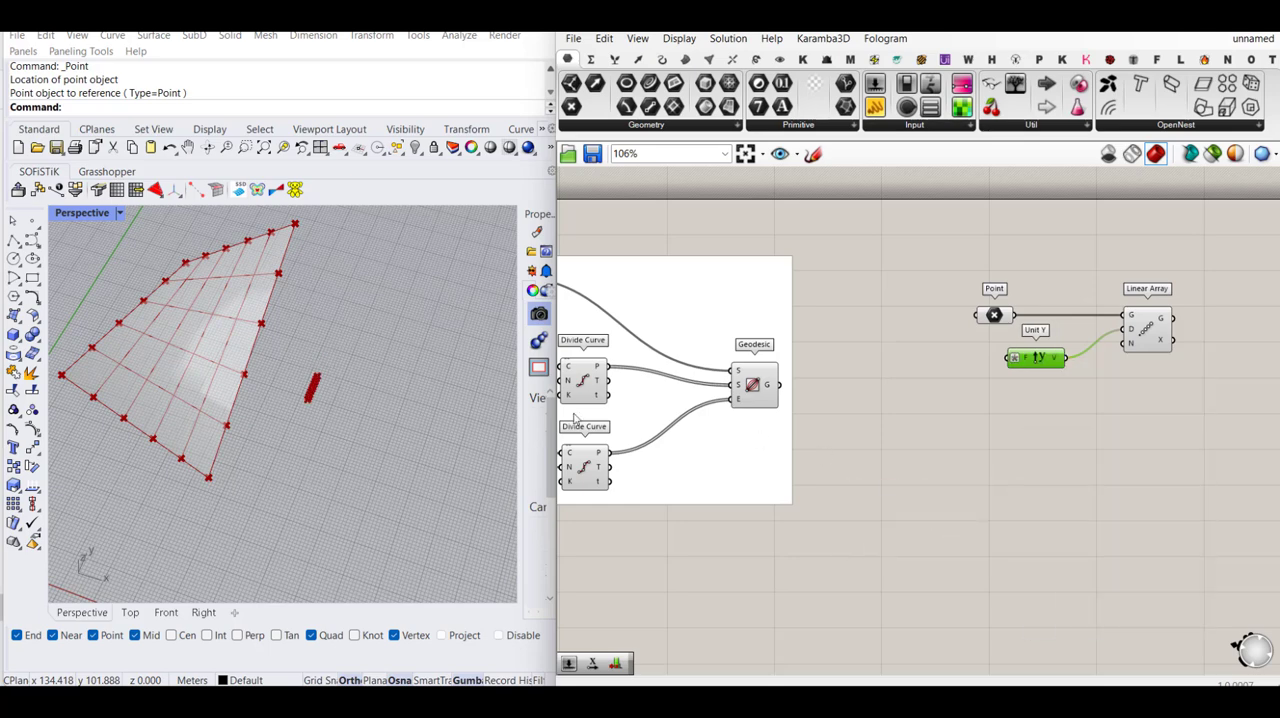
# - Create a number slider with value 4 and connect it to the Factor input of Unit Y
pyautogui.doubleClick(937, 357)
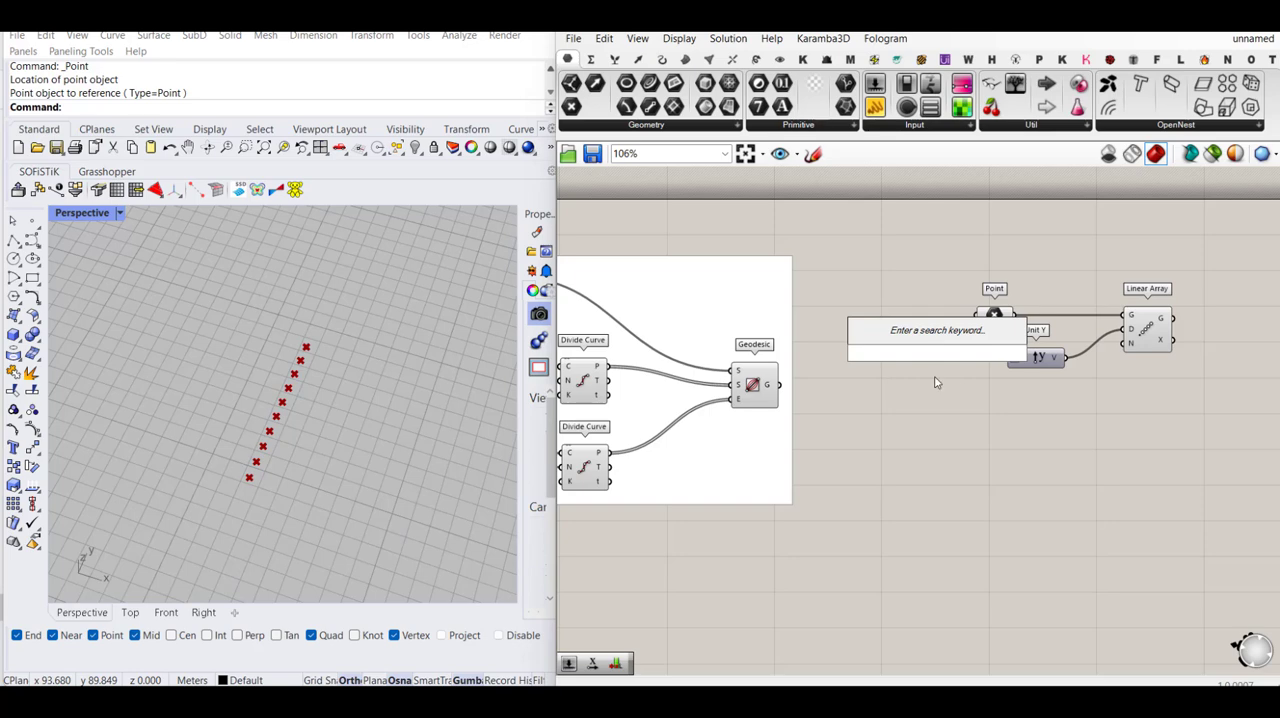
pyautogui.write('4')
pyautogui.press('Return')
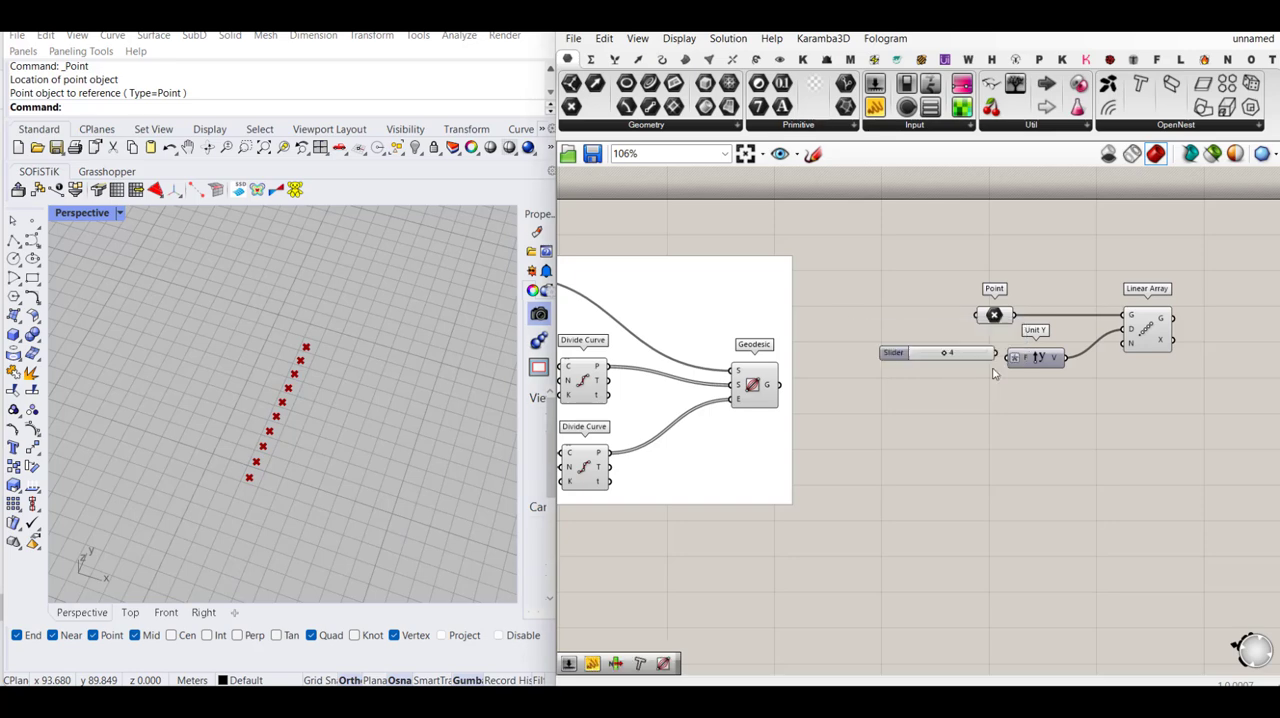
pyautogui.moveTo(1012, 357); pyautogui.dragTo(960, 358)
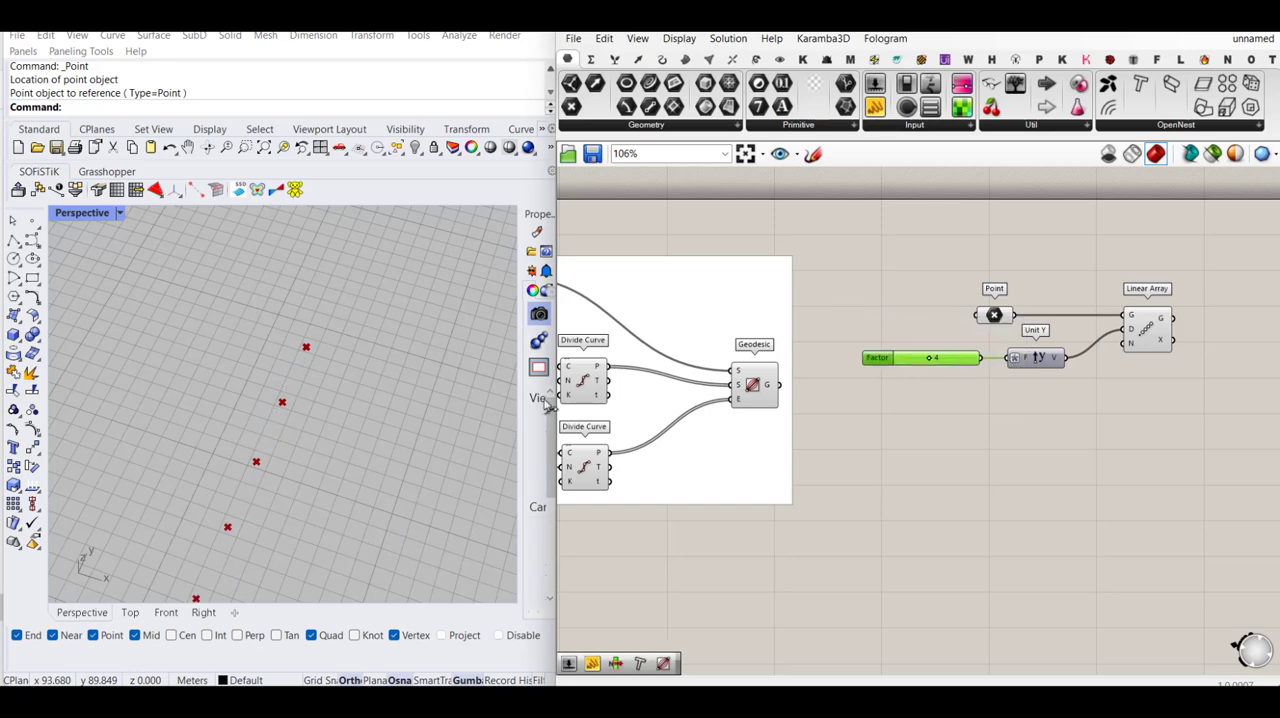
pyautogui.scroll(-5, 290, 385)
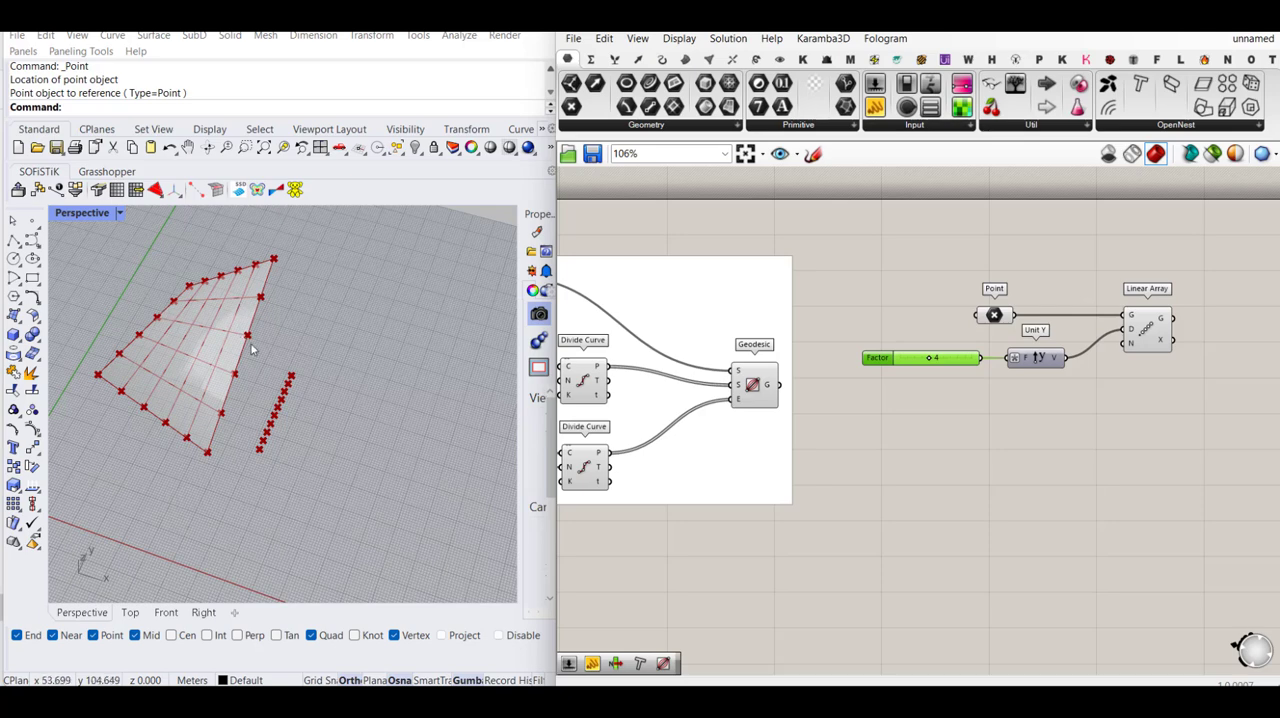
# - Add a List Length component, feed it the Geodesic output of U curves, and connect its result to the Linear Array's N input
pyautogui.click(752, 387)
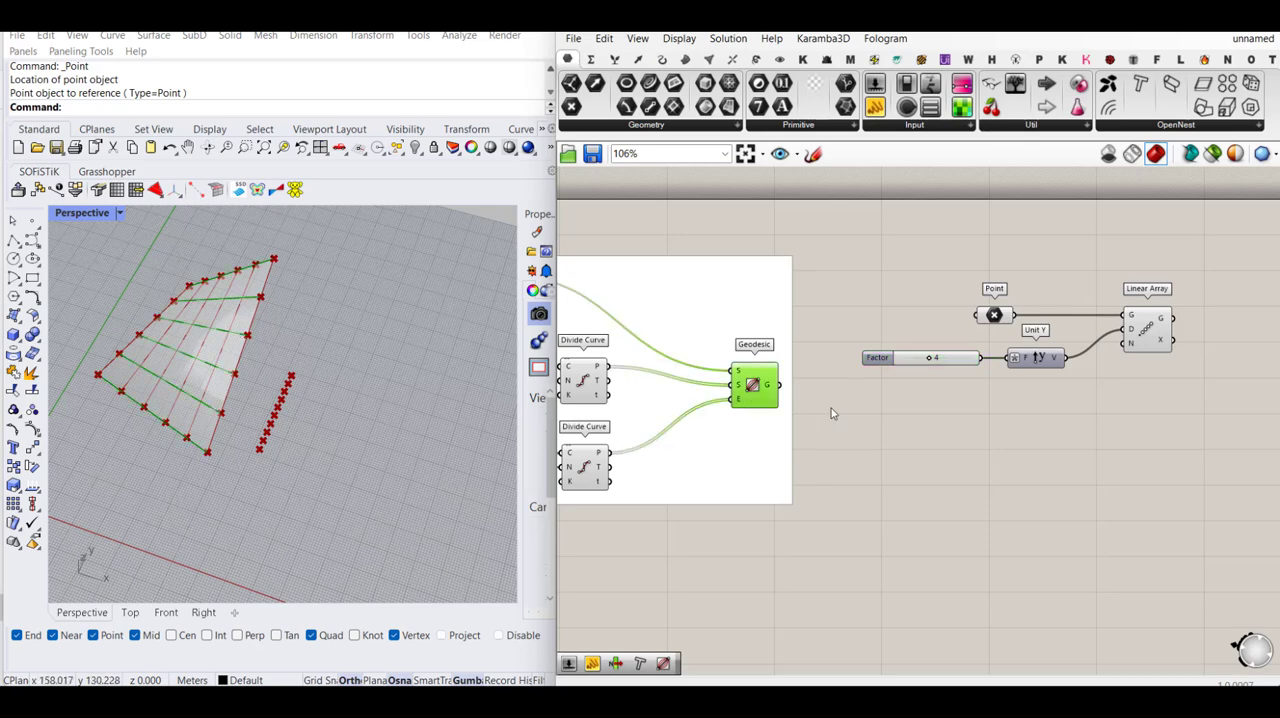
pyautogui.doubleClick(889, 419)
pyautogui.write('list i')
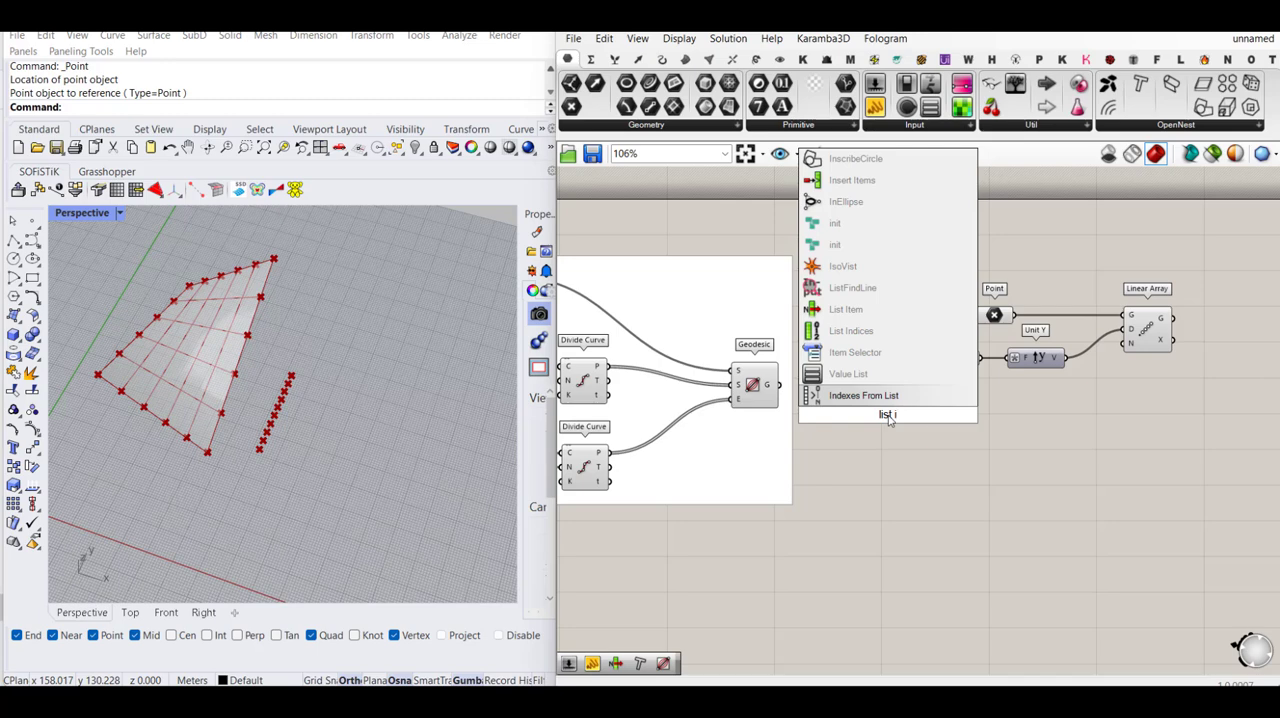
pyautogui.press('BackSpace')
pyautogui.write('le')
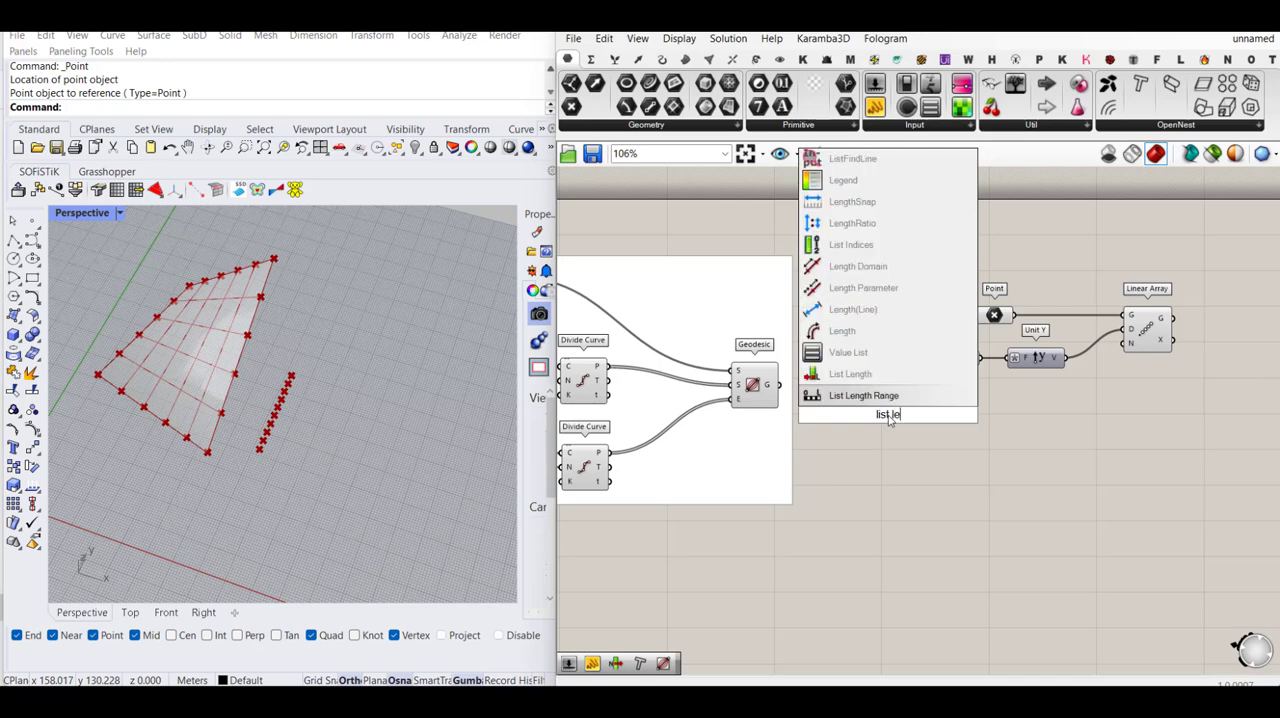
pyautogui.press('Up')
pyautogui.press('Return')
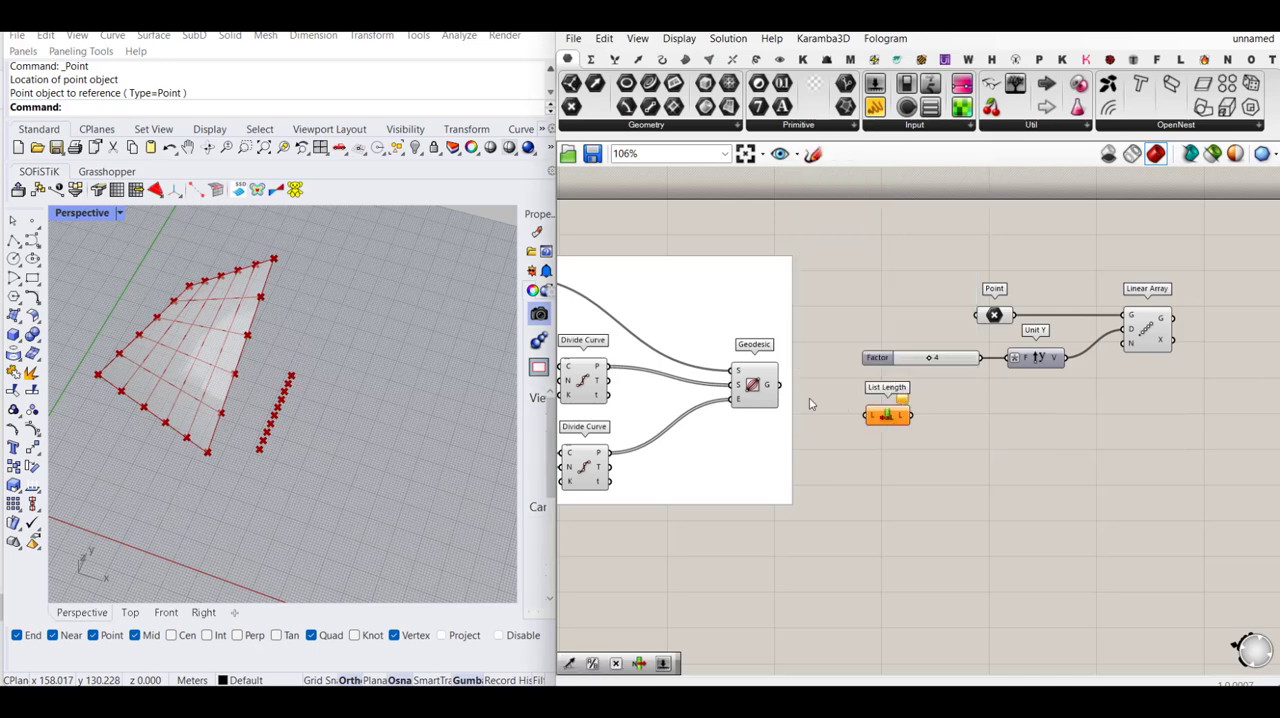
pyautogui.moveTo(781, 385); pyautogui.dragTo(1014, 357)
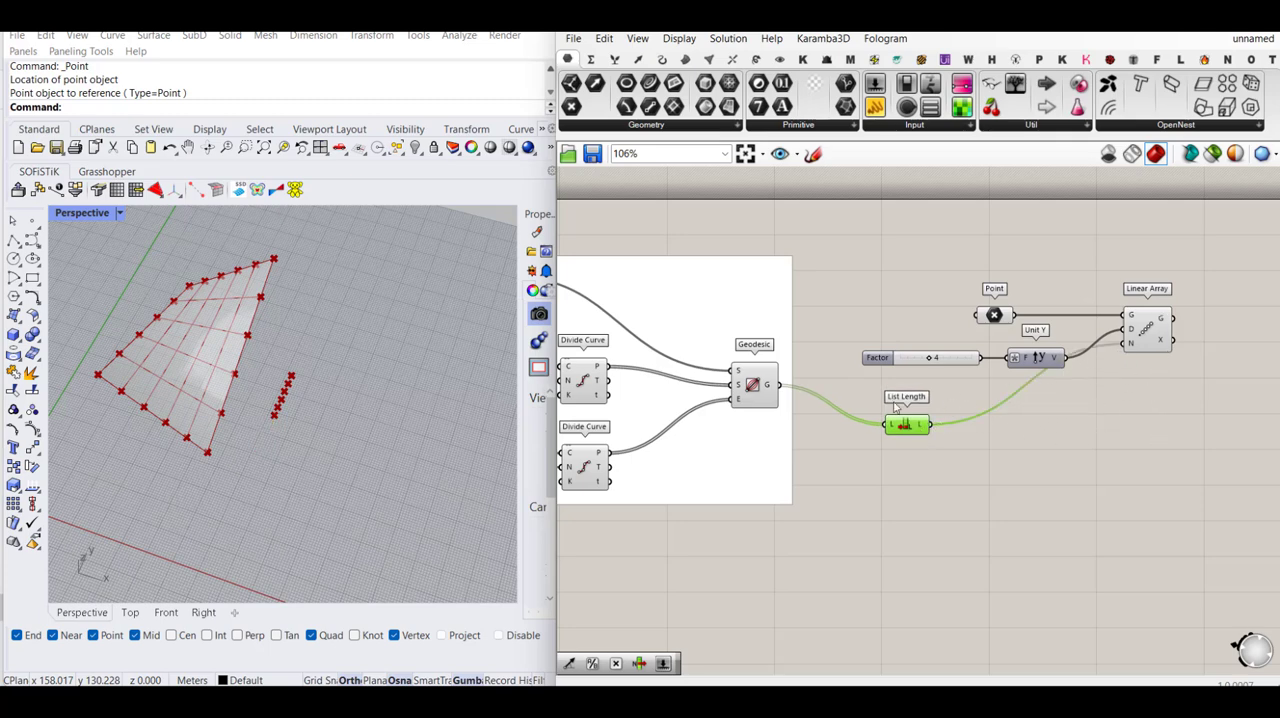
pyautogui.moveTo(922, 428)
pyautogui.click(1169, 425)
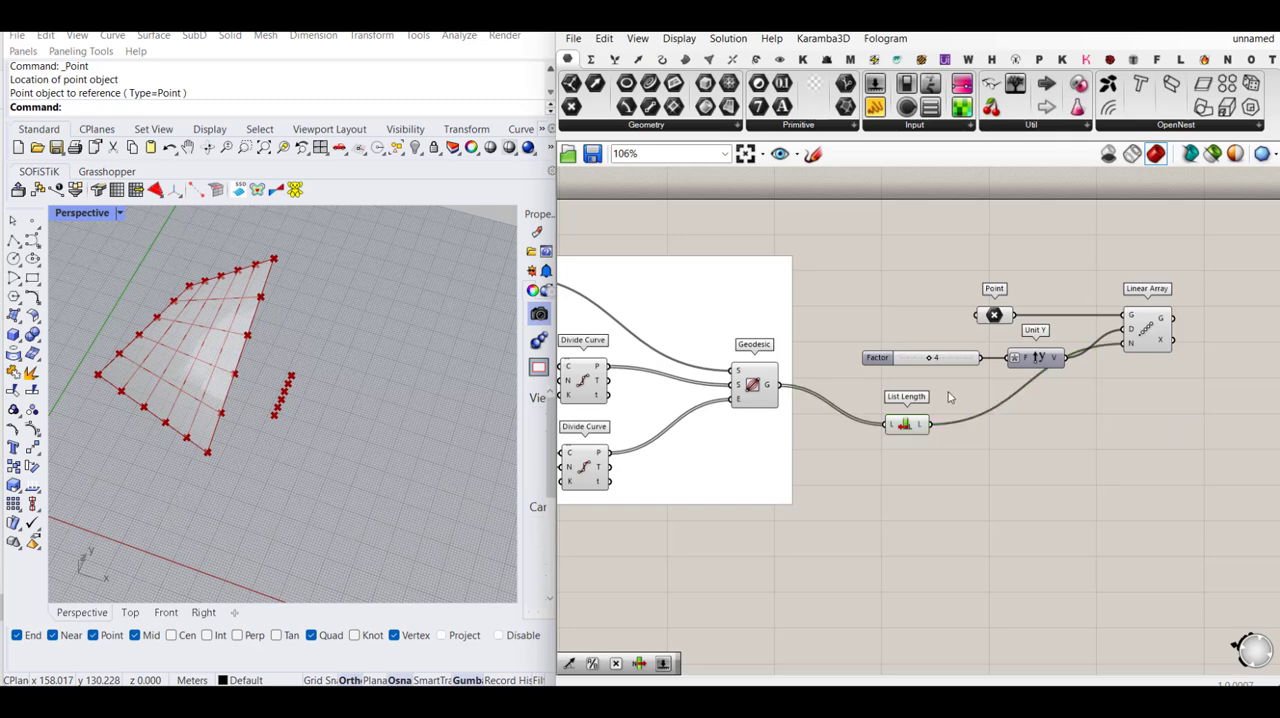
# - Add a Line SDL component and connect the Linear Array's Geometry output to its Start input
pyautogui.scroll(-3, 950, 397)
pyautogui.moveTo(1091, 365); pyautogui.dragTo(1036, 360, button='right')
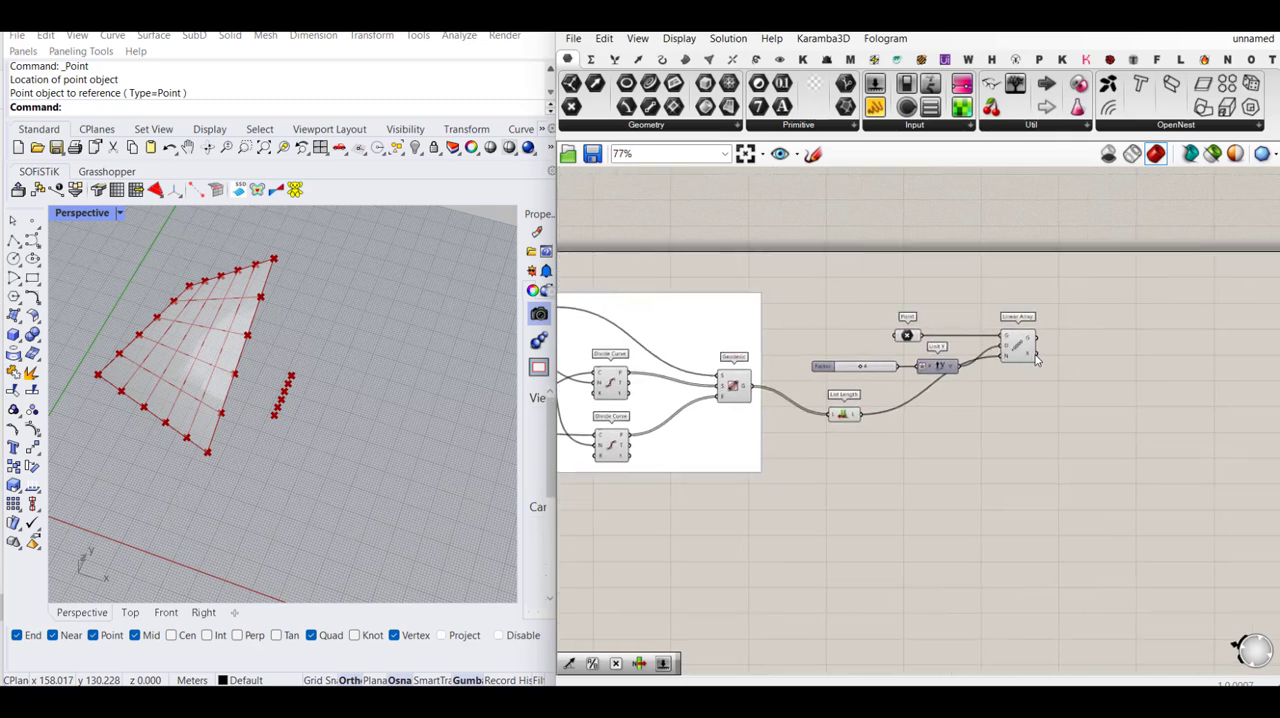
pyautogui.doubleClick(1108, 357)
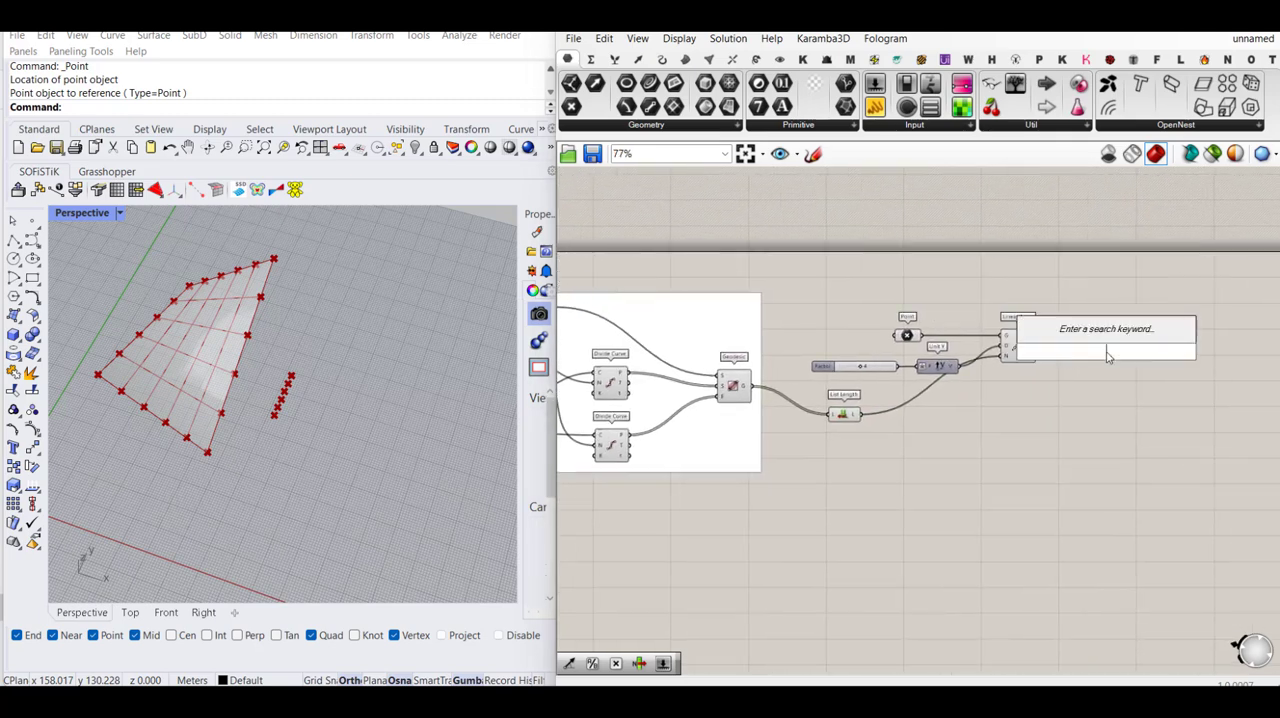
pyautogui.write('line sd')
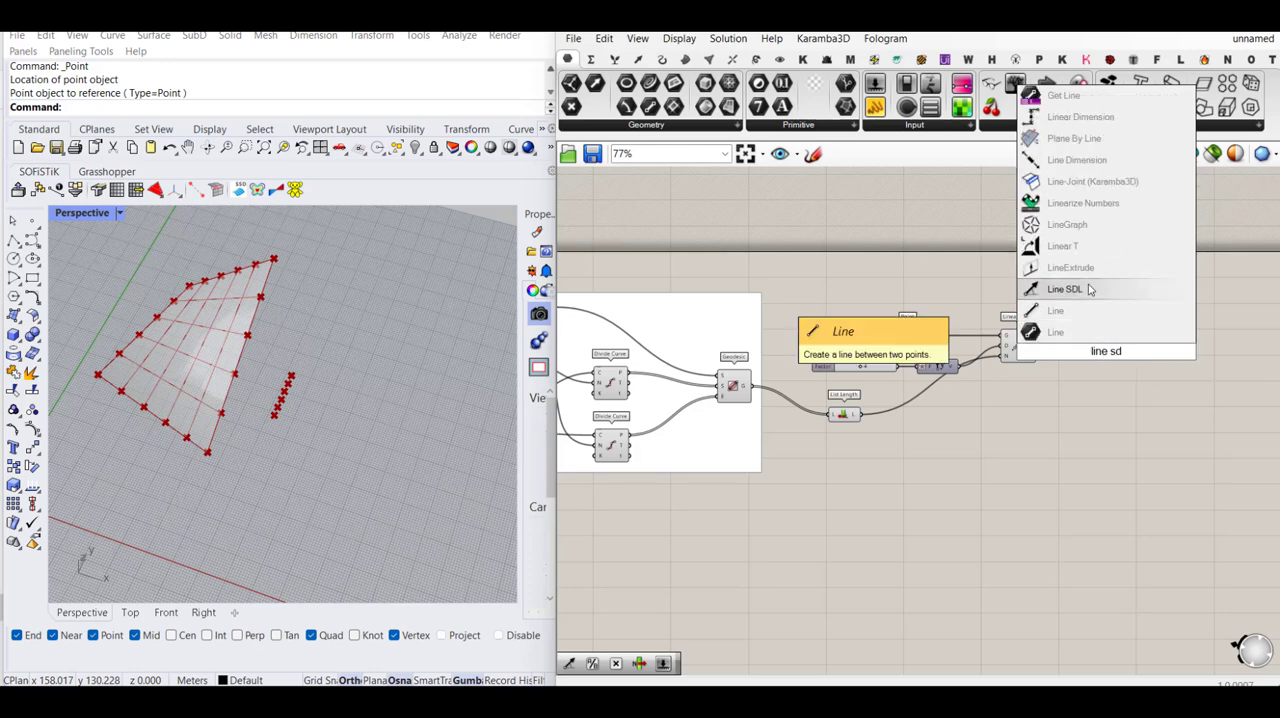
pyautogui.click(1090, 289)
pyautogui.scroll(4, 1100, 340)
pyautogui.moveTo(1077, 332); pyautogui.dragTo(990, 326)
pyautogui.moveTo(1100, 353); pyautogui.dragTo(1128, 347)
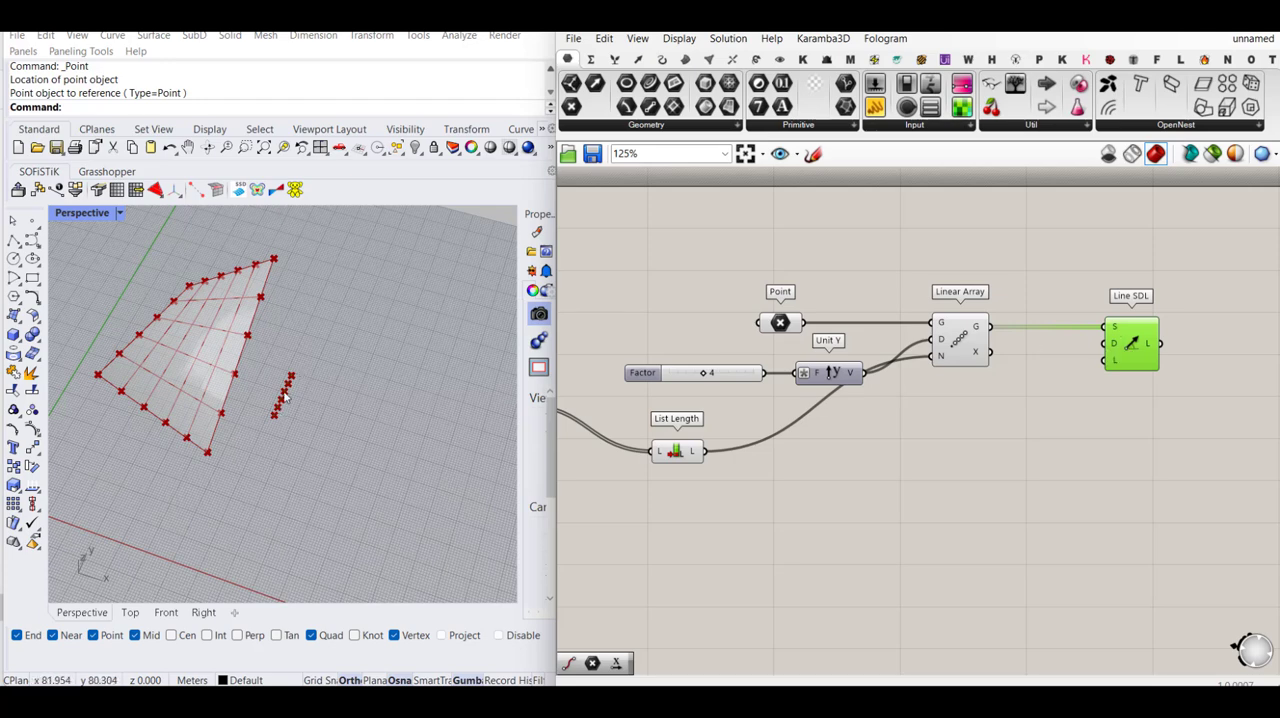
# - Add a Unit X vector and connect it to the Direction input of Line SDL
pyautogui.doubleClick(995, 412)
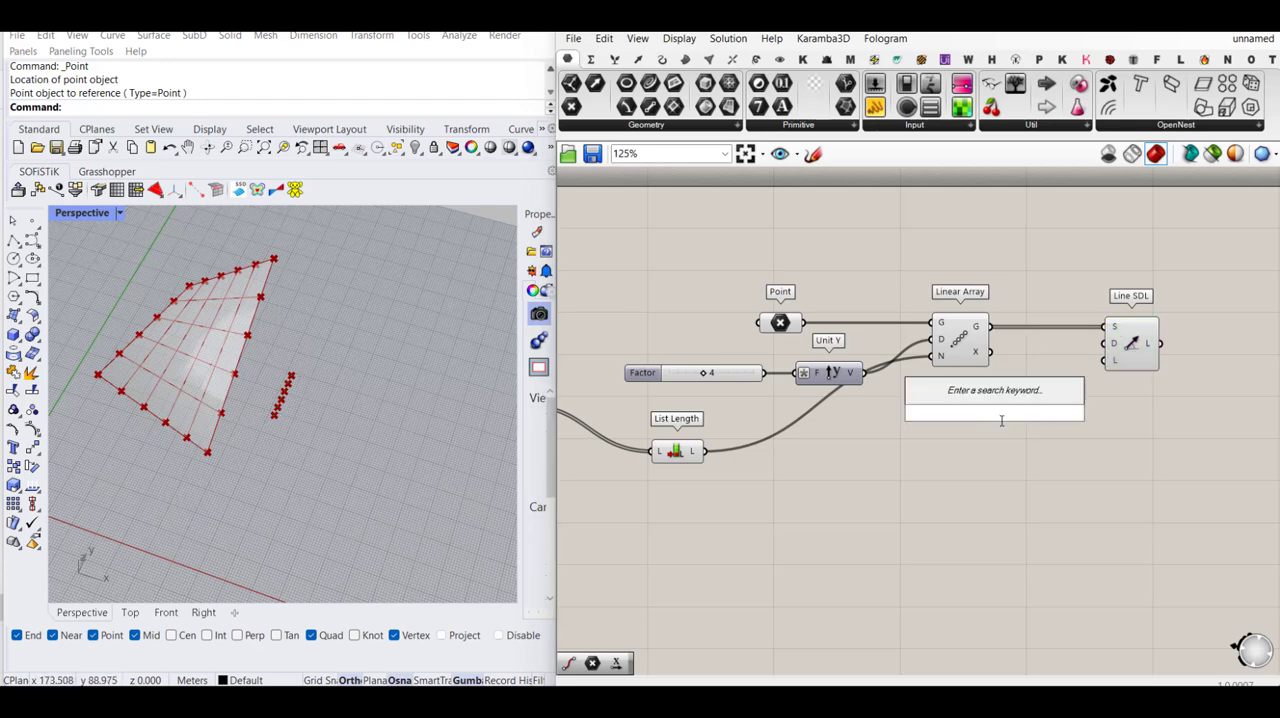
pyautogui.write('x')
pyautogui.click(954, 350)
pyautogui.moveTo(1104, 344); pyautogui.dragTo(978, 412)
pyautogui.click(1022, 457)
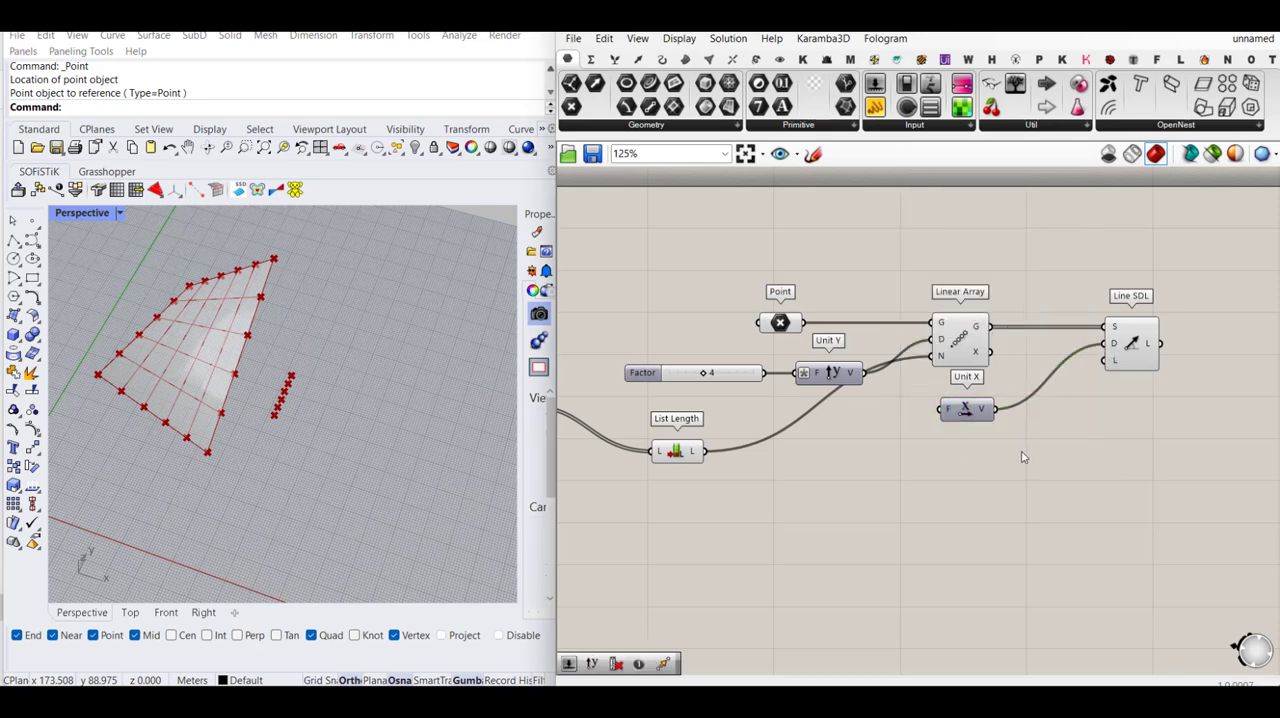
# - Insert a Relay on the wire between the Geodesic output and List Length
pyautogui.scroll(-3, 1020, 450)
pyautogui.scroll(2, 700, 432)
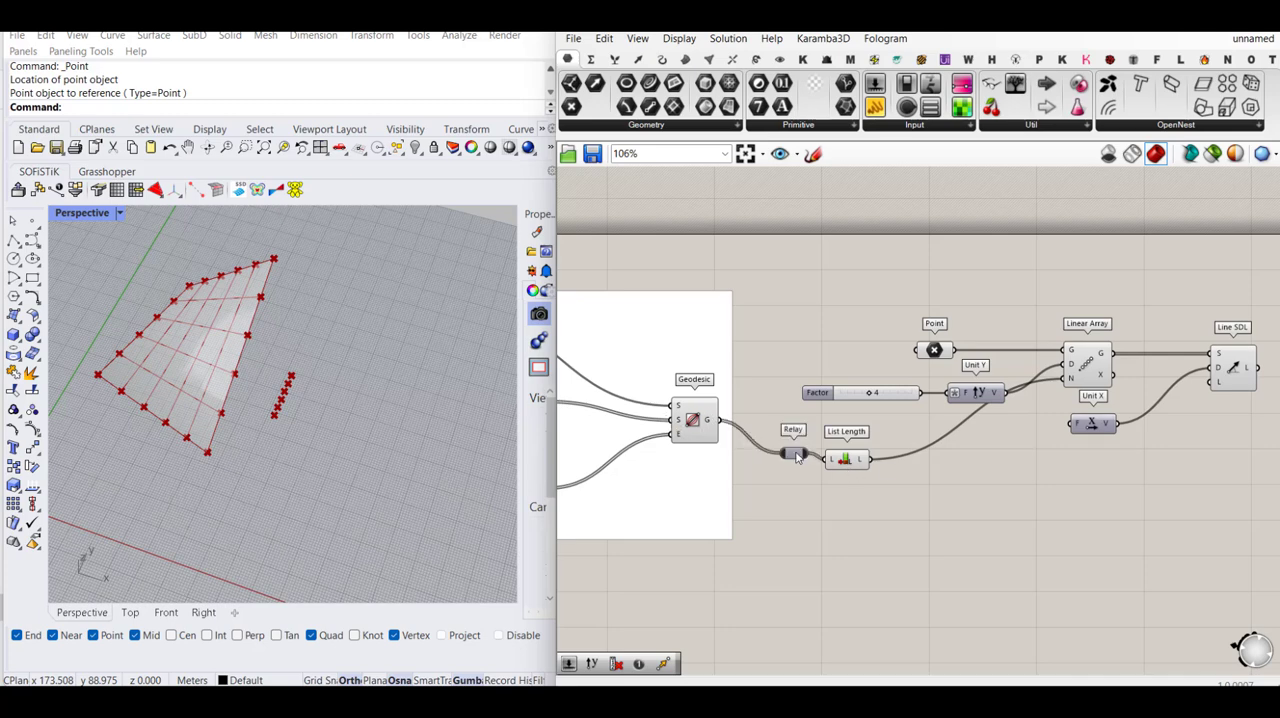
pyautogui.doubleClick(792, 458)
# - Add a curve Length component below List Length, feed it from the Relay, and align the two components
pyautogui.doubleClick(866, 521)
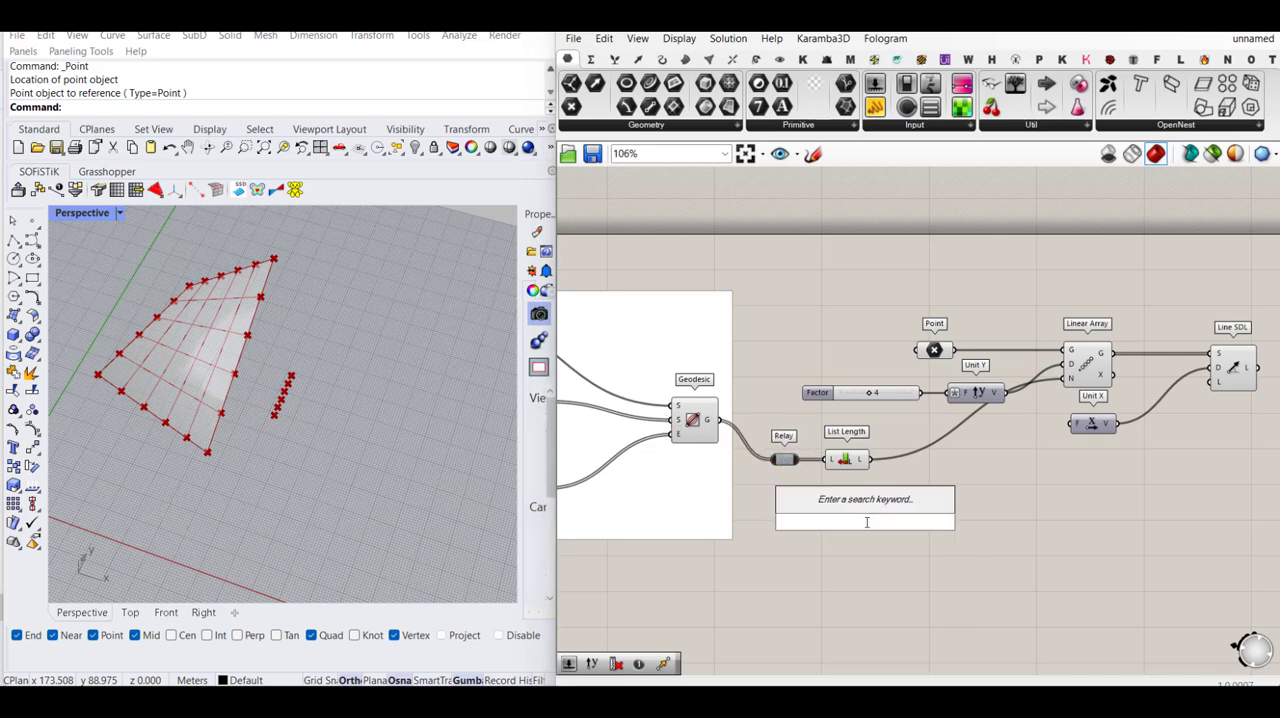
pyautogui.write('length')
pyautogui.press('Return')
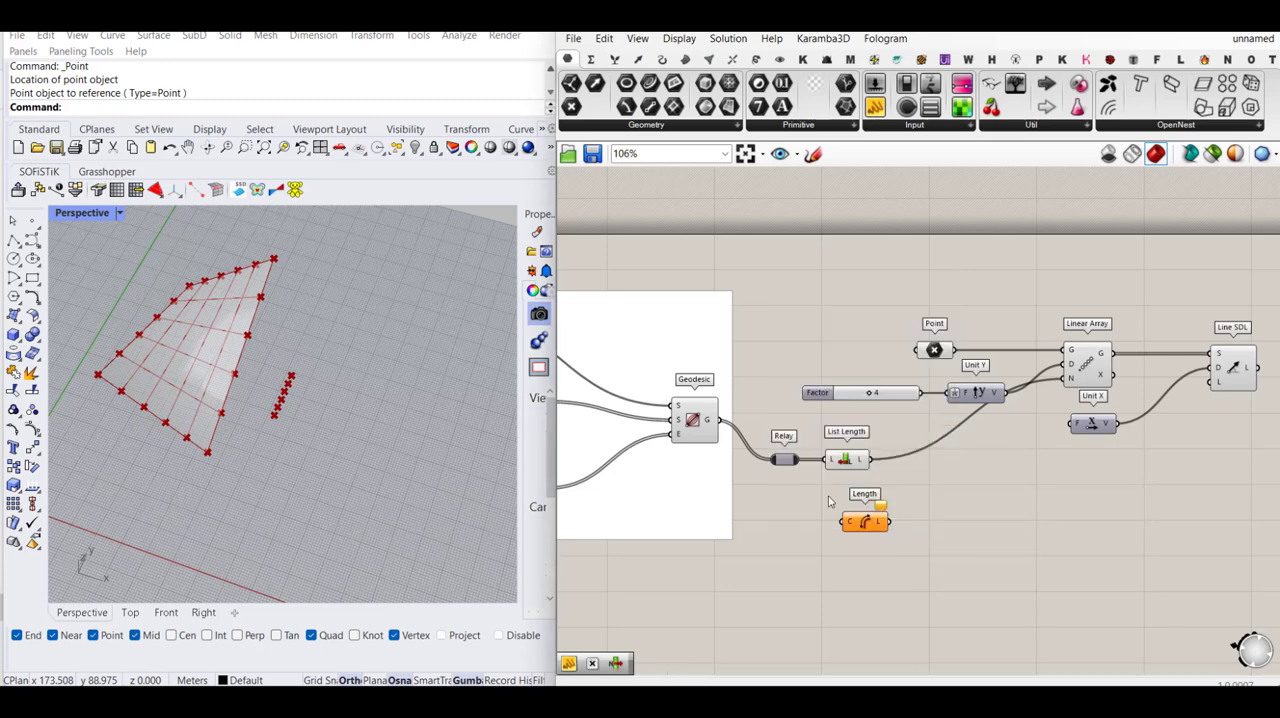
pyautogui.moveTo(798, 460); pyautogui.dragTo(843, 521)
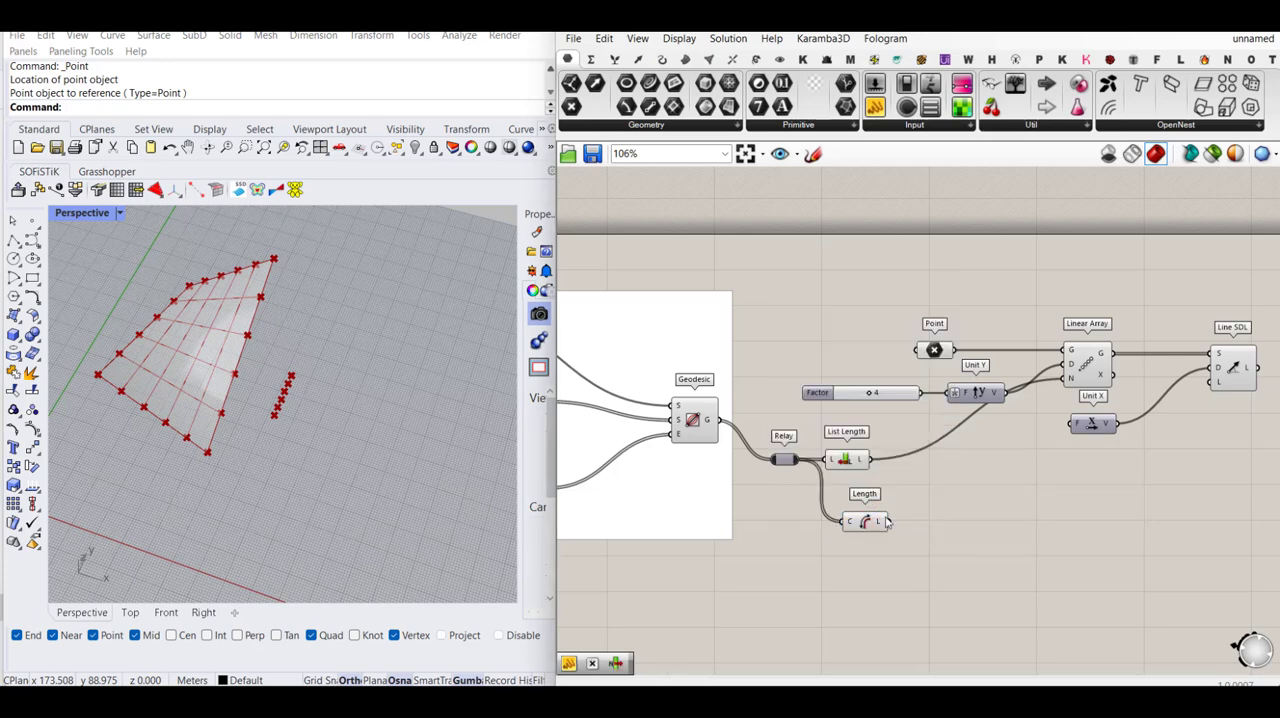
pyautogui.click(868, 460)
pyautogui.moveTo(872, 528); pyautogui.dragTo(875, 518)
pyautogui.moveTo(888, 469)
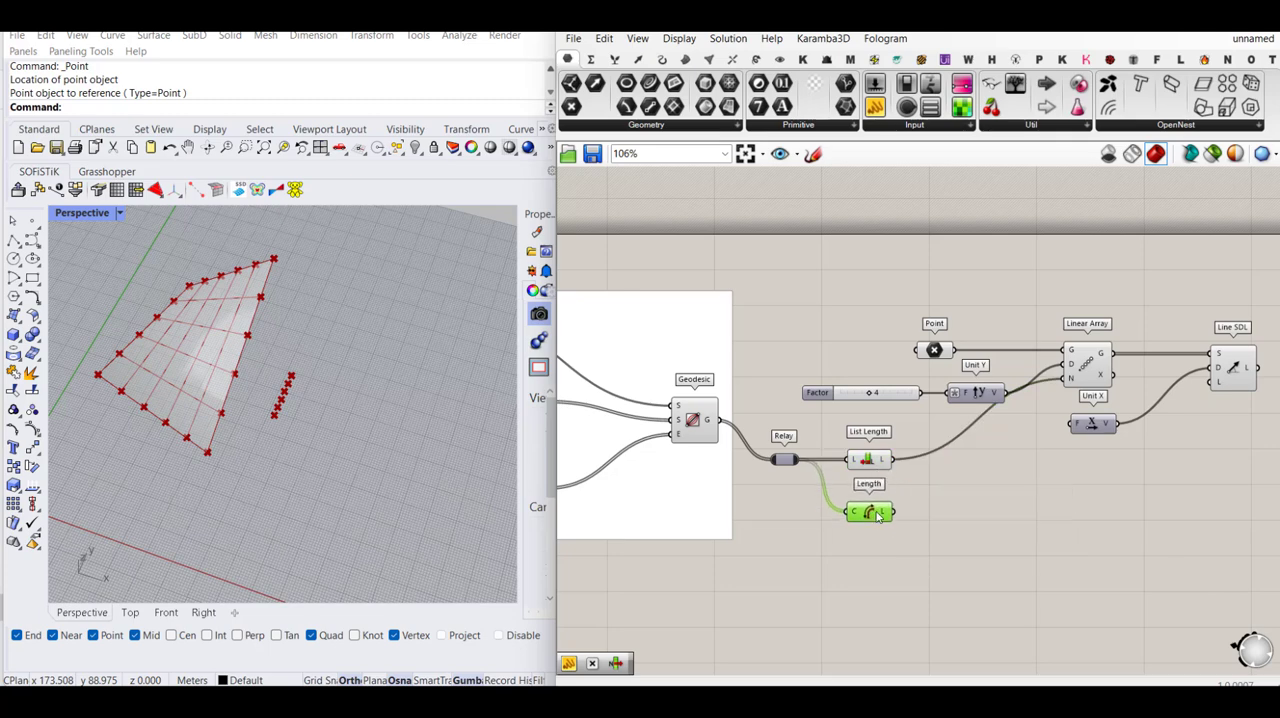
pyautogui.moveTo(878, 516)
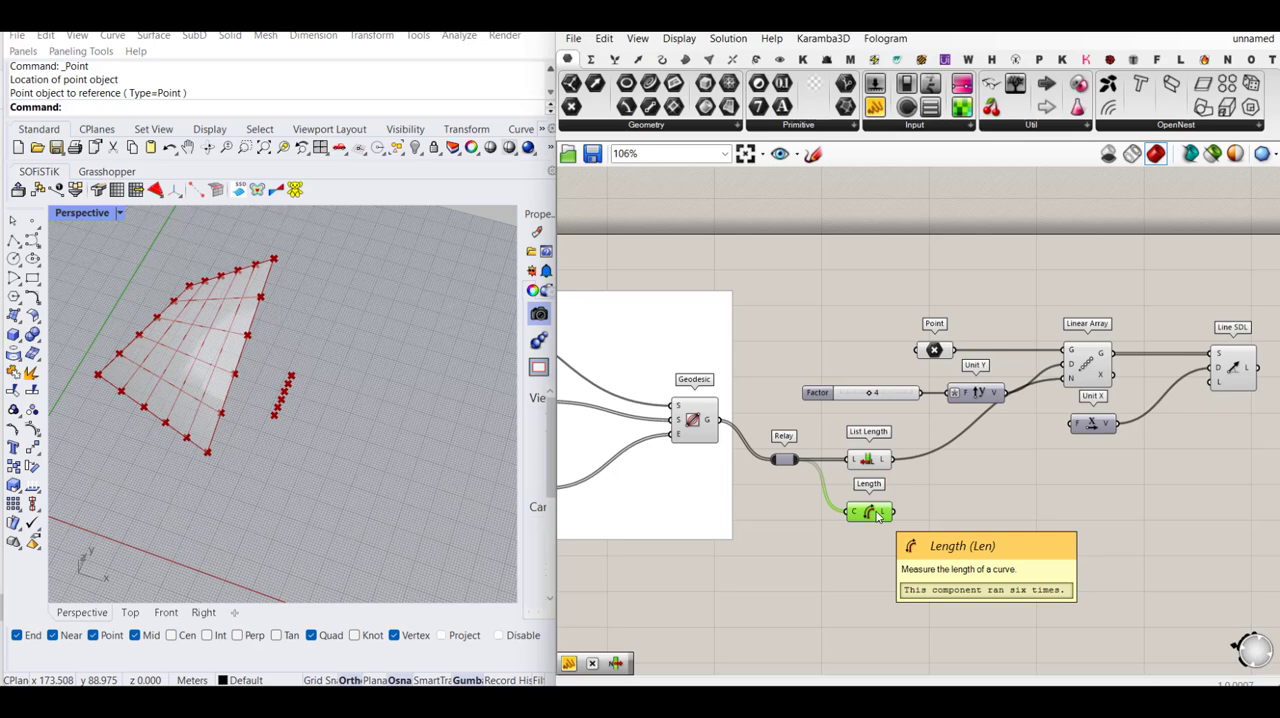
# - Read the geodesic lengths in a temporary panel attached to the Length output, and delete the panel
pyautogui.moveTo(876, 108); pyautogui.dragTo(994, 524)
pyautogui.moveTo(893, 512); pyautogui.dragTo(934, 520)
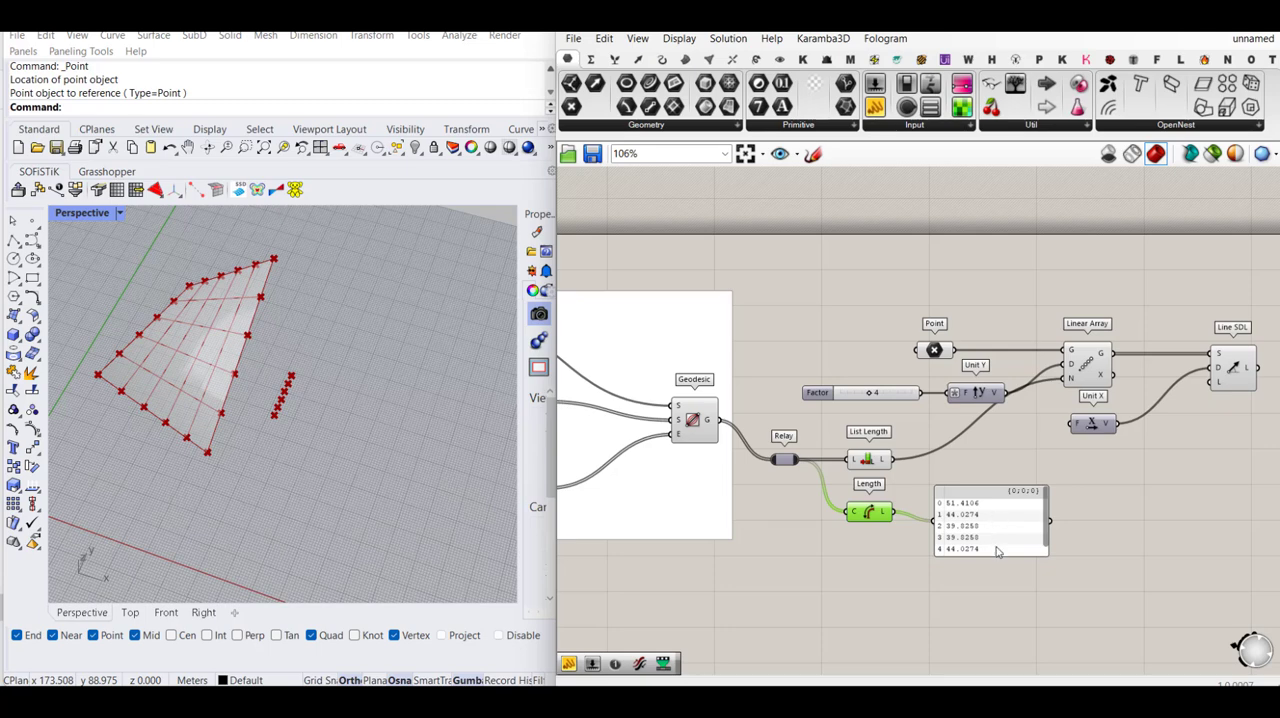
pyautogui.moveTo(996, 551); pyautogui.dragTo(996, 578)
pyautogui.scroll(4, 978, 527)
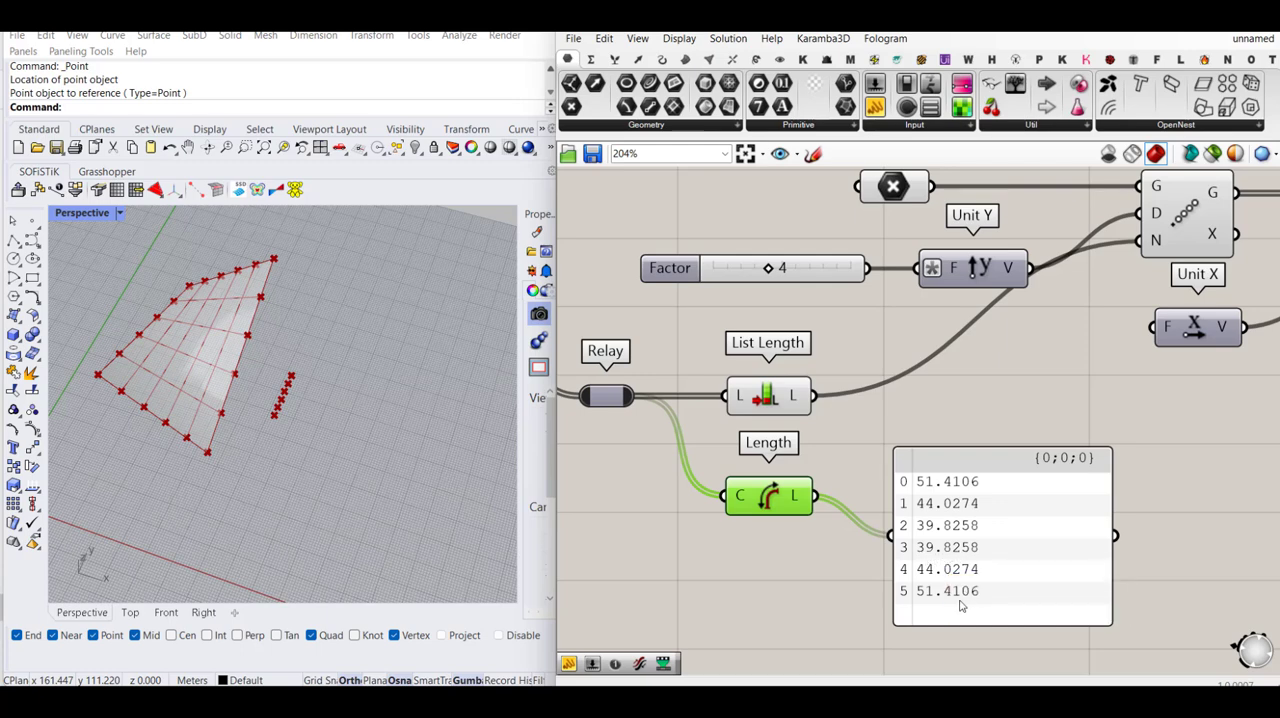
pyautogui.click(1006, 519)
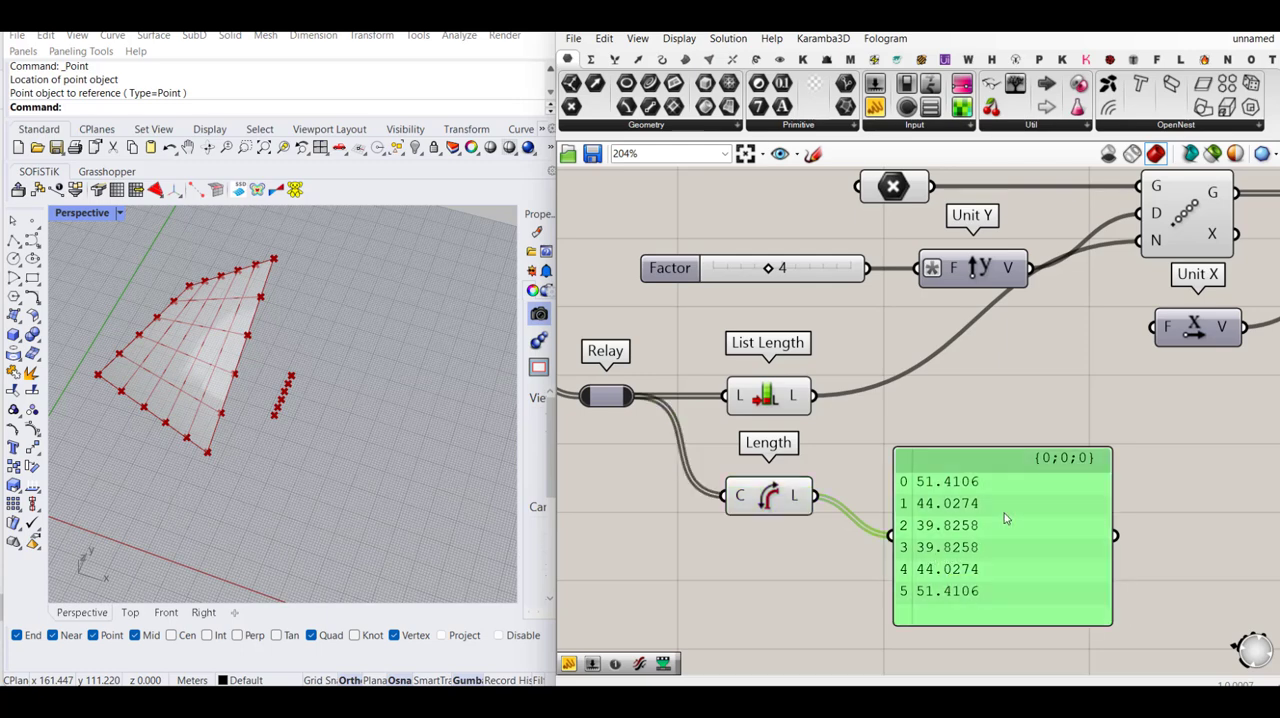
pyautogui.press('Delete')
# - Connect the Length output to Line SDL's Length input and move Unit X above the Linear Array
pyautogui.scroll(-3, 729, 480)
pyautogui.moveTo(900, 530); pyautogui.dragTo(1160, 342)
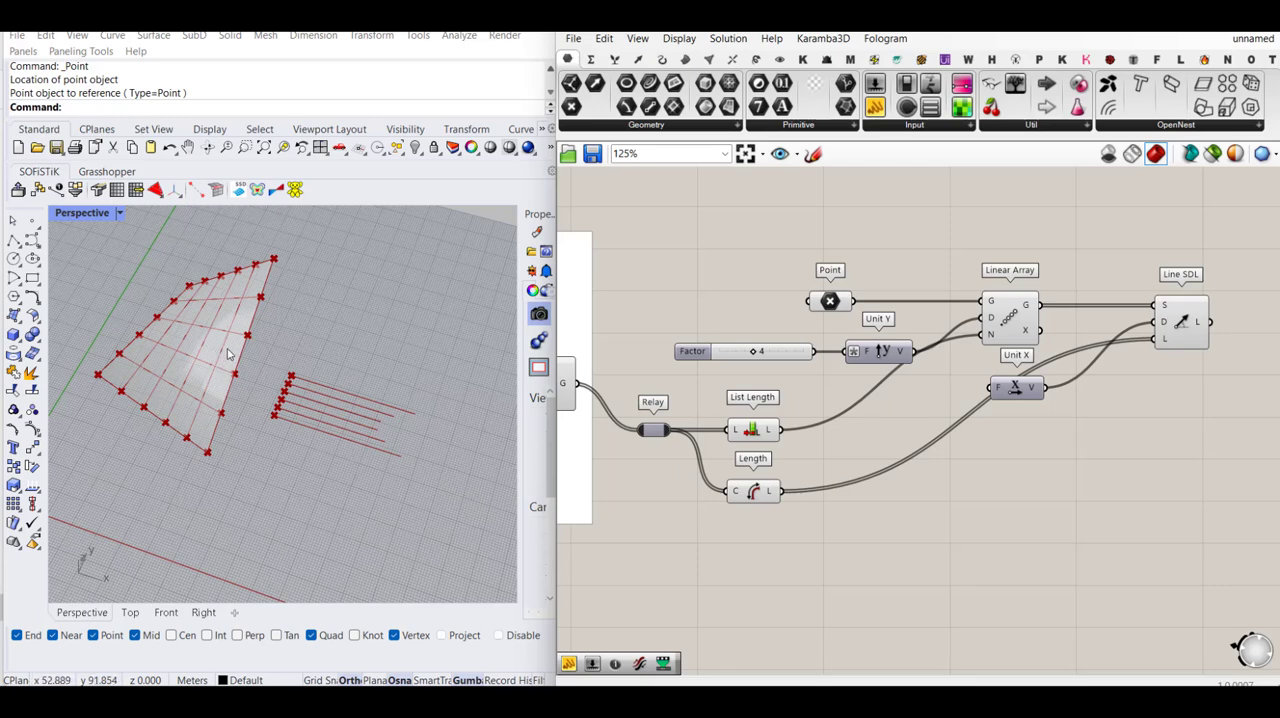
pyautogui.moveTo(1063, 397); pyautogui.dragTo(894, 430, button='right')
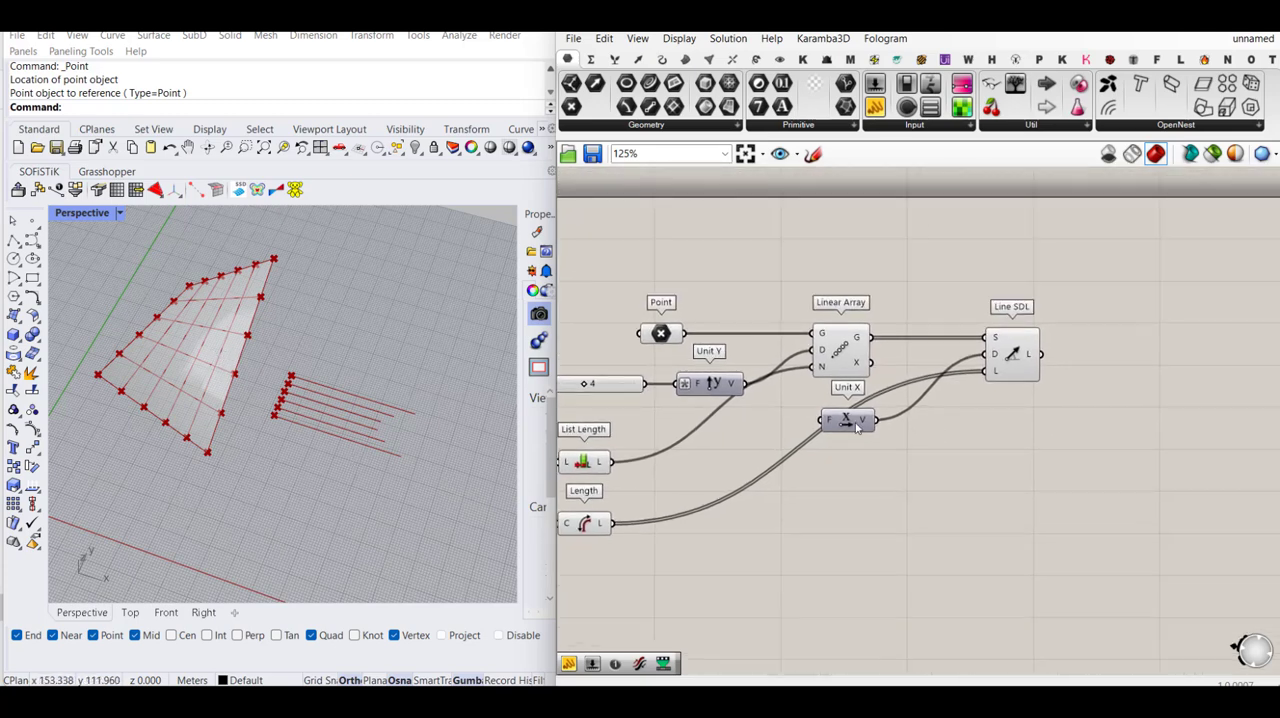
pyautogui.moveTo(856, 428); pyautogui.dragTo(850, 290)
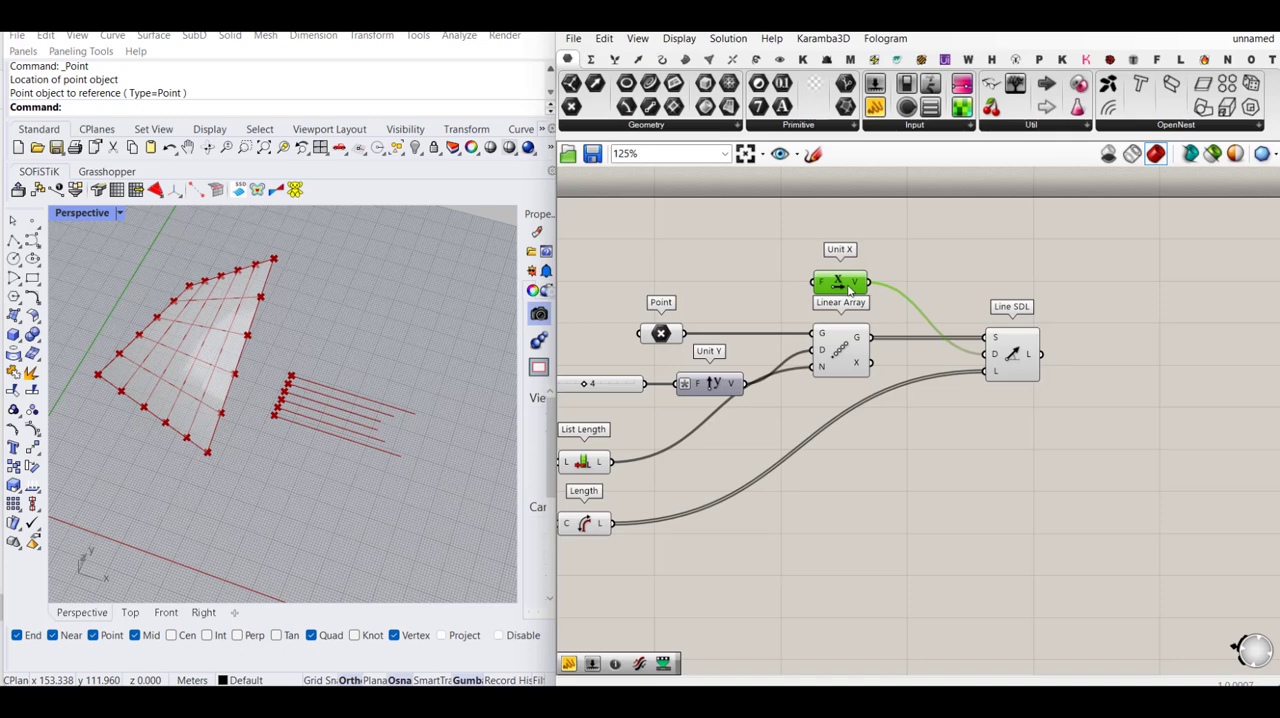
pyautogui.click(953, 271)
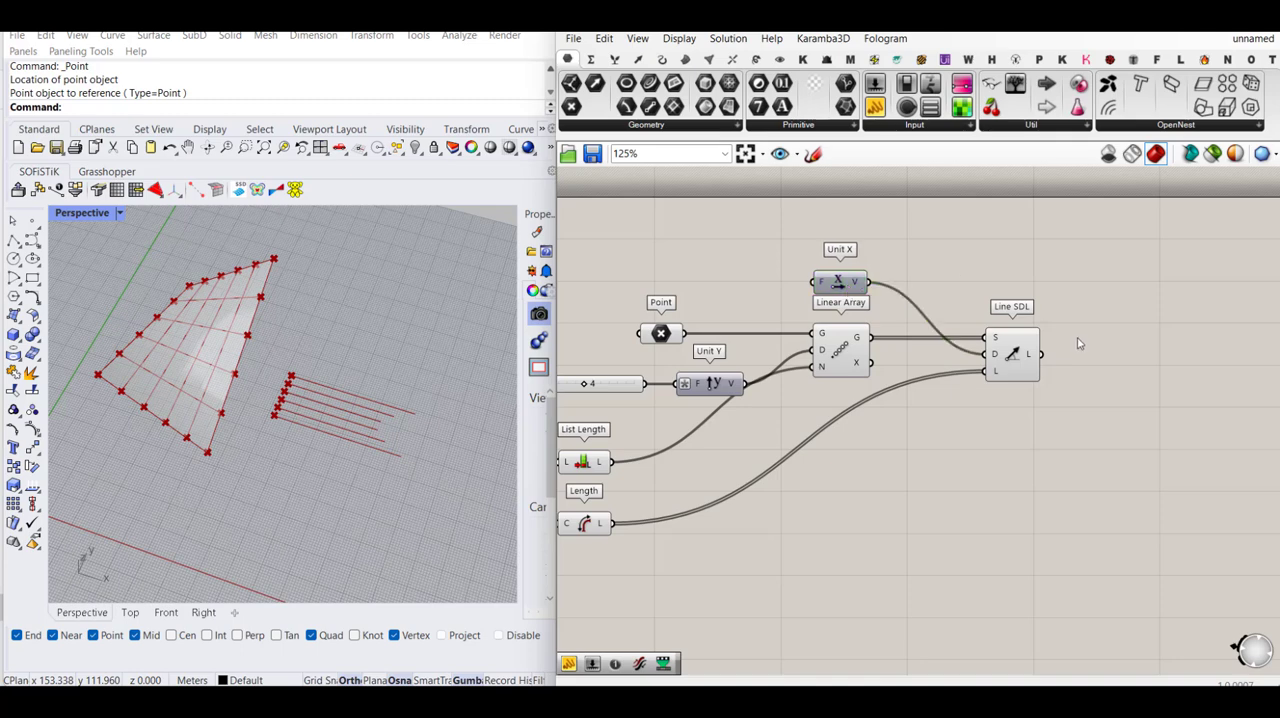
# - Add a Move component beside Line SDL and connect the Line output to its Geometry input
pyautogui.moveTo(1121, 363); pyautogui.dragTo(1070, 378, button='right')
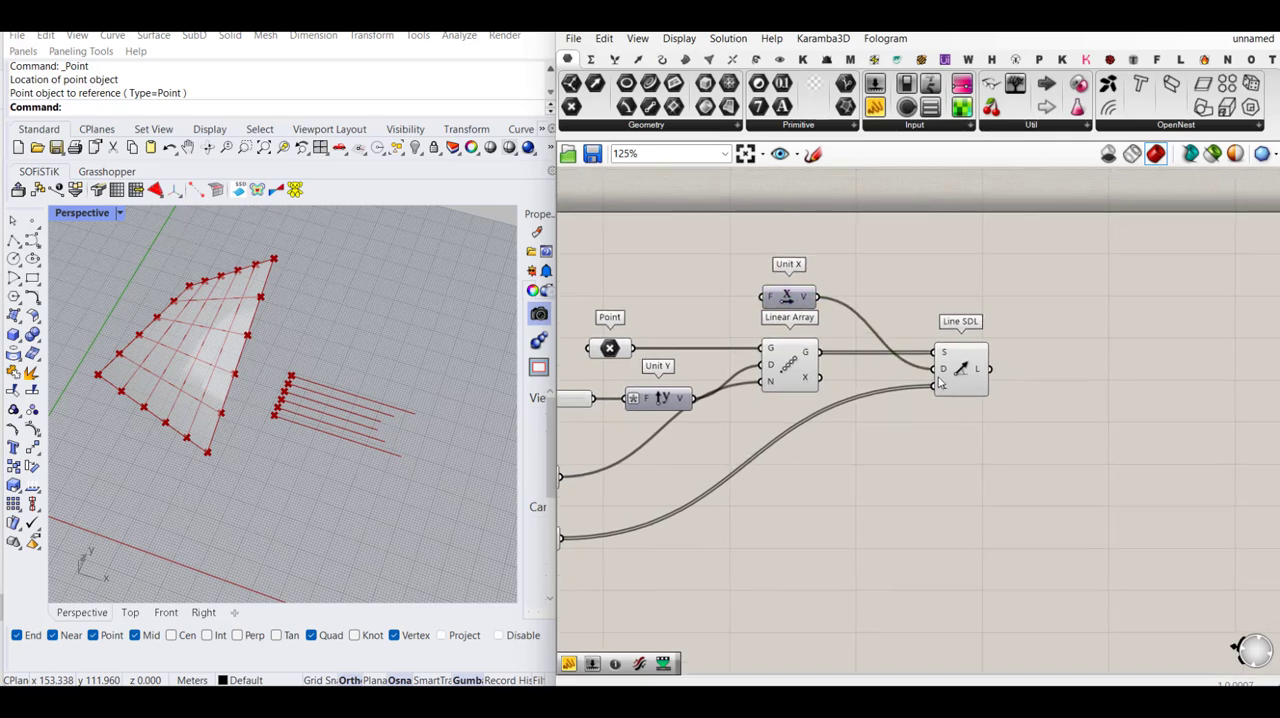
pyautogui.click(960, 374)
pyautogui.click(1084, 385)
pyautogui.doubleClick(1093, 384)
pyautogui.write('move')
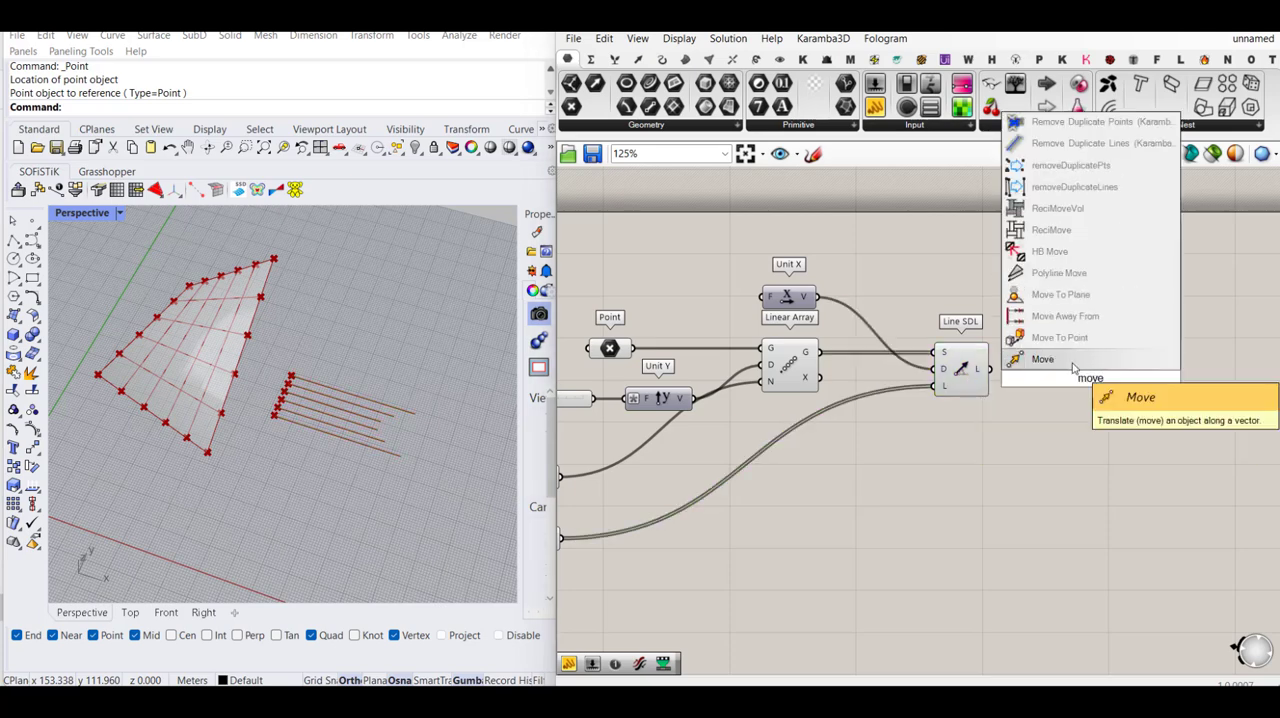
pyautogui.click(1040, 358)
pyautogui.scroll(1, 1037, 369)
pyautogui.scroll(2, 1037, 369)
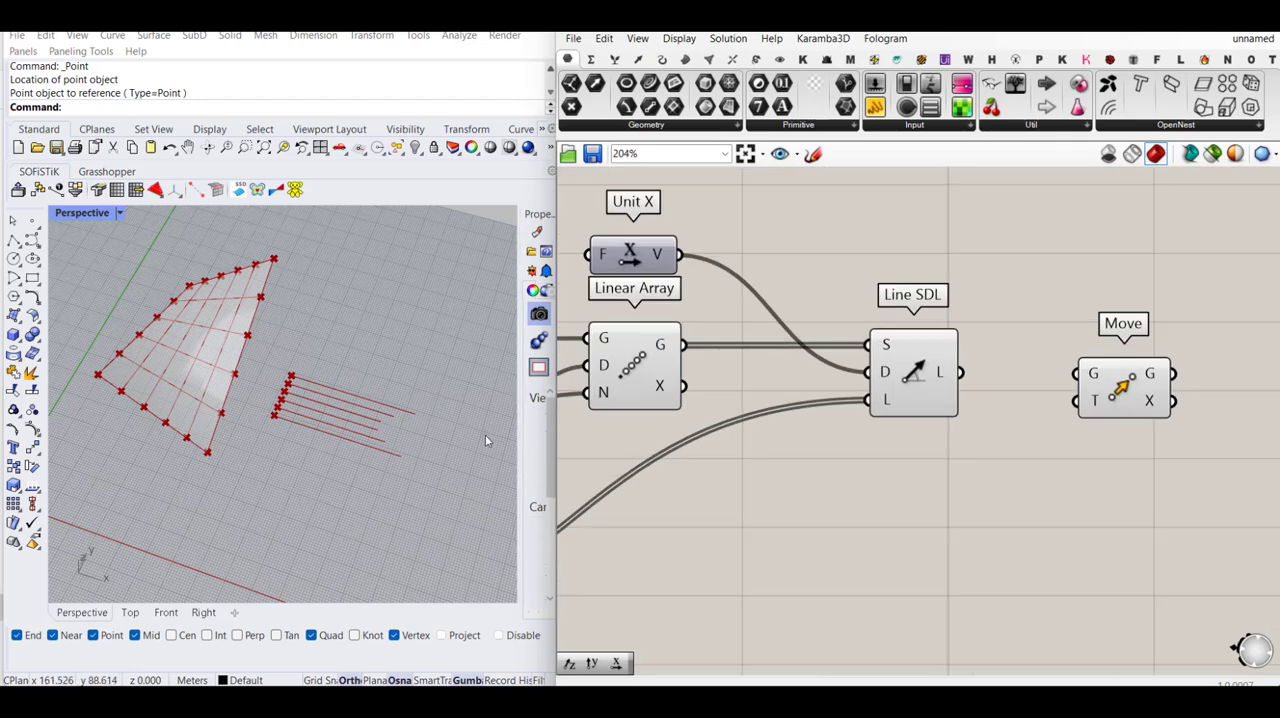
pyautogui.scroll(4, 348, 398)
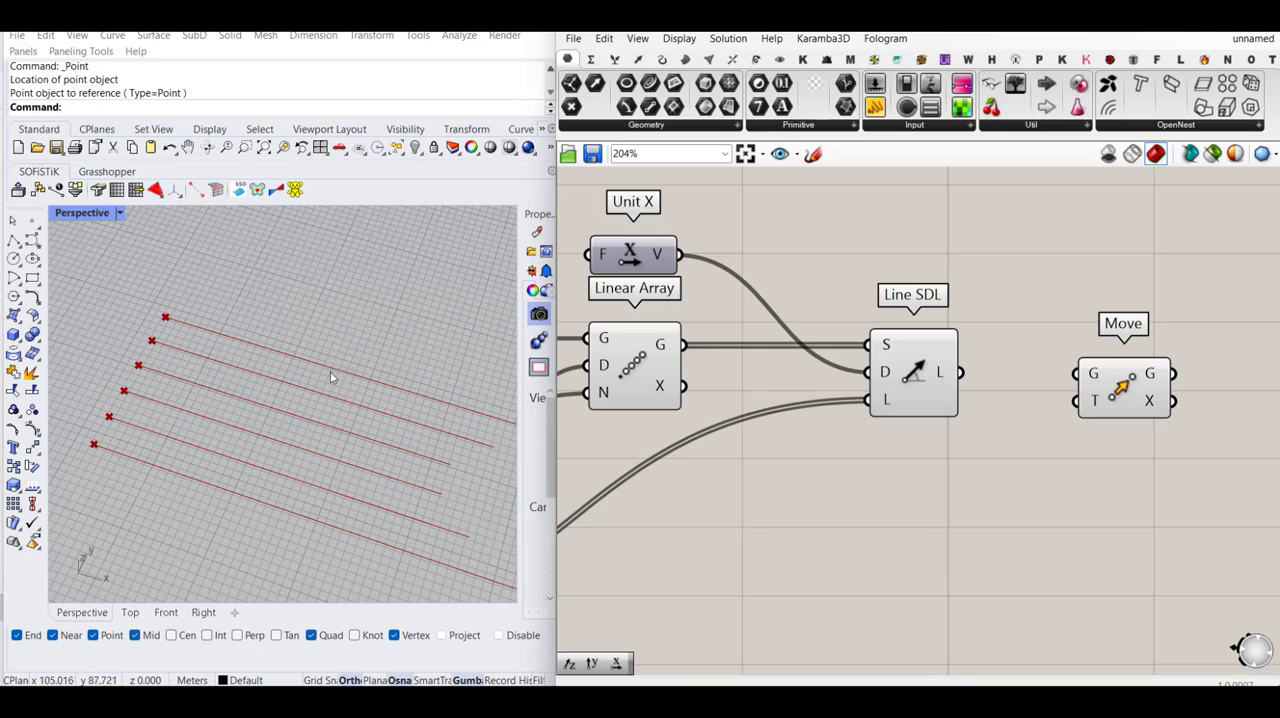
pyautogui.moveTo(1091, 385); pyautogui.dragTo(961, 372)
pyautogui.scroll(-2, 960, 355)
pyautogui.moveTo(1075, 376); pyautogui.dragTo(1138, 345)
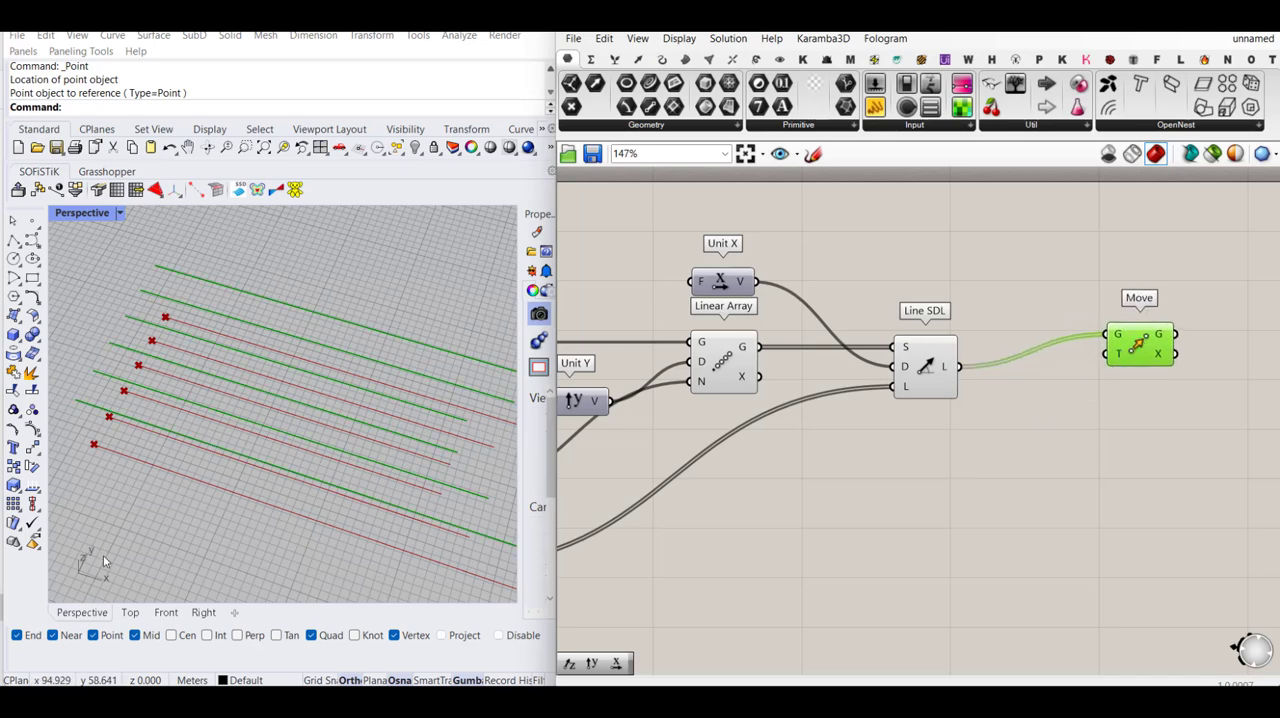
# - Add a second Unit Y vector below Line SDL and connect it to Move's T input
pyautogui.doubleClick(1040, 397)
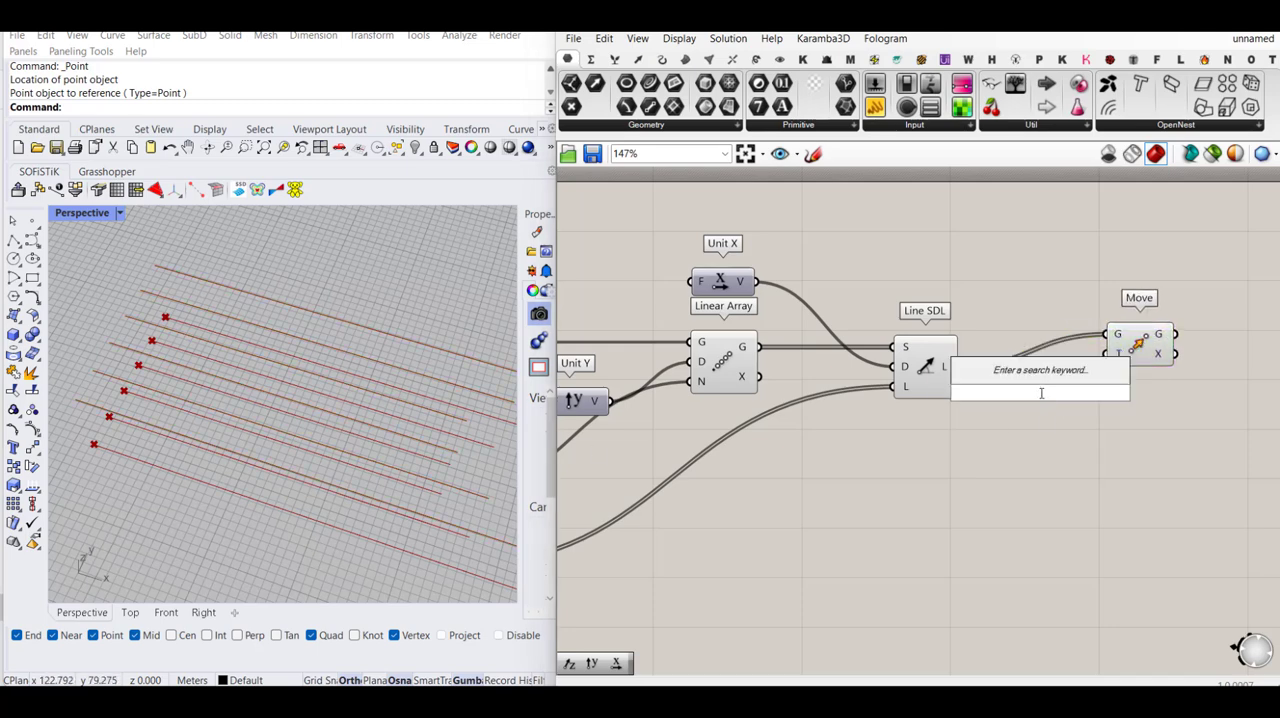
pyautogui.write('y')
pyautogui.click(1000, 373)
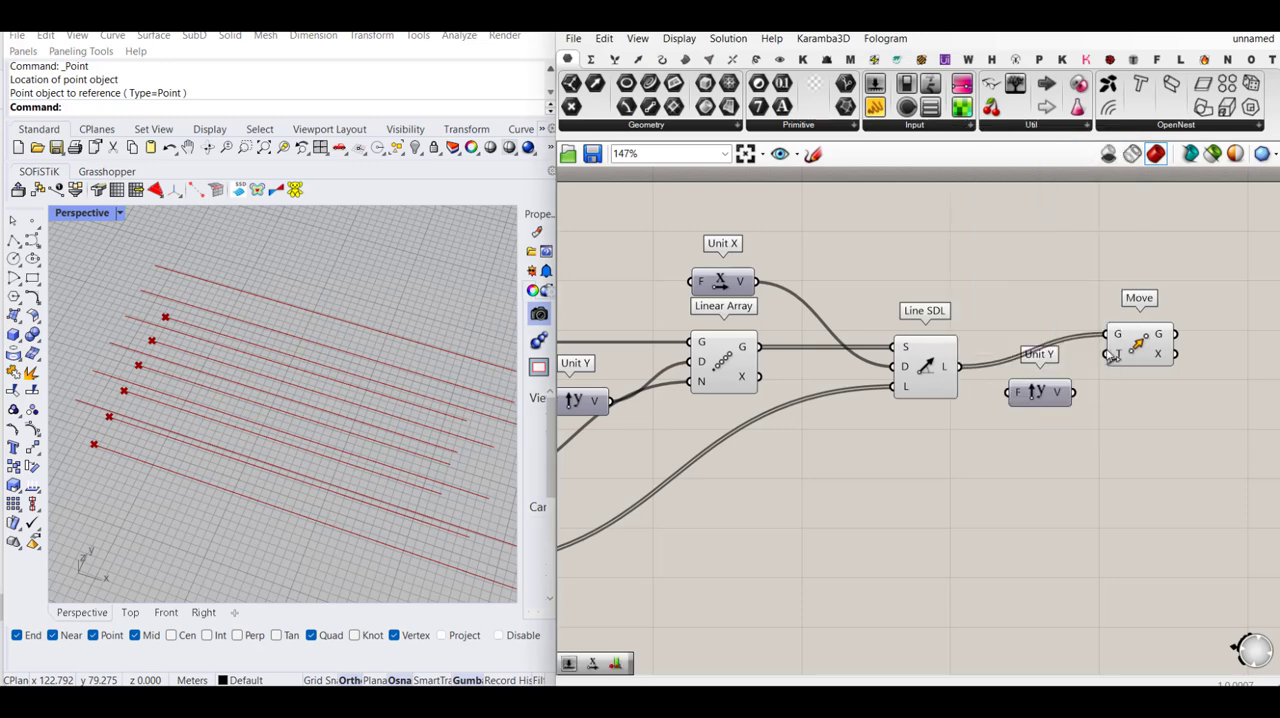
pyautogui.moveTo(1106, 353); pyautogui.dragTo(1071, 427)
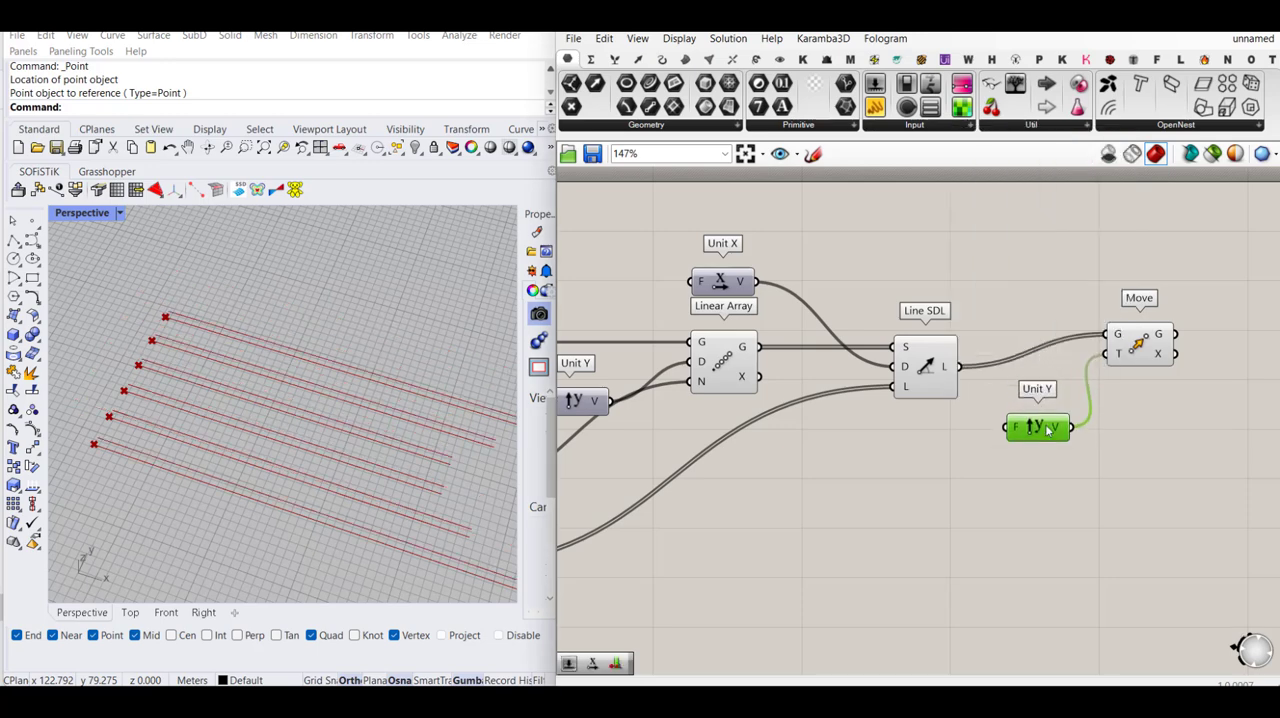
# - Create a number slider with value 0.5 and connect it to the Factor input of the new Unit Y
pyautogui.doubleClick(961, 444)
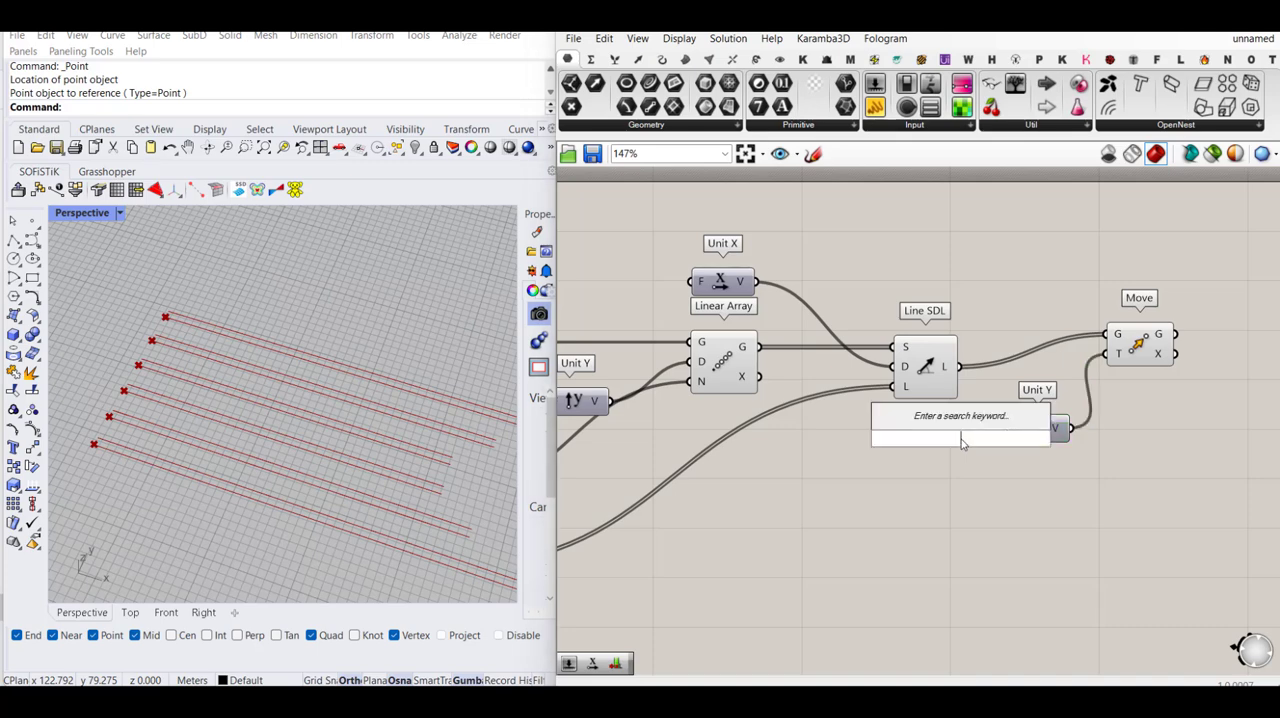
pyautogui.write('0.5')
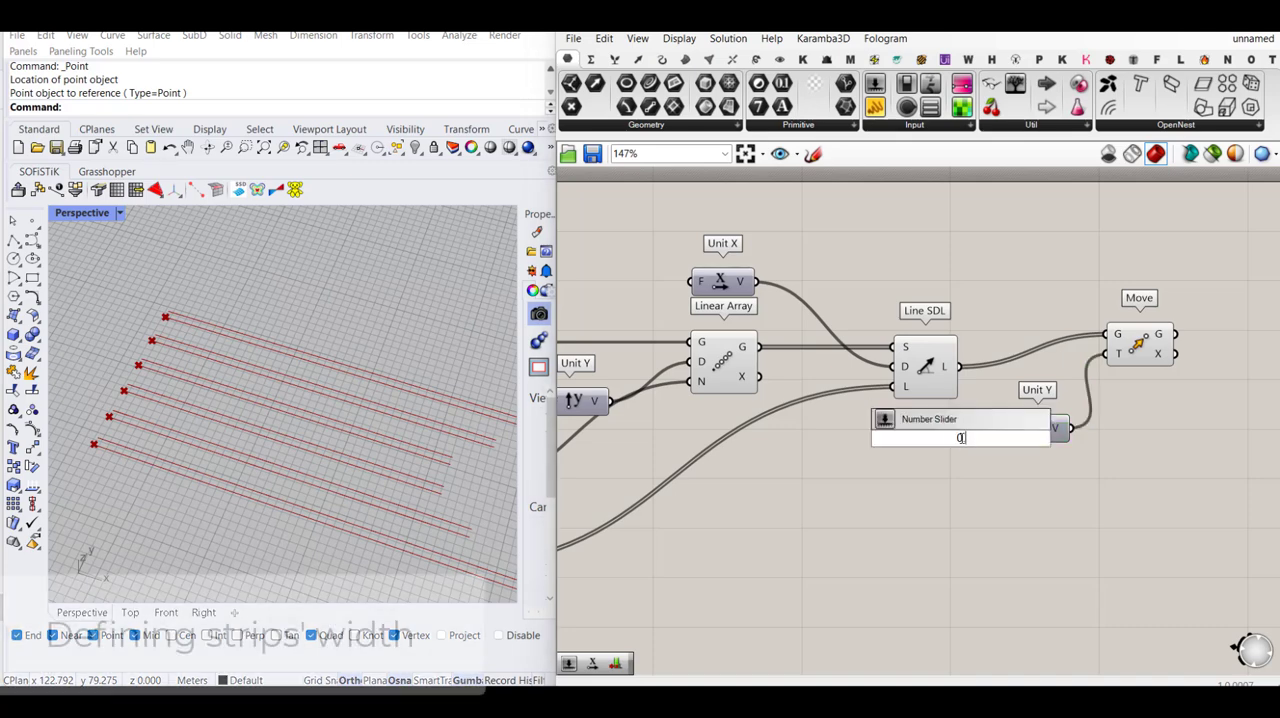
pyautogui.press('Return')
pyautogui.moveTo(946, 437)
pyautogui.mouseDown()
pyautogui.moveTo(978, 435)
pyautogui.moveTo(949, 428)
pyautogui.mouseUp()
# - Duplicate the Move component below the original with its connections and give the copy's T input the expression -x
pyautogui.click(1152, 342)
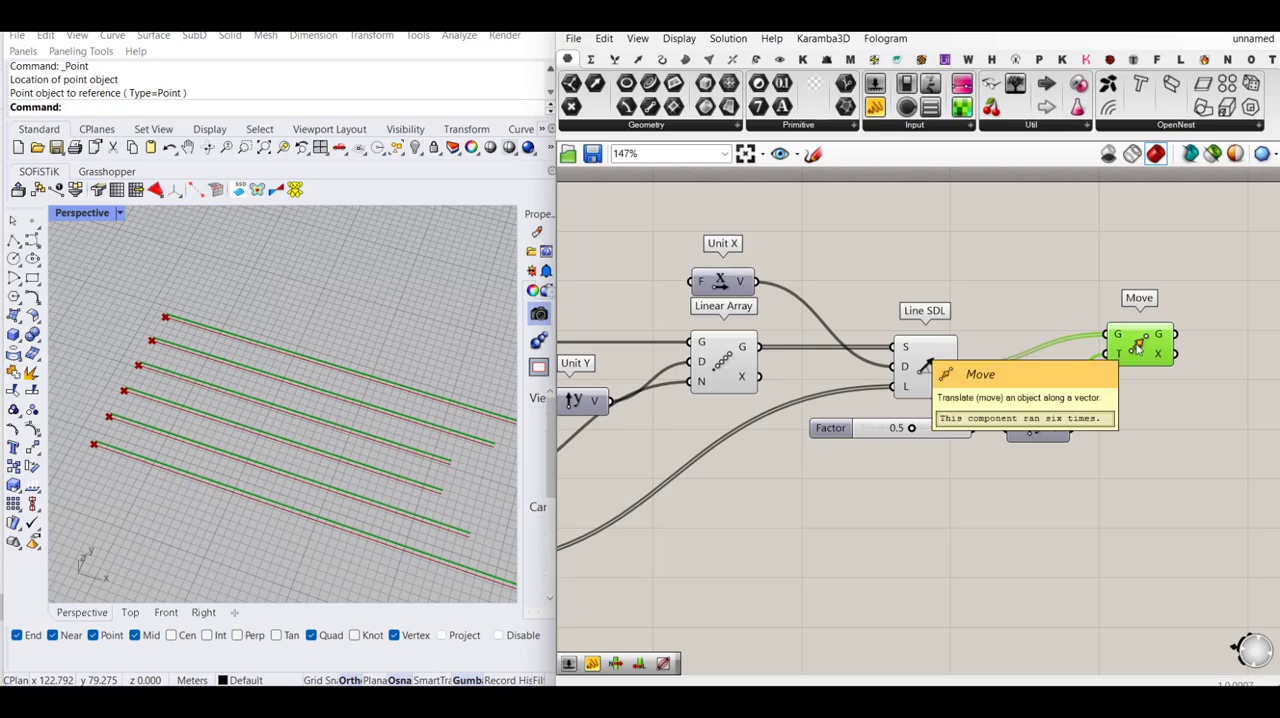
pyautogui.keyDown('alt'); pyautogui.moveTo(1138, 345); pyautogui.dragTo(1148, 485); pyautogui.keyUp('alt')
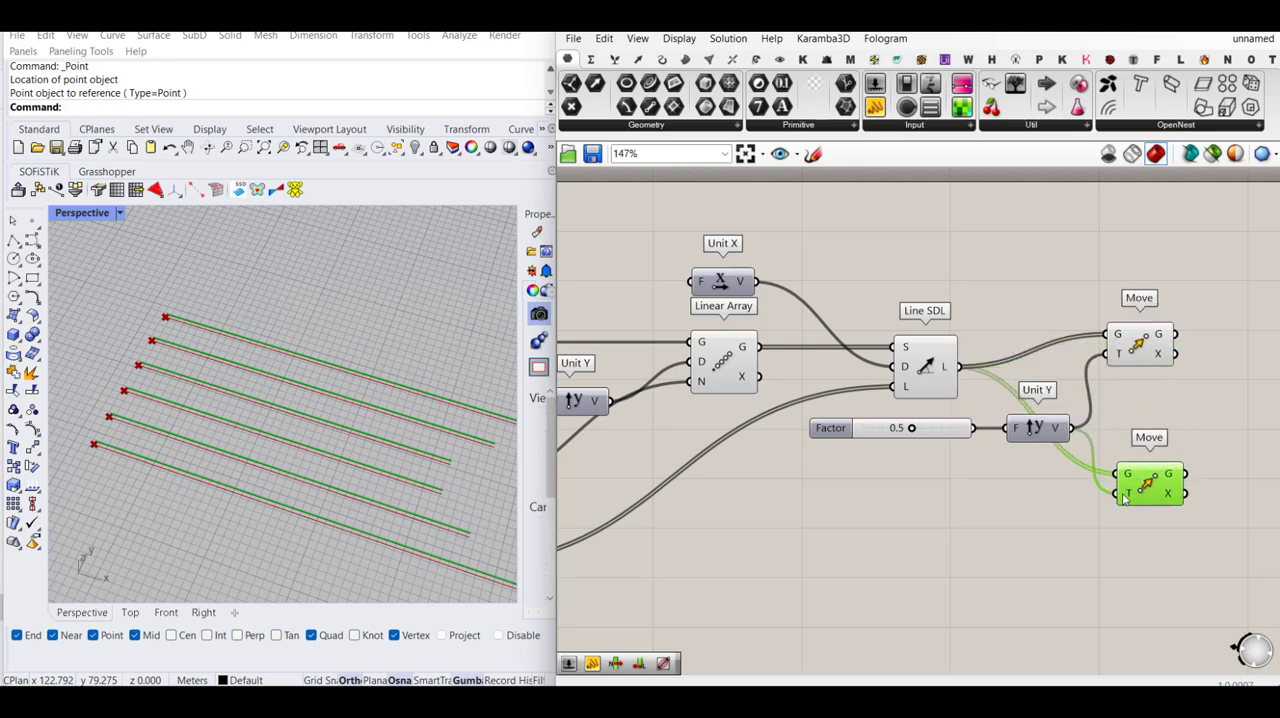
pyautogui.rightClick(1124, 498)
pyautogui.moveTo(1150, 541)
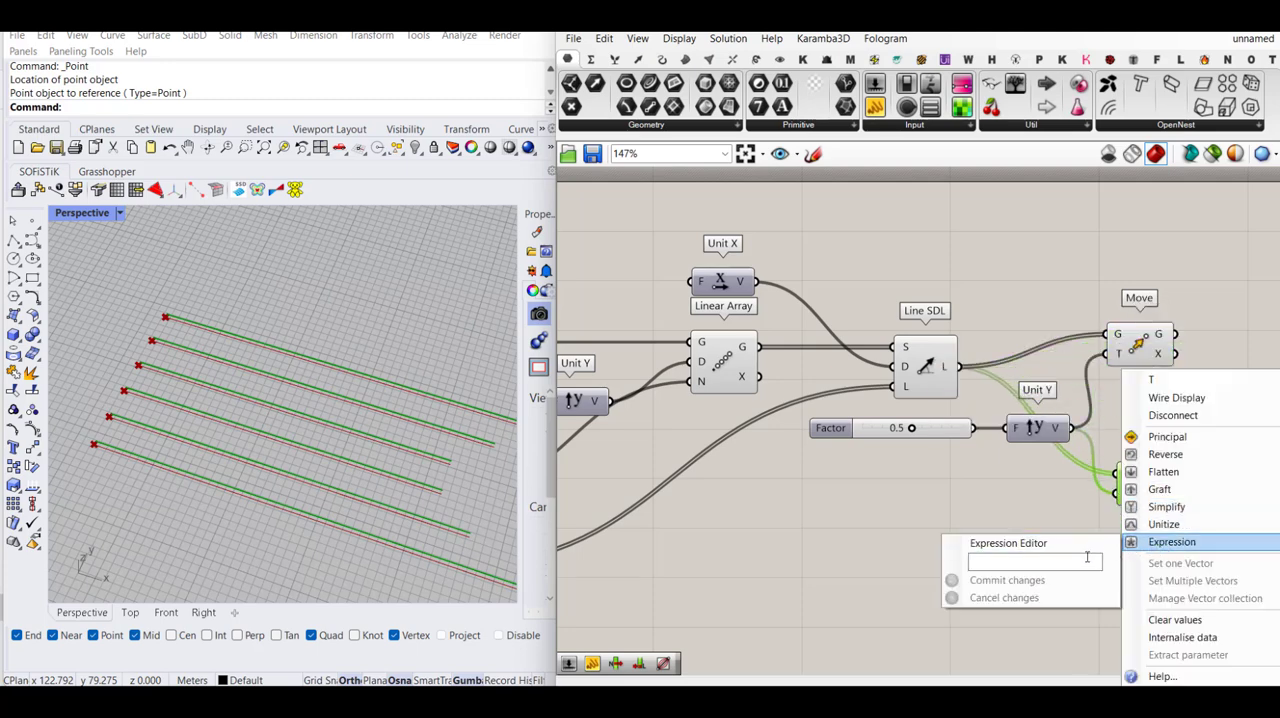
pyautogui.click(1087, 558)
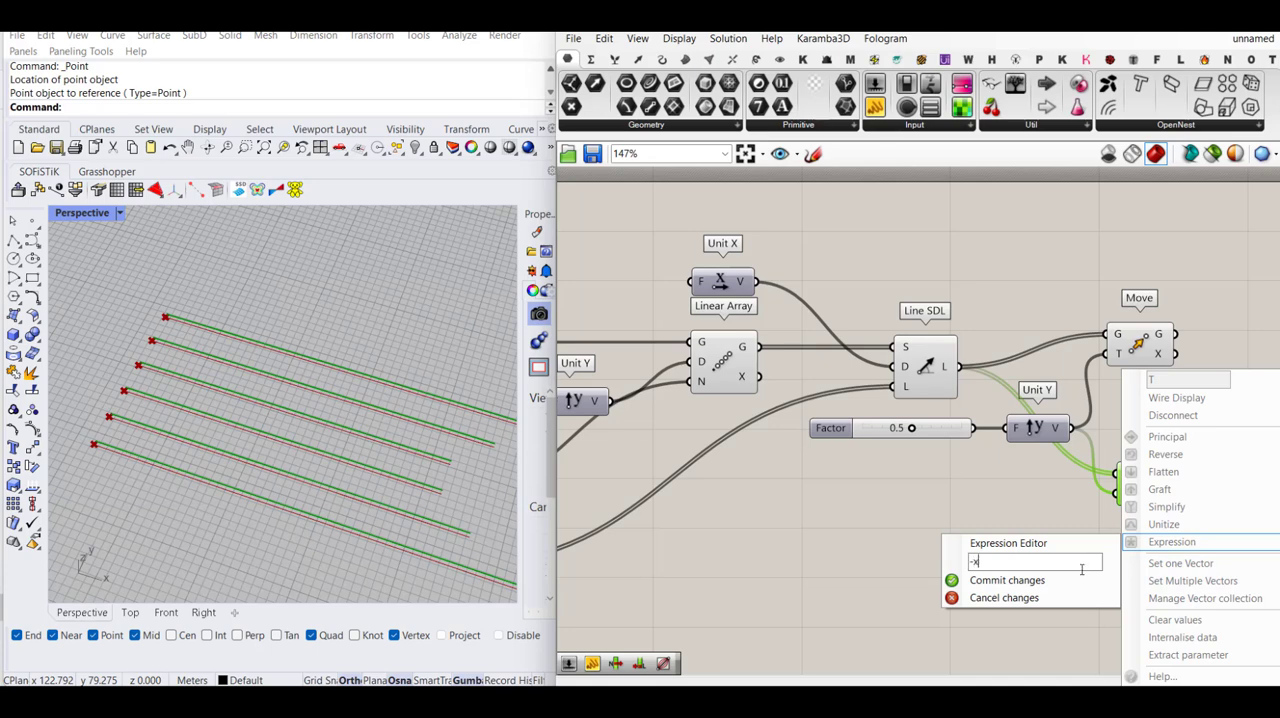
pyautogui.write('-x')
pyautogui.click(1080, 580)
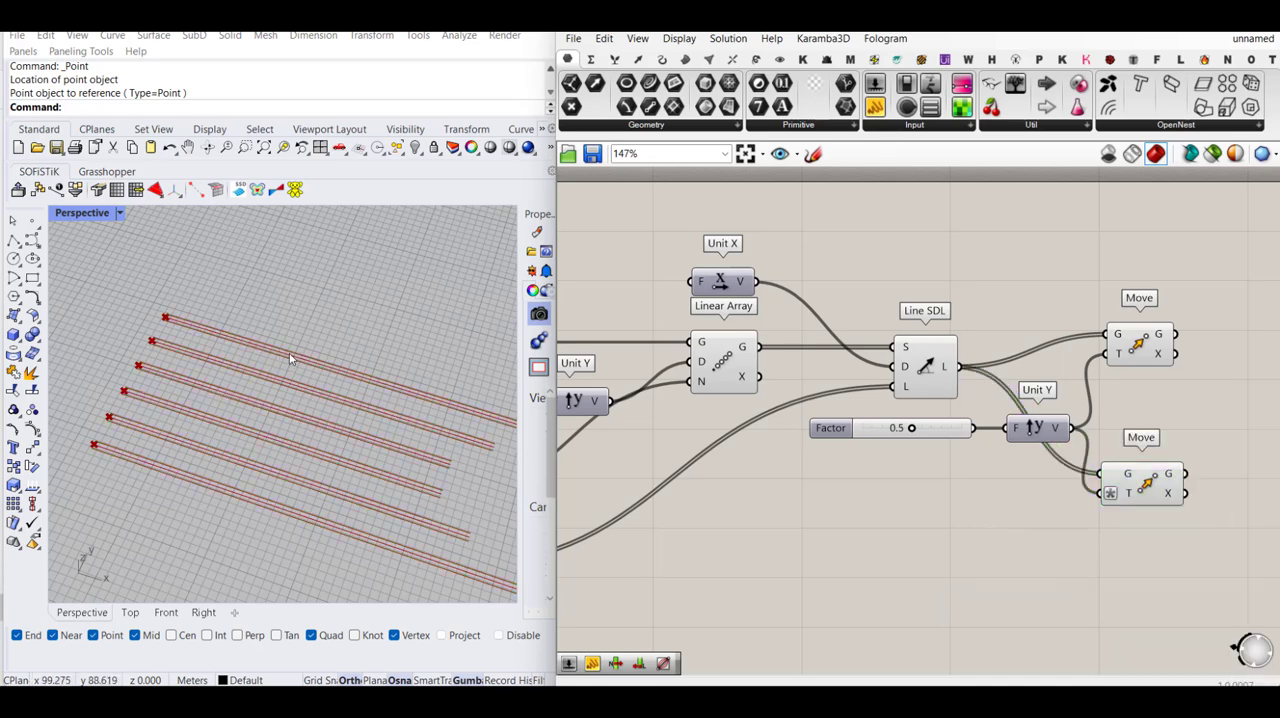
pyautogui.scroll(8, 290, 359)
pyautogui.scroll(-8, 280, 365)
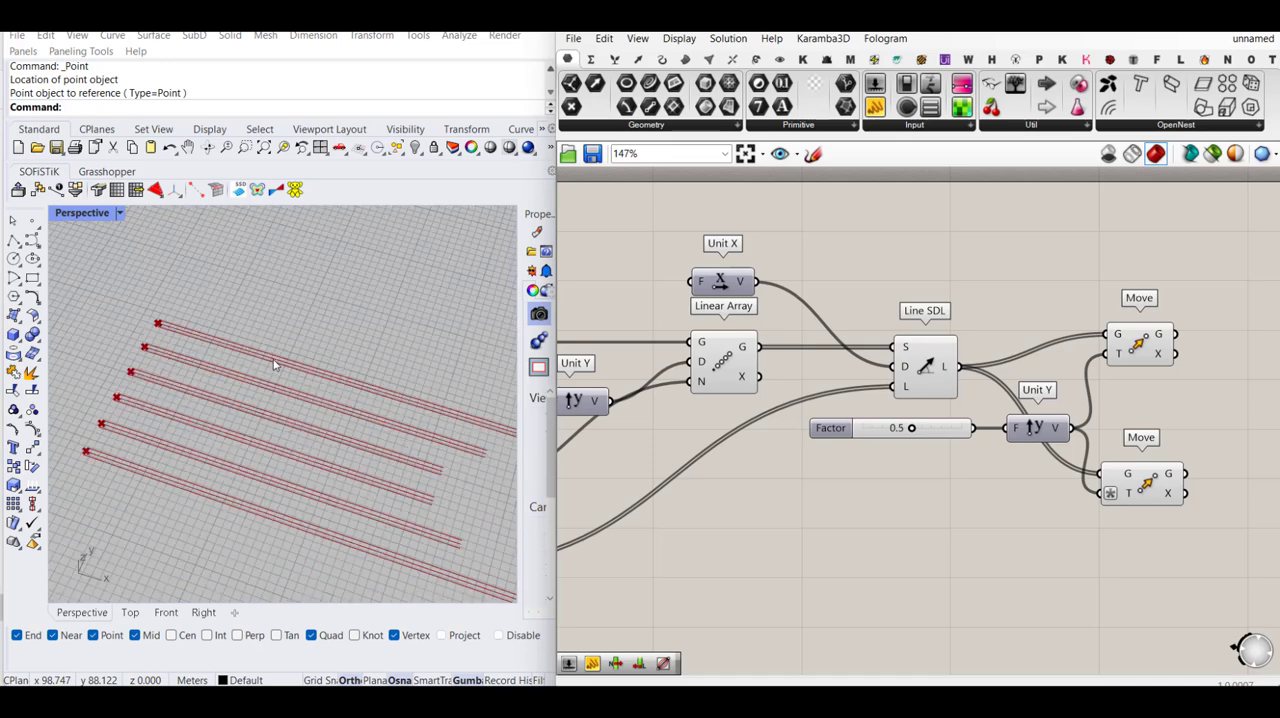
# - Add a Loft component to the canvas beside the two Move components
pyautogui.scroll(-2, 192, 383)
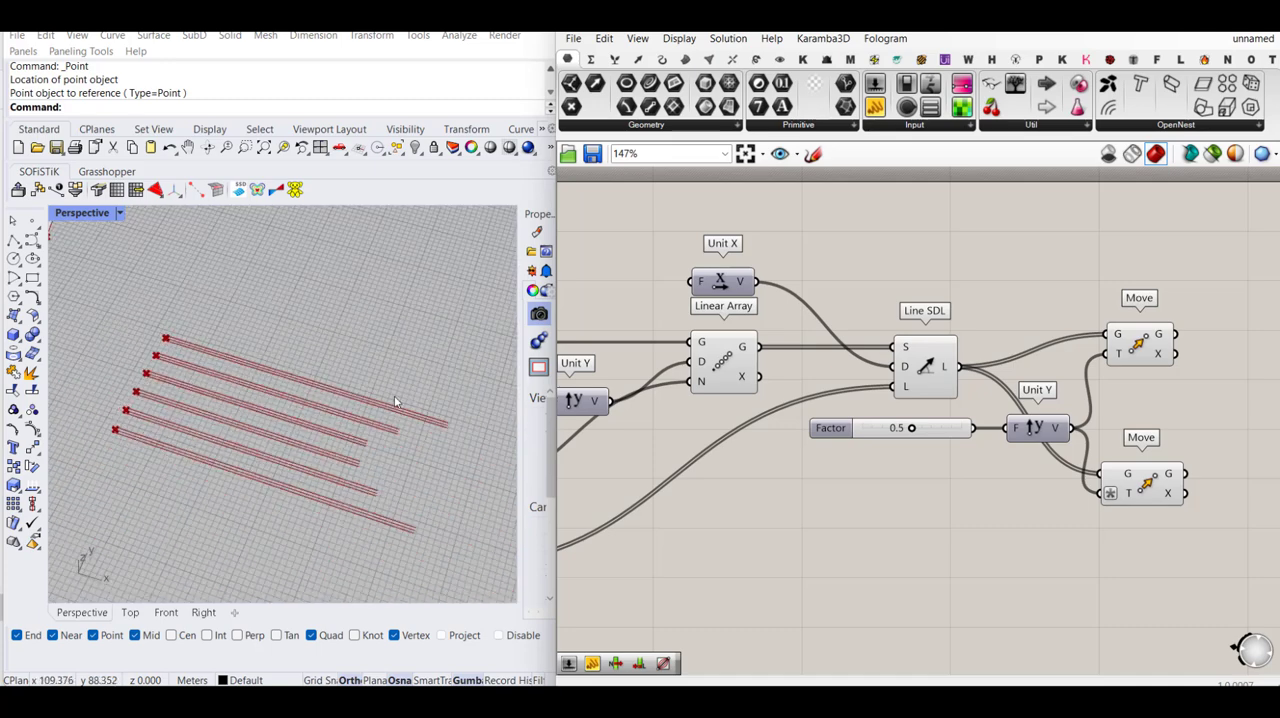
pyautogui.scroll(3, 395, 401)
pyautogui.scroll(-4, 325, 403)
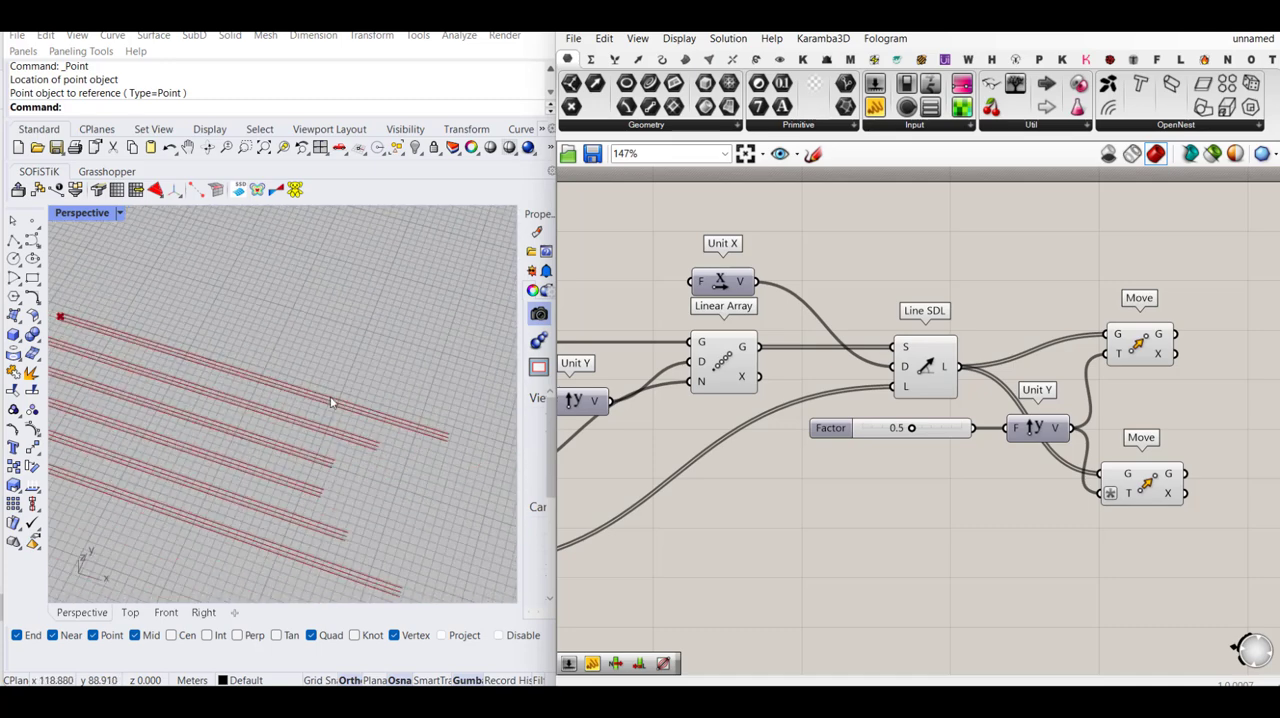
pyautogui.moveTo(1263, 404); pyautogui.dragTo(1143, 404, button='right')
pyautogui.doubleClick(1174, 409)
pyautogui.write('loft')
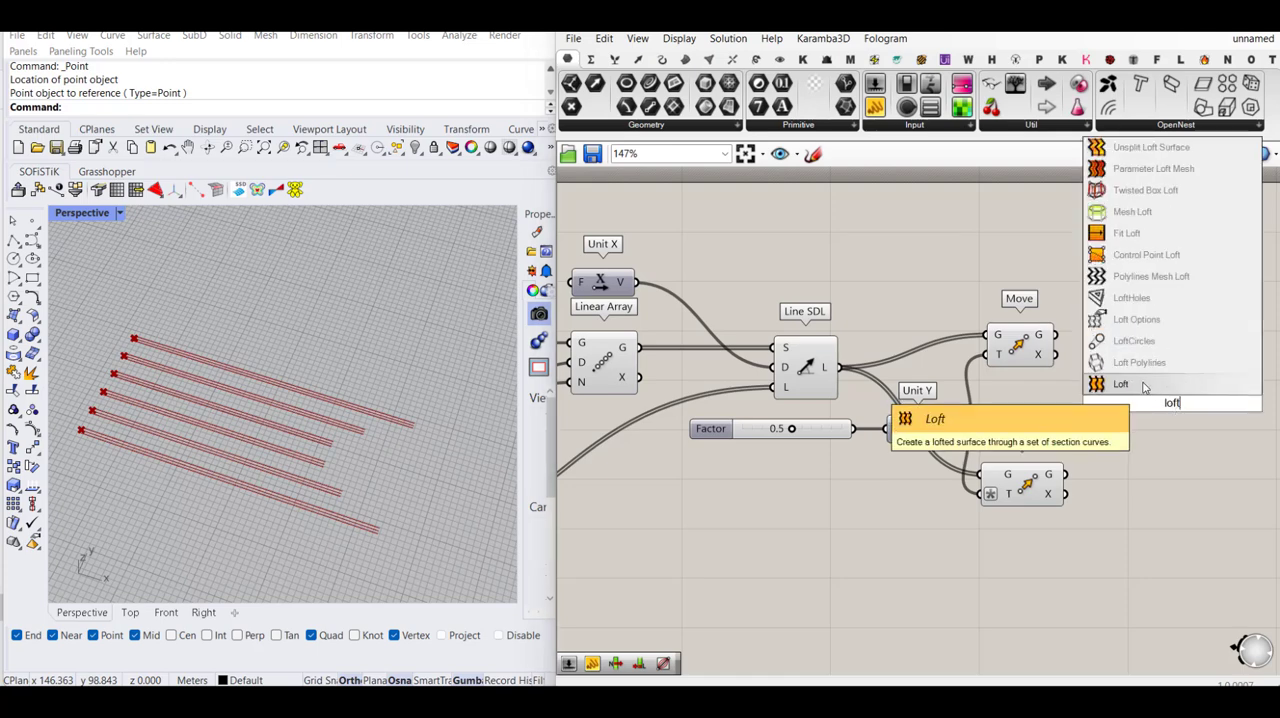
pyautogui.click(1145, 387)
pyautogui.moveTo(1062, 347); pyautogui.dragTo(1003, 335, button='right')
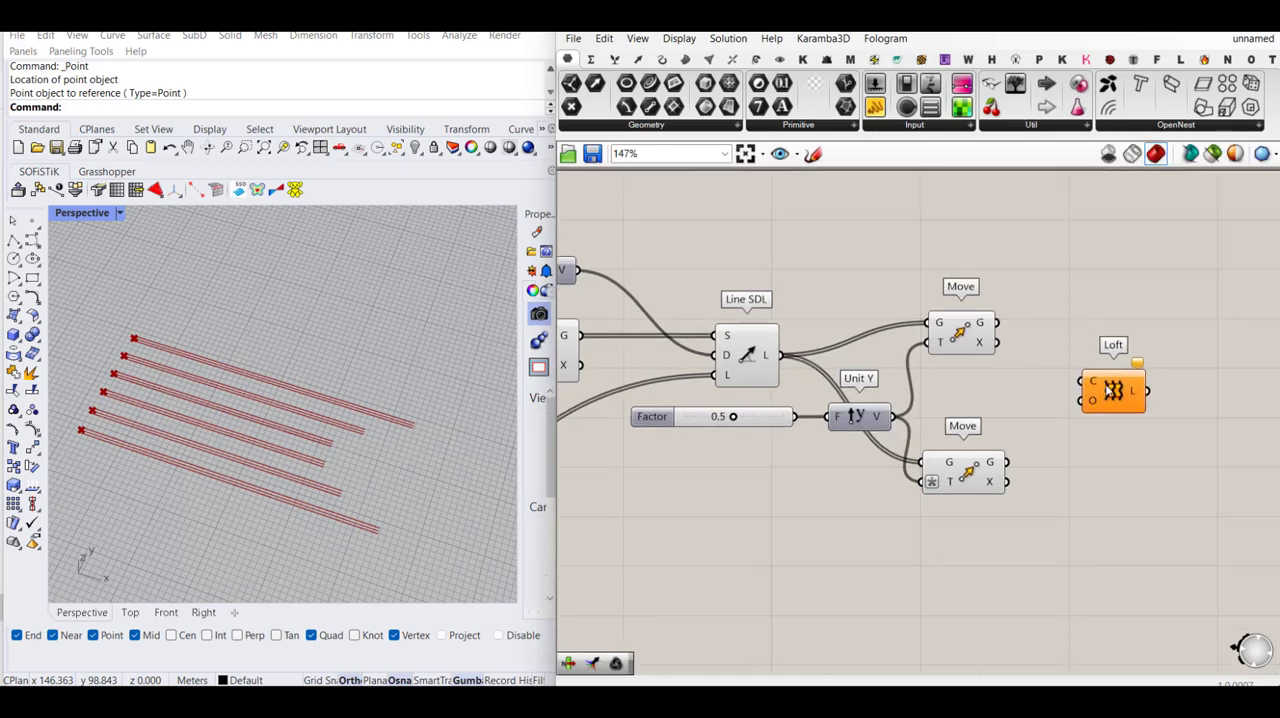
# - Try feeding the geometry outputs of both Move components directly into Loft's Curves input, and disconnect them again
pyautogui.moveTo(999, 325); pyautogui.dragTo(1120, 389)
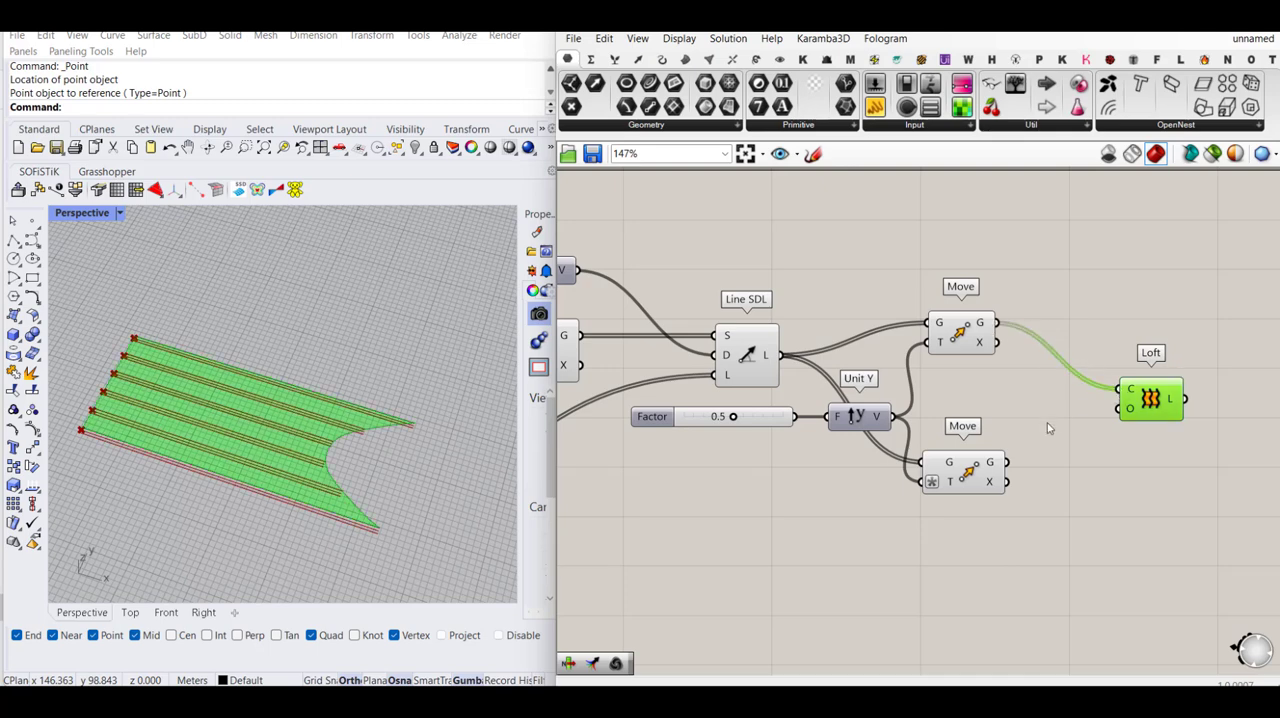
pyautogui.moveTo(1008, 463); pyautogui.dragTo(1120, 389)
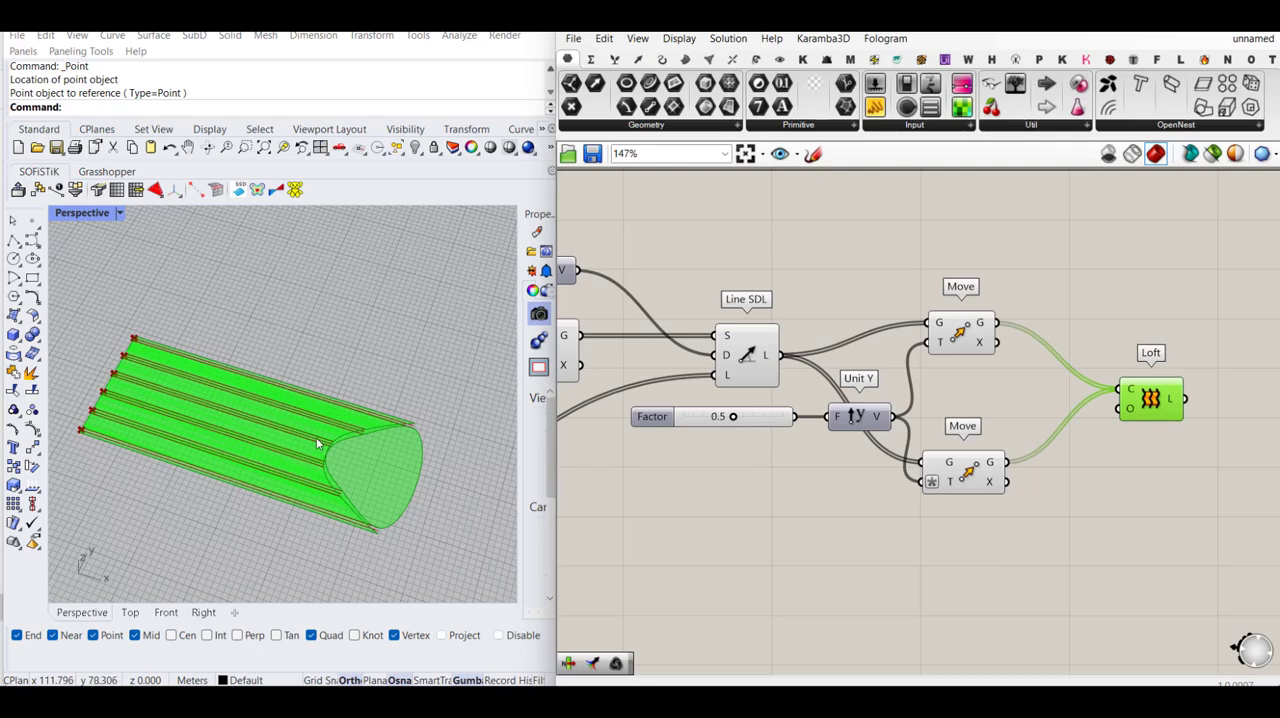
pyautogui.rightClick(1130, 388)
pyautogui.moveTo(1180, 433)
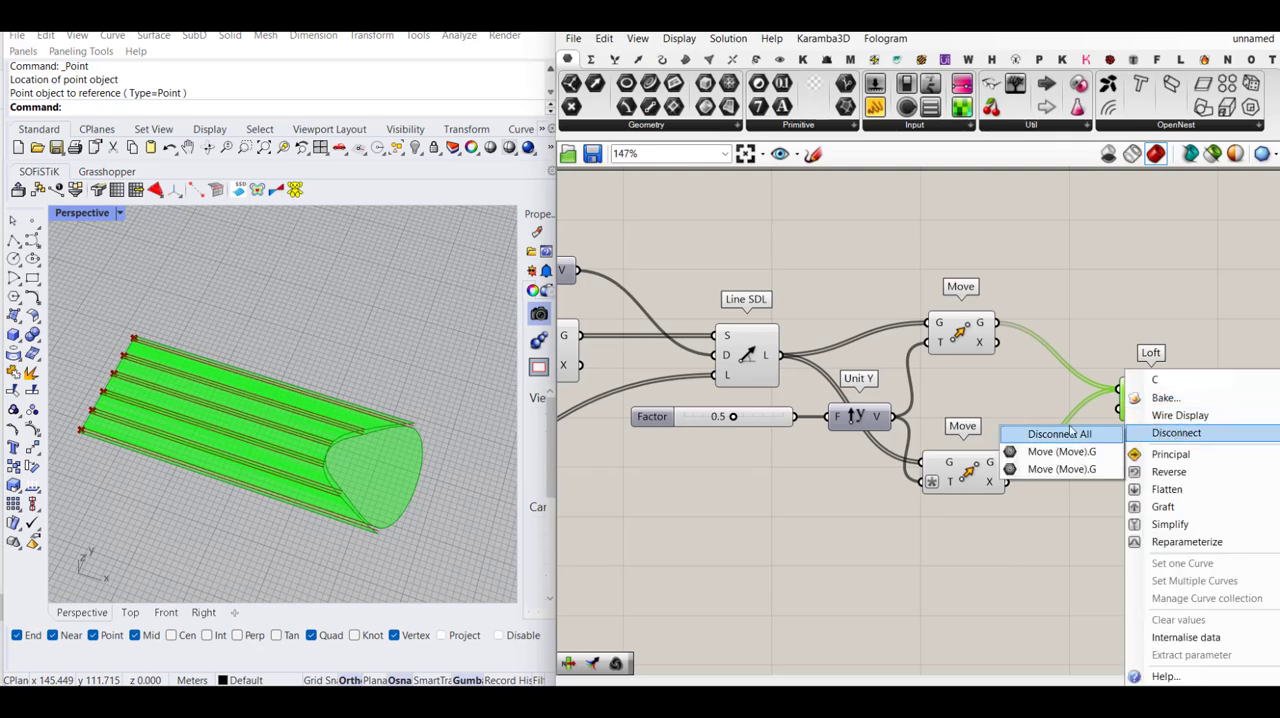
pyautogui.click(1070, 433)
# - Add a Weave component between the Moves and Loft, connecting the upper Move's geometry to stream 0 and the lower one's to stream 1
pyautogui.moveTo(1148, 399); pyautogui.dragTo(1224, 398)
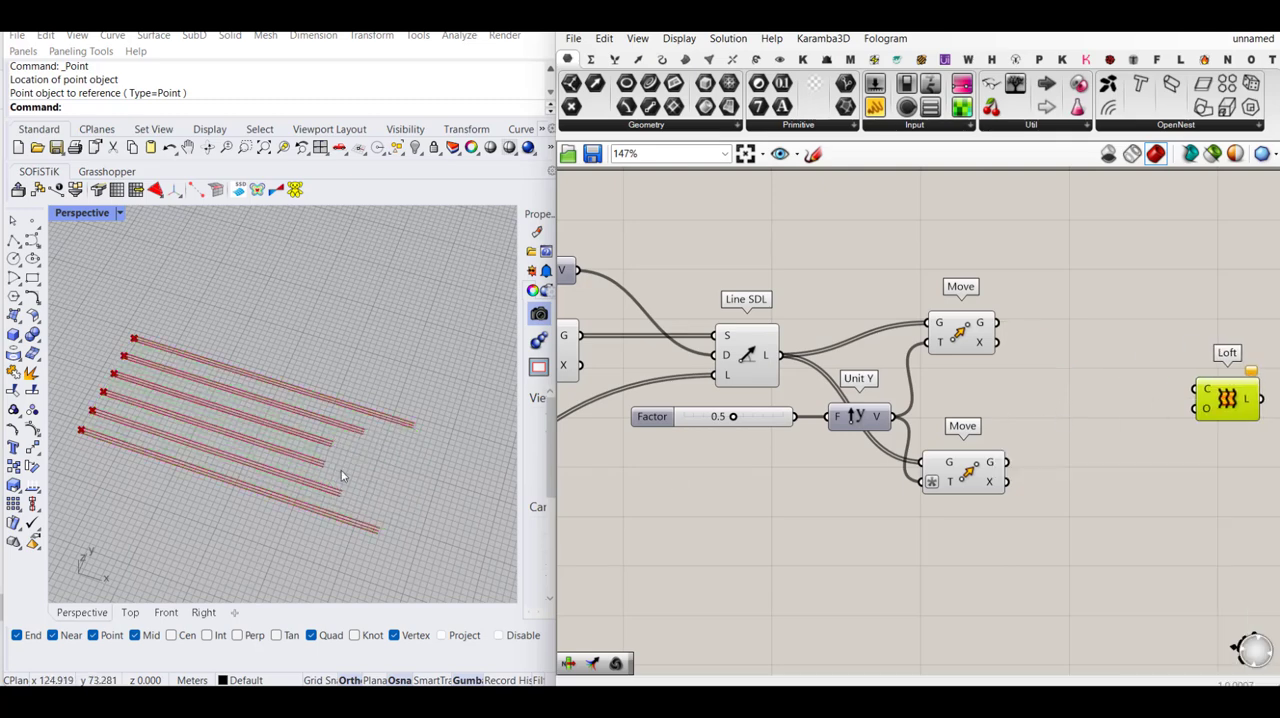
pyautogui.scroll(3, 403, 428)
pyautogui.scroll(2, 403, 428)
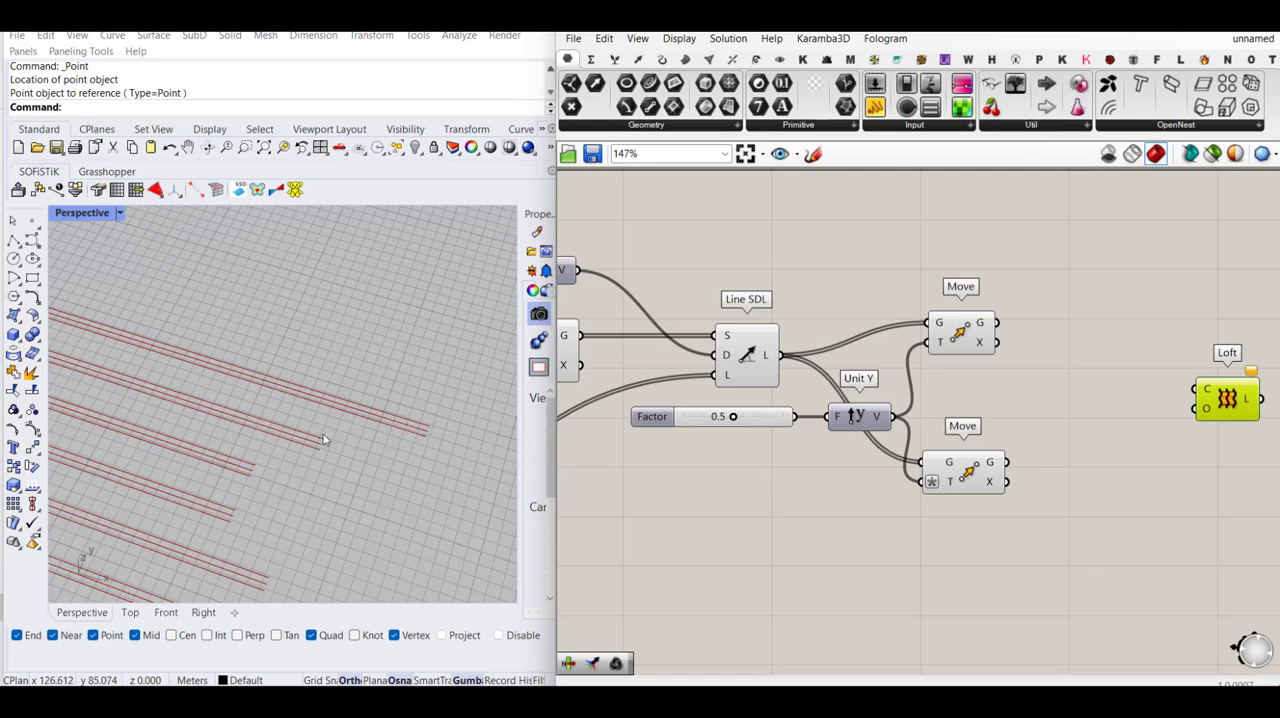
pyautogui.scroll(-1, 314, 437)
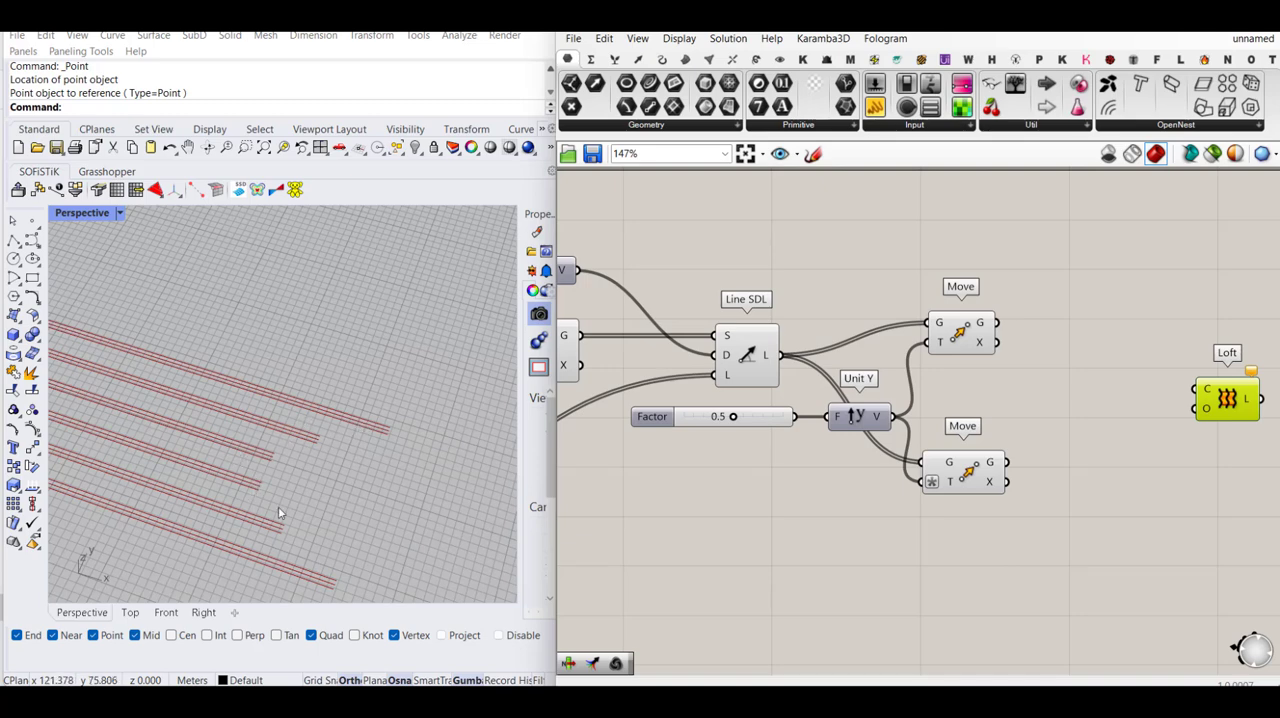
pyautogui.doubleClick(1063, 395)
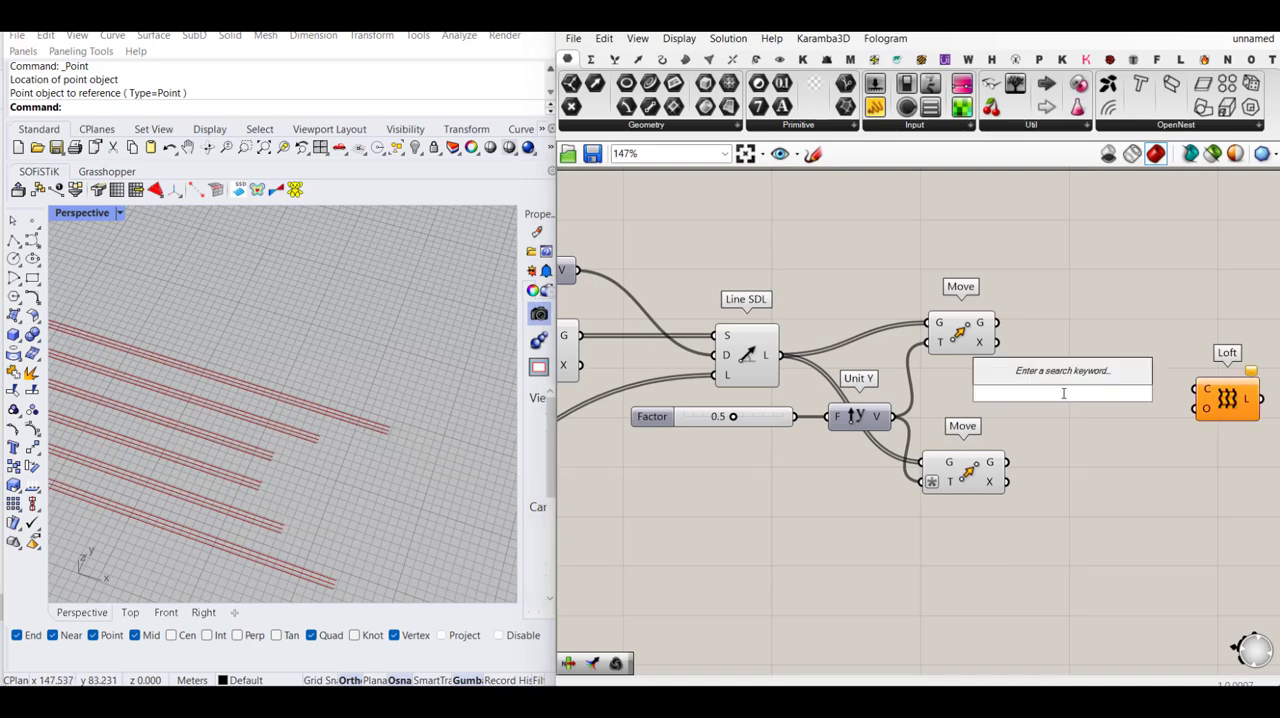
pyautogui.write('wea')
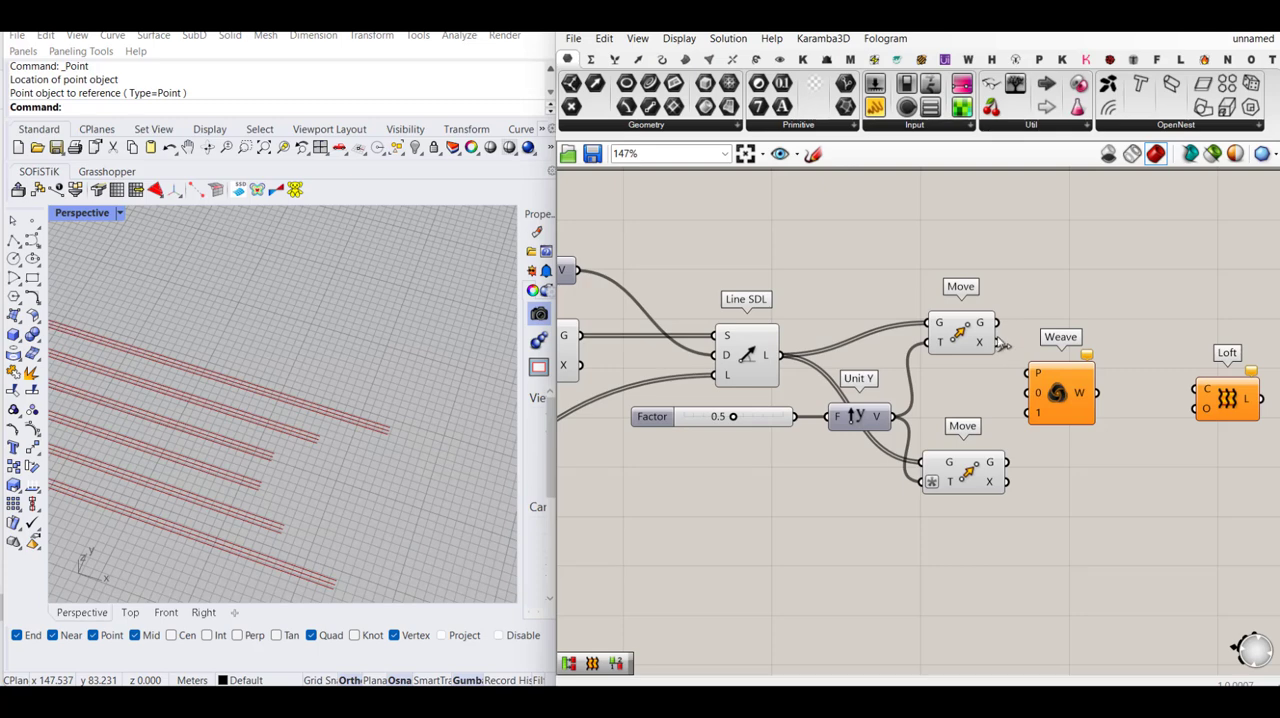
pyautogui.moveTo(997, 322); pyautogui.dragTo(1022, 398)
pyautogui.click(962, 337)
pyautogui.click(966, 474)
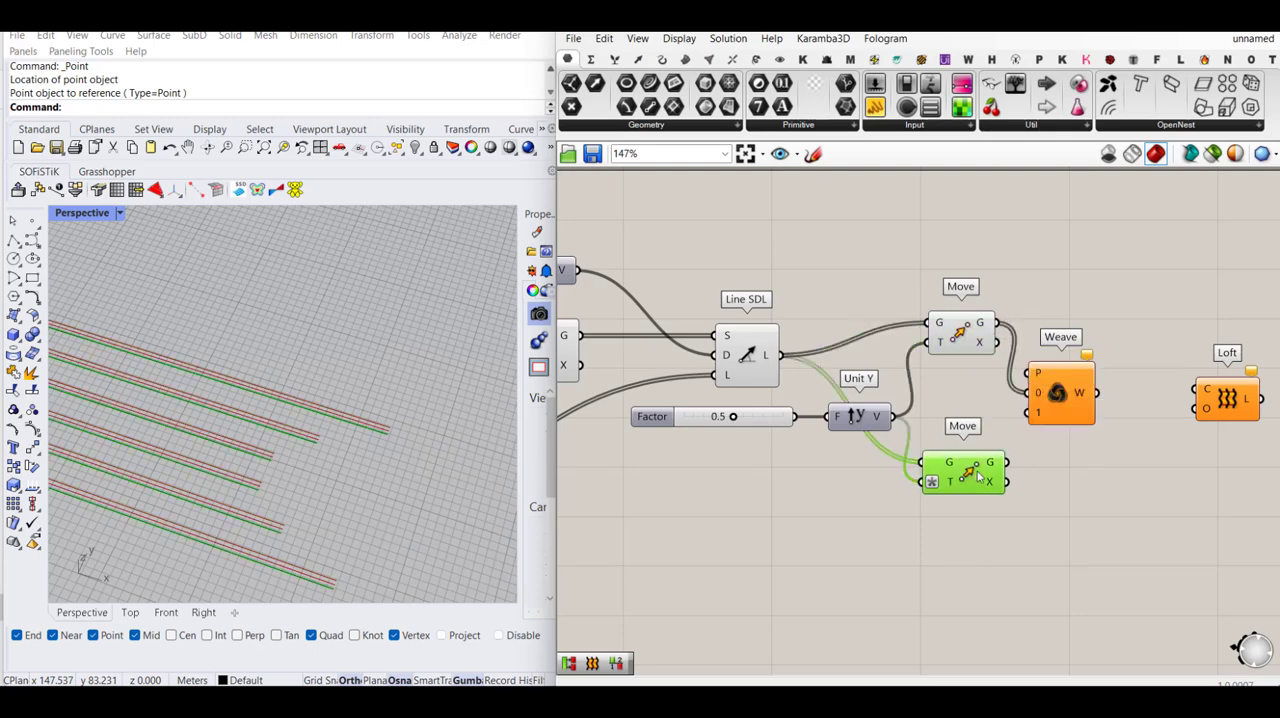
pyautogui.moveTo(1006, 462); pyautogui.dragTo(1104, 388)
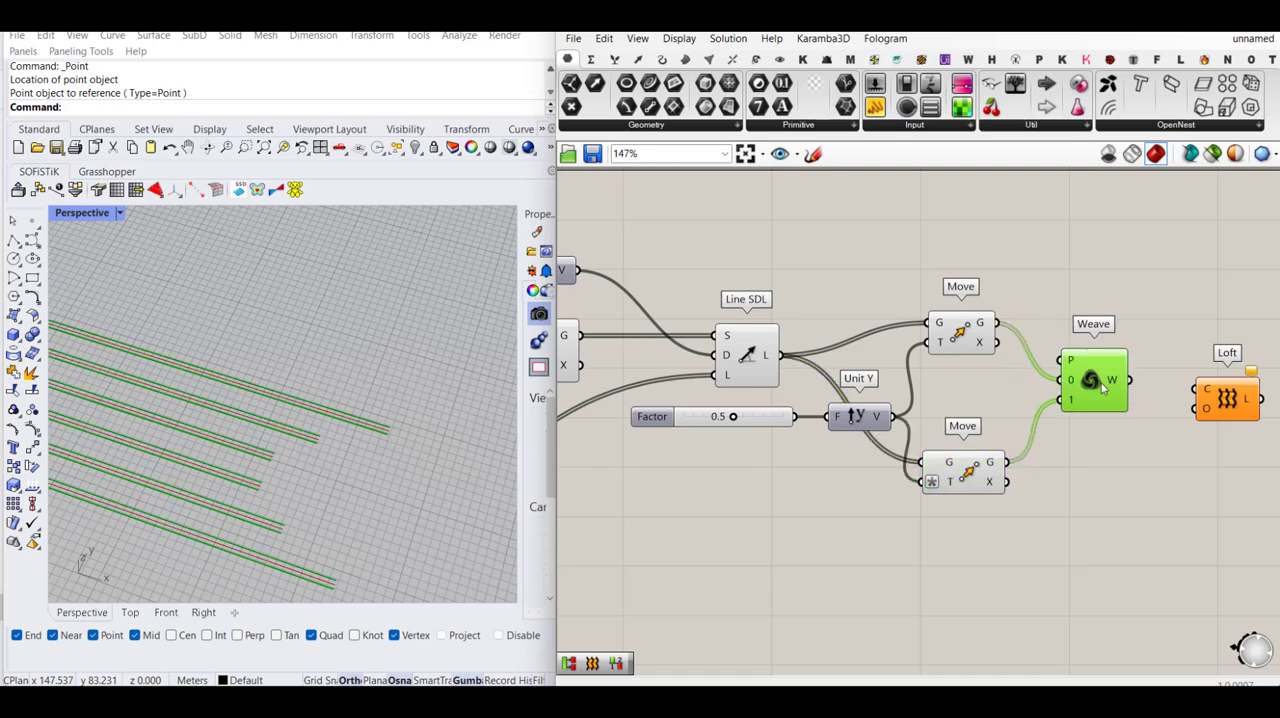
# - Try lofting the Weave output directly, and remove its connection to Loft again
pyautogui.moveTo(1147, 343); pyautogui.dragTo(1016, 334, button='right')
pyautogui.moveTo(997, 371); pyautogui.dragTo(1062, 380)
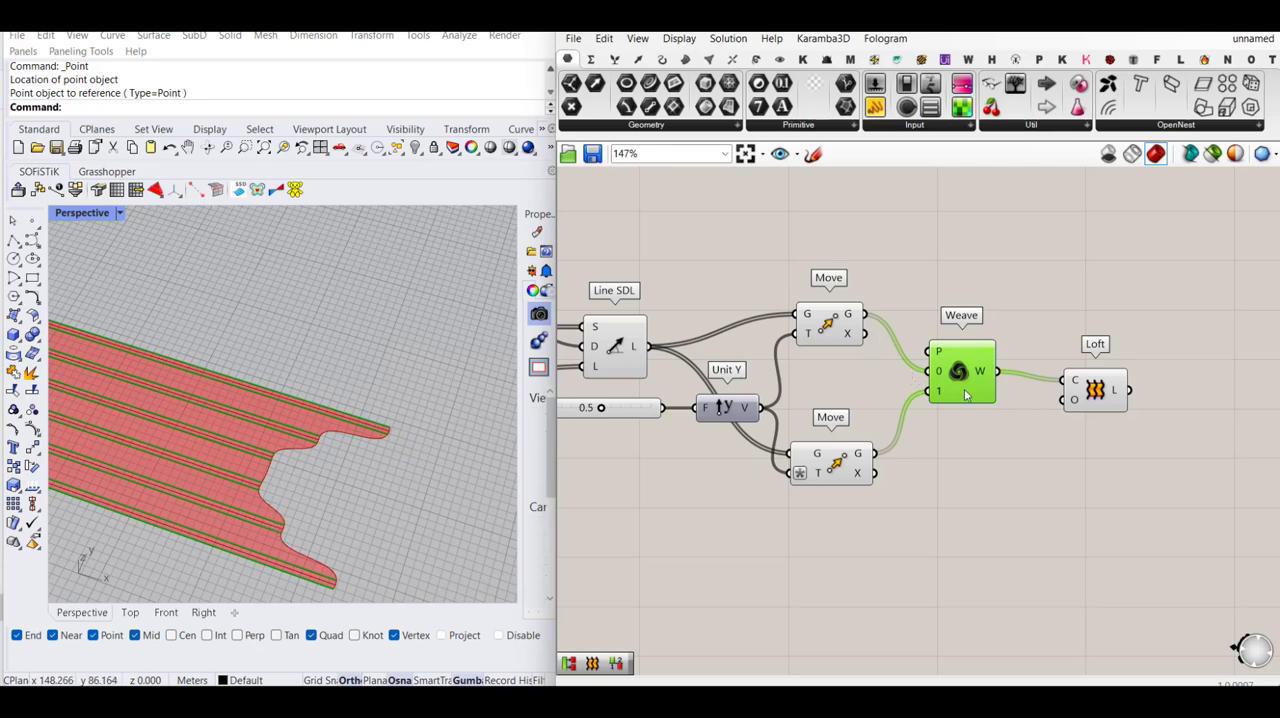
pyautogui.keyDown('ctrl'); pyautogui.moveTo(1063, 380); pyautogui.dragTo(997, 371); pyautogui.keyUp('ctrl')
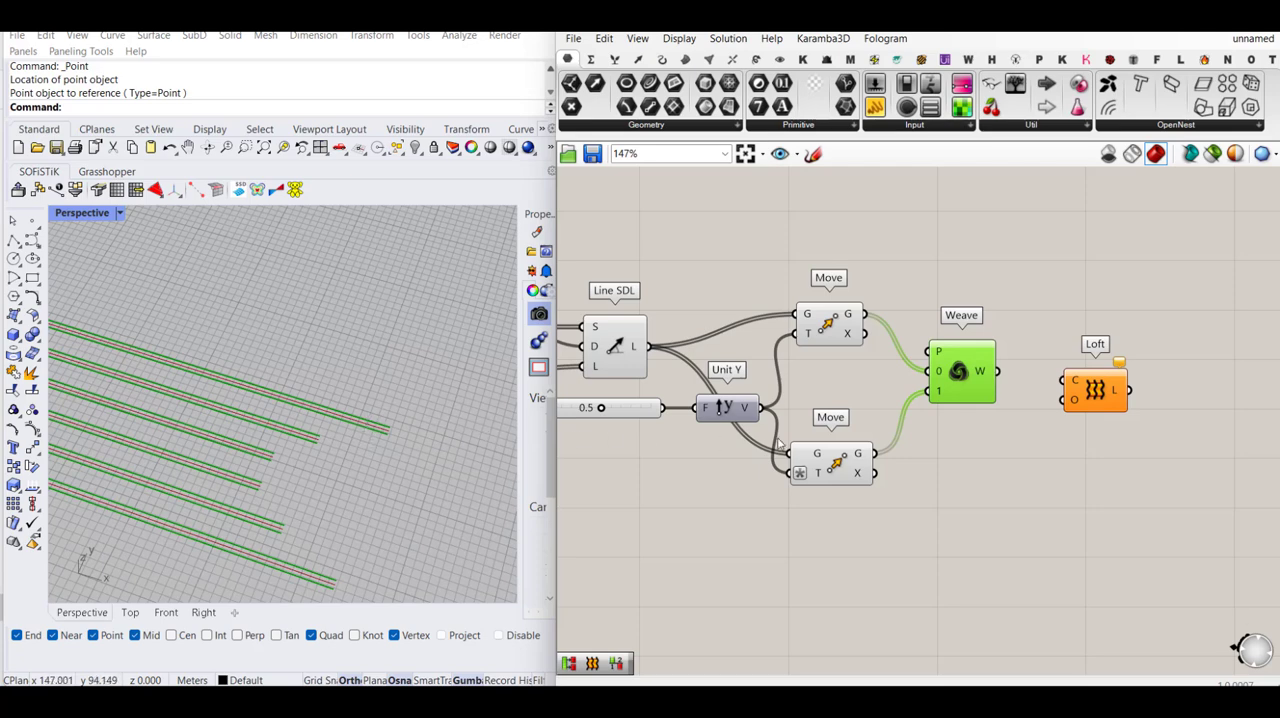
# - Insert a Partition List component between Weave and Loft and connect the Weave output to its List input
pyautogui.moveTo(1080, 415); pyautogui.dragTo(1154, 406)
pyautogui.doubleClick(1038, 380)
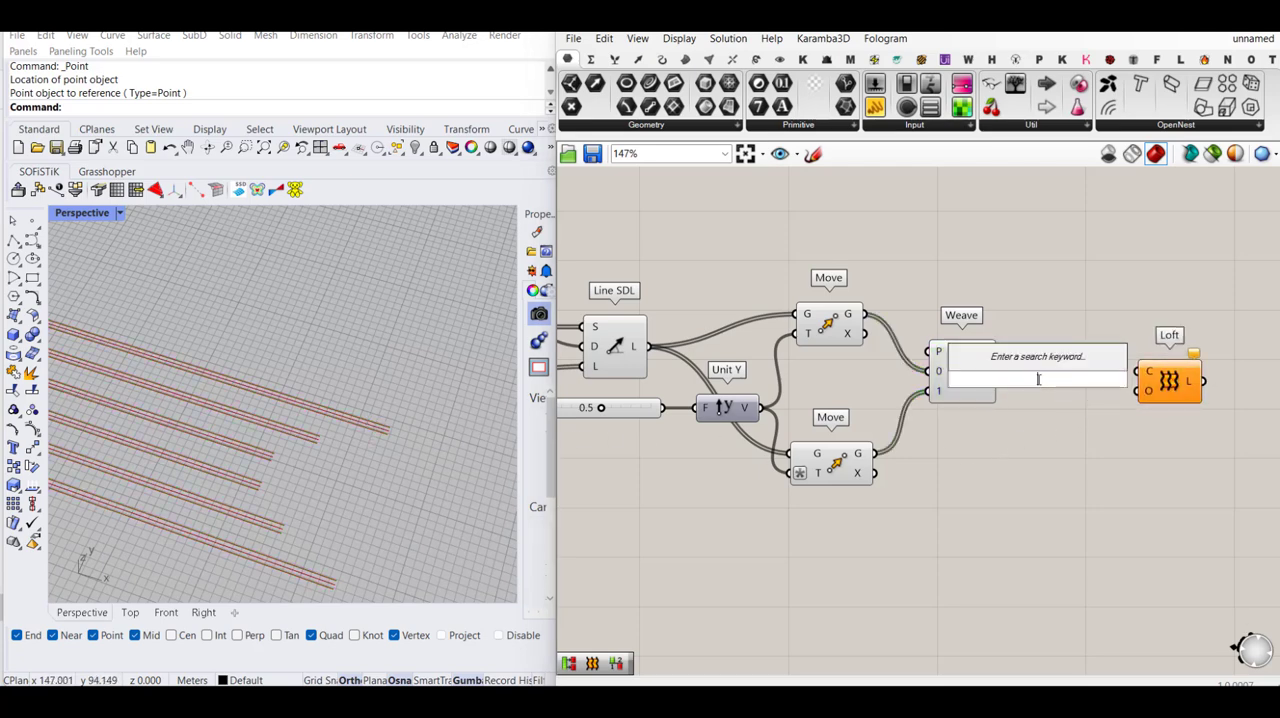
pyautogui.write('parti')
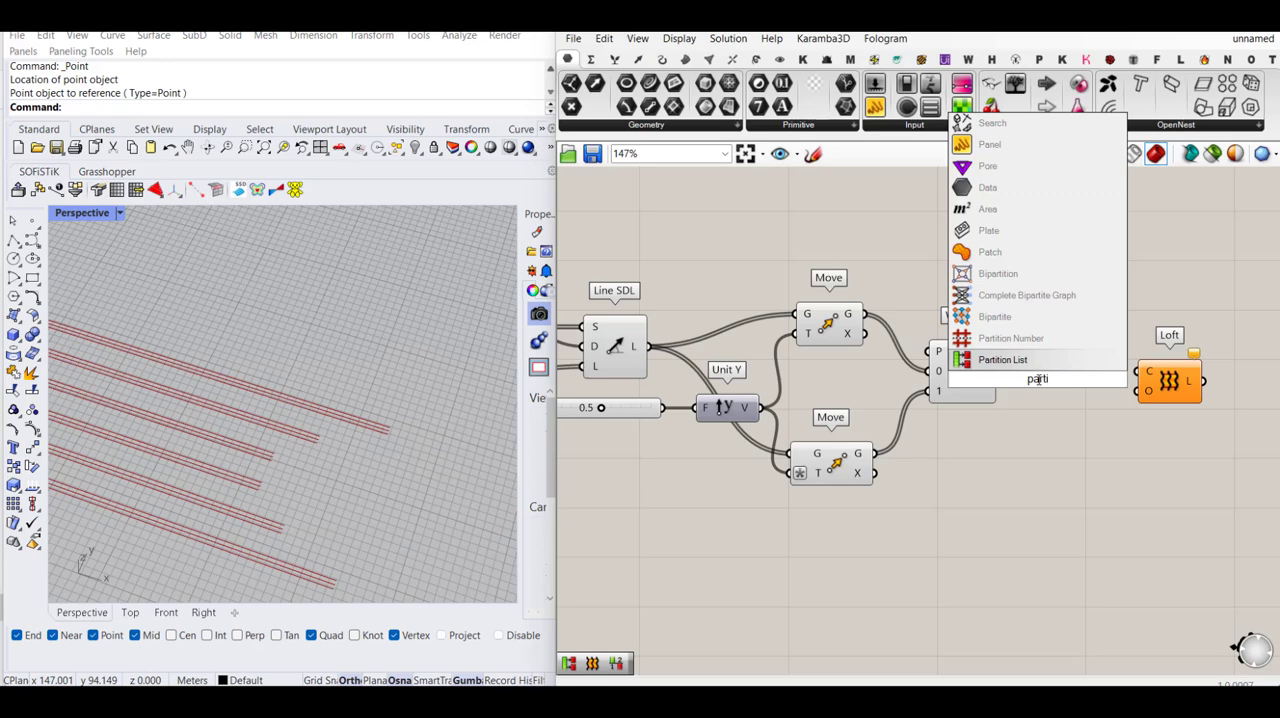
pyautogui.click(1035, 361)
pyautogui.moveTo(997, 371); pyautogui.dragTo(1005, 371)
pyautogui.moveTo(1039, 380); pyautogui.dragTo(1082, 380)
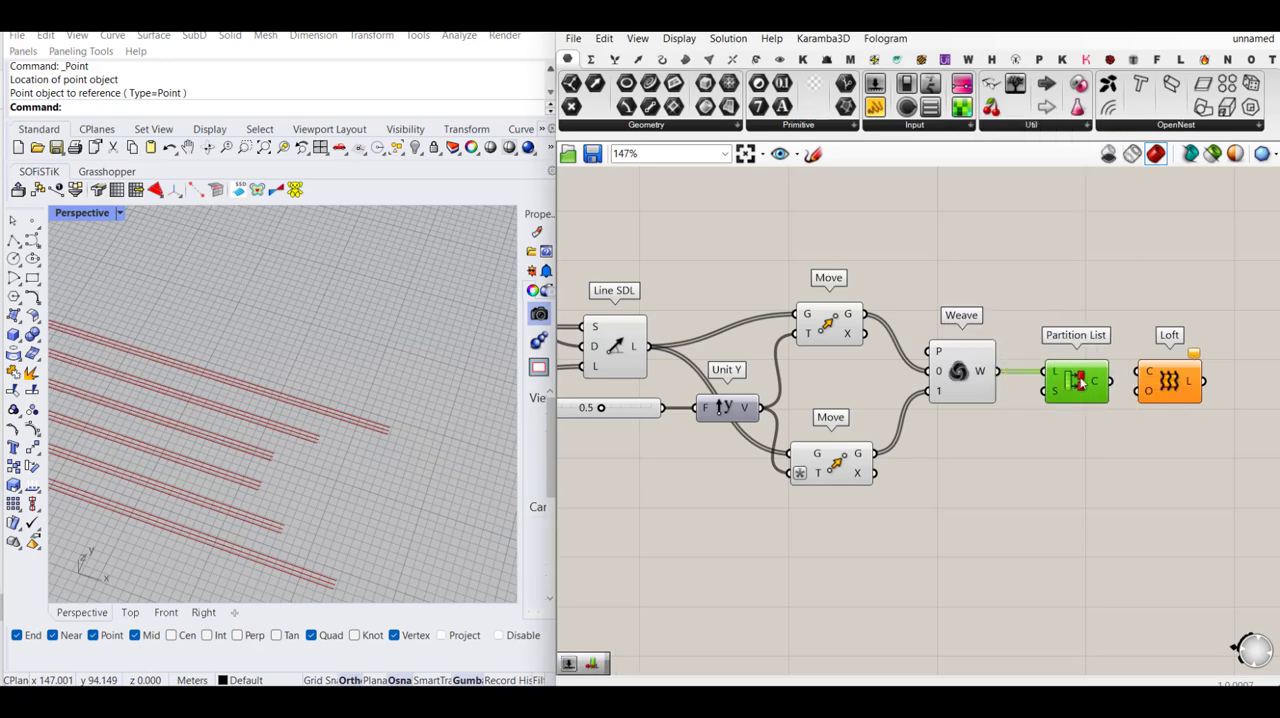
# - Create a number slider with value 2 and connect it to the Size input of Partition List
pyautogui.doubleClick(988, 437)
pyautogui.write('number slider')
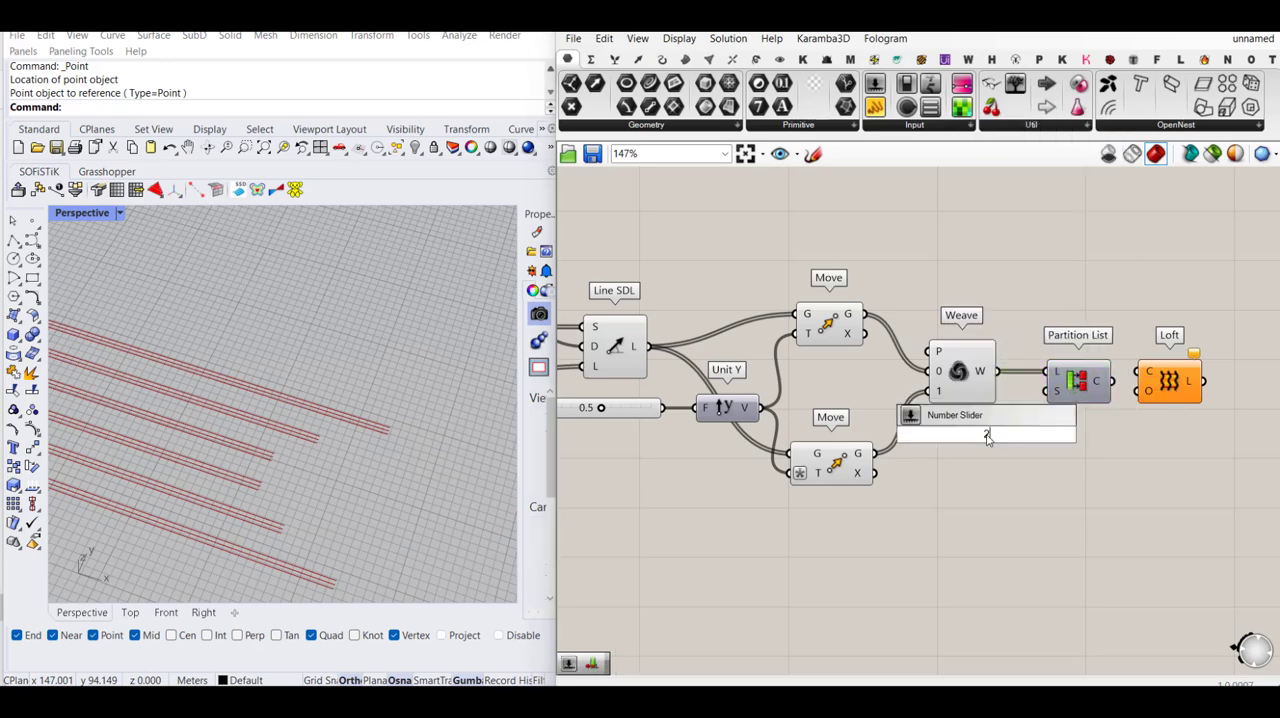
pyautogui.press('Return')
pyautogui.moveTo(1034, 436); pyautogui.dragTo(1066, 422)
pyautogui.moveTo(1036, 410); pyautogui.dragTo(939, 403, button='right')
# - Connect Partition List's Chunks output to Loft's Curves input and check the data structure of the loft output
pyautogui.moveTo(985, 378); pyautogui.dragTo(1008, 378)
pyautogui.moveTo(1087, 370); pyautogui.dragTo(1036, 373)
pyautogui.moveTo(1126, 377); pyautogui.dragTo(1127, 390)
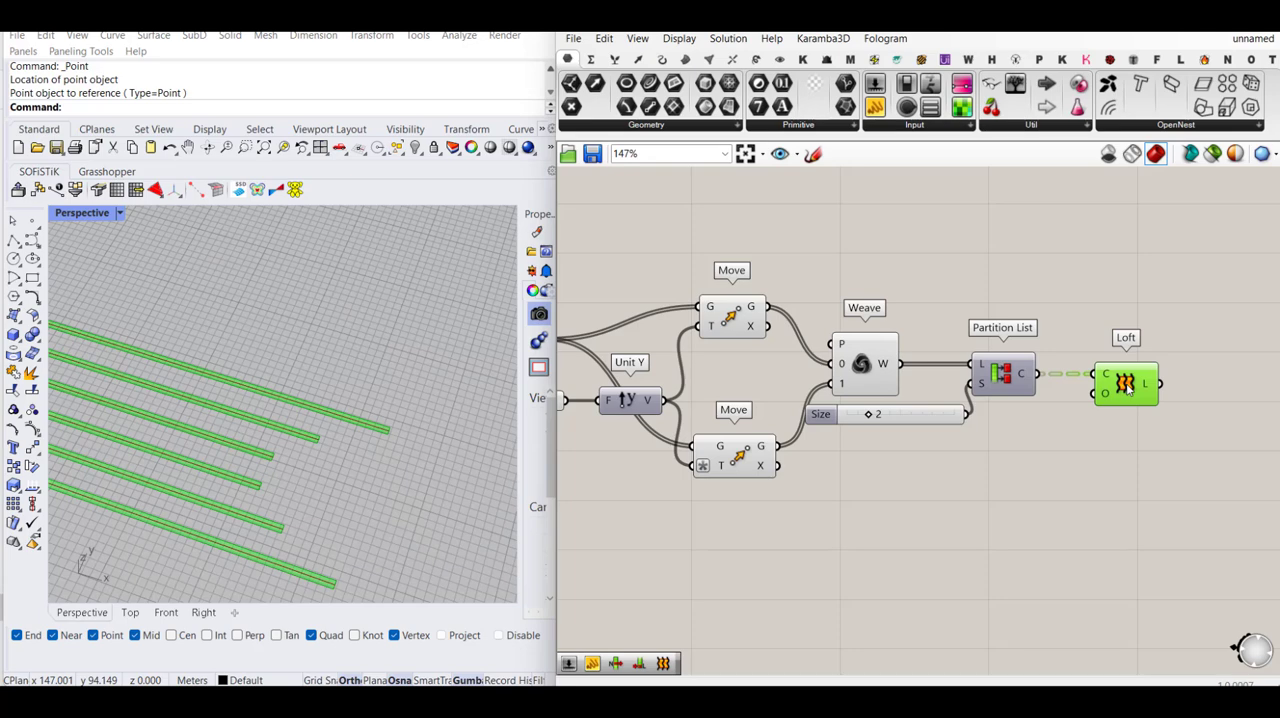
pyautogui.scroll(-6, 286, 388)
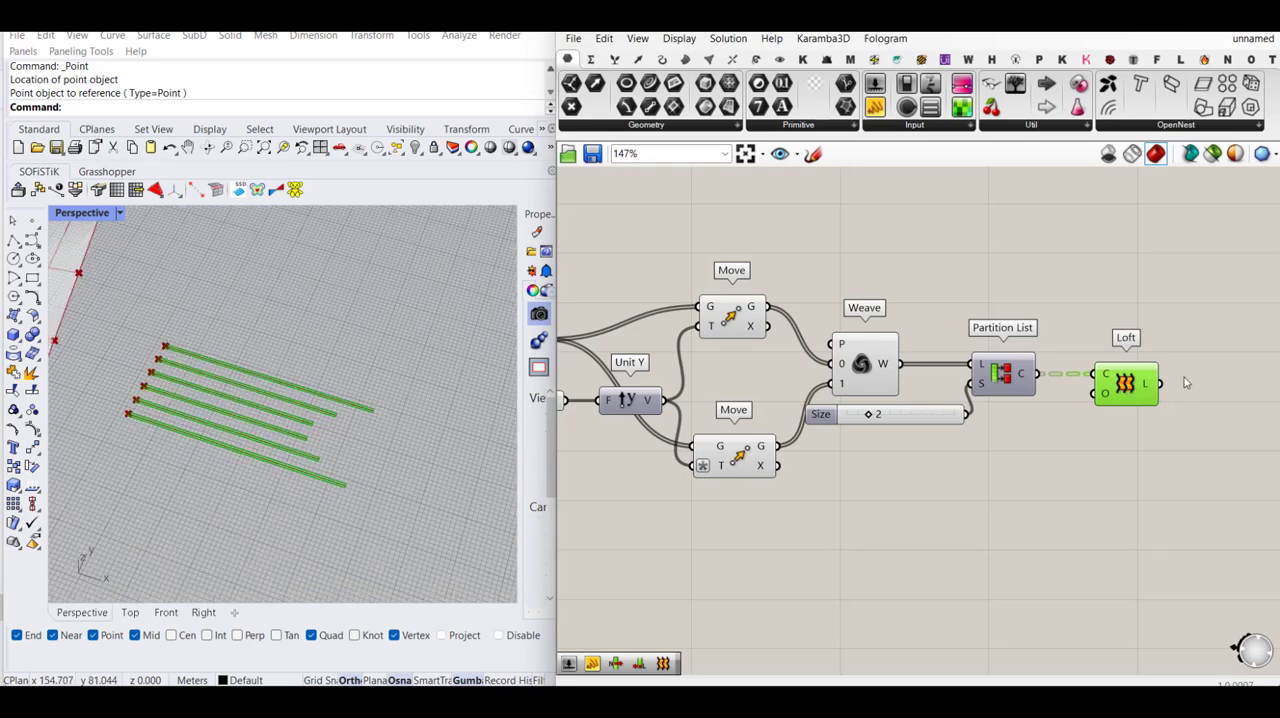
pyautogui.moveTo(1154, 386)
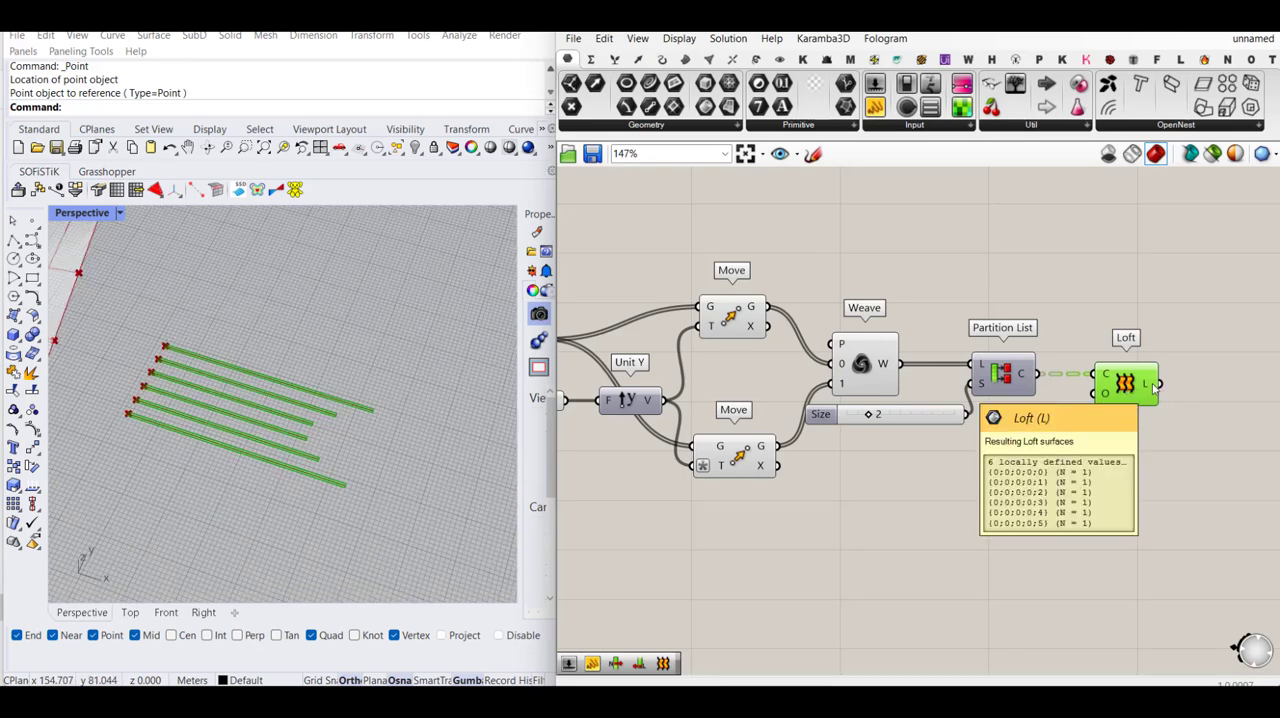
# - Turn off the preview of Linear Array, Line SDL, both Move components and Weave, leaving the Loft preview on
pyautogui.click(1017, 287)
pyautogui.scroll(-1, 1027, 309)
pyautogui.moveTo(956, 263); pyautogui.dragTo(690, 508)
pyautogui.middleClick(749, 475)
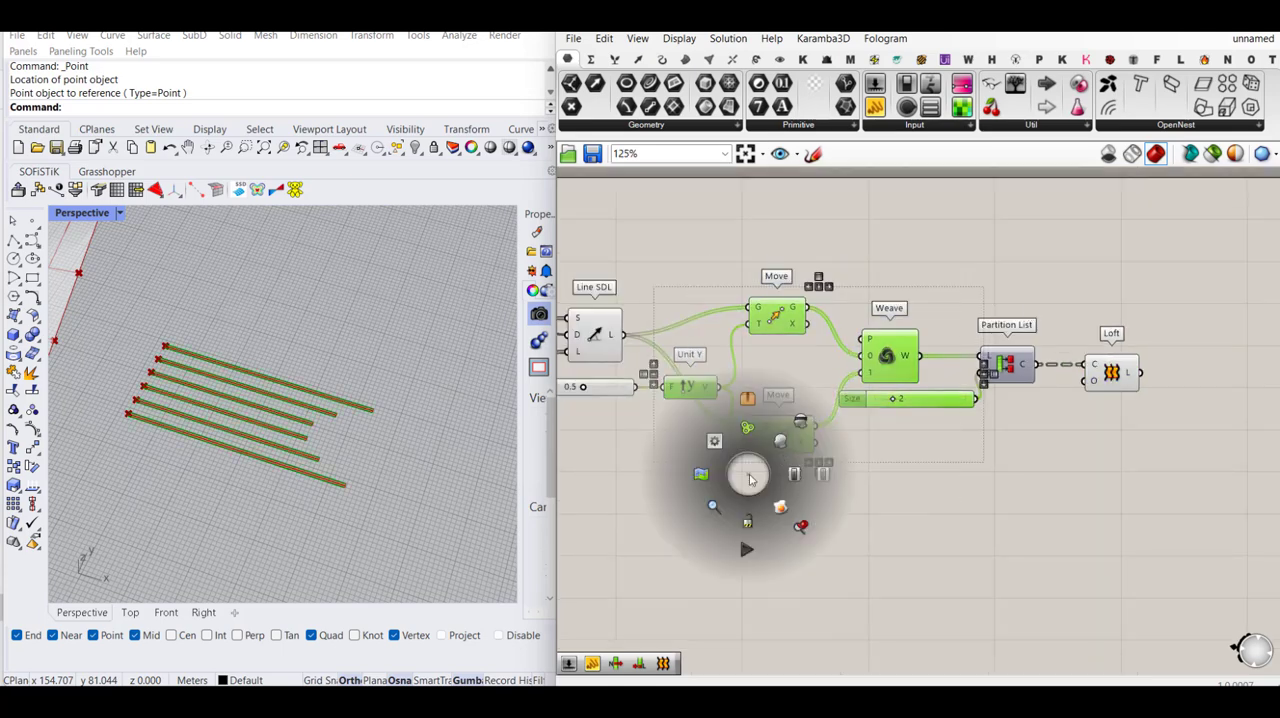
pyautogui.click(1029, 498)
pyautogui.scroll(-3, 1029, 498)
pyautogui.moveTo(858, 352); pyautogui.dragTo(650, 484)
pyautogui.middleClick(678, 468)
pyautogui.click(731, 421)
pyautogui.click(907, 516)
# - Turn off the preview of the Point component that feeds Linear Array
pyautogui.scroll(-3, 1038, 436)
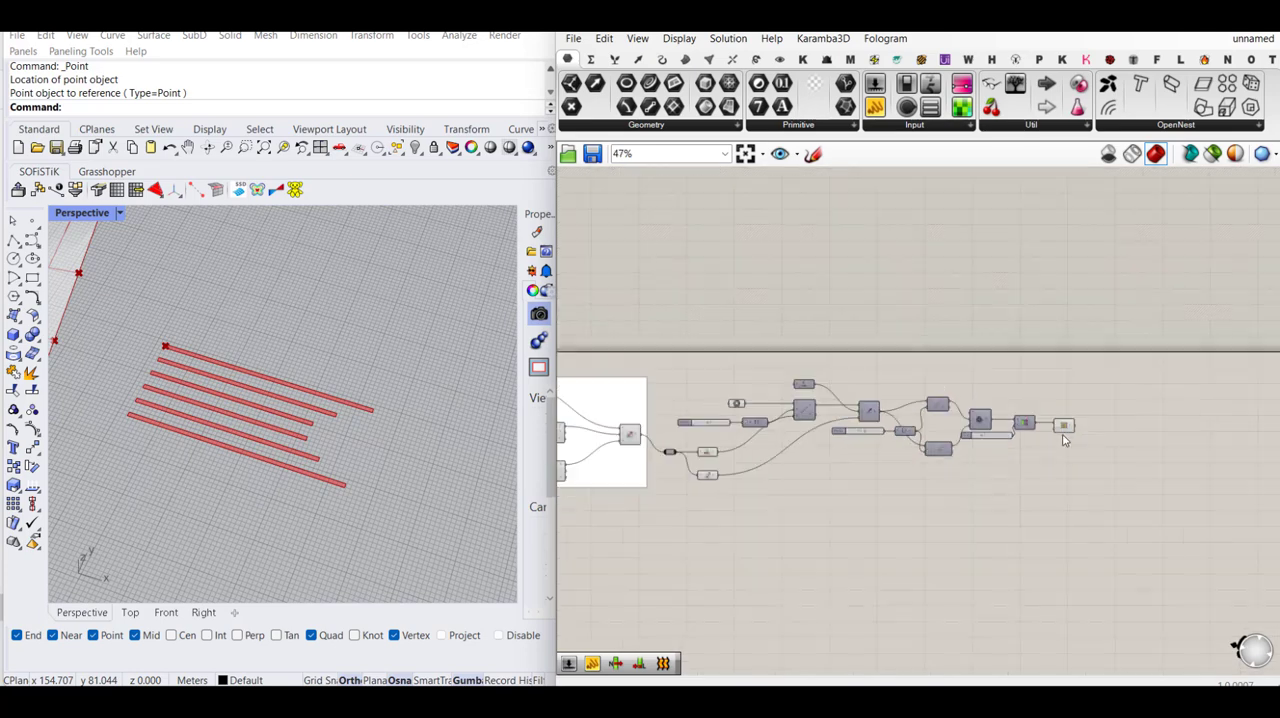
pyautogui.scroll(2, 917, 417)
pyautogui.middleClick(651, 405)
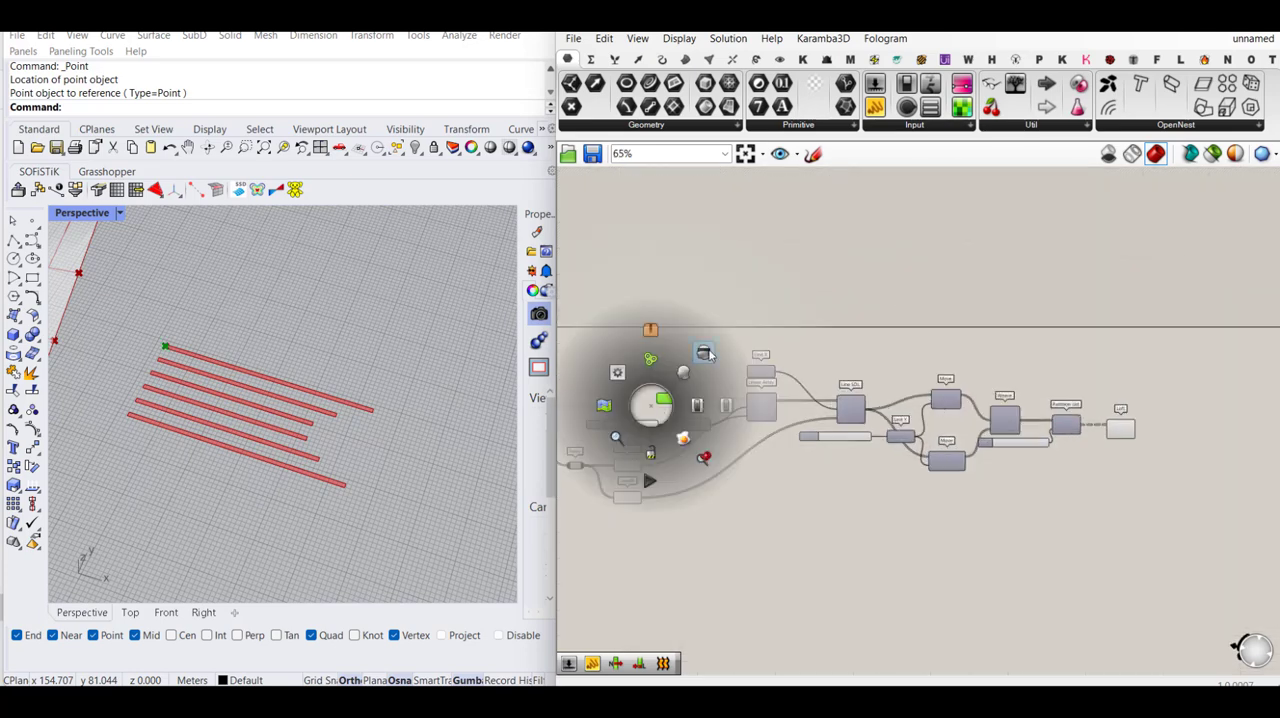
pyautogui.click(708, 354)
pyautogui.click(1080, 326)
# - Move the components from Point through Loft clear of List Length and Length, and group them
pyautogui.moveTo(1156, 320); pyautogui.dragTo(680, 450)
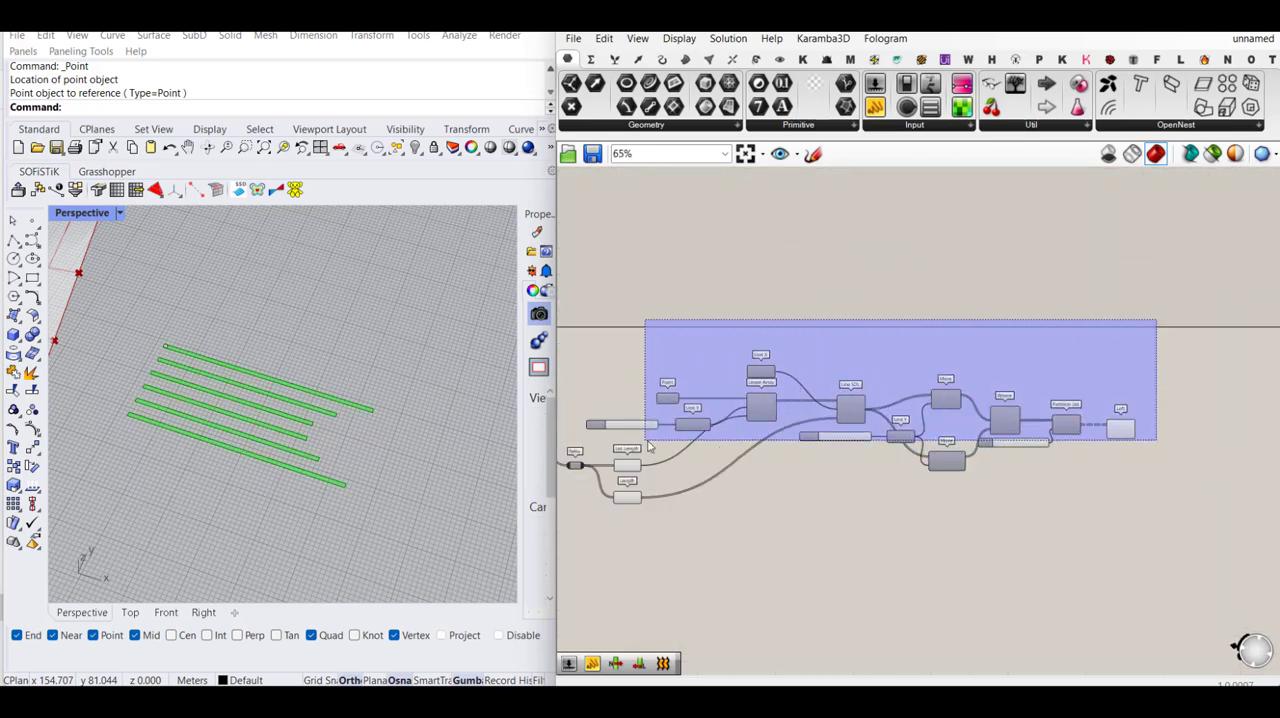
pyautogui.moveTo(975, 467); pyautogui.dragTo(1072, 431, button='right')
pyautogui.middleClick(1043, 425)
pyautogui.click(1042, 348)
pyautogui.click(1088, 314)
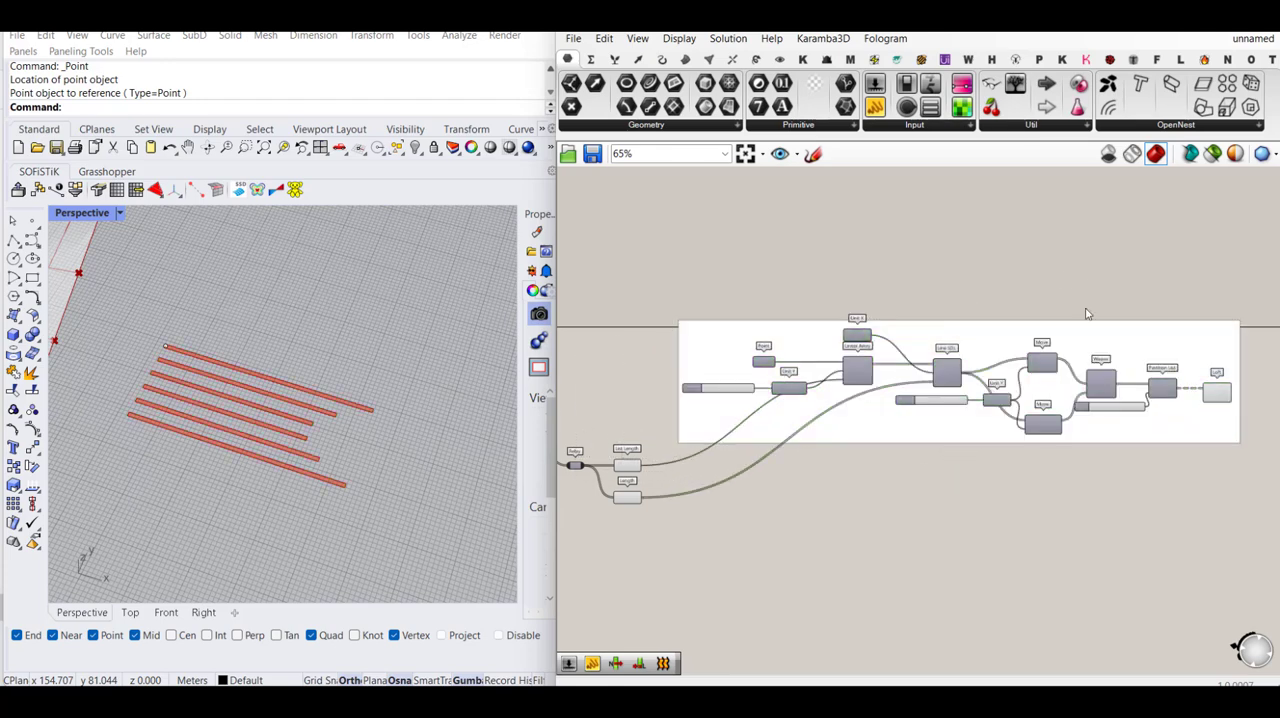
# - Name the new group "Flat U strips"
pyautogui.rightClick(986, 334)
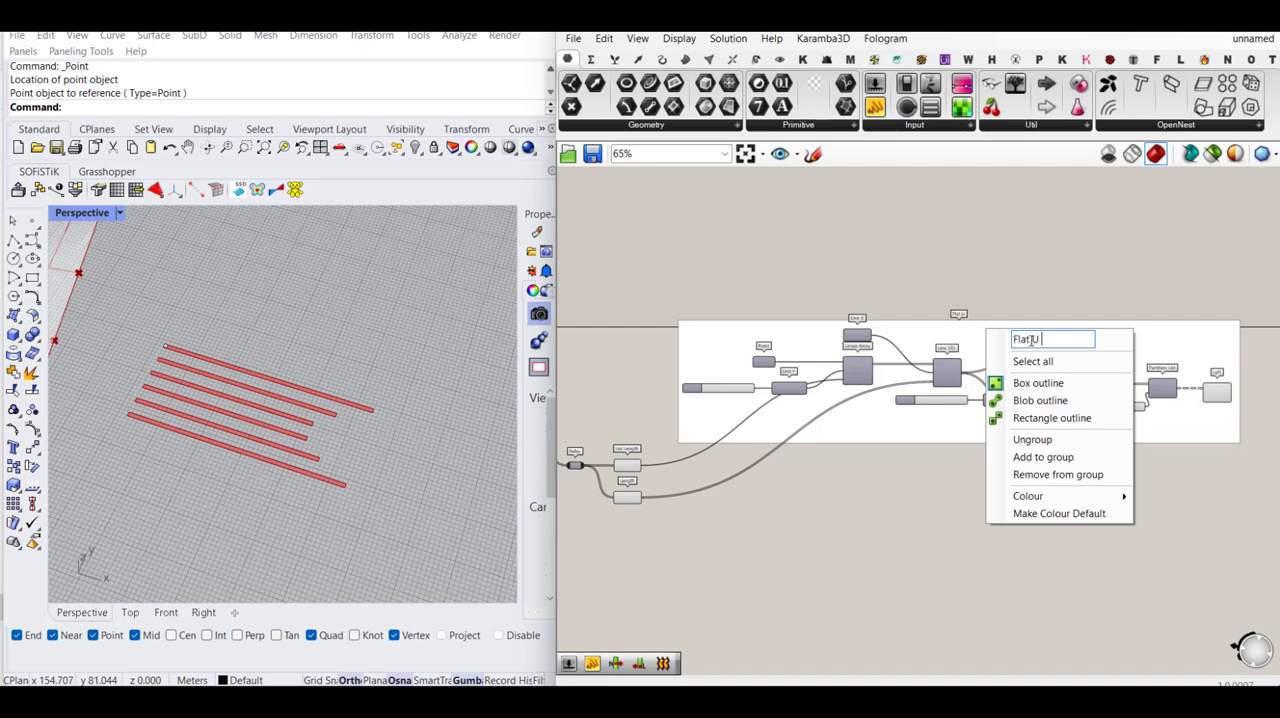
pyautogui.write('Flat U strips')
pyautogui.click(1060, 277)
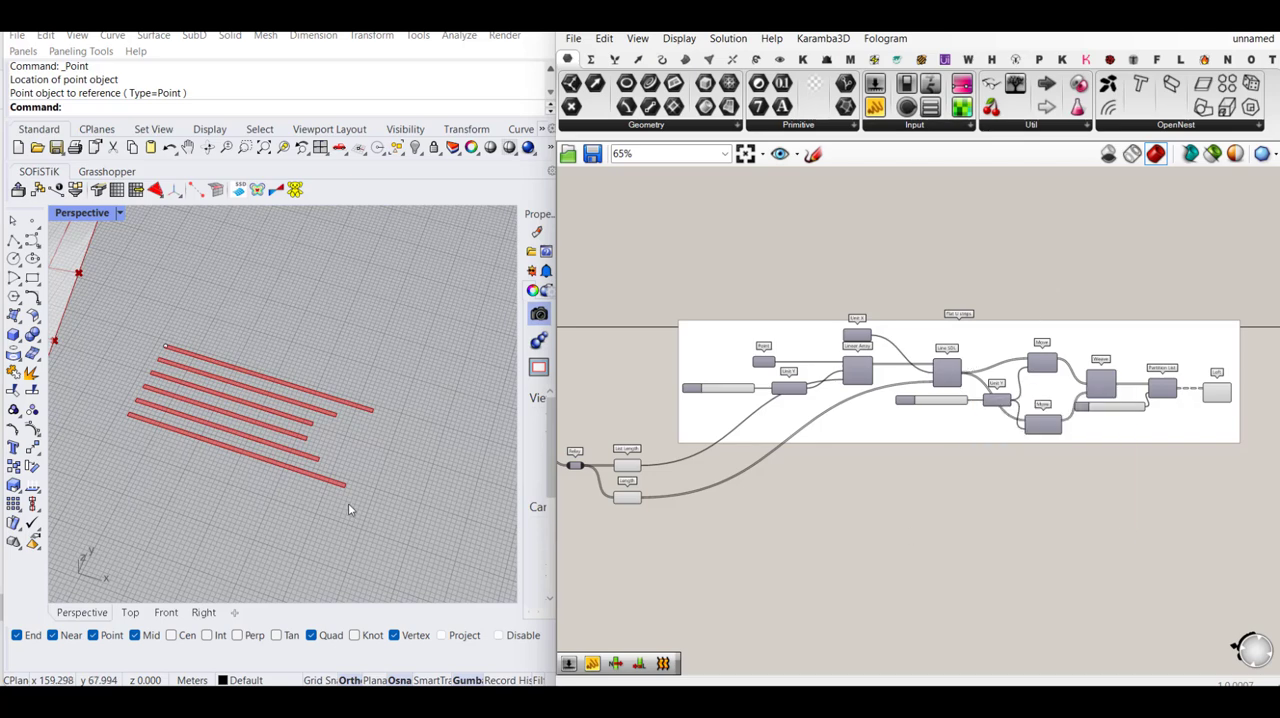
# - Examine the flat strips beside the gridded surface in the perspective view and review the layout of the definition's groups
pyautogui.scroll(-7, 365, 463)
pyautogui.scroll(2, 263, 449)
pyautogui.moveTo(180, 426); pyautogui.dragTo(208, 428, button='right')
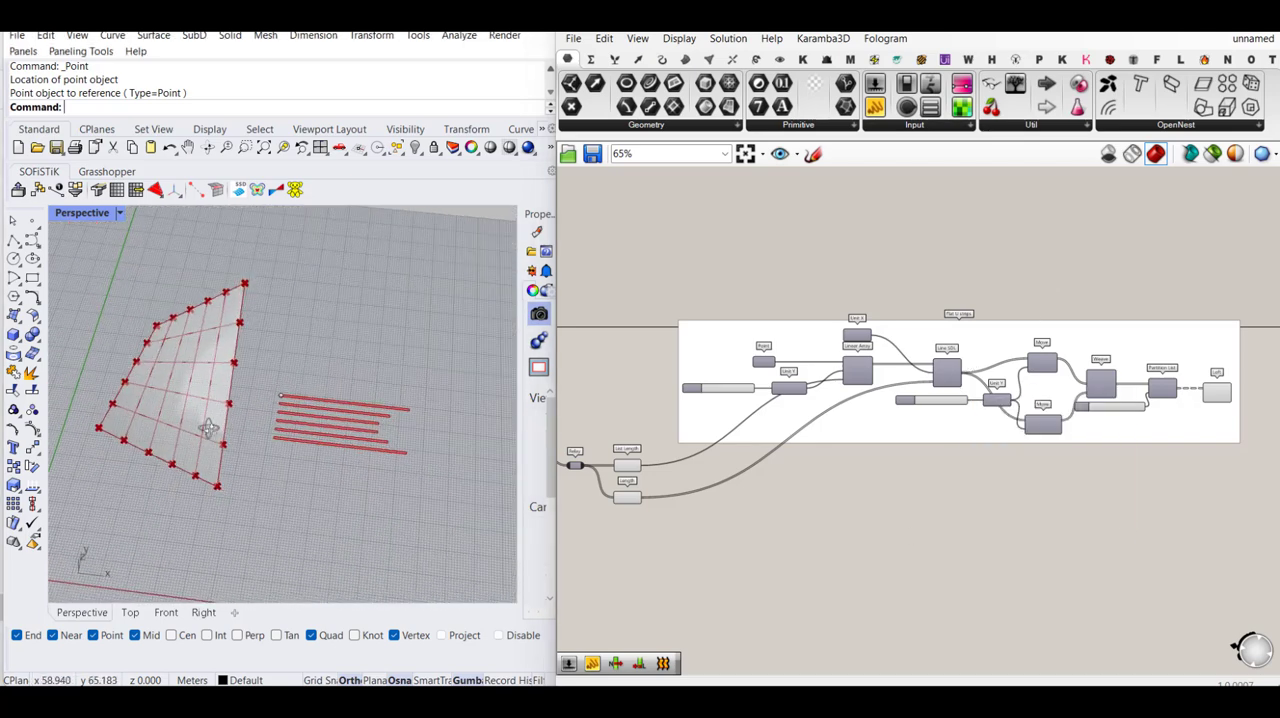
pyautogui.scroll(3, 297, 455)
pyautogui.scroll(-2, 297, 455)
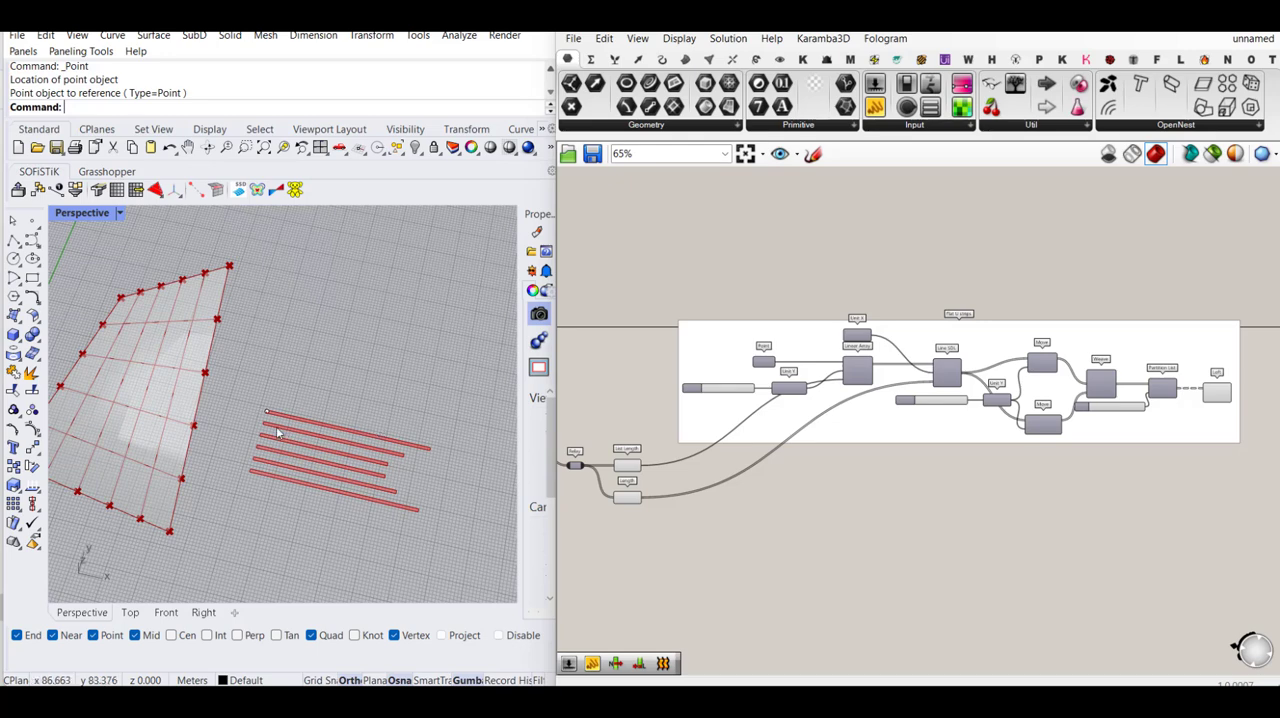
pyautogui.moveTo(1071, 515); pyautogui.dragTo(1056, 487, button='right')
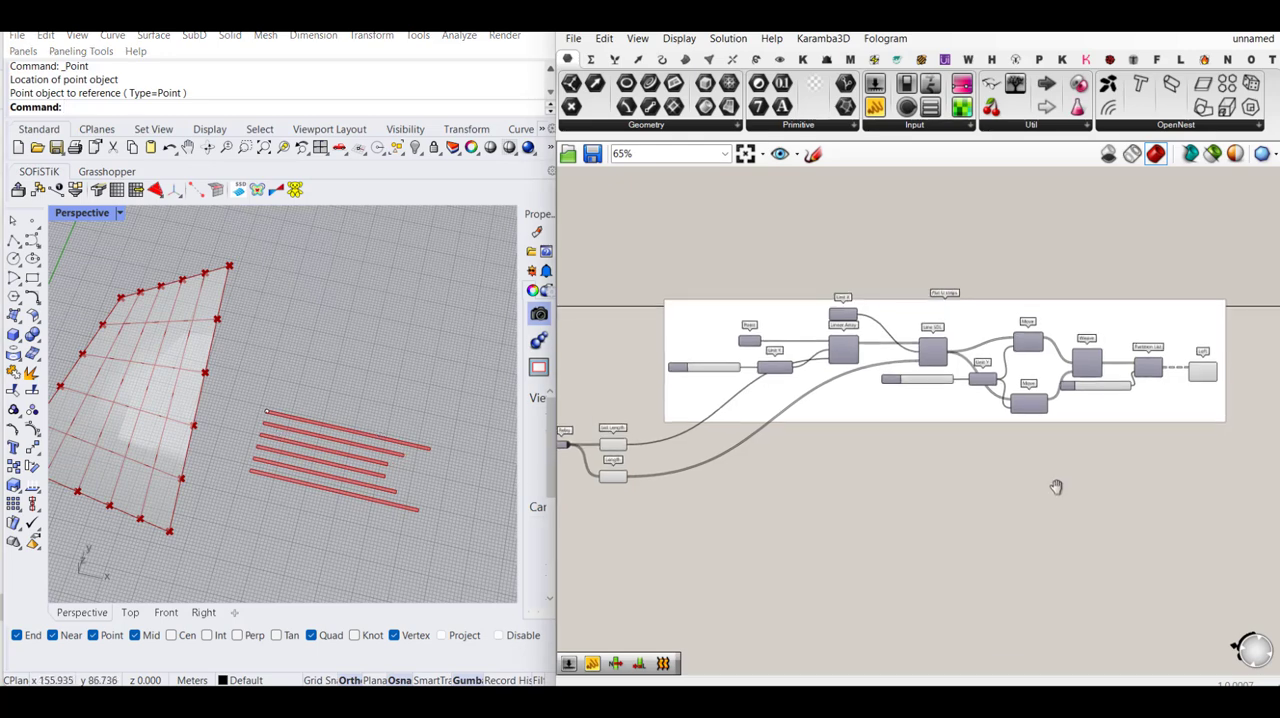
pyautogui.scroll(-1, 1056, 487)
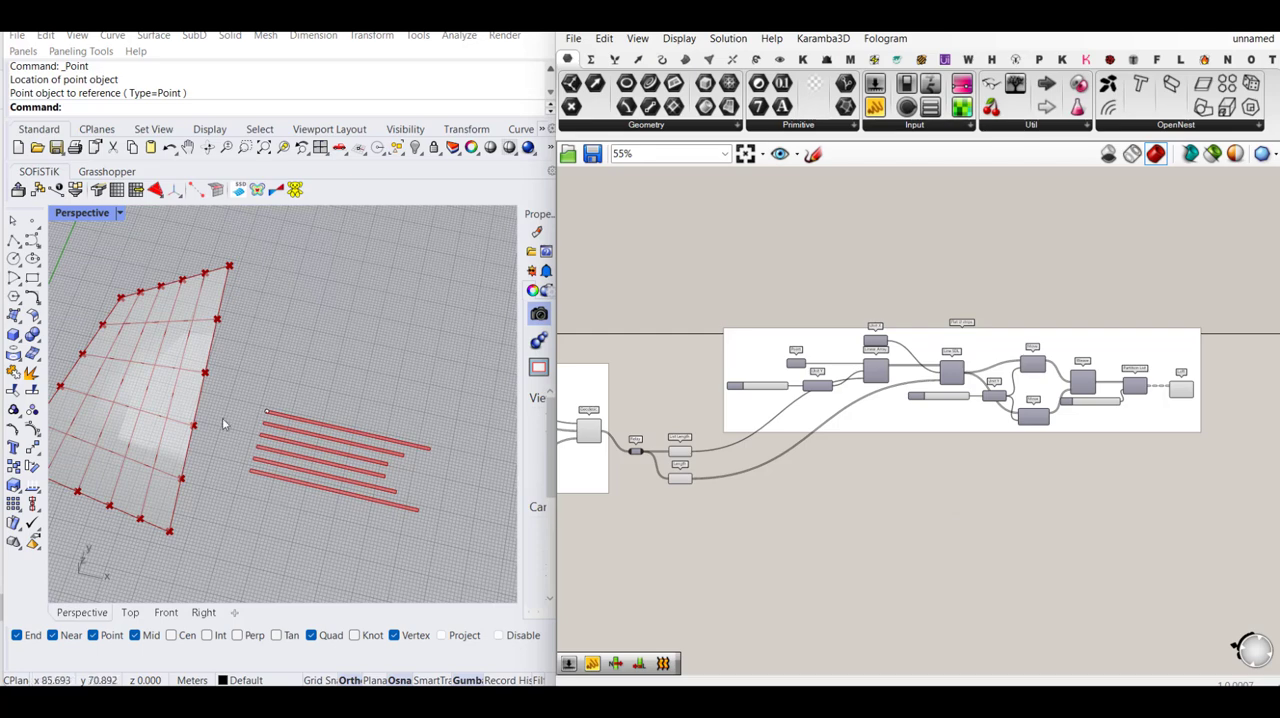
pyautogui.scroll(-2, 1000, 440)
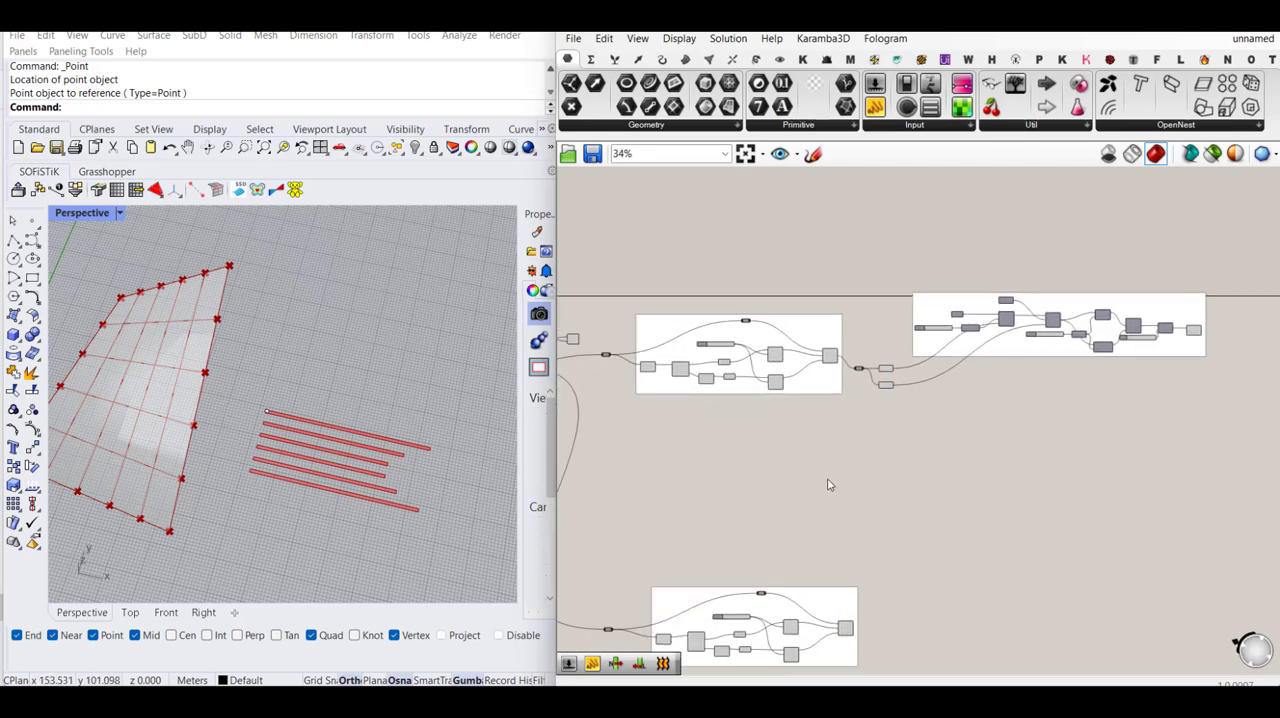
# - Add a Curve | Curve intersection component in the empty canvas area between the two geodesic groups
pyautogui.scroll(-2, 400, 362)
pyautogui.scroll(2, 213, 352)
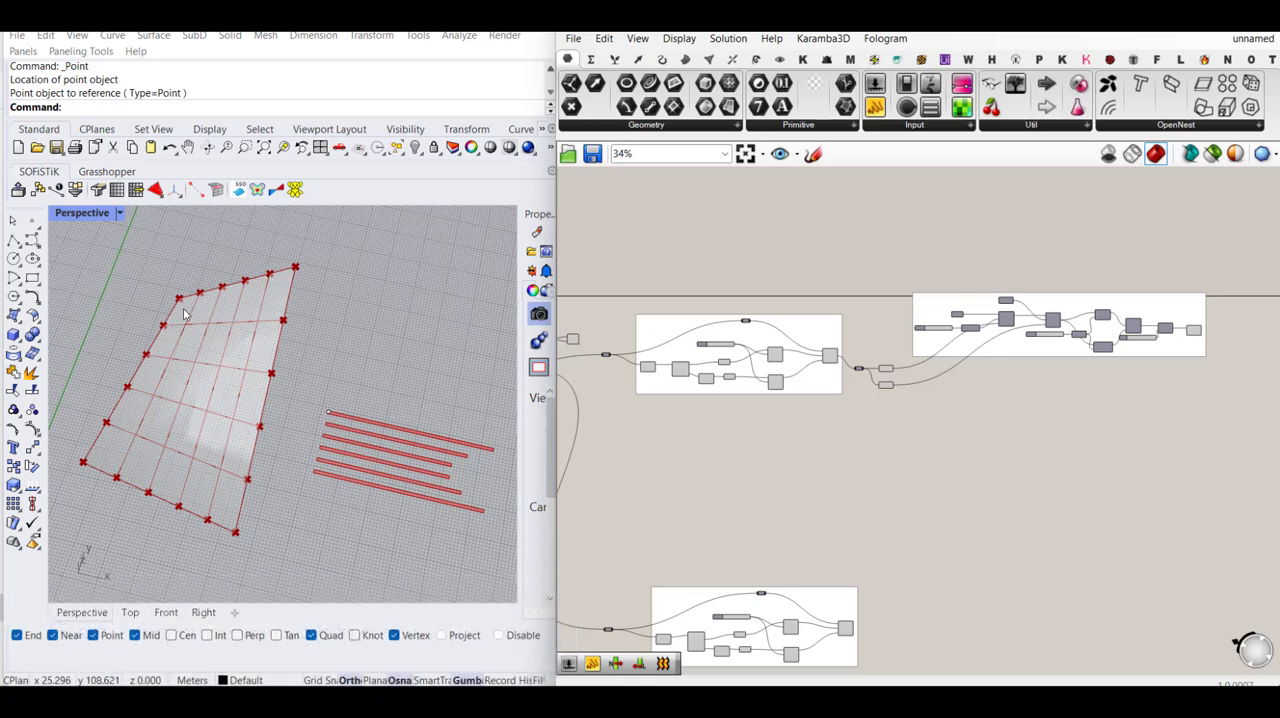
pyautogui.doubleClick(945, 484)
pyautogui.write('cu')
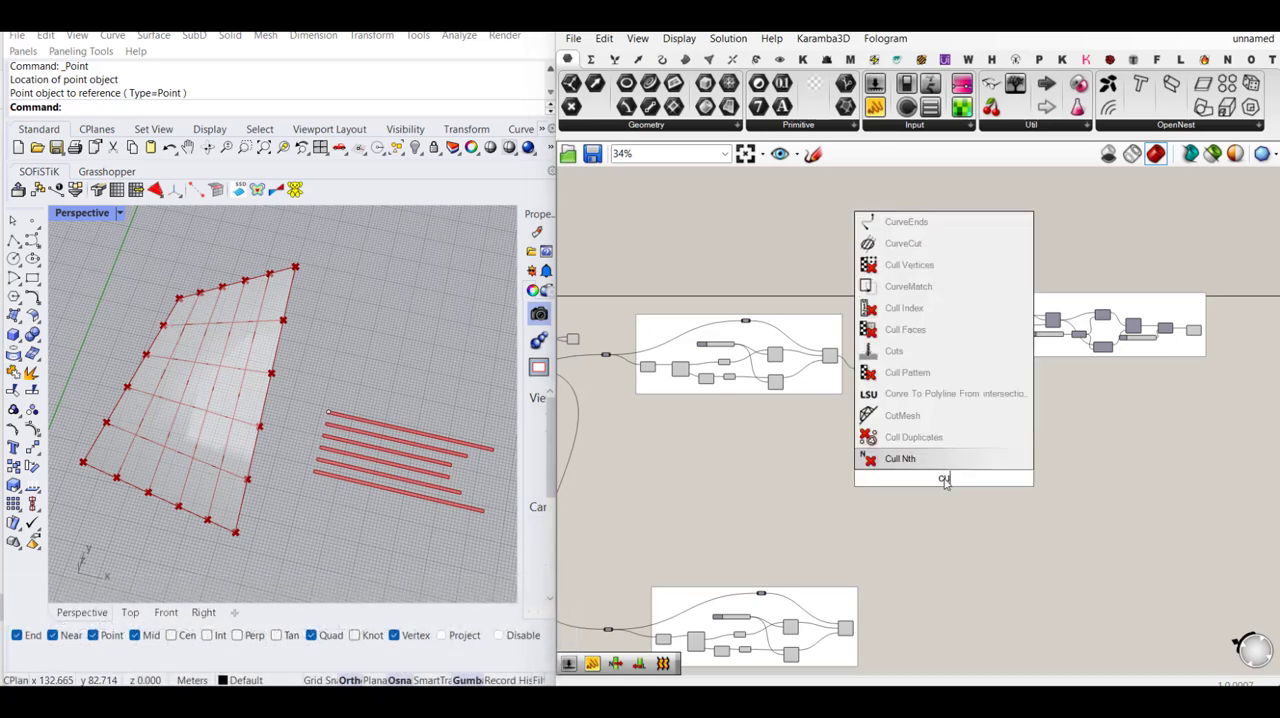
pyautogui.write('rveX')
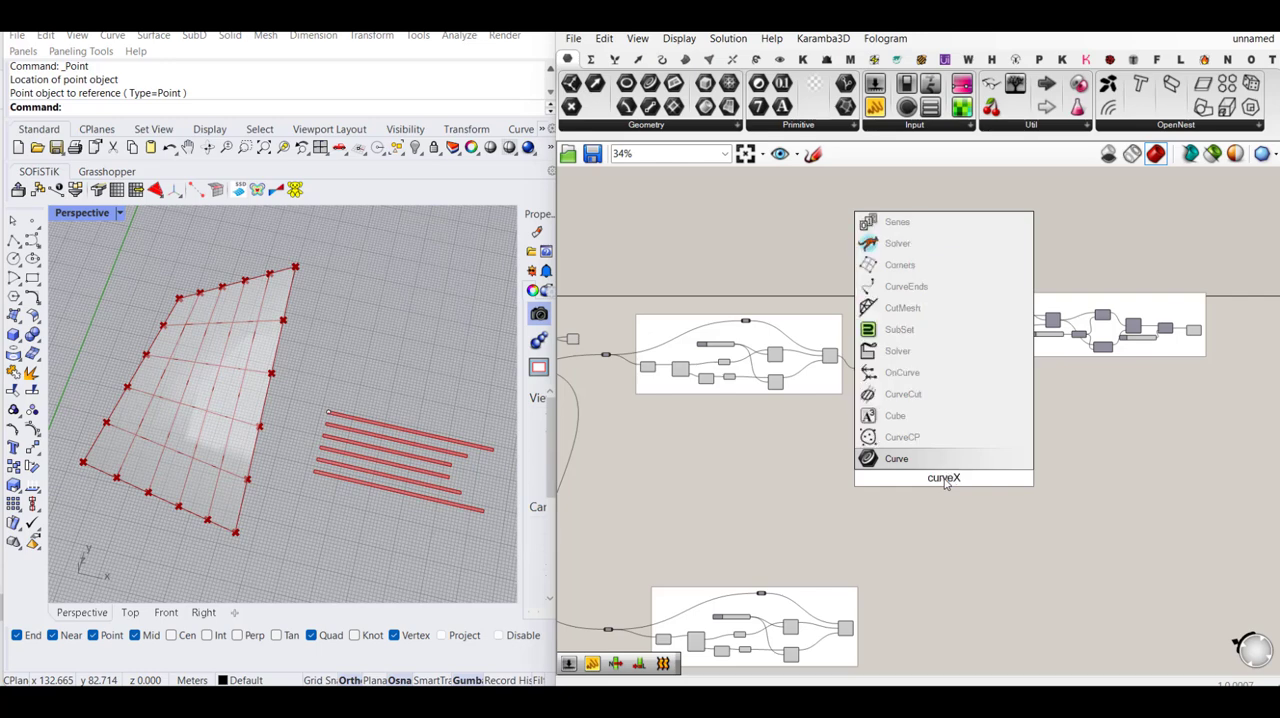
pyautogui.write('curve')
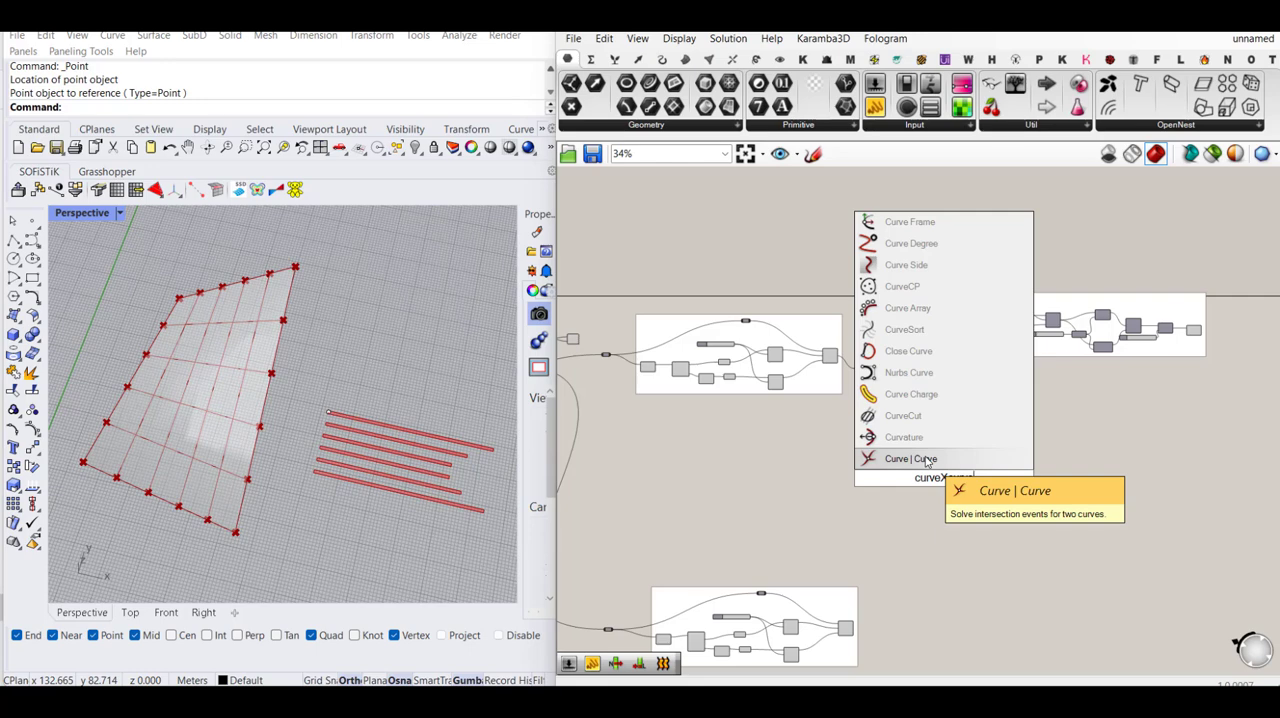
pyautogui.click(927, 461)
pyautogui.scroll(3, 945, 480)
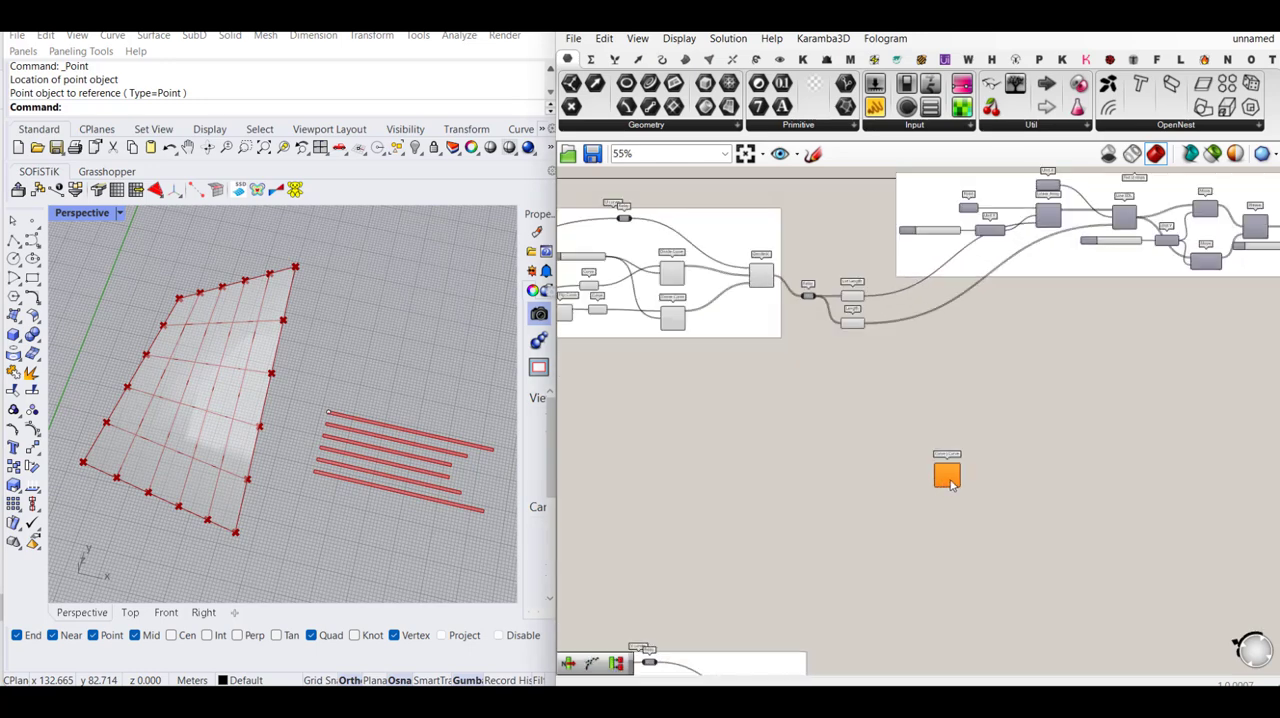
pyautogui.click(950, 480)
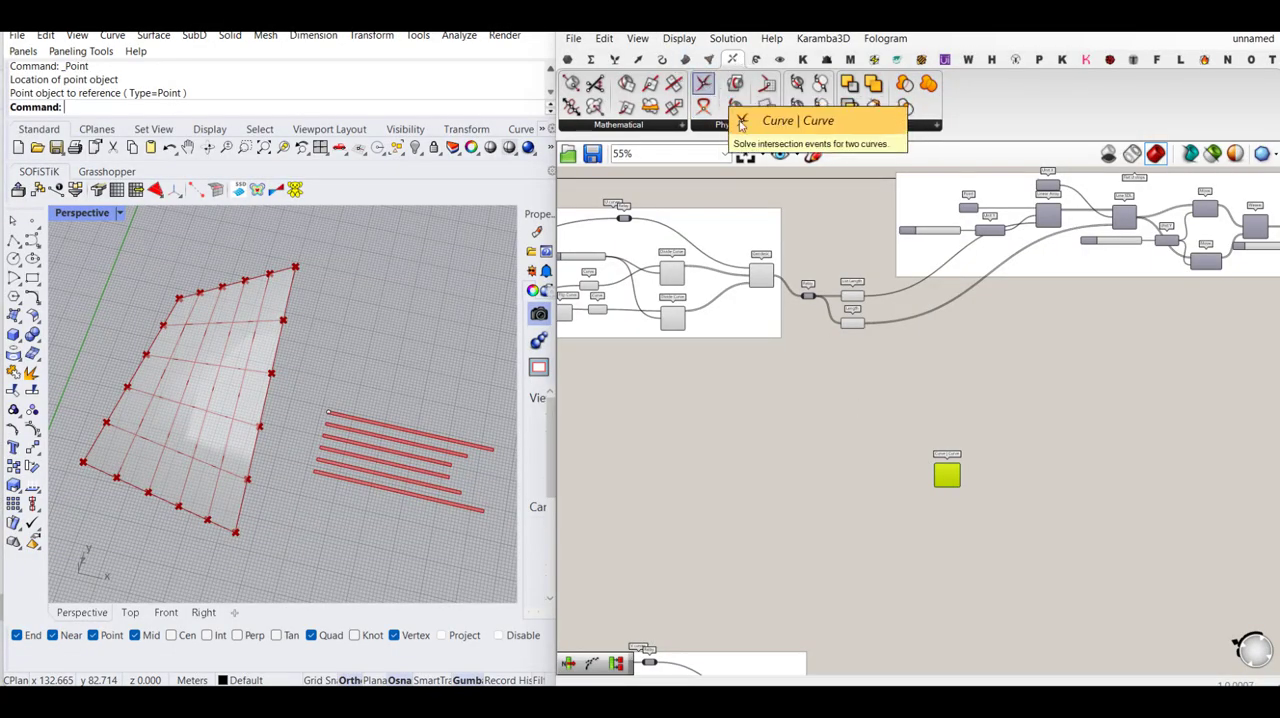
pyautogui.click(899, 384)
pyautogui.click(566, 59)
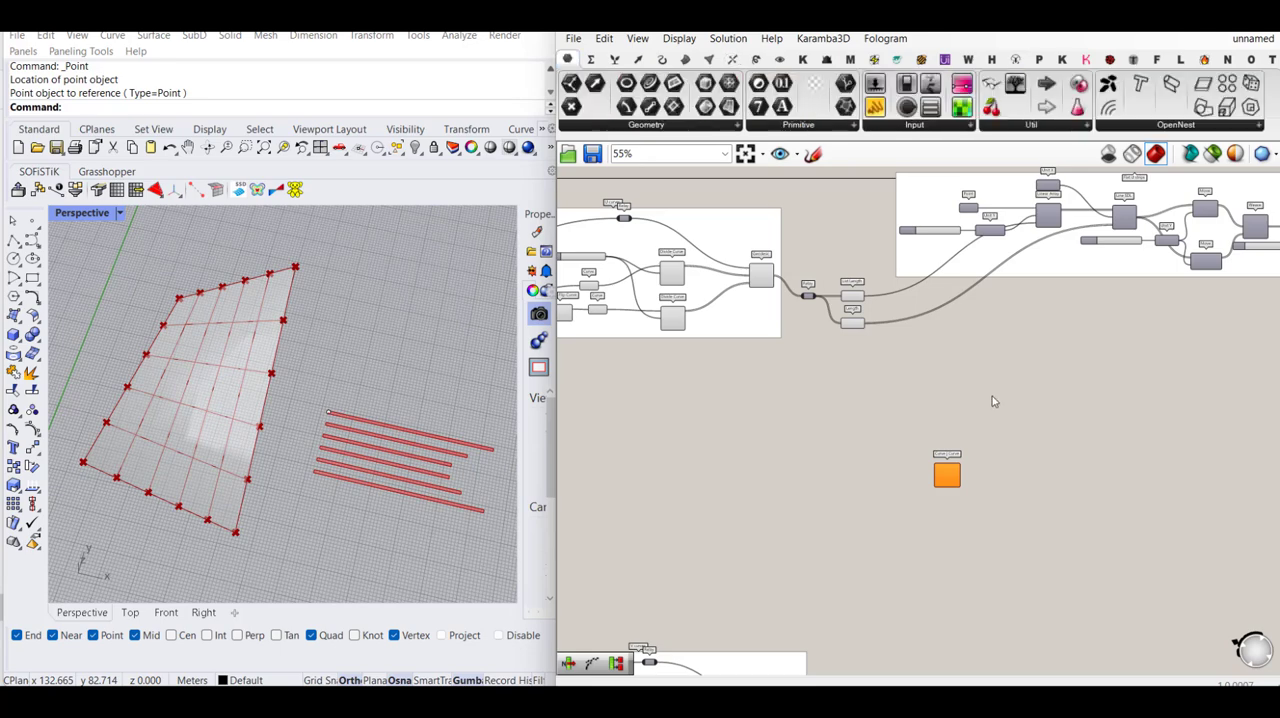
# - Connect the upper group's Geodesic output to input A of Curve | Curve and the lower group's Geodesic output to input B
pyautogui.scroll(3, 934, 357)
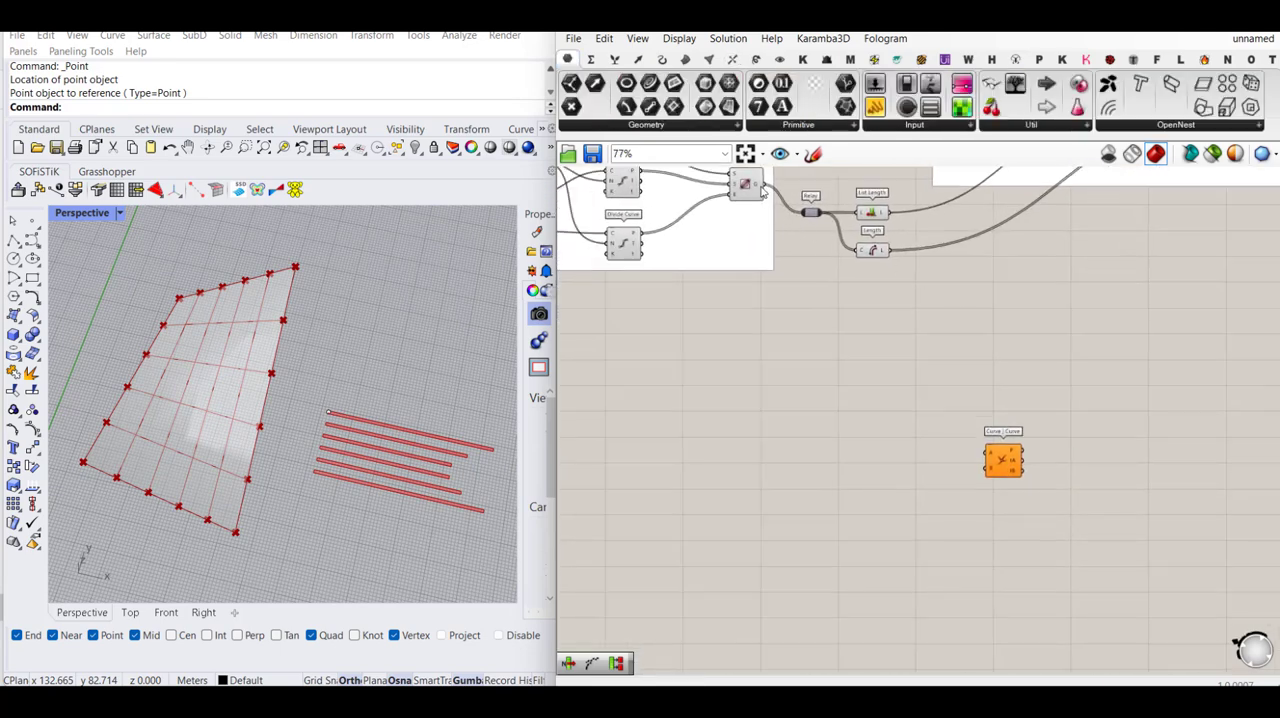
pyautogui.moveTo(763, 191); pyautogui.dragTo(988, 452)
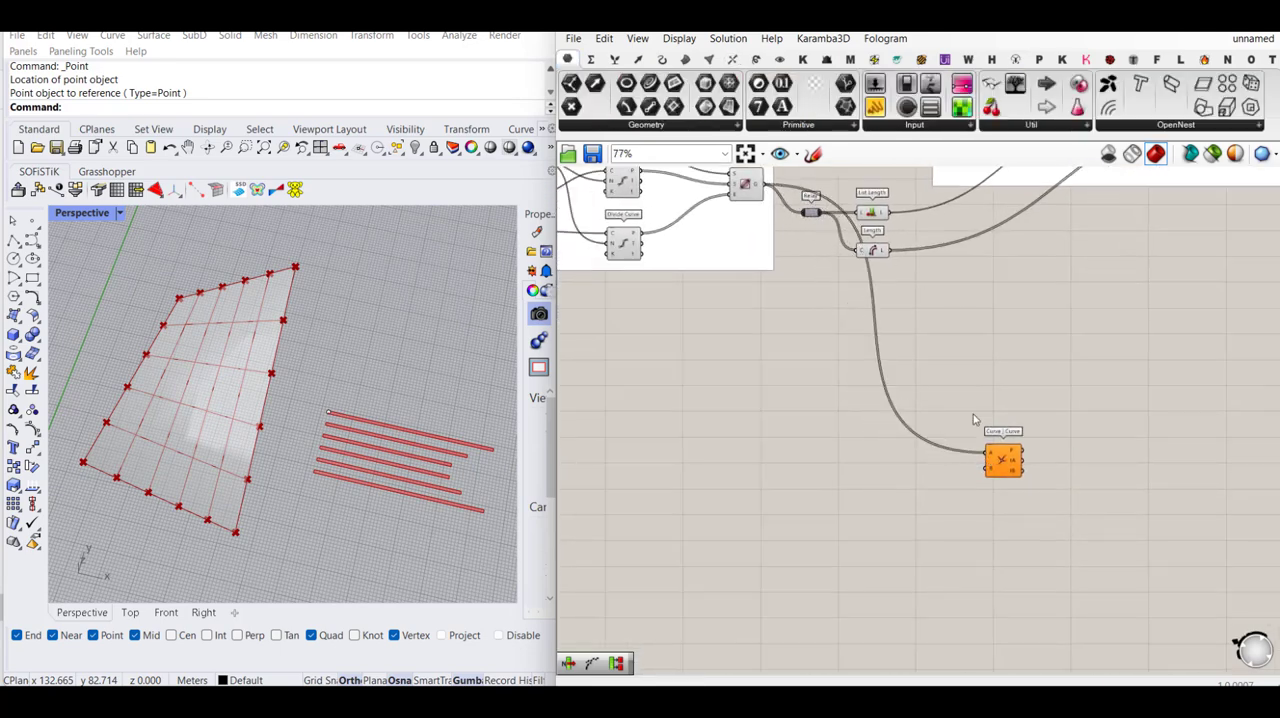
pyautogui.scroll(-2, 982, 304)
pyautogui.scroll(3, 955, 592)
pyautogui.moveTo(860, 626); pyautogui.dragTo(856, 488, button='right')
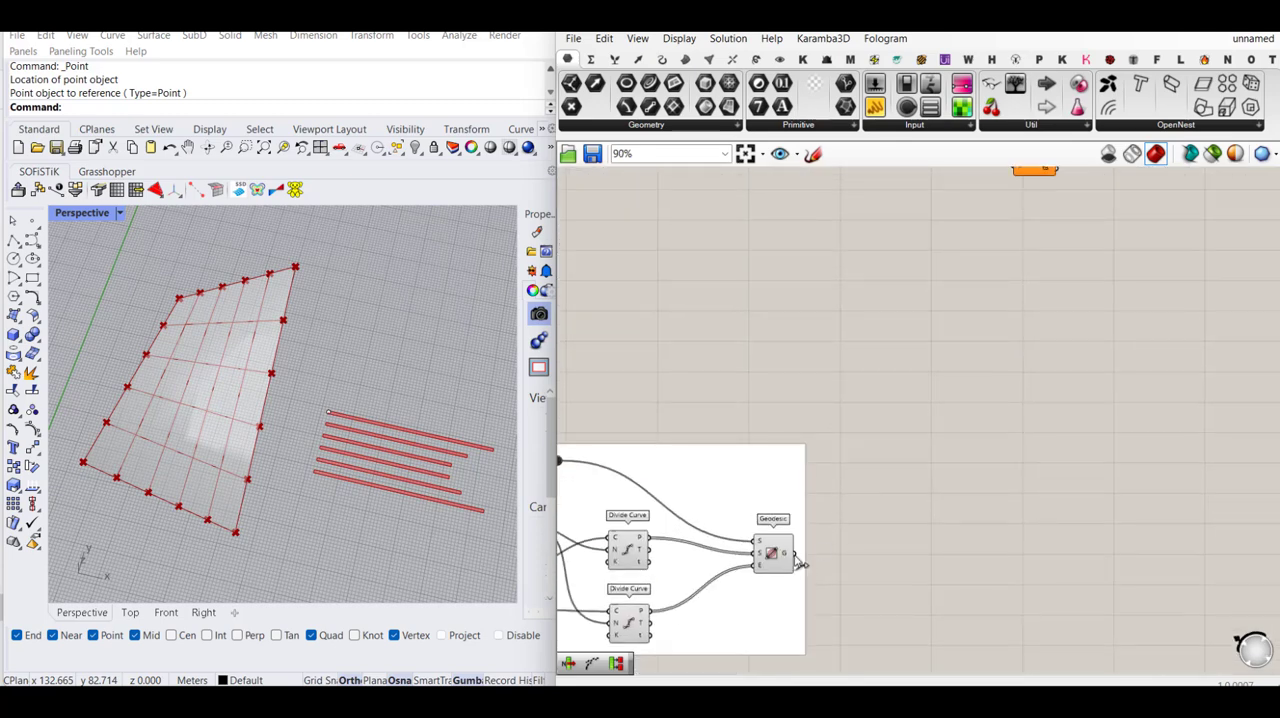
pyautogui.moveTo(800, 563); pyautogui.dragTo(978, 322)
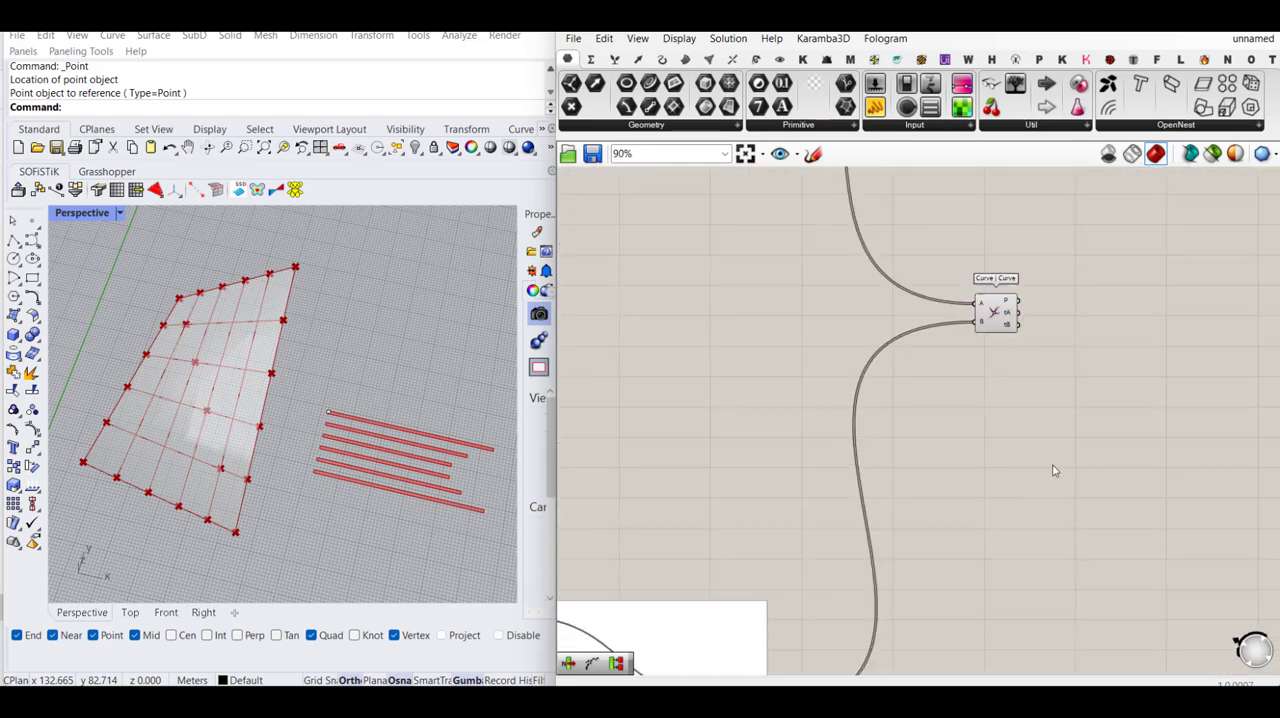
# - Turn off the preview of all components in the upper and lower geodesic groups
pyautogui.scroll(-5, 1055, 470)
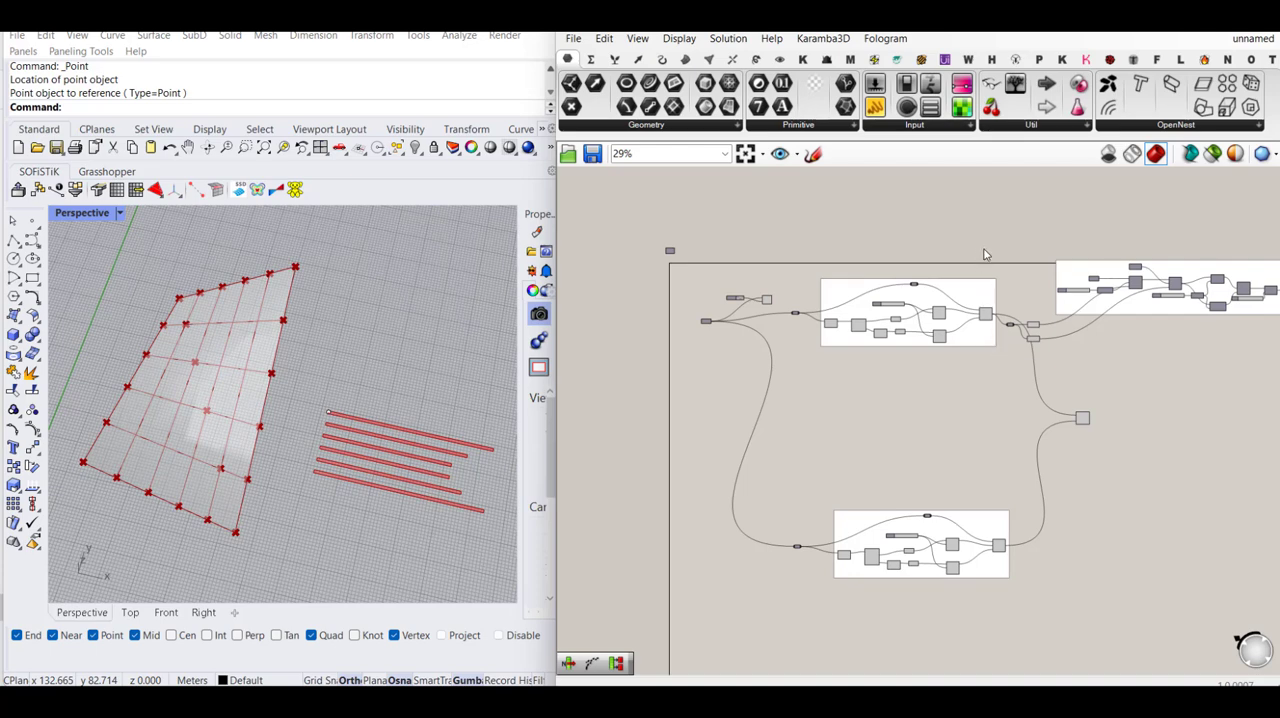
pyautogui.moveTo(1001, 240); pyautogui.dragTo(800, 620)
pyautogui.middleClick(902, 605)
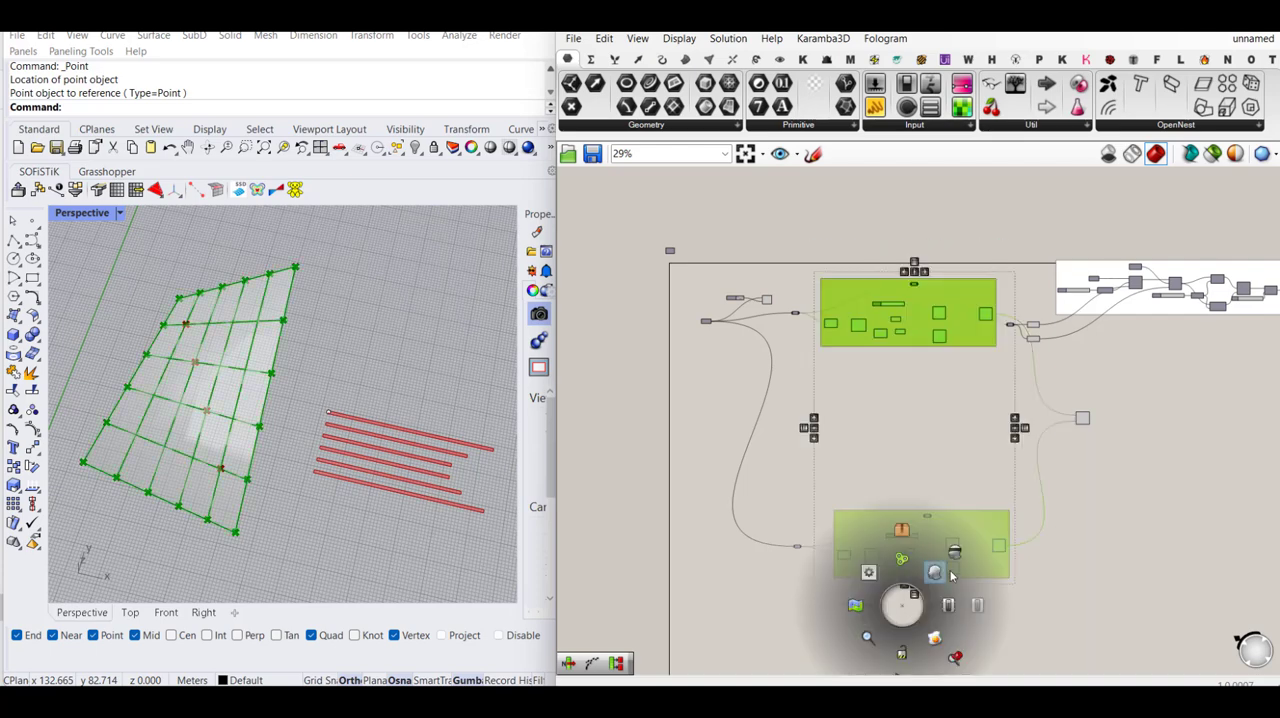
pyautogui.click(955, 554)
pyautogui.click(1118, 552)
# - Turn the preview back on for only the Geodesic component in each of the two geodesic groups
pyautogui.scroll(4, 1015, 332)
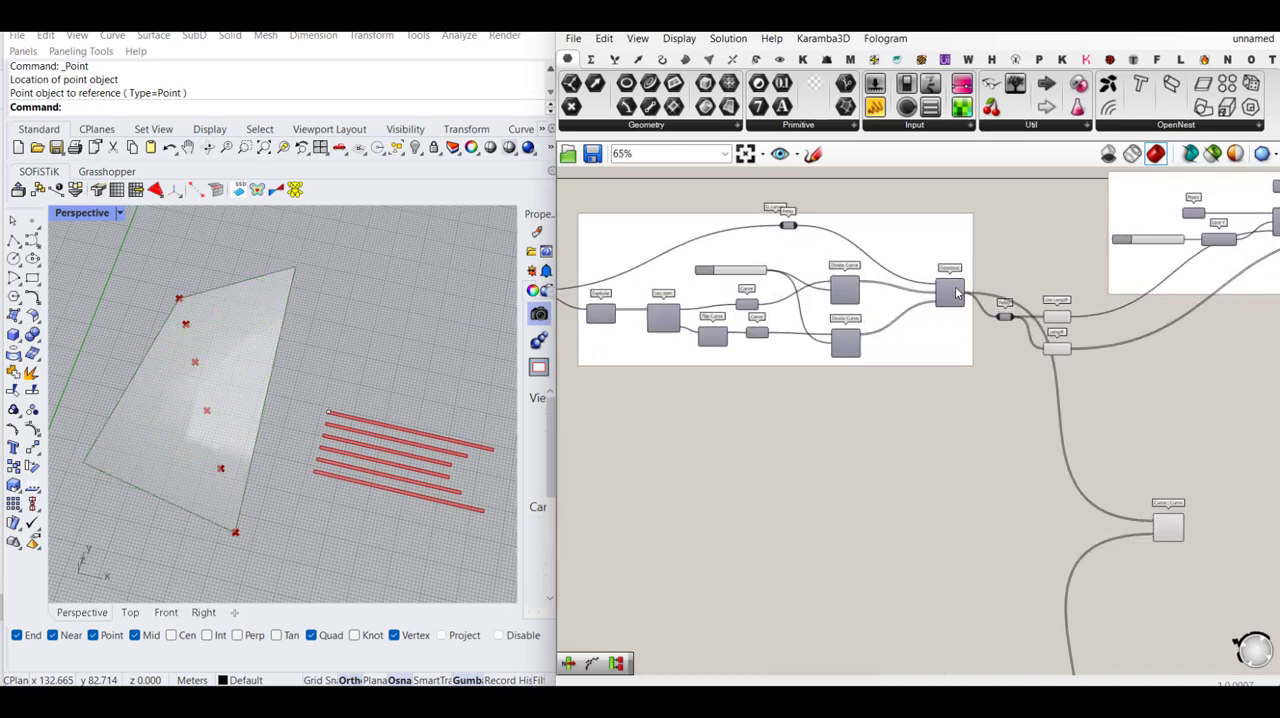
pyautogui.scroll(1, 956, 293)
pyautogui.click(954, 292)
pyautogui.middleClick(952, 287)
pyautogui.click(983, 257)
pyautogui.scroll(-4, 957, 247)
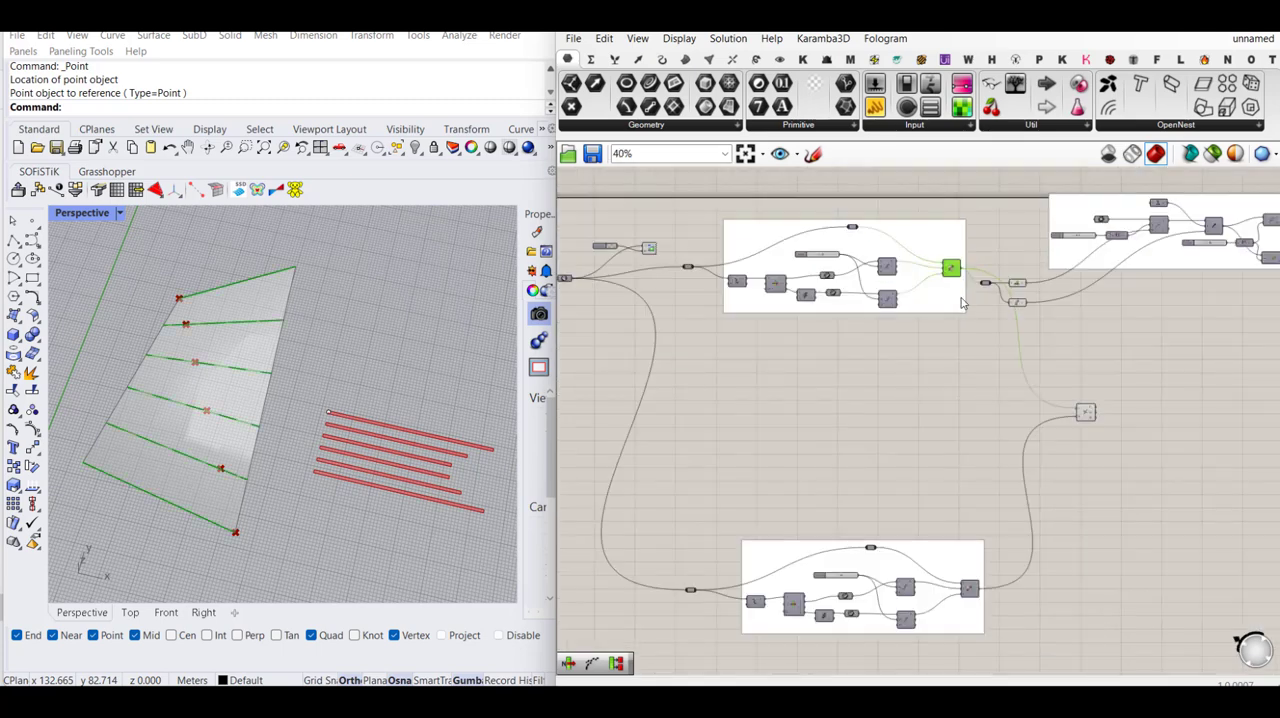
pyautogui.scroll(3, 970, 590)
pyautogui.click(971, 590)
pyautogui.middleClick(971, 586)
pyautogui.click(1002, 556)
pyautogui.scroll(-3, 909, 427)
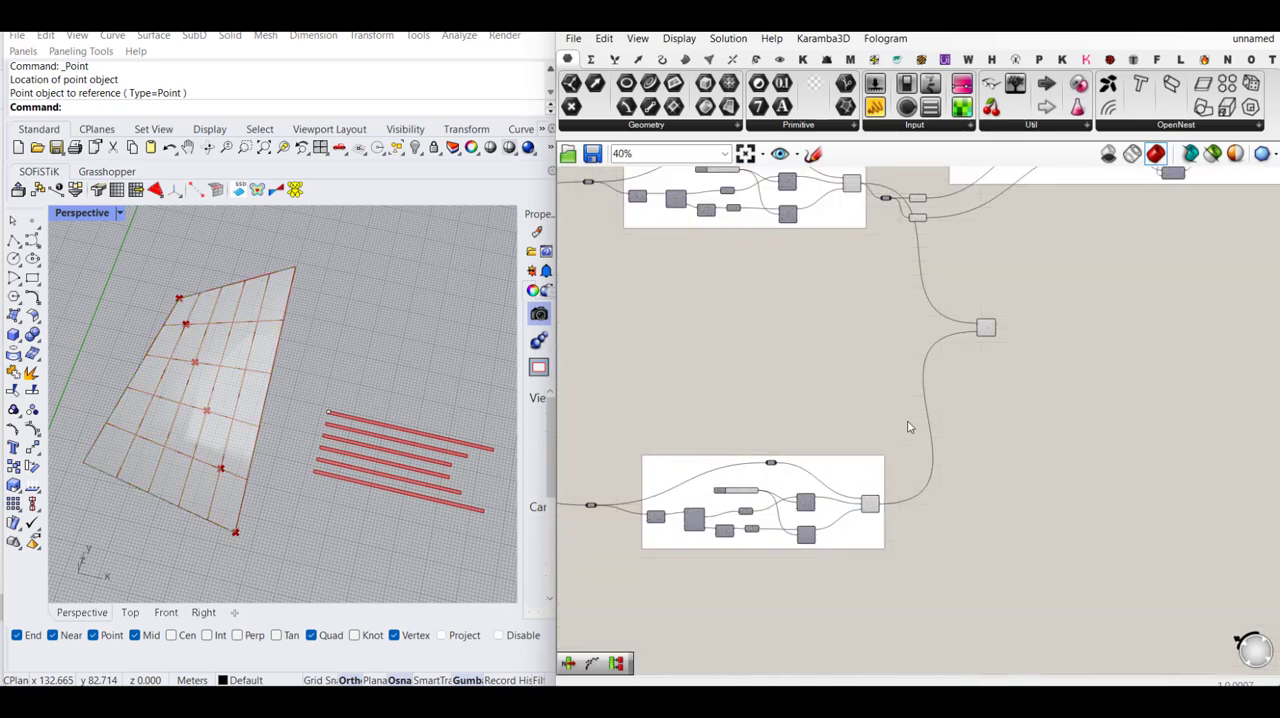
# - Examine where the Curve | Curve intersection points fall on the gridded surface in the perspective view
pyautogui.scroll(4, 1018, 386)
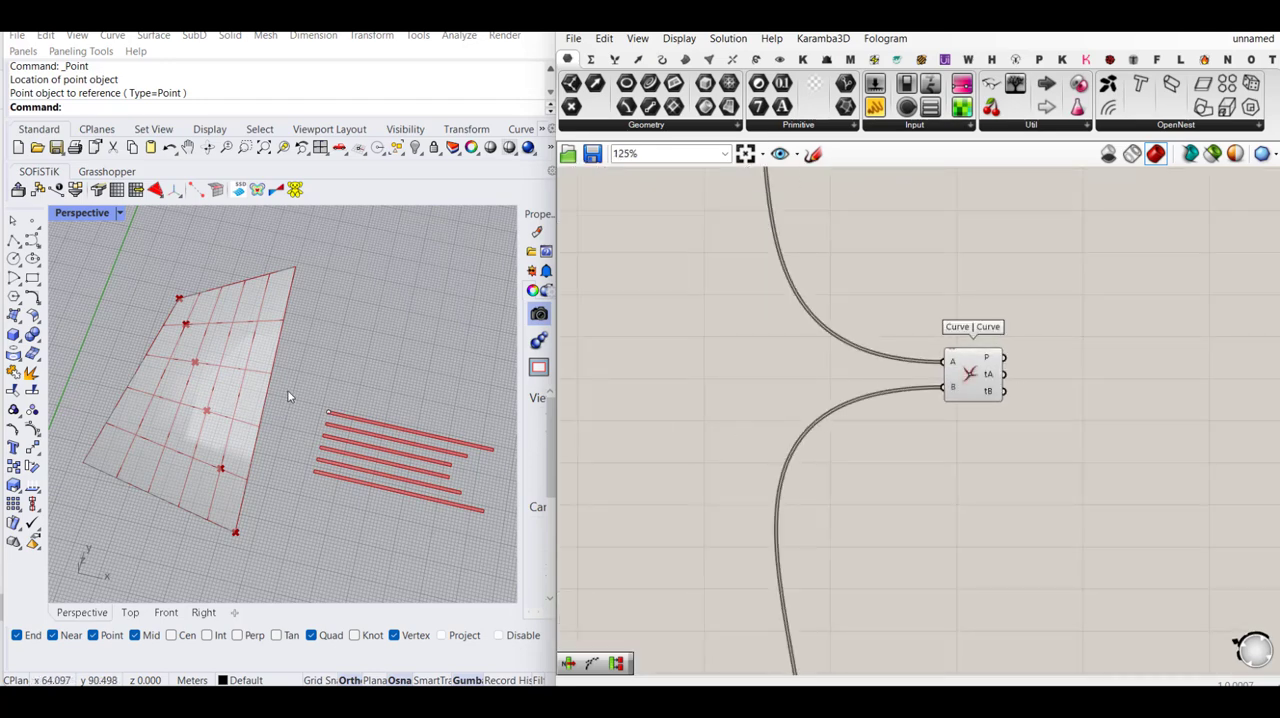
pyautogui.scroll(2, 143, 333)
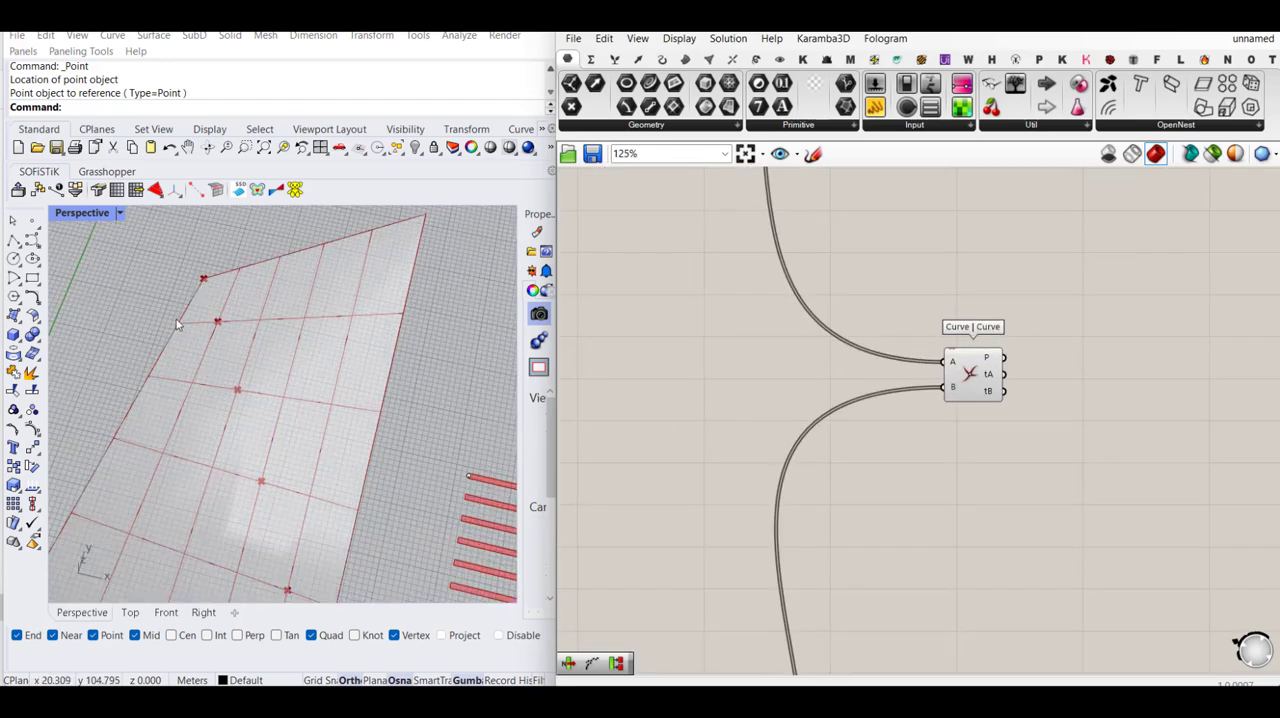
pyautogui.scroll(-2, 195, 300)
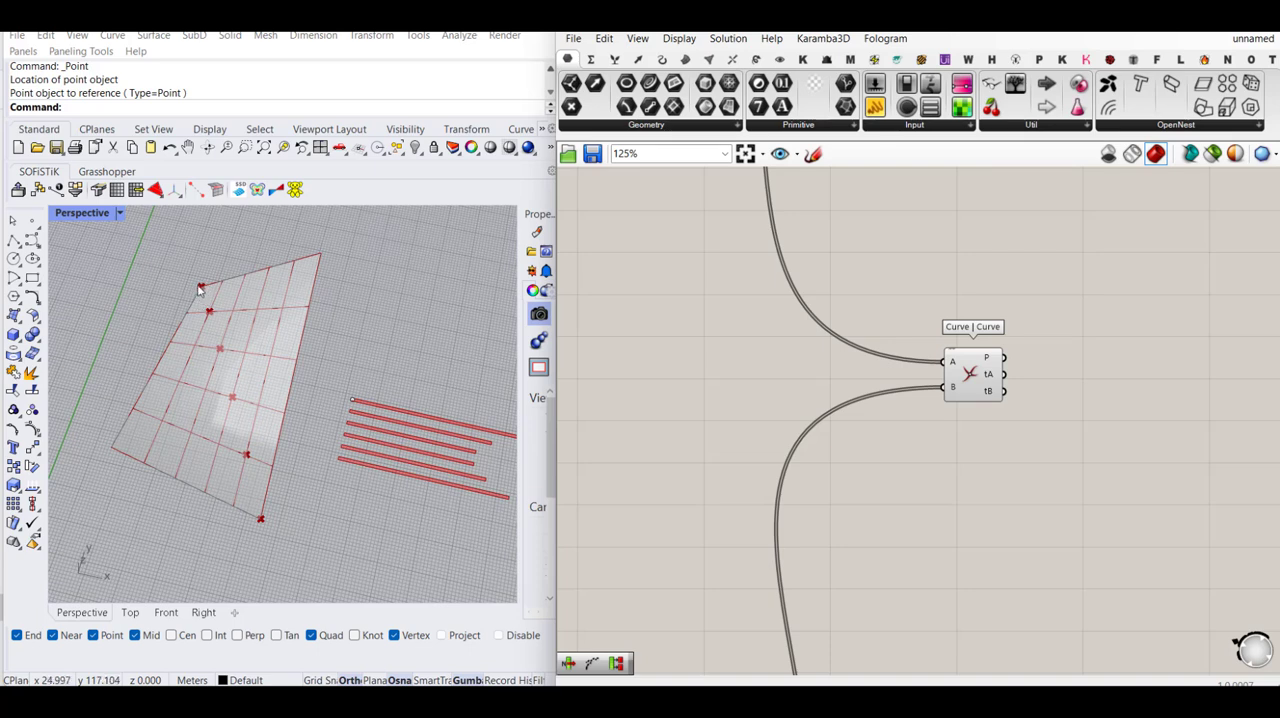
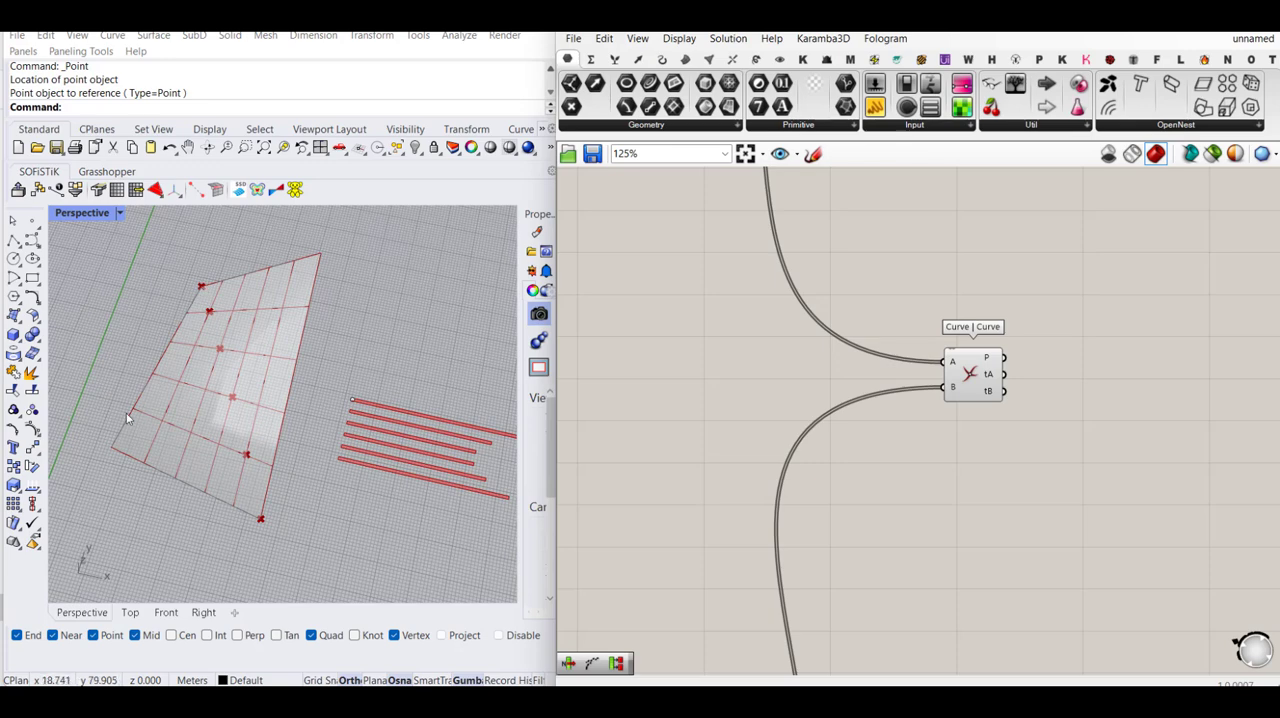
# - Graft input A of the Curve | Curve component and shift the component slightly further along the canvas
pyautogui.rightClick(951, 366)
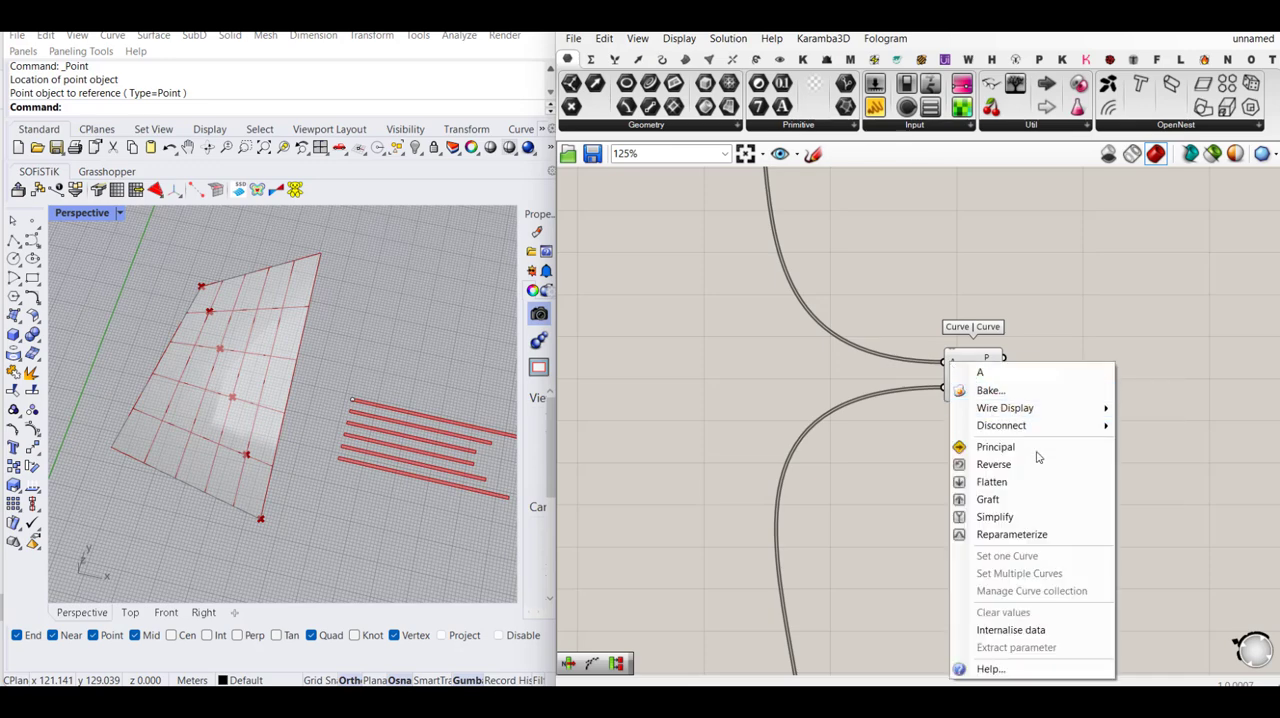
pyautogui.click(1037, 499)
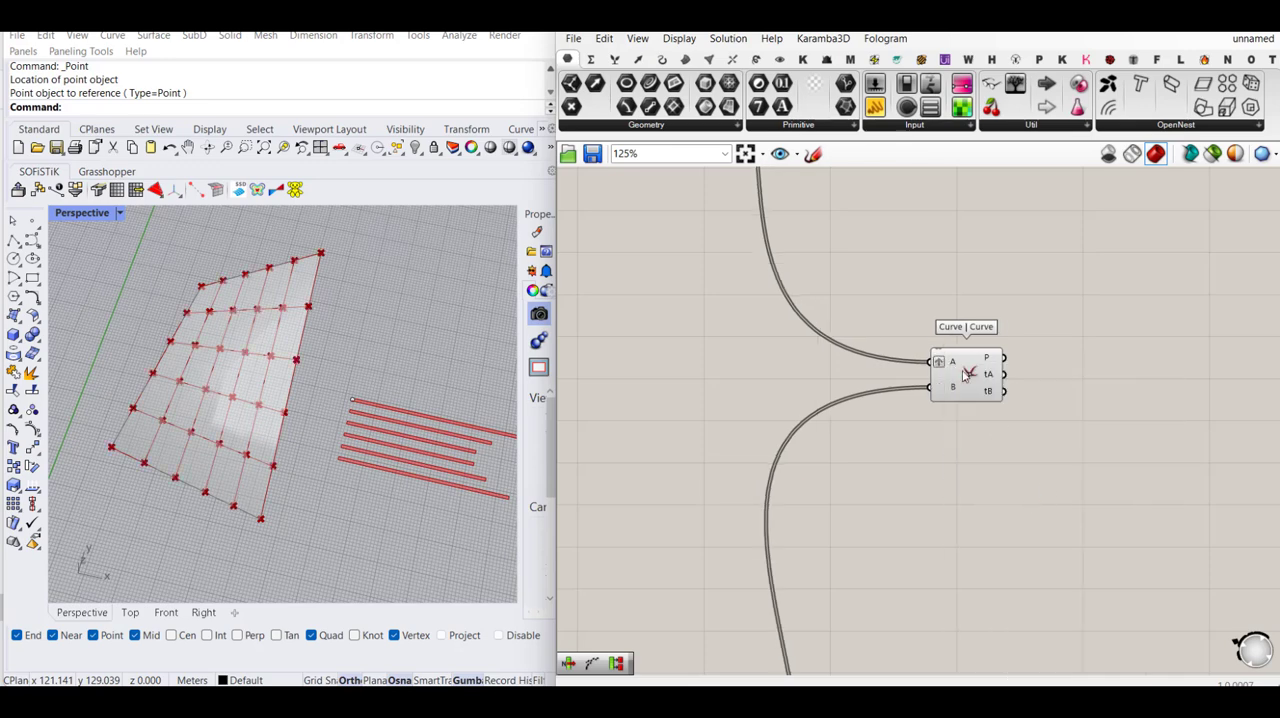
pyautogui.moveTo(965, 375); pyautogui.dragTo(997, 373)
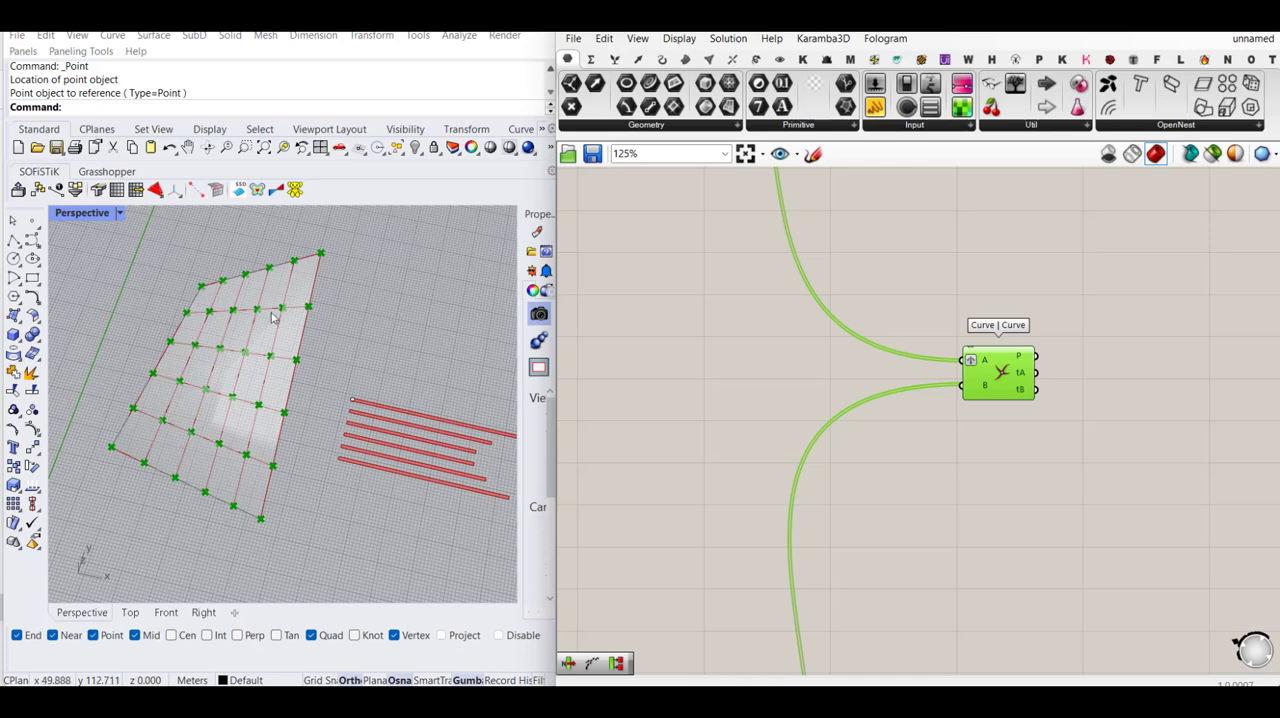
pyautogui.moveTo(975, 391)
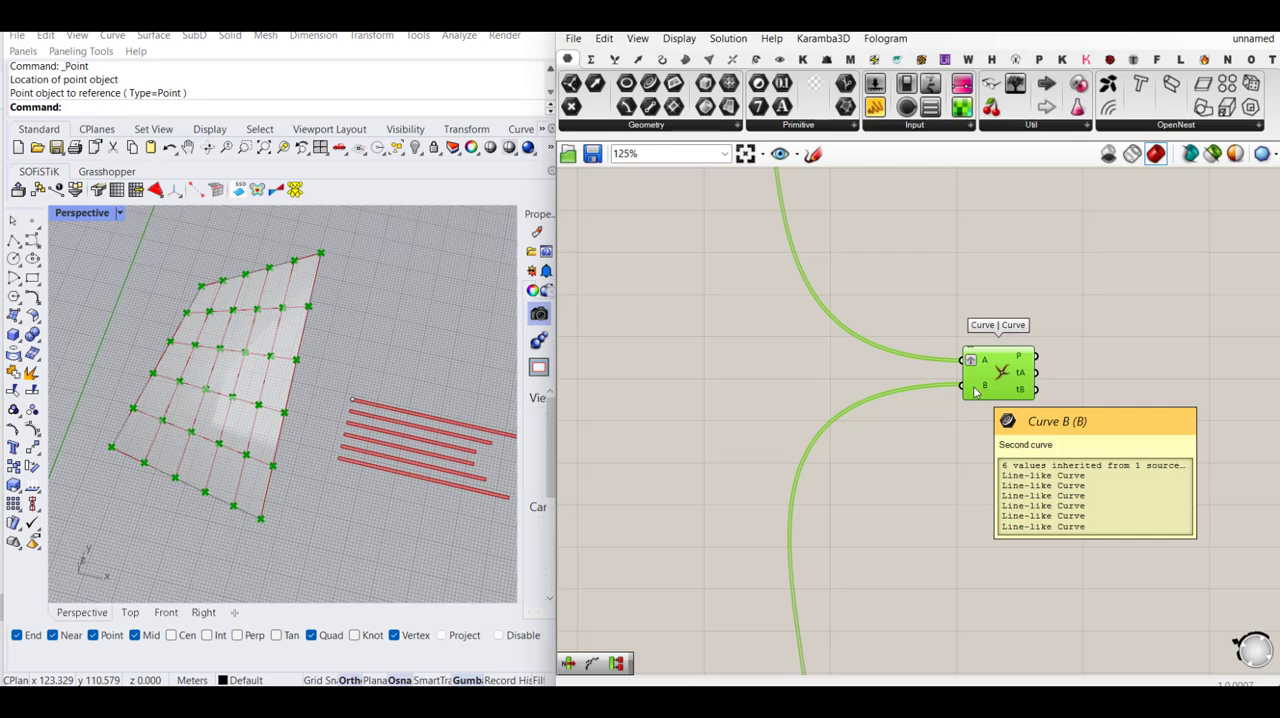
pyautogui.moveTo(1081, 391); pyautogui.dragTo(997, 412, button='right')
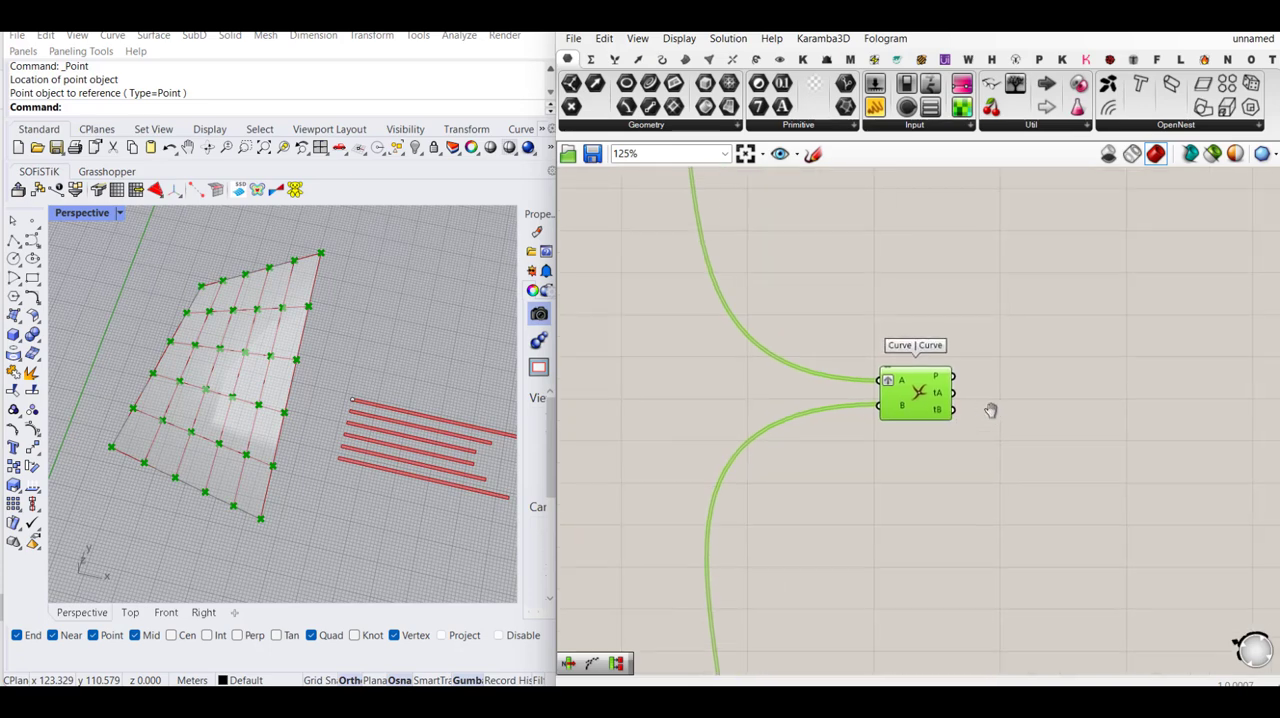
pyautogui.moveTo(909, 394); pyautogui.dragTo(929, 394)
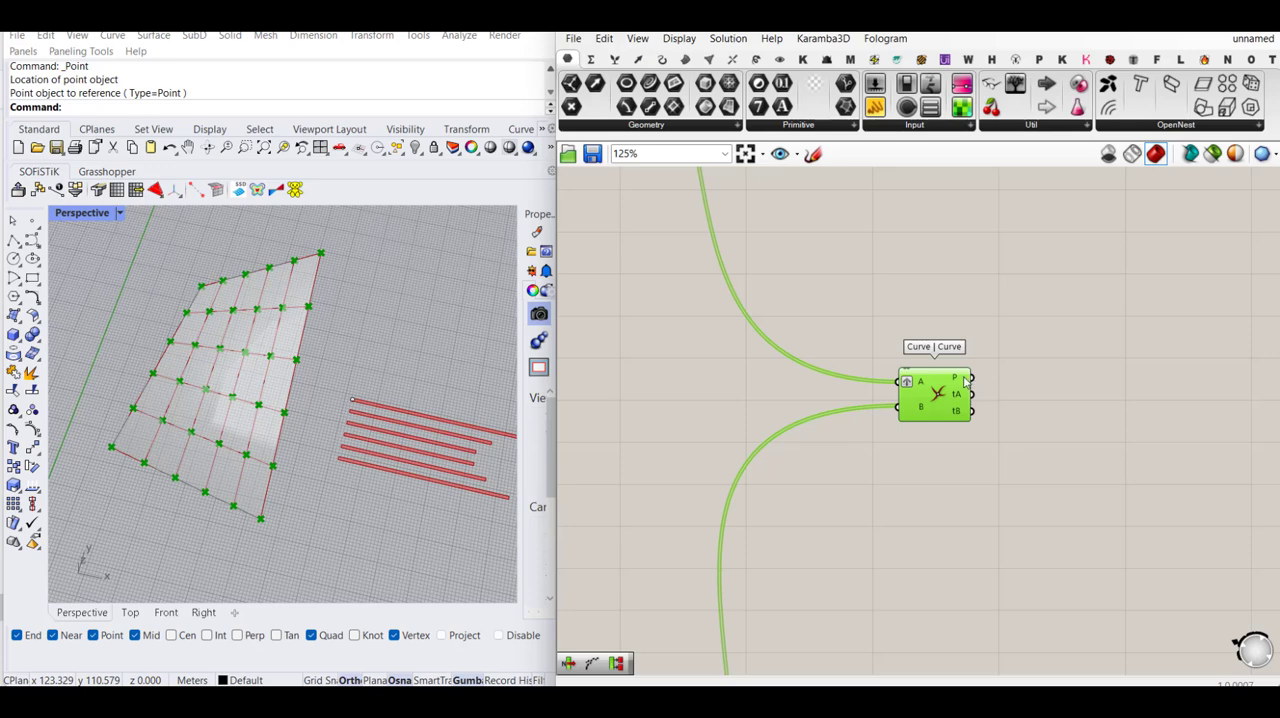
# - Set the Count slider in the U curves group to 4
pyautogui.moveTo(966, 382)
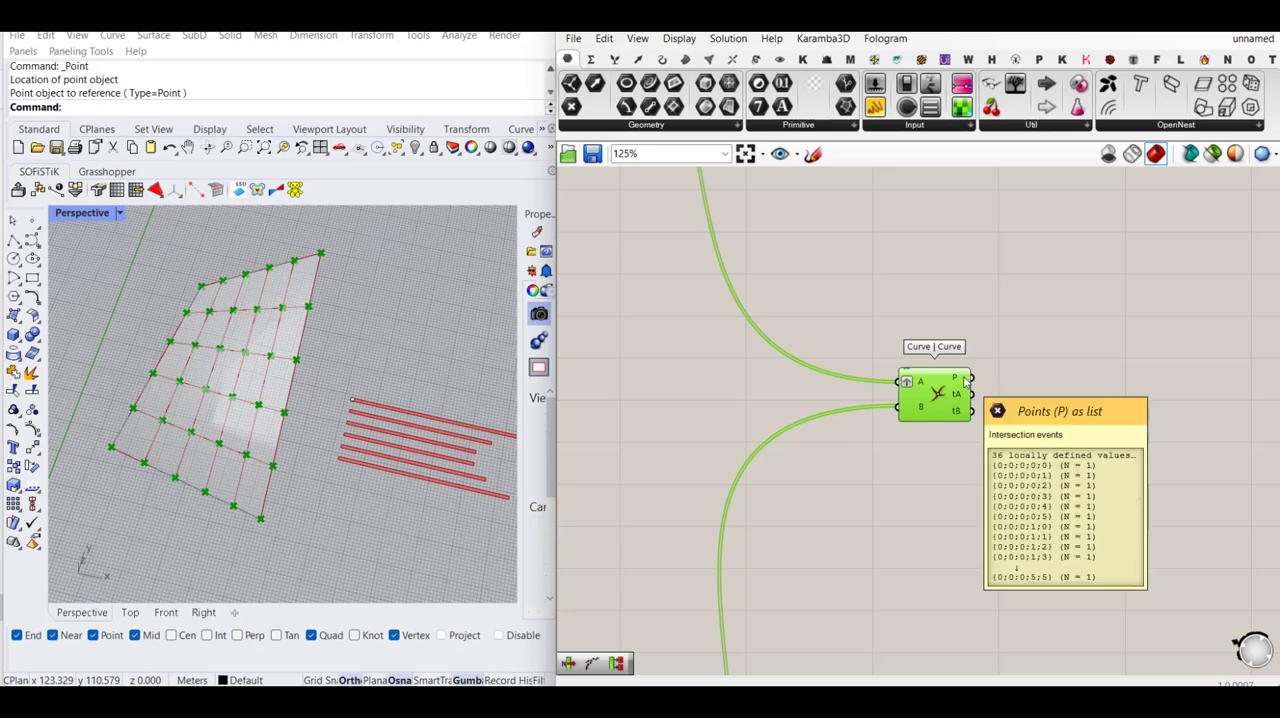
pyautogui.scroll(-6, 1074, 377)
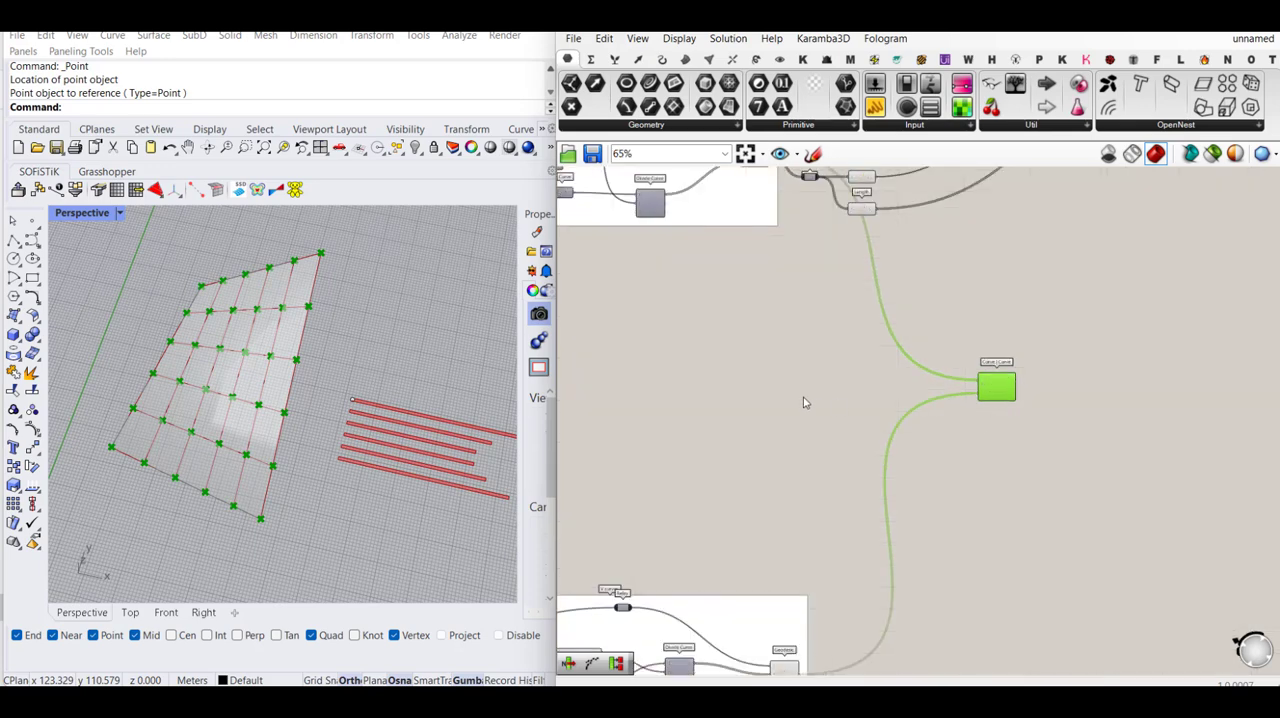
pyautogui.scroll(3, 677, 256)
pyautogui.scroll(-4, 757, 243)
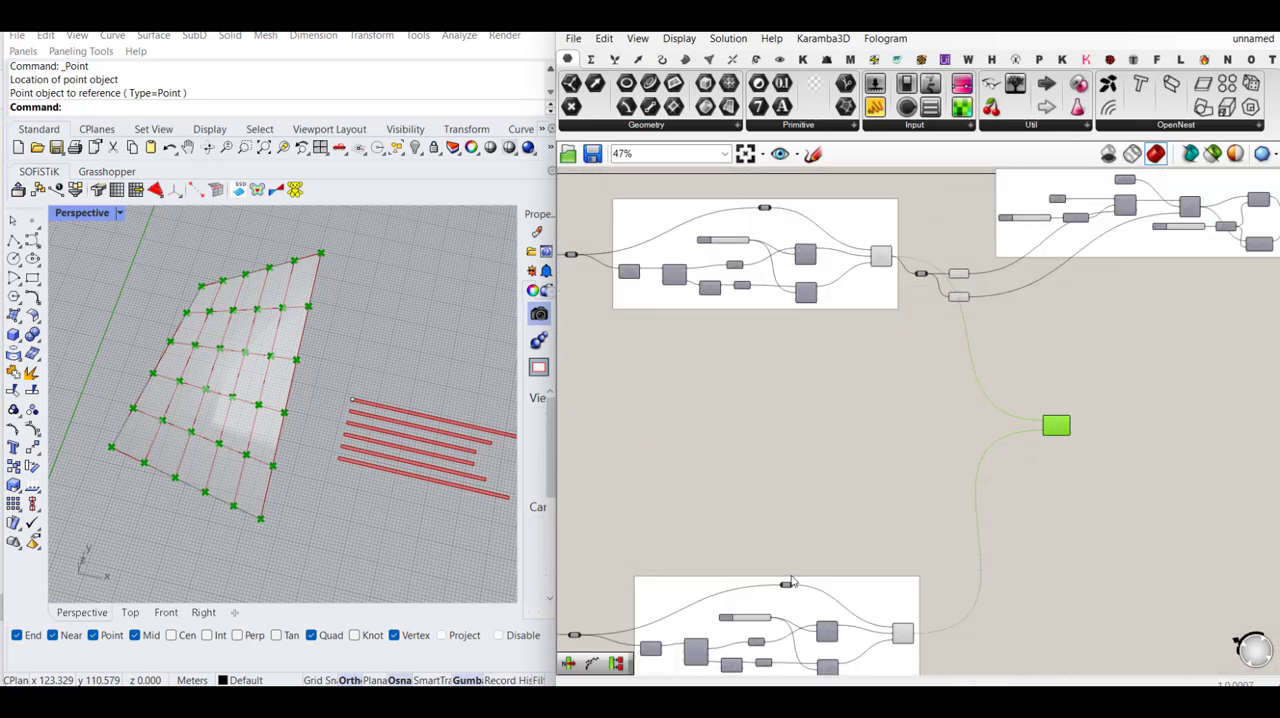
pyautogui.scroll(5, 766, 626)
pyautogui.scroll(-5, 831, 526)
pyautogui.moveTo(823, 420); pyautogui.dragTo(872, 533, button='right')
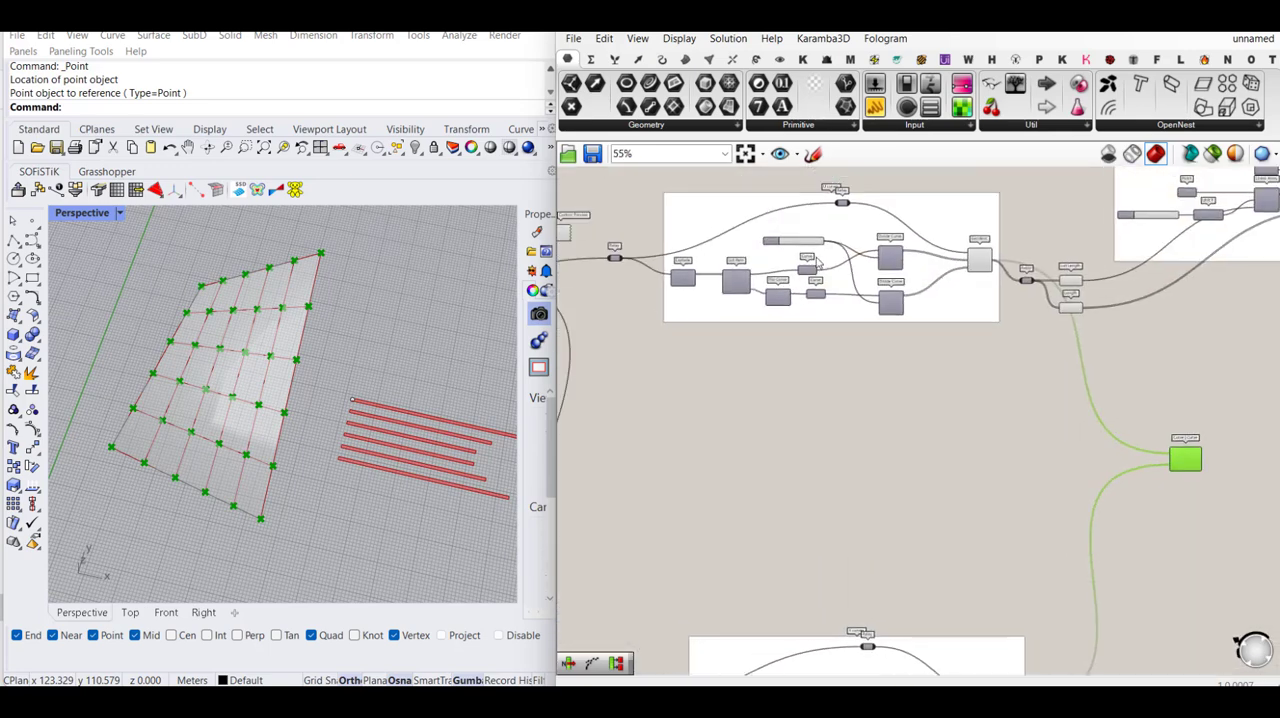
pyautogui.scroll(3, 814, 252)
pyautogui.scroll(-3, 868, 258)
pyautogui.moveTo(809, 246); pyautogui.dragTo(904, 341, button='right')
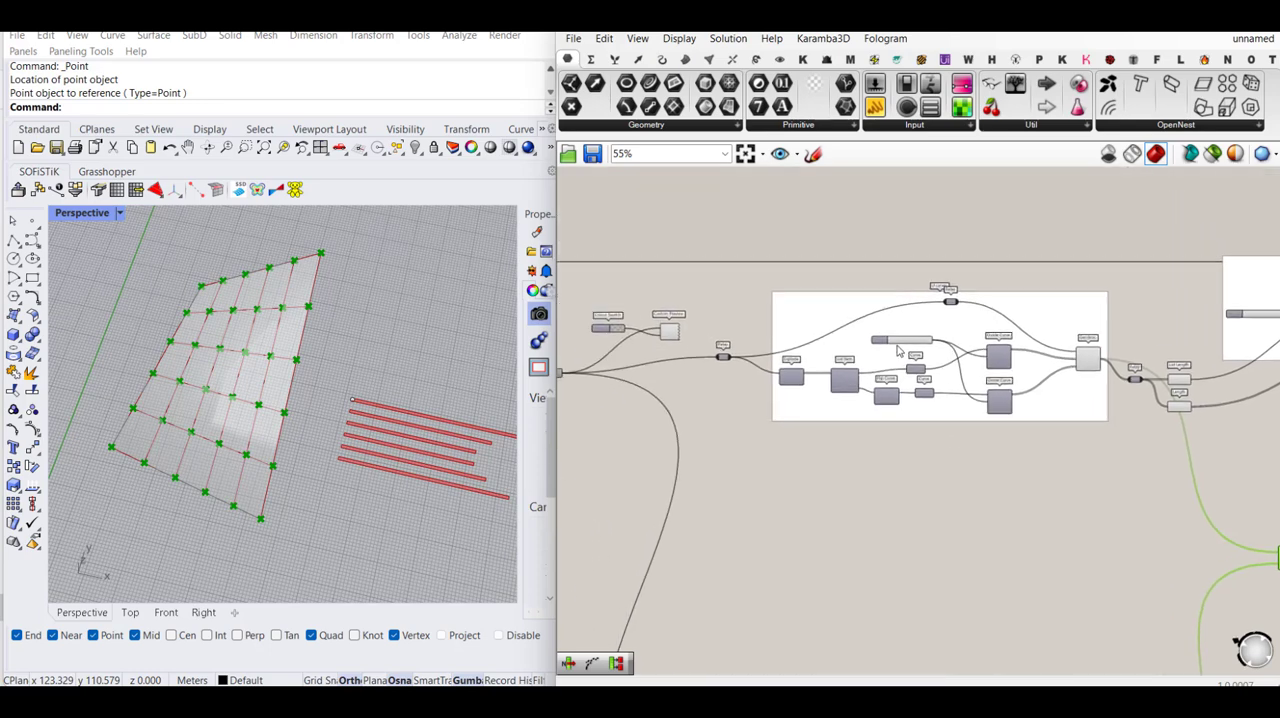
pyautogui.scroll(4, 904, 341)
pyautogui.moveTo(903, 341); pyautogui.dragTo(898, 340)
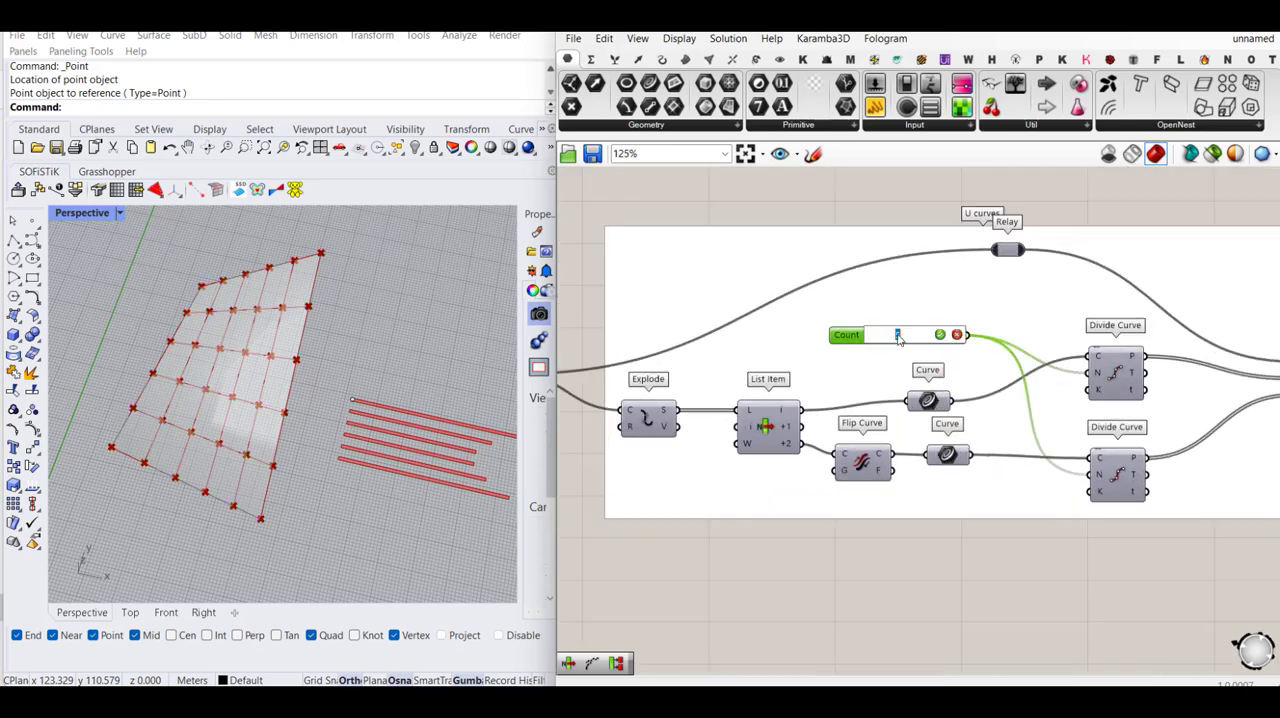
pyautogui.press('Return')
# - Examine the data tree of the Curve | Curve points output and its points on the surface
pyautogui.scroll(-8, 793, 321)
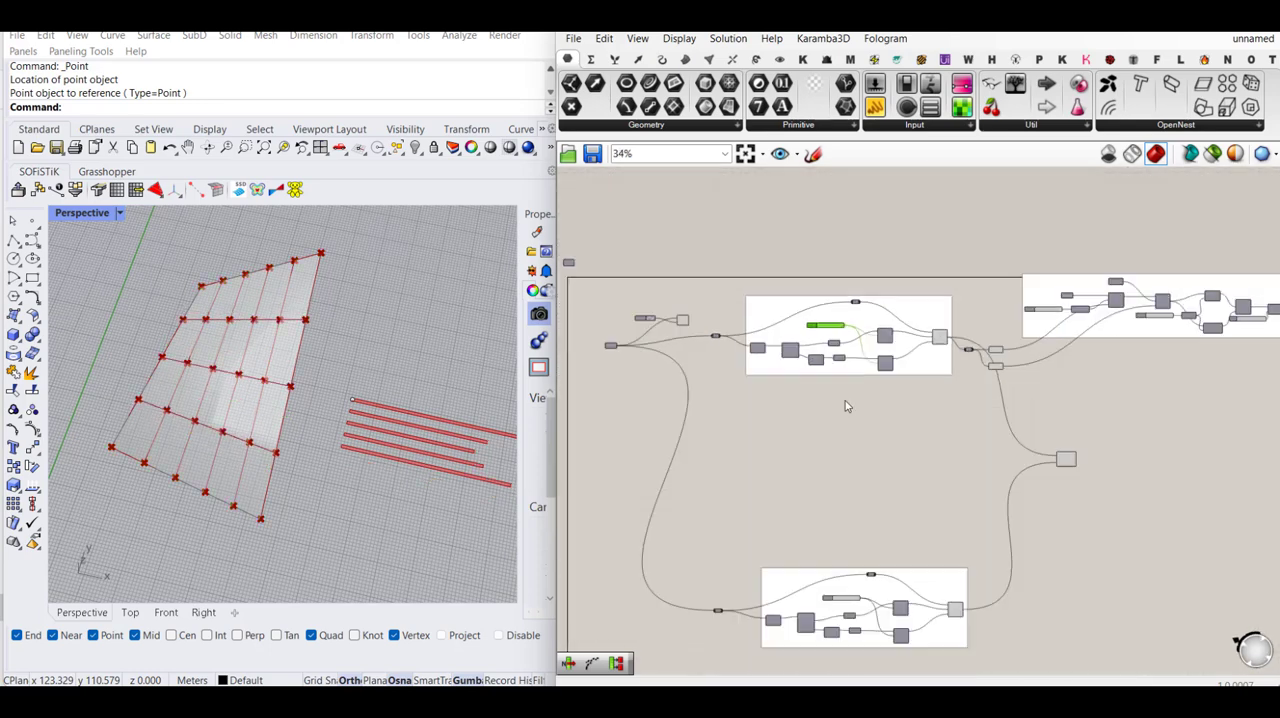
pyautogui.moveTo(870, 511); pyautogui.dragTo(832, 388, button='right')
pyautogui.scroll(4, 816, 450)
pyautogui.moveTo(979, 430); pyautogui.dragTo(848, 498, button='right')
pyautogui.moveTo(1060, 325); pyautogui.dragTo(959, 419, button='right')
pyautogui.scroll(4, 959, 424)
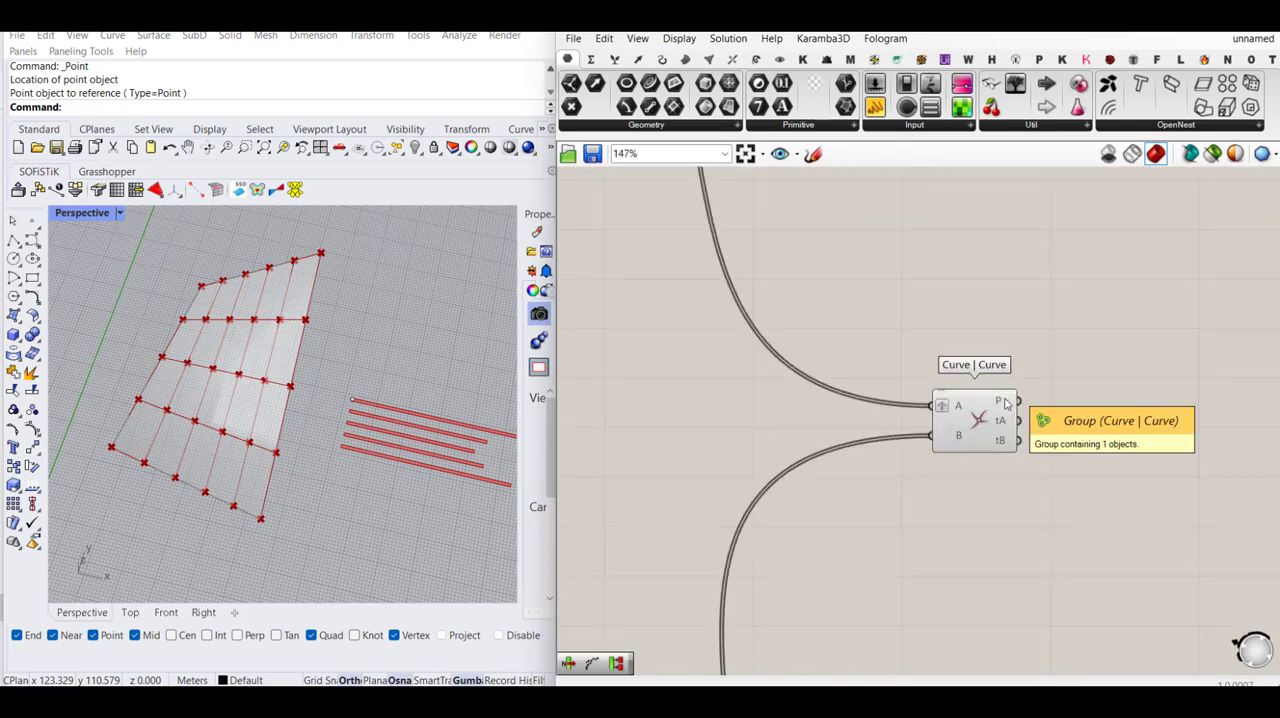
pyautogui.moveTo(1006, 402)
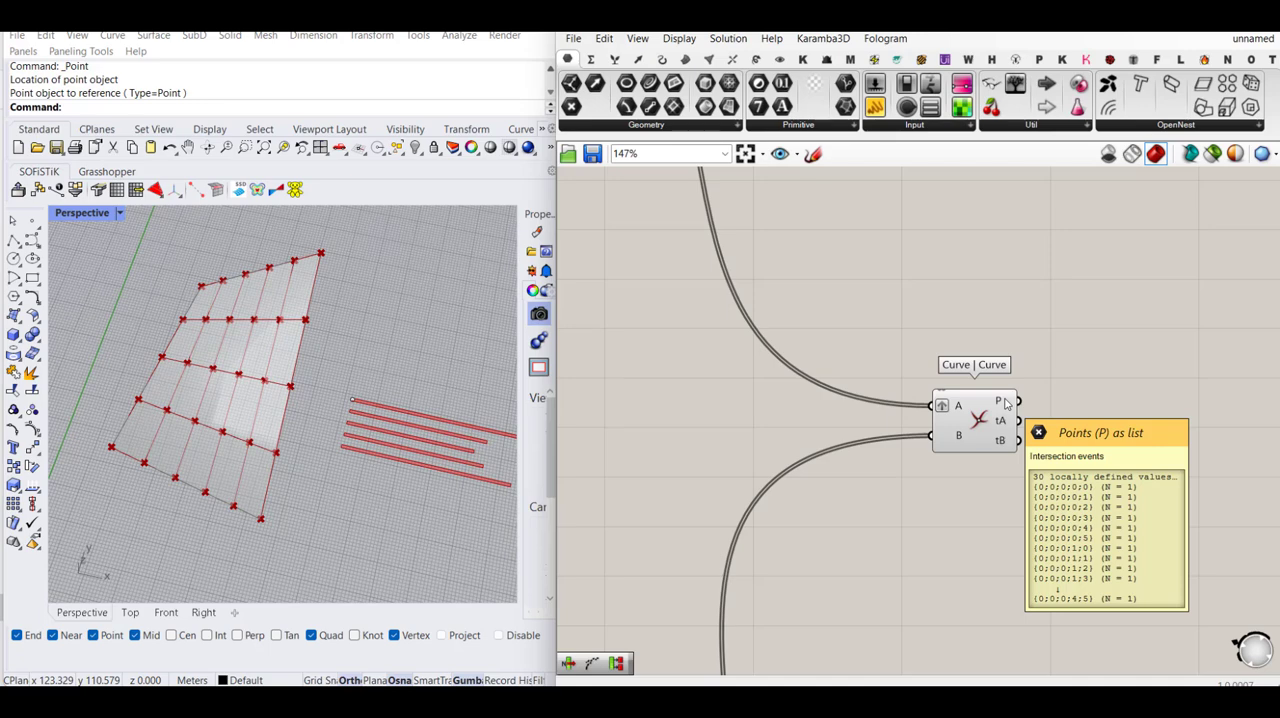
pyautogui.click(1000, 402)
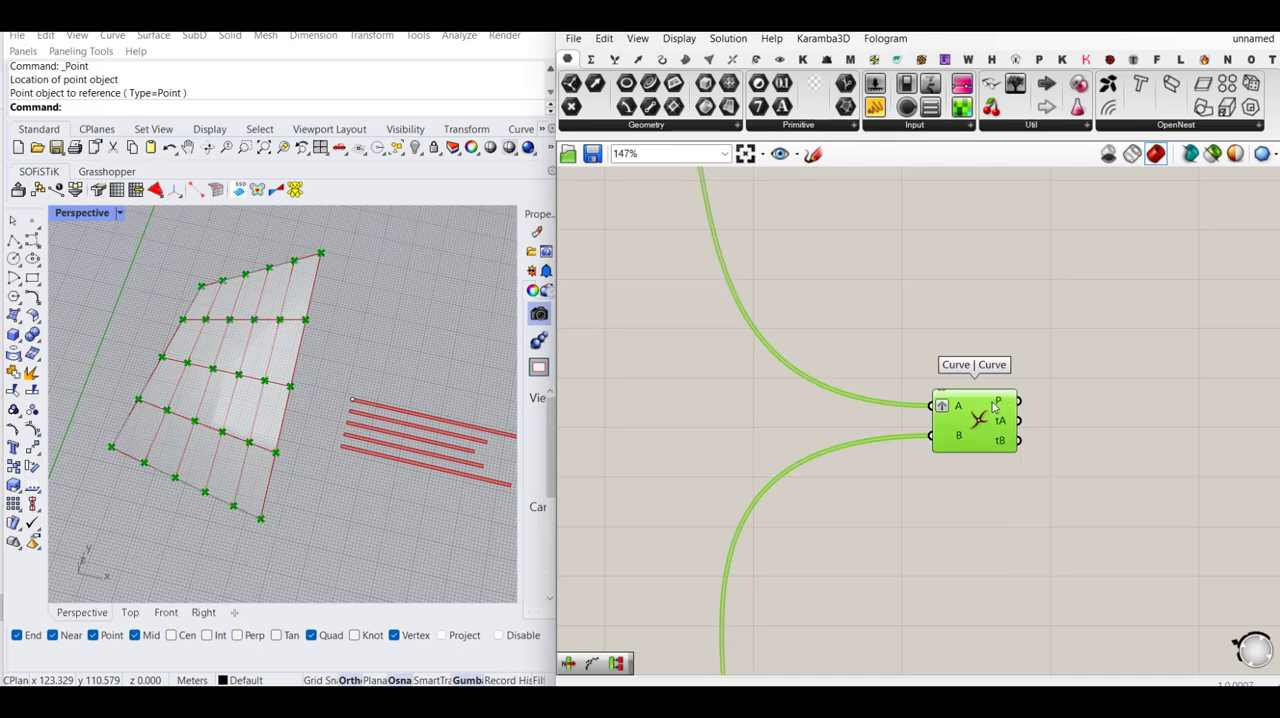
pyautogui.click(1110, 386)
pyautogui.scroll(-1, 1066, 467)
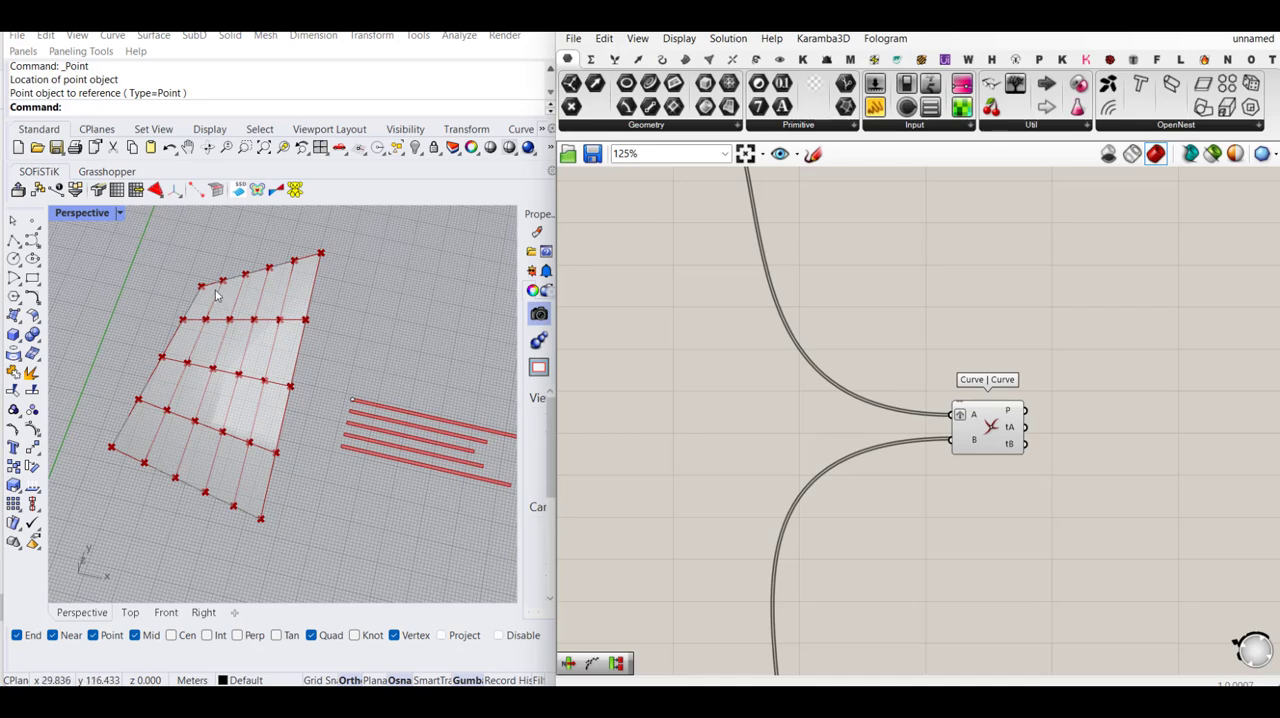
# - Examine the U group's Geodesic curves on the surface and the Divide Curve points output in the V curves group
pyautogui.scroll(-5, 1025, 456)
pyautogui.scroll(4, 820, 226)
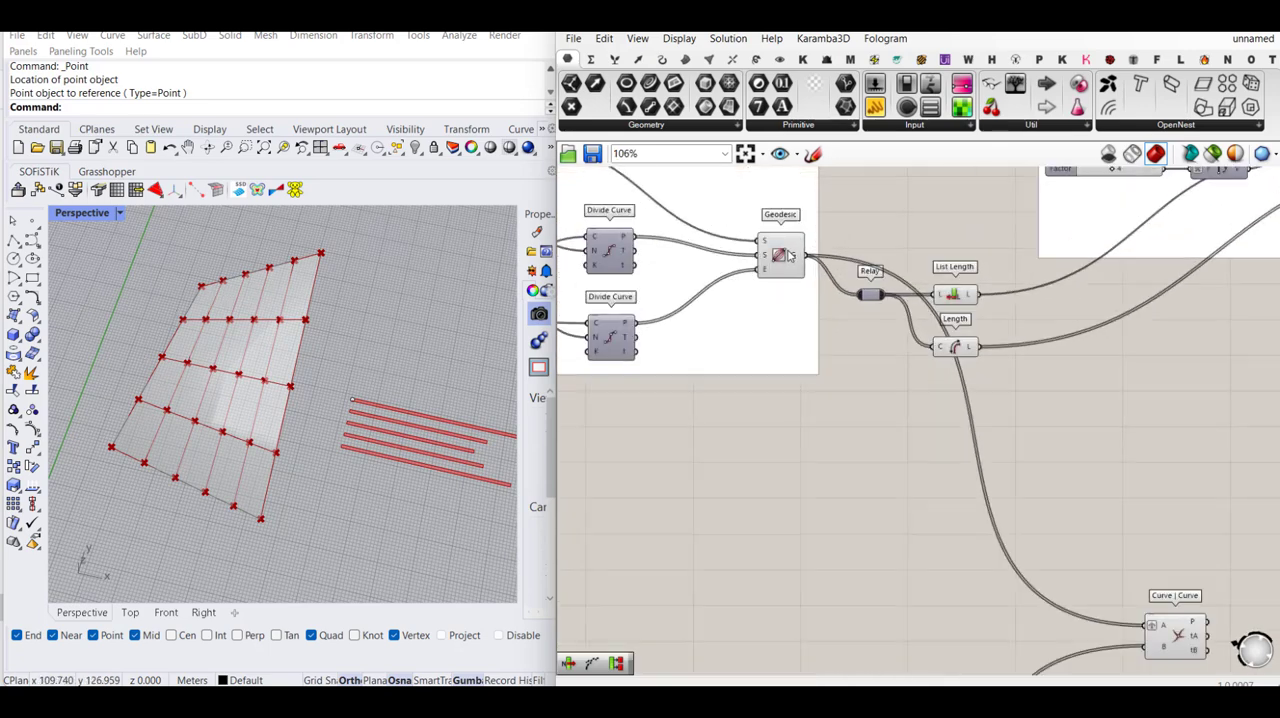
pyautogui.click(780, 260)
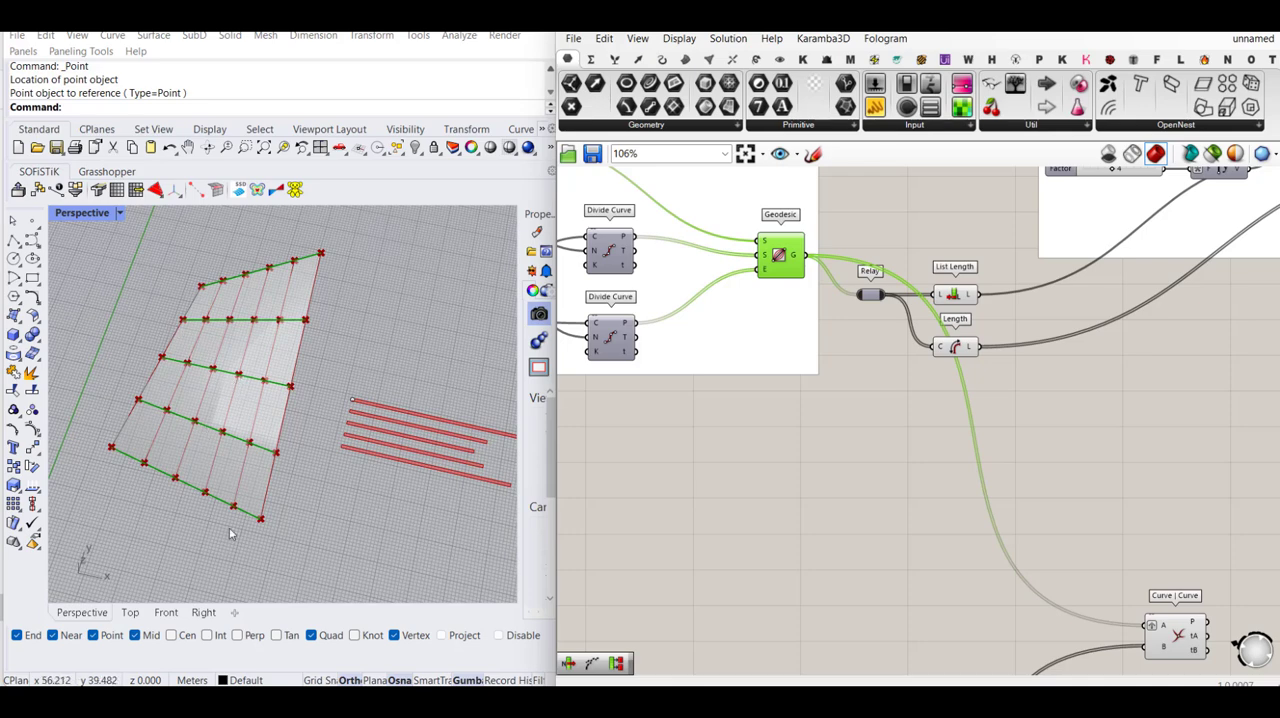
pyautogui.click(867, 527)
pyautogui.scroll(-3, 932, 312)
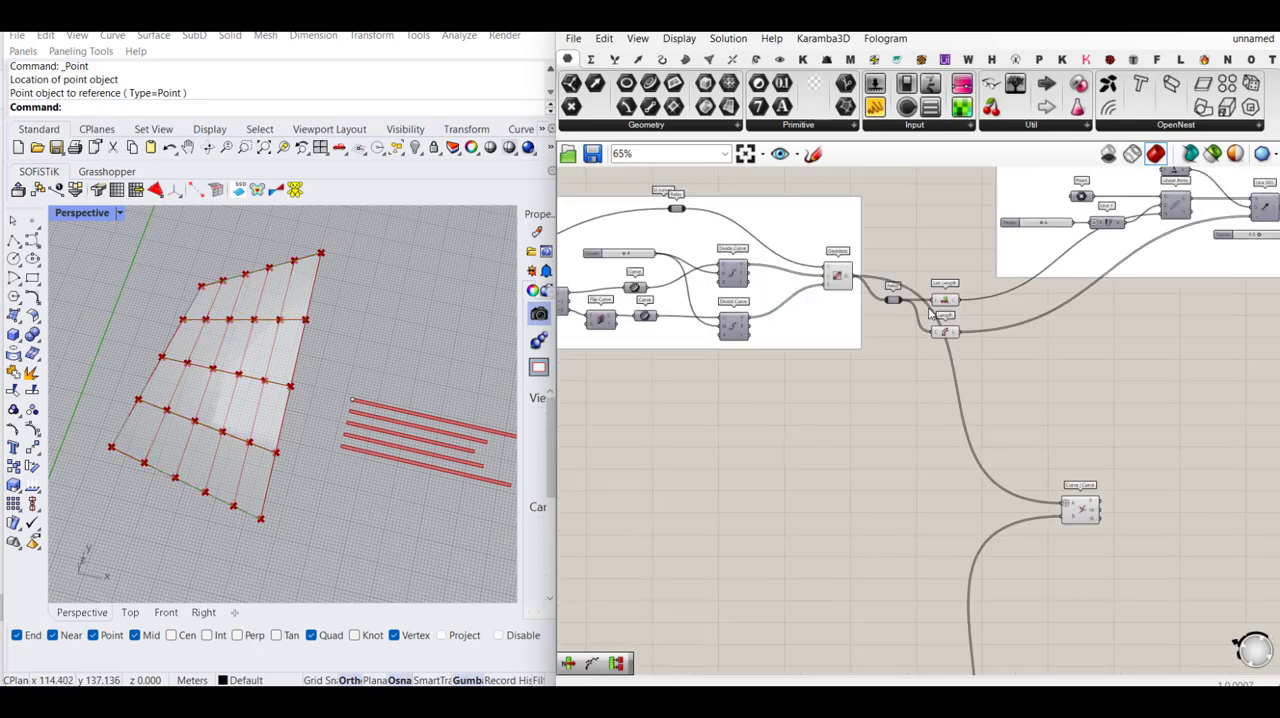
pyautogui.moveTo(874, 425)
pyautogui.mouseDown(button='right')
pyautogui.moveTo(957, 280)
pyautogui.moveTo(922, 328)
pyautogui.mouseUp(button='right')
pyautogui.scroll(5, 760, 575)
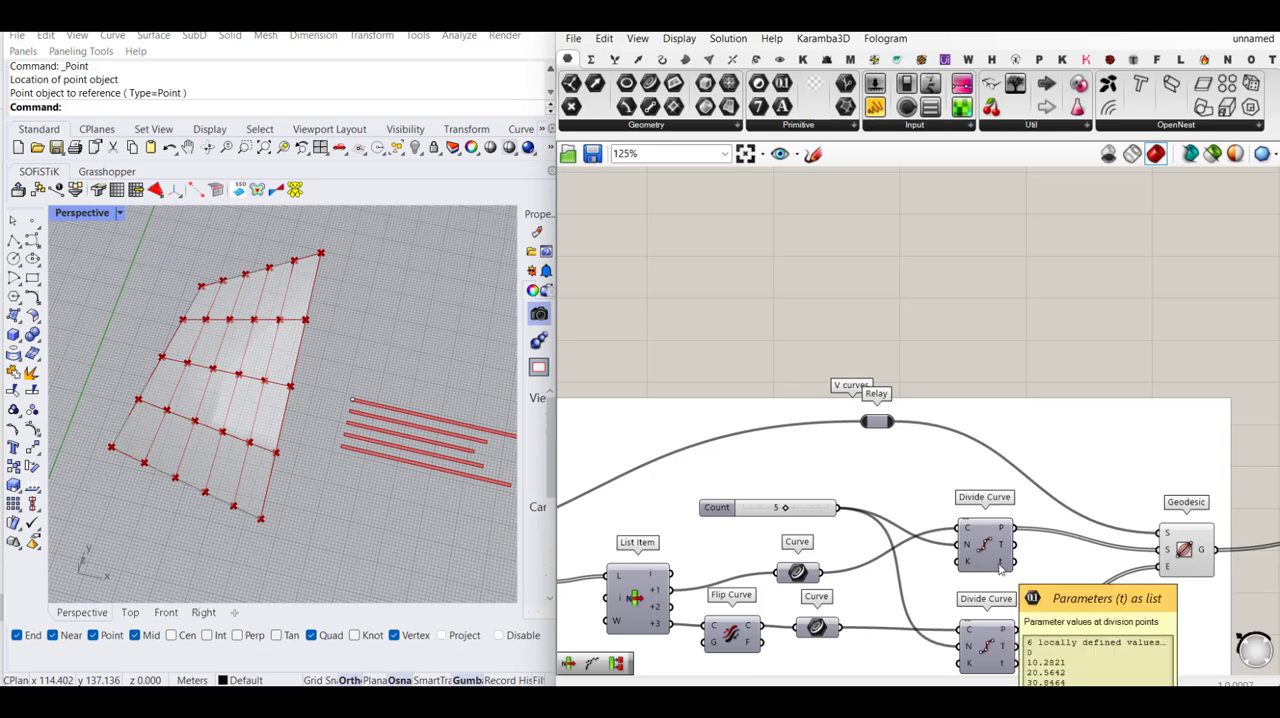
pyautogui.moveTo(1006, 527)
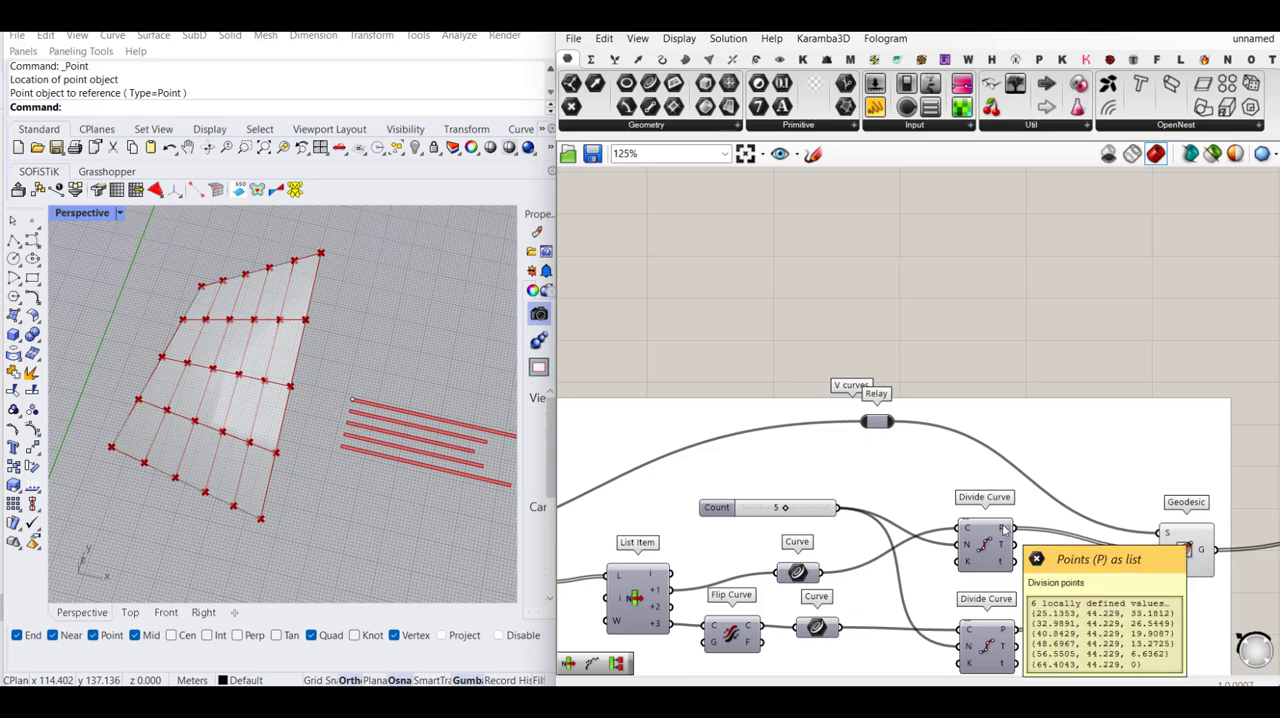
pyautogui.scroll(-6, 780, 508)
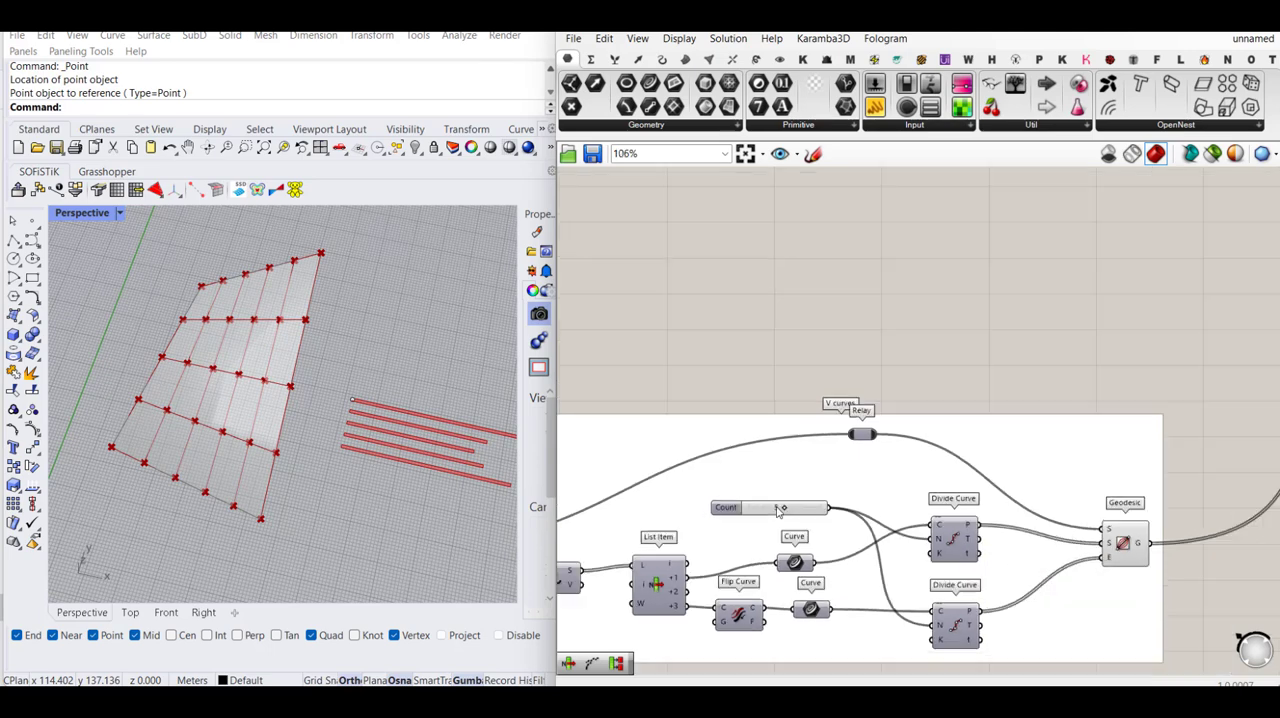
# - Add a Partition List component beside Curve | Curve and feed the intersection points output P into its list input L
pyautogui.moveTo(1123, 328); pyautogui.dragTo(991, 400, button='right')
pyautogui.scroll(5, 991, 386)
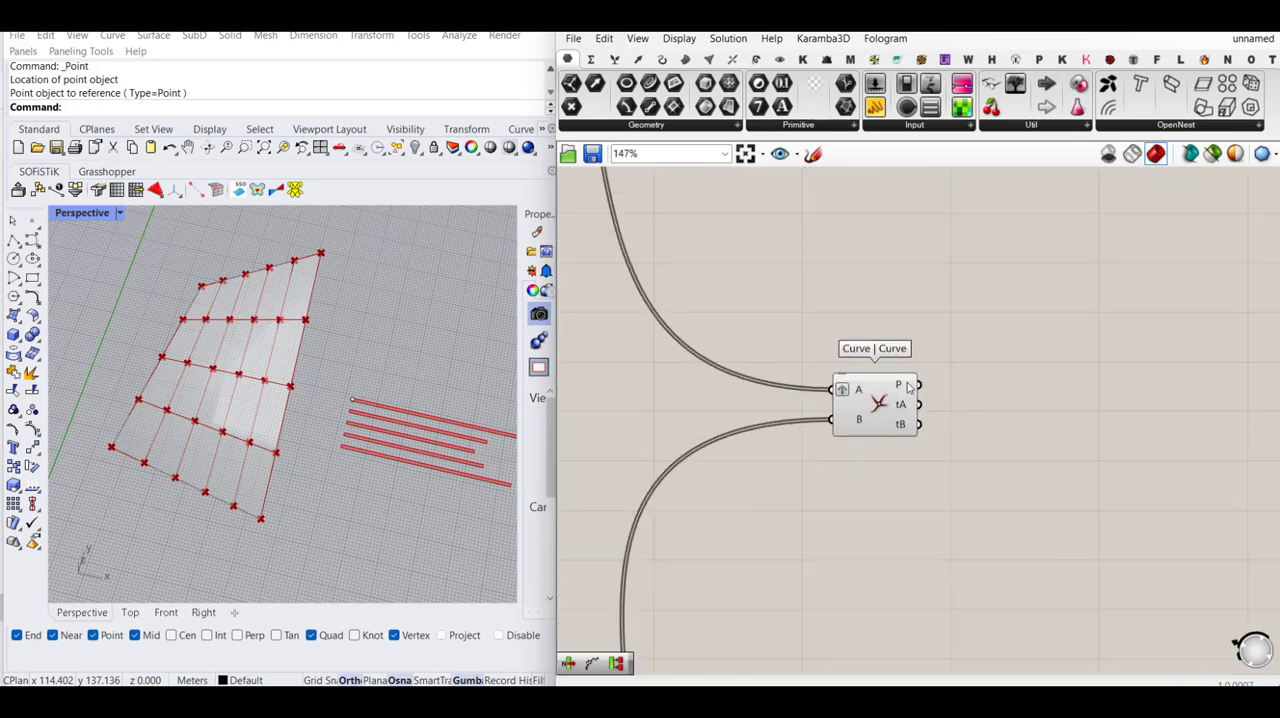
pyautogui.click(894, 396)
pyautogui.scroll(2, 1010, 377)
pyautogui.doubleClick(1018, 368)
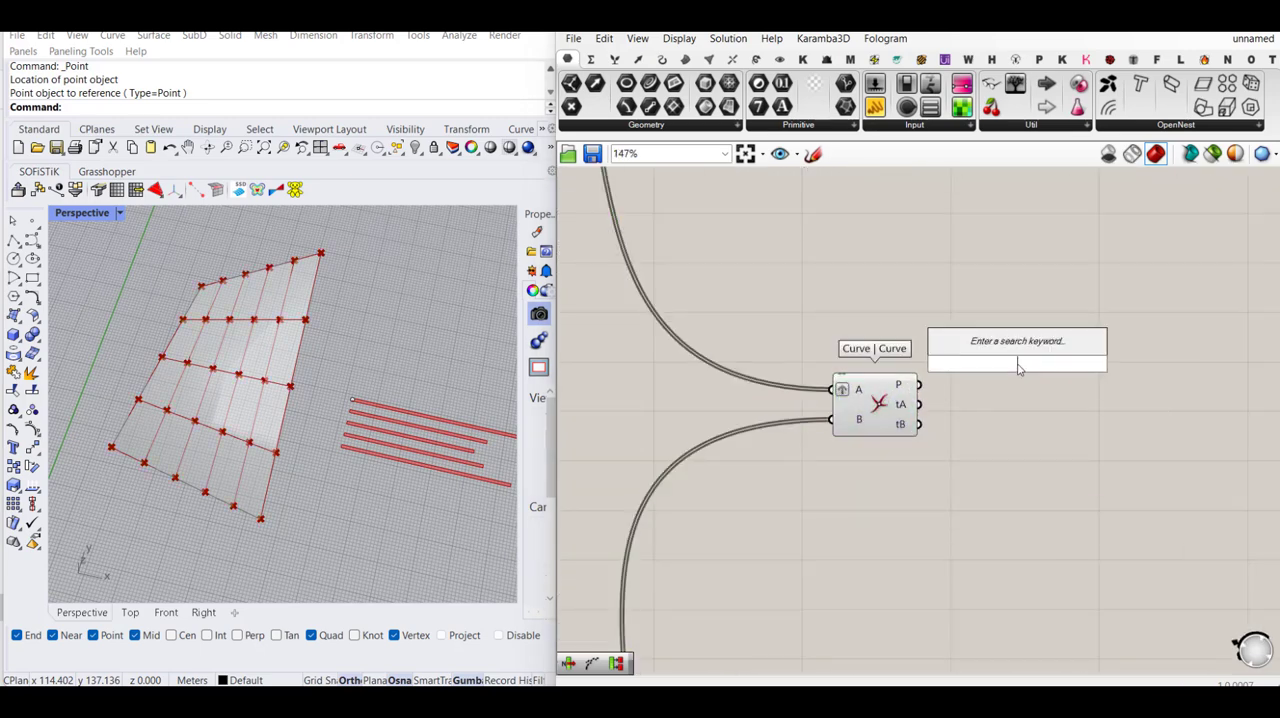
pyautogui.write('parti')
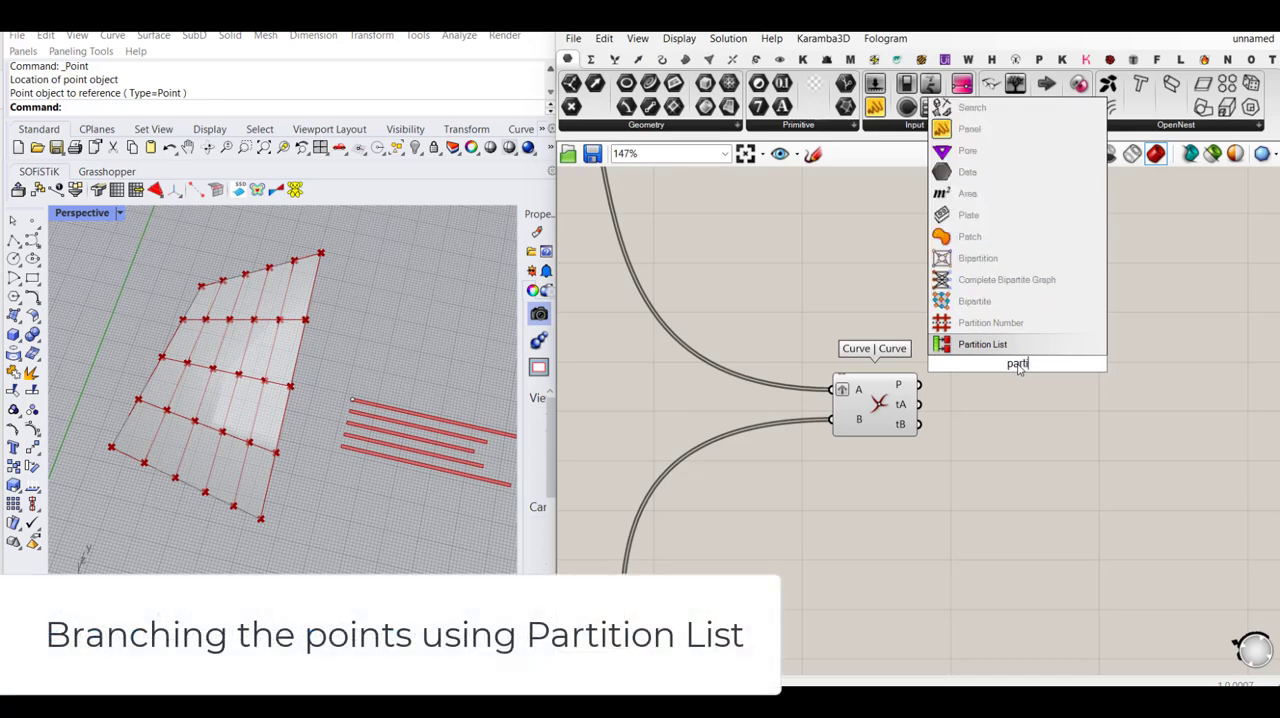
pyautogui.press('Return')
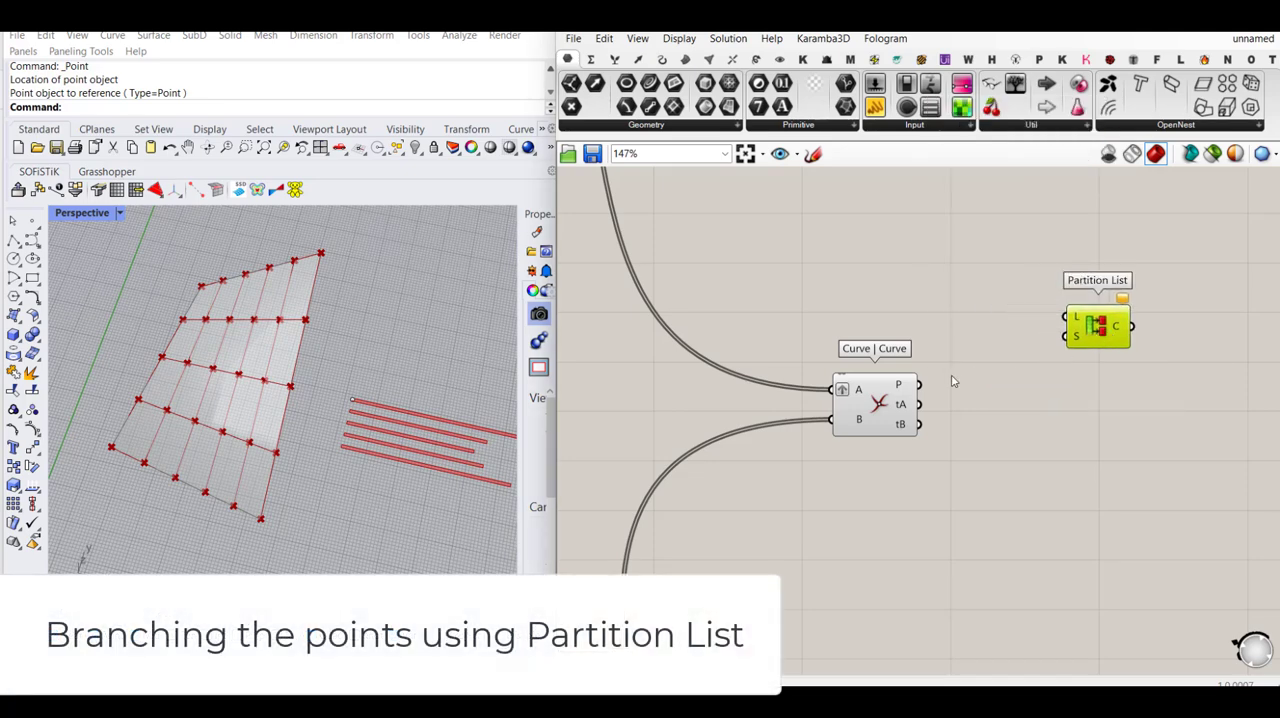
pyautogui.moveTo(917, 386); pyautogui.dragTo(1181, 316)
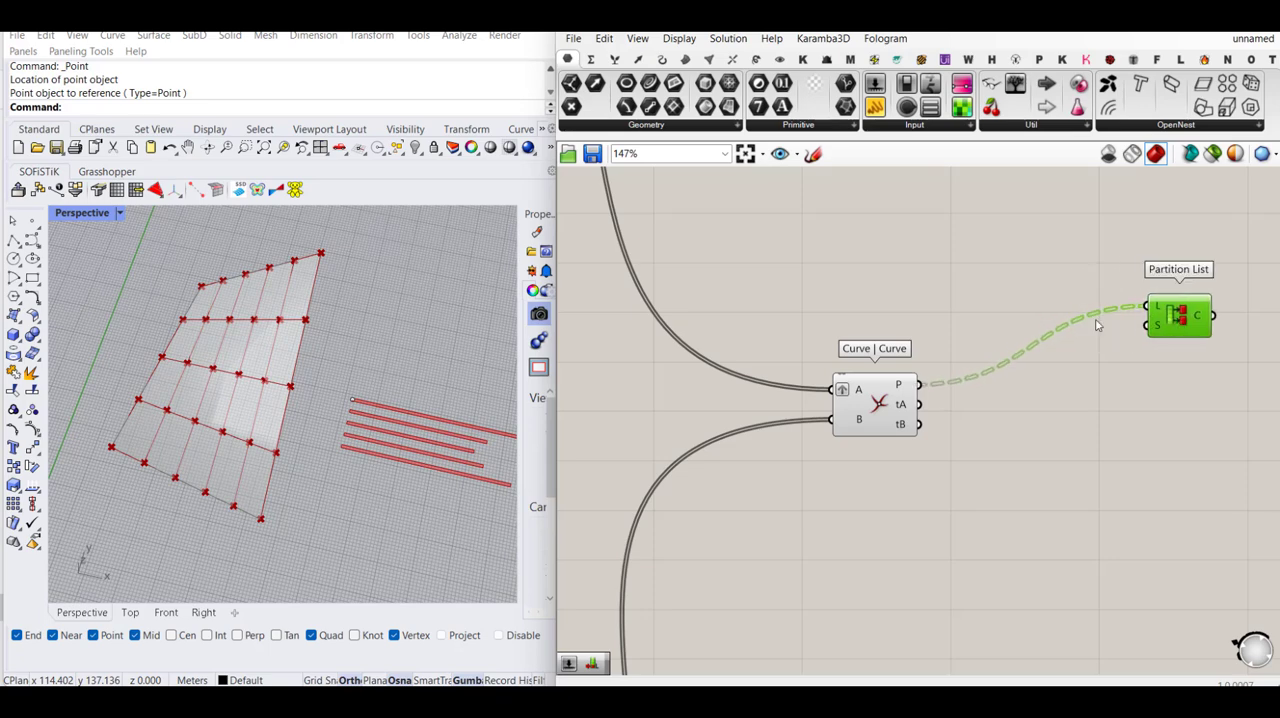
# - Add a number slider set to 6 and connect it to the size input S of Partition List
pyautogui.doubleClick(1021, 307)
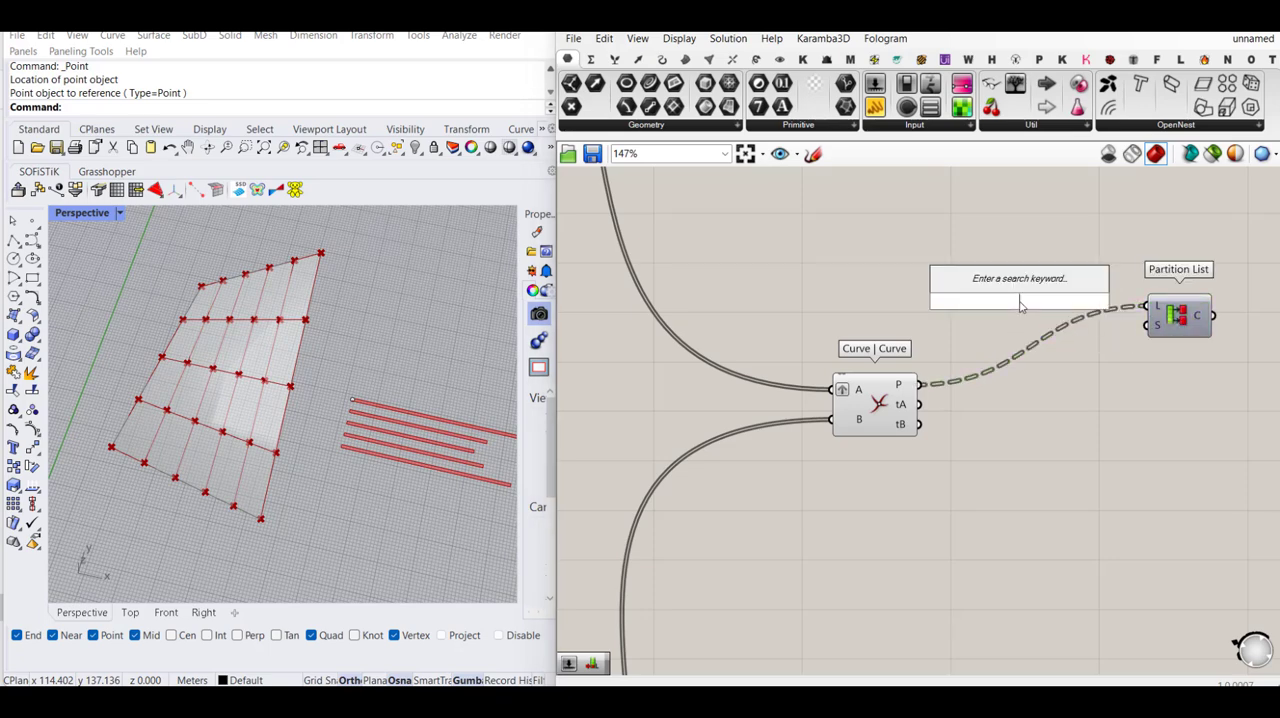
pyautogui.write('6')
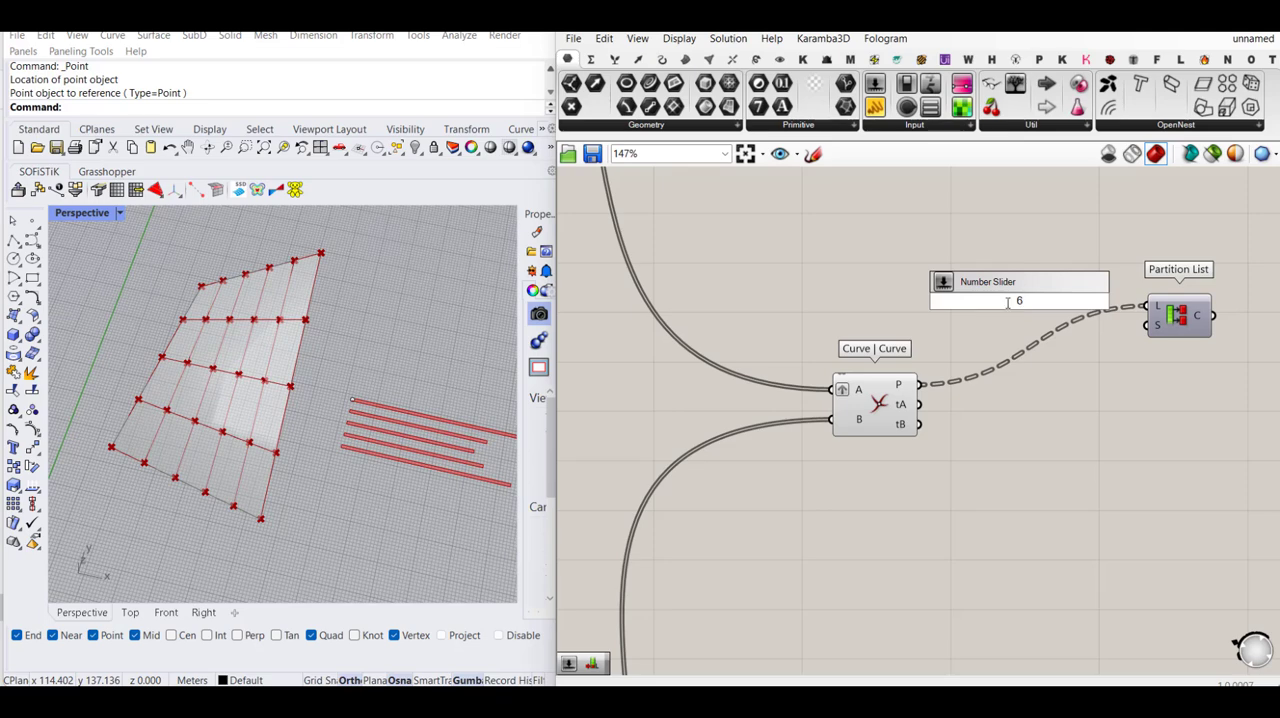
pyautogui.press('Return')
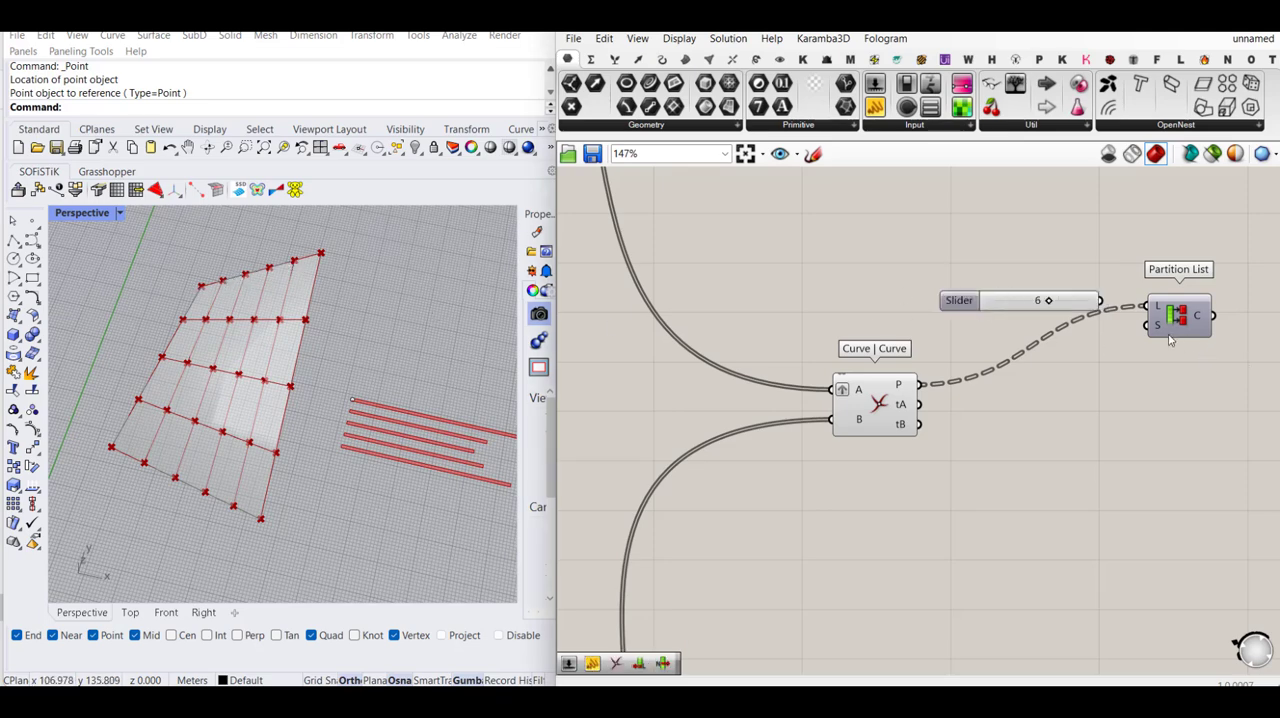
pyautogui.moveTo(1147, 325); pyautogui.dragTo(1100, 300)
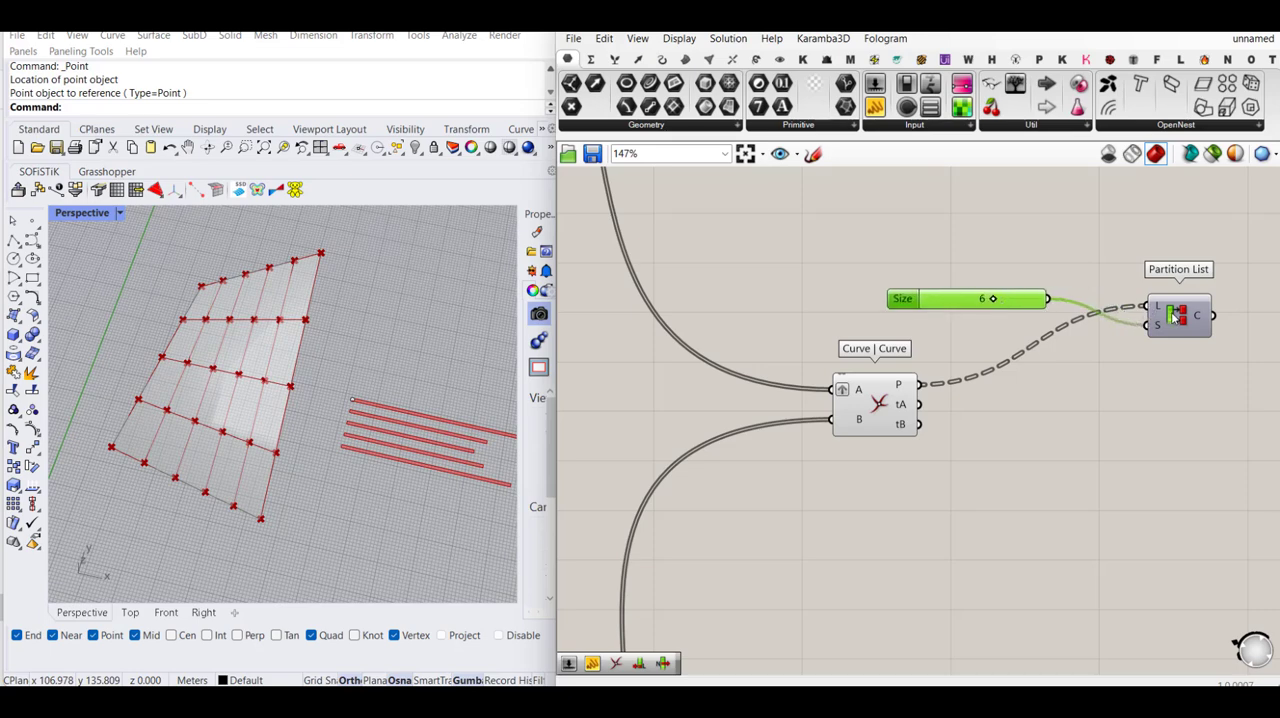
# - Add an Explode Tree component beside Partition List and feed the chunks output C into its data input D
pyautogui.doubleClick(1130, 337)
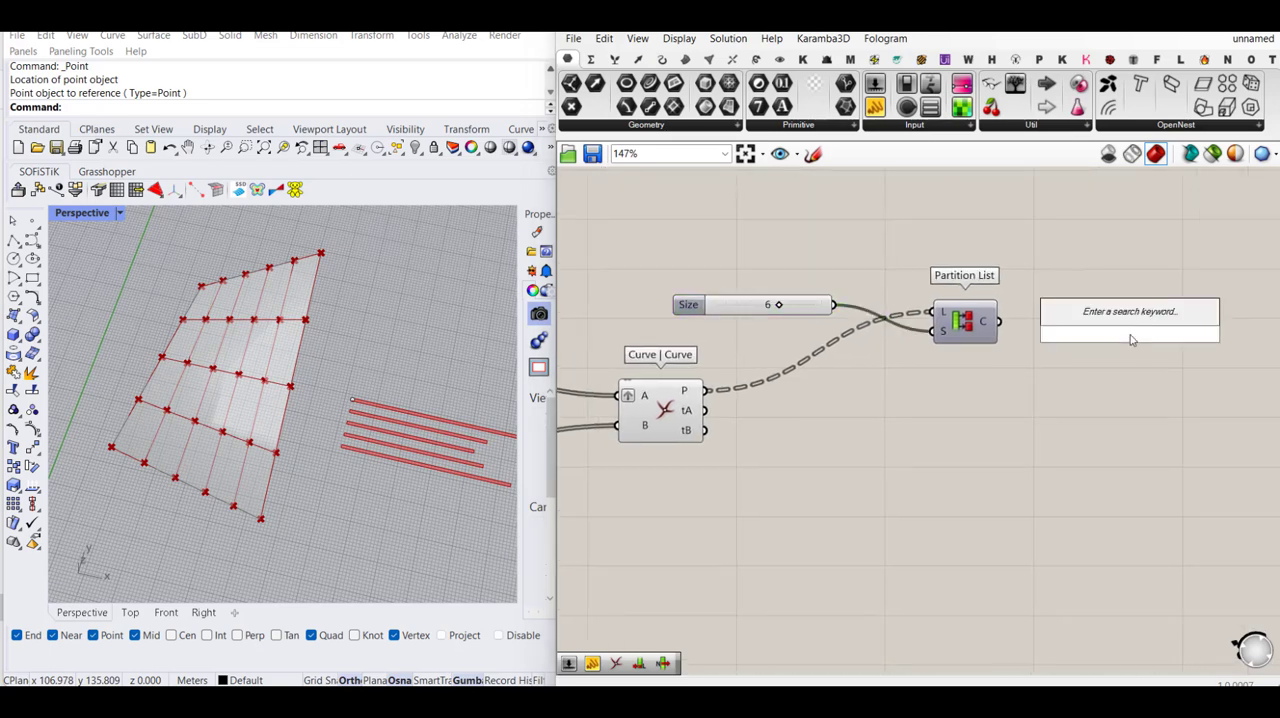
pyautogui.write('explo')
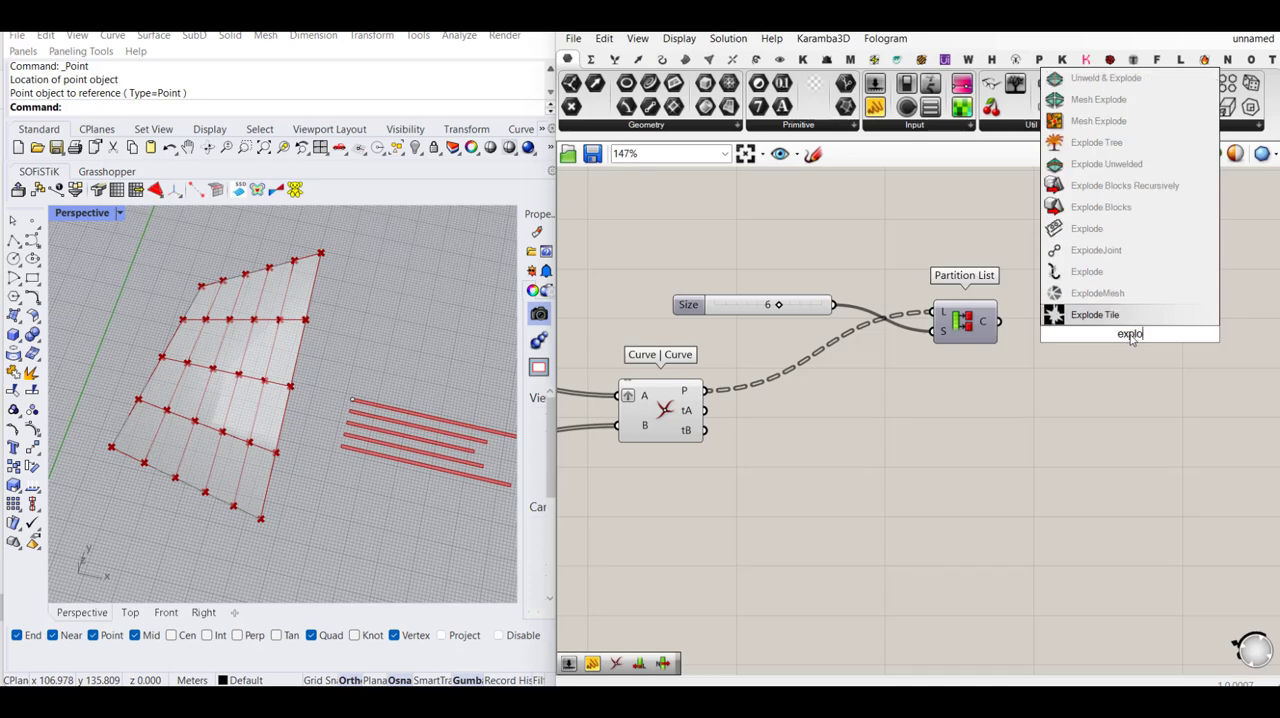
pyautogui.write('de tree')
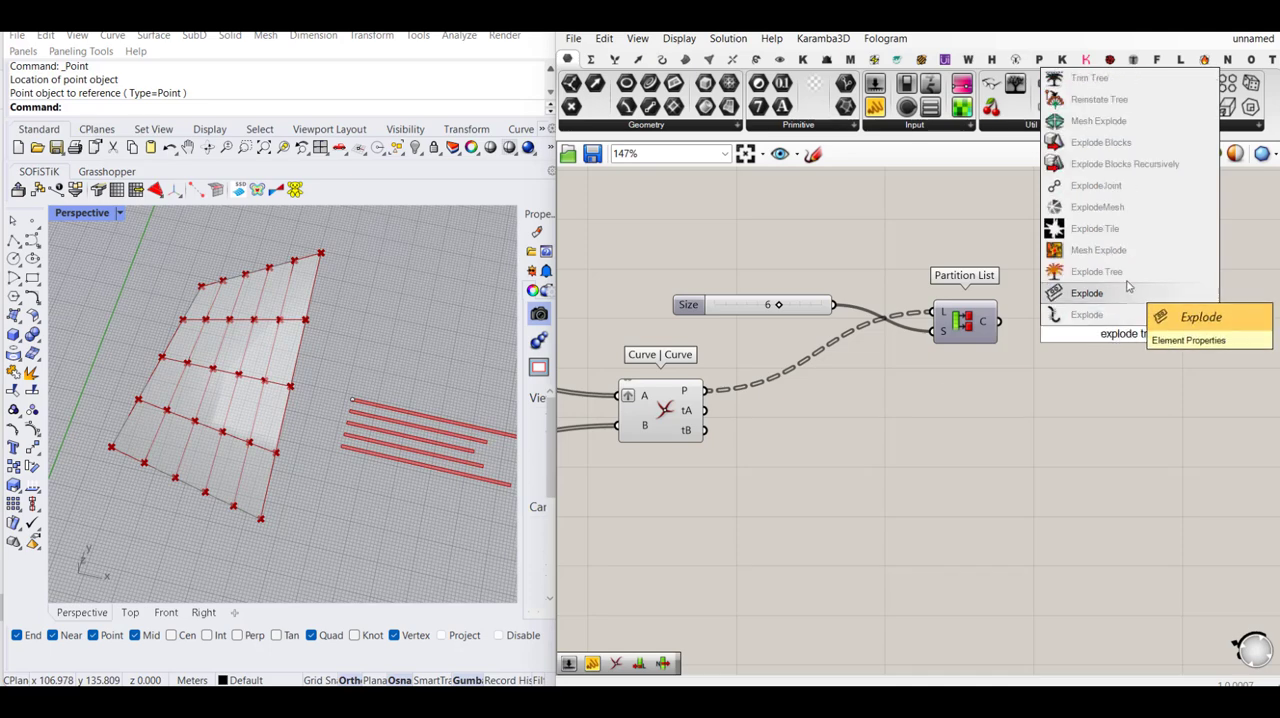
pyautogui.press('Return')
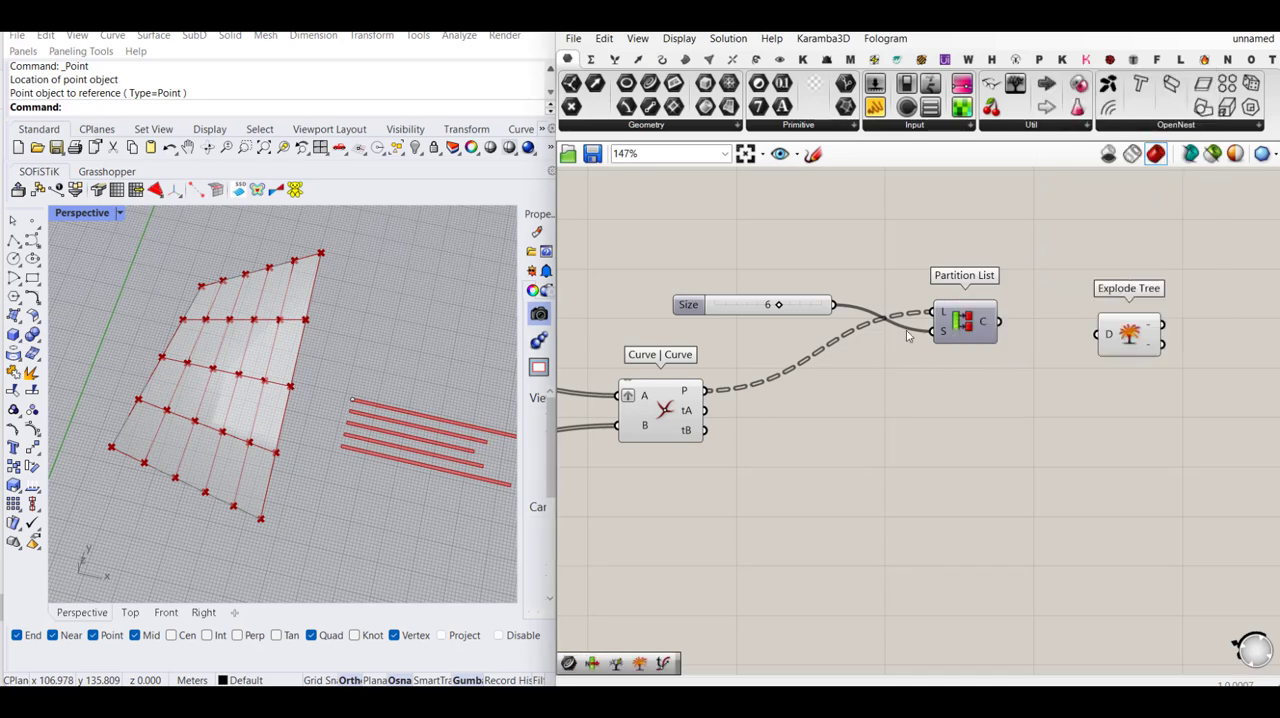
pyautogui.moveTo(1097, 335); pyautogui.dragTo(1010, 325)
pyautogui.moveTo(1140, 341); pyautogui.dragTo(1095, 321)
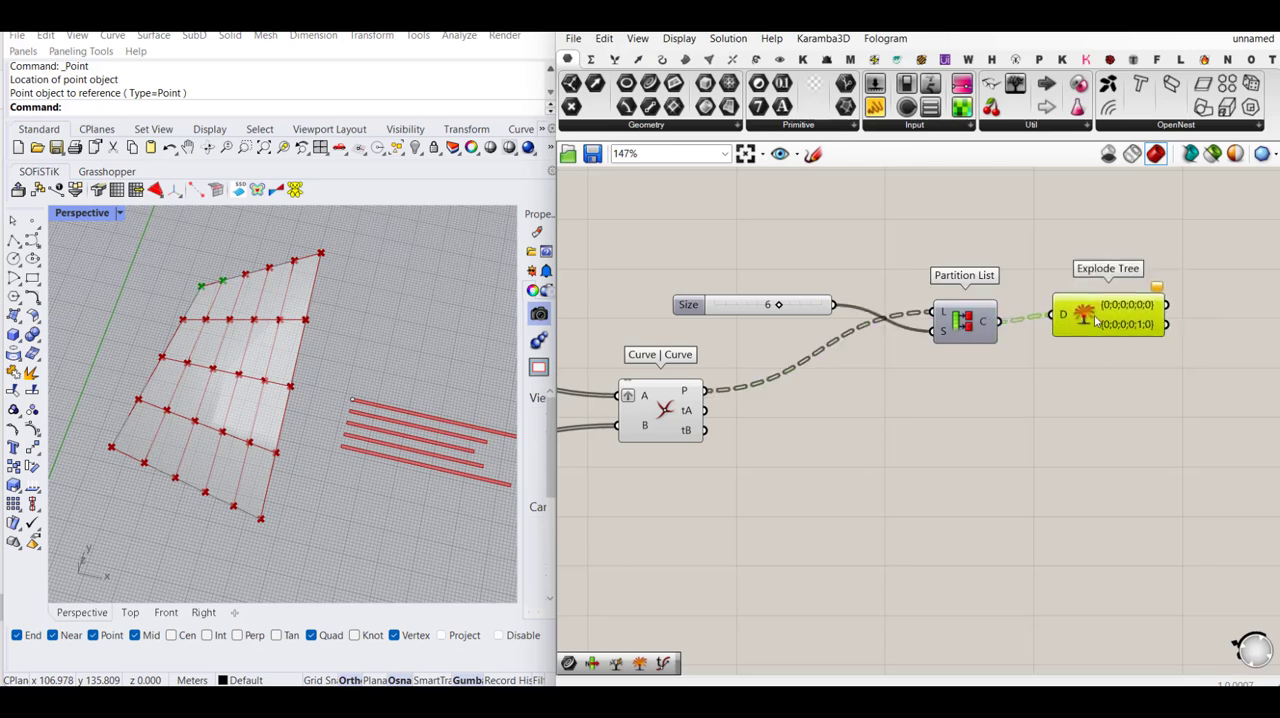
# - Remove the second branch output from Explode Tree, leaving only its first output
pyautogui.scroll(5, 1097, 320)
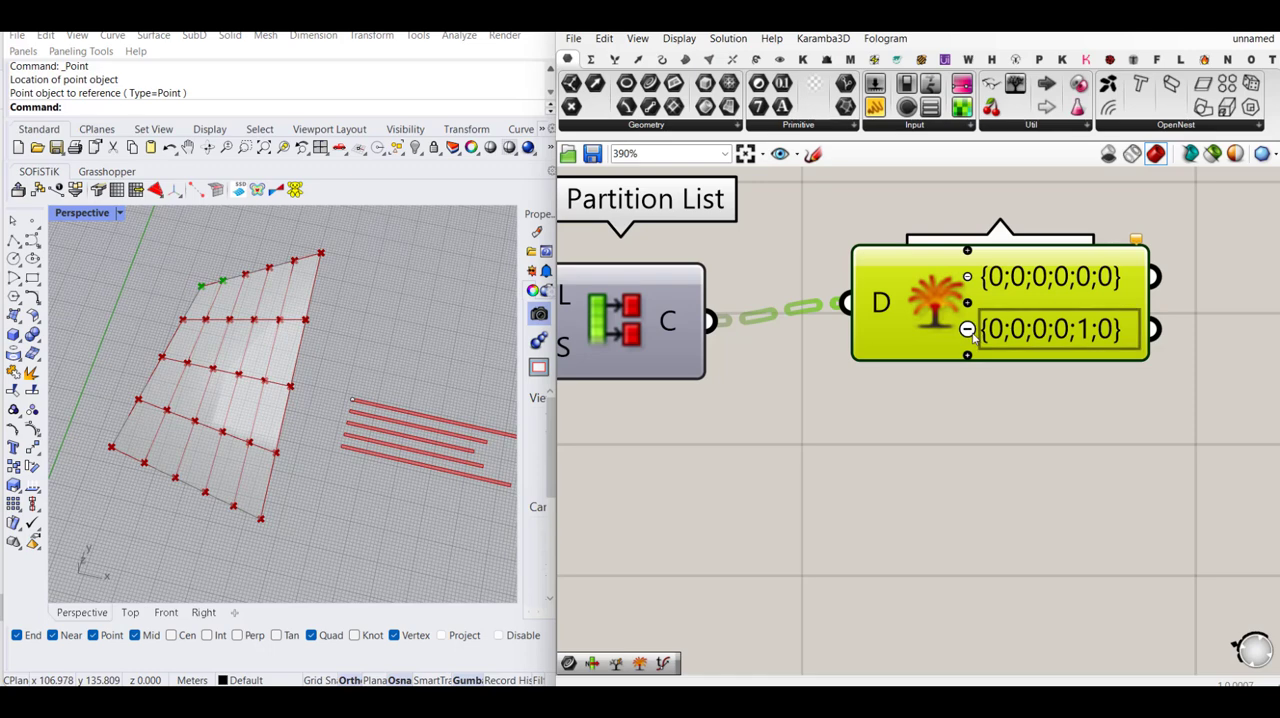
pyautogui.click(967, 329)
pyautogui.scroll(-3, 1058, 396)
pyautogui.moveTo(958, 342); pyautogui.dragTo(962, 351)
pyautogui.click(978, 434)
pyautogui.moveTo(956, 404); pyautogui.dragTo(1140, 389, button='right')
pyautogui.scroll(-2, 1138, 390)
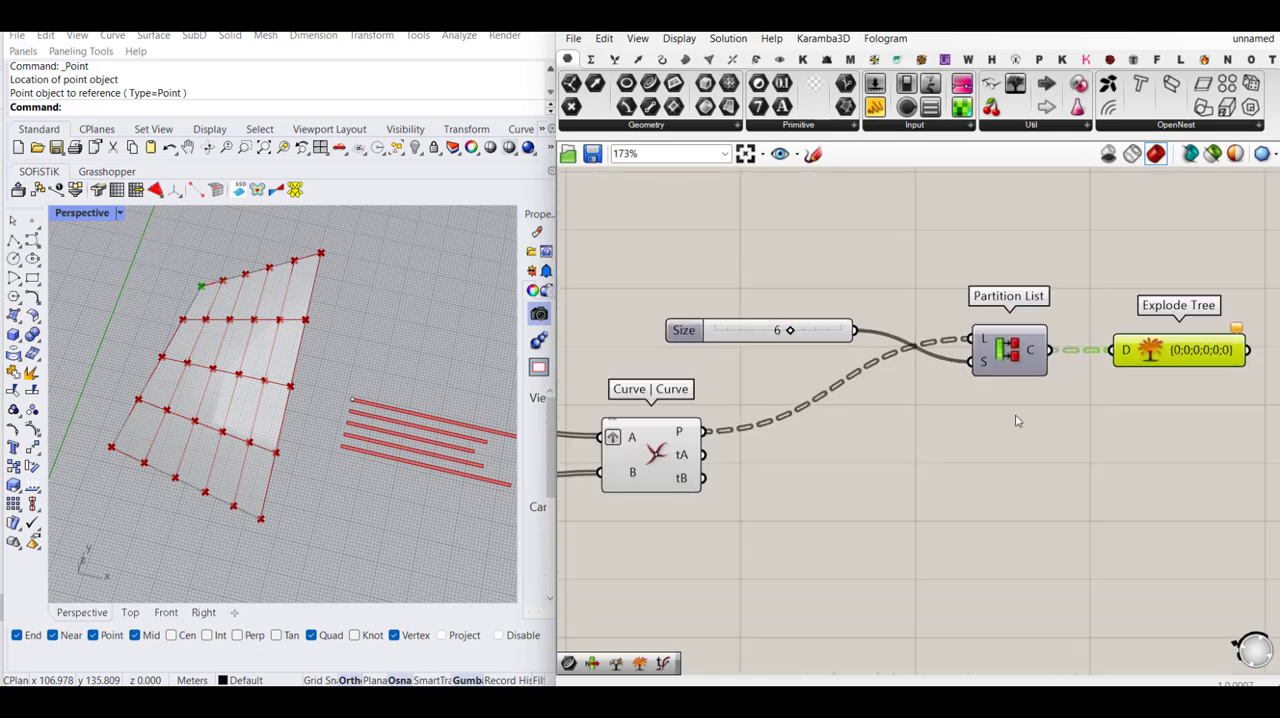
# - Flatten the list input L of Partition List
pyautogui.moveTo(683, 433)
pyautogui.moveTo(990, 343)
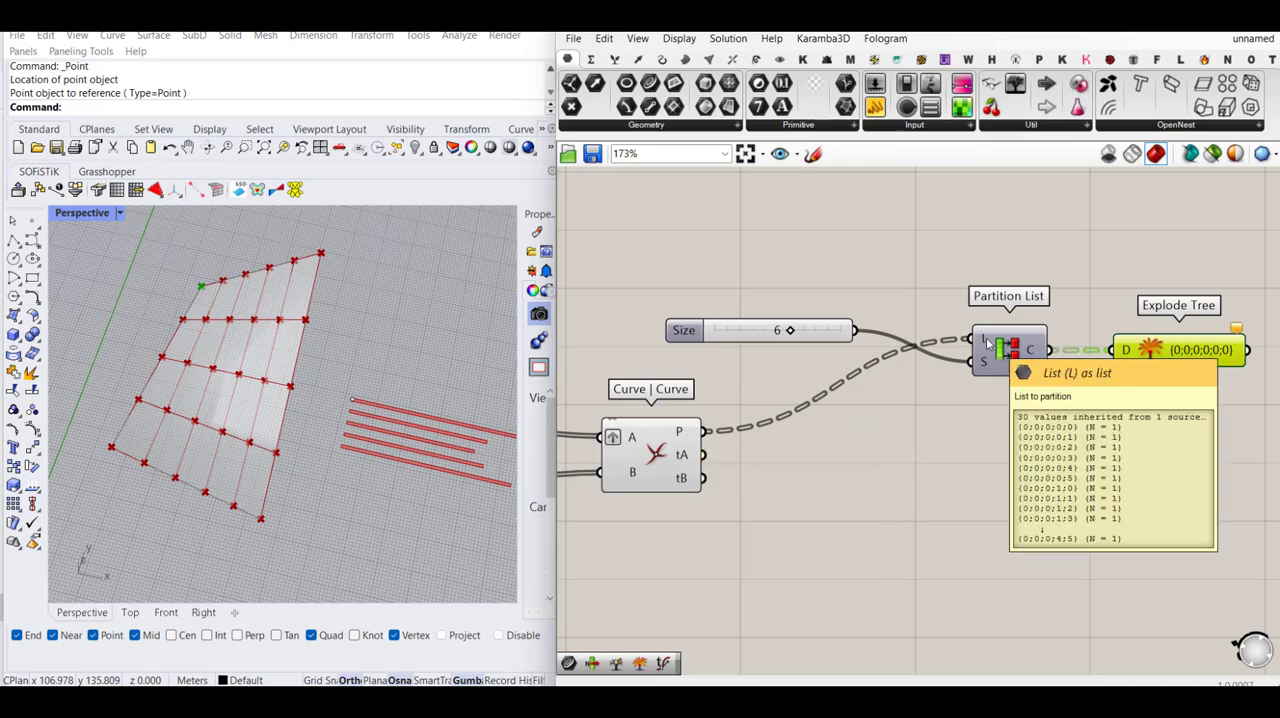
pyautogui.rightClick(988, 342)
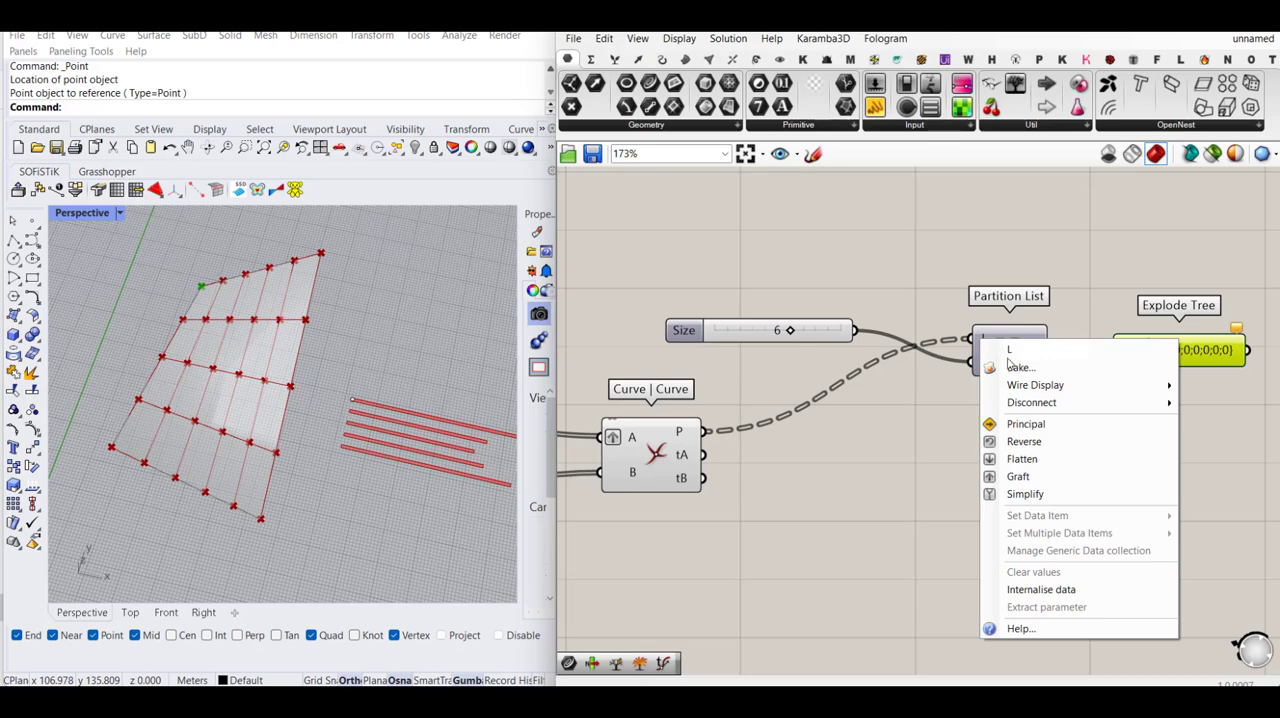
pyautogui.click(1035, 459)
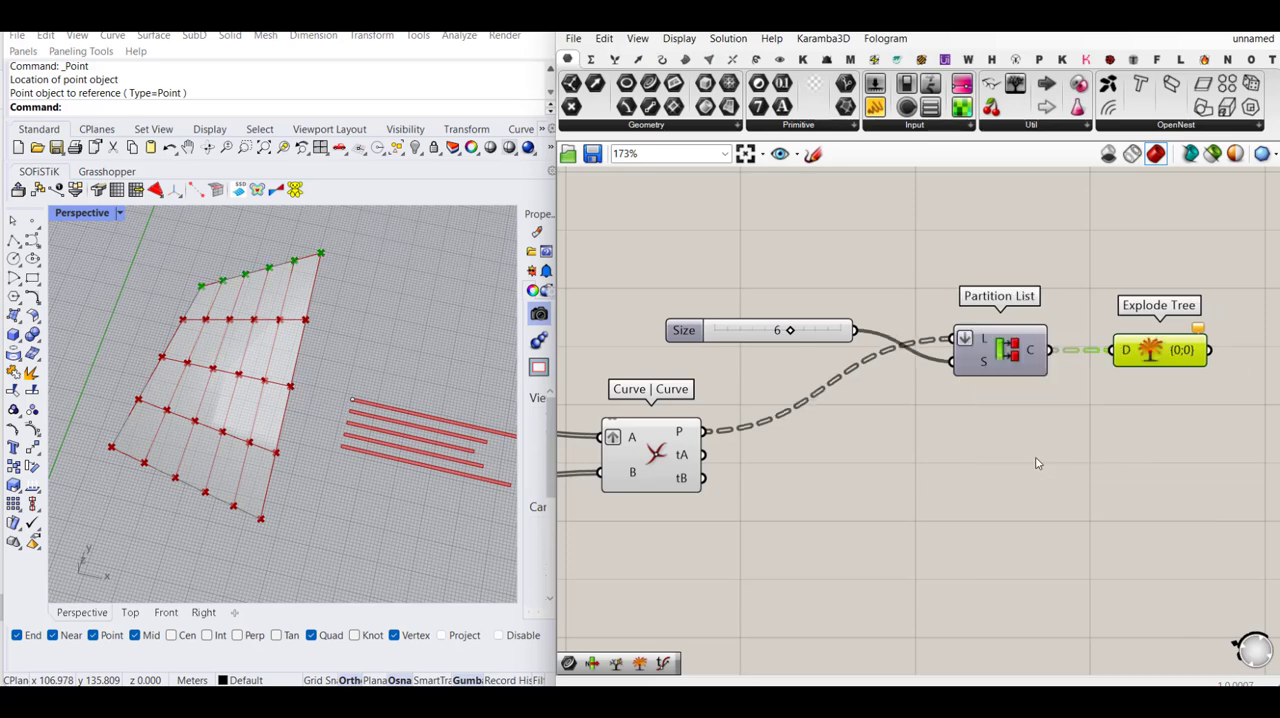
pyautogui.click(1064, 446)
pyautogui.moveTo(1060, 387); pyautogui.dragTo(1010, 385, button='right')
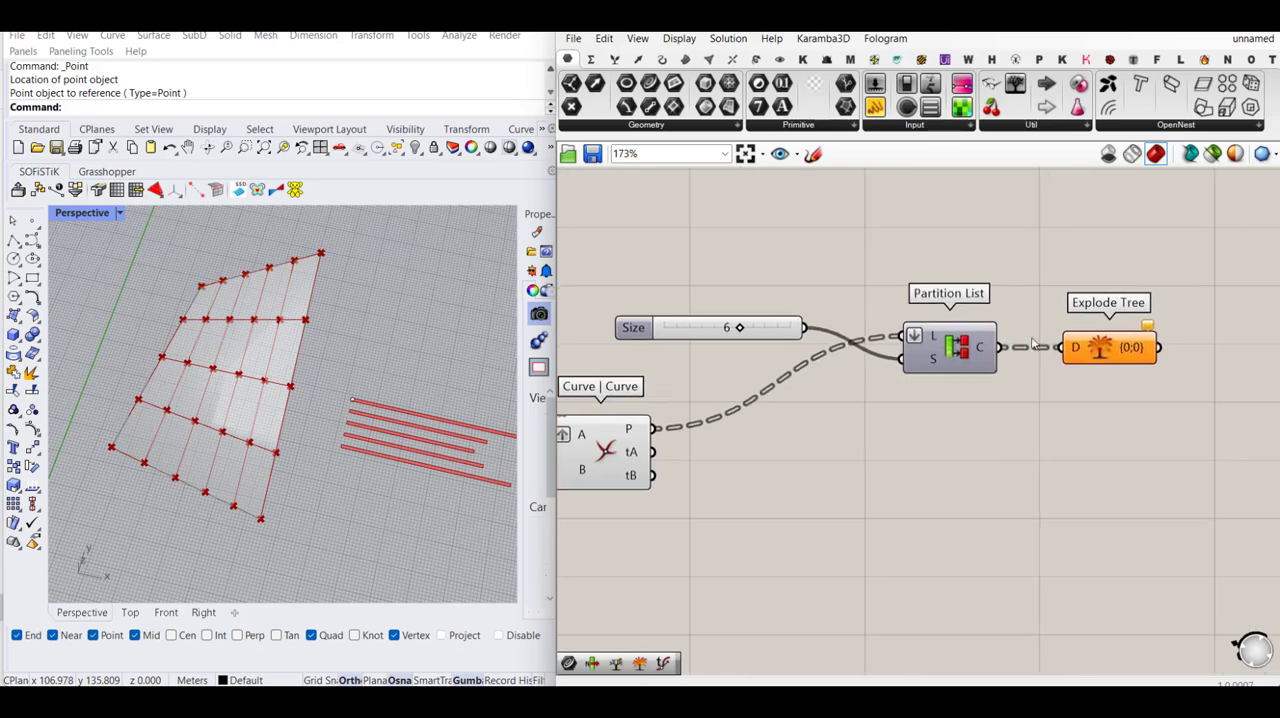
# - Check which surface points the Explode Tree output holds and inspect the Size slider feeding Partition List
pyautogui.click(1090, 344)
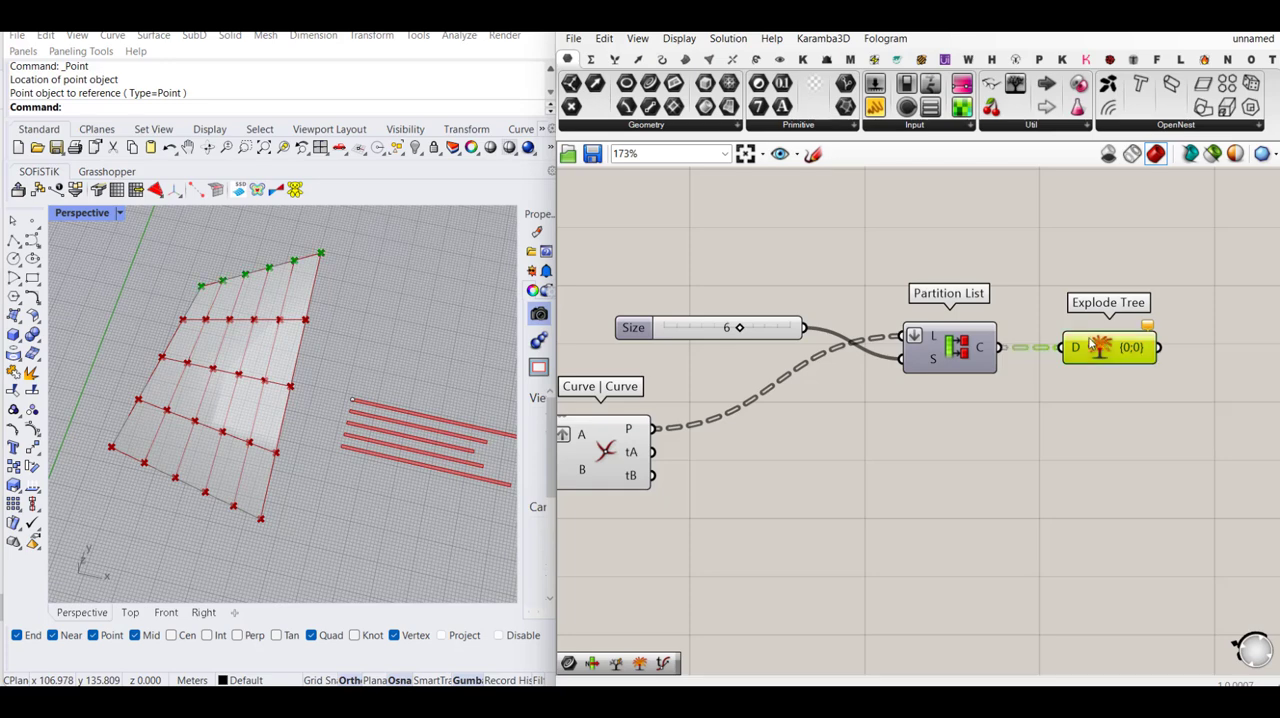
pyautogui.scroll(-1, 1068, 405)
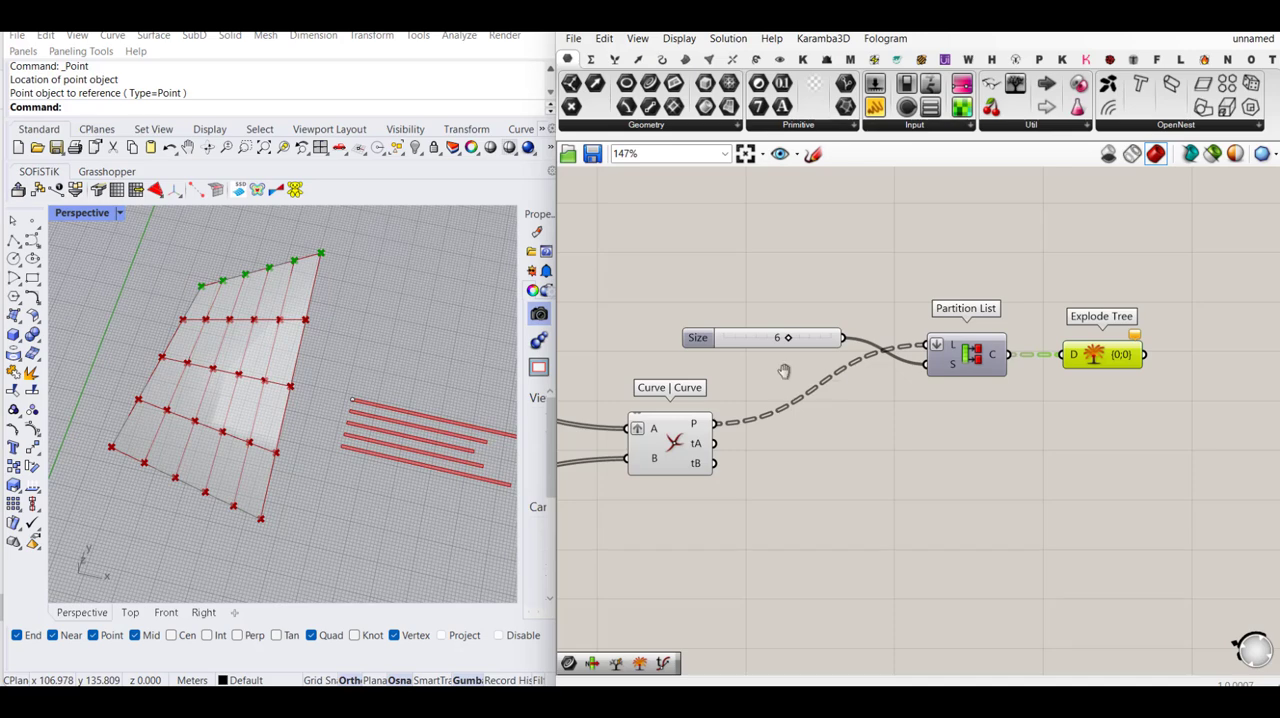
pyautogui.moveTo(749, 350); pyautogui.dragTo(792, 327, button='right')
pyautogui.moveTo(792, 318); pyautogui.dragTo(779, 307)
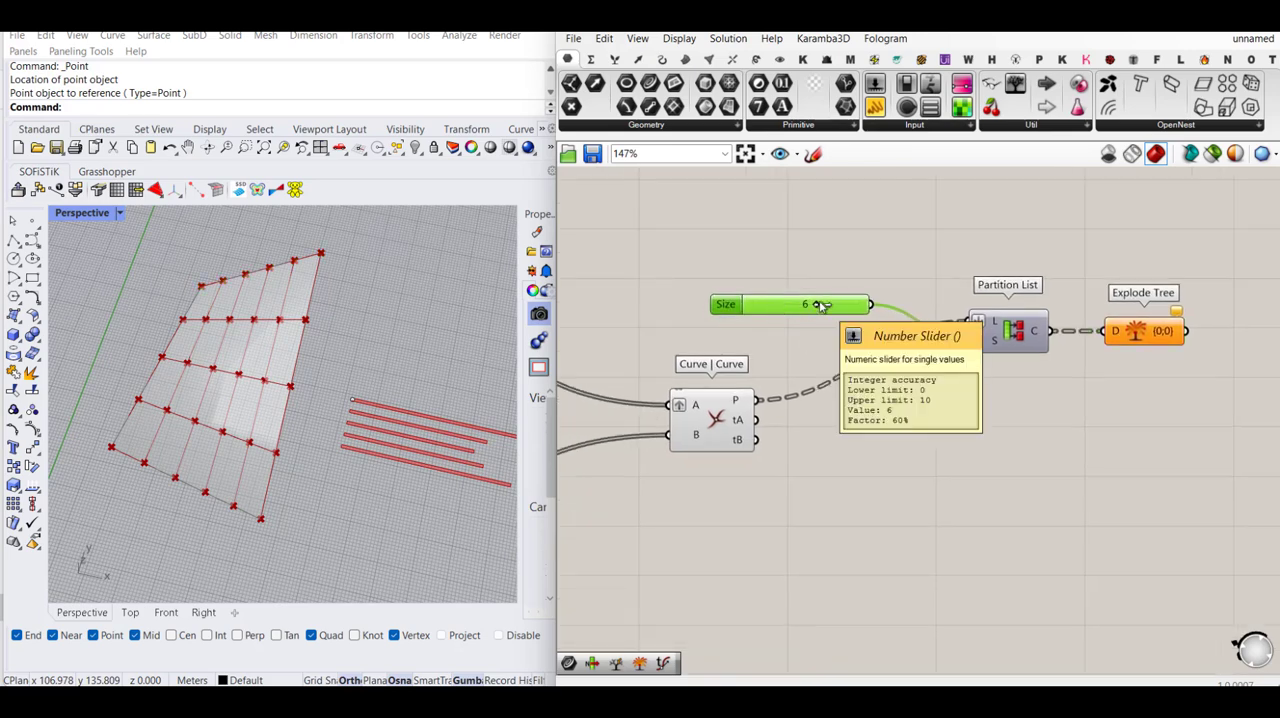
# - Set the Count slider in the V curves group to 6
pyautogui.scroll(-5, 820, 305)
pyautogui.moveTo(854, 463); pyautogui.dragTo(1020, 501, button='right')
pyautogui.scroll(3, 1130, 346)
pyautogui.scroll(-2, 1109, 377)
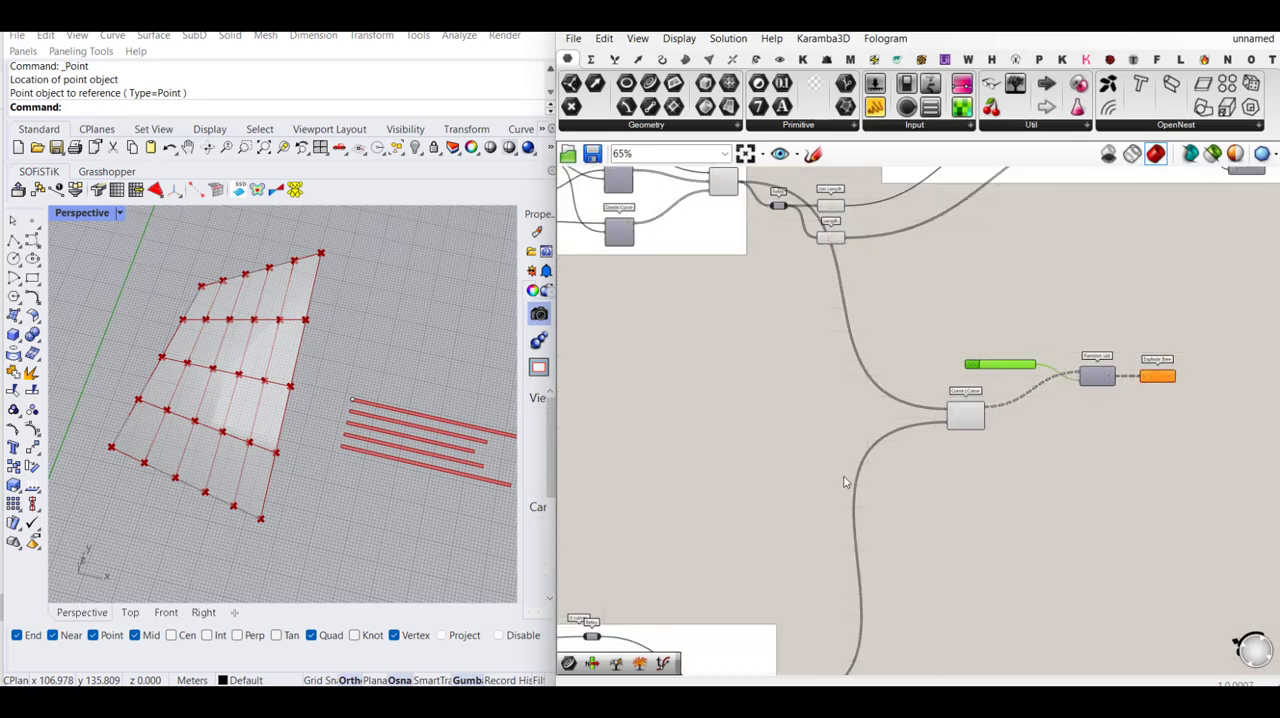
pyautogui.moveTo(818, 583); pyautogui.dragTo(883, 476, button='right')
pyautogui.scroll(5, 652, 570)
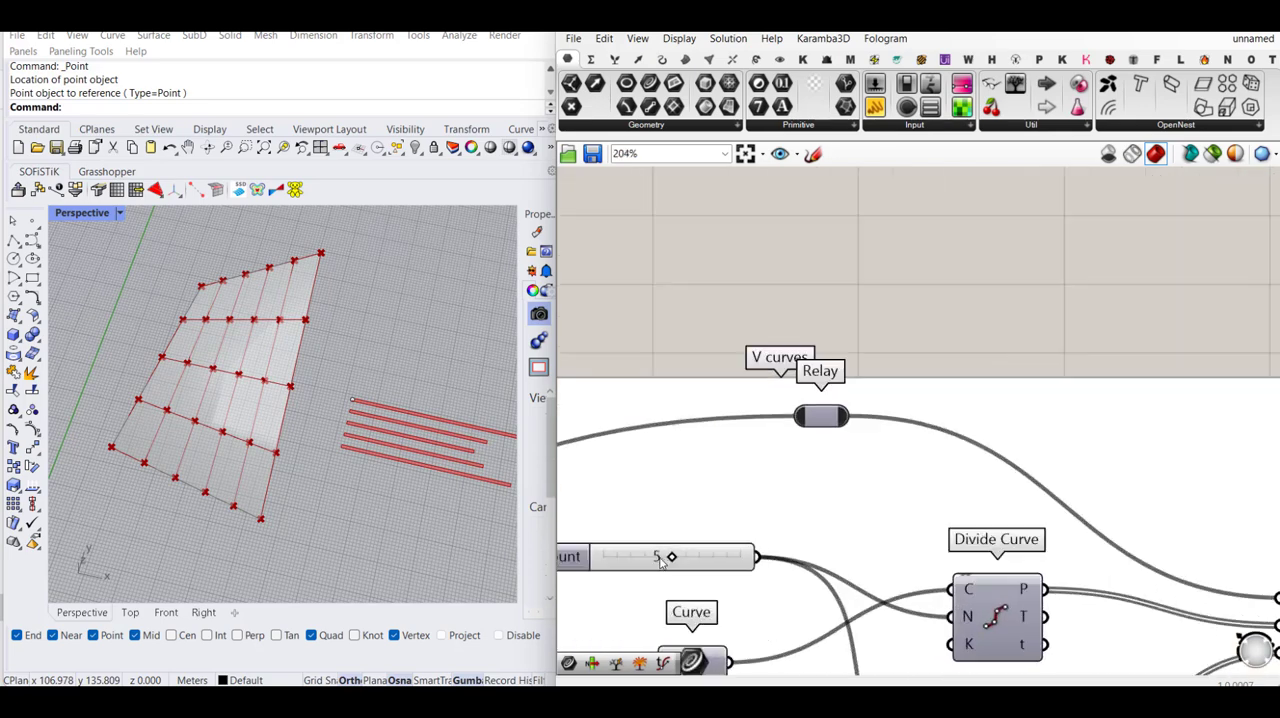
pyautogui.moveTo(679, 559); pyautogui.dragTo(686, 558)
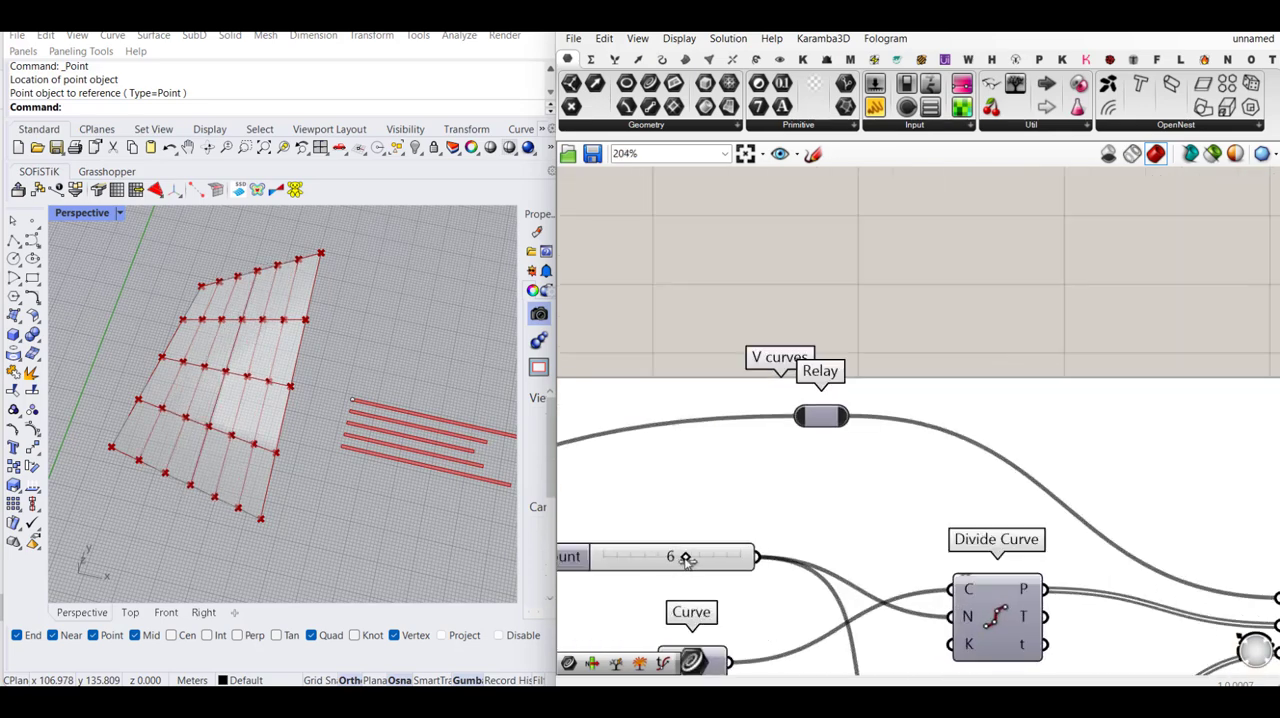
# - Examine the Explode Tree points on the surface against the Size slider's value for the changed division count
pyautogui.scroll(-6, 682, 557)
pyautogui.moveTo(1268, 265); pyautogui.dragTo(1042, 317, button='right')
pyautogui.scroll(4, 1045, 317)
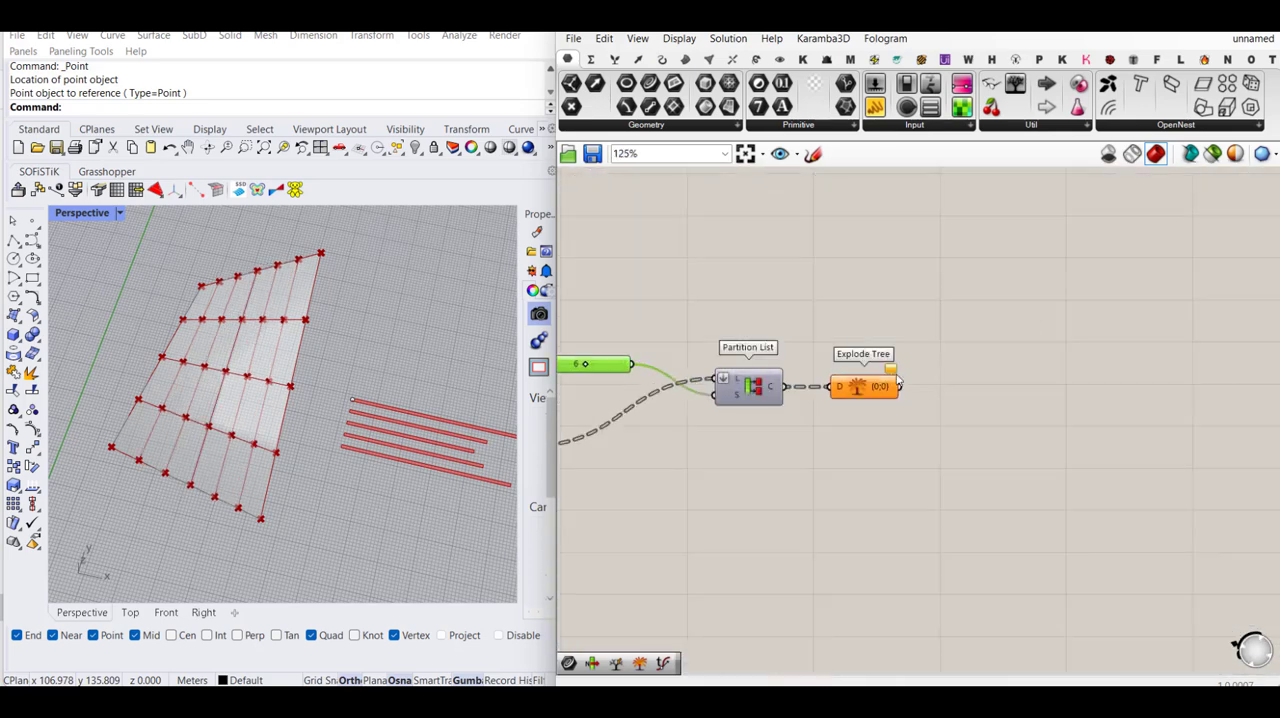
pyautogui.click(868, 391)
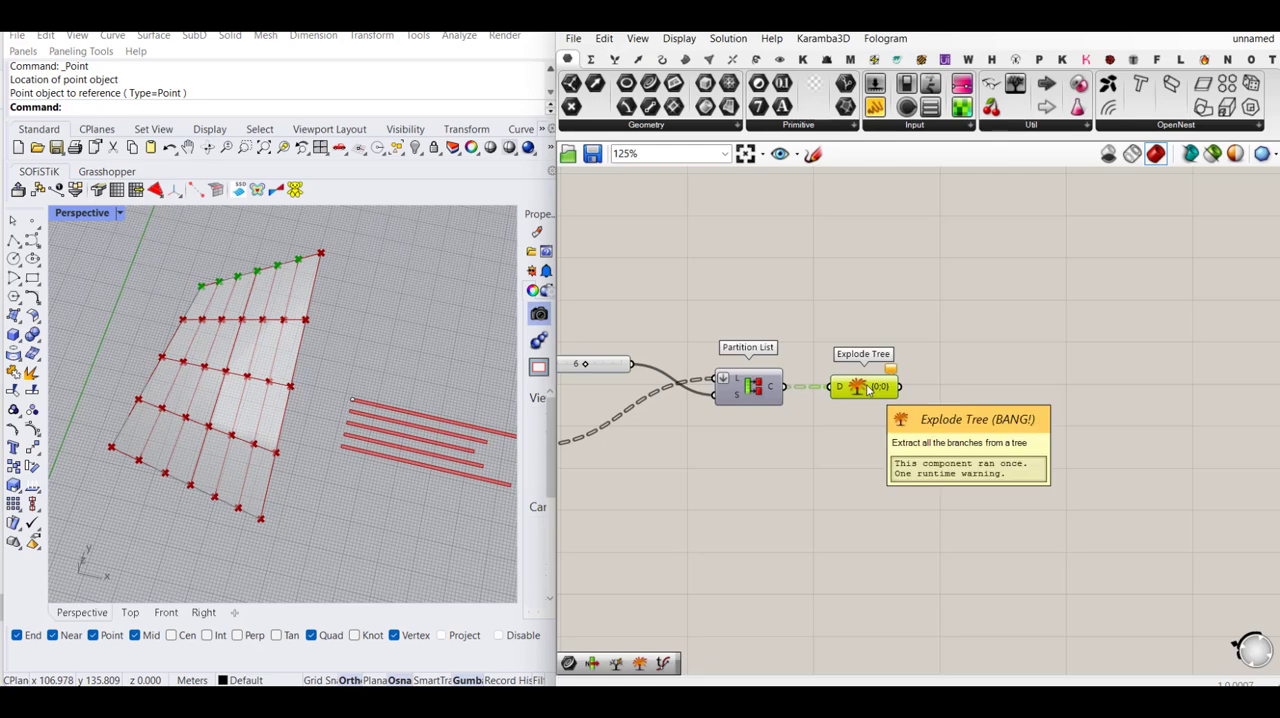
pyautogui.moveTo(868, 391); pyautogui.dragTo(1057, 394, button='right')
pyautogui.scroll(-4, 1157, 320)
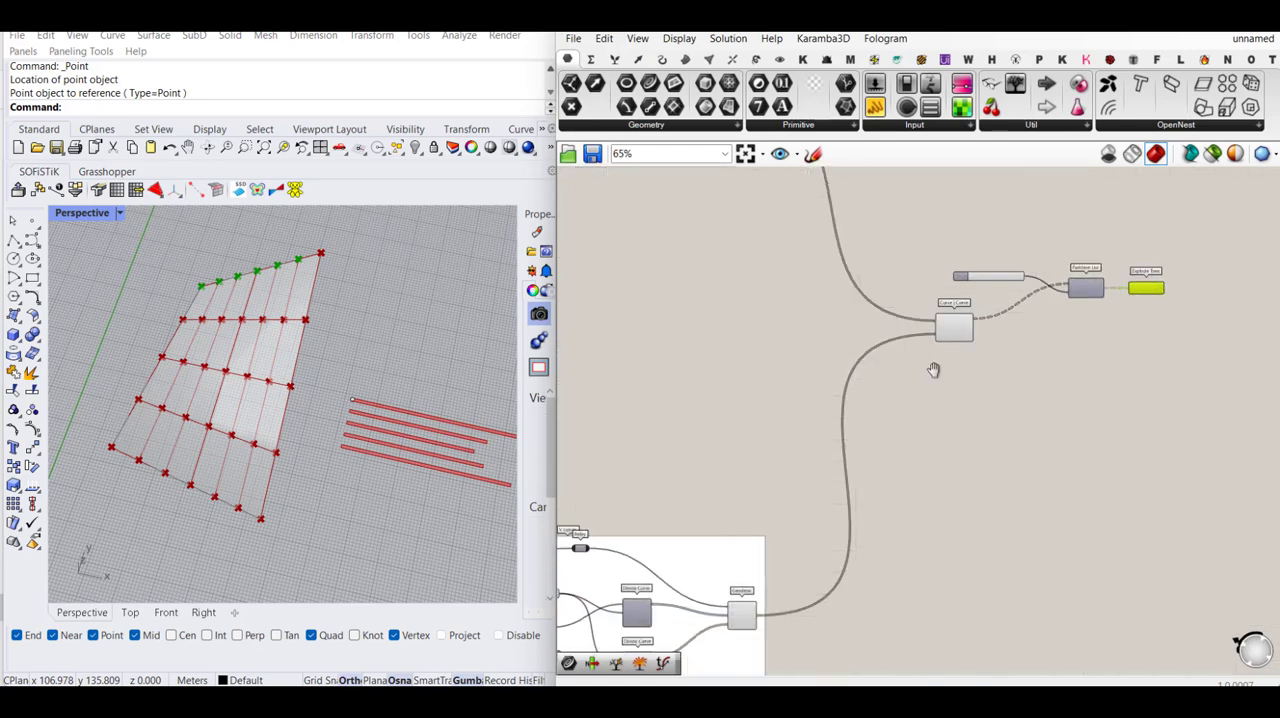
pyautogui.moveTo(933, 370); pyautogui.dragTo(1016, 314, button='right')
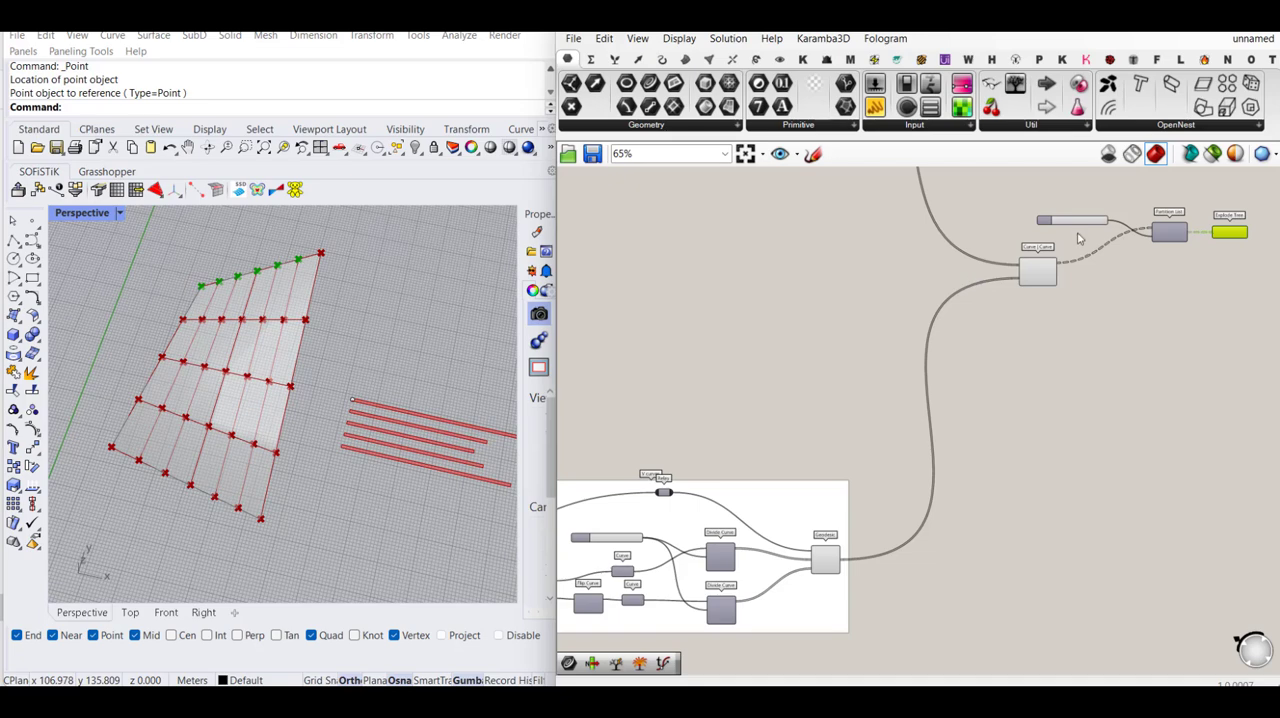
pyautogui.scroll(4, 1080, 222)
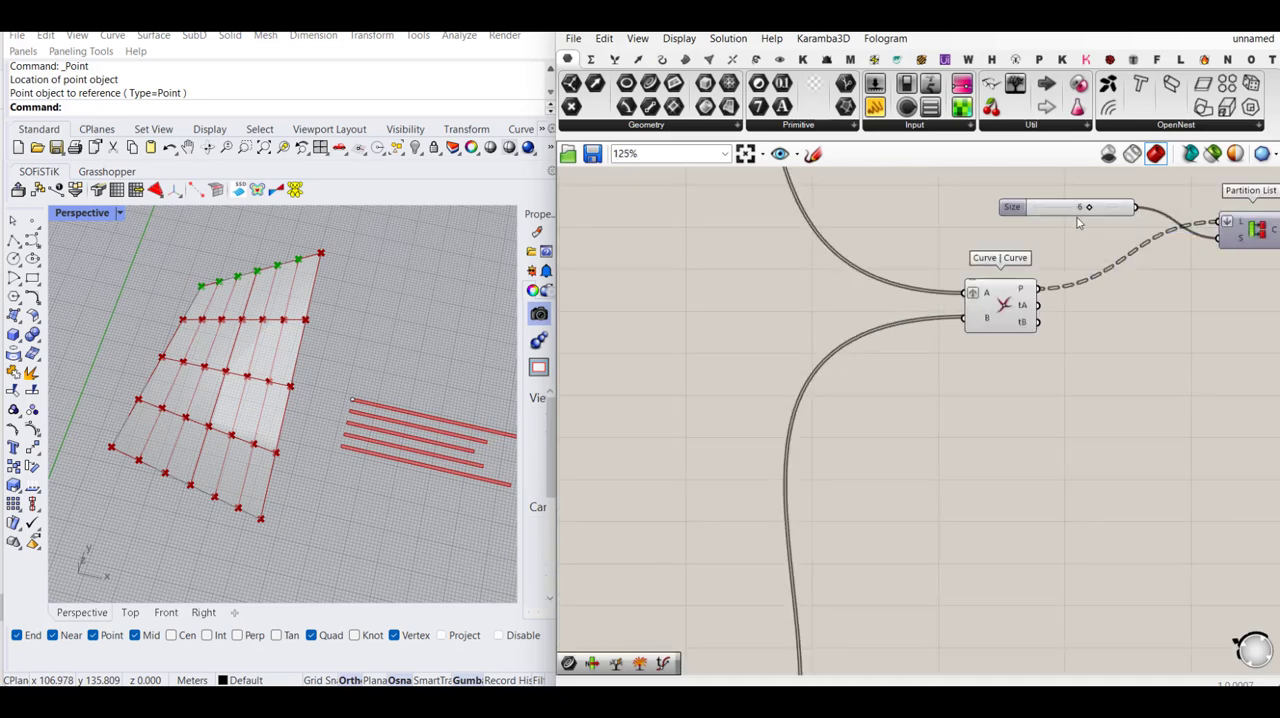
# - Add an Addition component above the V curves group and connect the group's Count slider to its input A
pyautogui.scroll(-3, 1073, 212)
pyautogui.moveTo(829, 543); pyautogui.dragTo(1000, 455, button='right')
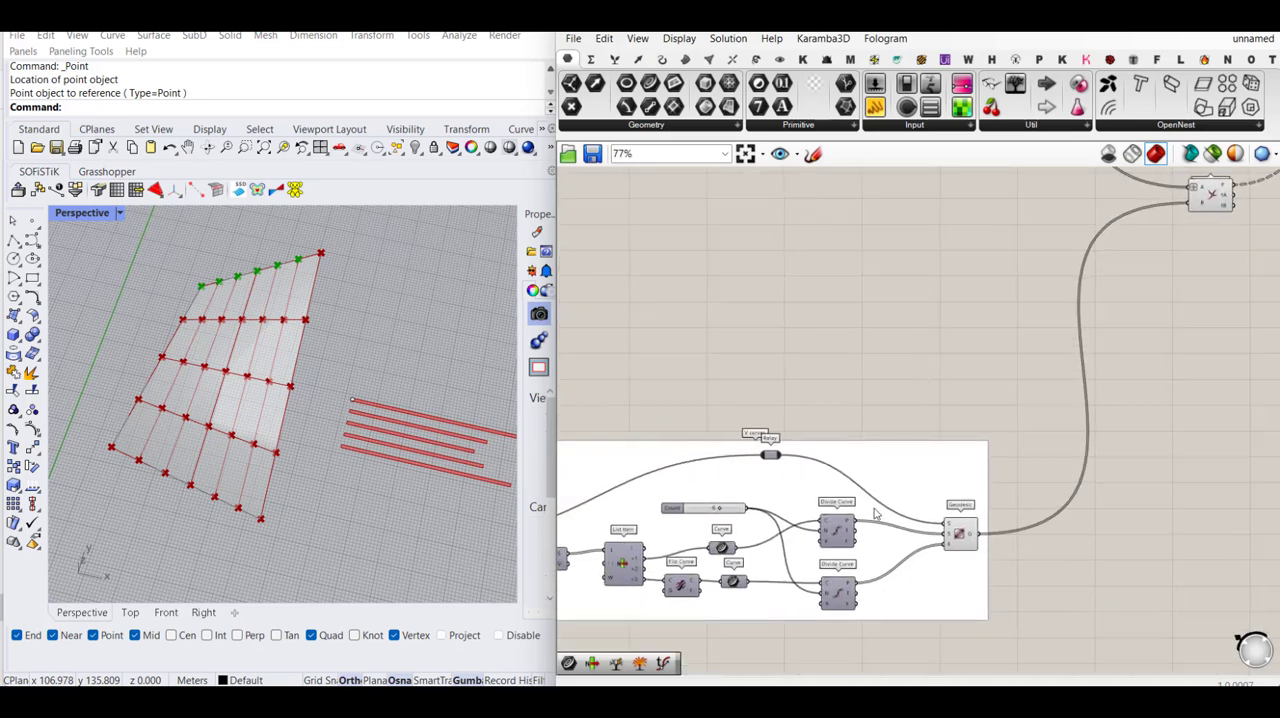
pyautogui.moveTo(843, 487); pyautogui.dragTo(744, 515, button='right')
pyautogui.scroll(3, 622, 540)
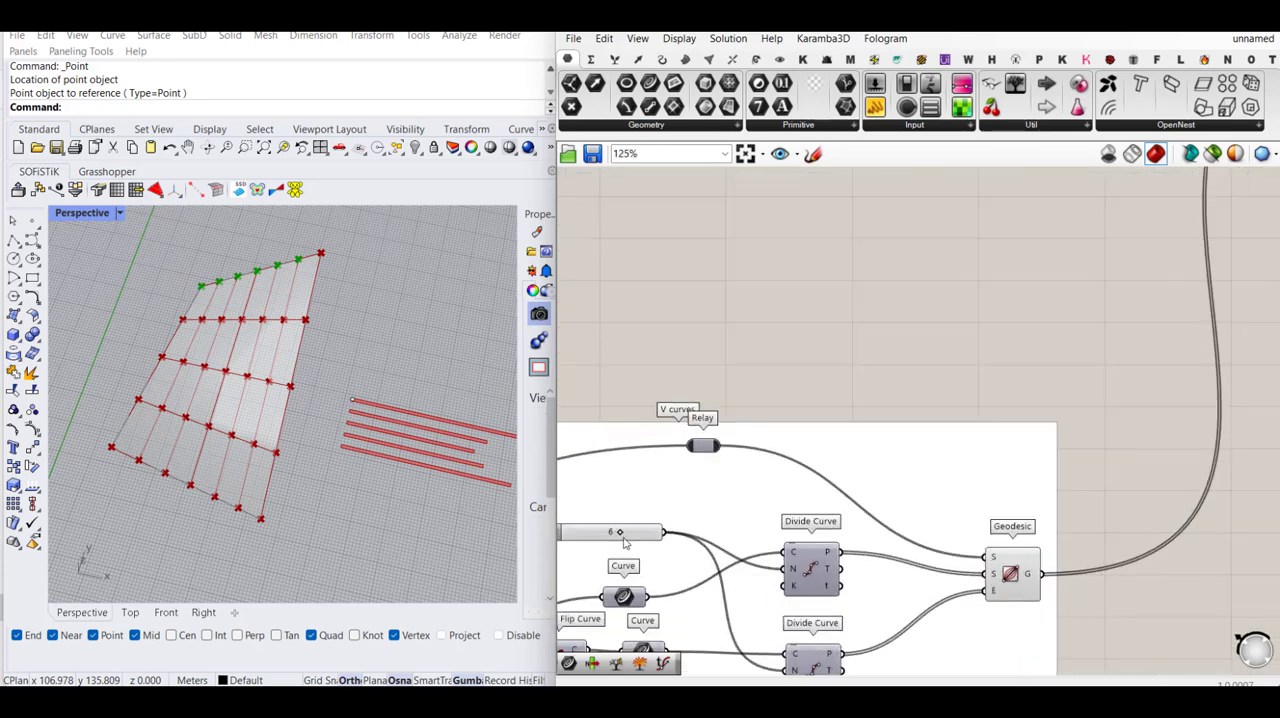
pyautogui.scroll(-3, 622, 537)
pyautogui.scroll(2, 744, 442)
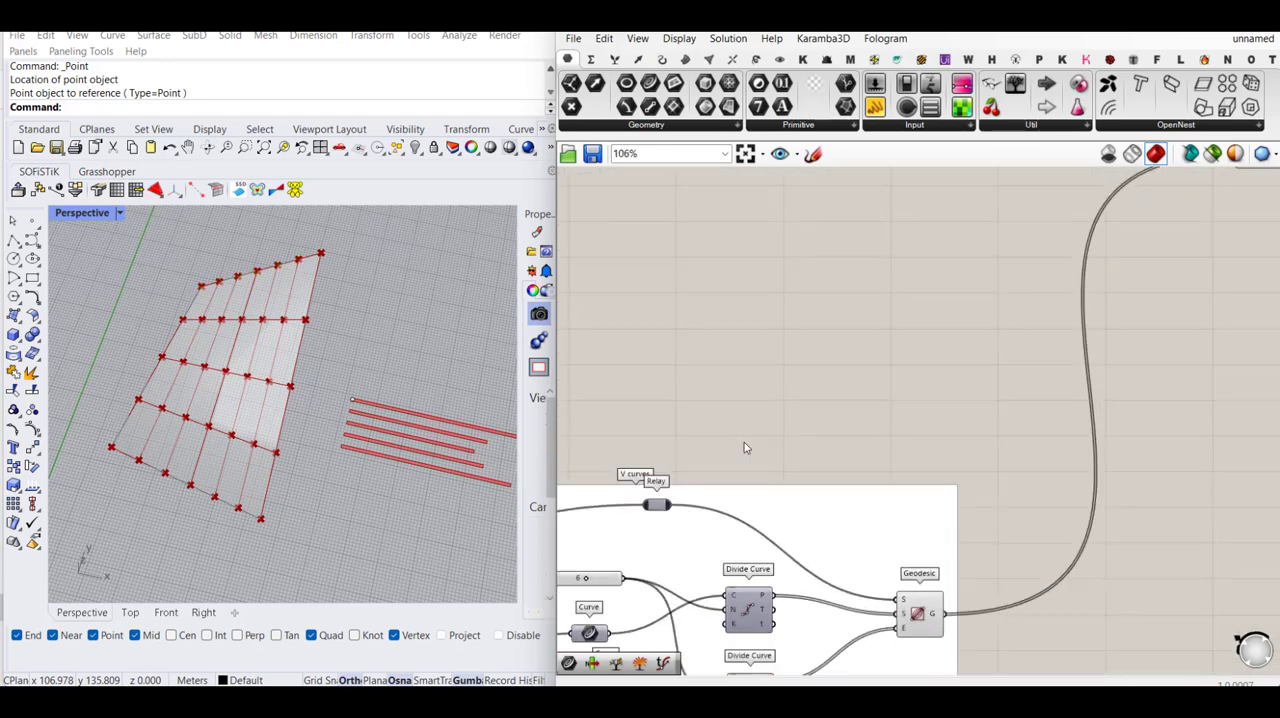
pyautogui.doubleClick(744, 444)
pyautogui.write('=')
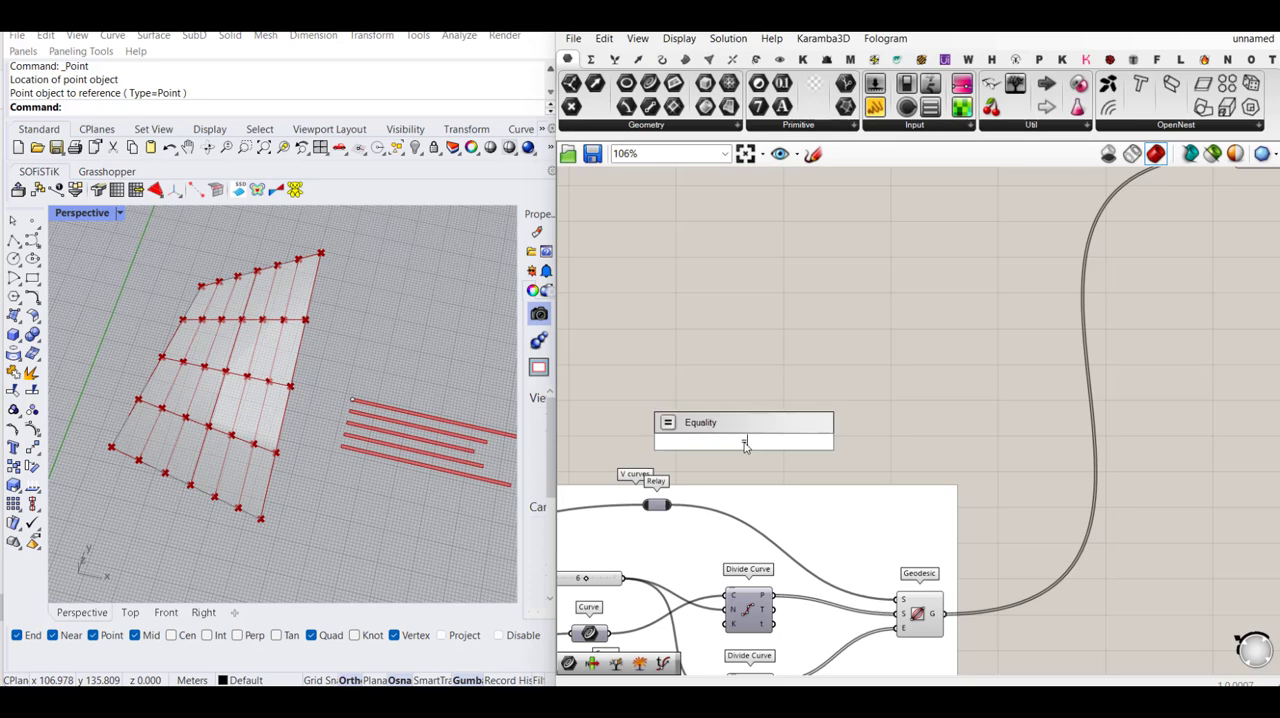
pyautogui.press('BackSpace')
pyautogui.write('+')
pyautogui.press('Return')
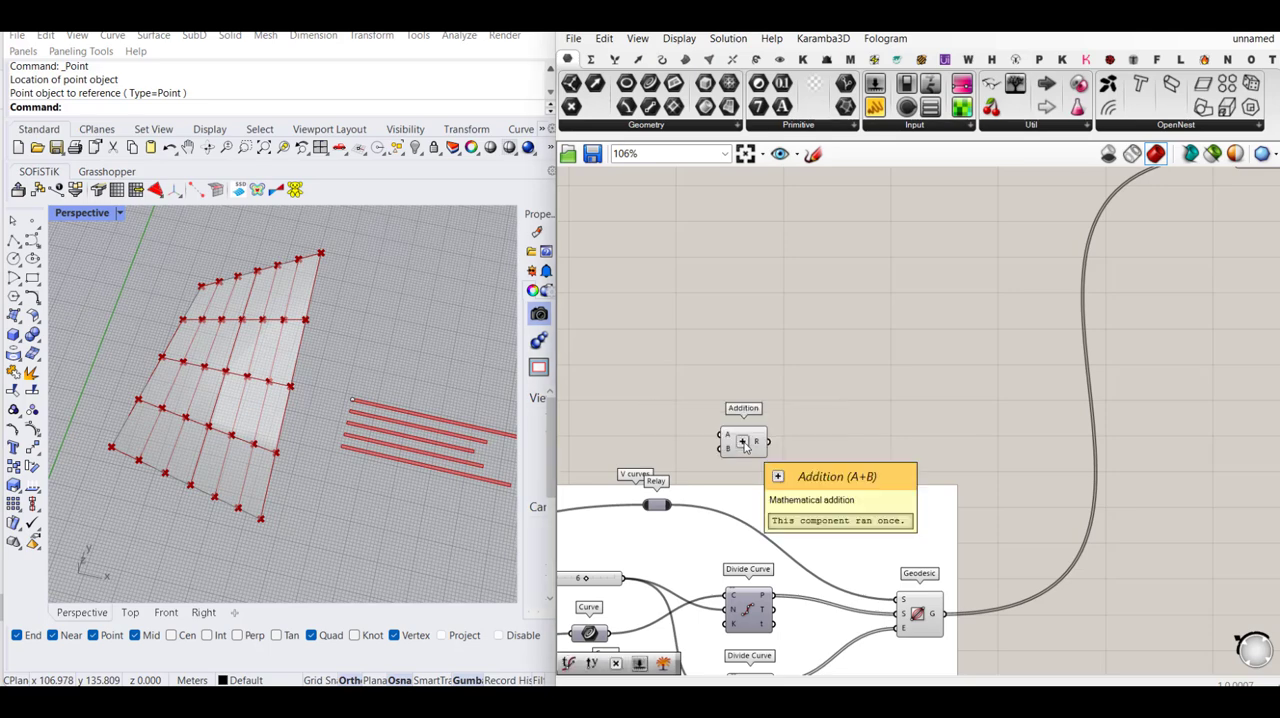
pyautogui.moveTo(722, 436); pyautogui.dragTo(622, 578)
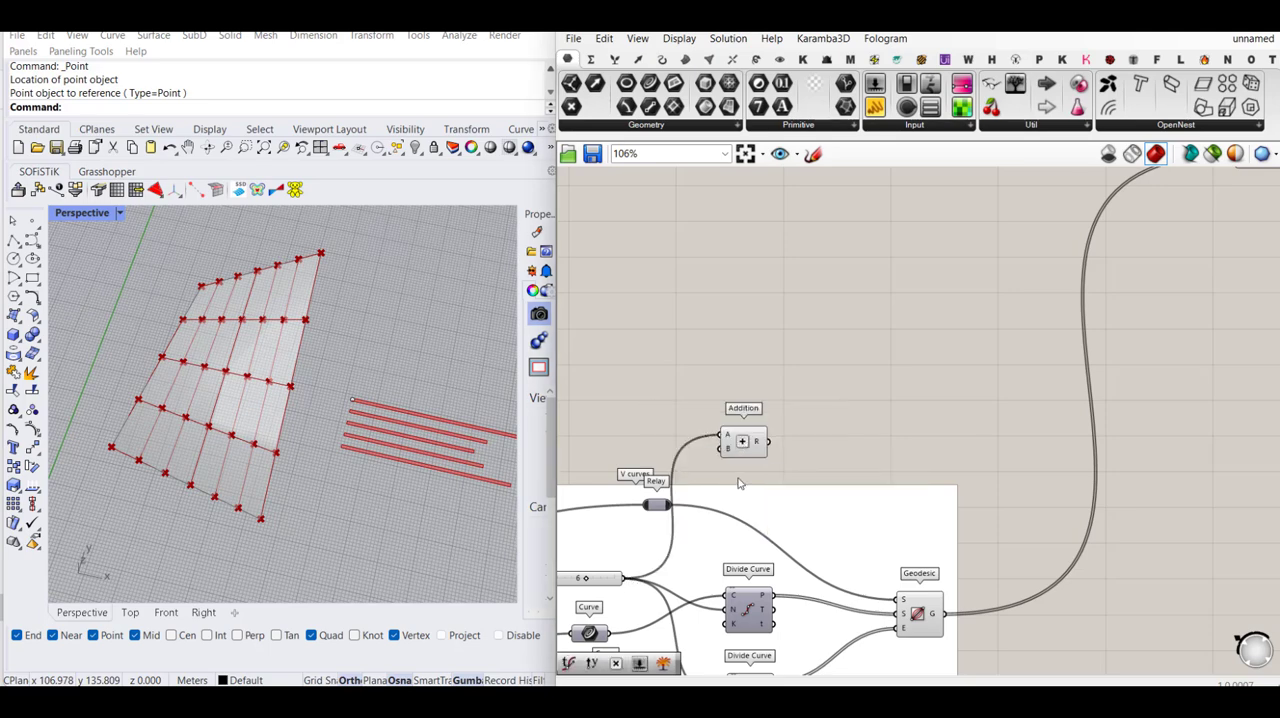
# - Move the Addition component up beside Curve | Curve, just before Partition List
pyautogui.click(744, 448)
pyautogui.scroll(-5, 743, 448)
pyautogui.moveTo(743, 448); pyautogui.dragTo(1008, 271)
pyautogui.scroll(6, 1008, 305)
# - Add a number slider set to 1 and connect it to the Addition component's input B
pyautogui.doubleClick(886, 249)
pyautogui.write('1')
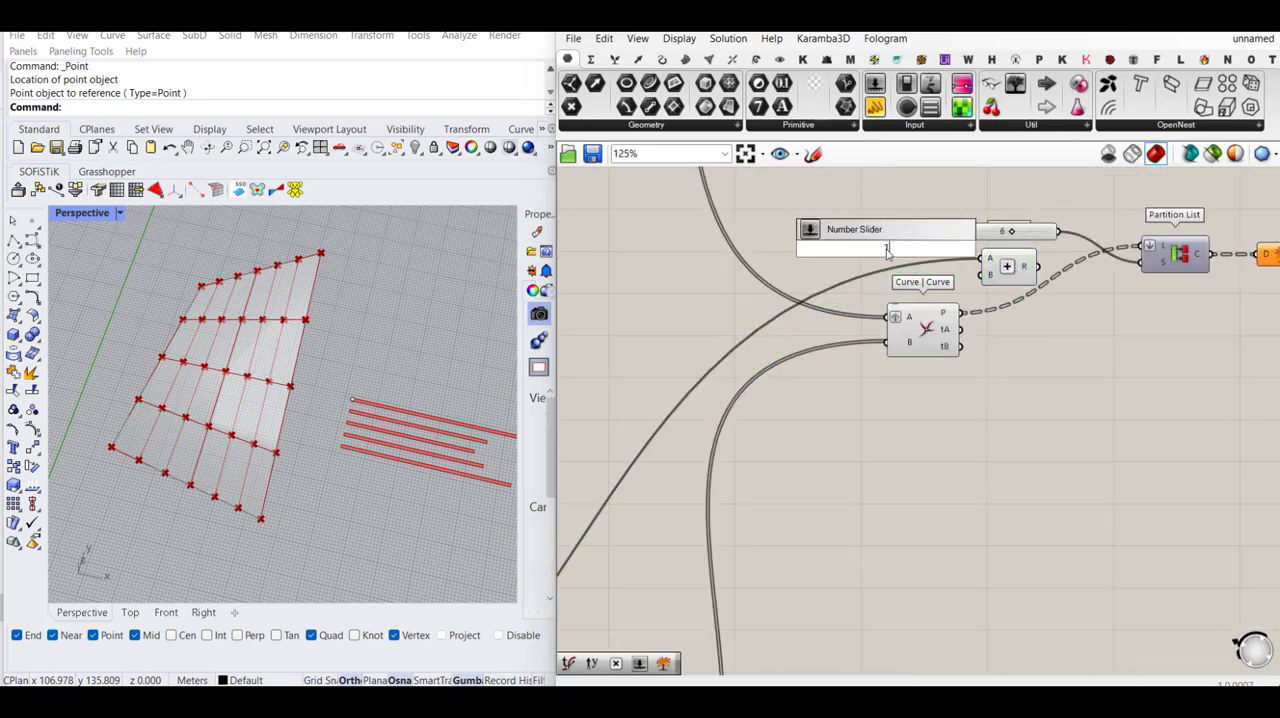
pyautogui.press('Return')
pyautogui.moveTo(981, 280); pyautogui.dragTo(907, 268)
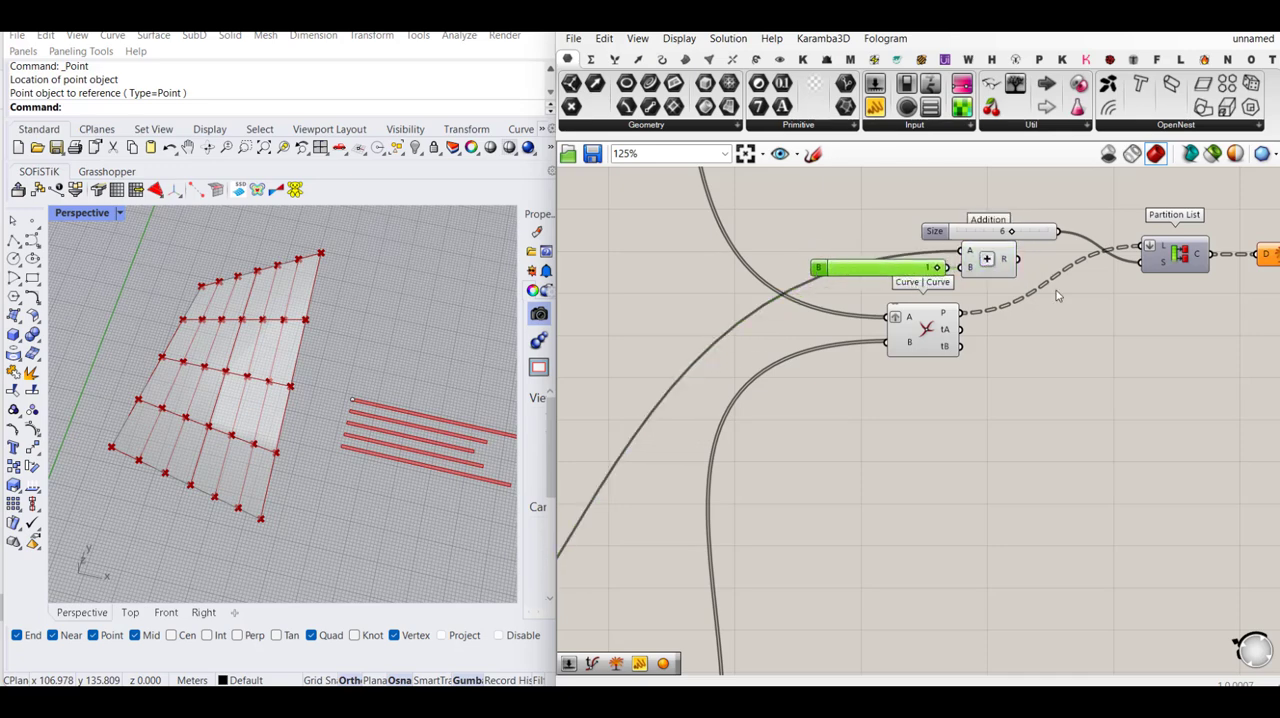
# - Feed the Addition result R into Partition List's size input S and delete the disconnected size slider
pyautogui.moveTo(1141, 263); pyautogui.dragTo(1018, 259)
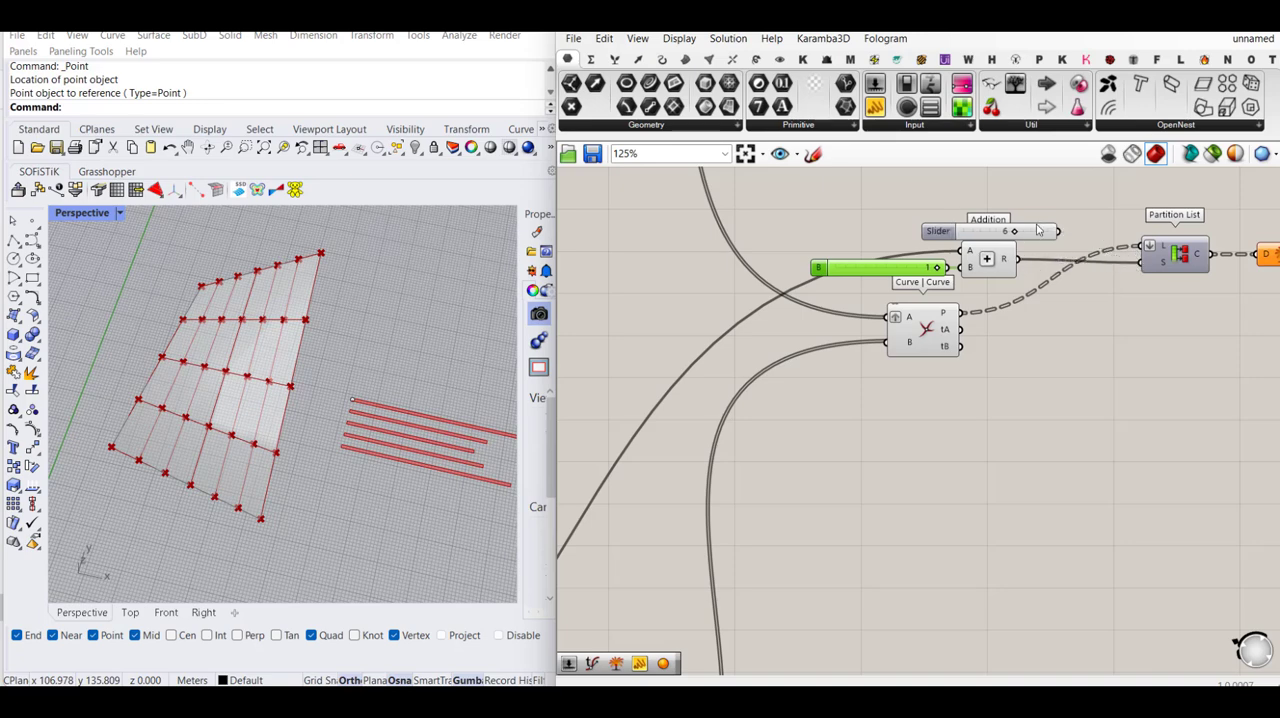
pyautogui.click(1036, 232)
pyautogui.press('Delete')
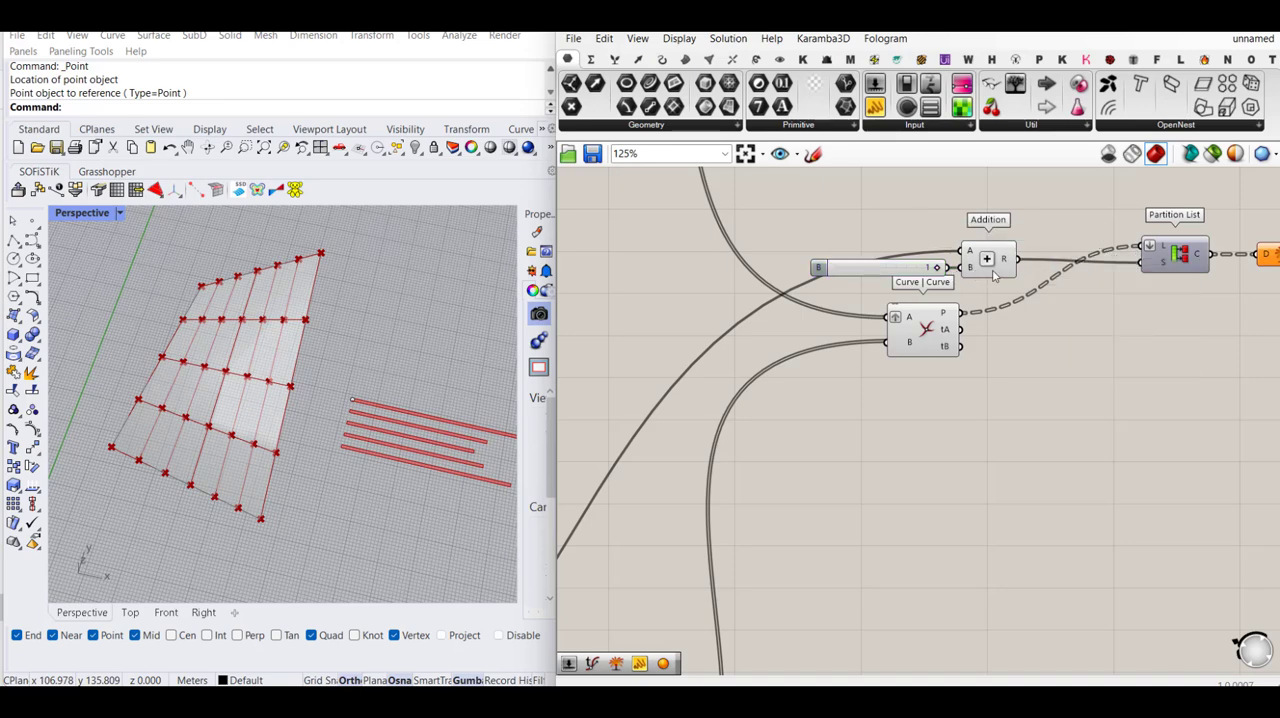
pyautogui.click(993, 272)
pyautogui.click(1080, 377)
# - Set the Count slider in the V curves group to 4 and return to the Explode Tree component
pyautogui.scroll(-2, 1027, 352)
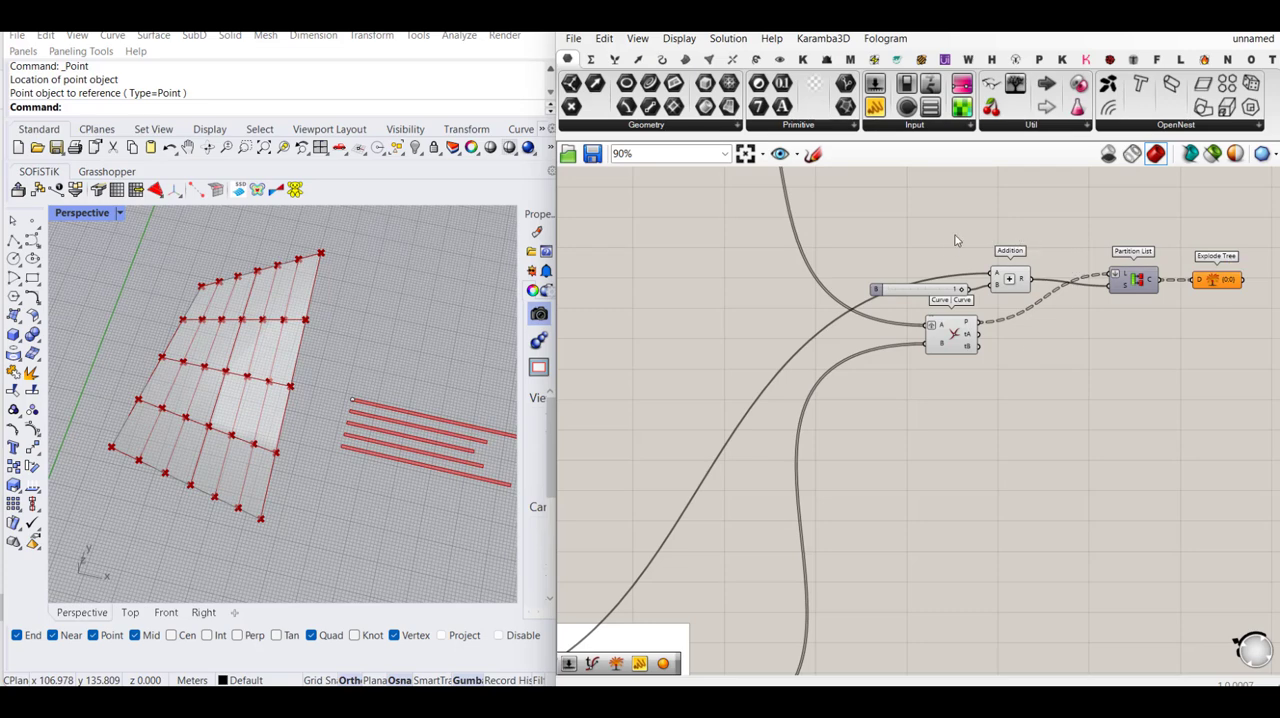
pyautogui.scroll(-3, 1010, 275)
pyautogui.scroll(5, 690, 515)
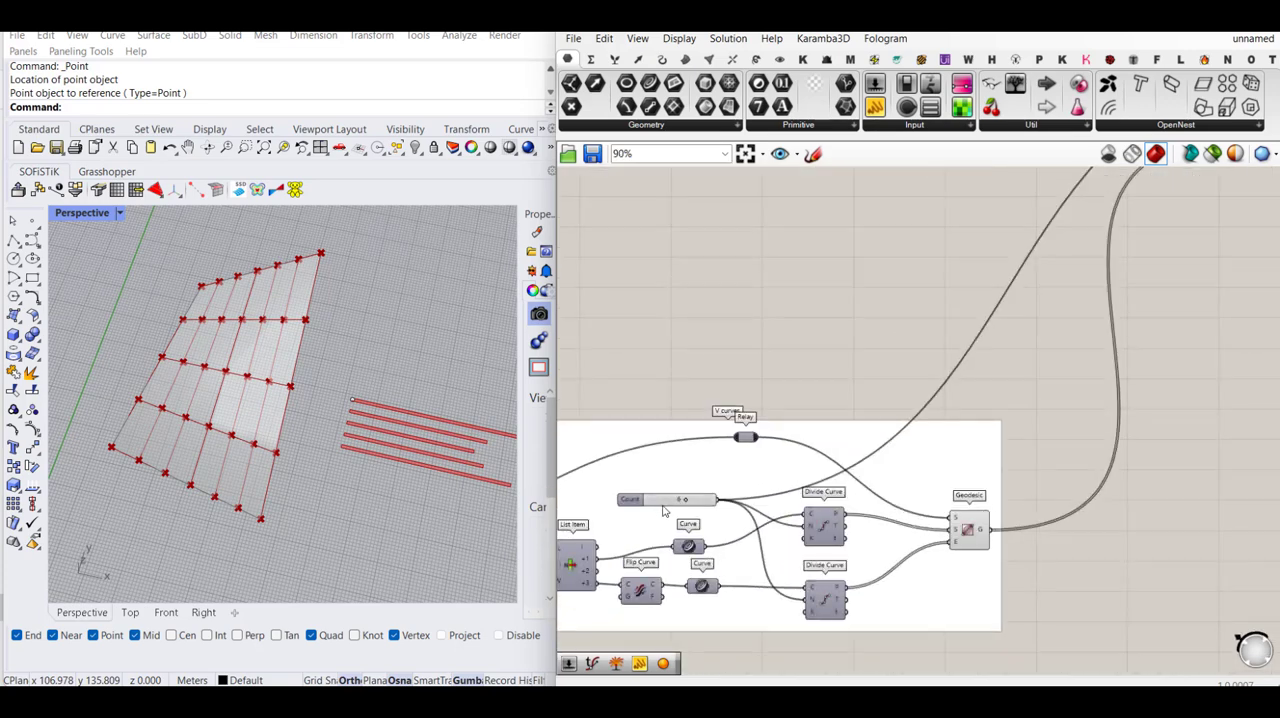
pyautogui.moveTo(695, 500); pyautogui.dragTo(681, 503)
pyautogui.scroll(-4, 683, 503)
pyautogui.moveTo(1014, 341); pyautogui.dragTo(817, 421, button='right')
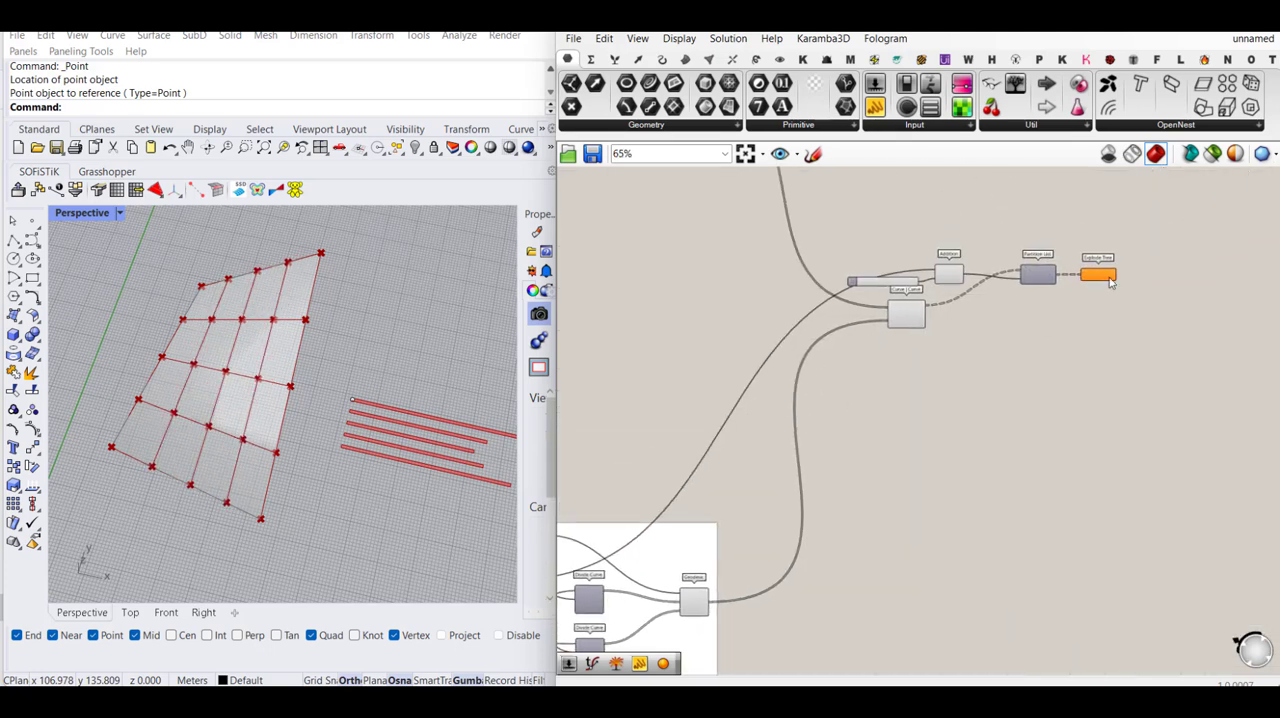
# - Check the point data in the Explode Tree component's first branch, and delete the component
pyautogui.scroll(3, 1112, 274)
pyautogui.click(1085, 290)
pyautogui.moveTo(1097, 289)
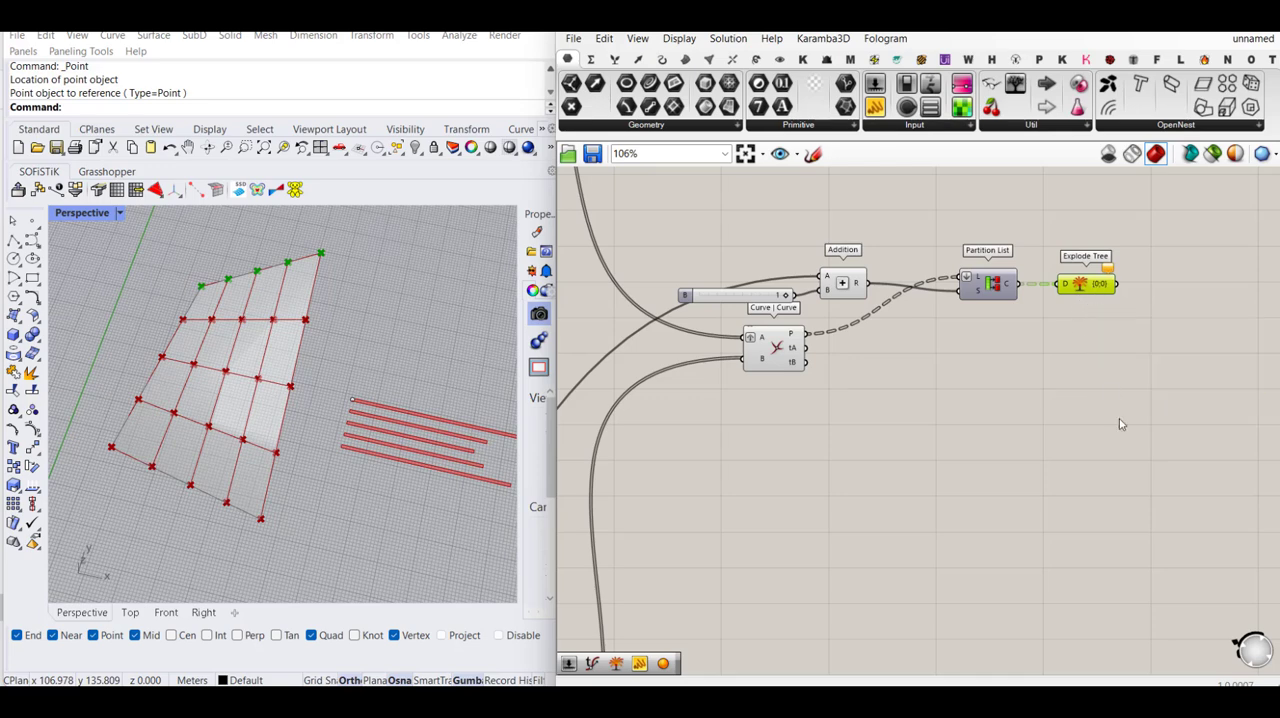
pyautogui.click(1129, 474)
pyautogui.moveTo(1092, 308); pyautogui.dragTo(1046, 340, button='right')
pyautogui.click(1050, 325)
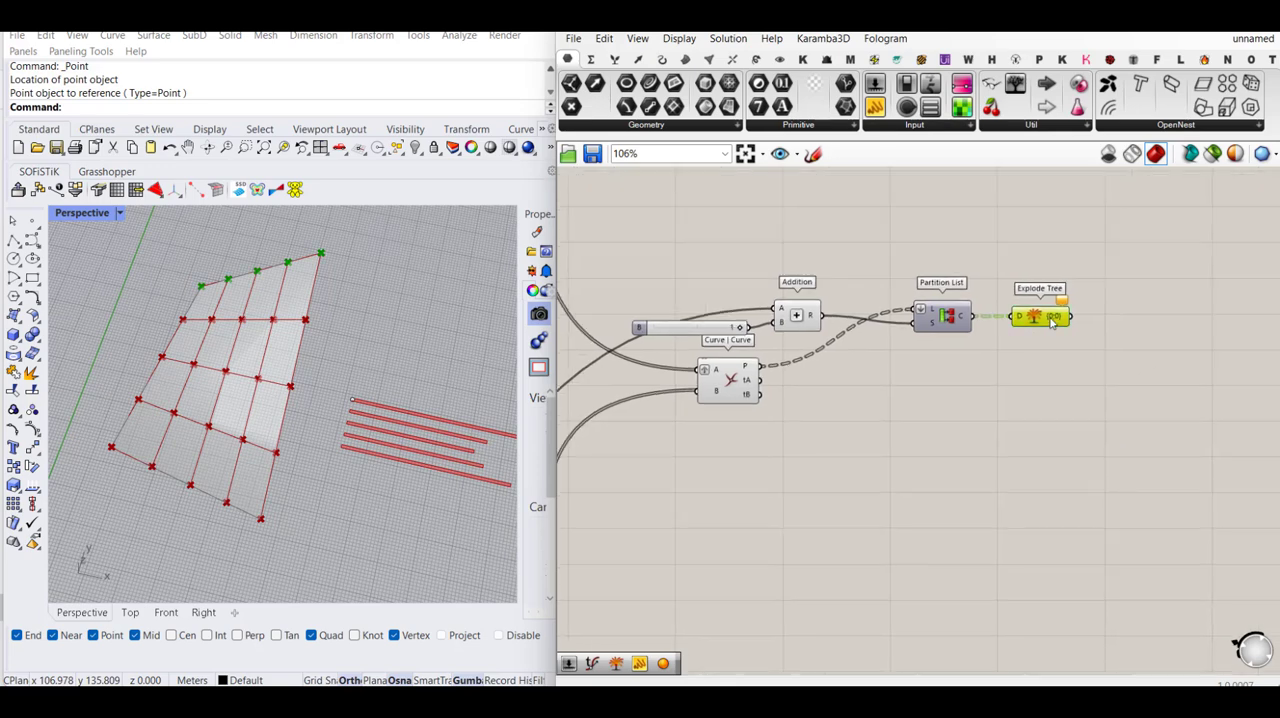
pyautogui.moveTo(1052, 323)
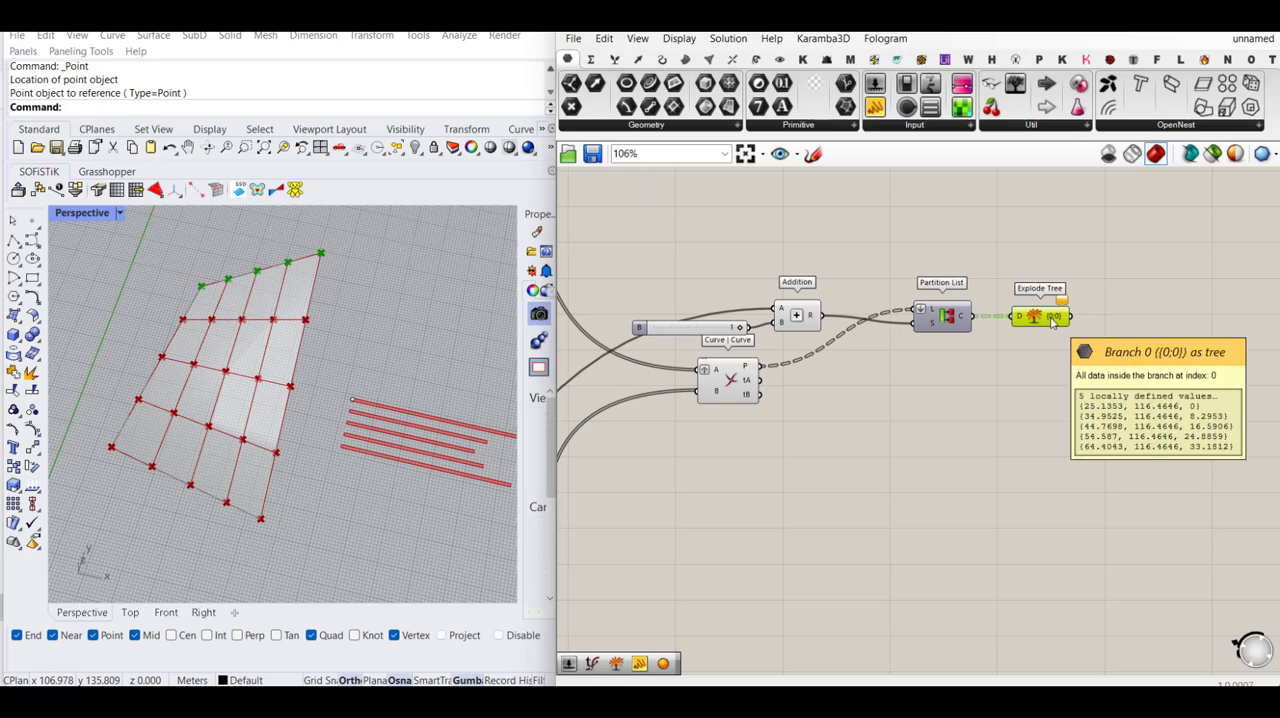
pyautogui.press('Delete')
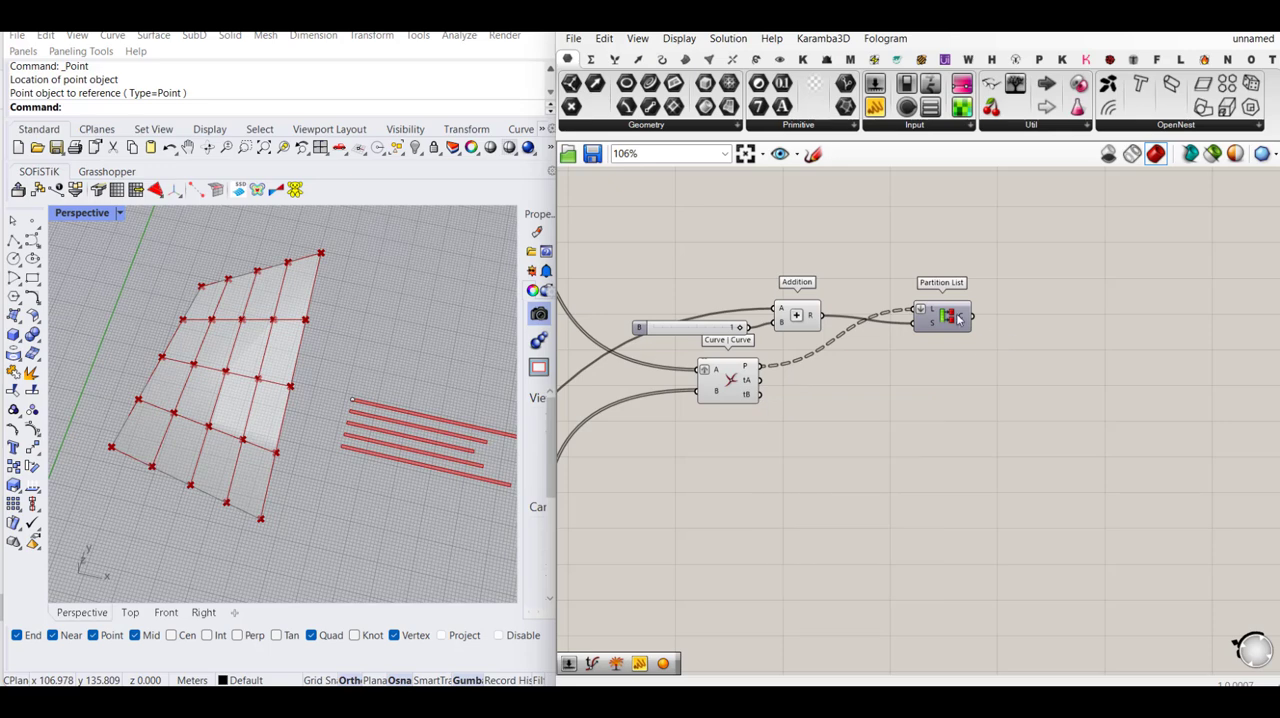
# - Duplicate the Partition List below the original and feed Curve | Curve's tA output into the copy's list input L
pyautogui.moveTo(748, 388)
pyautogui.click(941, 320)
pyautogui.keyDown('alt'); pyautogui.moveTo(941, 320); pyautogui.dragTo(942, 384); pyautogui.keyUp('alt')
pyautogui.moveTo(764, 383); pyautogui.dragTo(945, 399)
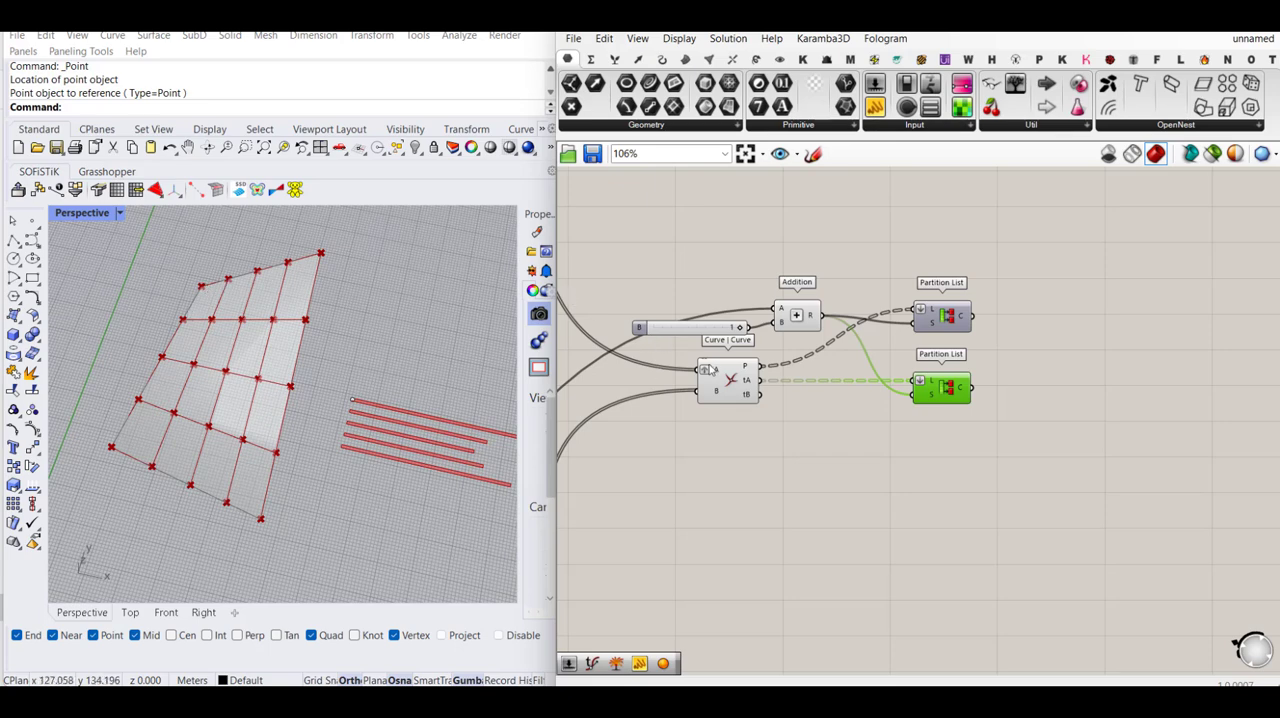
# - Examine the Line SDL centre lines in the Flat U strips group against the strips in the viewport
pyautogui.scroll(-3, 1040, 410)
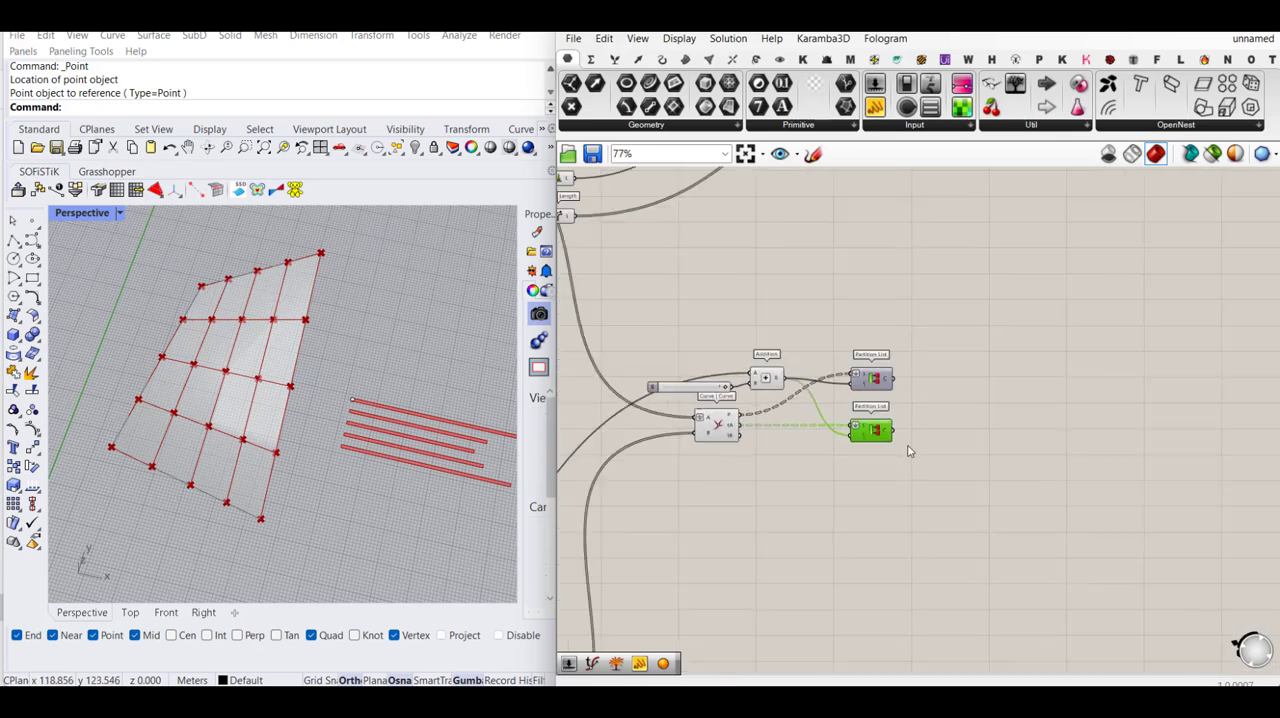
pyautogui.scroll(3, 905, 445)
pyautogui.moveTo(878, 430)
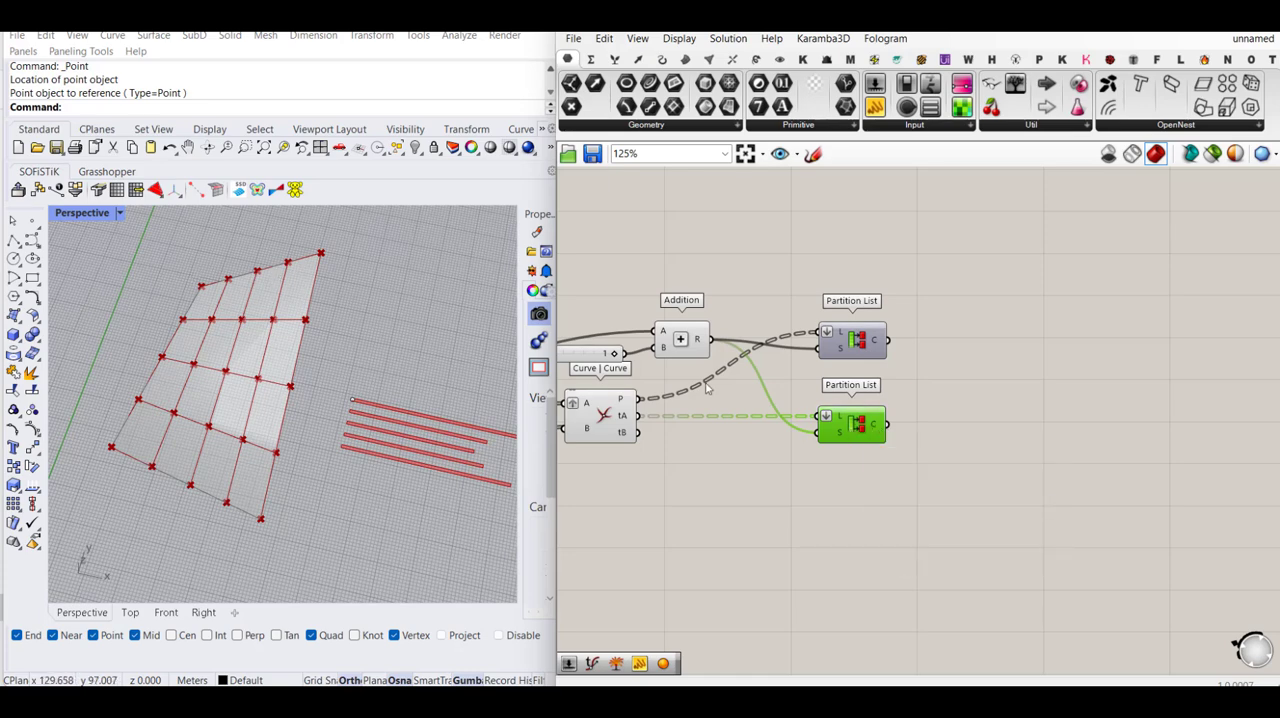
pyautogui.scroll(-3, 768, 397)
pyautogui.moveTo(918, 410); pyautogui.dragTo(928, 431, button='right')
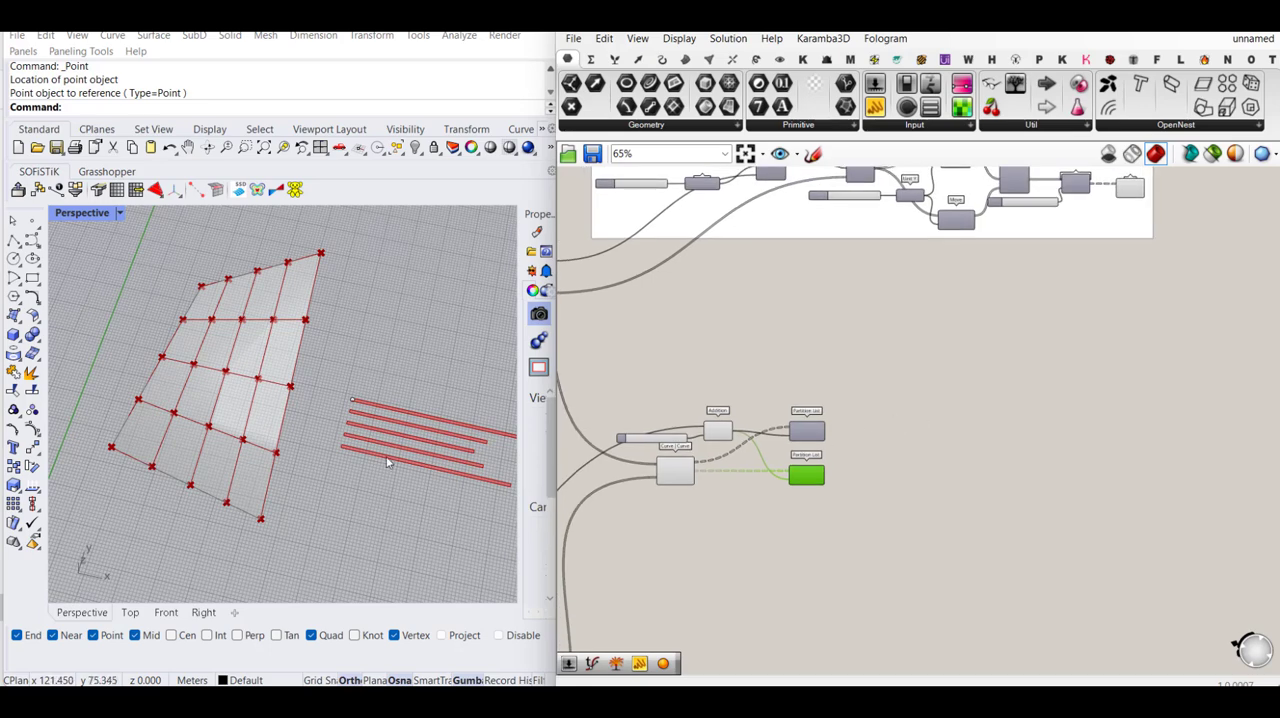
pyautogui.moveTo(1014, 374); pyautogui.dragTo(1044, 445, button='right')
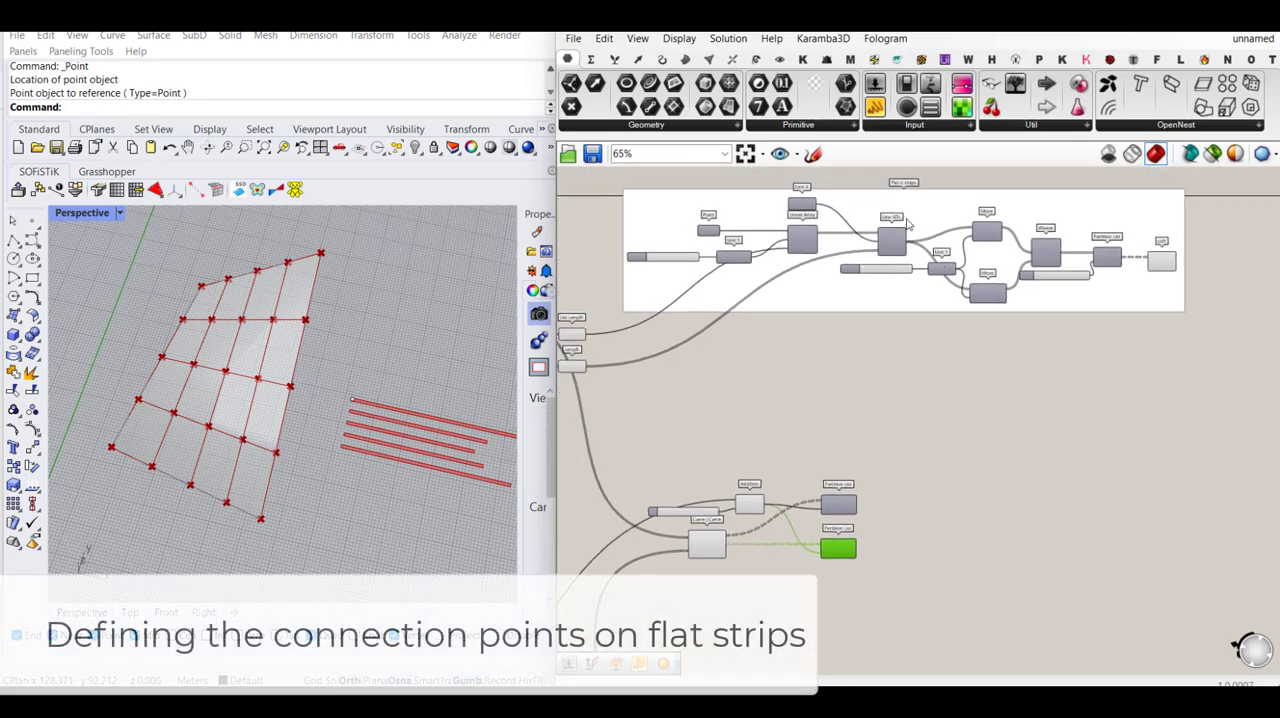
pyautogui.scroll(3, 906, 214)
pyautogui.click(874, 263)
pyautogui.middleClick(873, 263)
pyautogui.scroll(-2, 900, 236)
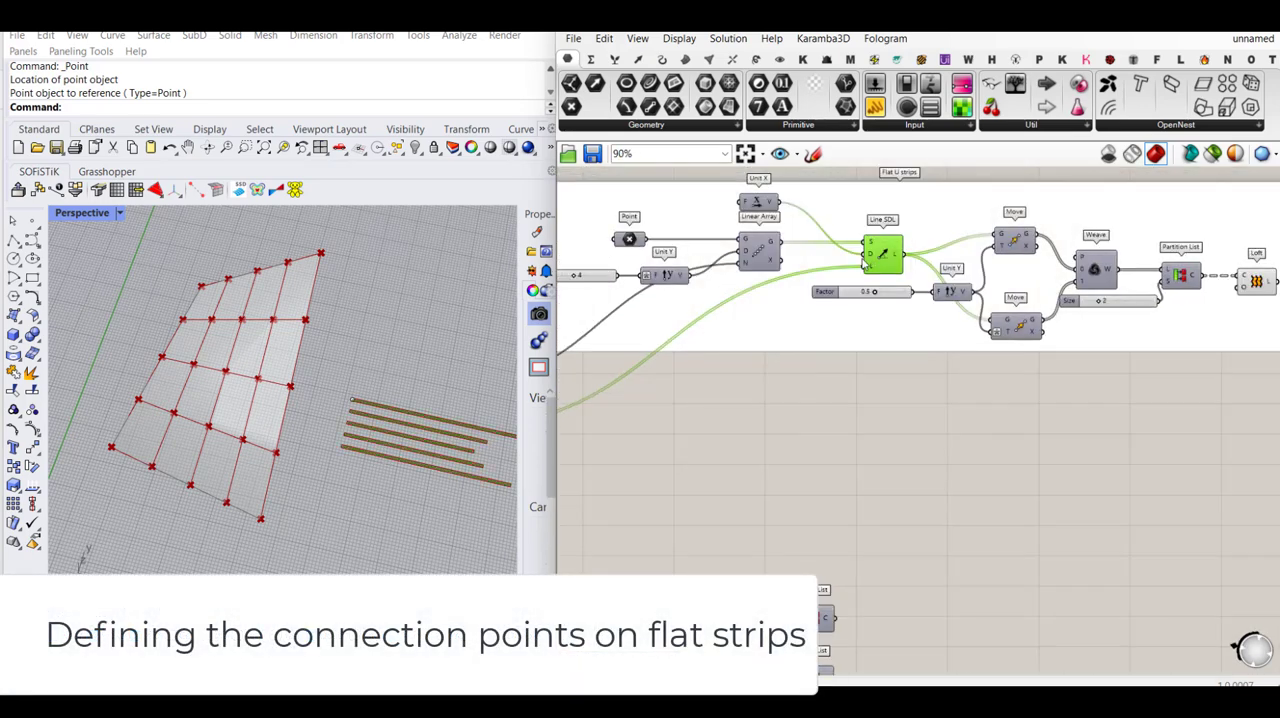
pyautogui.scroll(4, 341, 365)
pyautogui.scroll(-3, 258, 353)
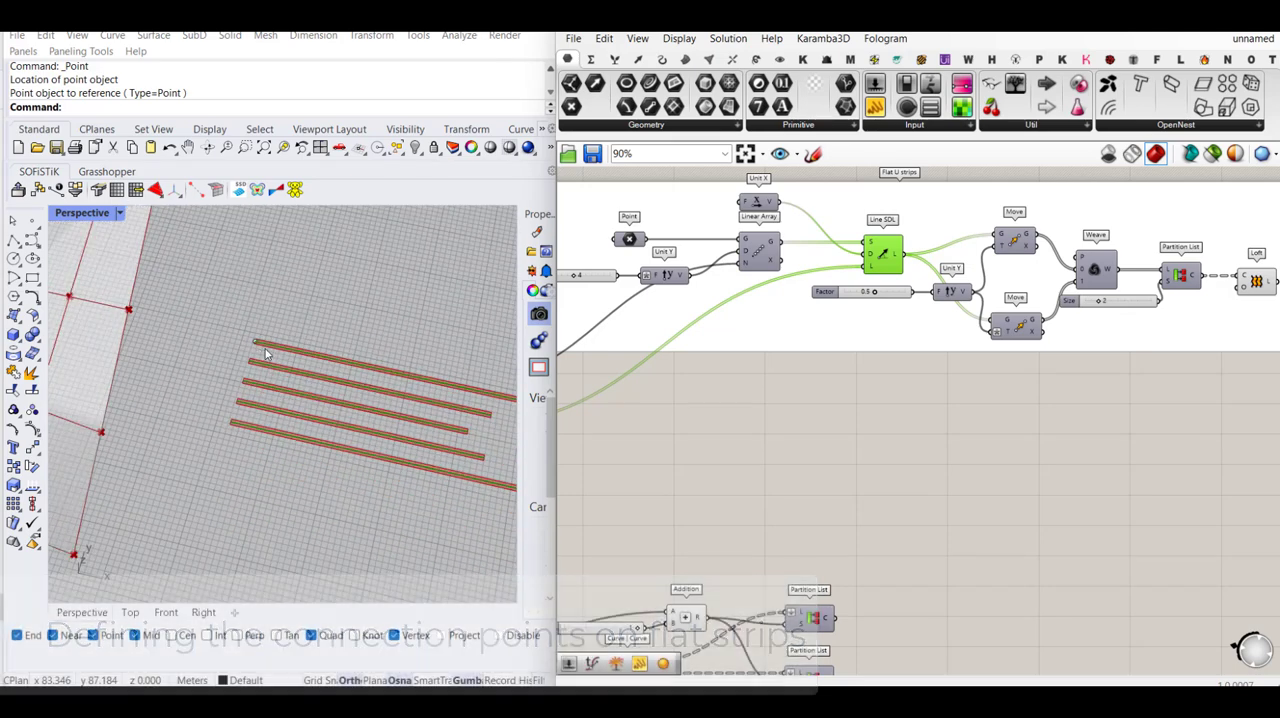
# - Add an Evaluate Curve component to the right of the Partition Lists and feed Line SDL's output L into its curve input C
pyautogui.click(963, 458)
pyautogui.doubleClick(955, 412)
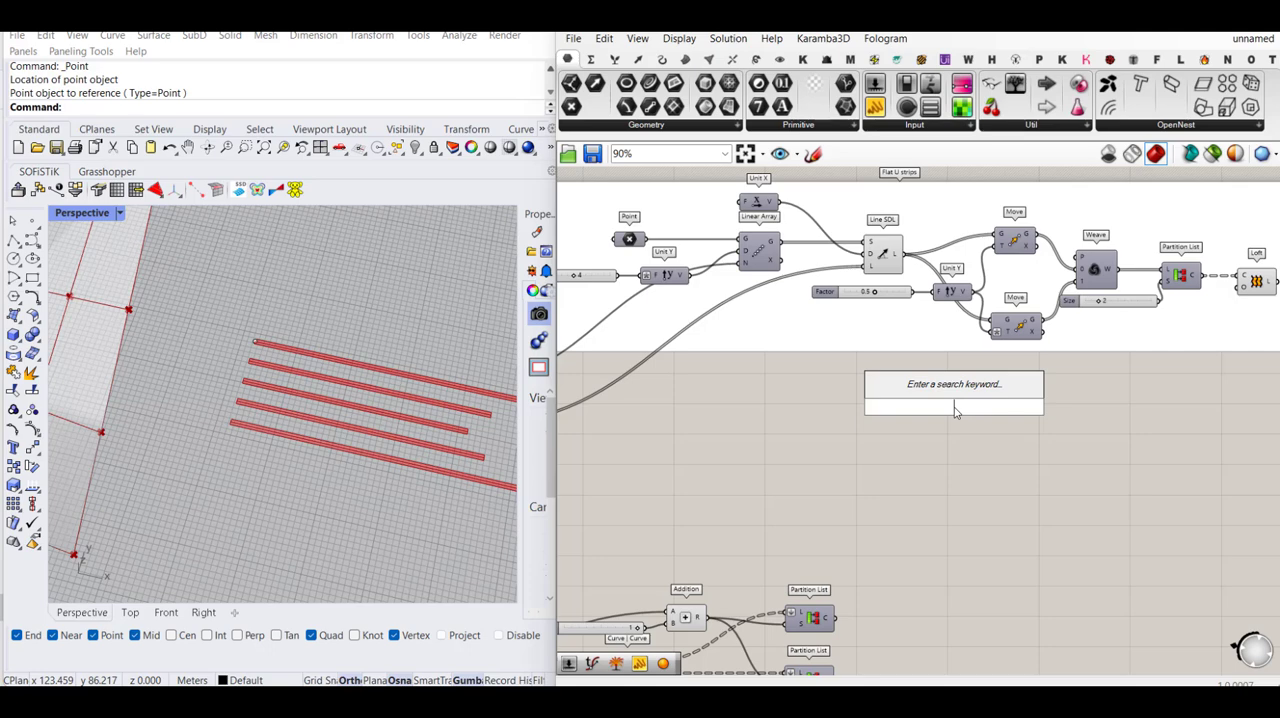
pyautogui.write('evaluate')
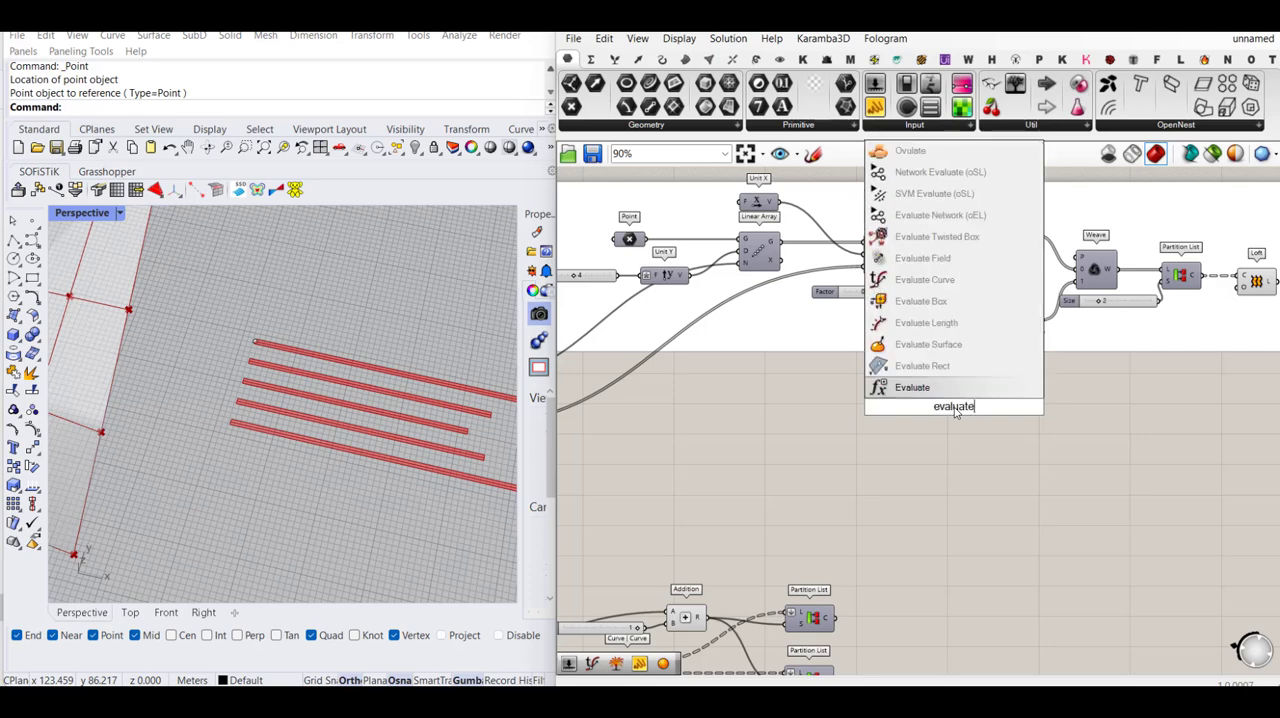
pyautogui.click(925, 280)
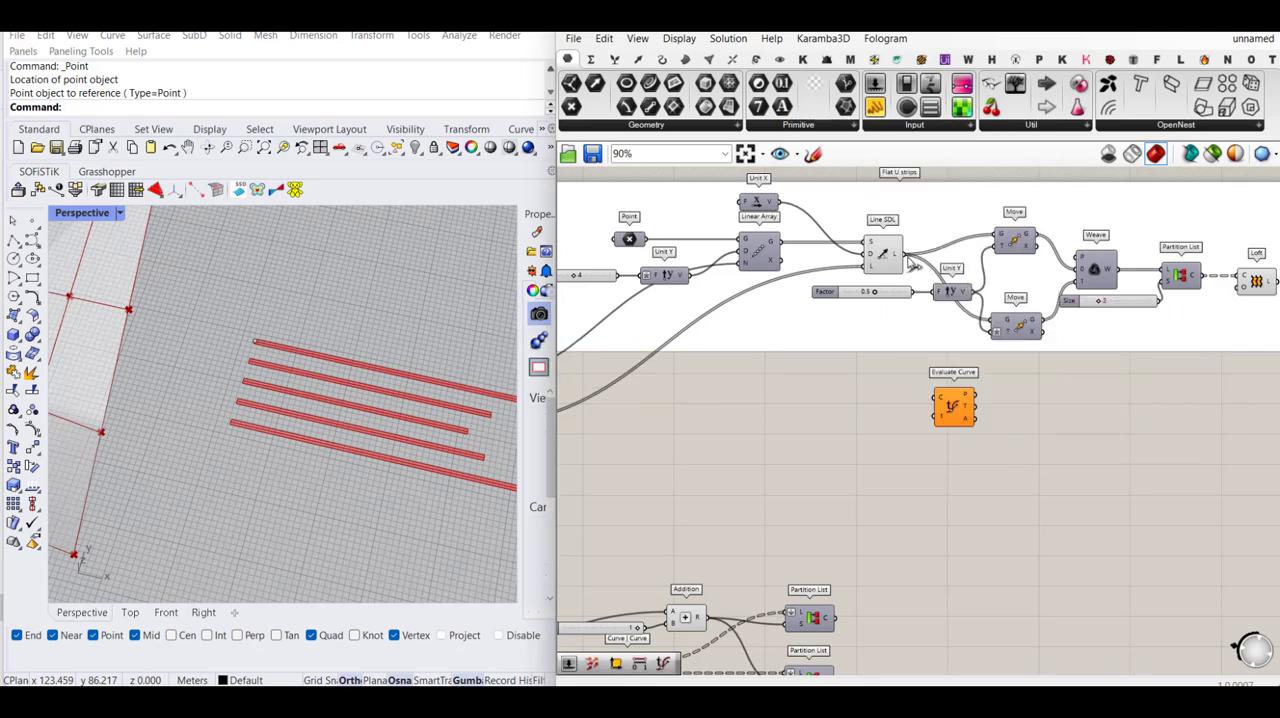
pyautogui.moveTo(906, 255); pyautogui.dragTo(1066, 485)
pyautogui.scroll(-3, 1007, 418)
pyautogui.click(1009, 540)
pyautogui.scroll(4, 979, 571)
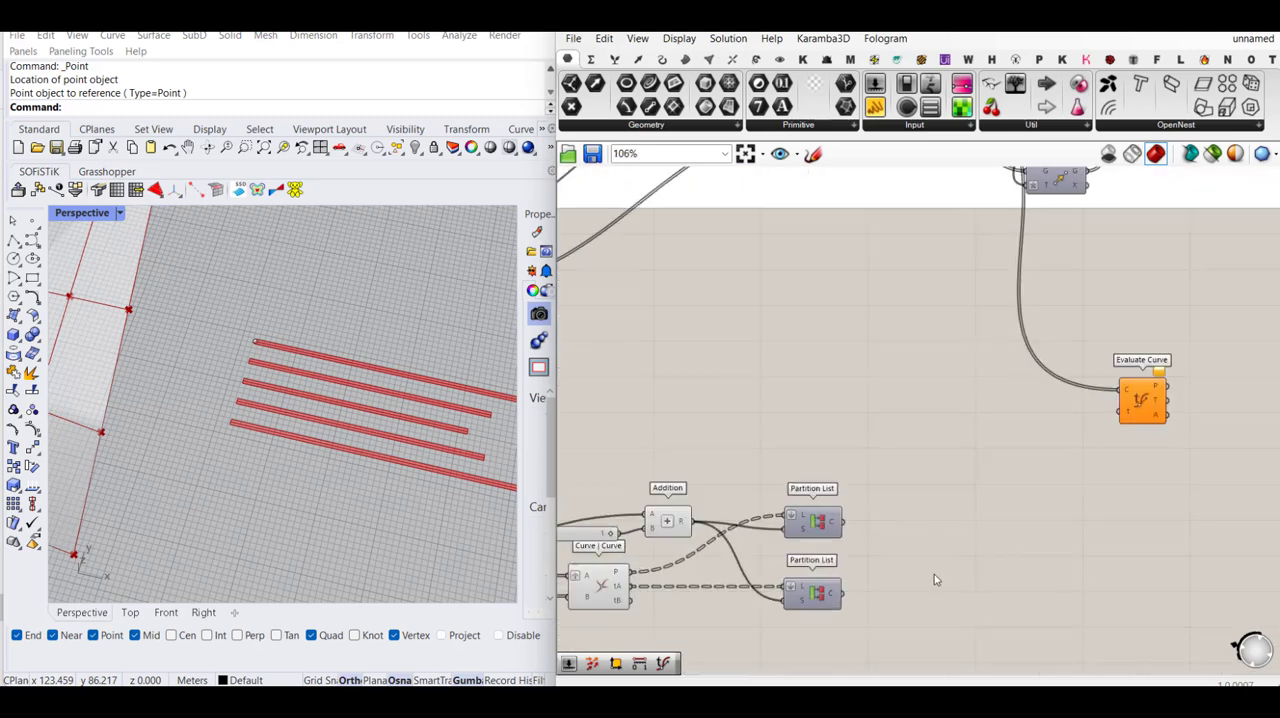
# - Connect the lower Partition List's output C to Evaluate Curve's parameter input t and read the component's warning
pyautogui.moveTo(842, 593); pyautogui.dragTo(1121, 414)
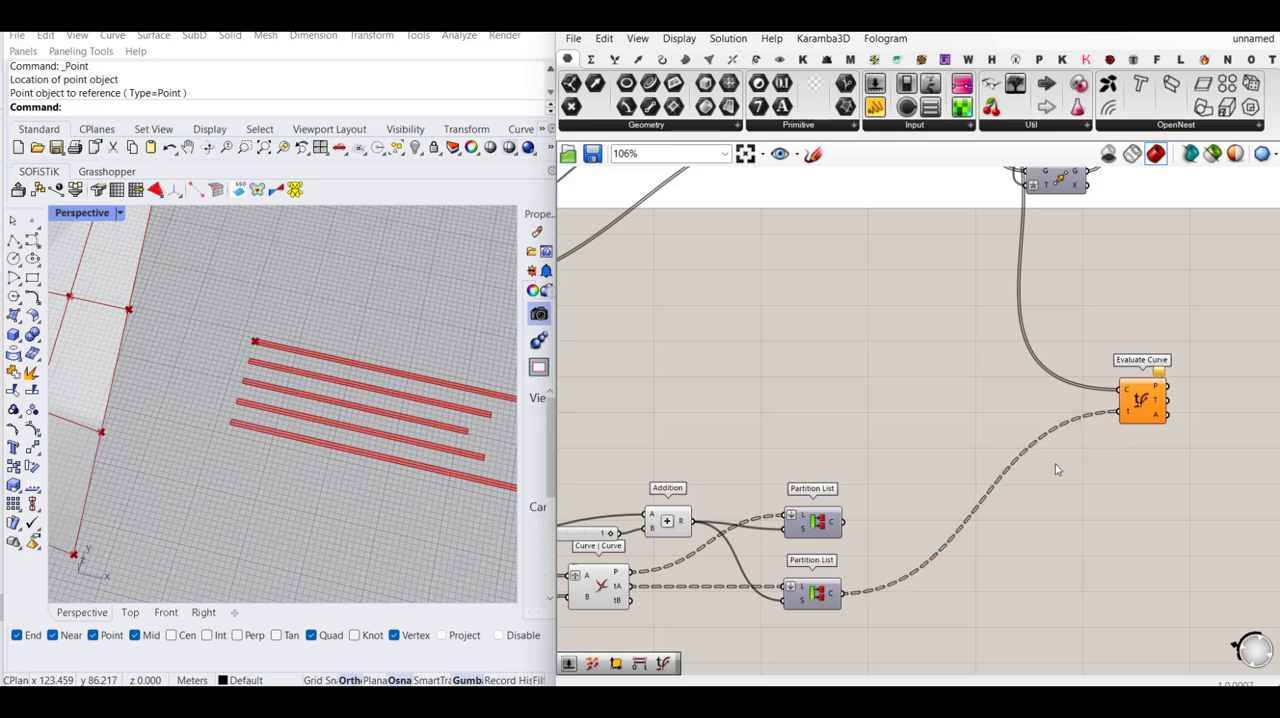
pyautogui.scroll(4, 1060, 430)
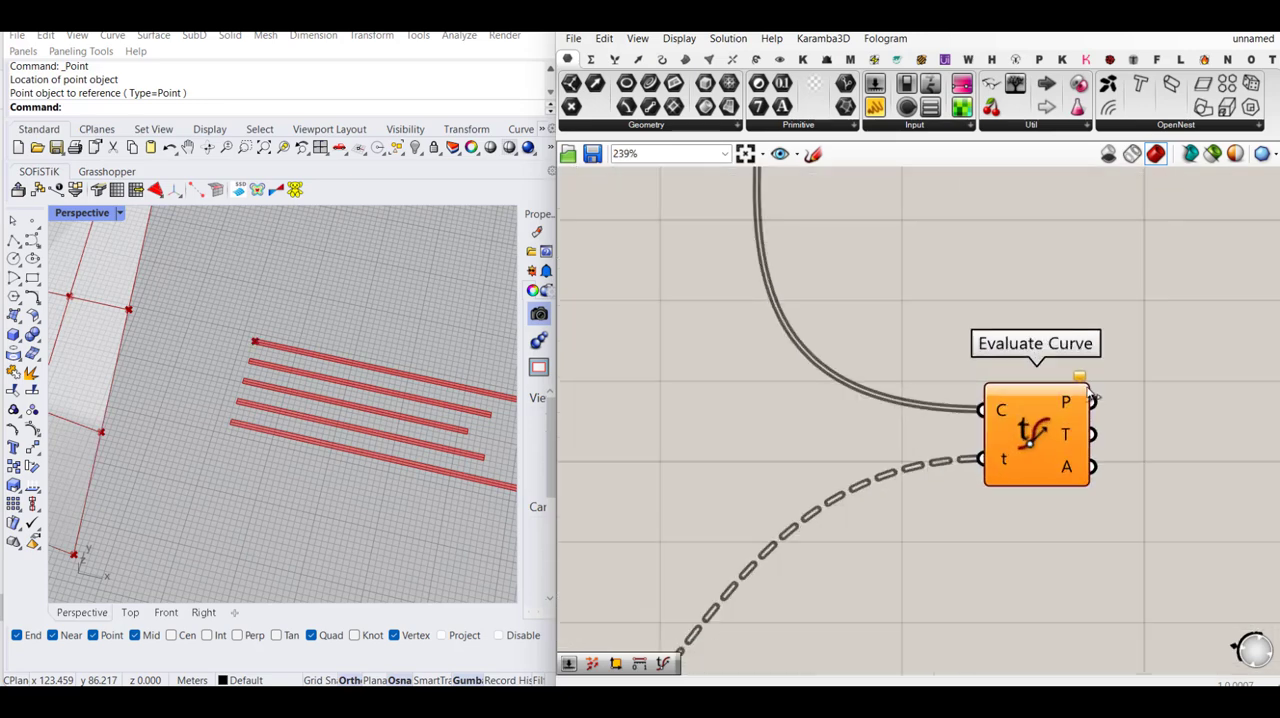
pyautogui.moveTo(1085, 388)
pyautogui.scroll(1, 1085, 388)
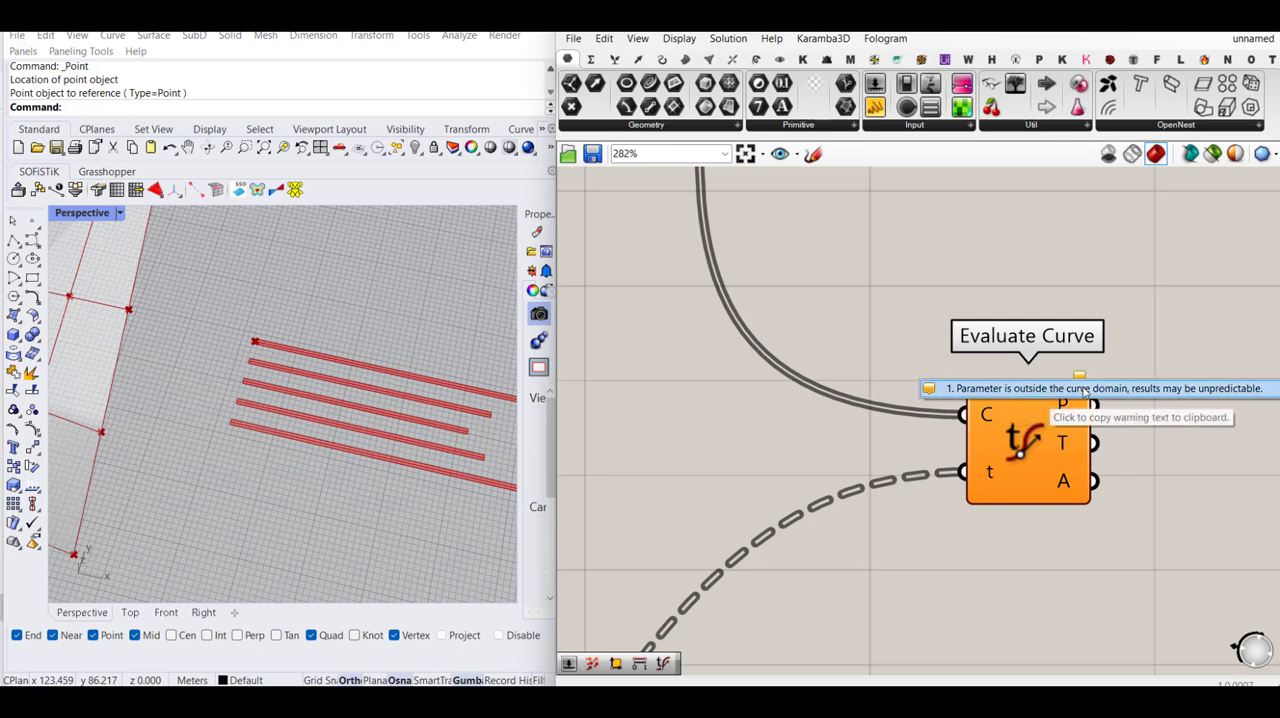
pyautogui.scroll(-8, 1165, 480)
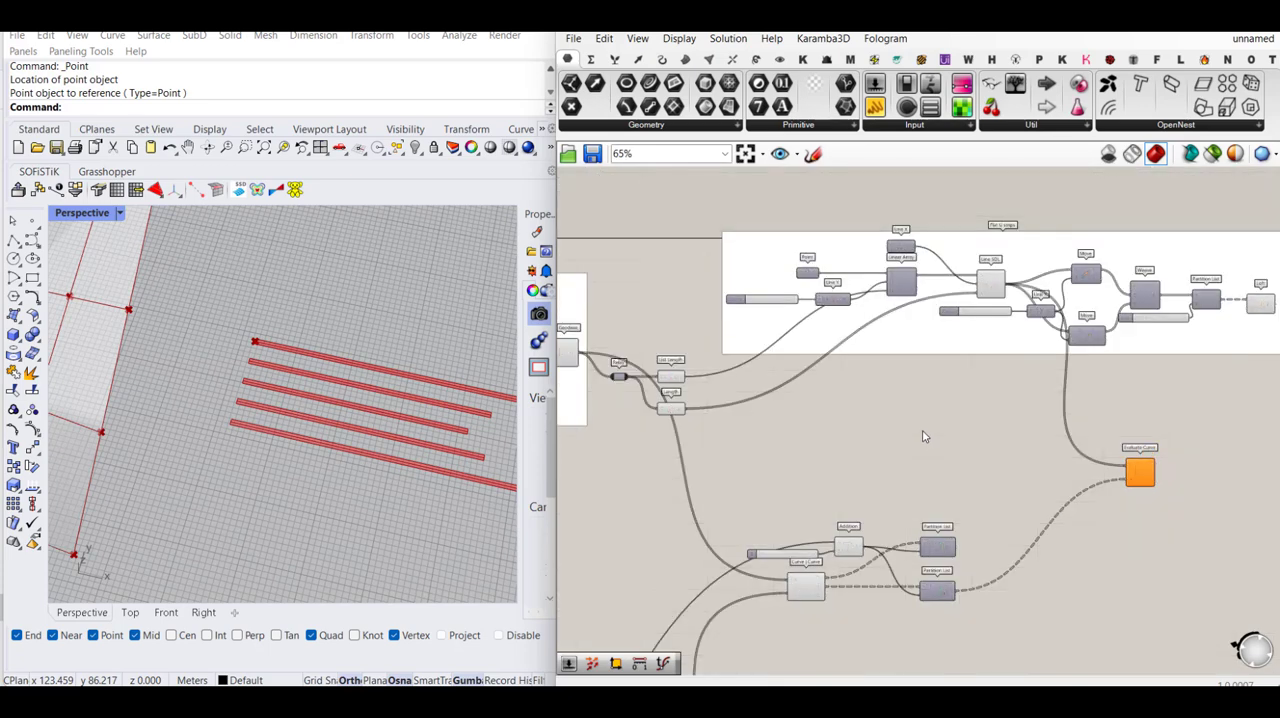
# - Add a Curve Domain component in the empty space below the Flat U strips group
pyautogui.doubleClick(924, 436)
pyautogui.write('d')
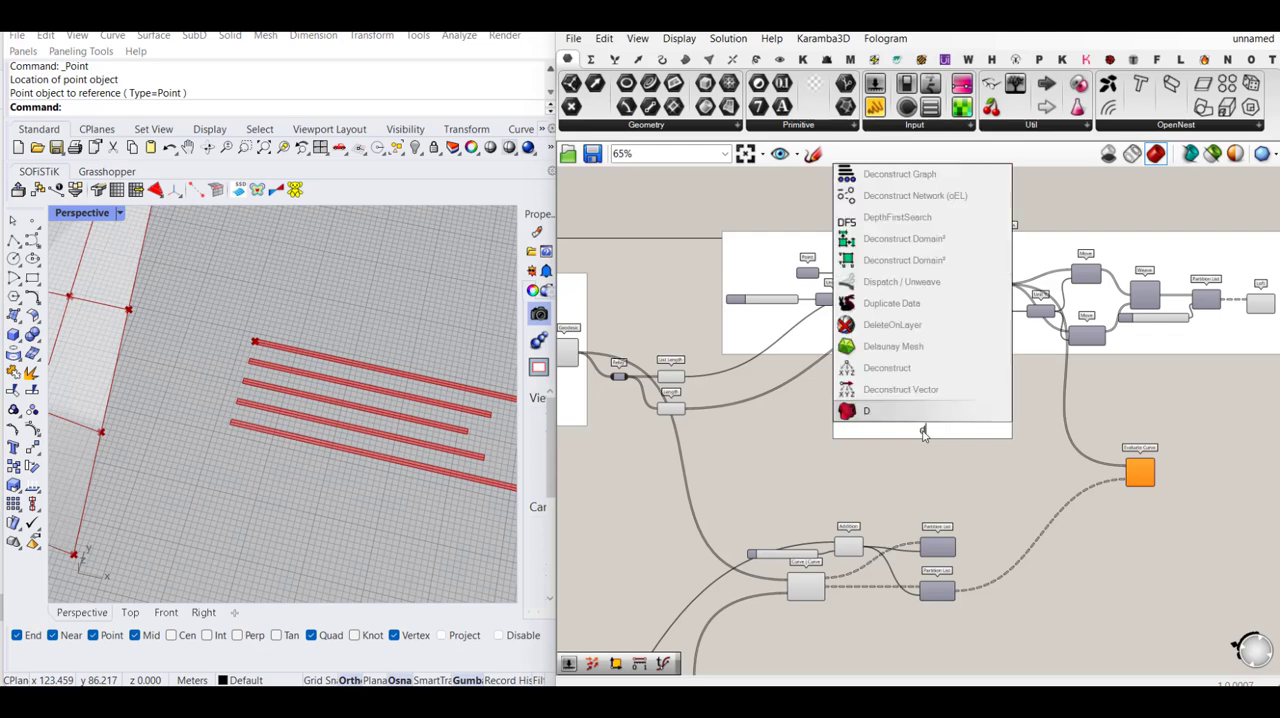
pyautogui.press('BackSpace')
pyautogui.write('curve')
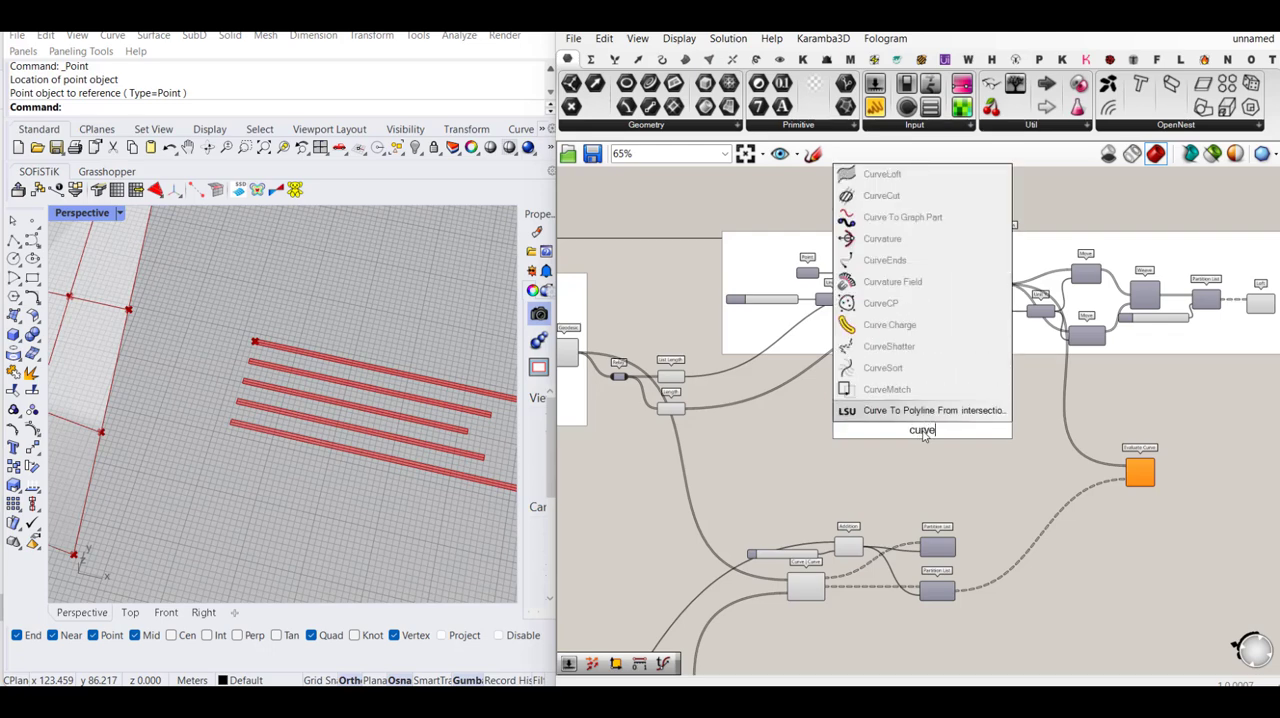
pyautogui.write(' do')
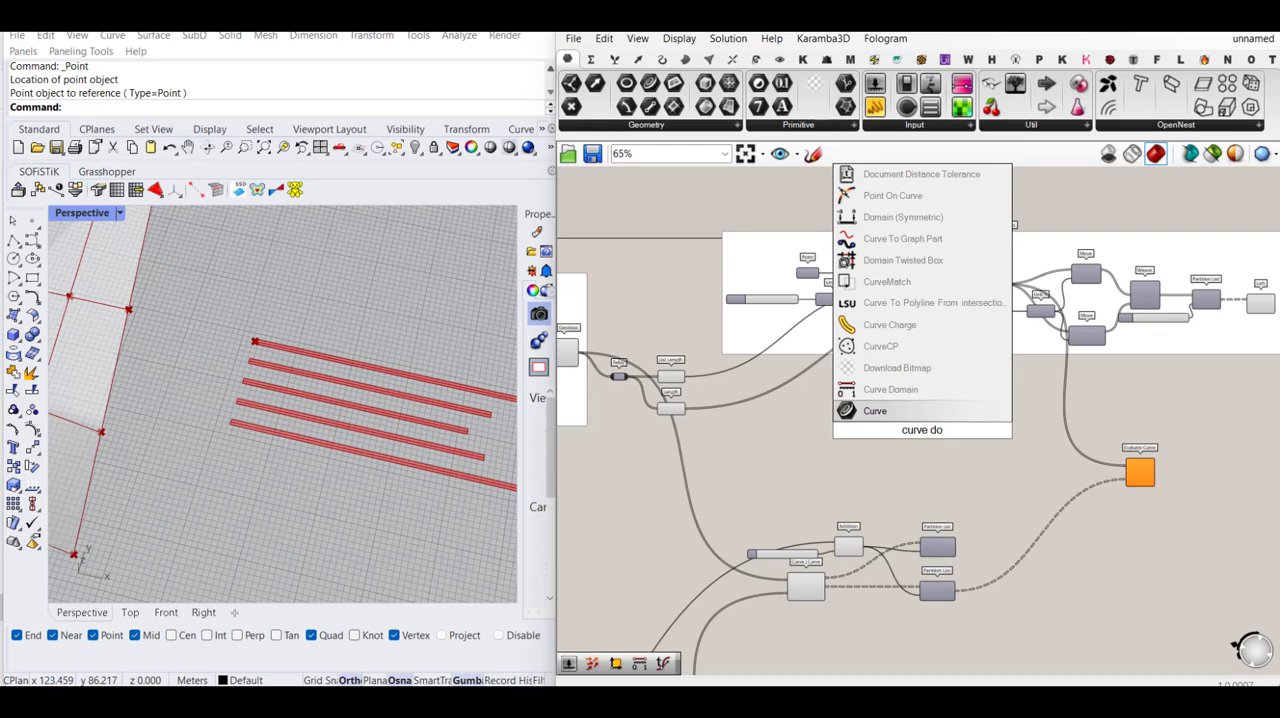
pyautogui.click(932, 397)
pyautogui.moveTo(918, 432); pyautogui.dragTo(852, 459)
# - Check which curves the Geodesic component produces and feed them from the Relay into Curve Domain's curve input C
pyautogui.scroll(-3, 961, 433)
pyautogui.scroll(5, 819, 418)
pyautogui.moveTo(642, 342); pyautogui.dragTo(805, 348, button='right')
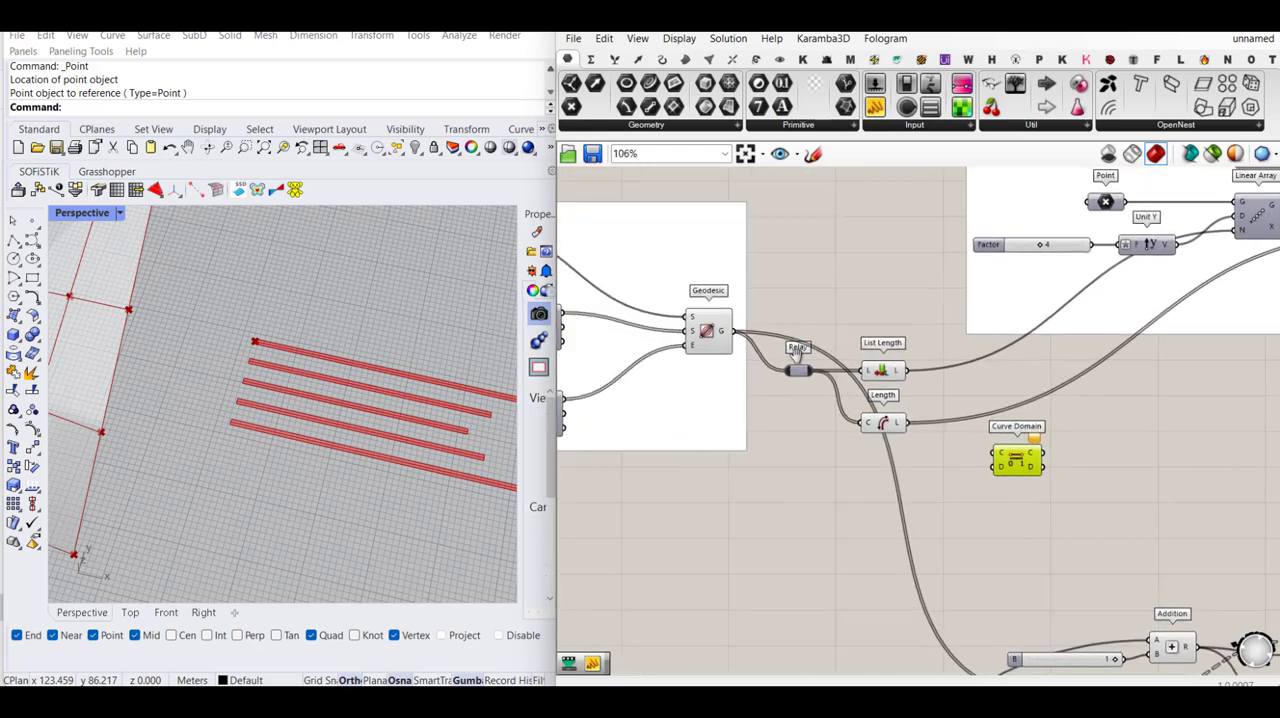
pyautogui.click(708, 334)
pyautogui.scroll(-5, 340, 366)
pyautogui.scroll(3, 147, 300)
pyautogui.scroll(3, 254, 357)
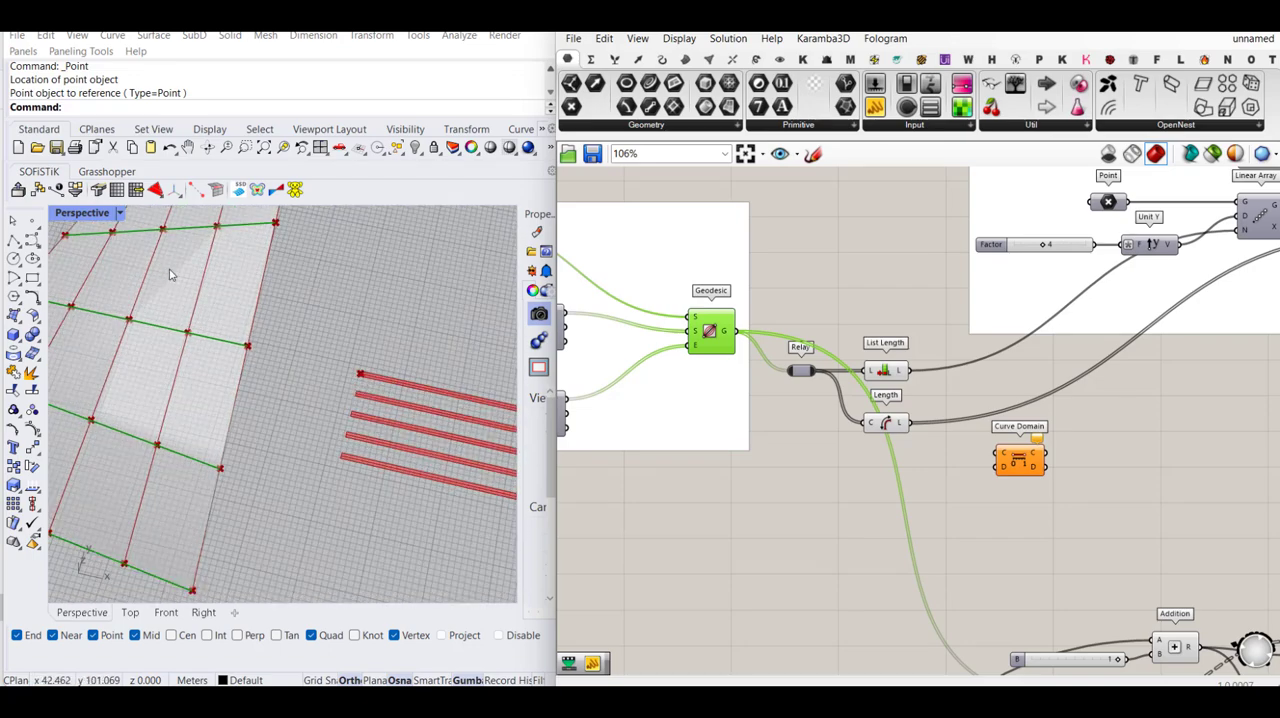
pyautogui.scroll(-2, 170, 274)
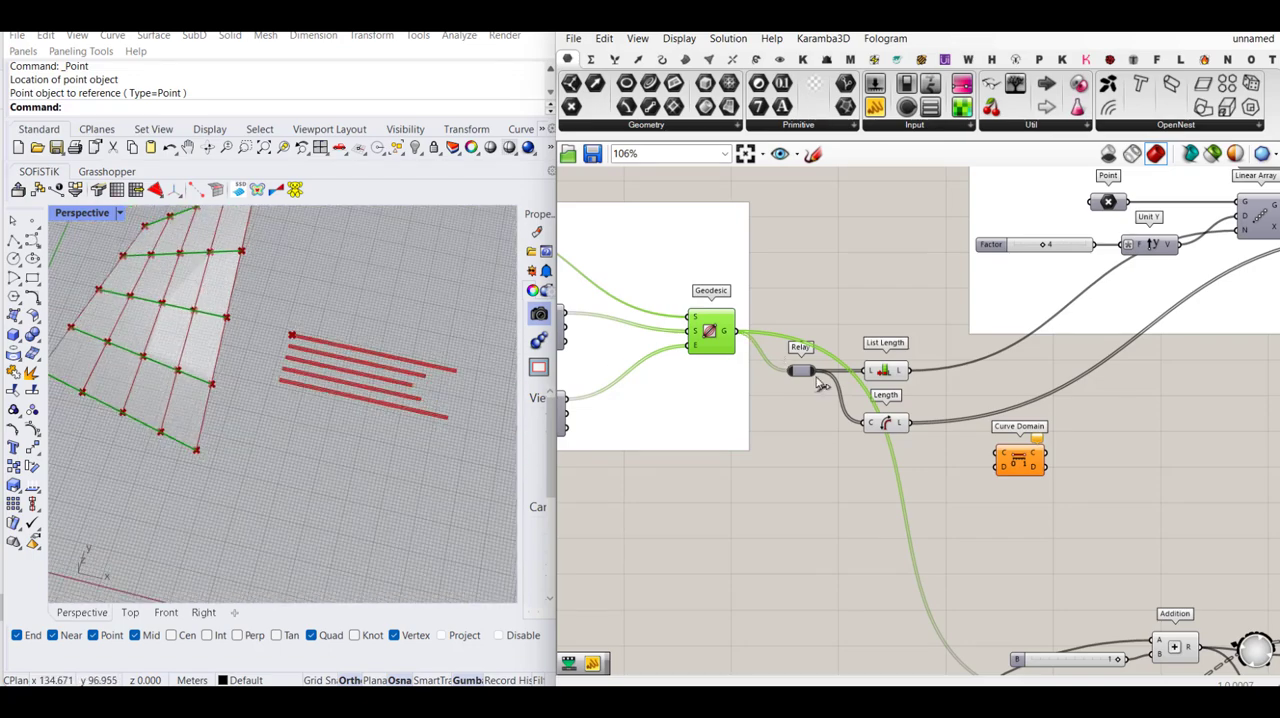
pyautogui.moveTo(813, 371); pyautogui.dragTo(997, 454)
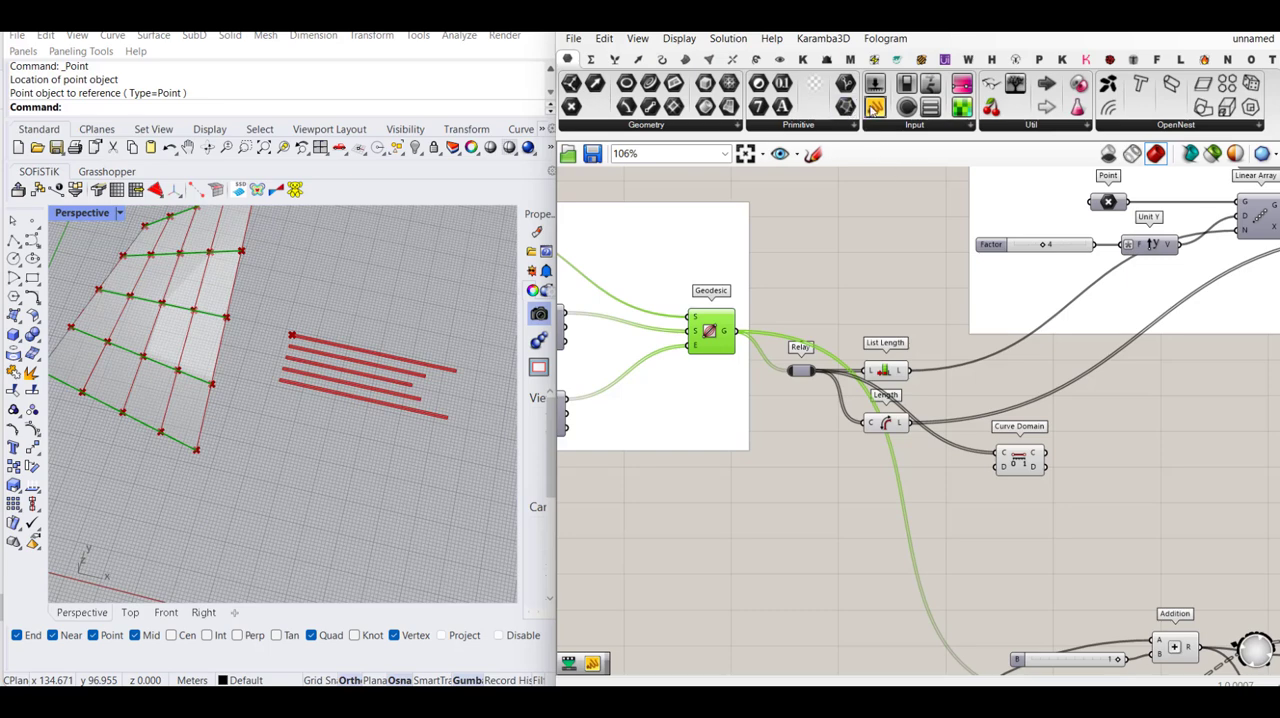
# - Add a Panel beside Curve Domain and connect the domain output D to it
pyautogui.moveTo(876, 107); pyautogui.dragTo(1109, 468)
pyautogui.scroll(2, 1140, 471)
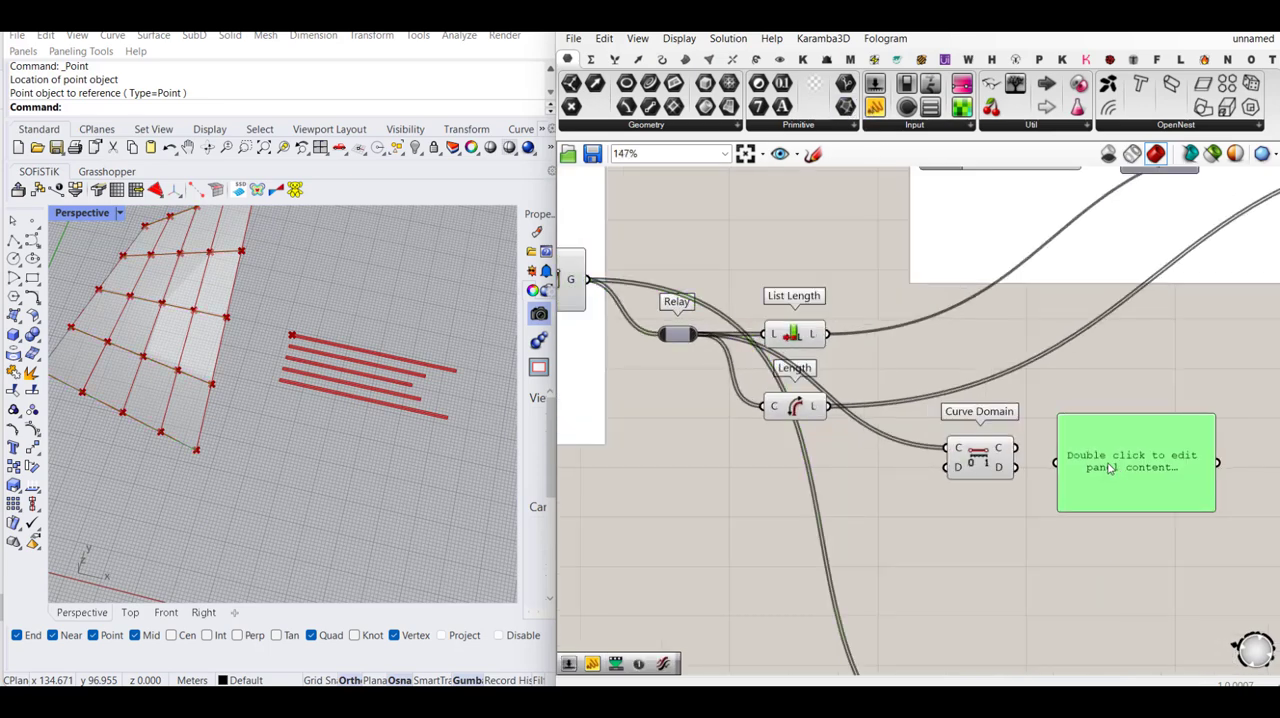
pyautogui.moveTo(1012, 467); pyautogui.dragTo(1062, 465)
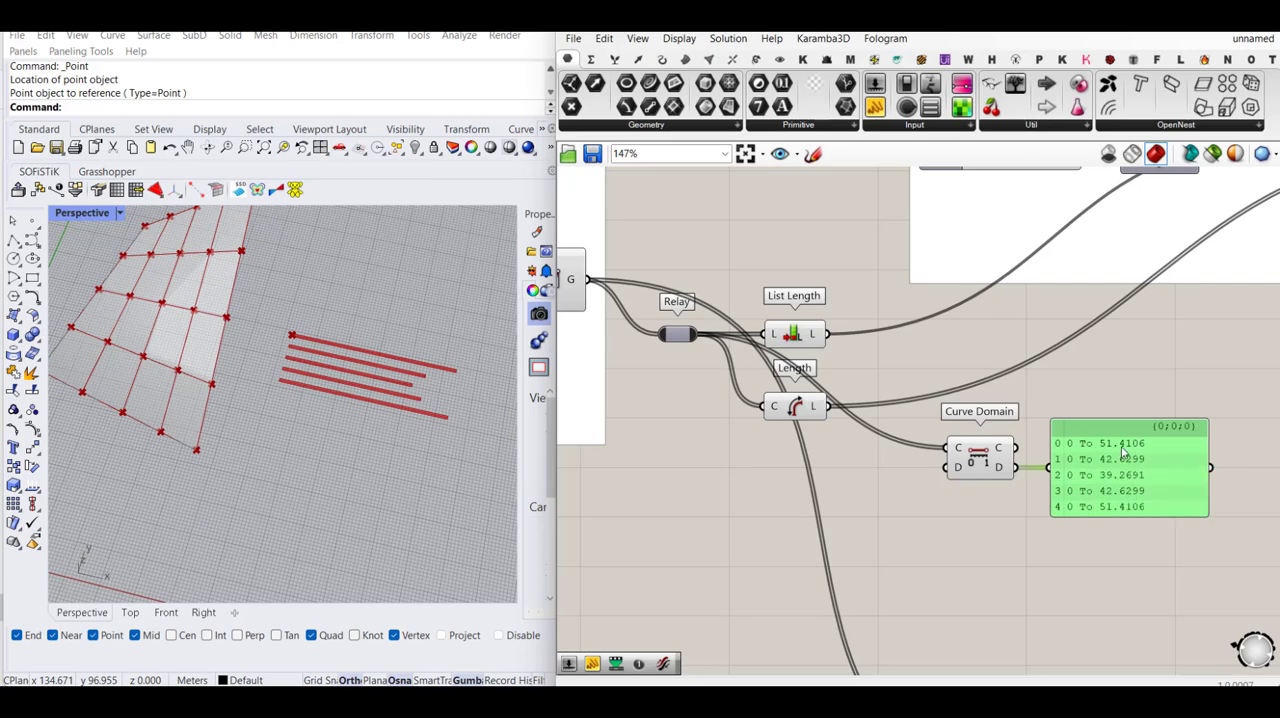
# - Duplicate Curve Domain with its panel, feed Line SDL's output L into the copy, and compare the two sets of domains
pyautogui.scroll(-2, 1003, 448)
pyautogui.moveTo(1174, 451); pyautogui.dragTo(953, 455, button='right')
pyautogui.moveTo(939, 522); pyautogui.dragTo(1055, 539)
pyautogui.click(1207, 277)
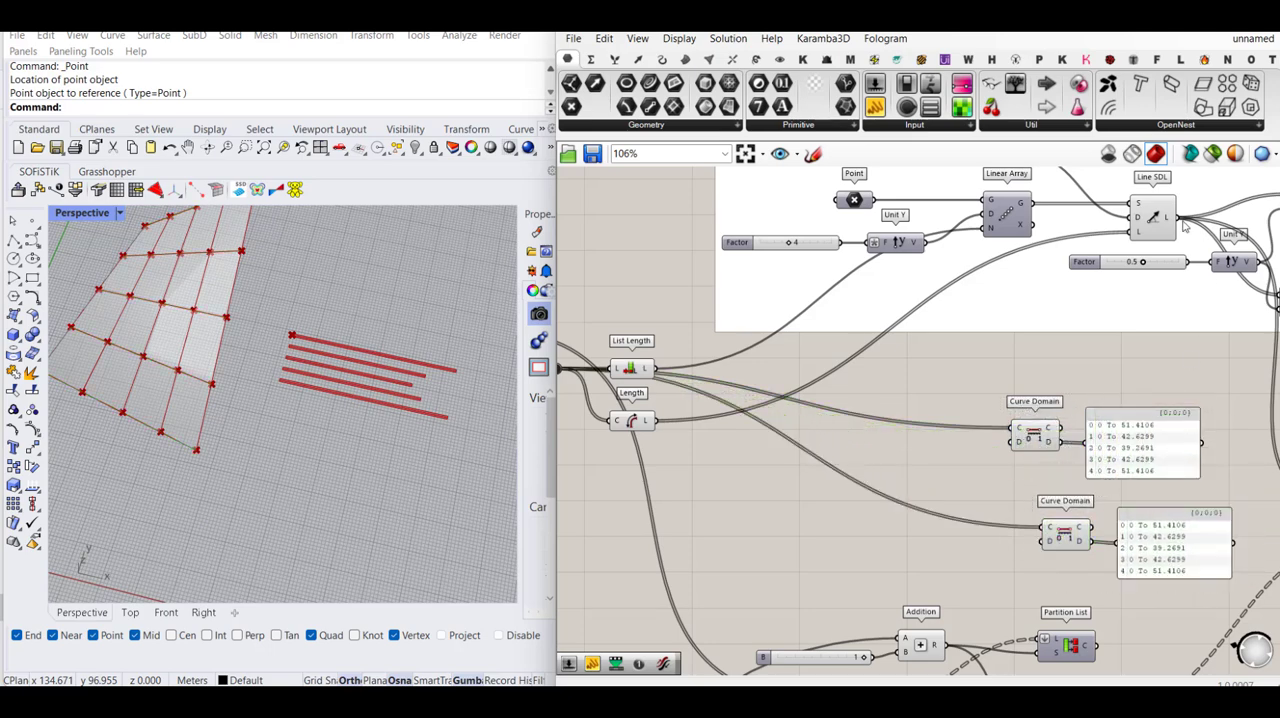
pyautogui.moveTo(1181, 219); pyautogui.dragTo(1042, 530)
pyautogui.moveTo(1124, 511); pyautogui.dragTo(1028, 473, button='right')
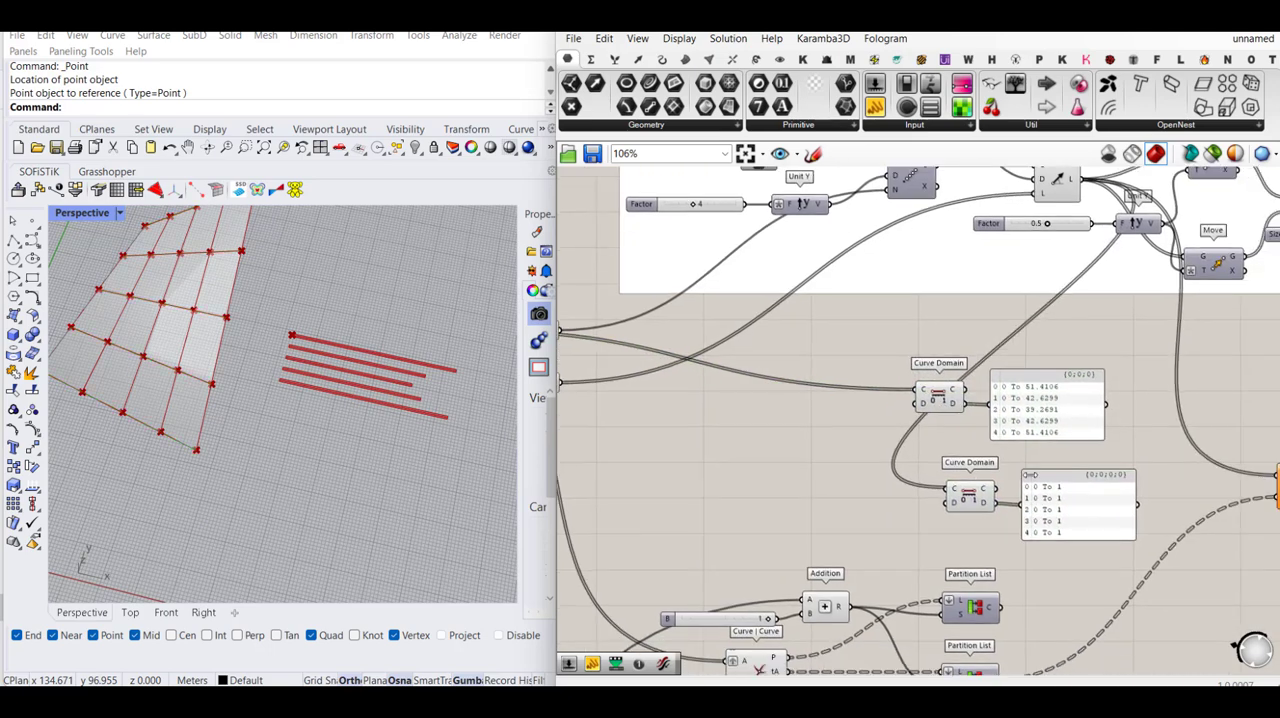
pyautogui.scroll(-2, 1050, 510)
pyautogui.scroll(3, 1055, 500)
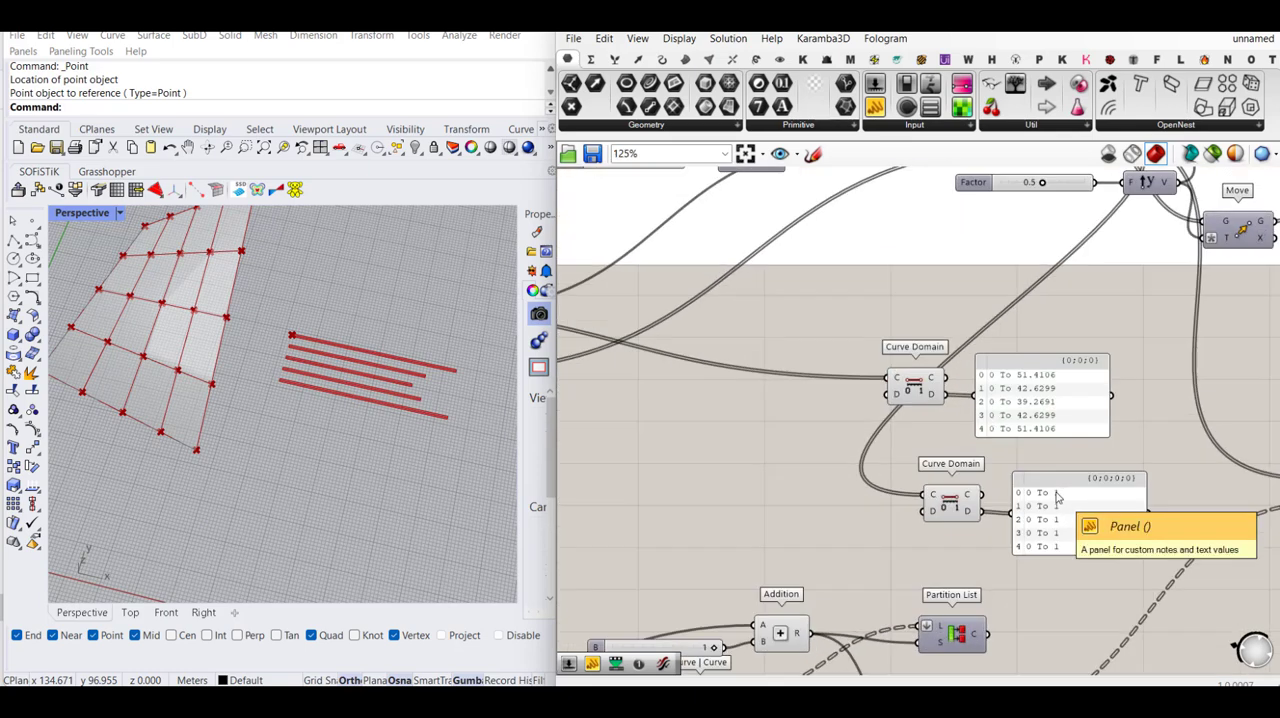
pyautogui.scroll(-1, 1060, 494)
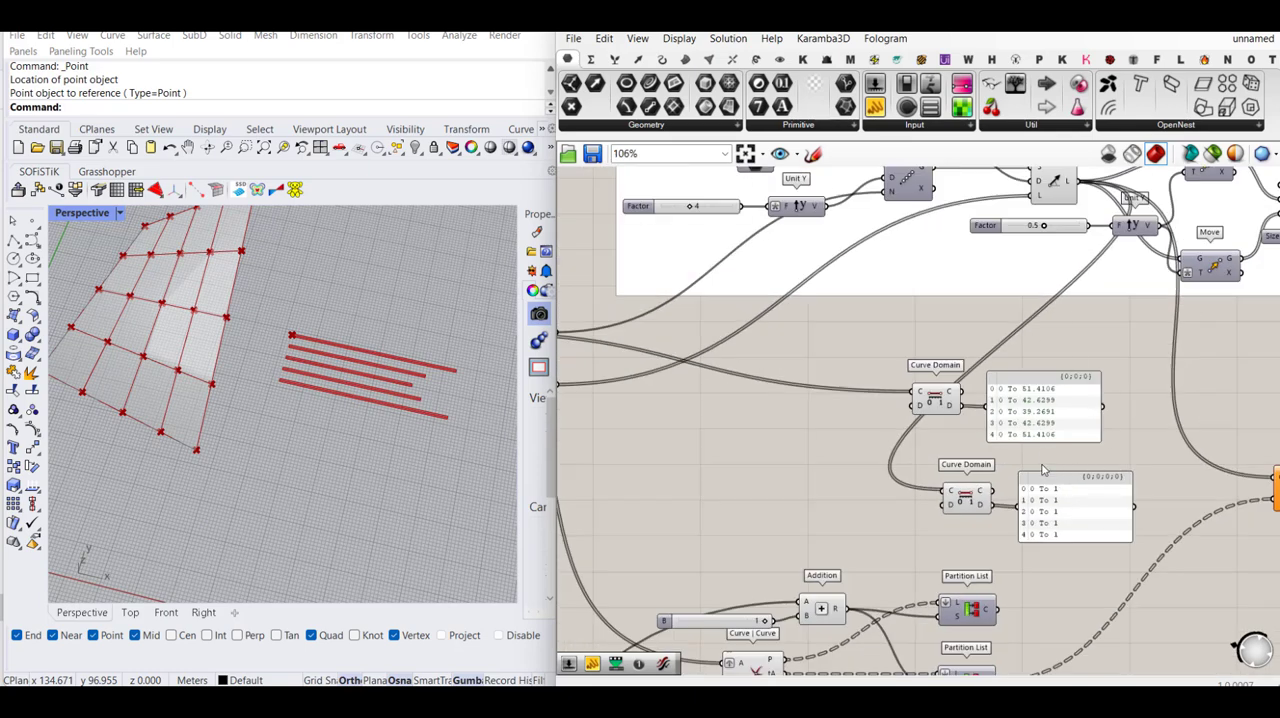
# - Delete the duplicated Curve Domain and its panel
pyautogui.moveTo(1050, 463); pyautogui.dragTo(948, 524)
pyautogui.press('Delete')
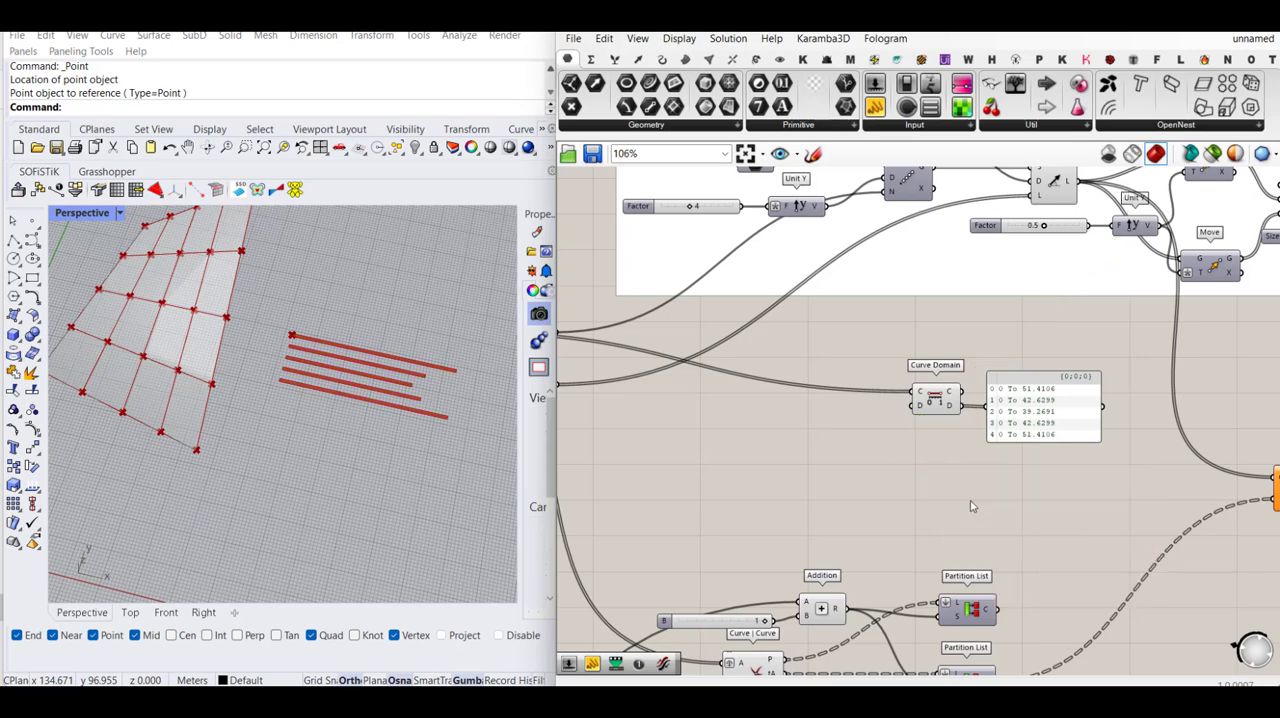
pyautogui.scroll(-3, 926, 432)
pyautogui.scroll(3, 985, 594)
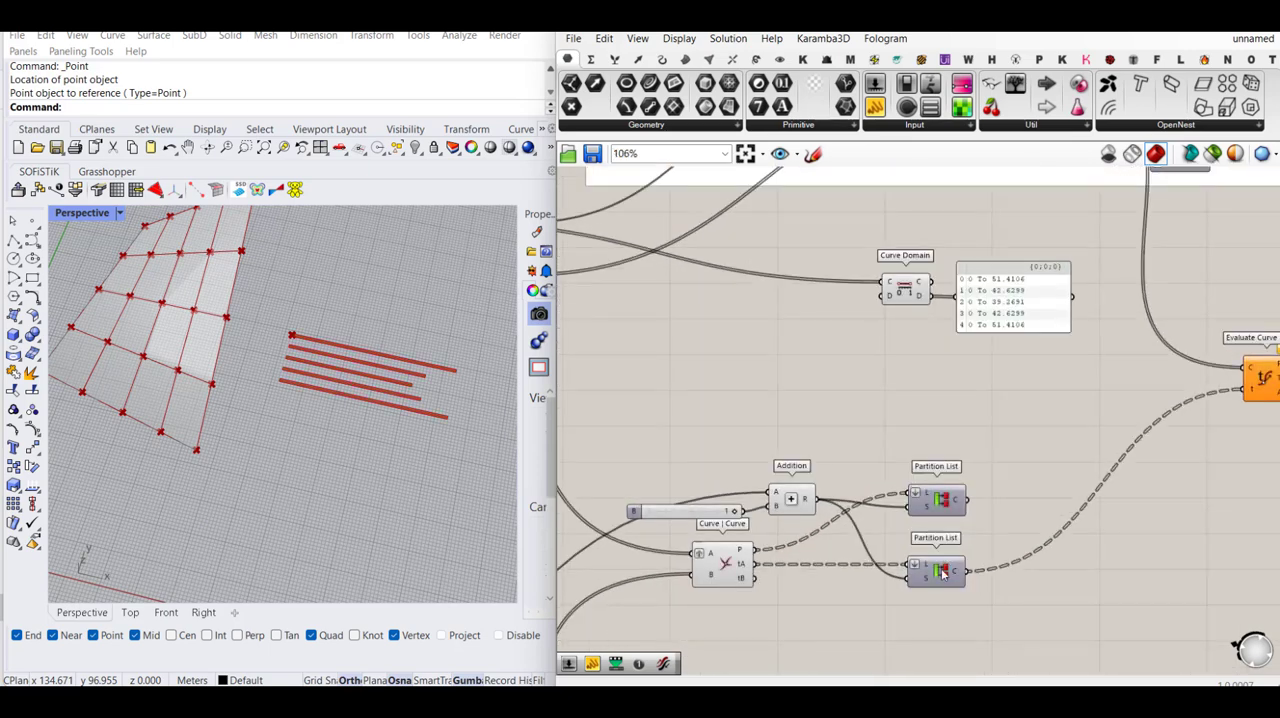
pyautogui.moveTo(1132, 427); pyautogui.dragTo(1044, 439, button='right')
pyautogui.moveTo(998, 393); pyautogui.dragTo(1052, 424, button='right')
pyautogui.moveTo(1000, 421); pyautogui.dragTo(945, 366)
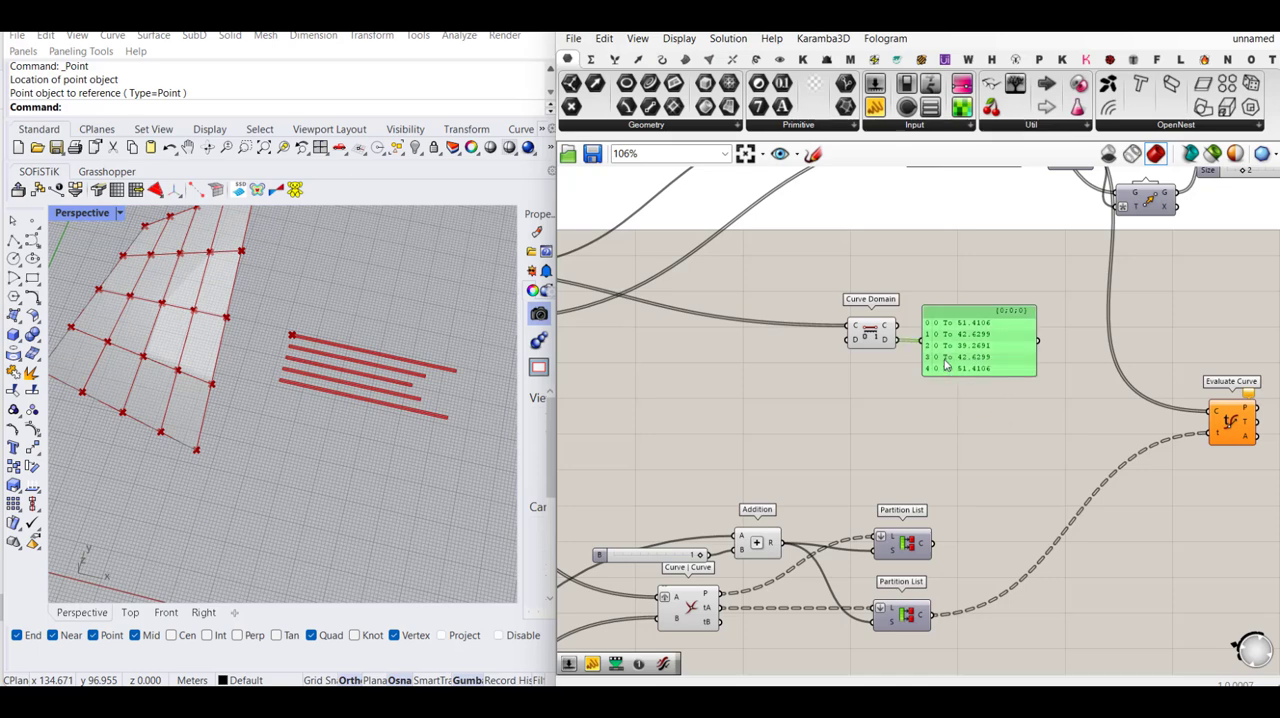
# - Delete the Panel connected to Curve Domain and move Curve Domain back toward its source curves
pyautogui.press('Delete')
pyautogui.moveTo(870, 333); pyautogui.dragTo(686, 329)
pyautogui.moveTo(880, 444); pyautogui.dragTo(958, 424, button='right')
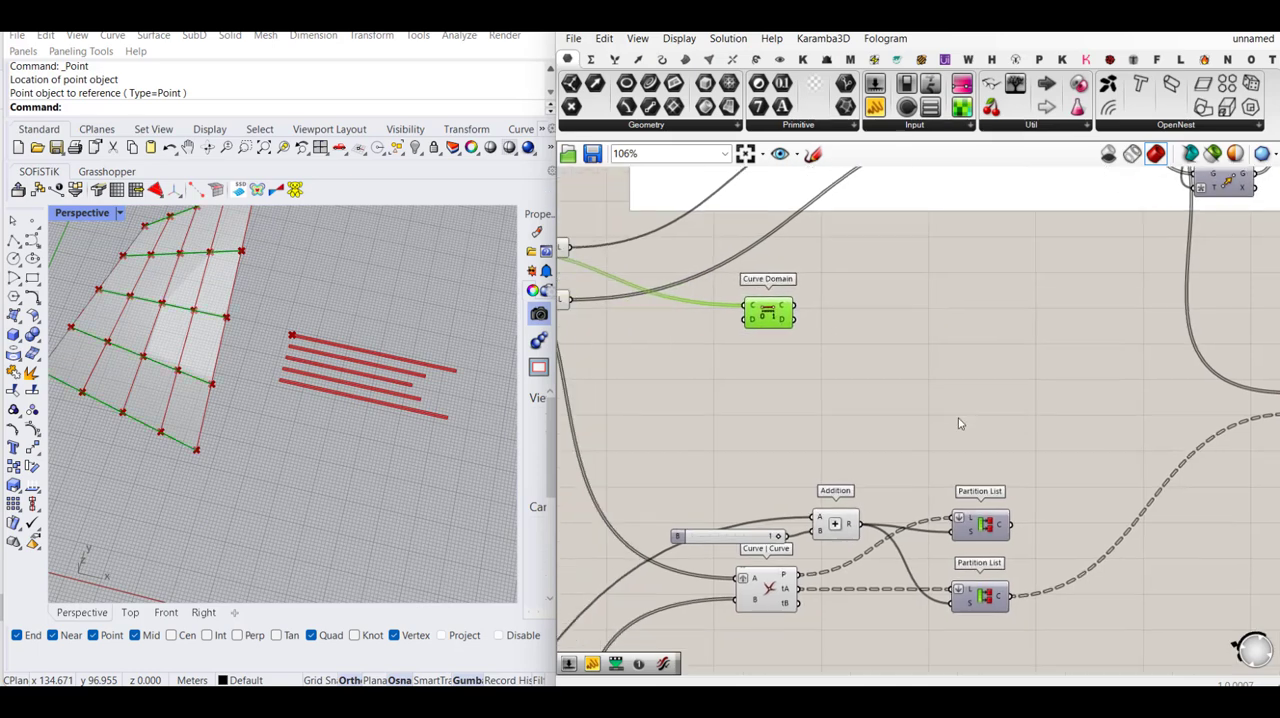
pyautogui.moveTo(1008, 550); pyautogui.dragTo(946, 531, button='right')
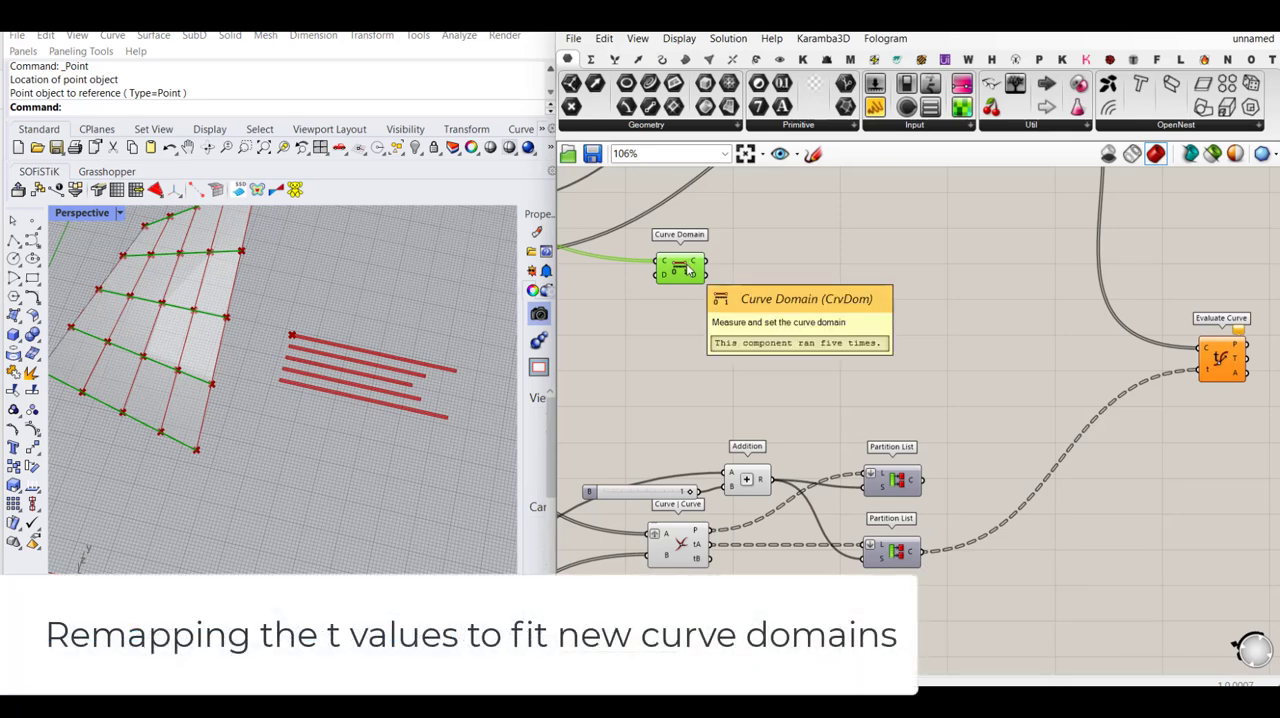
pyautogui.moveTo(1140, 448); pyautogui.dragTo(1112, 475, button='right')
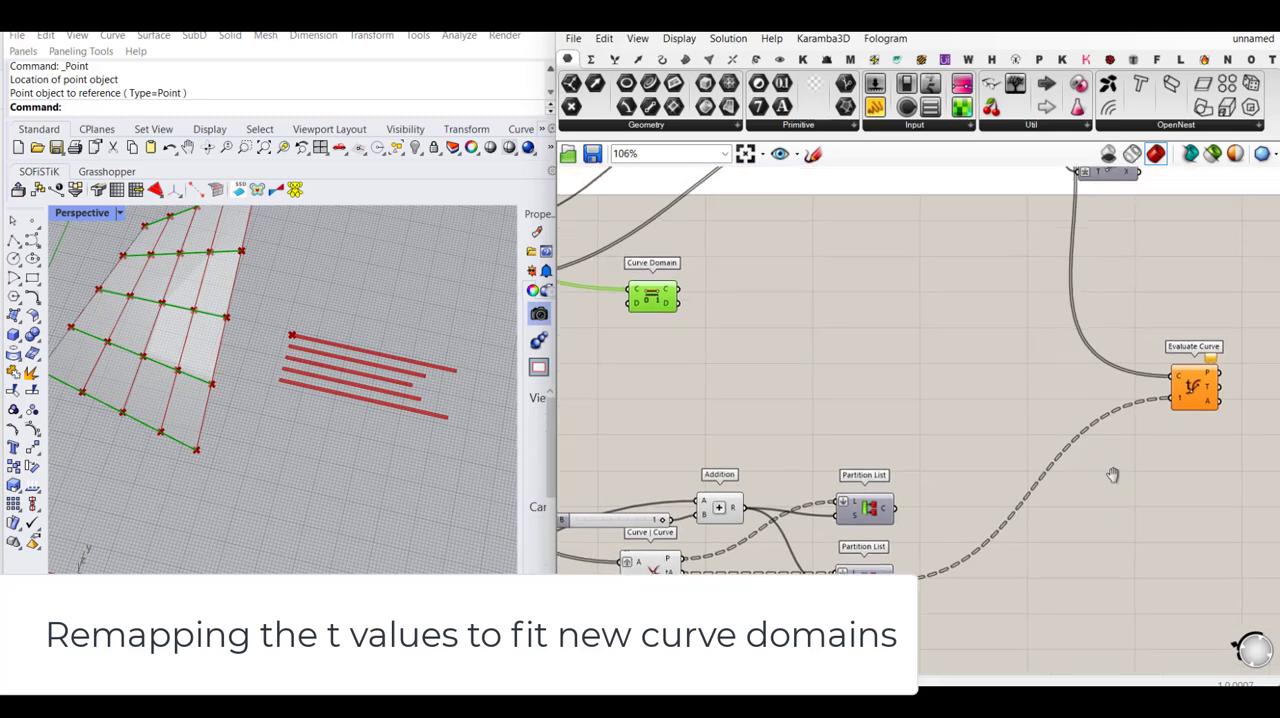
# - Add a Remap Numbers component between the Partition Lists and Evaluate Curve
pyautogui.moveTo(1031, 356); pyautogui.dragTo(986, 406, button='right')
pyautogui.moveTo(926, 466); pyautogui.dragTo(955, 392, button='right')
pyautogui.doubleClick(960, 450)
pyautogui.write('re')
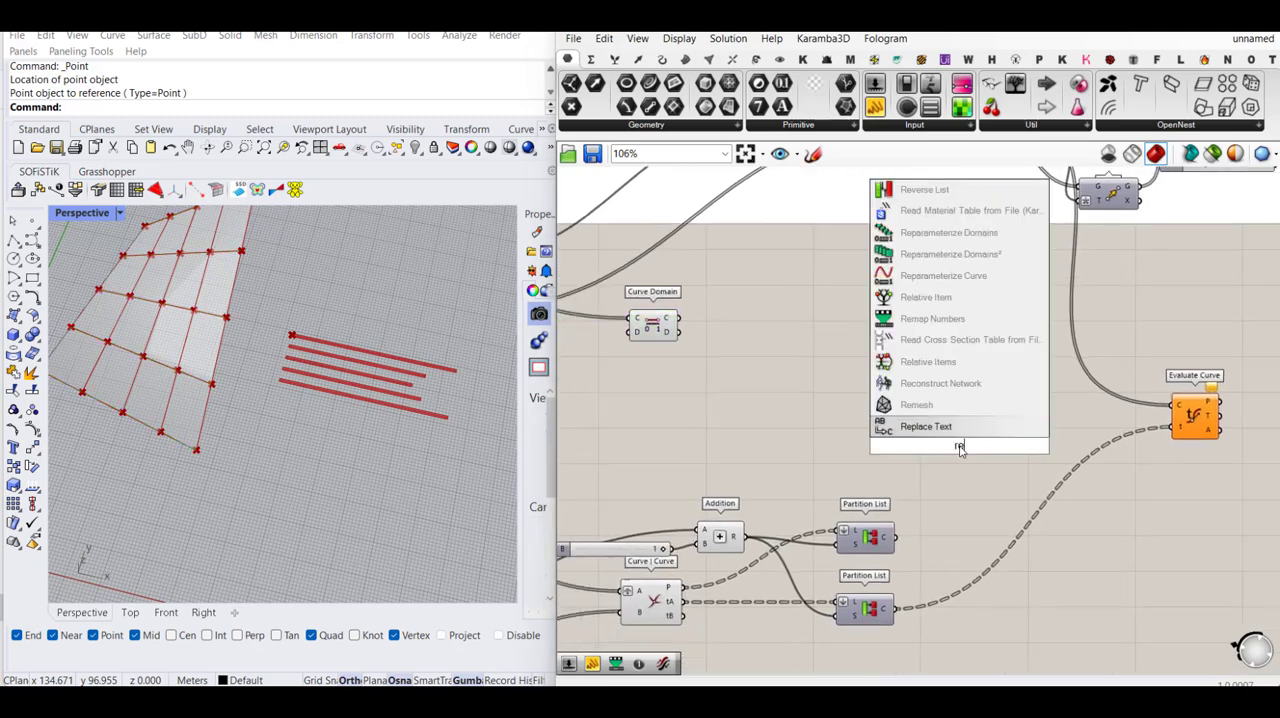
pyautogui.write('pa')
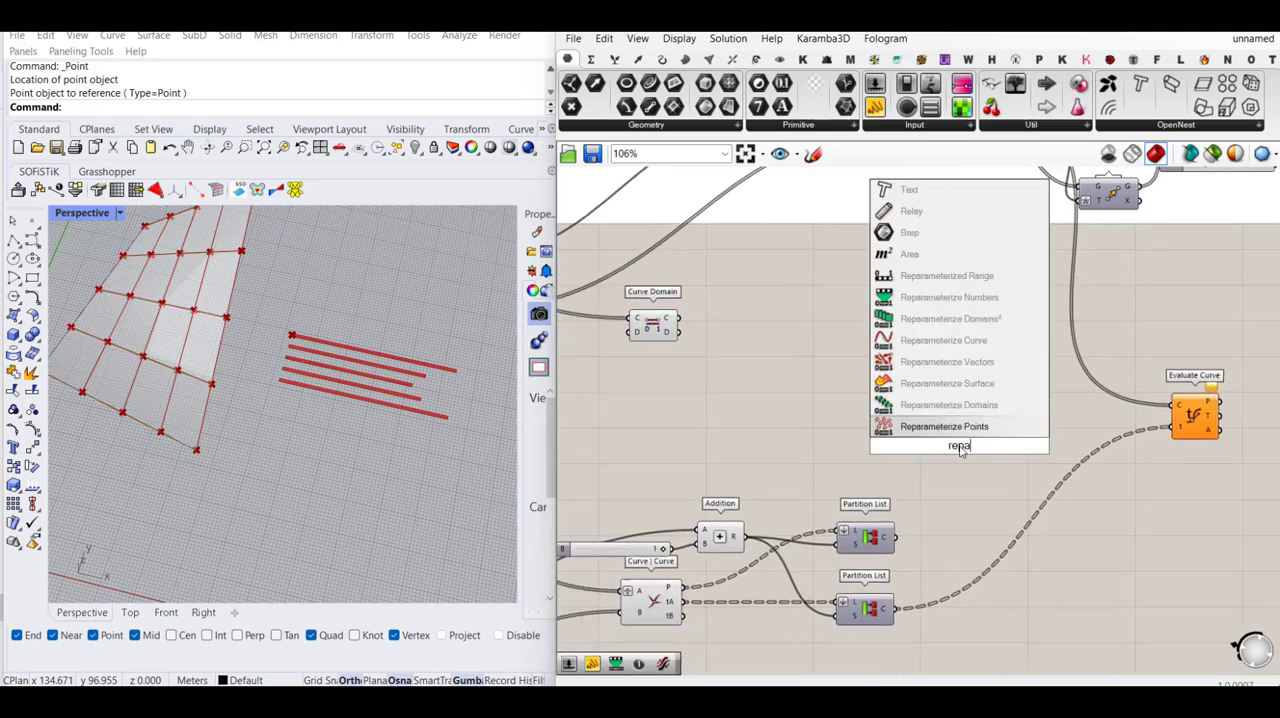
pyautogui.press('BackSpace')
pyautogui.press('BackSpace')
pyautogui.press('BackSpace')
pyautogui.press('BackSpace')
pyautogui.write('r')
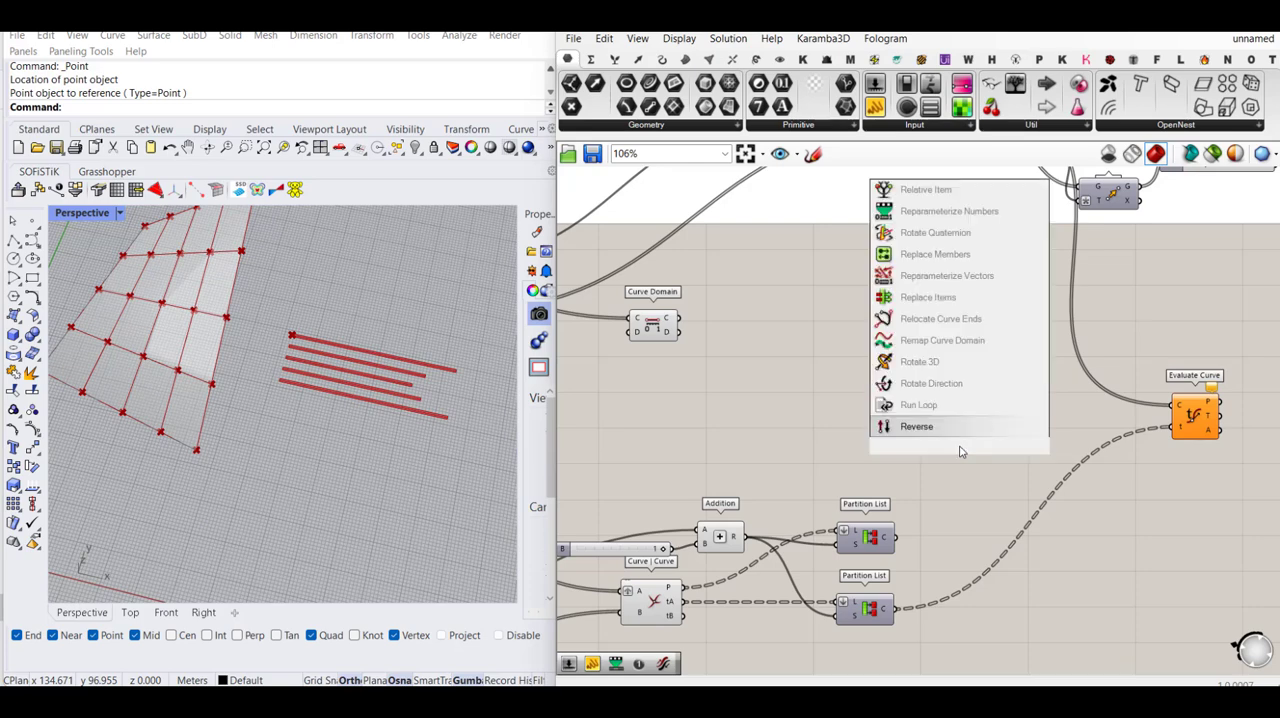
pyautogui.write('emap')
pyautogui.press('Return')
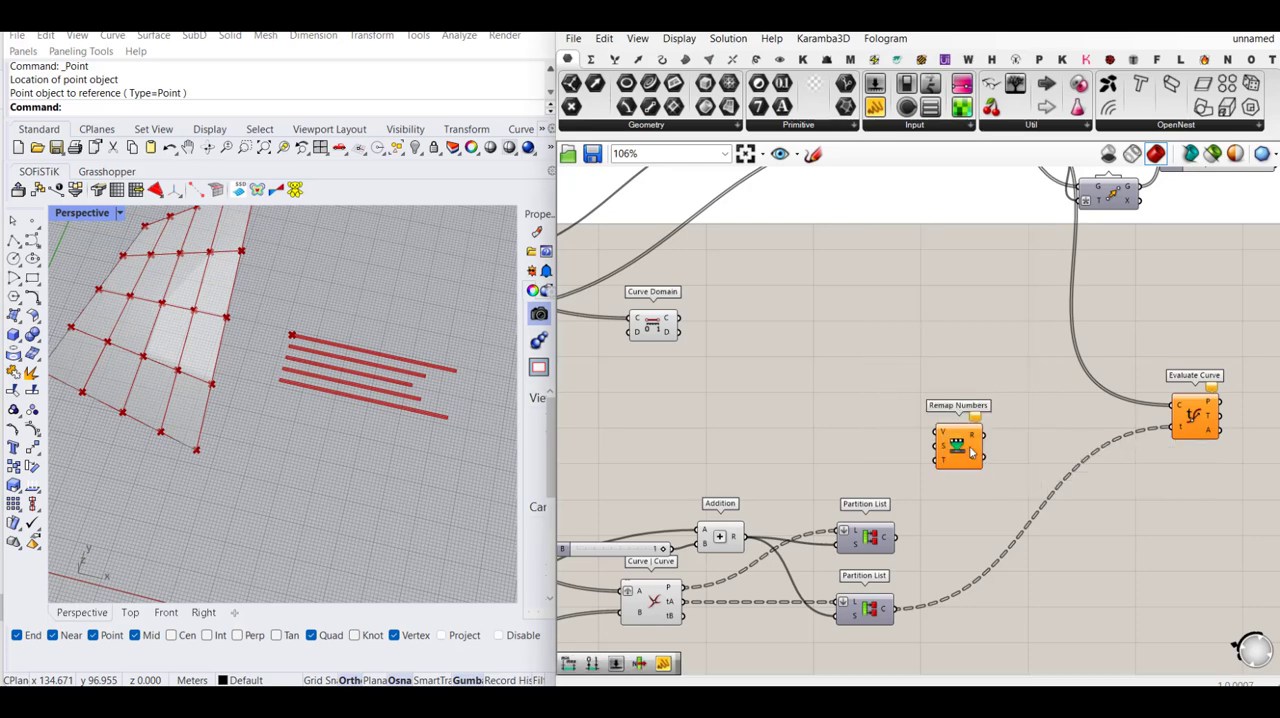
# - Place Remap Numbers beside the lower Partition List, feeding that list's output C into V and Curve Domain's output D into source S
pyautogui.moveTo(960, 448); pyautogui.dragTo(897, 608)
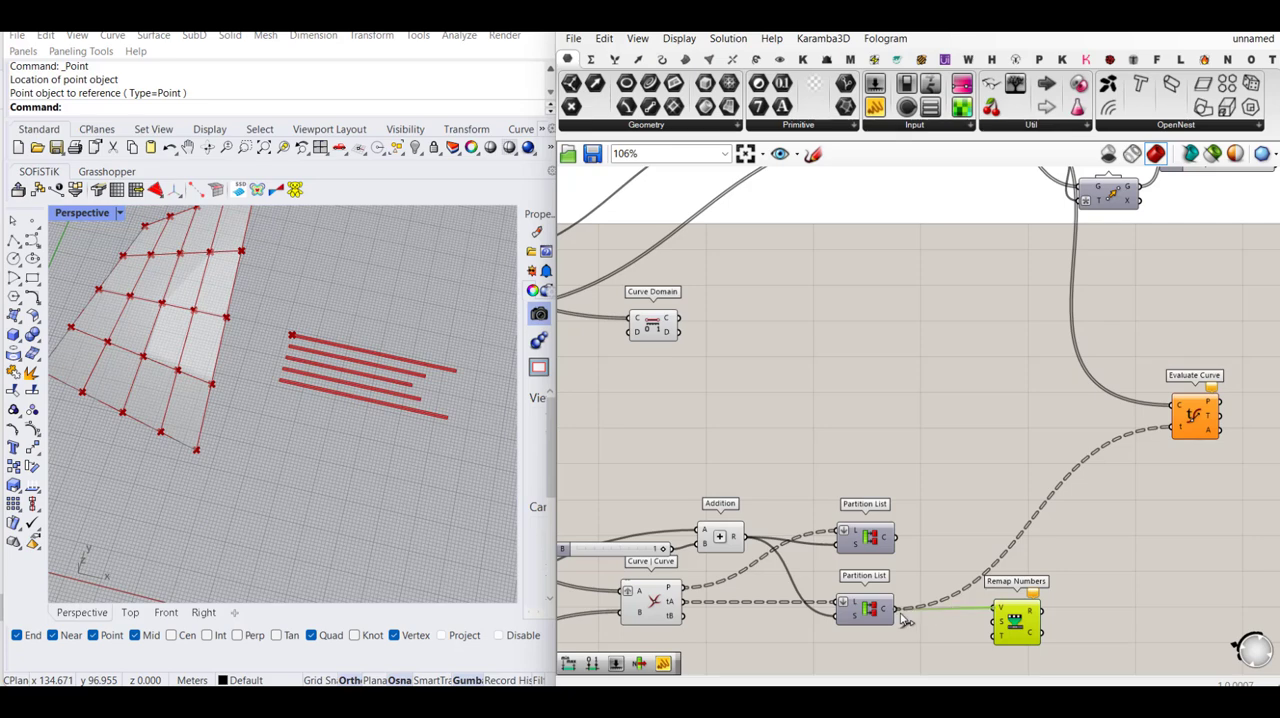
pyautogui.moveTo(1015, 621); pyautogui.dragTo(682, 332)
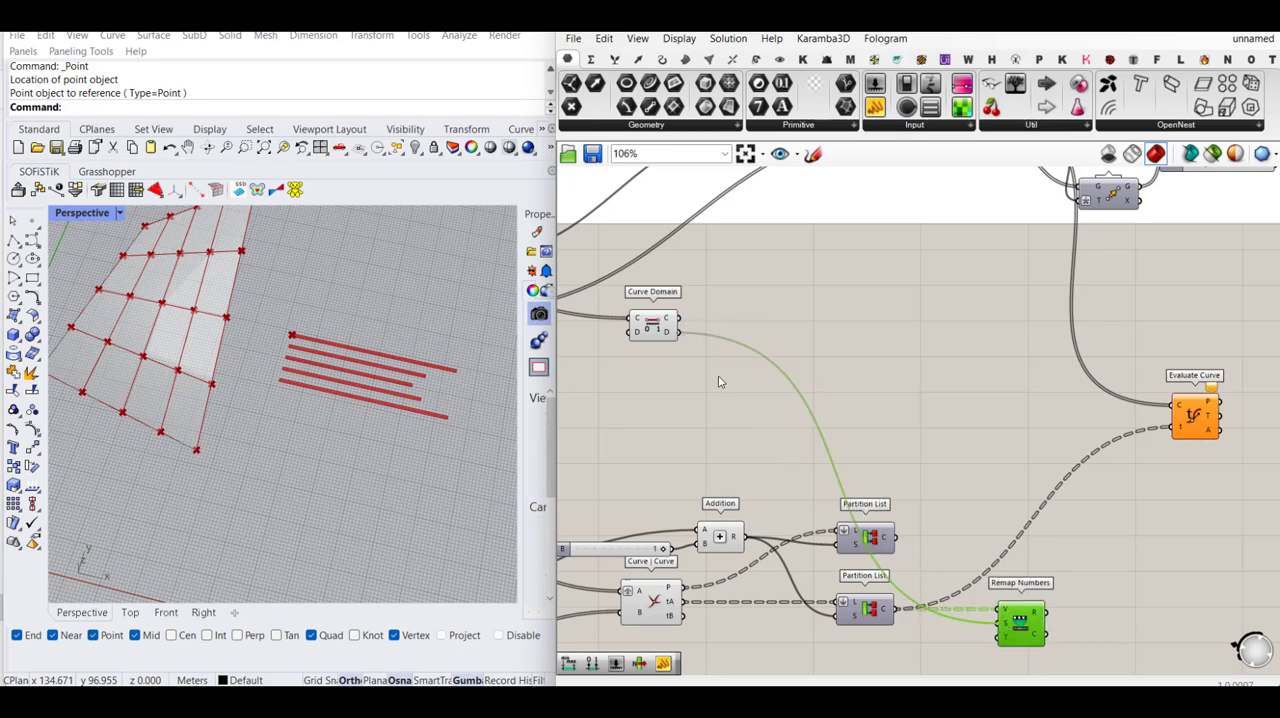
# - Check the remapped values in a temporary Panel connected to Remap Numbers' output R, and delete that Panel
pyautogui.scroll(2, 998, 523)
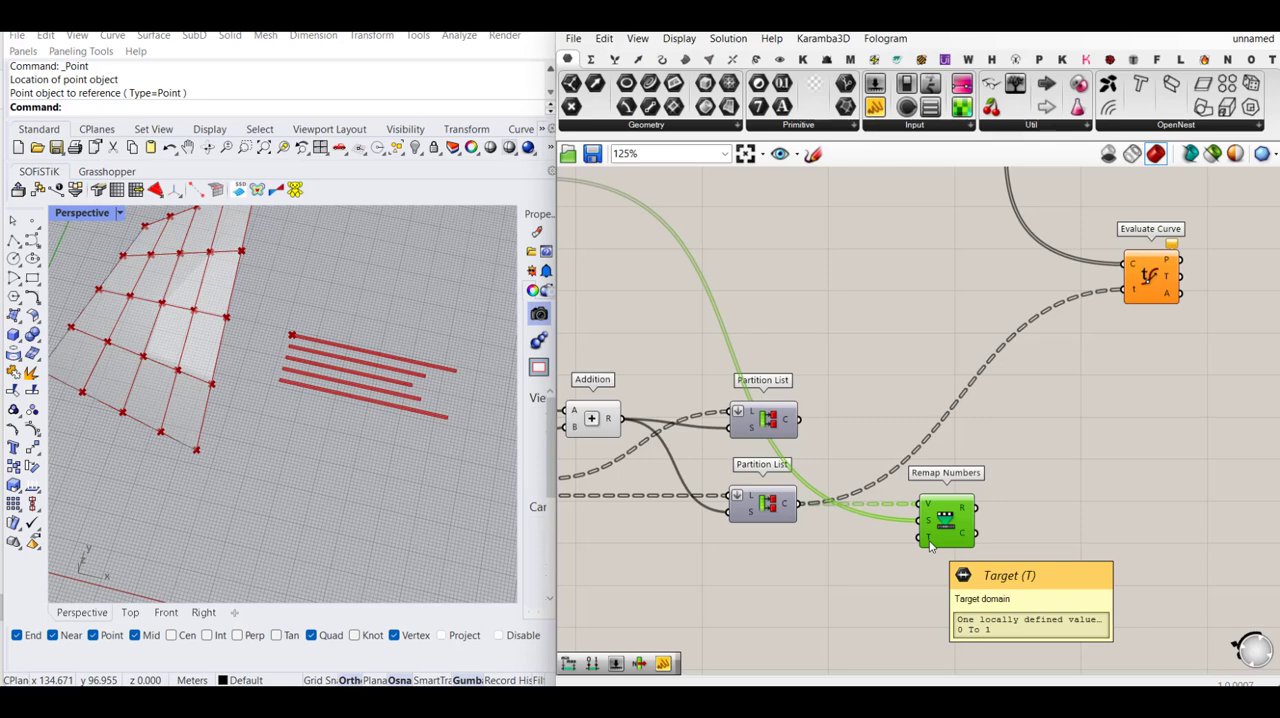
pyautogui.click(875, 106)
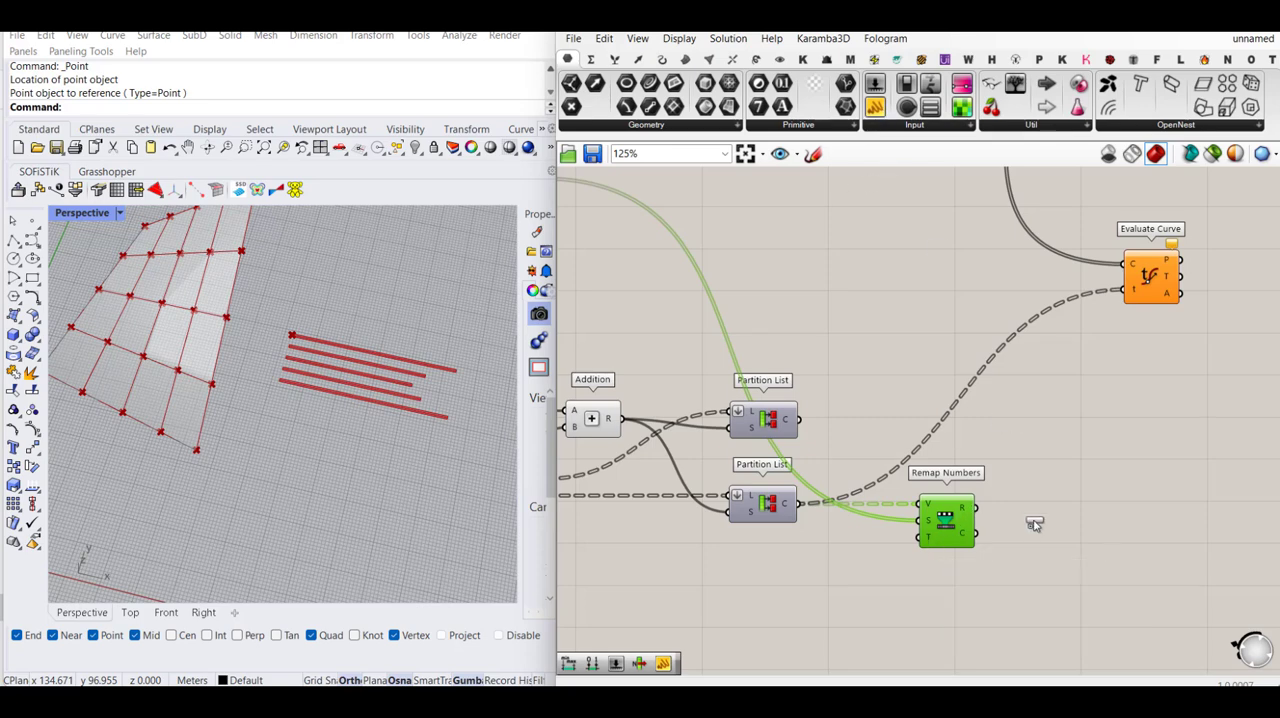
pyautogui.click(1065, 455)
pyautogui.moveTo(981, 516); pyautogui.dragTo(1051, 591)
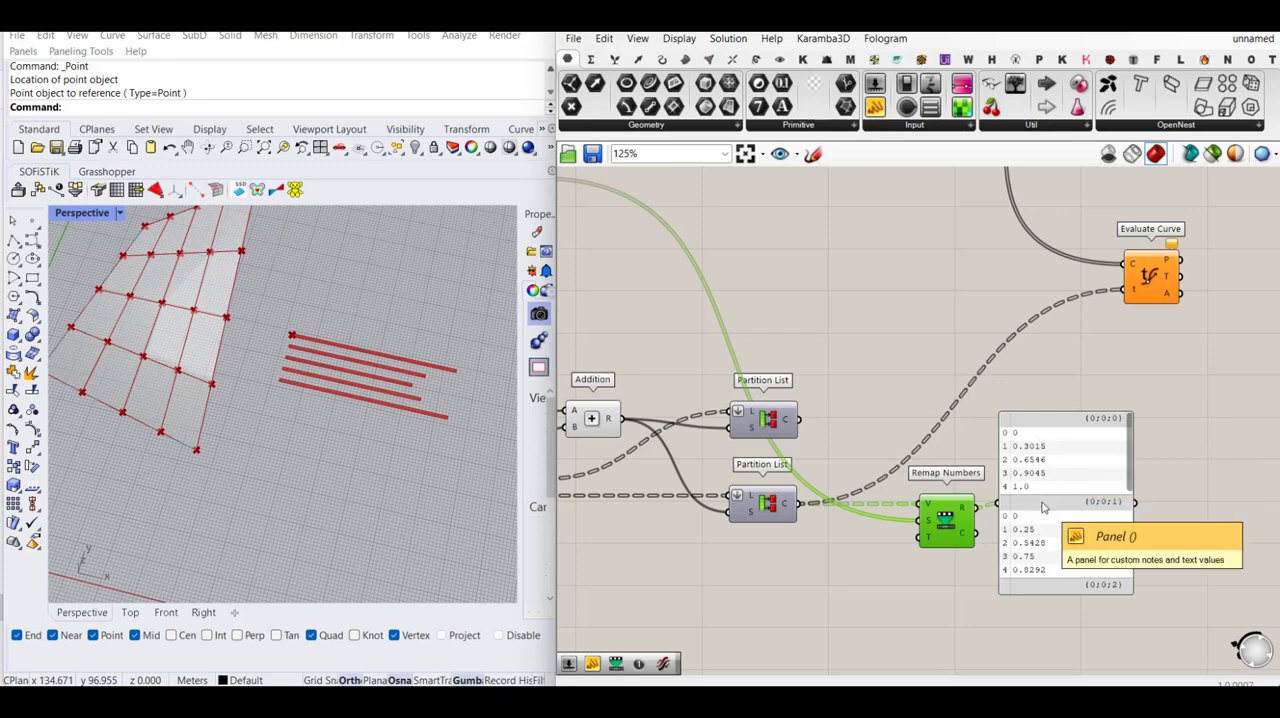
pyautogui.click(1071, 458)
pyautogui.press('Delete')
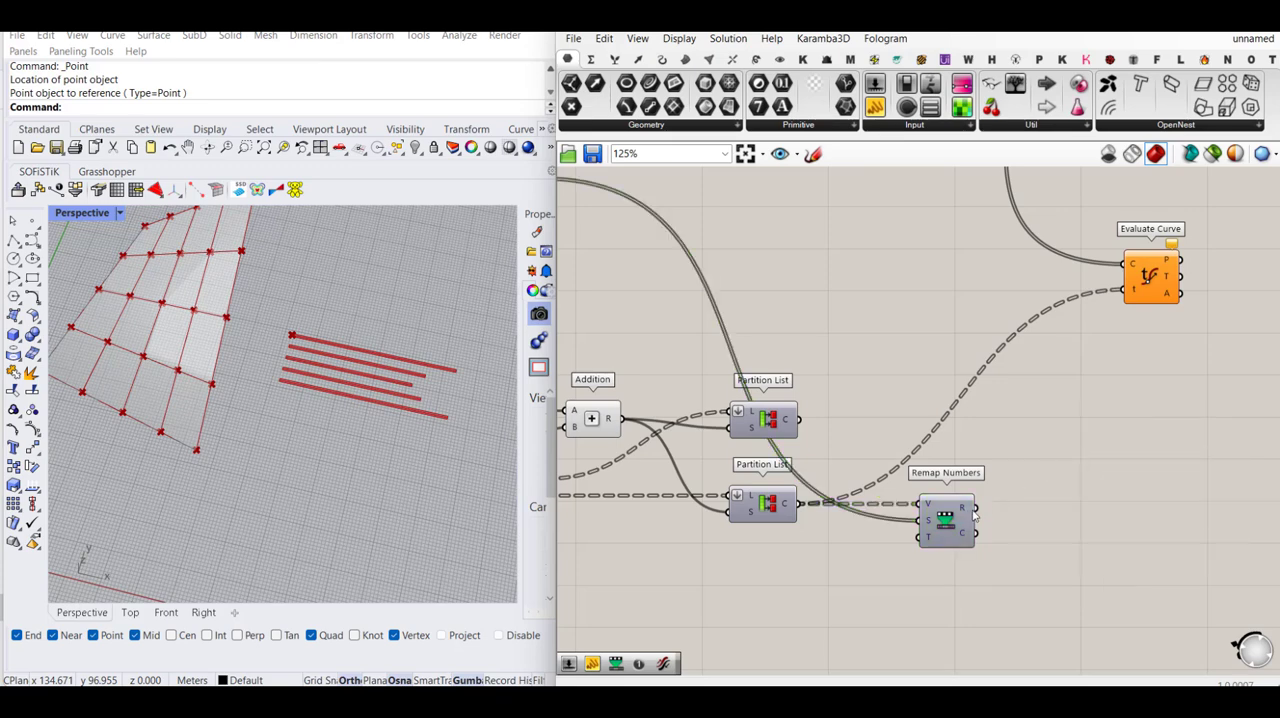
# - Replace the Partition List feed of Evaluate Curve's parameter t with Remap Numbers' output R
pyautogui.moveTo(976, 512); pyautogui.dragTo(1124, 300)
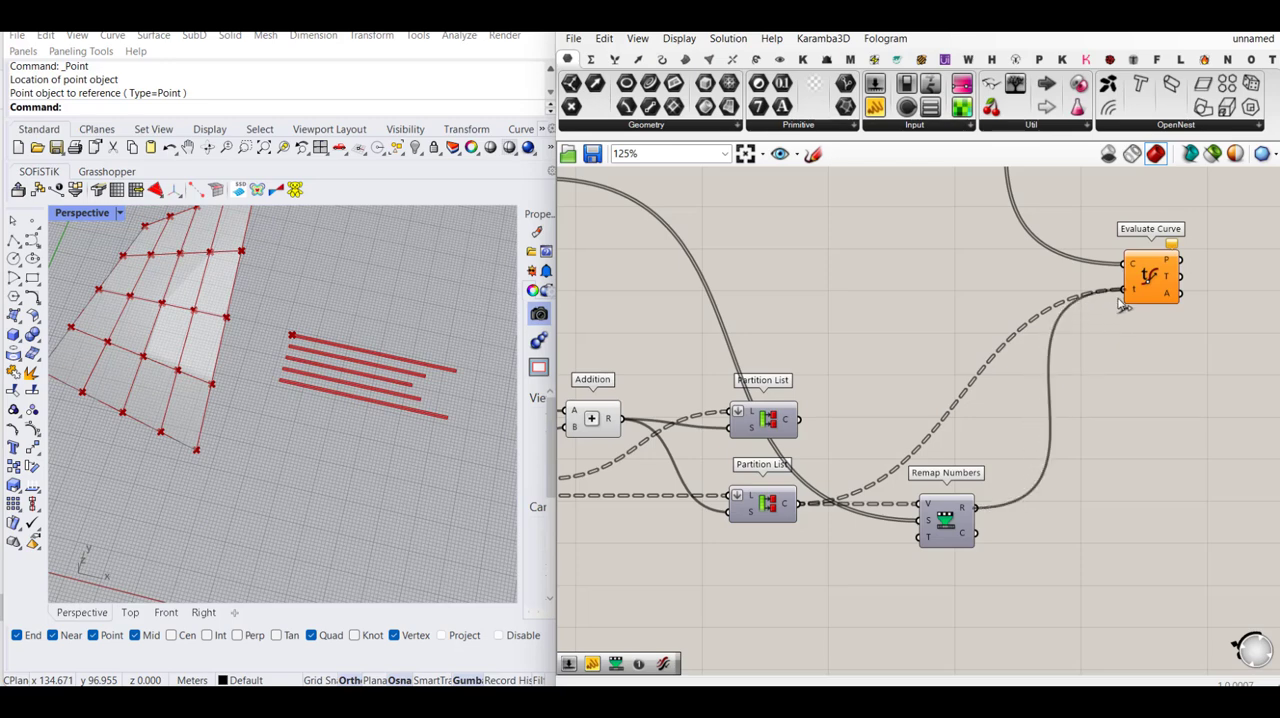
pyautogui.moveTo(1143, 352); pyautogui.dragTo(1140, 415, button='right')
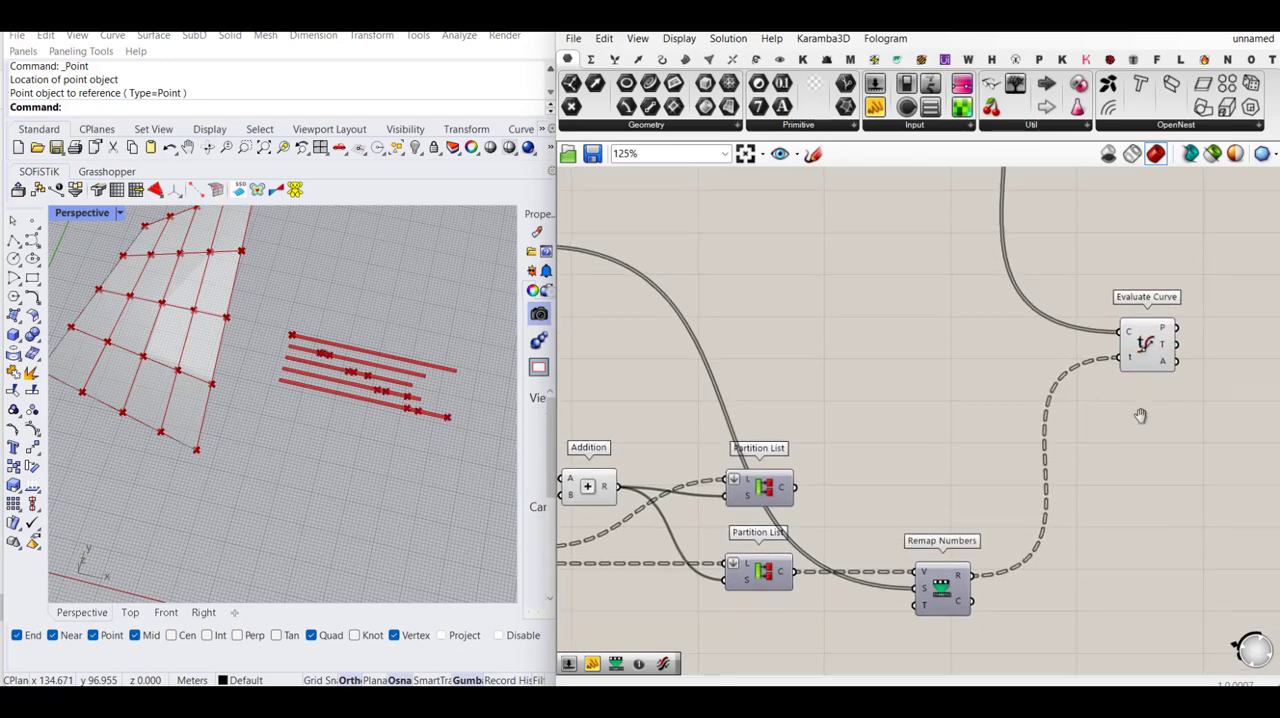
pyautogui.moveTo(962, 573); pyautogui.dragTo(972, 346, button='right')
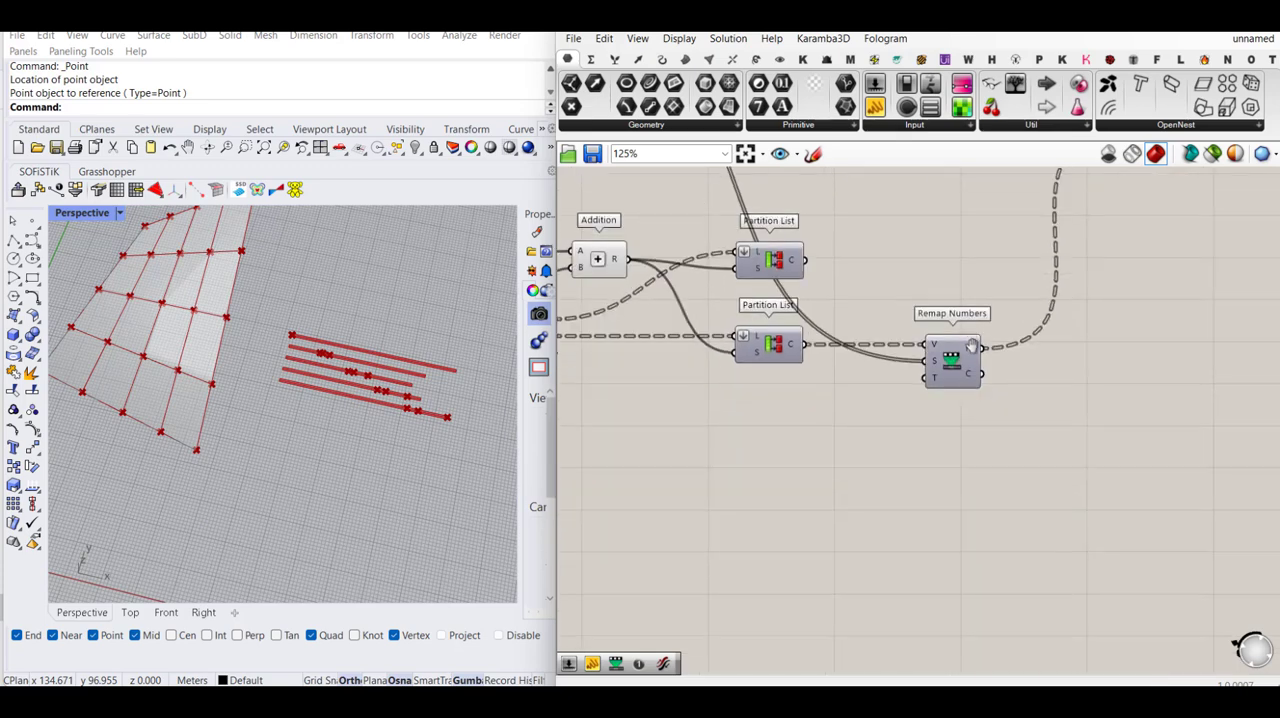
# - Inspect Line SDL's output L and graft Evaluate Curve's curve input C
pyautogui.moveTo(972, 346)
pyautogui.moveTo(1087, 346); pyautogui.dragTo(1025, 676, button='right')
pyautogui.moveTo(989, 291); pyautogui.dragTo(1010, 408, button='right')
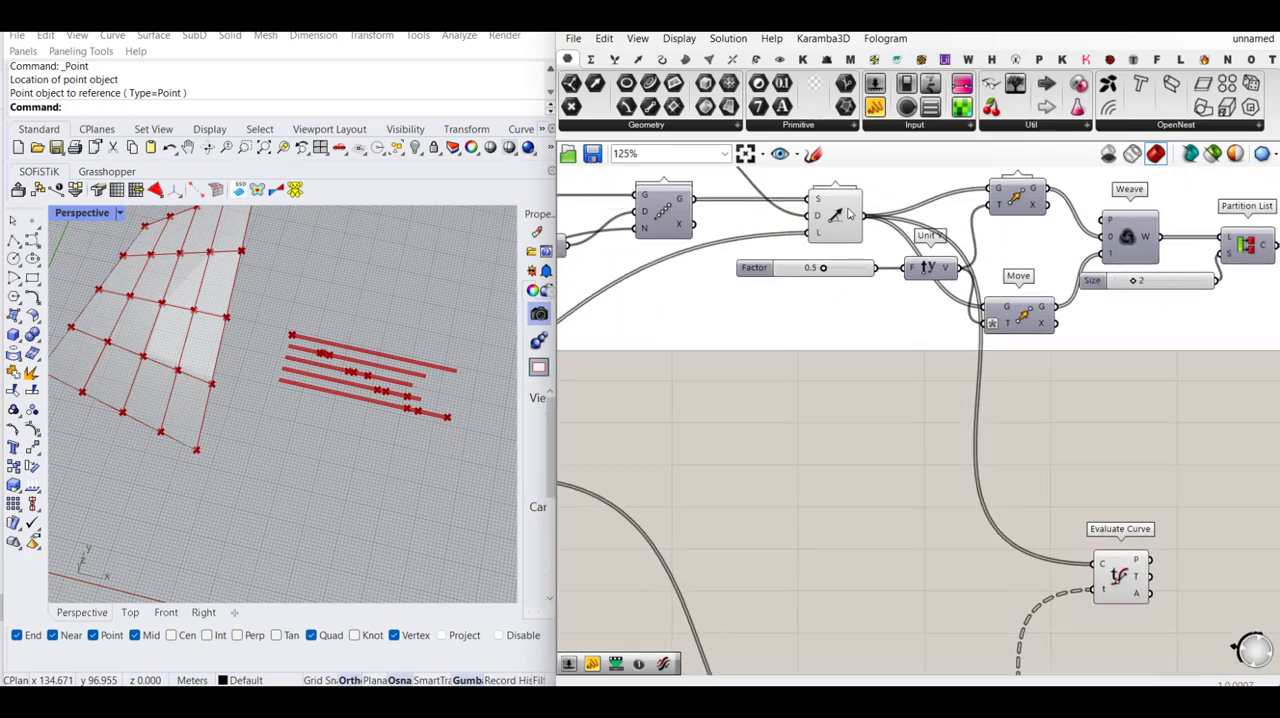
pyautogui.moveTo(852, 218)
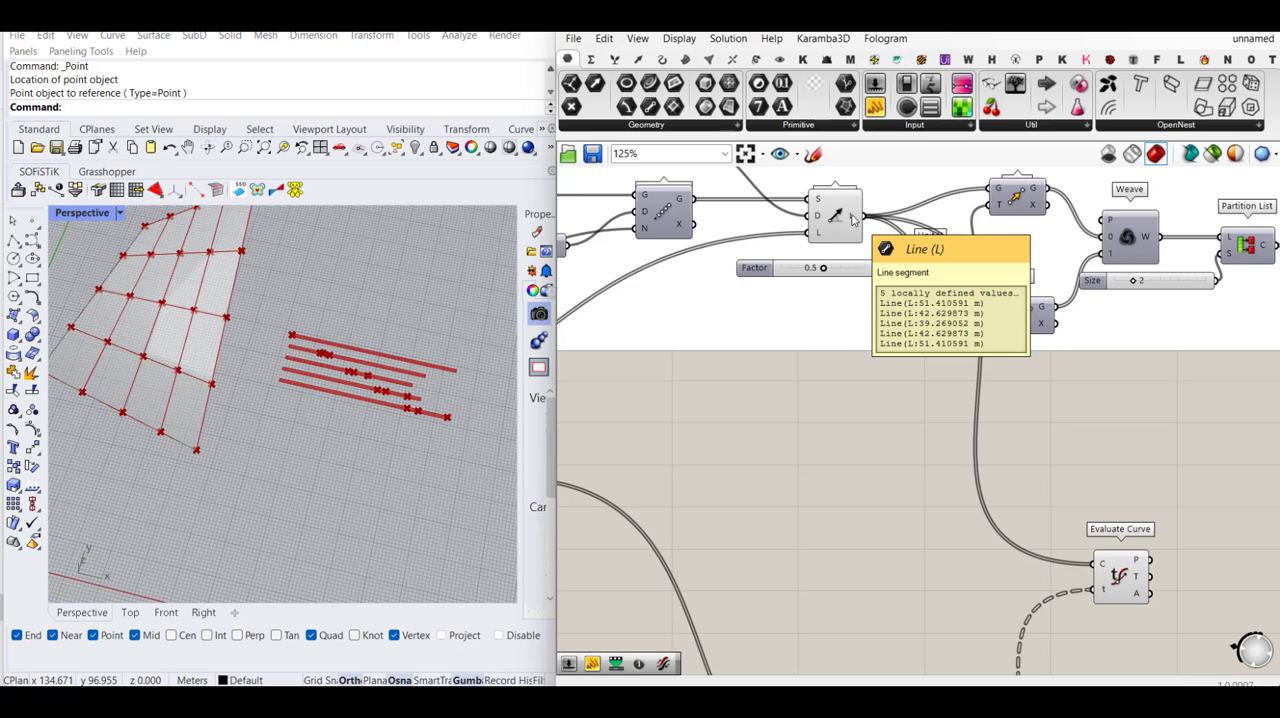
pyautogui.moveTo(977, 370); pyautogui.dragTo(951, 270, button='right')
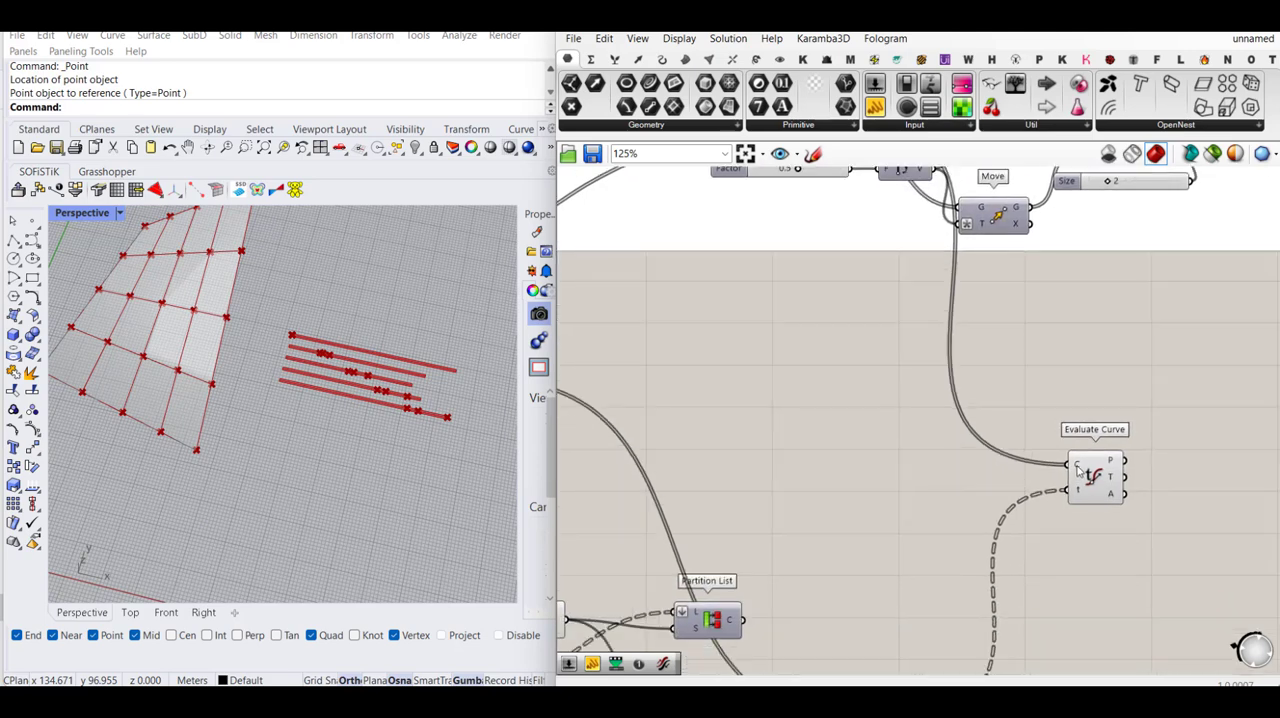
pyautogui.rightClick(1078, 470)
pyautogui.click(1105, 503)
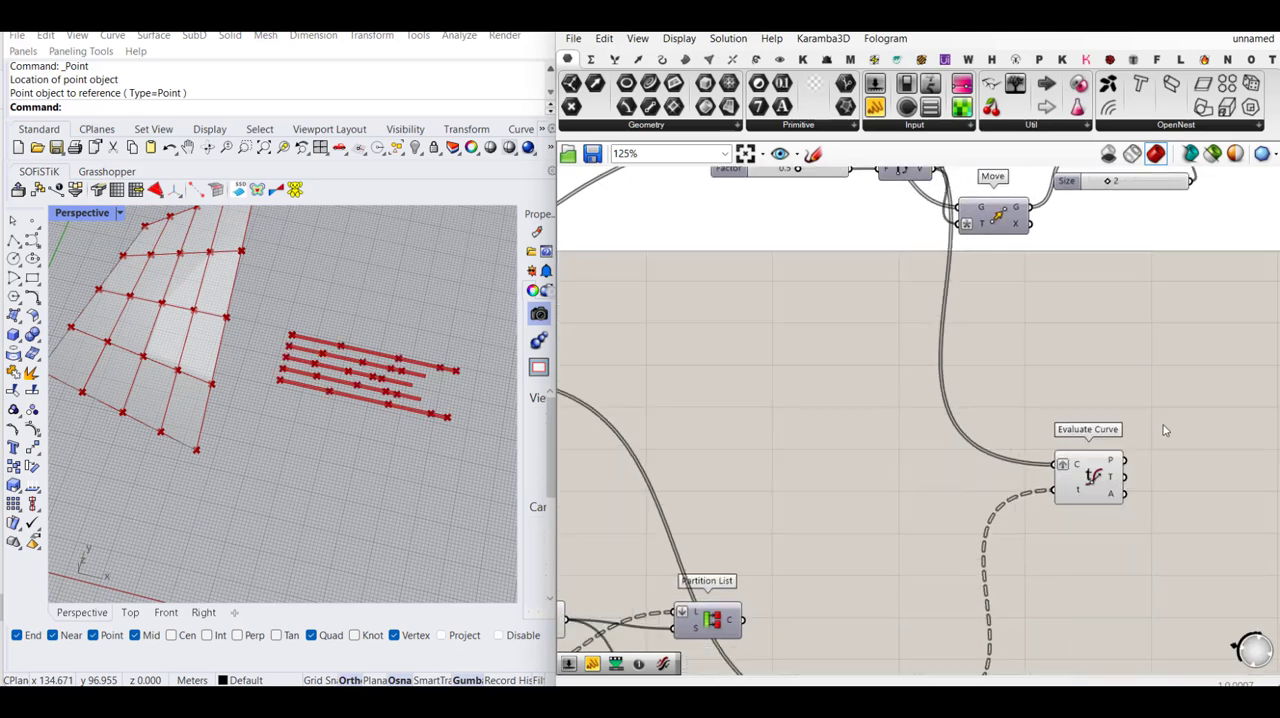
pyautogui.moveTo(1157, 436); pyautogui.dragTo(1129, 372, button='right')
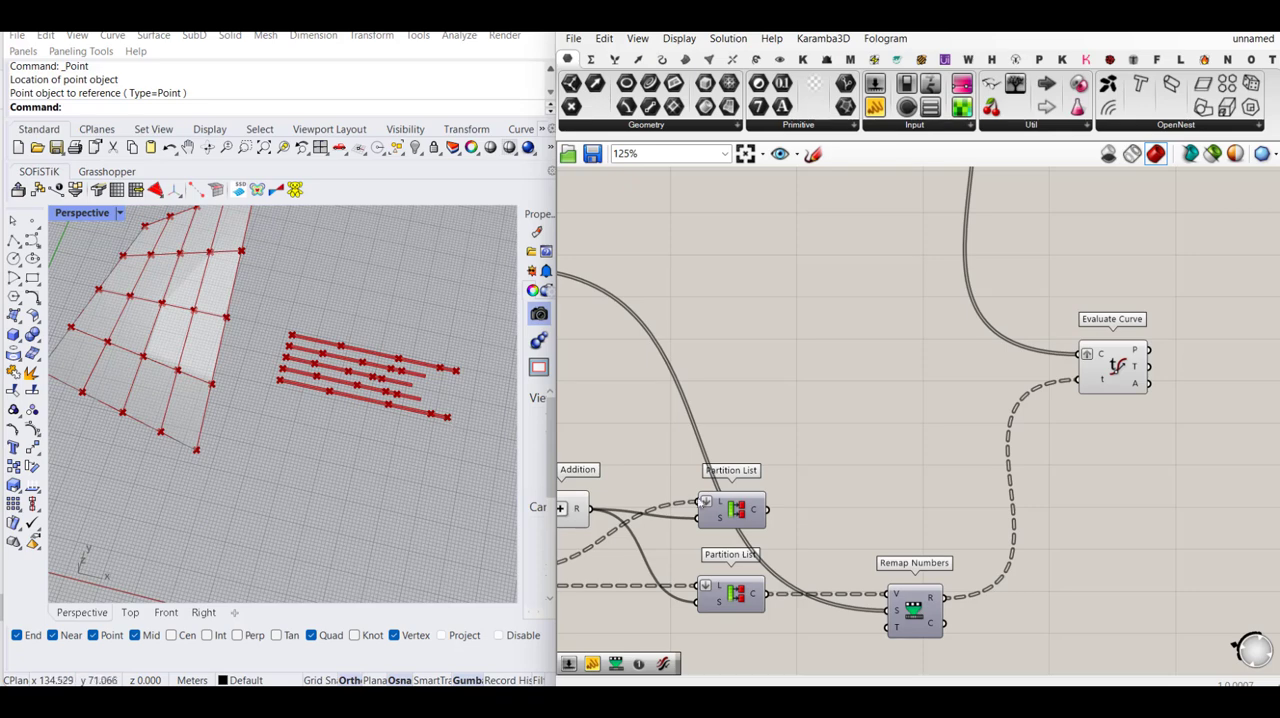
# - Graft Remap Numbers' source domain input S and check its data structure
pyautogui.moveTo(1008, 477); pyautogui.dragTo(1060, 431, button='right')
pyautogui.moveTo(988, 484); pyautogui.dragTo(1012, 420, button='right')
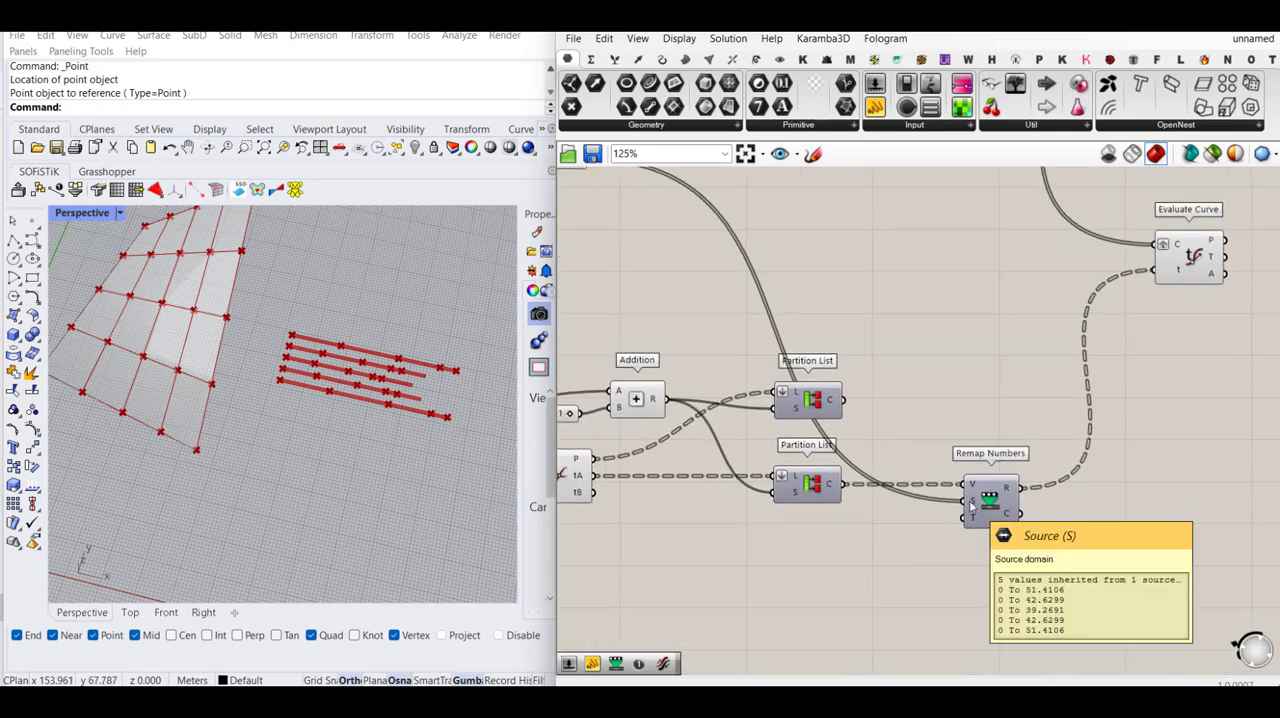
pyautogui.rightClick(970, 507)
pyautogui.click(985, 523)
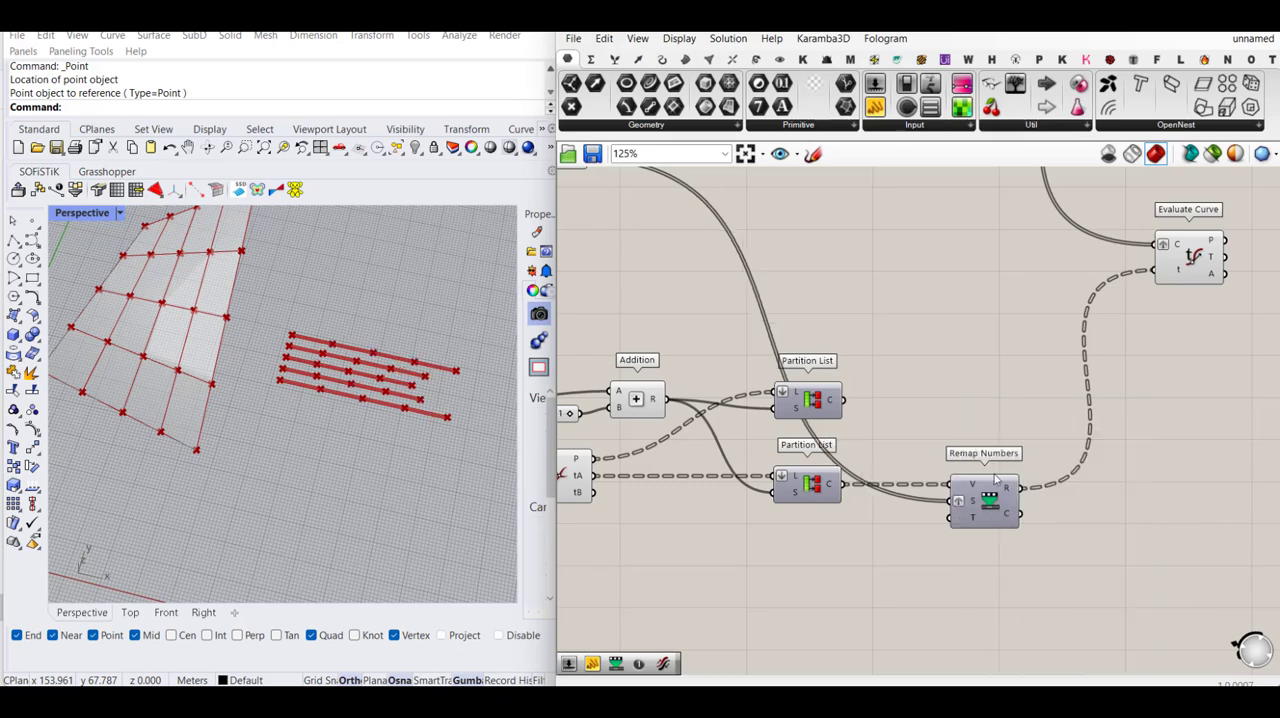
pyautogui.moveTo(940, 421); pyautogui.dragTo(957, 463, button='right')
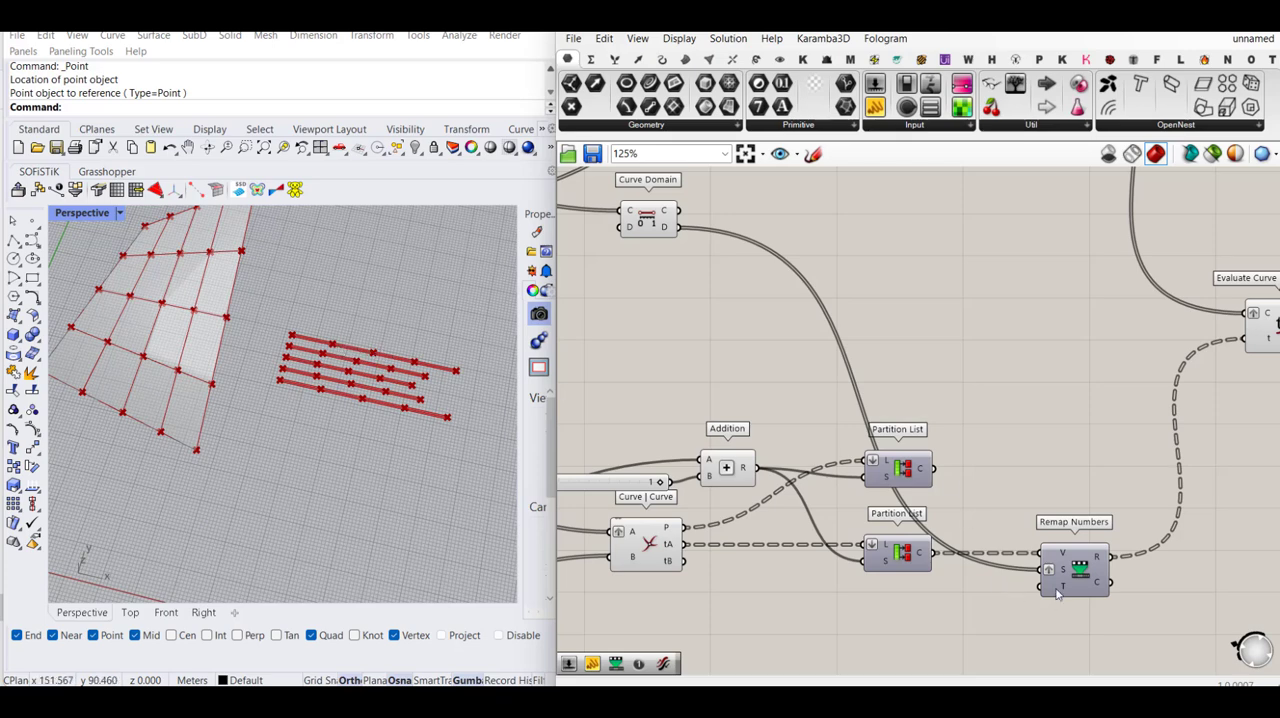
pyautogui.moveTo(1062, 580)
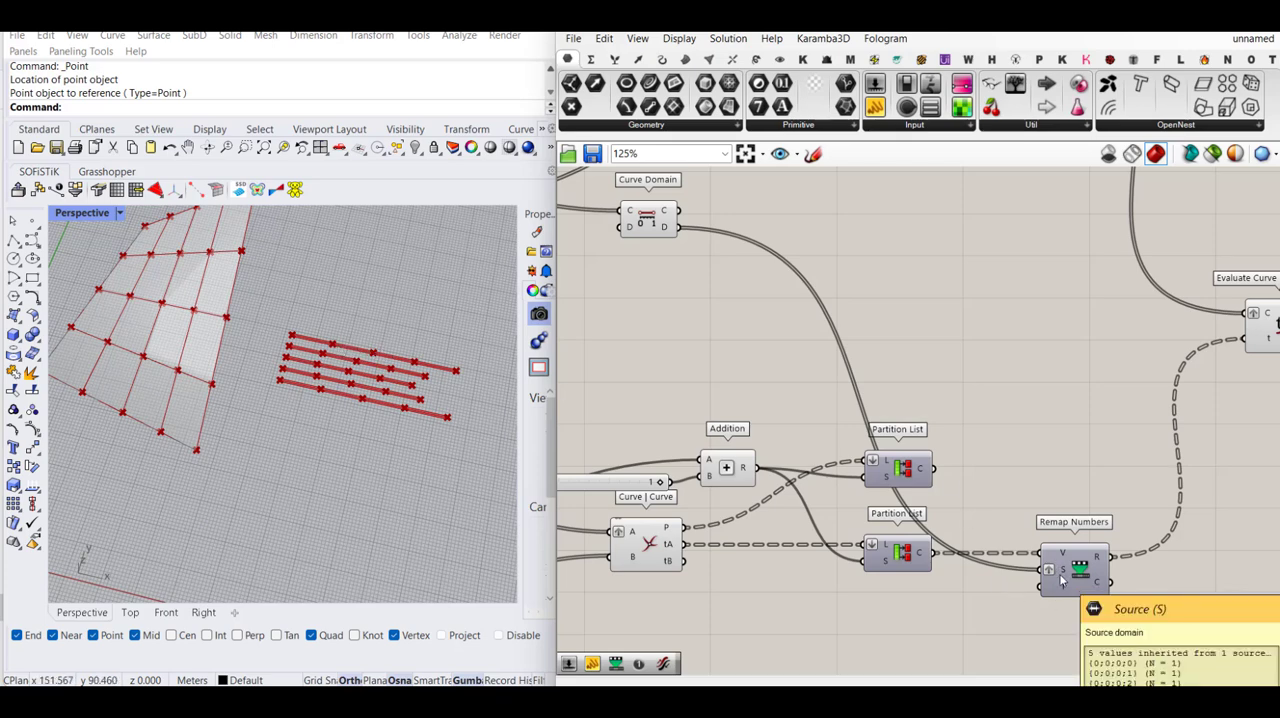
pyautogui.moveTo(1125, 415); pyautogui.dragTo(983, 417, button='right')
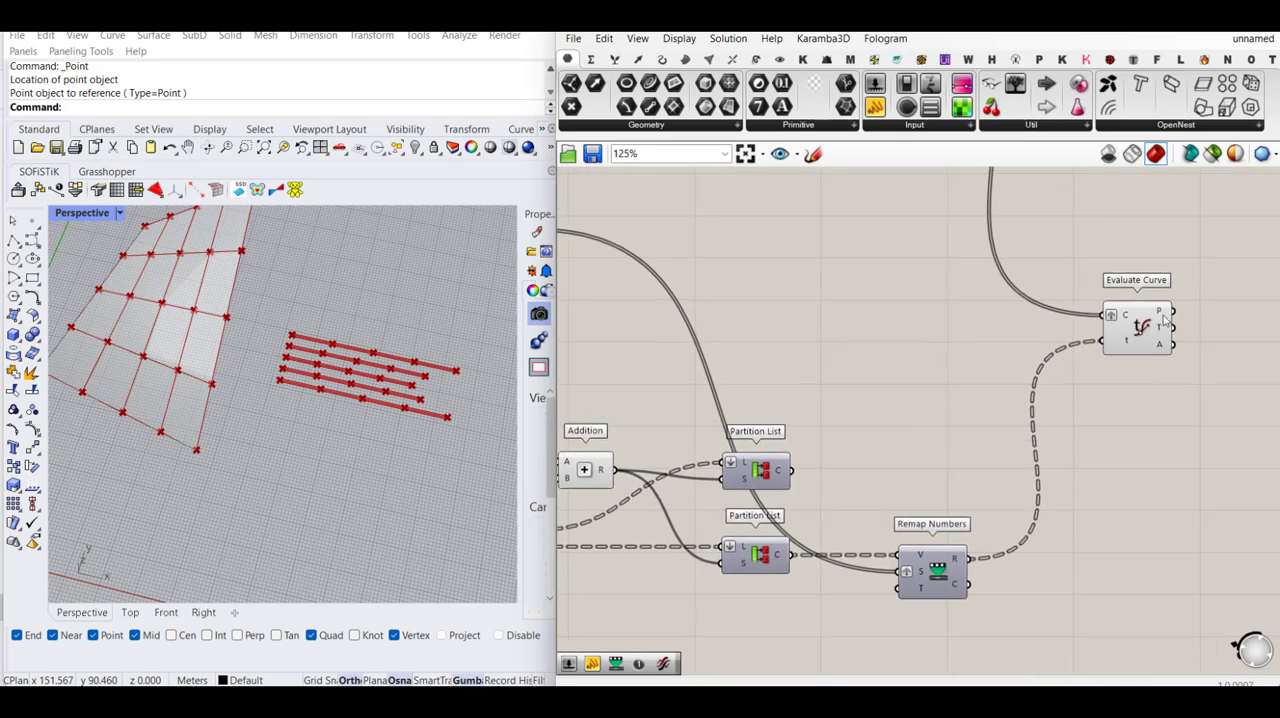
# - Duplicate Evaluate Curve with its connections and place the copy in the free canvas area beyond the original
pyautogui.scroll(-2, 890, 468)
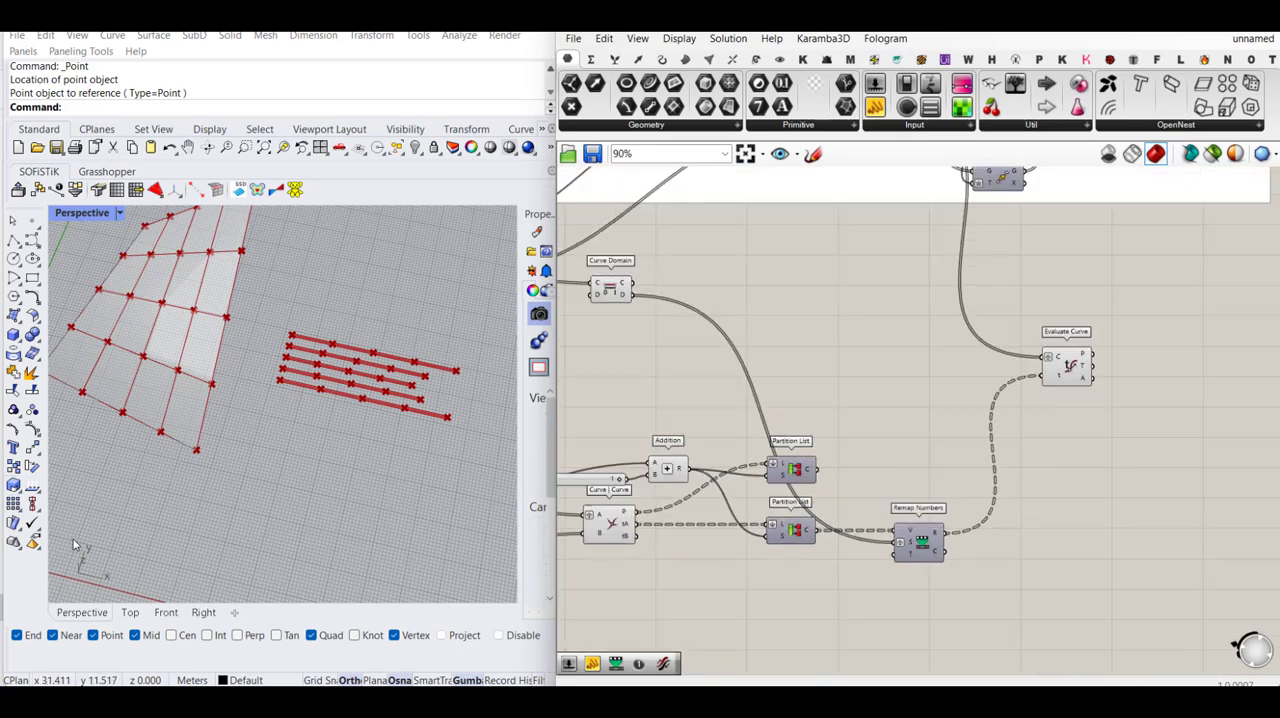
pyautogui.scroll(-3, 351, 491)
pyautogui.scroll(2, 232, 463)
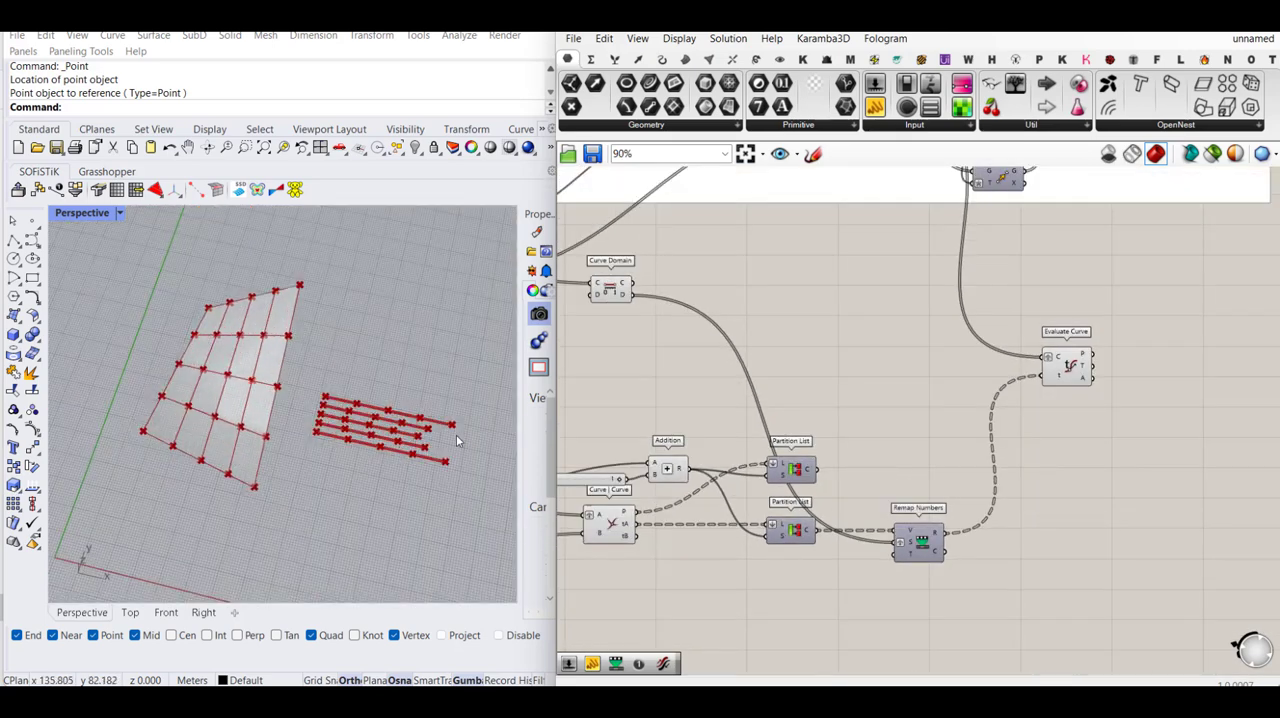
pyautogui.scroll(1, 1105, 406)
pyautogui.moveTo(1078, 409); pyautogui.dragTo(956, 421, button='right')
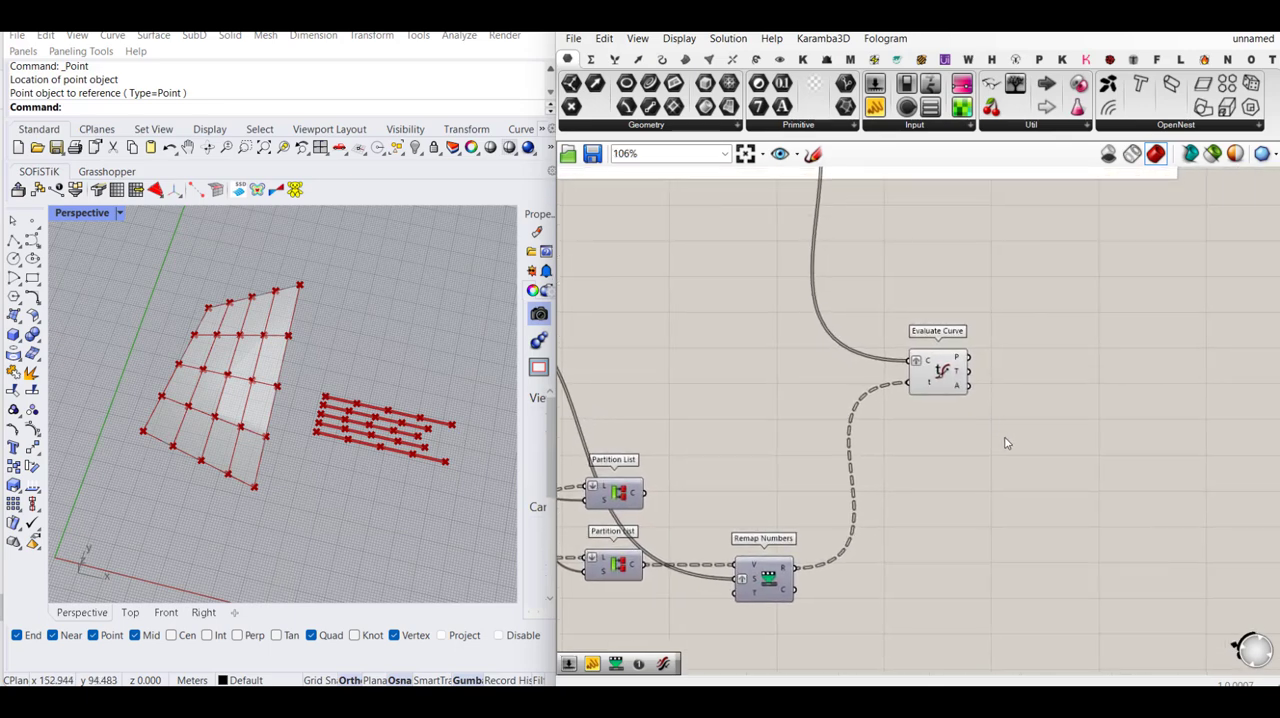
pyautogui.doubleClick(1081, 473)
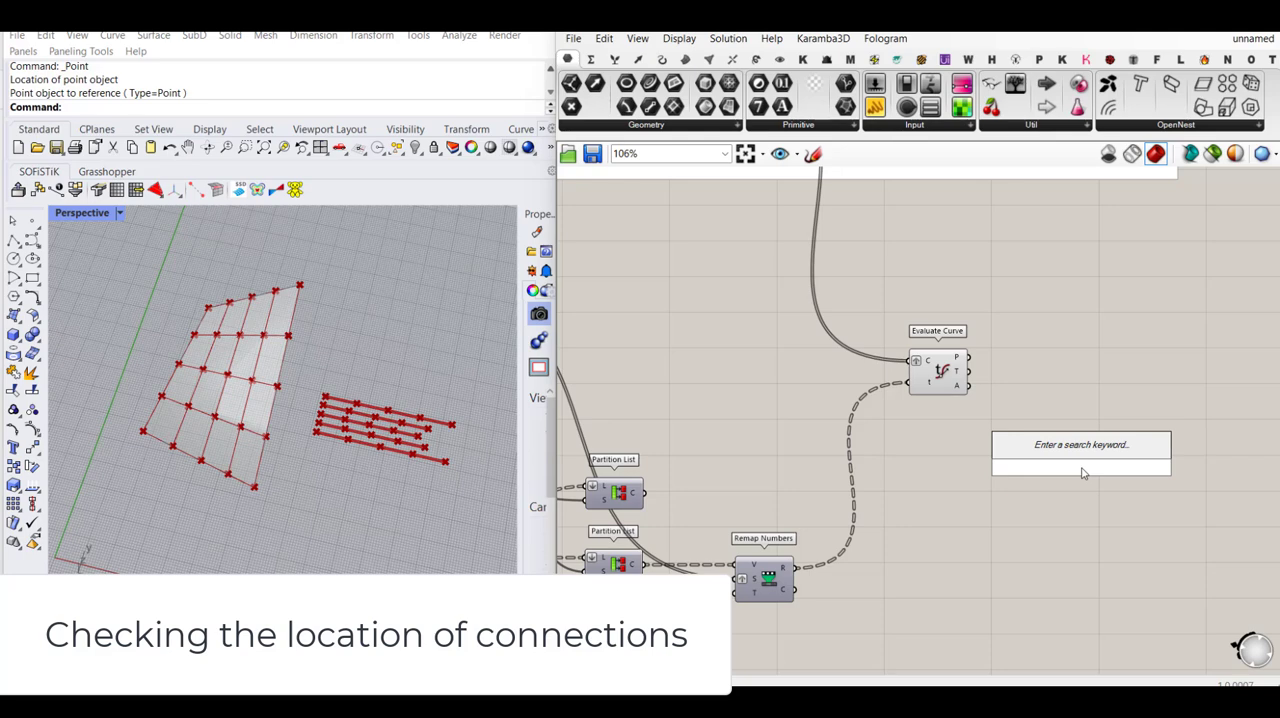
pyautogui.click(937, 382)
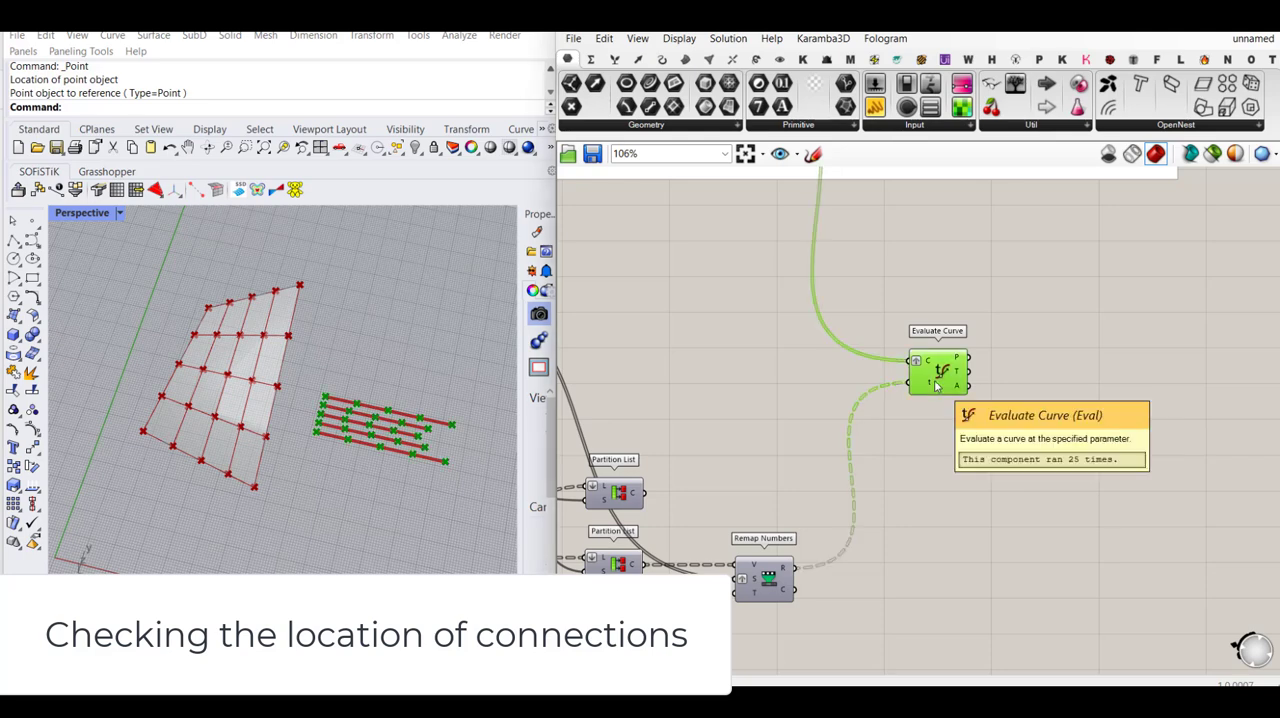
pyautogui.hotkey('ctrl', 'c')
pyautogui.hotkey('ctrl', 'v')
pyautogui.moveTo(967, 398); pyautogui.dragTo(1150, 497)
pyautogui.scroll(-3, 1042, 396)
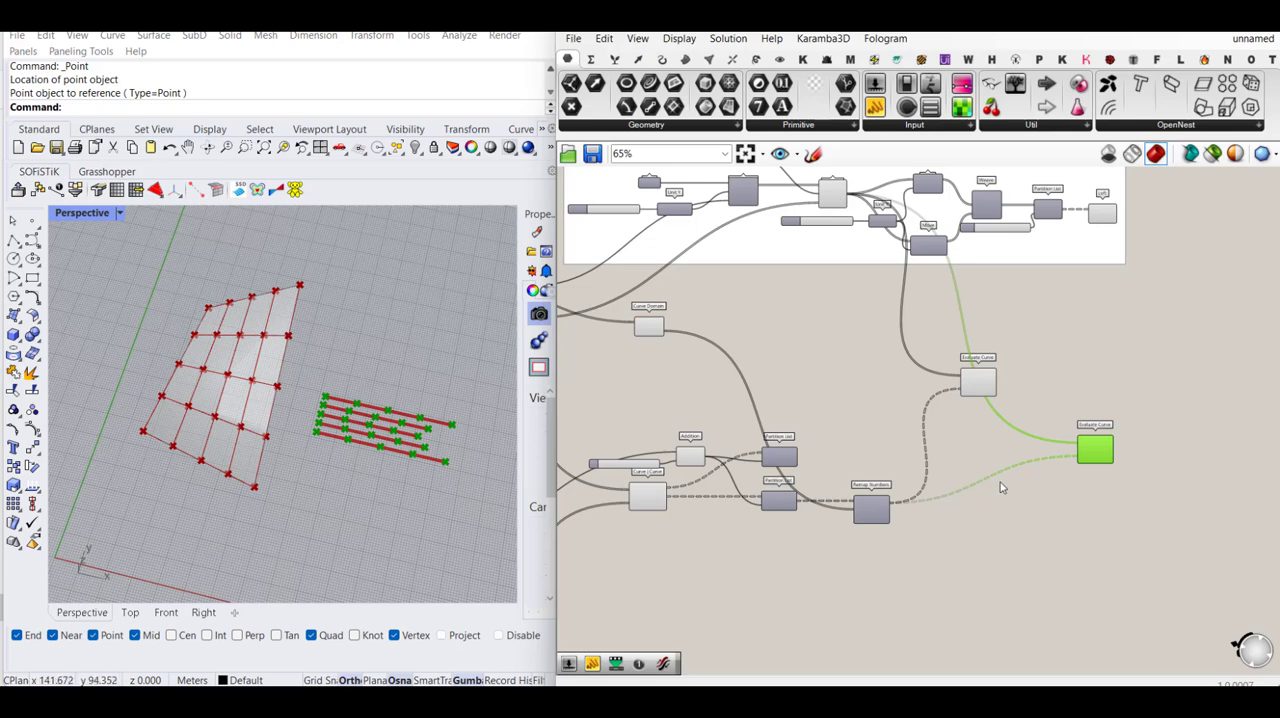
pyautogui.scroll(2, 1000, 486)
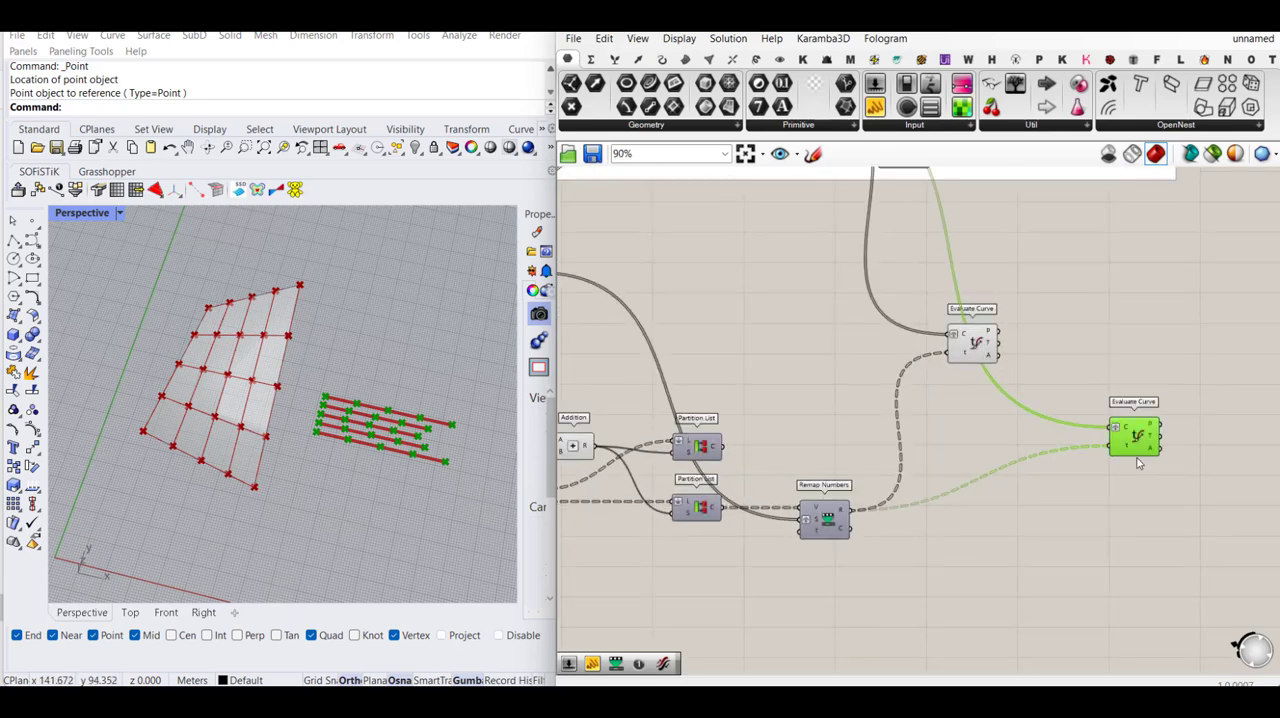
# - Place another Evaluate Curve copy below the first copy and feed the Geodesic output G into its curve input C
pyautogui.moveTo(1140, 450); pyautogui.dragTo(1124, 491)
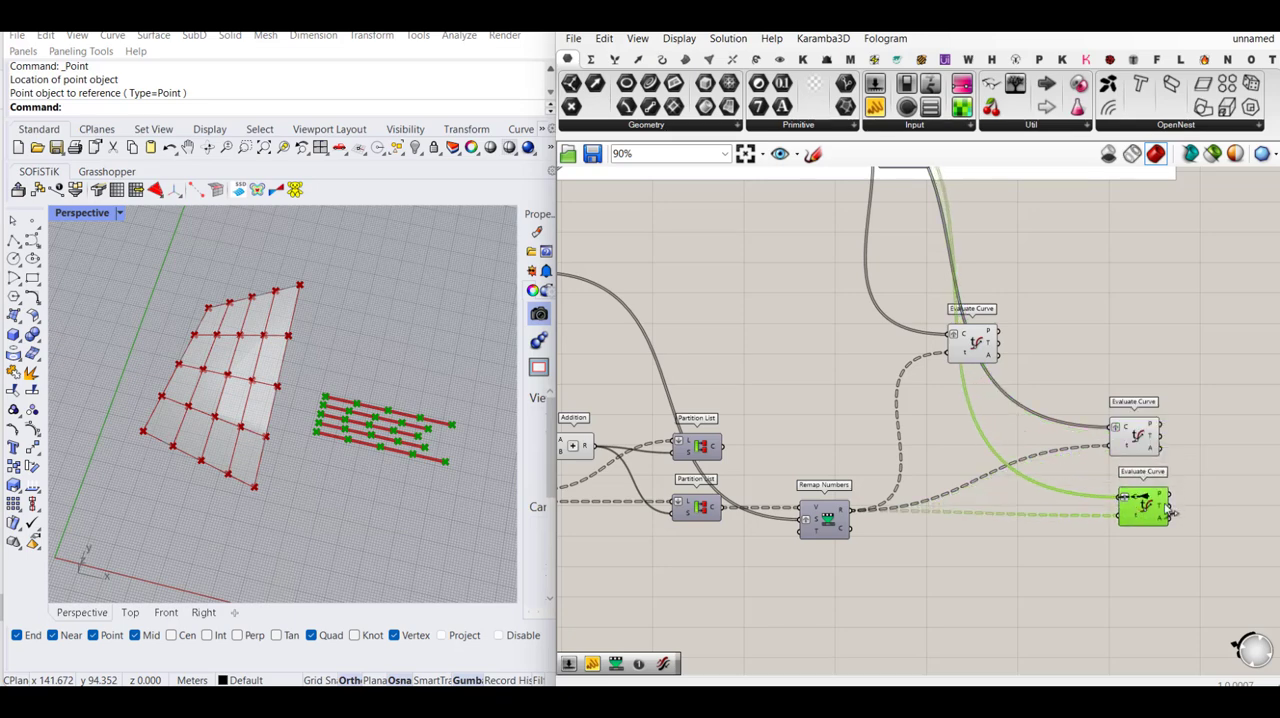
pyautogui.scroll(-3, 1140, 497)
pyautogui.scroll(2, 790, 398)
pyautogui.scroll(3, 786, 391)
pyautogui.moveTo(789, 397); pyautogui.dragTo(725, 338)
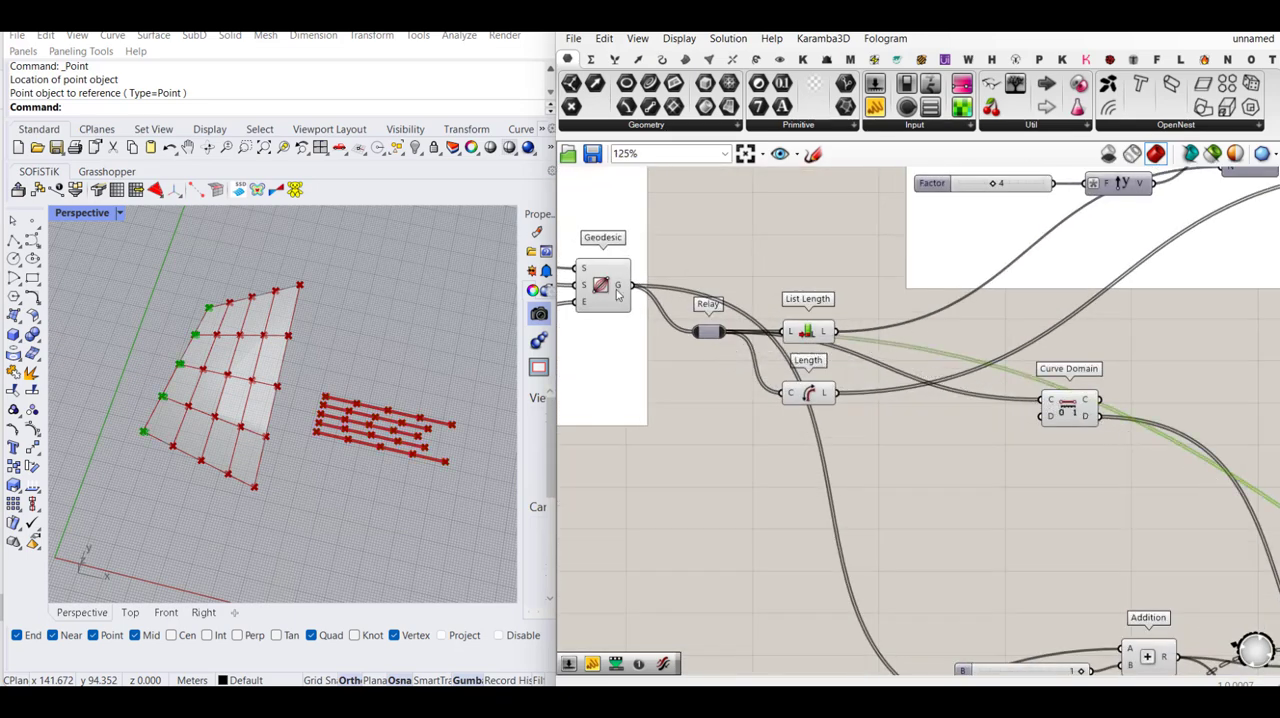
# - Reparameterize the curve input C on both new Evaluate Curve copies and line up the upper one with the lower one
pyautogui.scroll(-5, 778, 362)
pyautogui.scroll(3, 1176, 498)
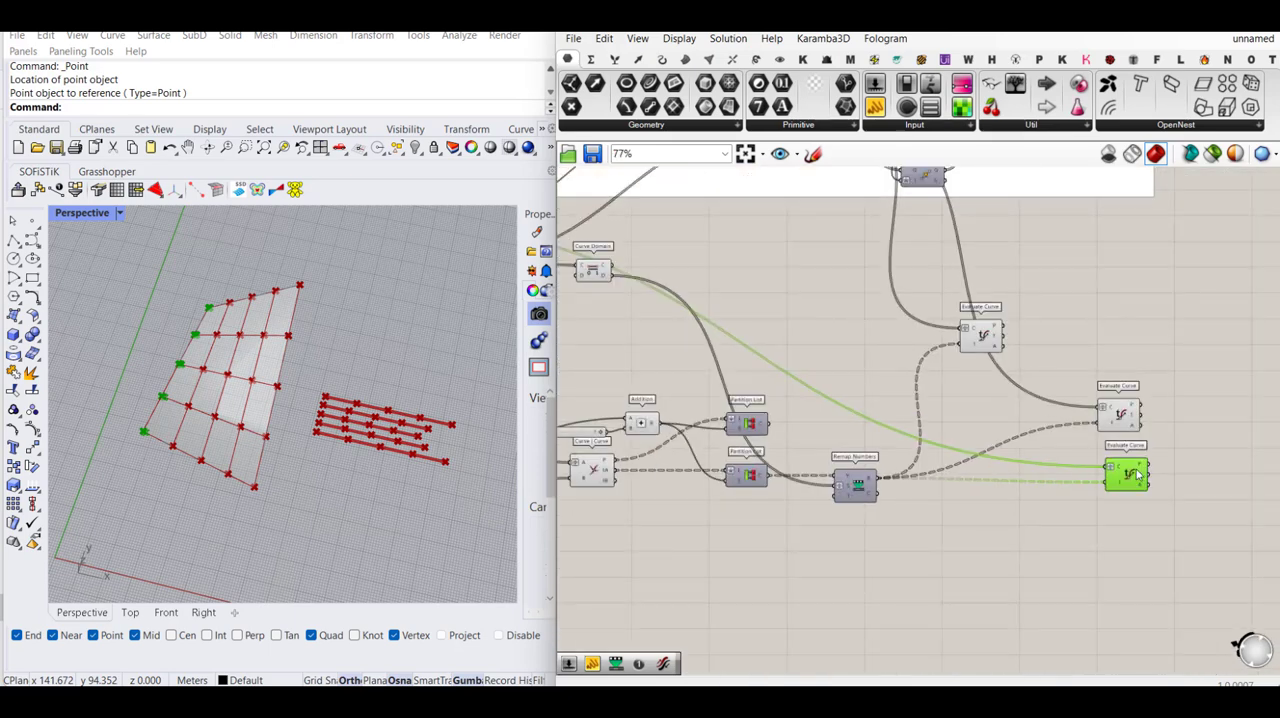
pyautogui.scroll(3, 1122, 432)
pyautogui.click(1126, 424)
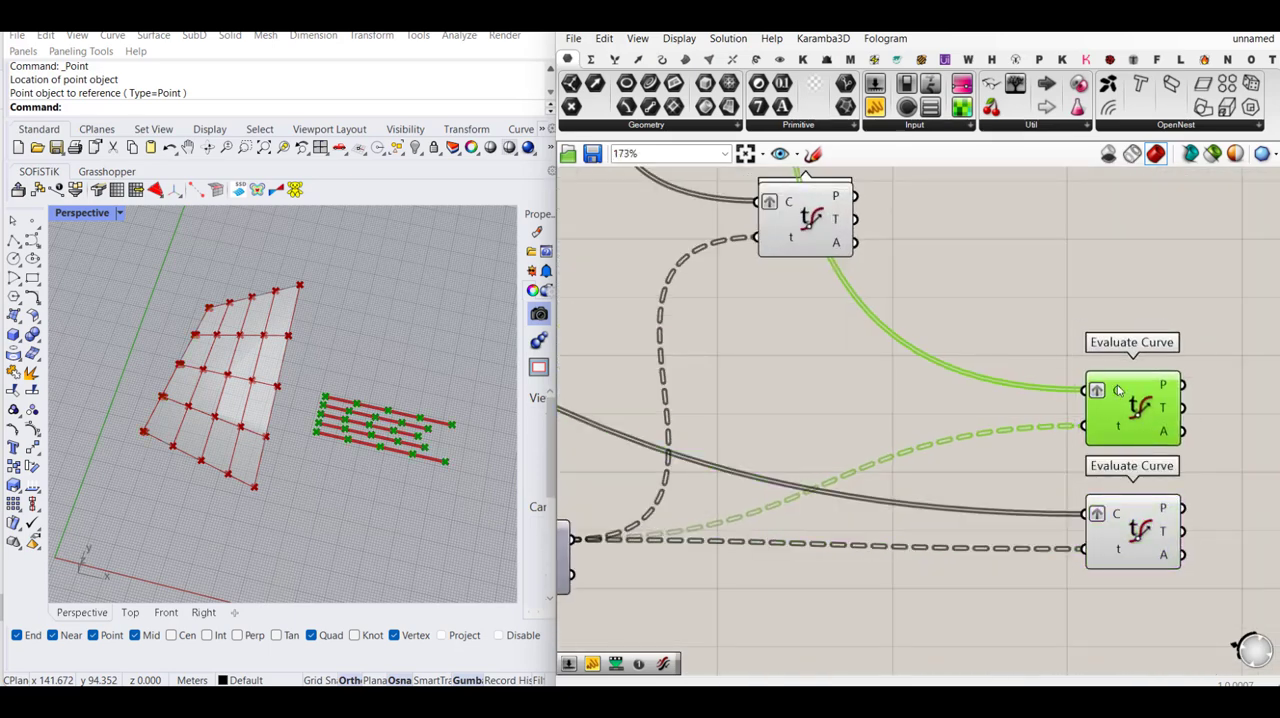
pyautogui.rightClick(1118, 389)
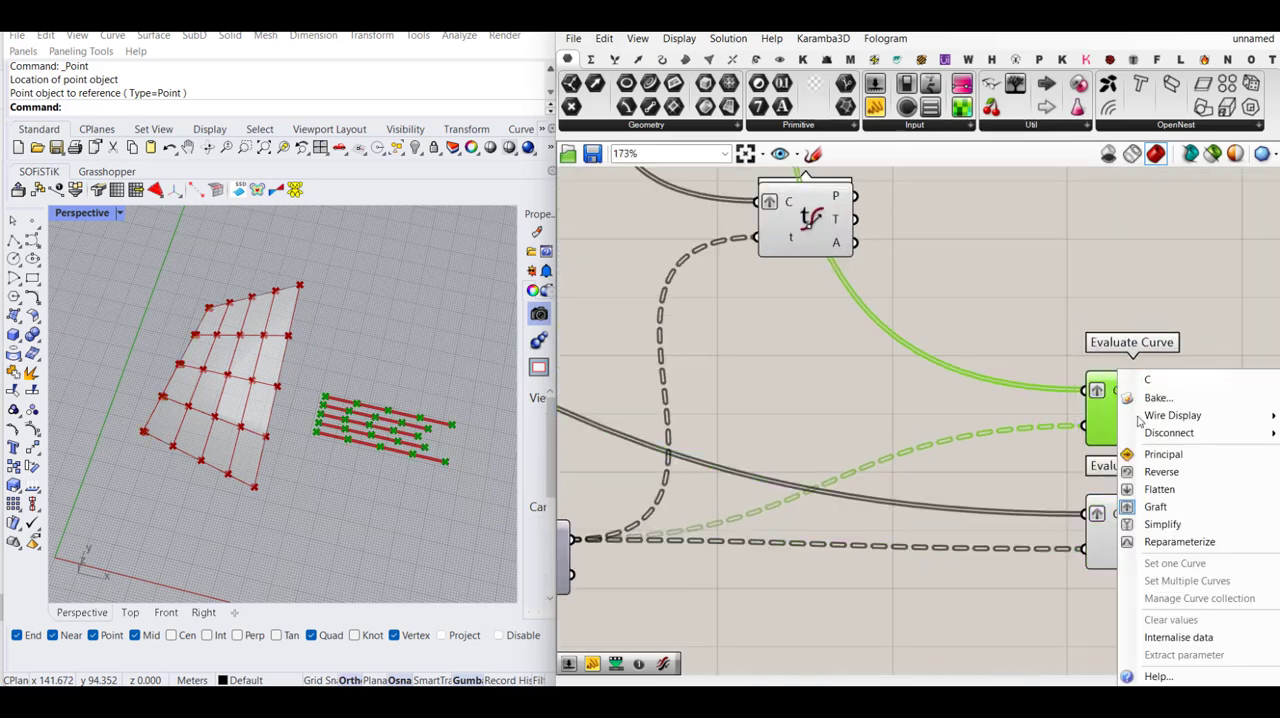
pyautogui.click(1177, 543)
pyautogui.rightClick(1118, 514)
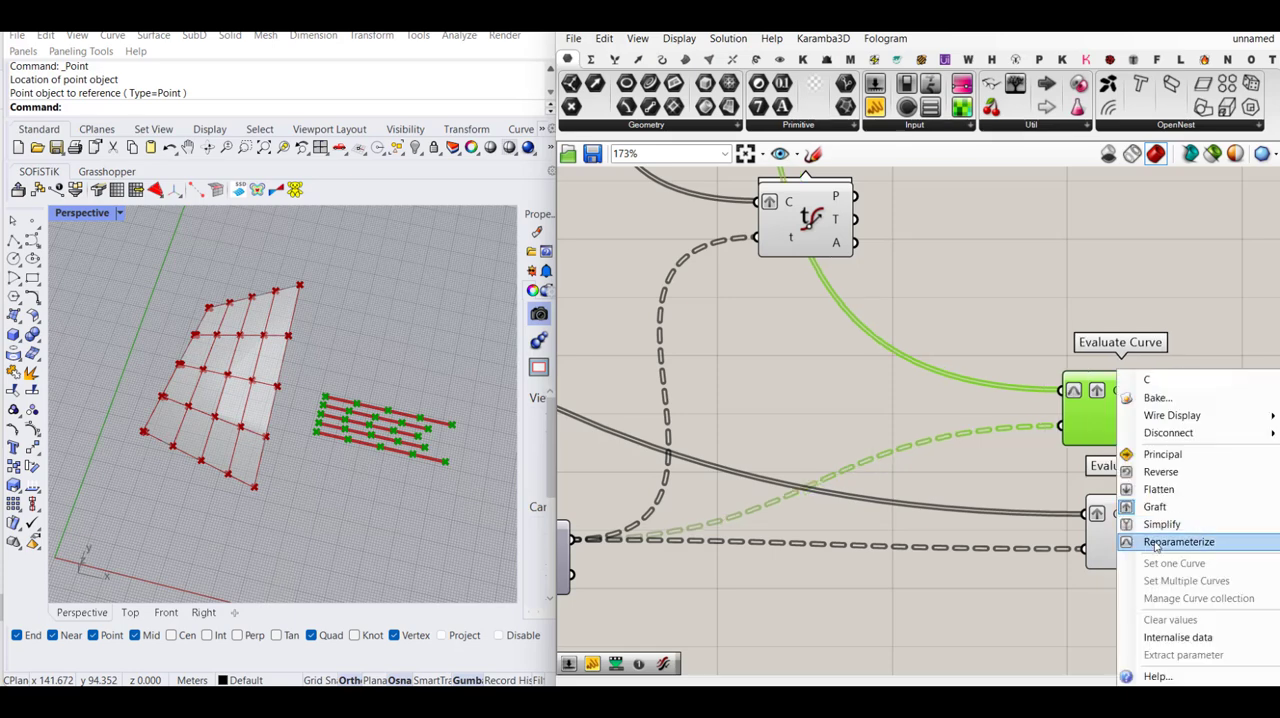
pyautogui.click(1177, 542)
pyautogui.click(1218, 457)
pyautogui.moveTo(1145, 428); pyautogui.dragTo(1138, 424)
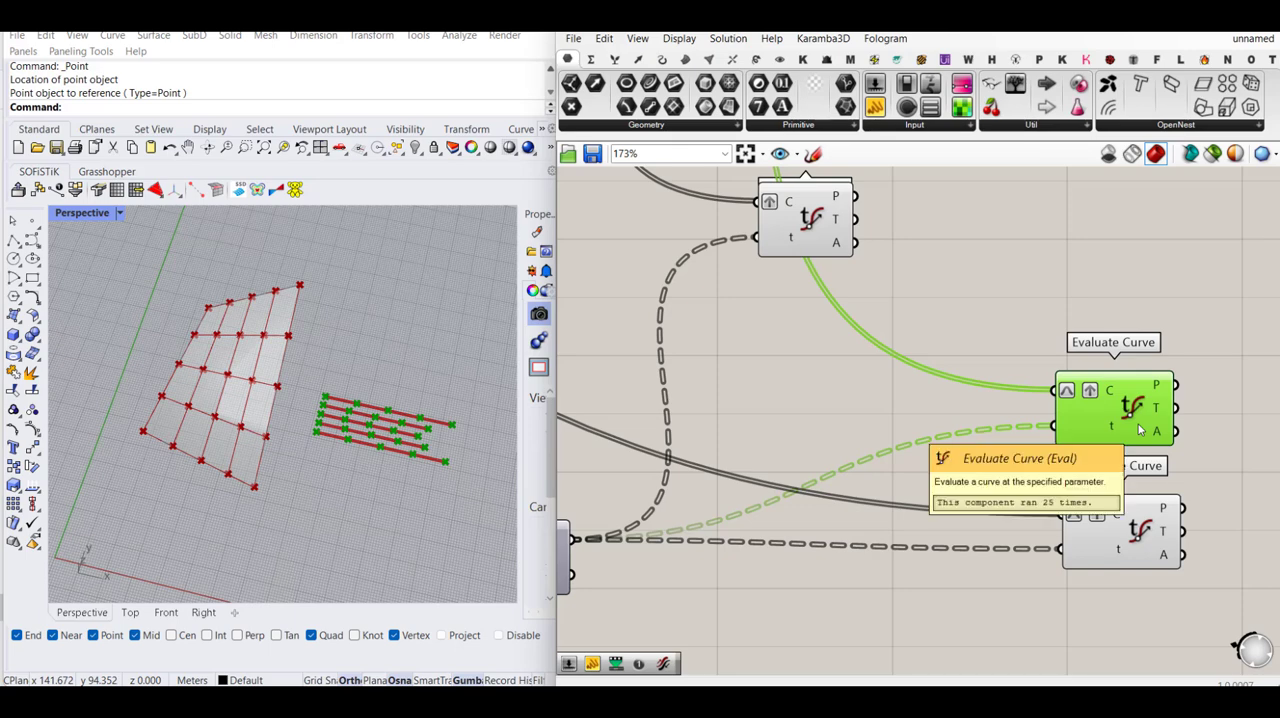
# - Add a number slider at 0.000 and feed it into the parameter input t of both Evaluate Curve copies
pyautogui.scroll(-2, 1172, 428)
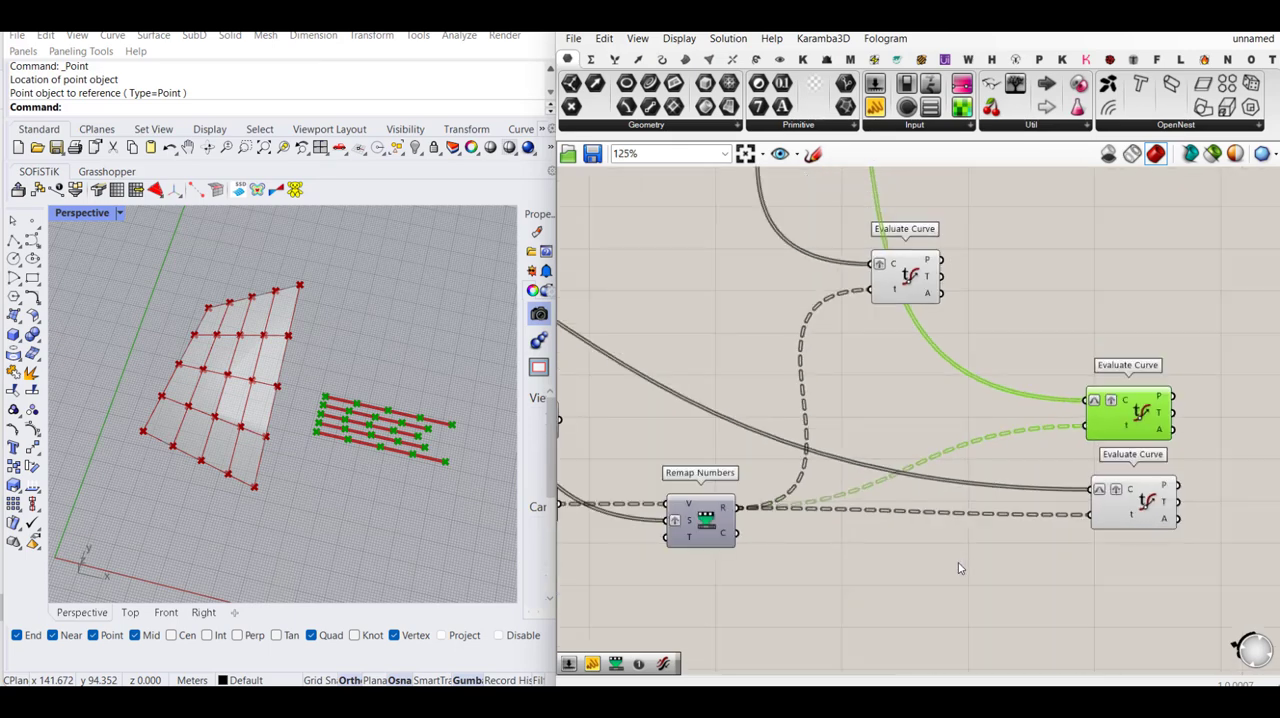
pyautogui.scroll(1, 960, 566)
pyautogui.doubleClick(988, 551)
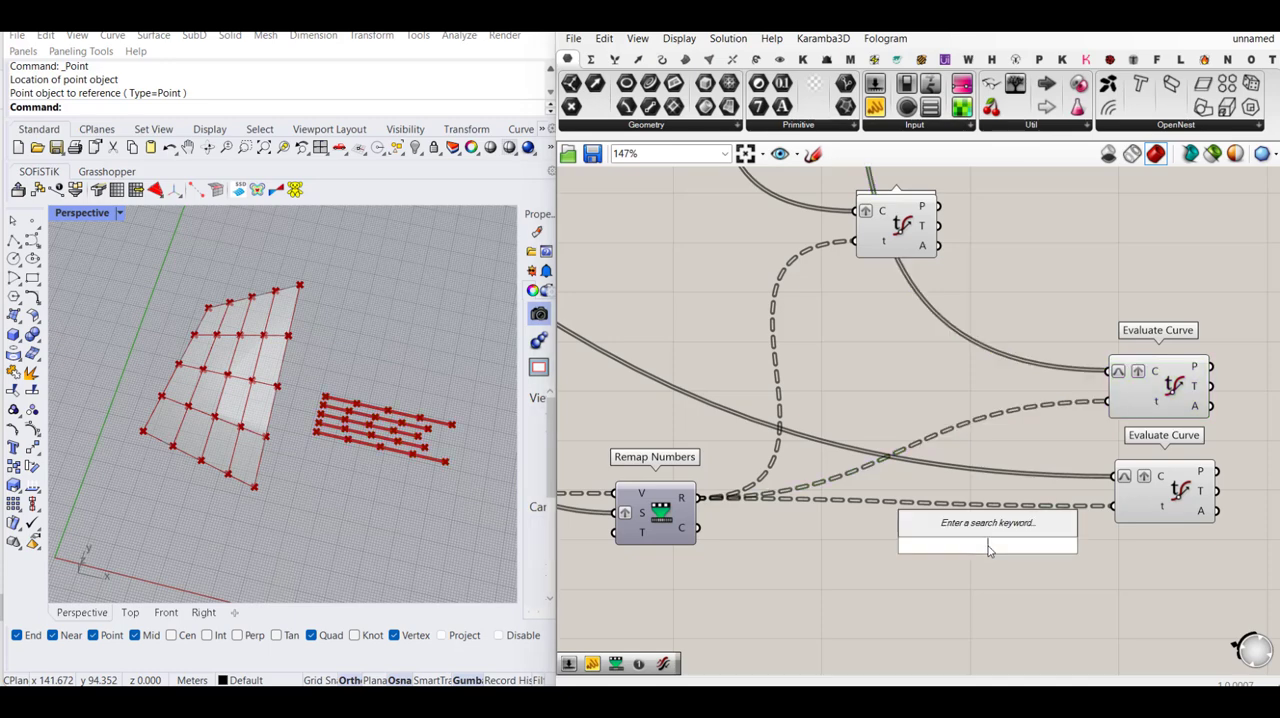
pyautogui.write('0')
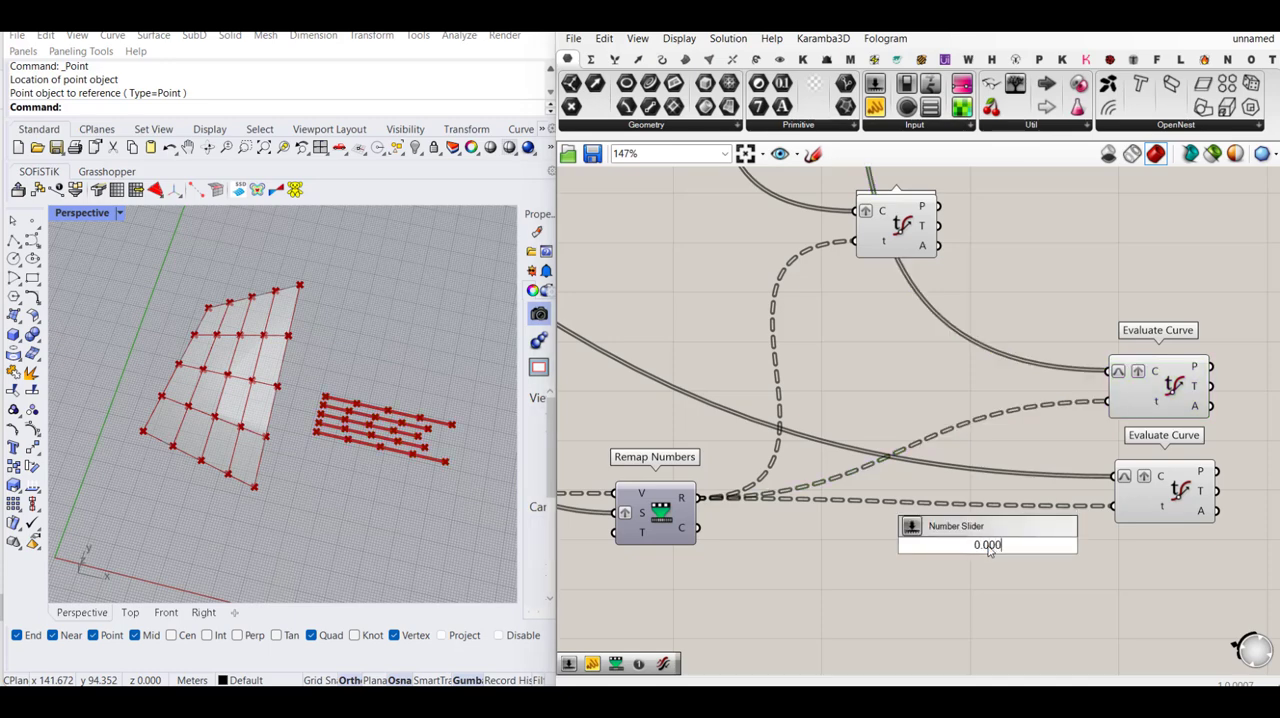
pyautogui.write('.000')
pyautogui.press('Return')
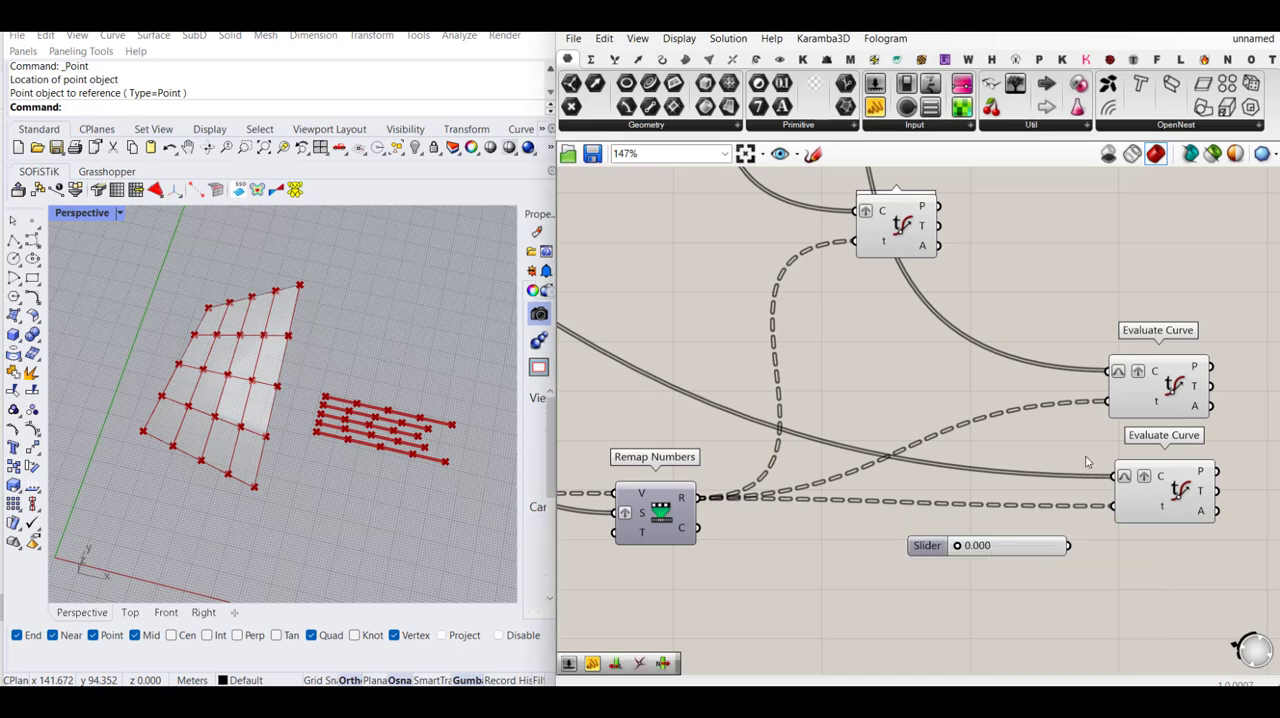
pyautogui.moveTo(1108, 402); pyautogui.dragTo(1068, 545)
pyautogui.moveTo(1113, 506); pyautogui.dragTo(985, 511)
pyautogui.moveTo(1117, 477); pyautogui.dragTo(917, 490, button='right')
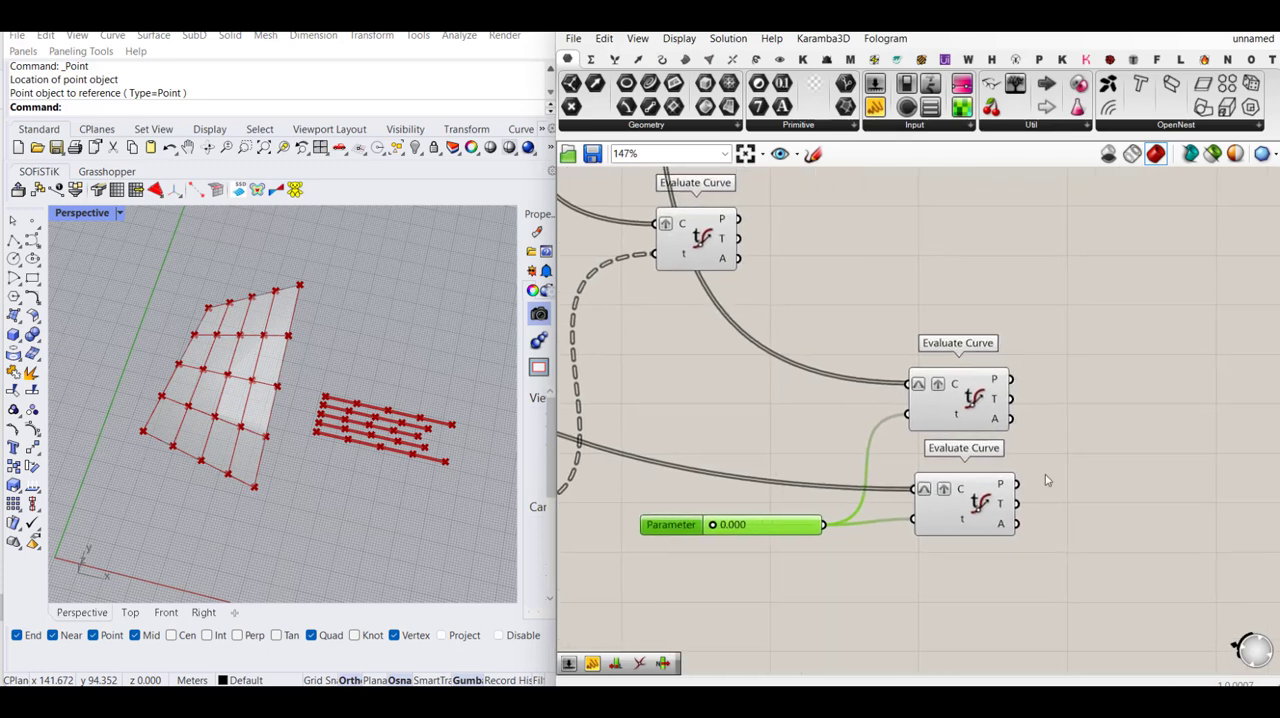
# - Add a Sphere component and feed the point outputs P of both Evaluate Curve copies into its base input B
pyautogui.click(1140, 460)
pyautogui.doubleClick(1142, 462)
pyautogui.write('sphe')
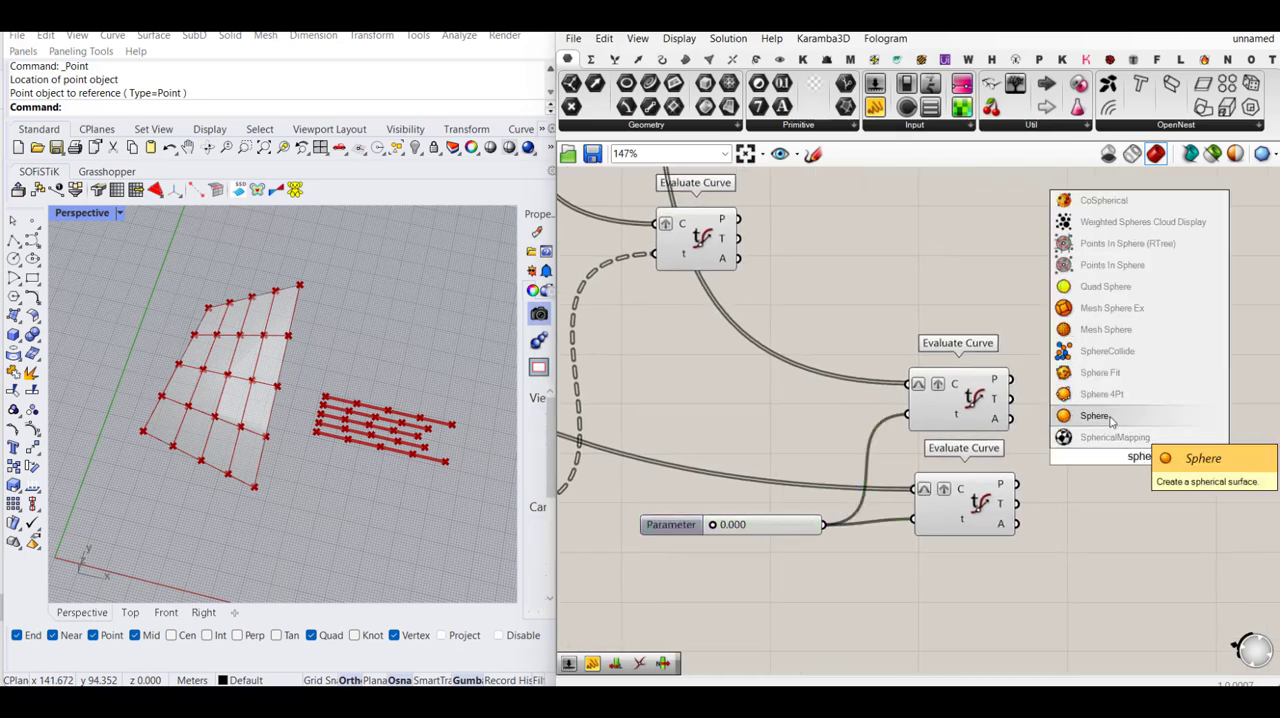
pyautogui.press('Return')
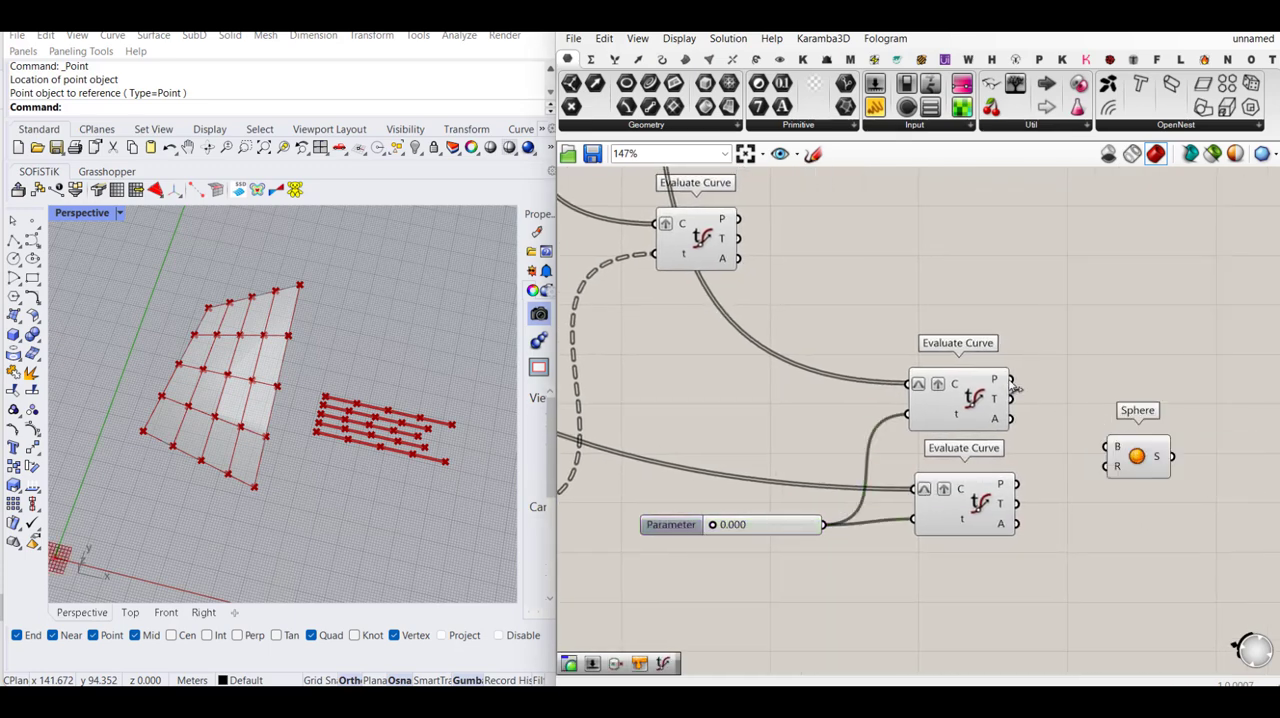
pyautogui.moveTo(1012, 382); pyautogui.dragTo(1018, 487)
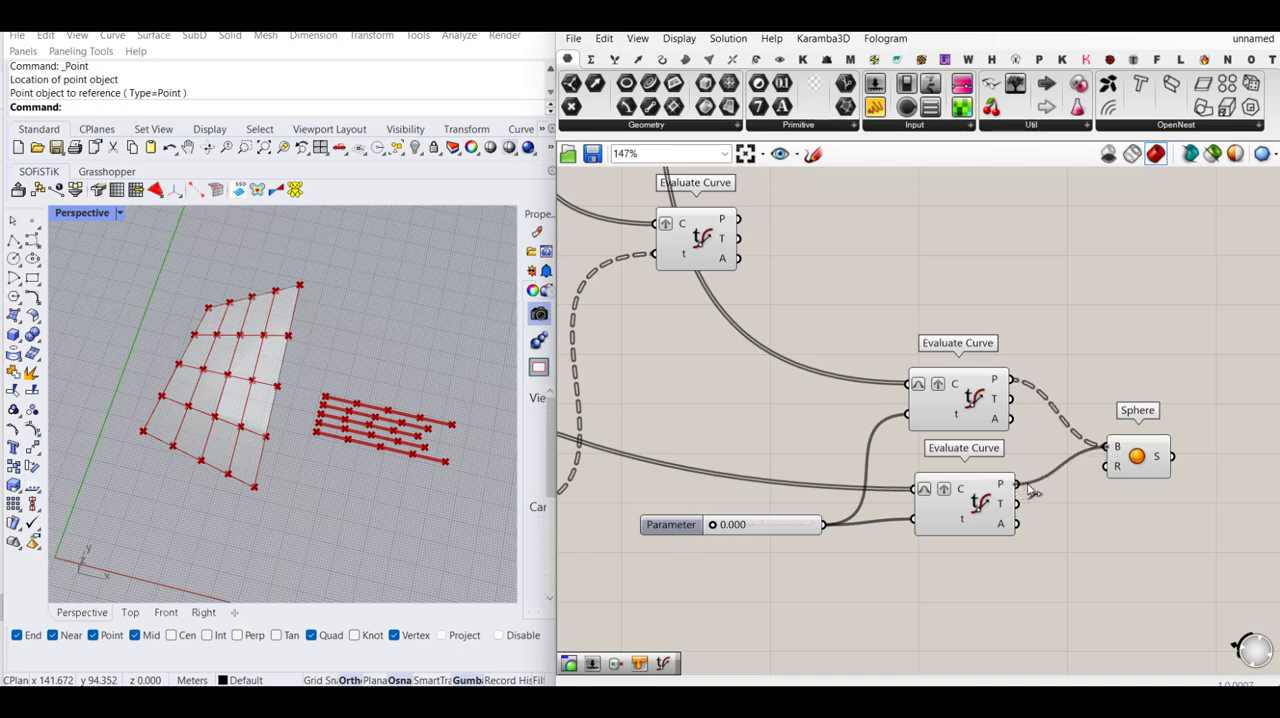
pyautogui.moveTo(1165, 463); pyautogui.dragTo(1145, 459)
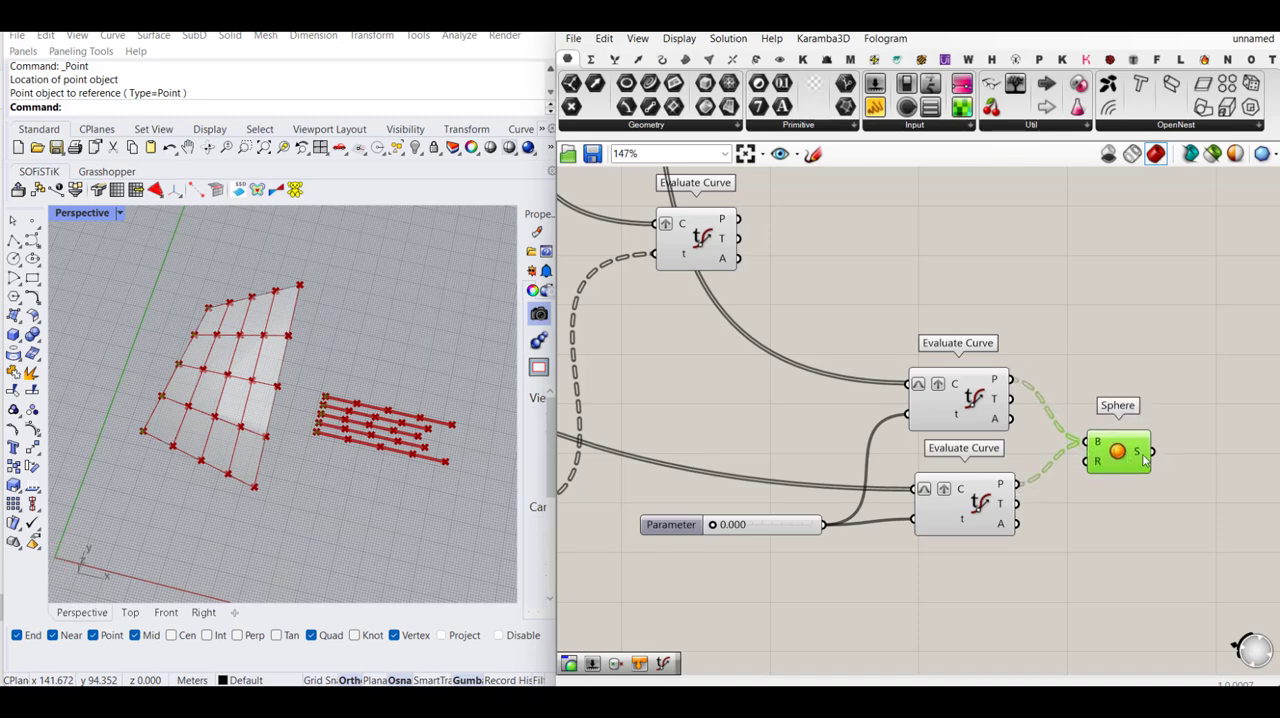
pyautogui.moveTo(1178, 442); pyautogui.dragTo(1086, 443, button='right')
pyautogui.click(1104, 412)
pyautogui.moveTo(1025, 452); pyautogui.dragTo(1066, 452)
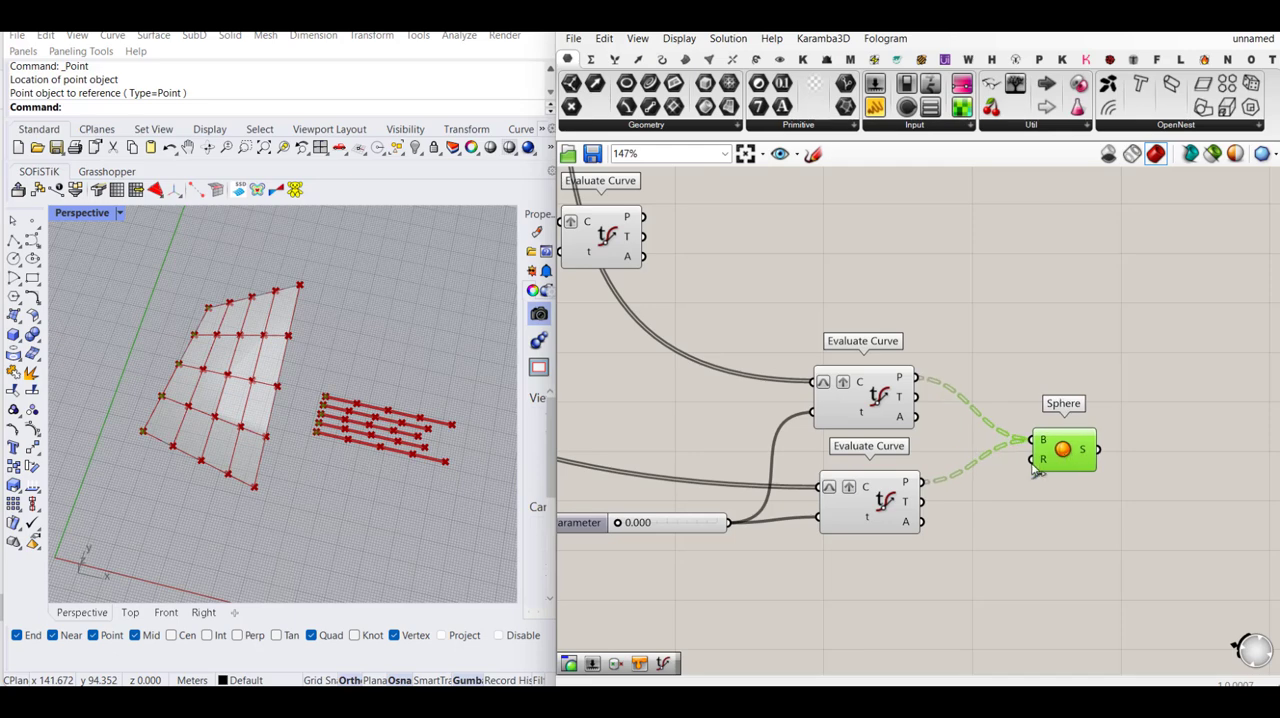
# - Add a number slider at 1.3 and feed it into the Sphere's radius input R
pyautogui.click(1044, 530)
pyautogui.scroll(3, 320, 428)
pyautogui.scroll(-5, 320, 428)
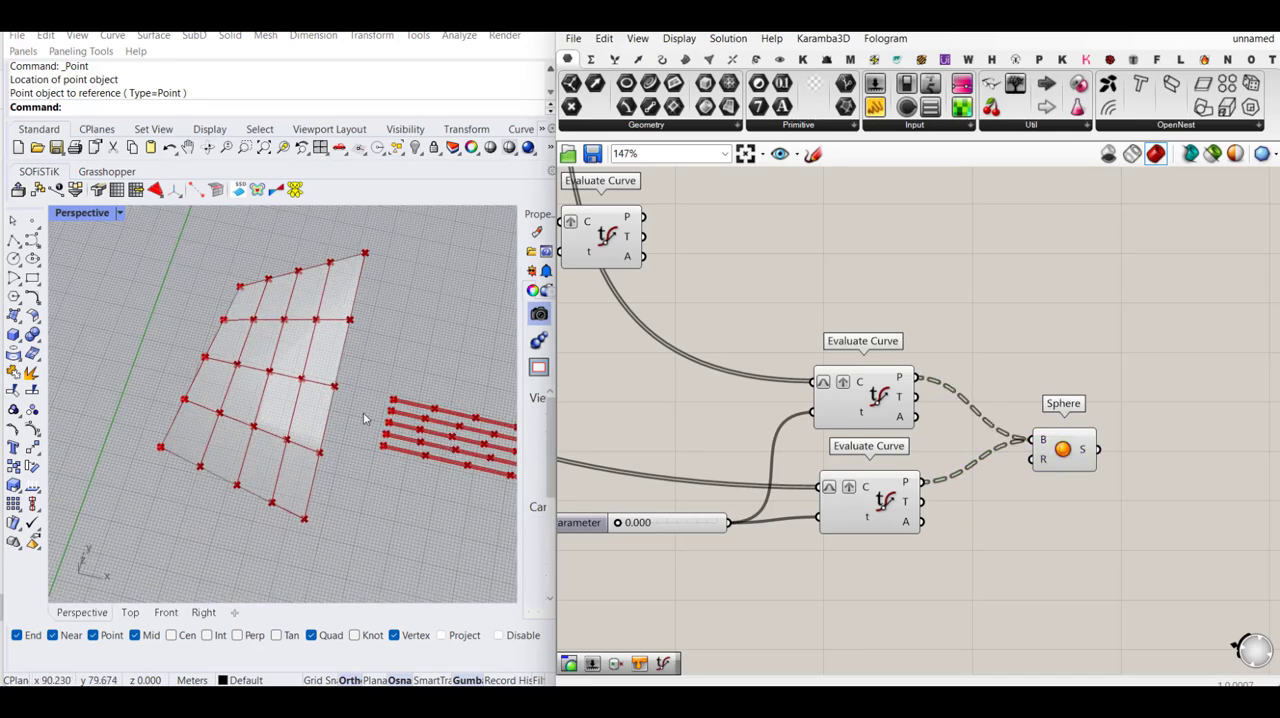
pyautogui.moveTo(1063, 448); pyautogui.dragTo(1107, 448)
pyautogui.doubleClick(997, 500)
pyautogui.write('10')
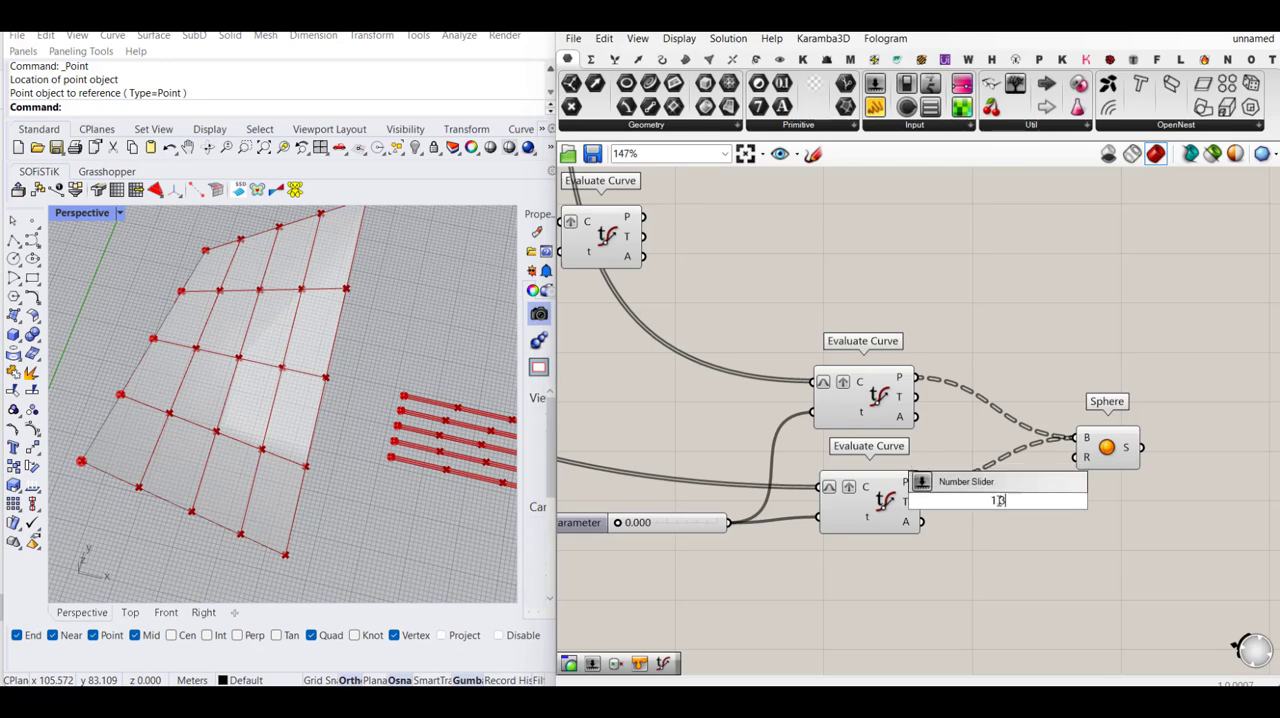
pyautogui.write('.3')
pyautogui.press('Return')
pyautogui.moveTo(1042, 505); pyautogui.dragTo(944, 551)
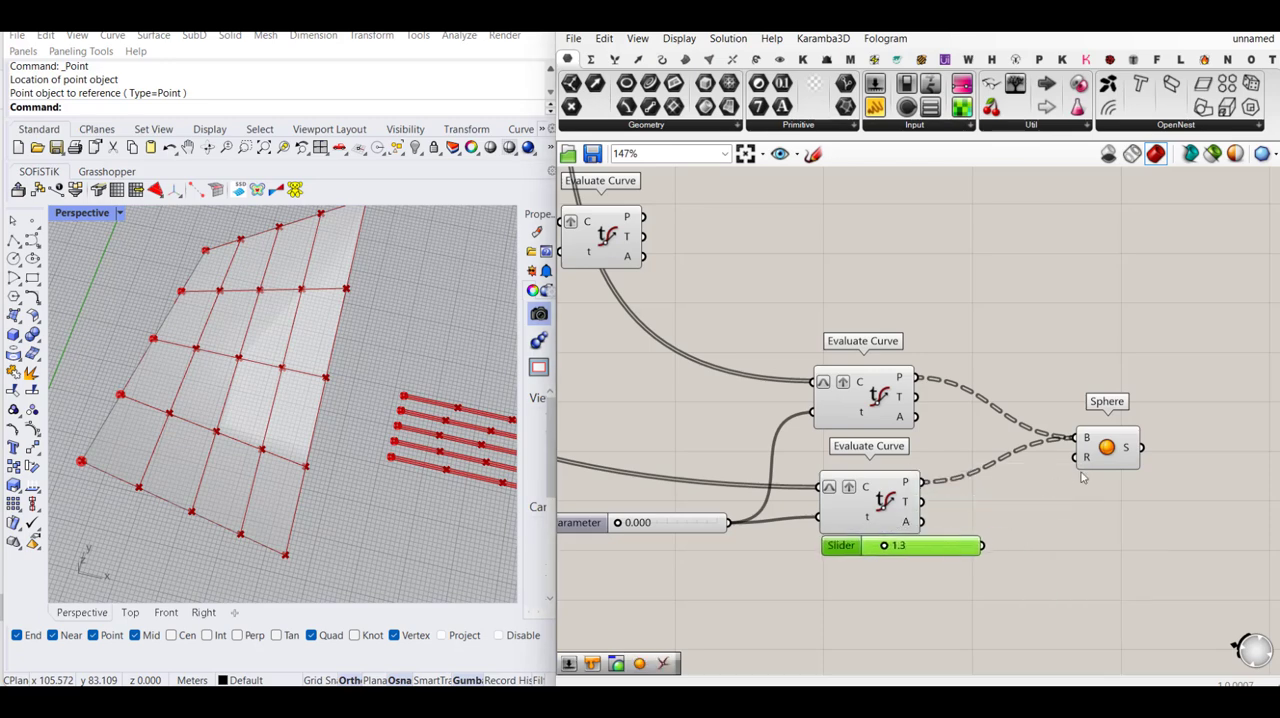
pyautogui.moveTo(1076, 458); pyautogui.dragTo(982, 546)
pyautogui.moveTo(1135, 522); pyautogui.dragTo(1035, 552, button='right')
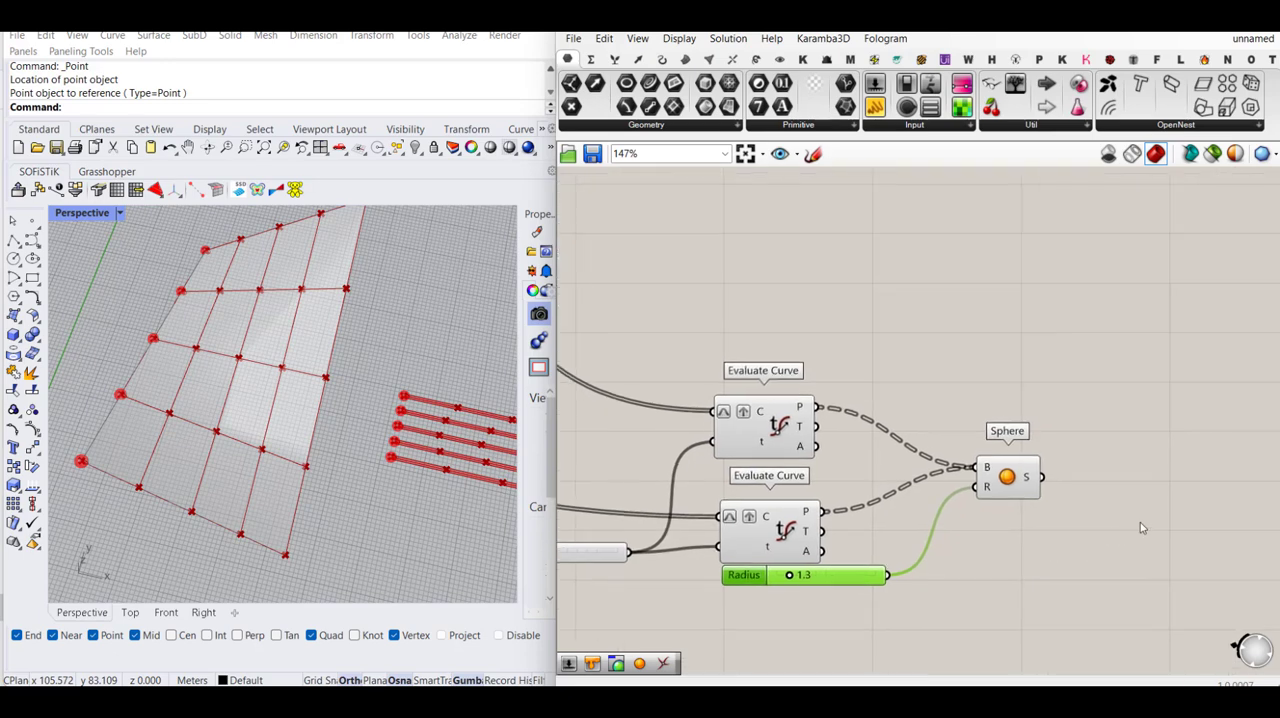
# - Add a Custom Preview component and feed the Sphere output S into its geometry input G
pyautogui.doubleClick(1134, 486)
pyautogui.write('custom')
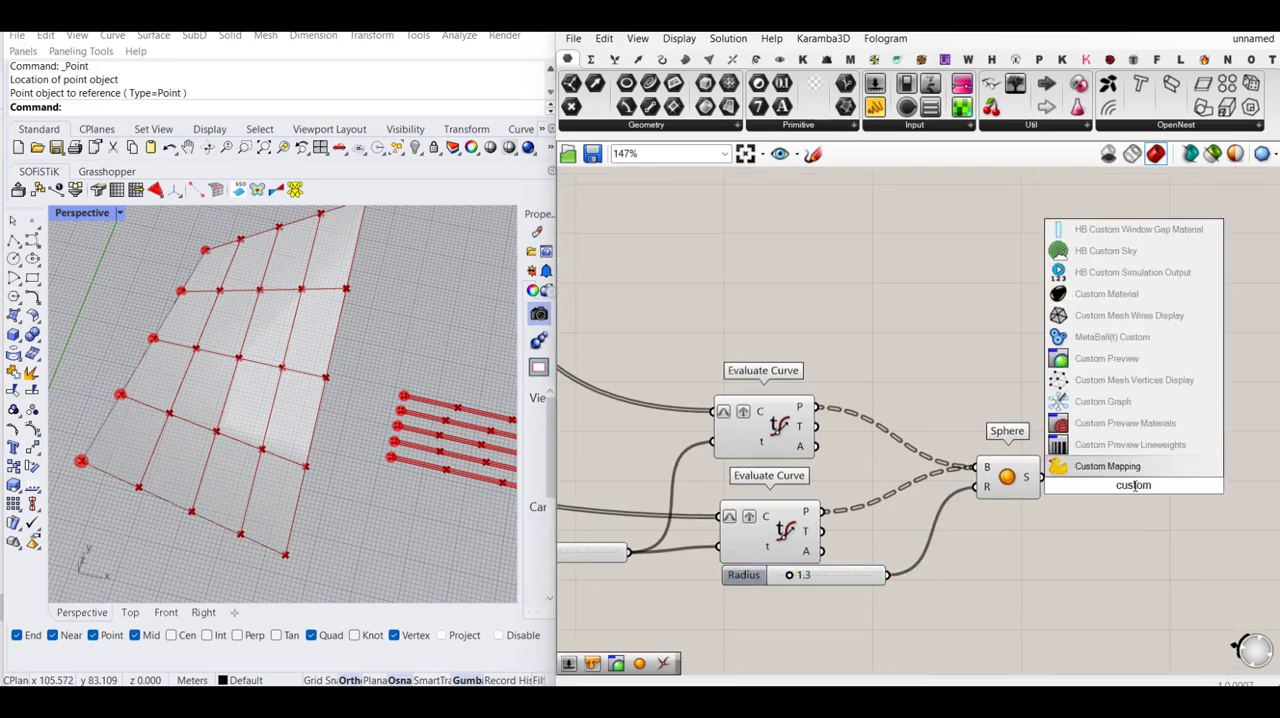
pyautogui.click(1120, 359)
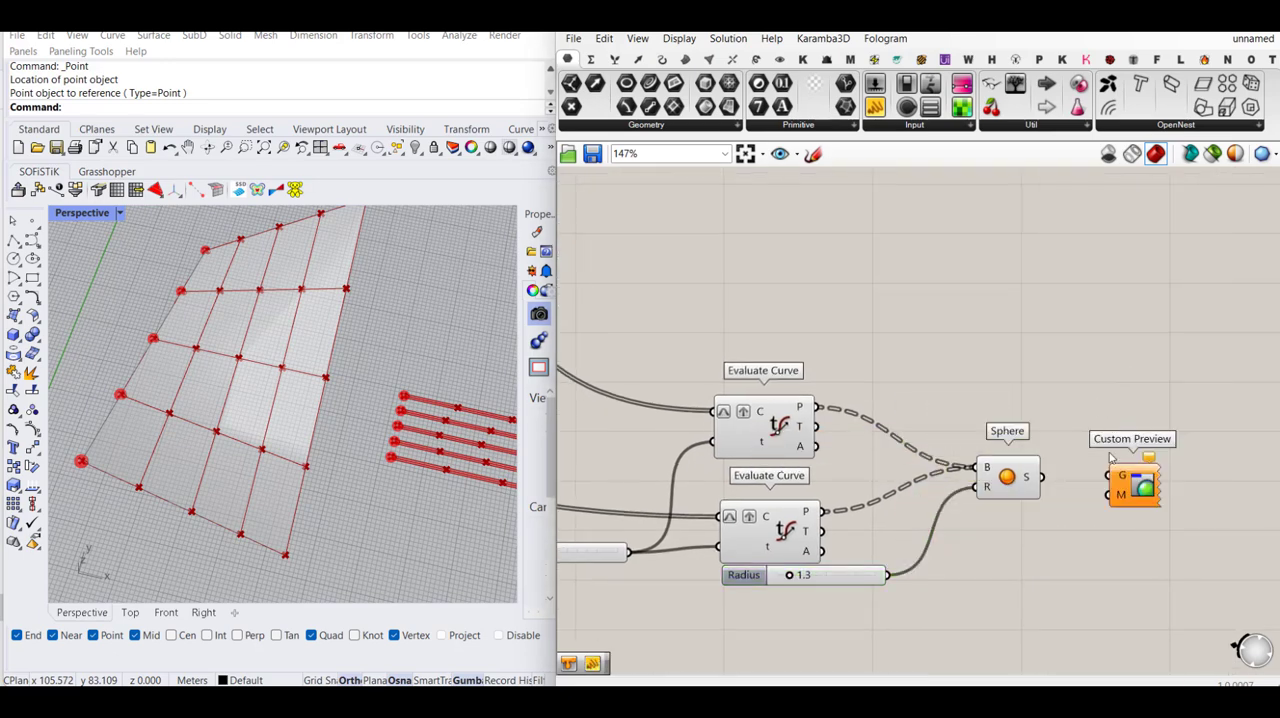
pyautogui.doubleClick(1021, 521)
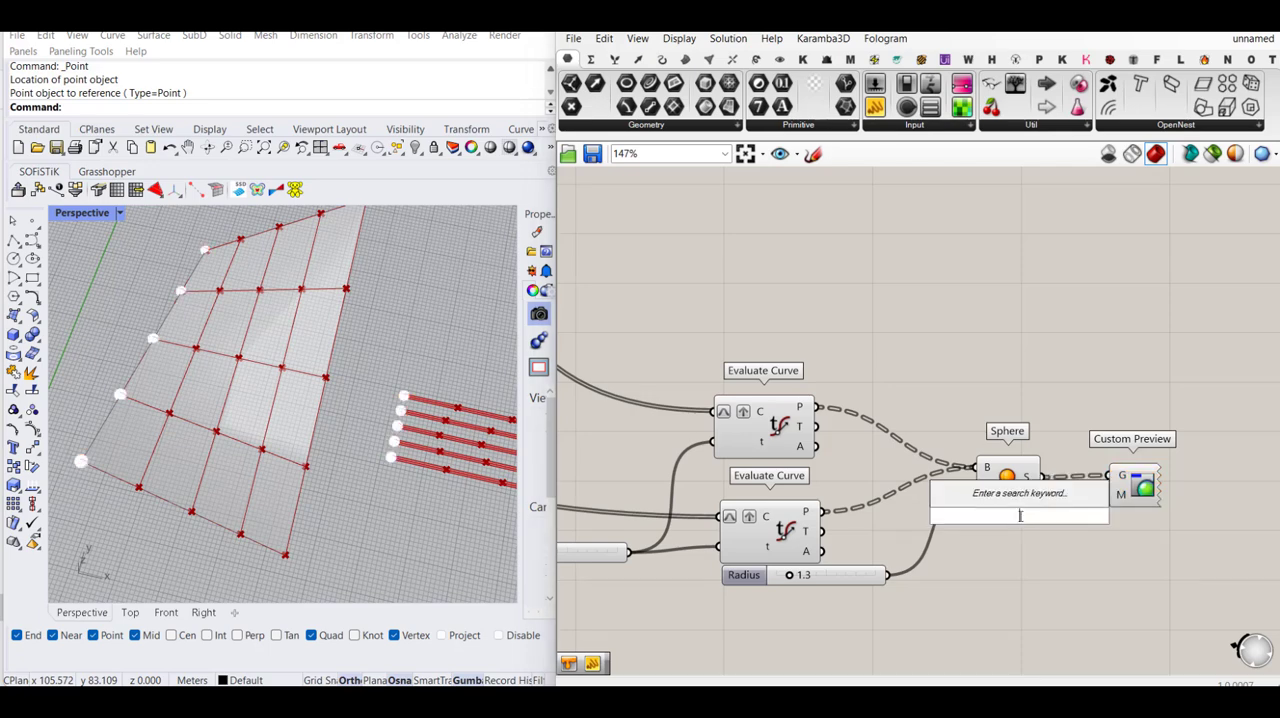
pyautogui.press('Escape')
# - Raise the Parameter slider to 0.744 and bring it back to about a third of its range, comparing the spheres on geodesics and strips
pyautogui.scroll(-2, 1098, 502)
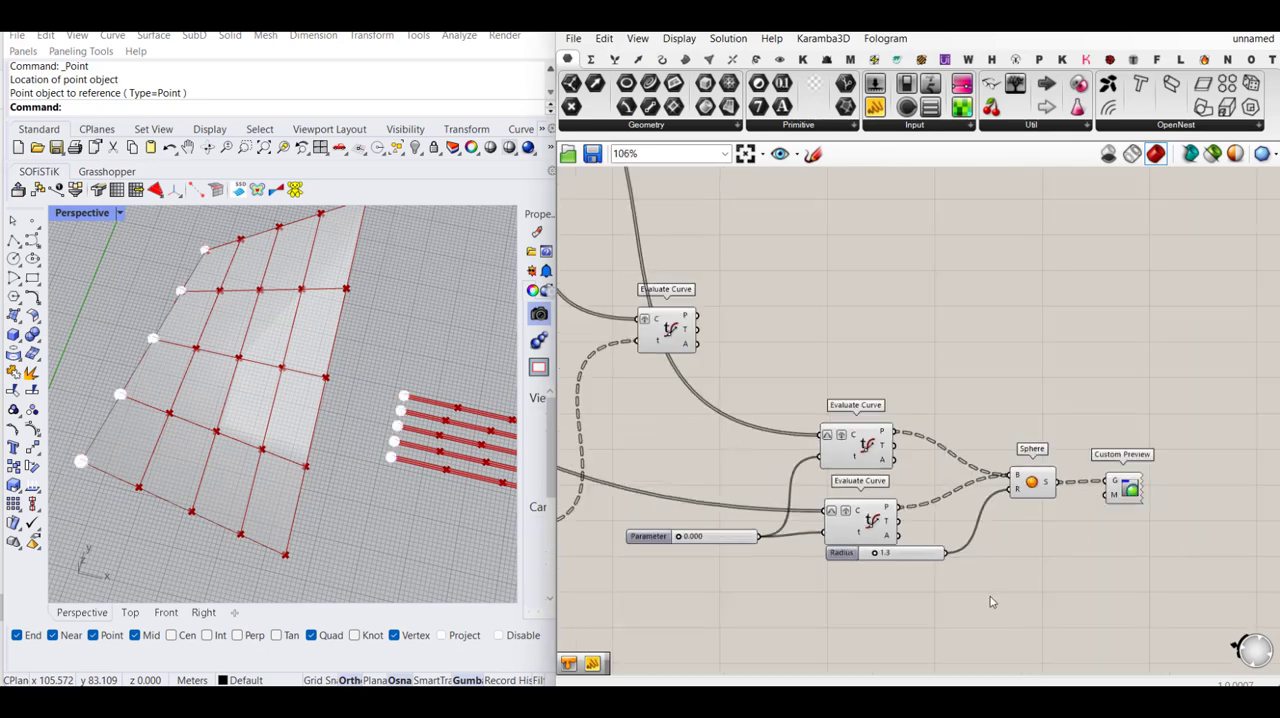
pyautogui.moveTo(763, 568); pyautogui.dragTo(824, 567, button='right')
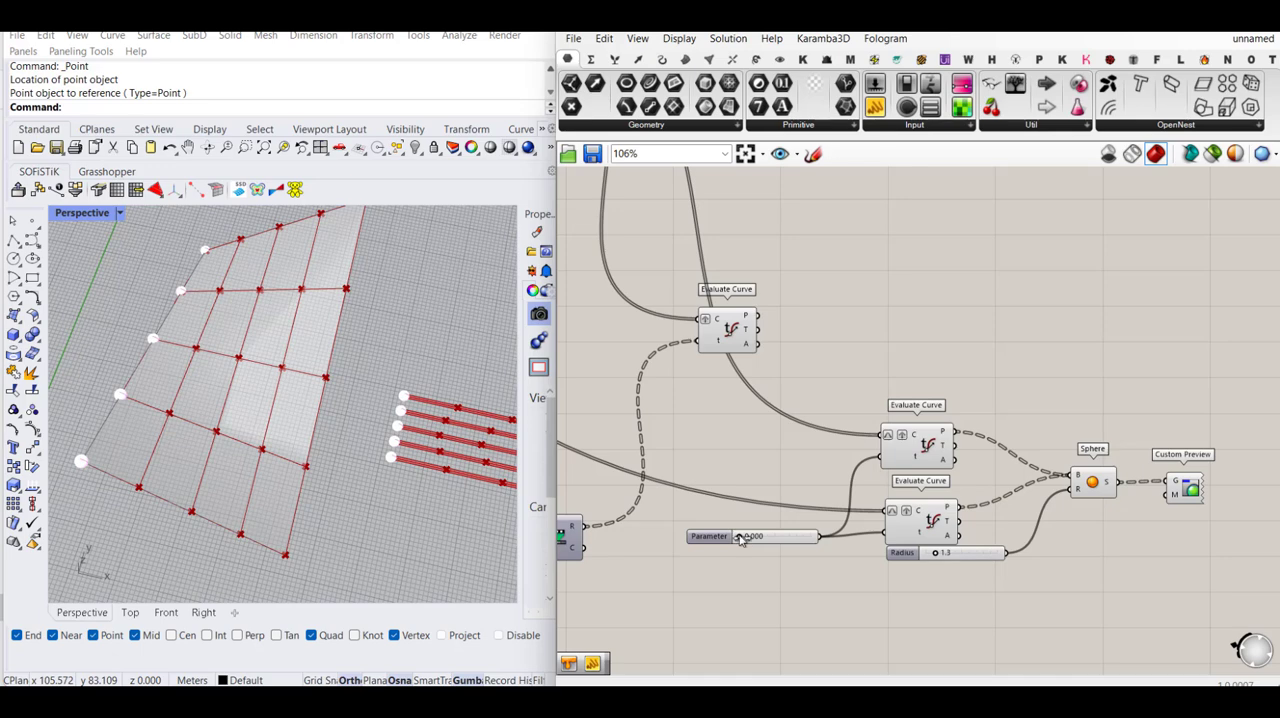
pyautogui.scroll(-3, 269, 480)
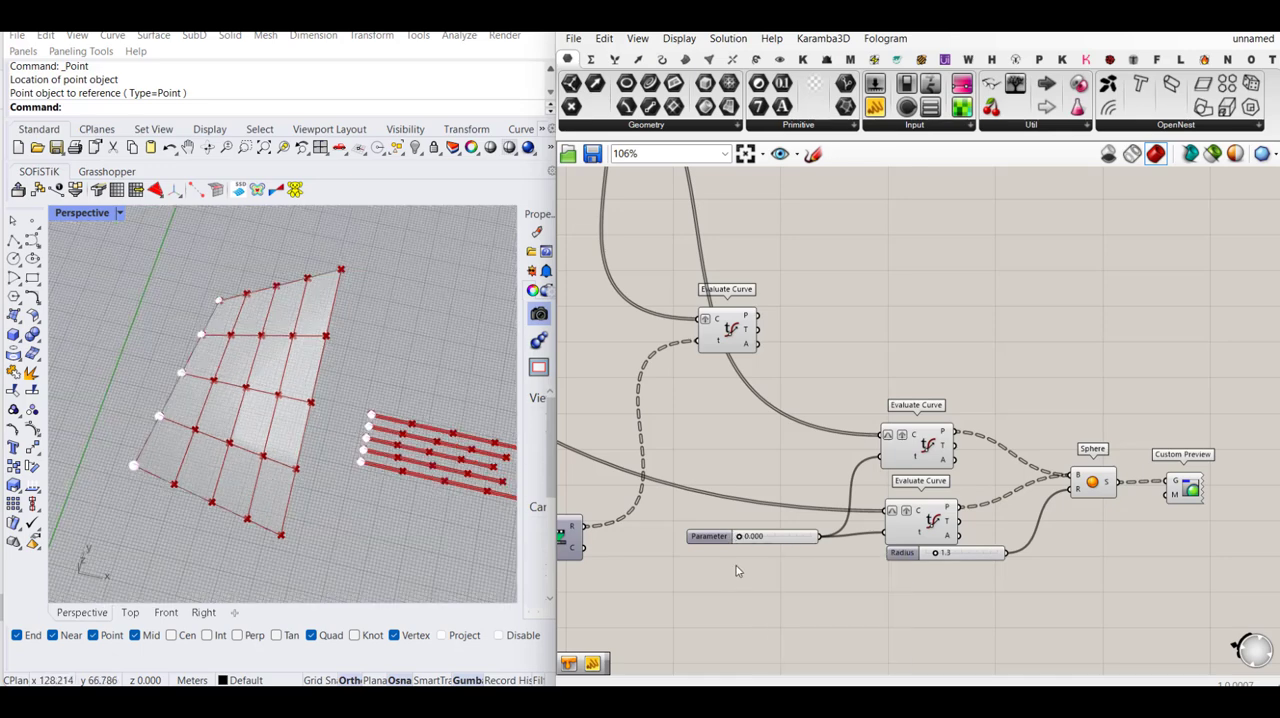
pyautogui.moveTo(740, 538); pyautogui.dragTo(792, 538)
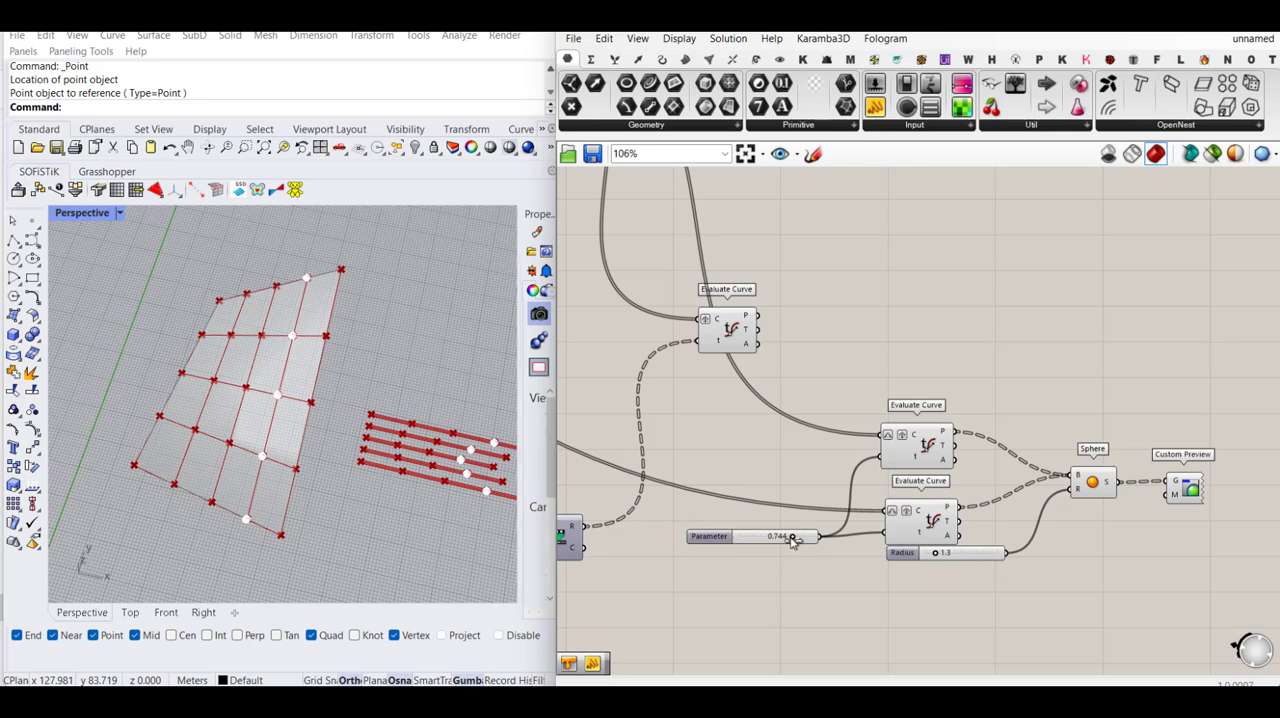
pyautogui.moveTo(792, 540); pyautogui.dragTo(762, 538)
# - Group the two Evaluate Curve copies, both sliders, Sphere and Custom Preview, and move the group farther out on the canvas
pyautogui.scroll(-2, 967, 500)
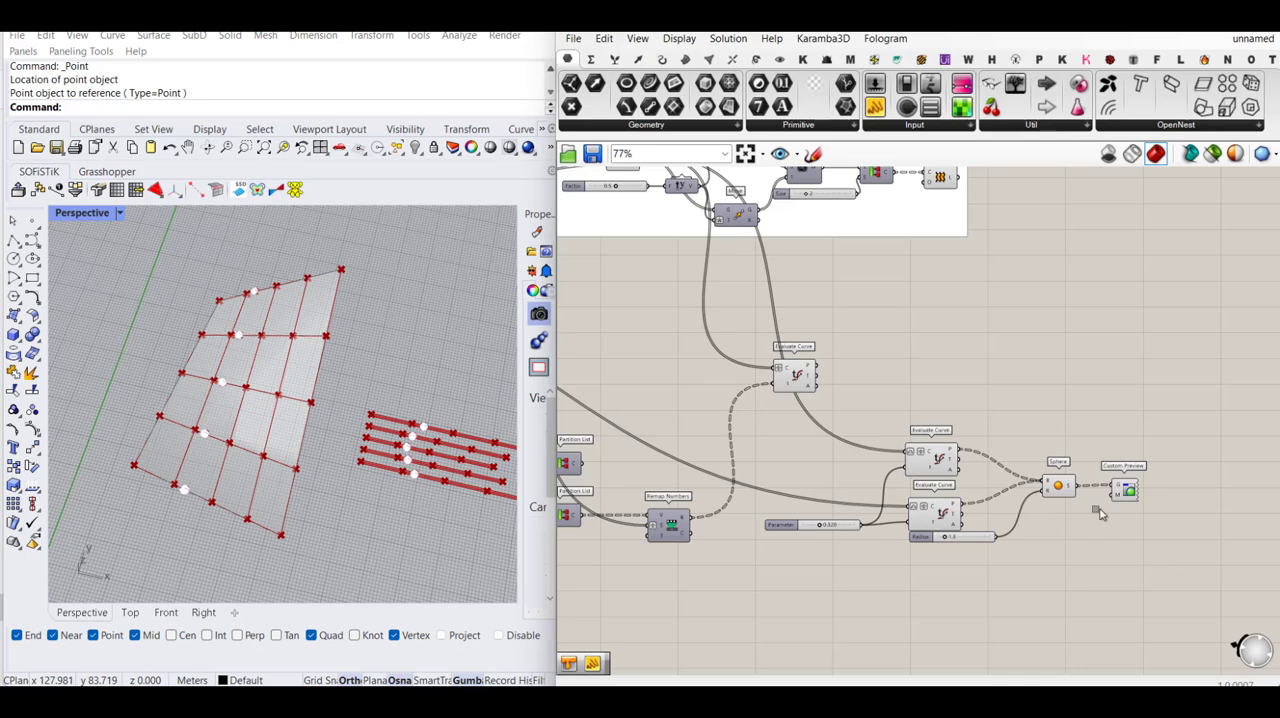
pyautogui.moveTo(1155, 560); pyautogui.dragTo(758, 433)
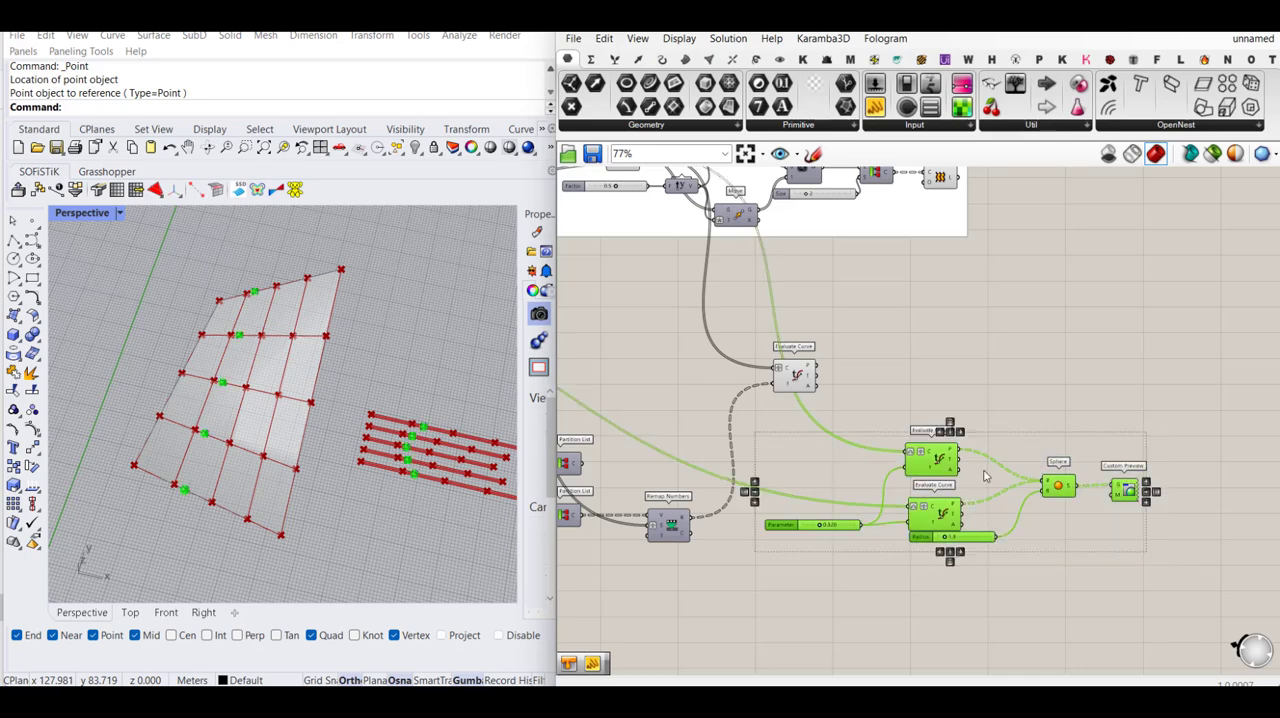
pyautogui.middleClick(982, 468)
pyautogui.click(983, 421)
pyautogui.click(1083, 400)
pyautogui.moveTo(1048, 447); pyautogui.dragTo(1198, 365)
# - Name the new group "Check system"
pyautogui.rightClick(1198, 366)
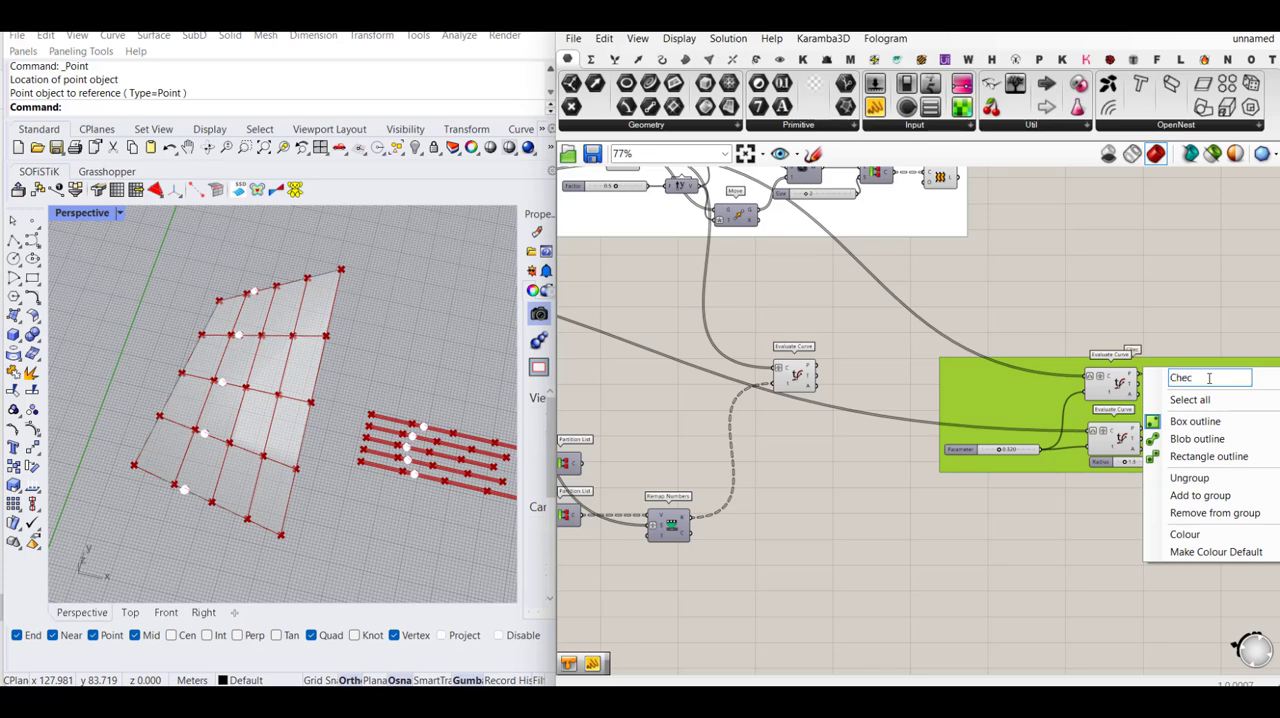
pyautogui.write('Check system')
pyautogui.click(1174, 298)
# - Change the colour of the Check system group to light blue
pyautogui.scroll(-3, 989, 347)
pyautogui.rightClick(1139, 409)
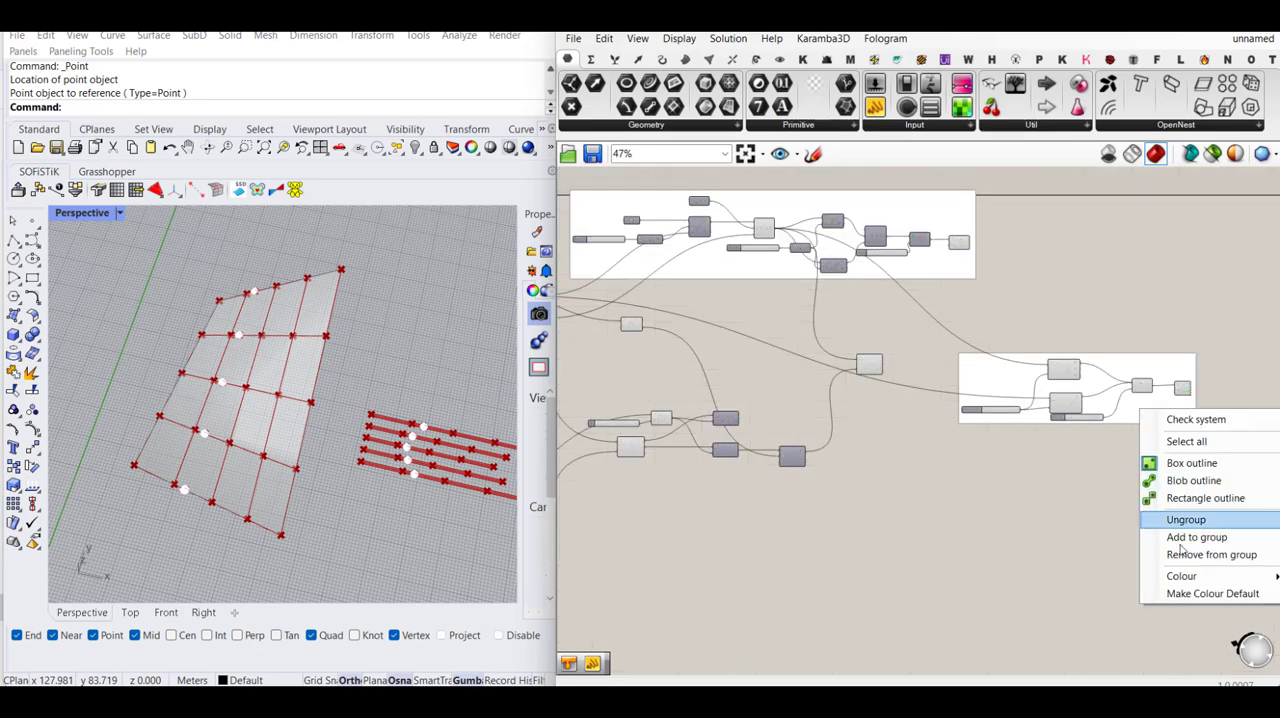
pyautogui.moveTo(1185, 578)
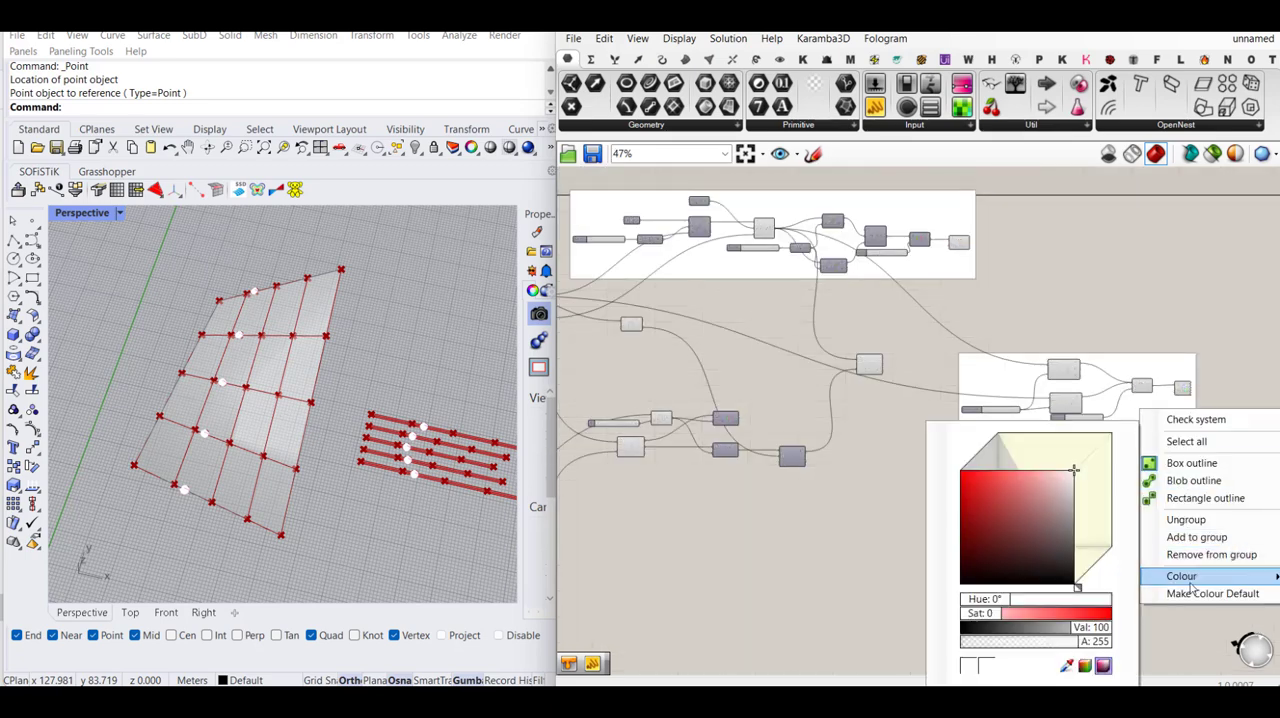
pyautogui.click(1085, 665)
pyautogui.click(1079, 502)
pyautogui.scroll(-3, 1085, 470)
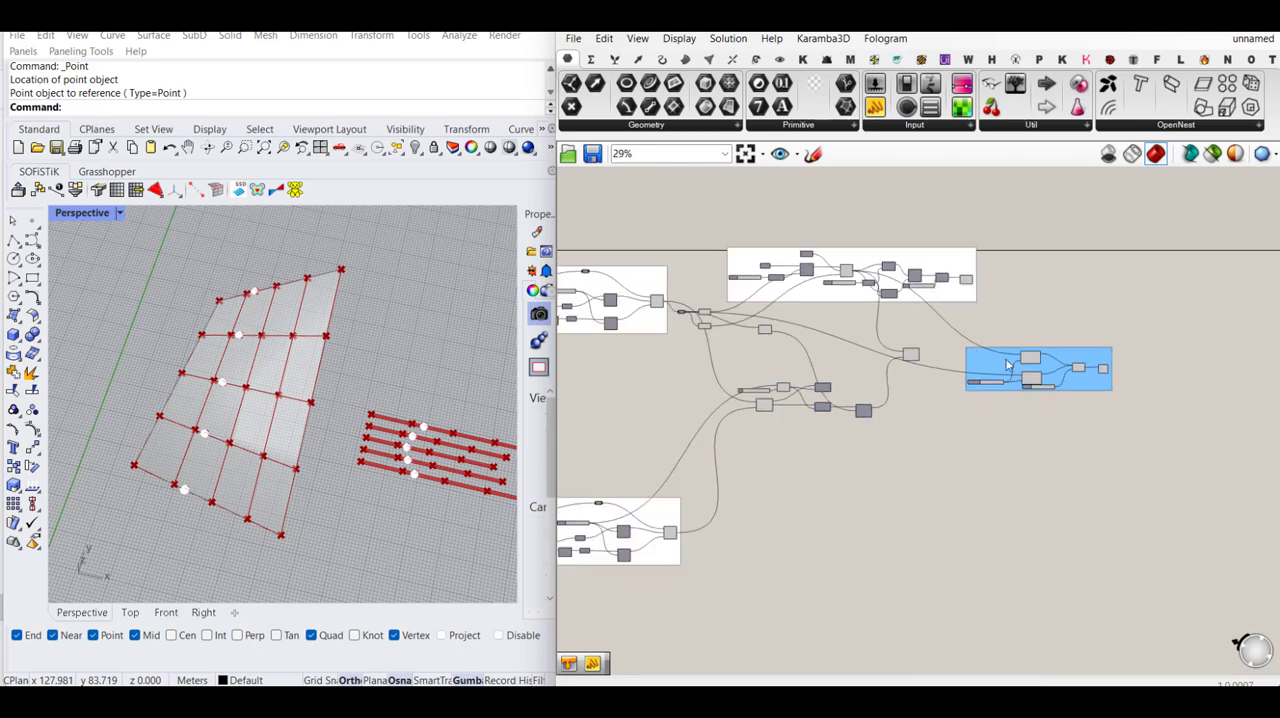
# - Move the Check system group farther away from the strip and remapping components
pyautogui.moveTo(1098, 410); pyautogui.dragTo(1179, 370)
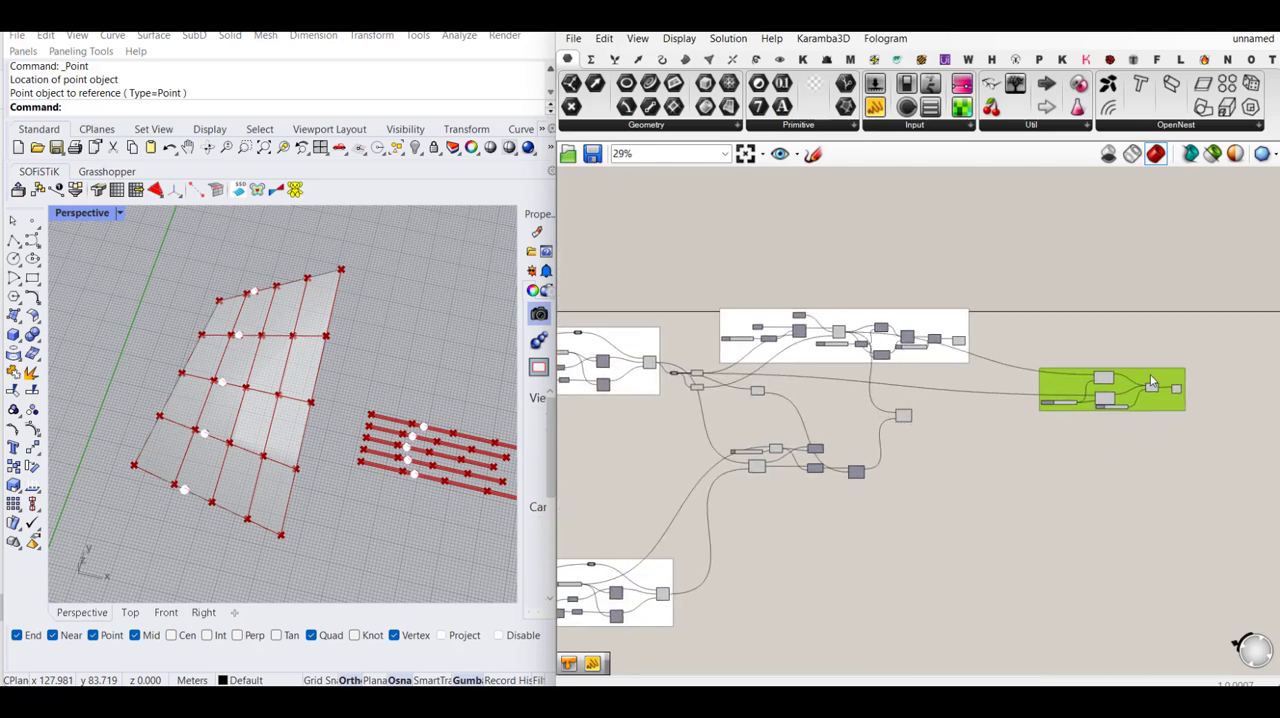
pyautogui.click(1093, 505)
pyautogui.moveTo(1050, 481); pyautogui.dragTo(1068, 440, button='right')
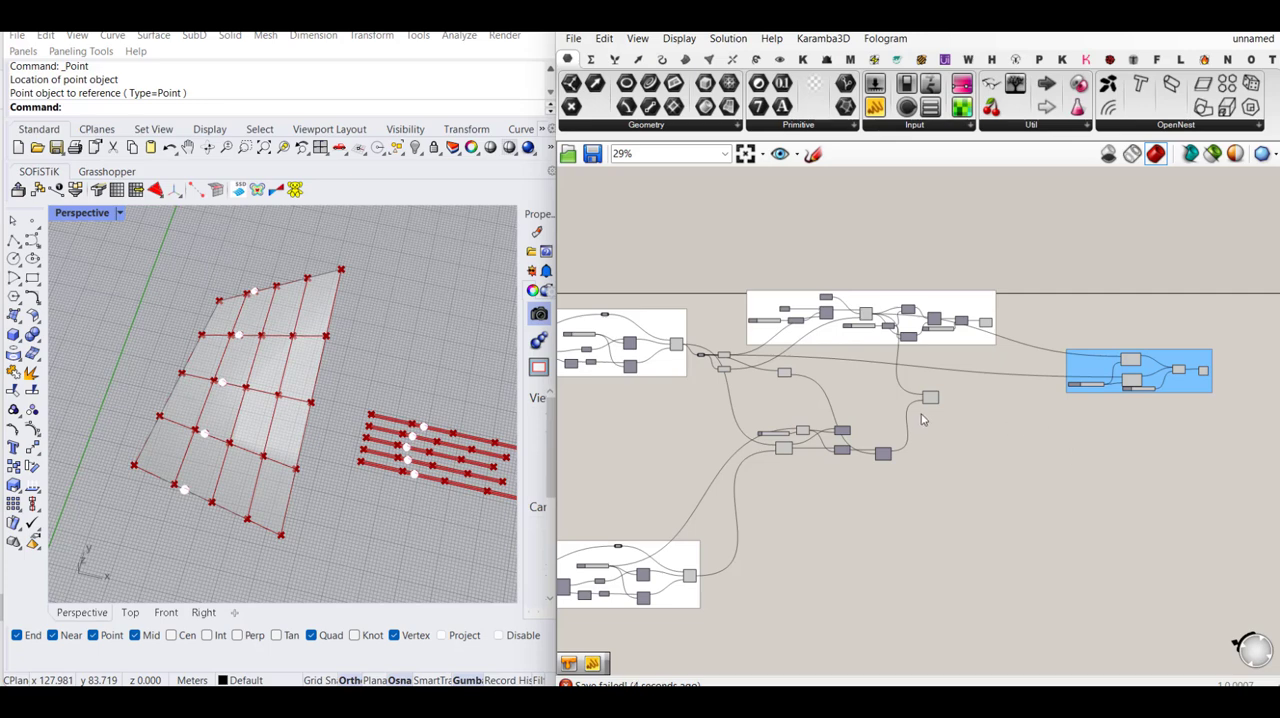
# - Turn off the preview of all components in the Check system group
pyautogui.moveTo(1231, 326); pyautogui.dragTo(1062, 438)
pyautogui.middleClick(1080, 434)
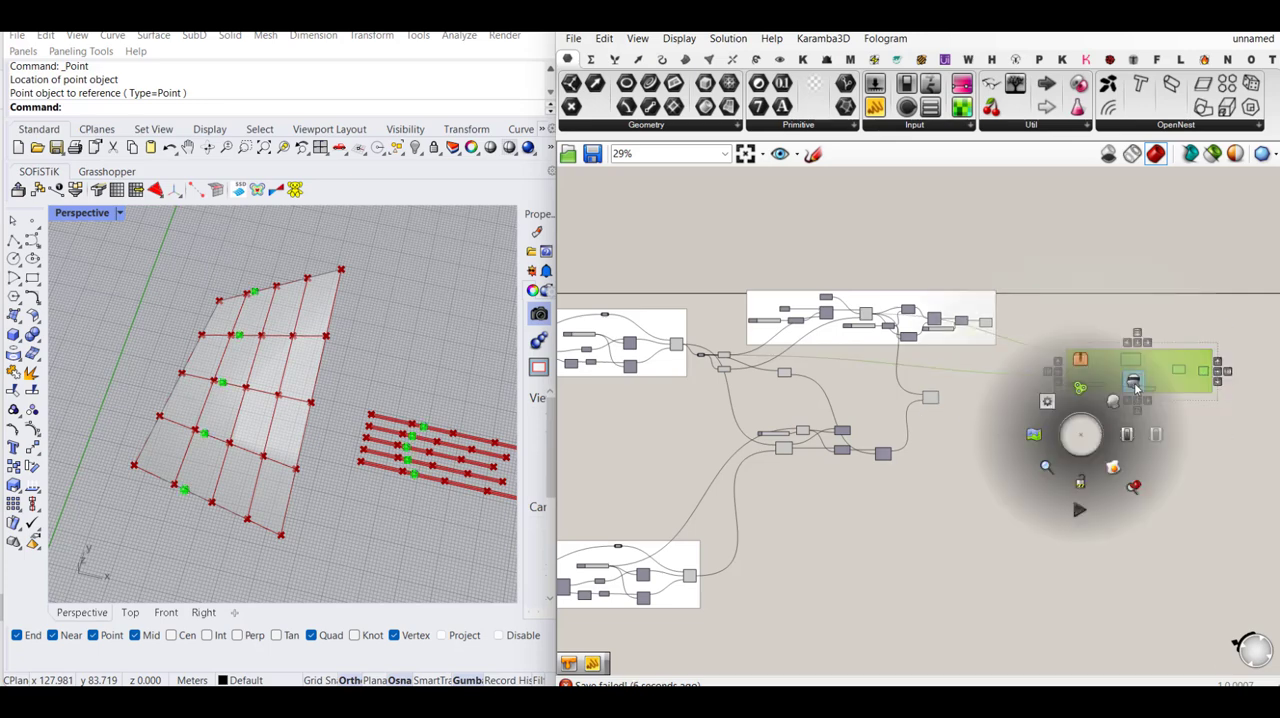
pyautogui.click(1133, 383)
pyautogui.click(1154, 482)
pyautogui.moveTo(1094, 438); pyautogui.dragTo(1048, 472, button='right')
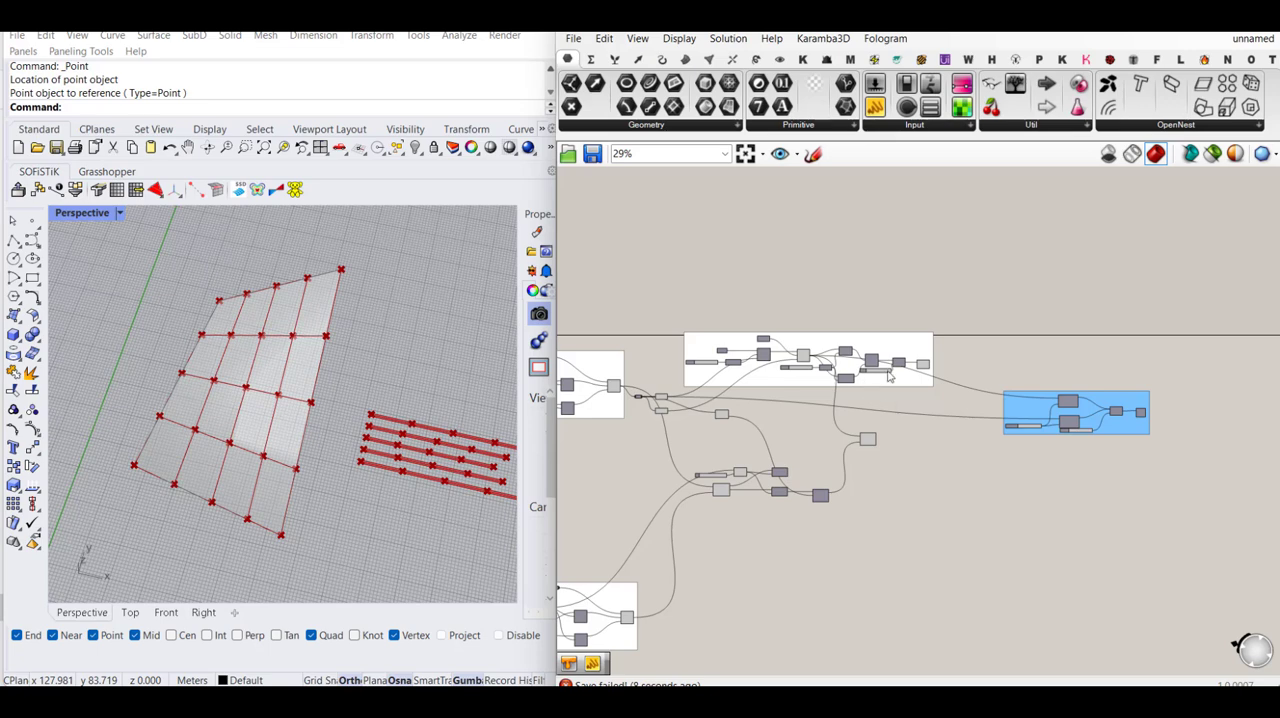
# - Select the Evaluate Curve component below the Flat U strips group and examine its points along the flat strips
pyautogui.scroll(3, 887, 373)
pyautogui.scroll(4, 950, 355)
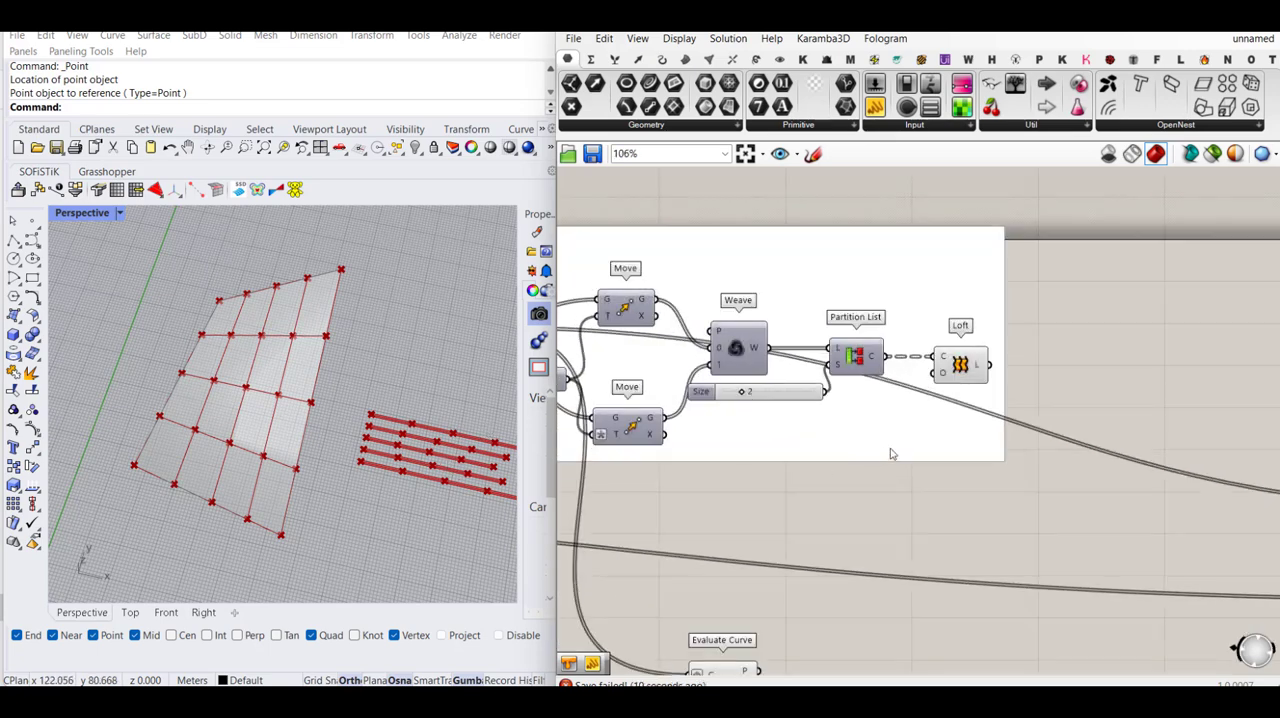
pyautogui.scroll(-2, 893, 447)
pyautogui.click(769, 621)
pyautogui.scroll(5, 479, 447)
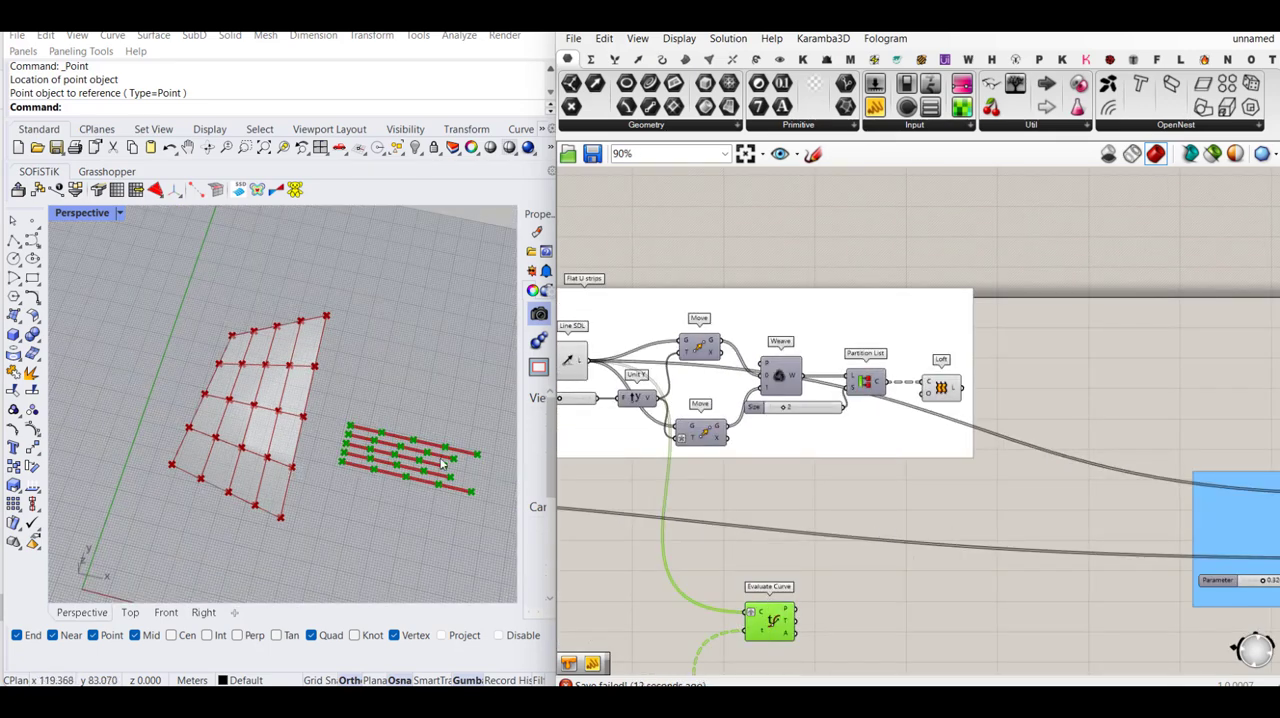
pyautogui.scroll(-2, 268, 400)
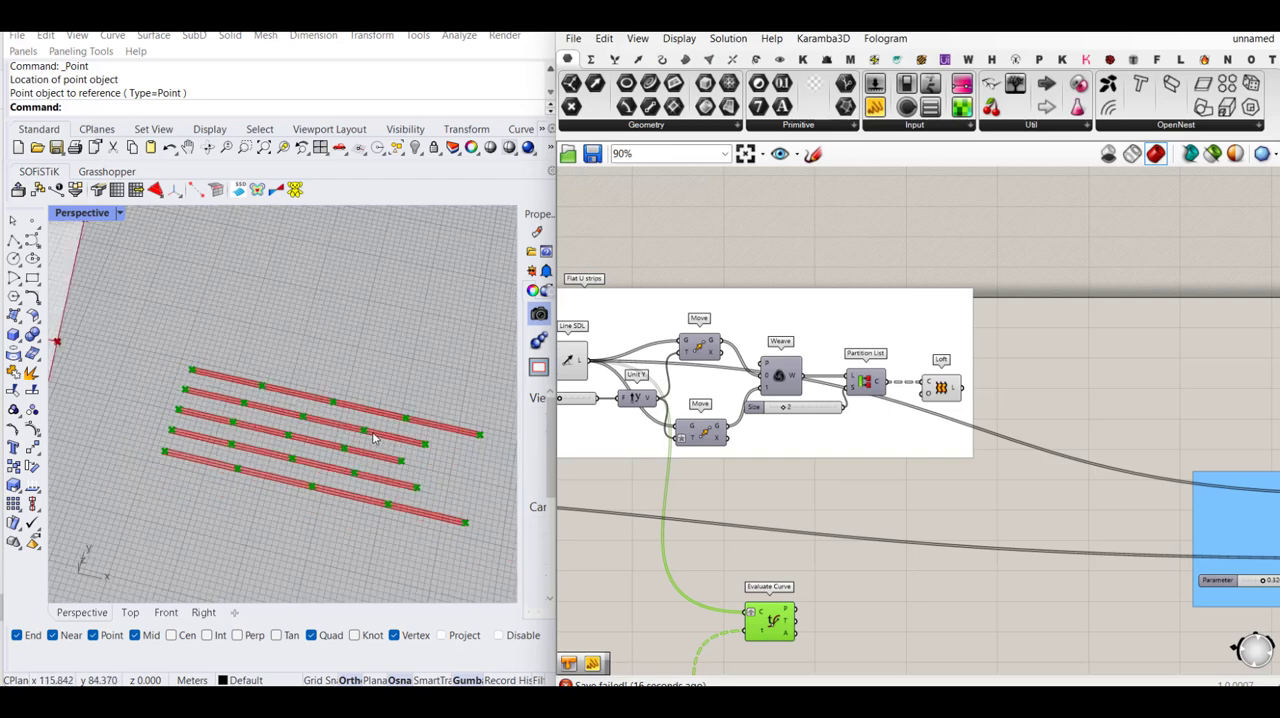
pyautogui.scroll(3, 1010, 480)
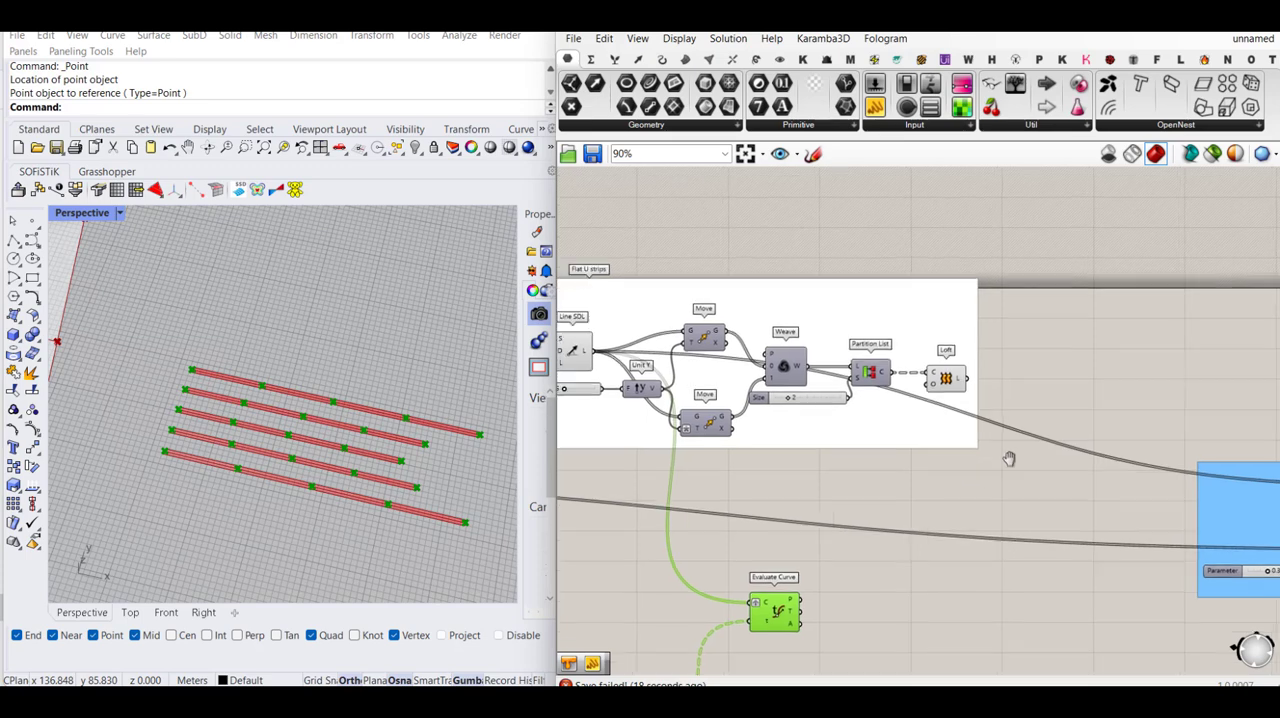
# - Add a Circle component beside Evaluate Curve and feed the evaluated points into its plane input
pyautogui.doubleClick(882, 579)
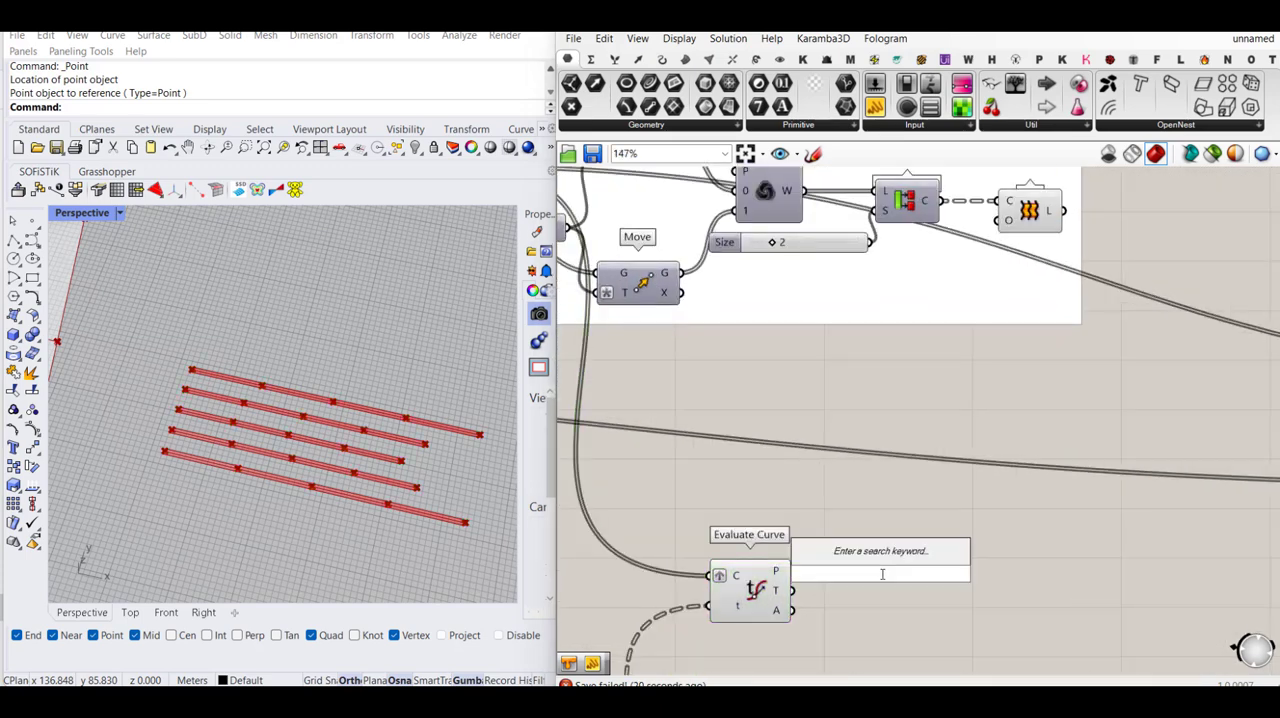
pyautogui.write('circle')
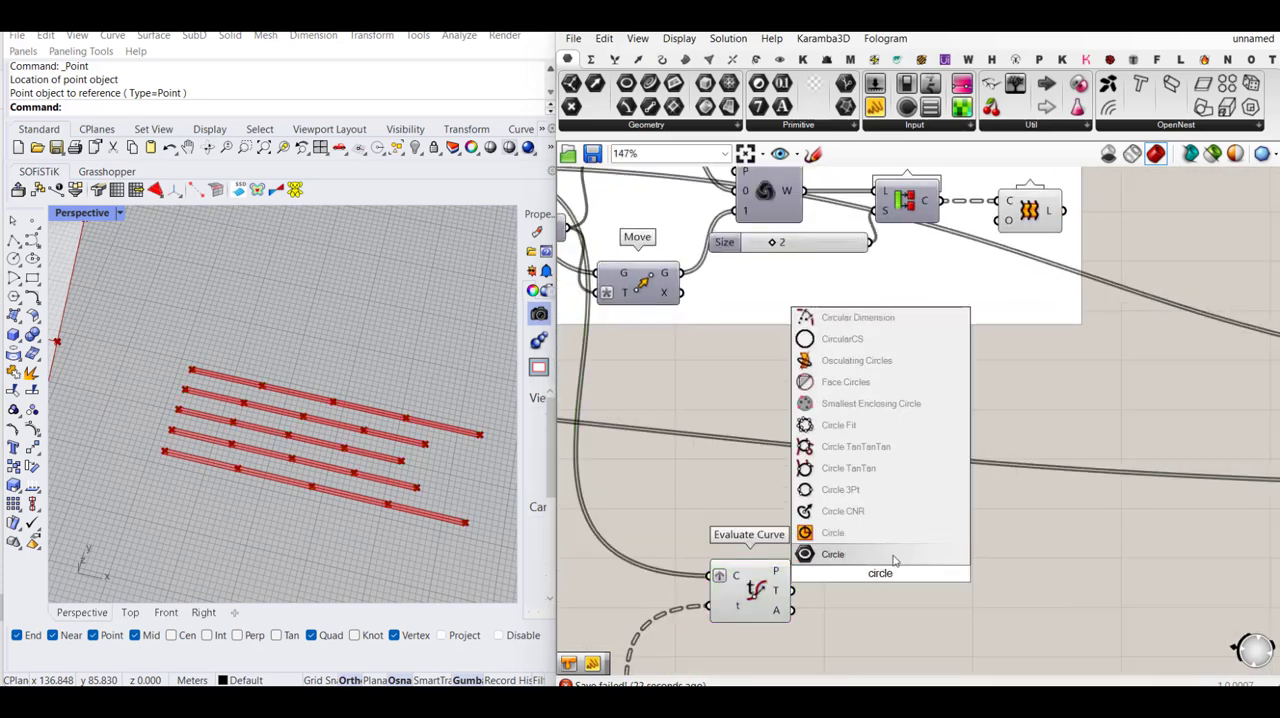
pyautogui.click(880, 533)
pyautogui.moveTo(850, 565); pyautogui.dragTo(793, 571)
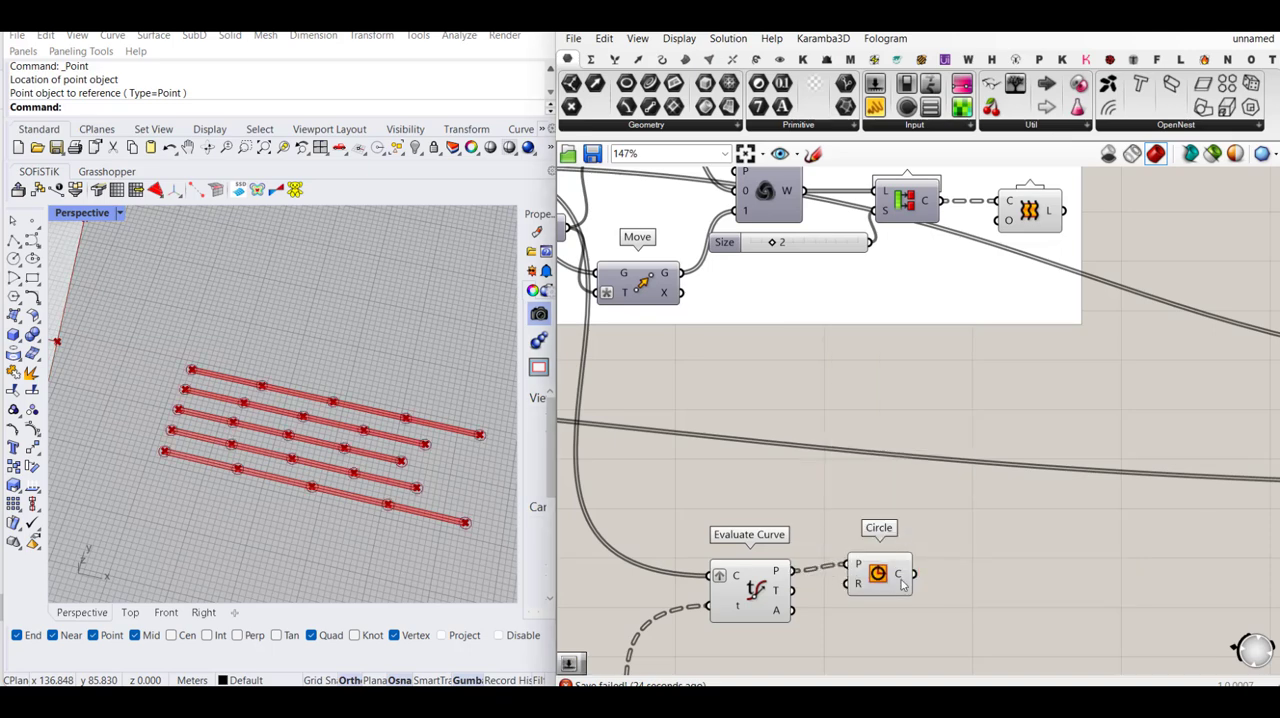
pyautogui.moveTo(903, 585); pyautogui.dragTo(1015, 592)
pyautogui.moveTo(1040, 546); pyautogui.dragTo(1090, 512, button='right')
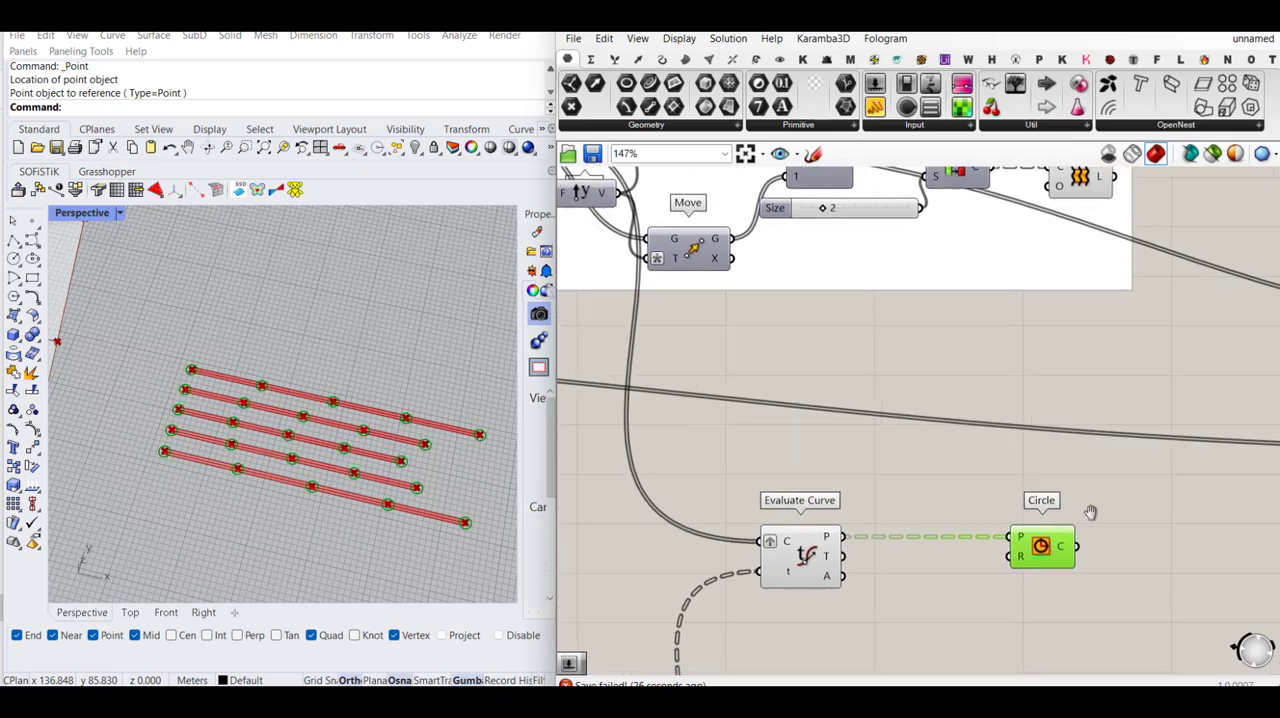
# - Add a 0.2 number slider for the Circle radius and turn off the Evaluate Curve preview
pyautogui.doubleClick(989, 575)
pyautogui.write('0.2')
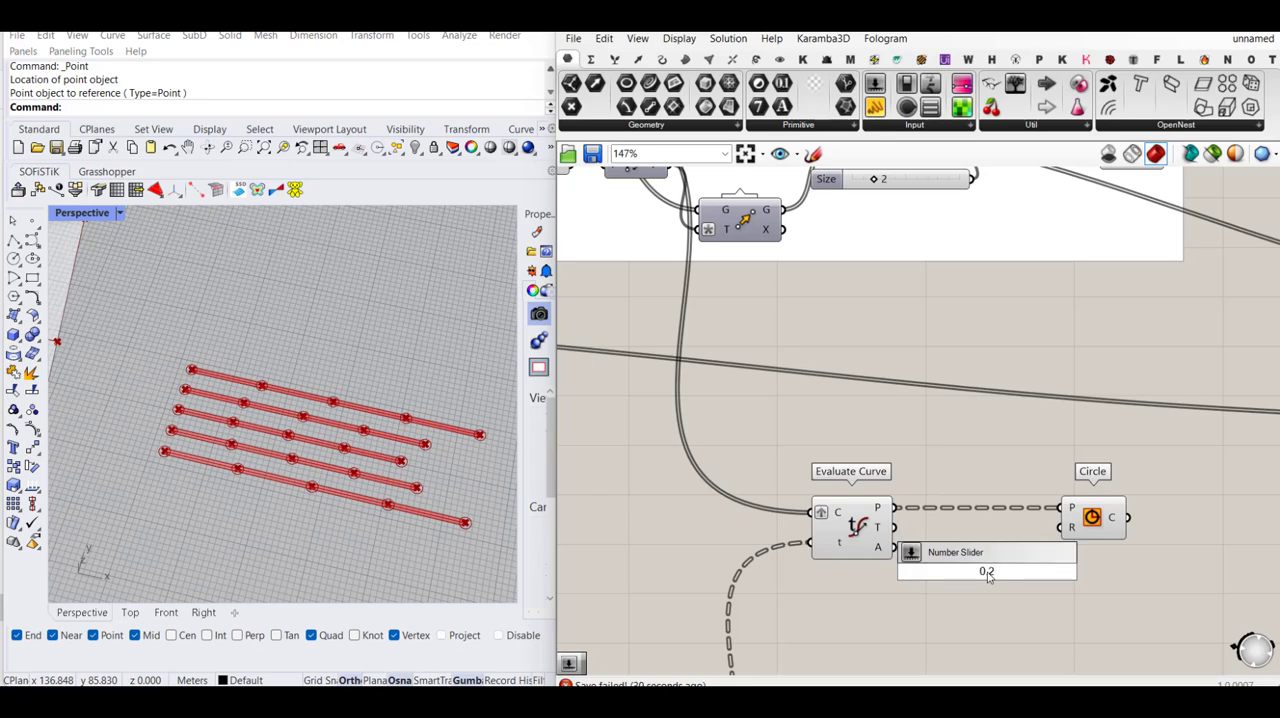
pyautogui.press('Return')
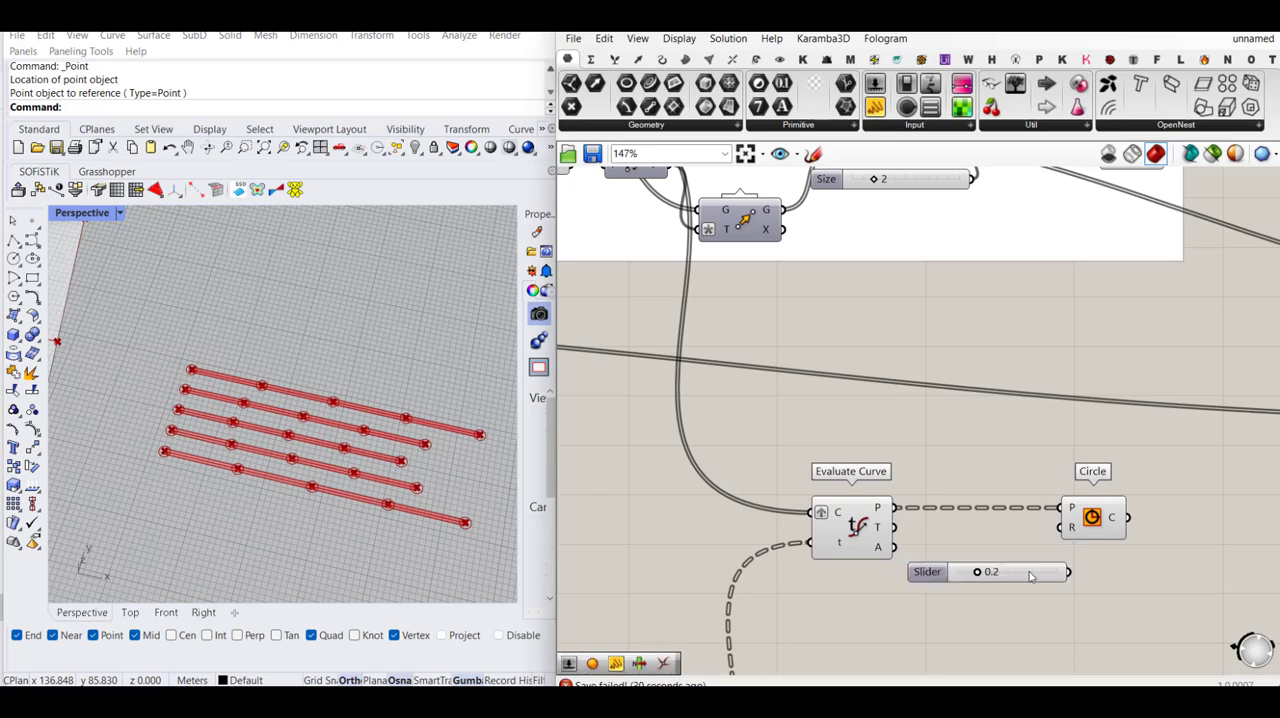
pyautogui.moveTo(1060, 527); pyautogui.dragTo(984, 572)
pyautogui.middleClick(859, 540)
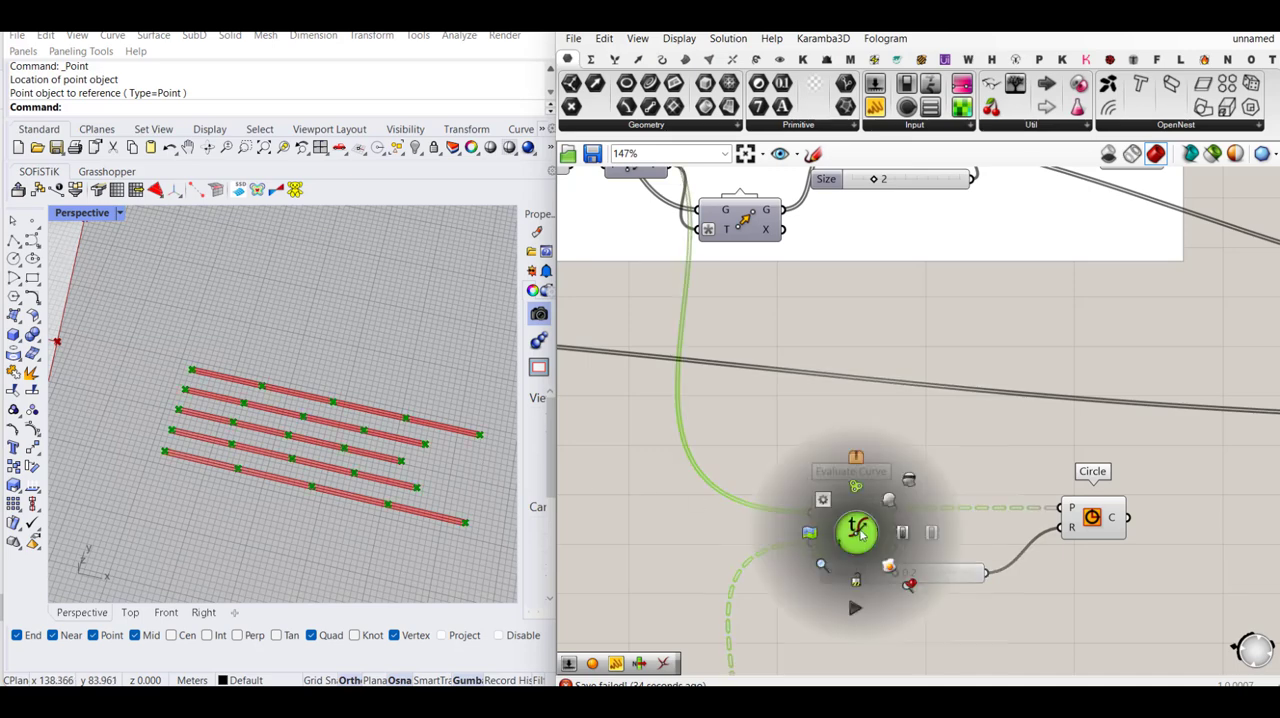
pyautogui.click(910, 478)
pyautogui.scroll(5, 387, 480)
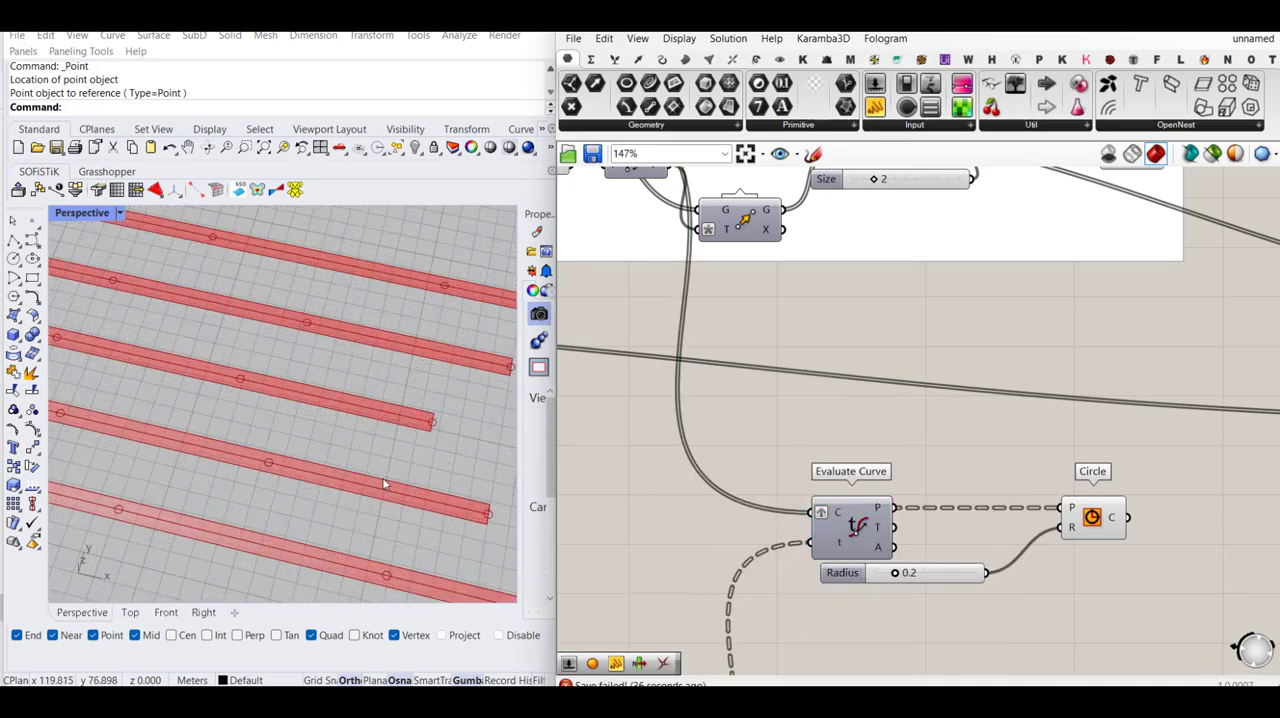
# - Set the circle radius to 0.3 and check the circles against the flat strips' width and ends
pyautogui.moveTo(897, 578); pyautogui.dragTo(906, 578)
pyautogui.scroll(-3, 325, 483)
pyautogui.scroll(-5, 325, 483)
pyautogui.scroll(5, 224, 466)
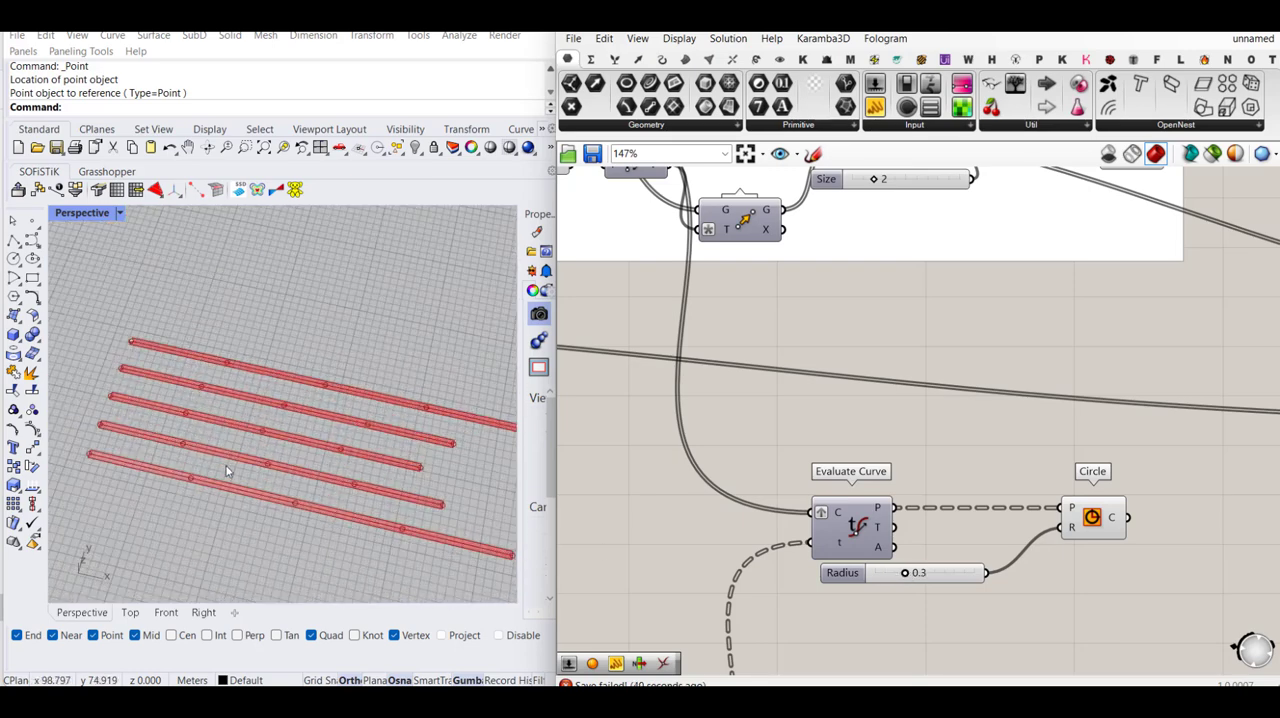
pyautogui.scroll(-3, 228, 430)
pyautogui.scroll(5, 314, 484)
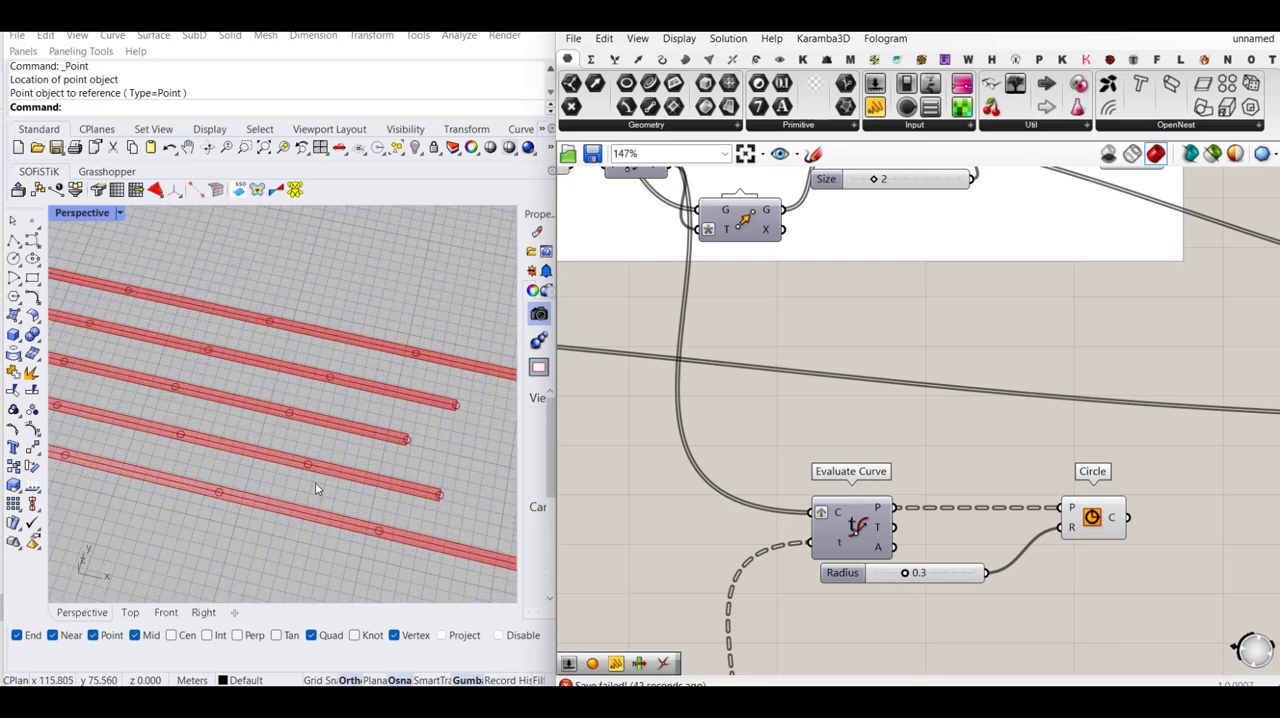
pyautogui.scroll(-3, 152, 377)
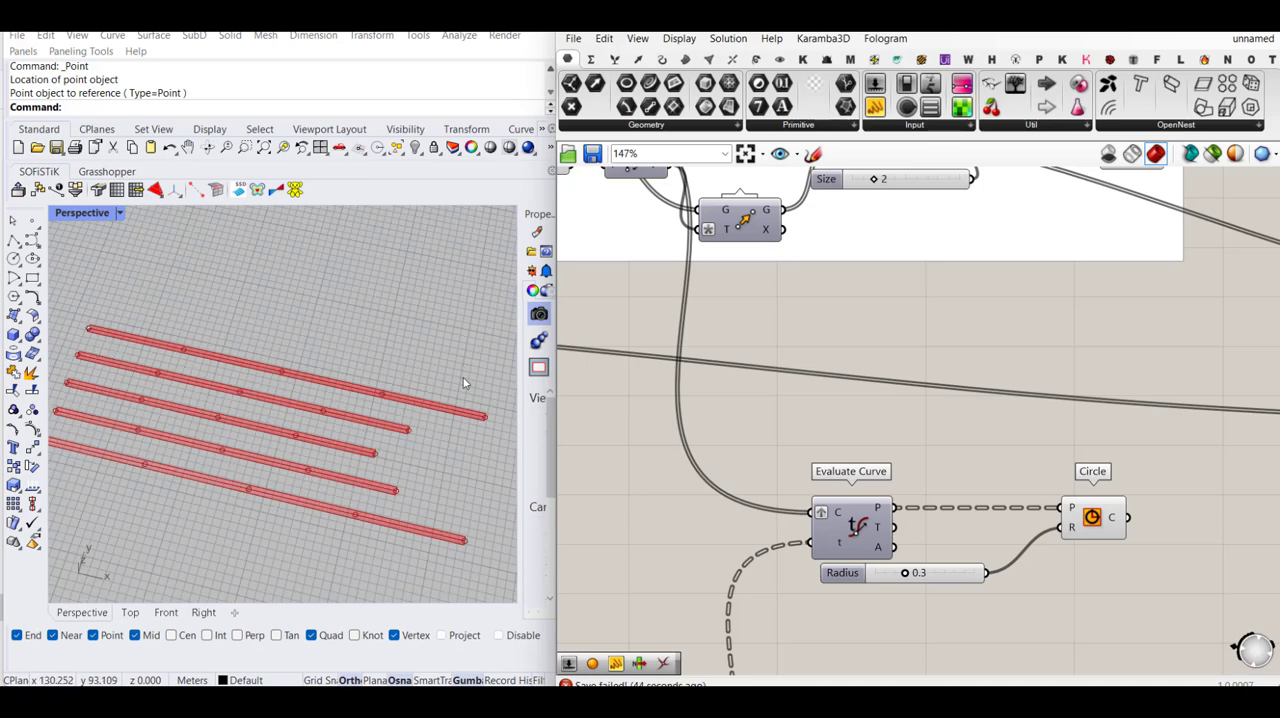
pyautogui.scroll(3, 490, 425)
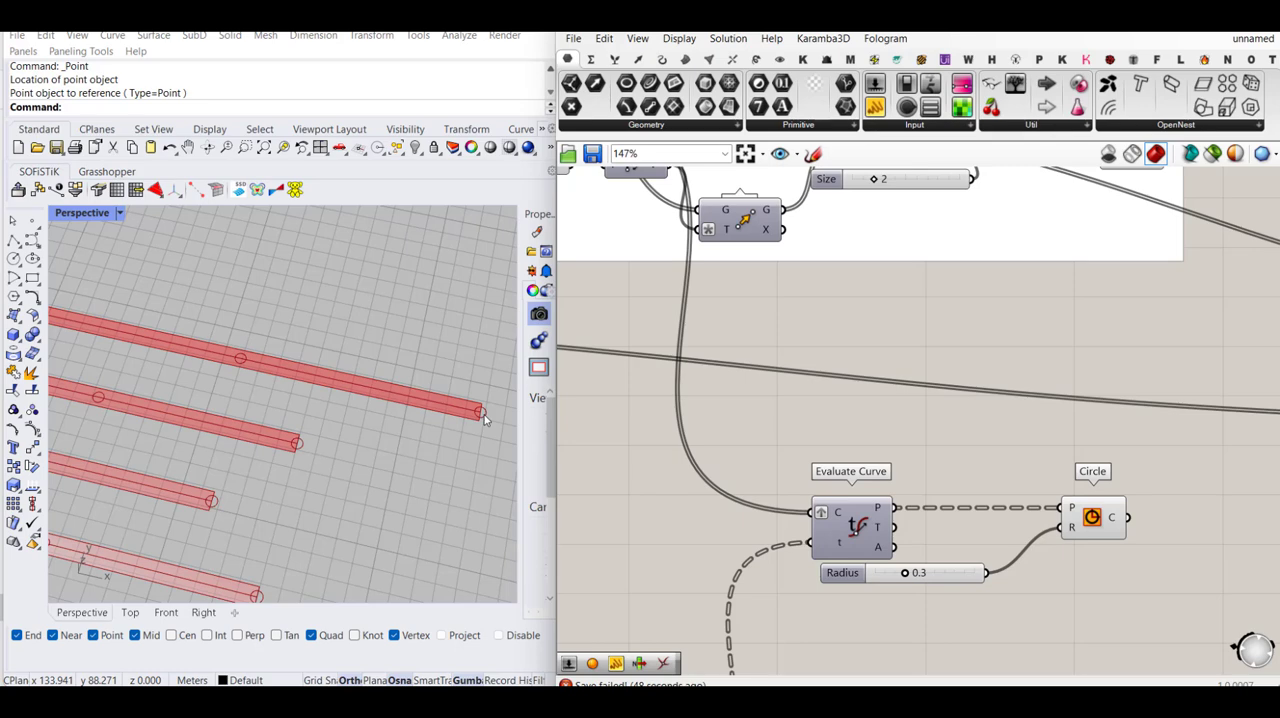
pyautogui.scroll(-3, 483, 419)
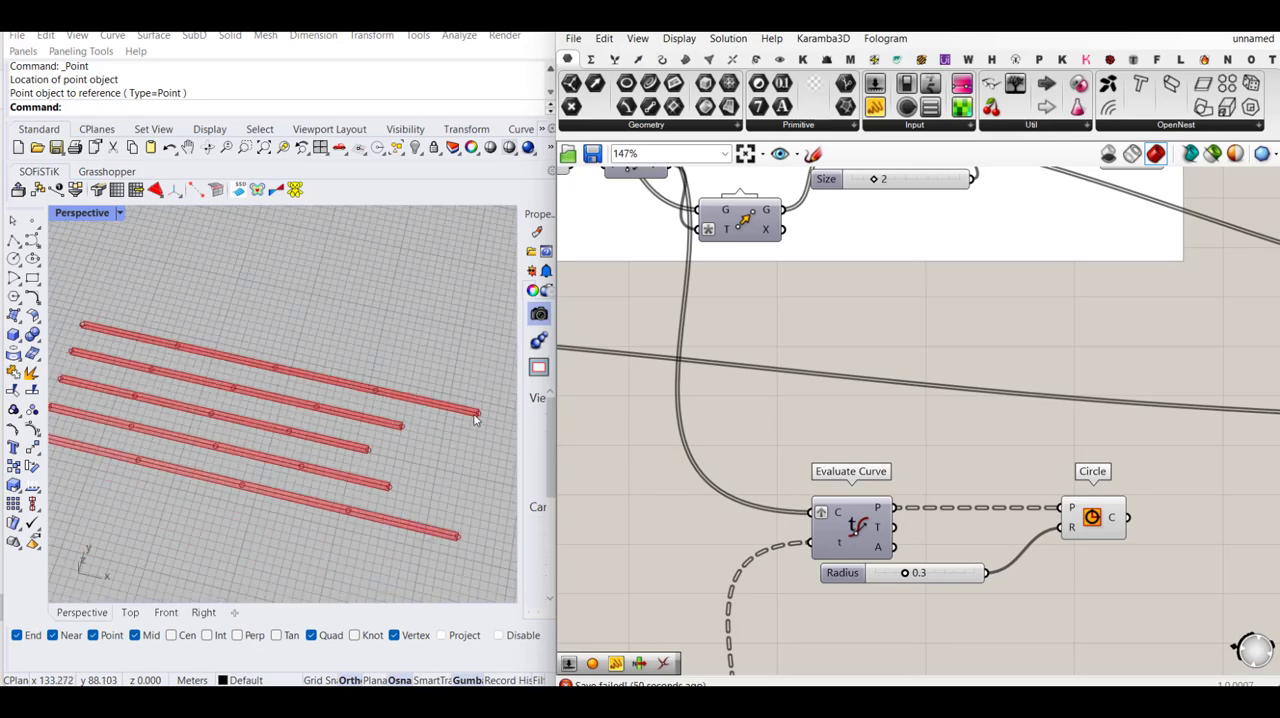
# - Add a Cull Index component after Circle and feed the circles into its list input
pyautogui.moveTo(1142, 505); pyautogui.dragTo(905, 488, button='right')
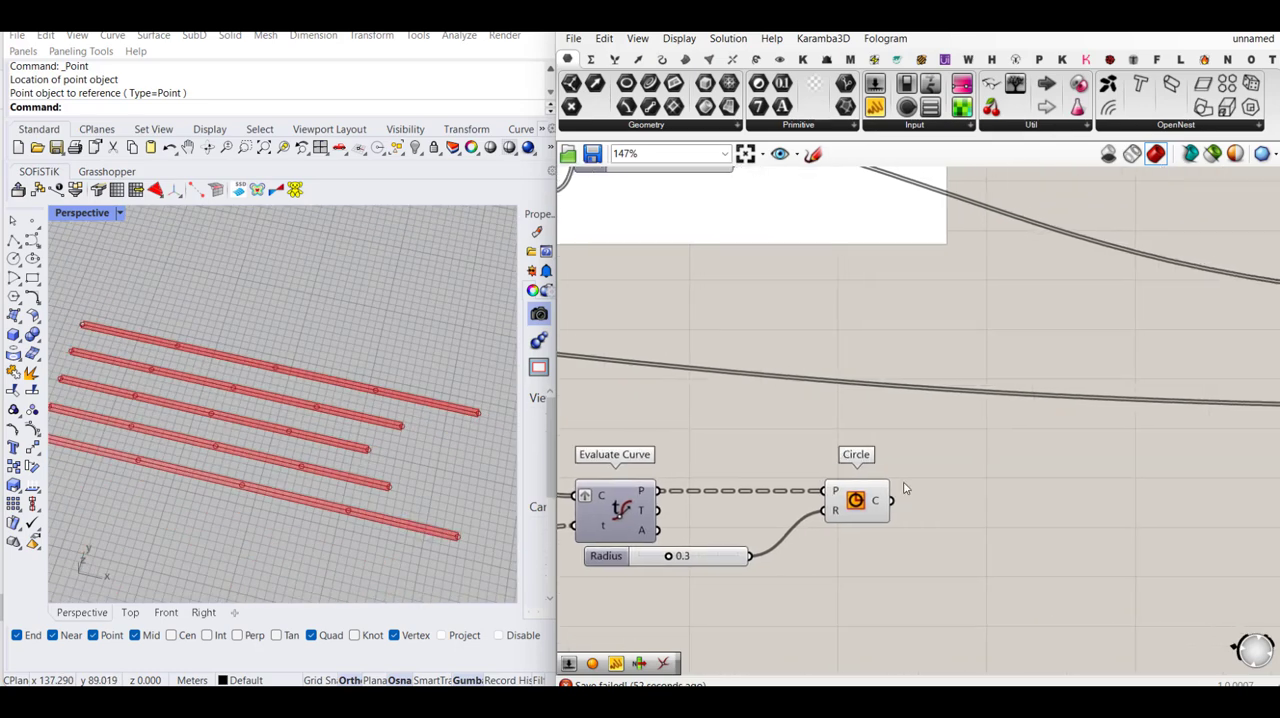
pyautogui.doubleClick(1020, 517)
pyautogui.write('Cull')
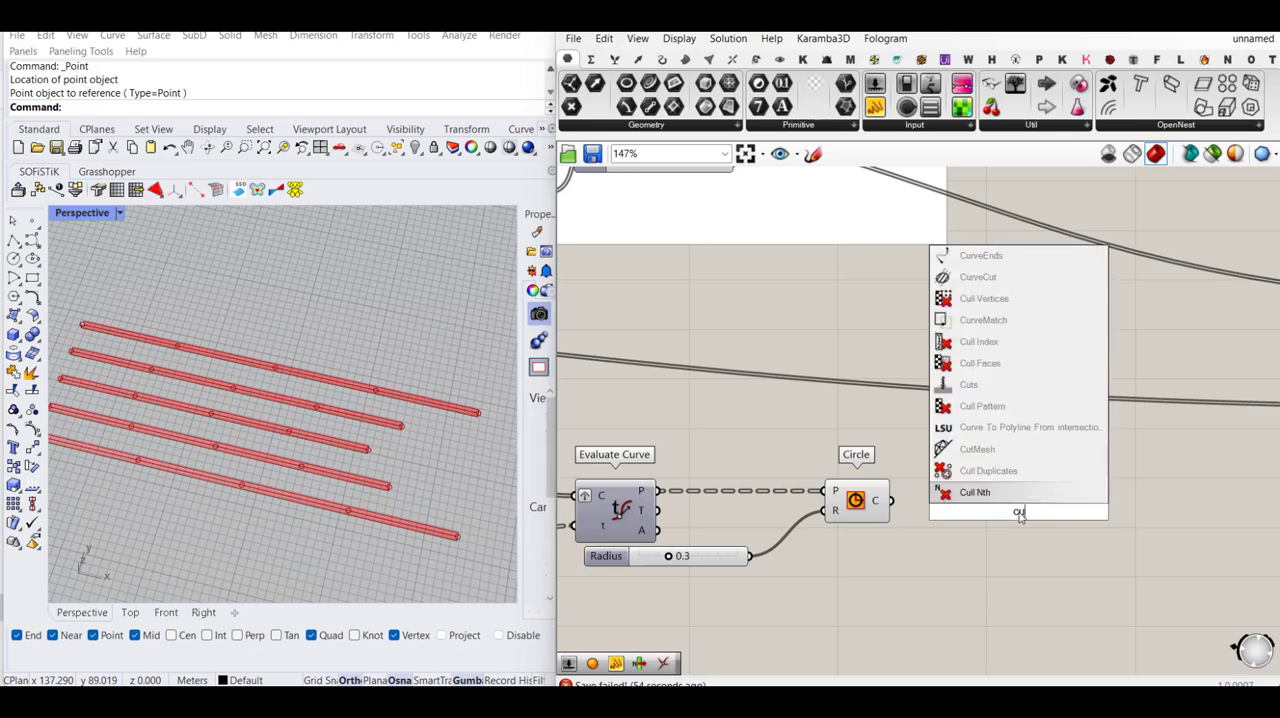
pyautogui.write(' inde')
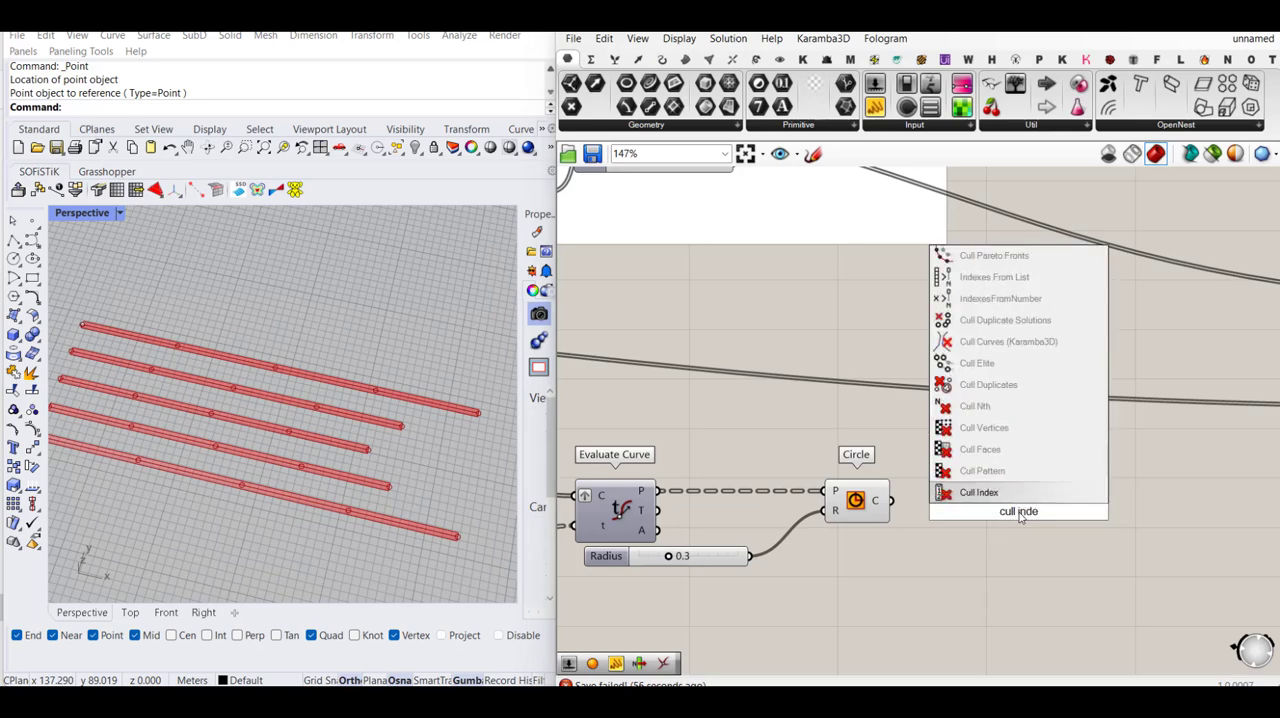
pyautogui.press('Return')
pyautogui.moveTo(891, 500); pyautogui.dragTo(1038, 522)
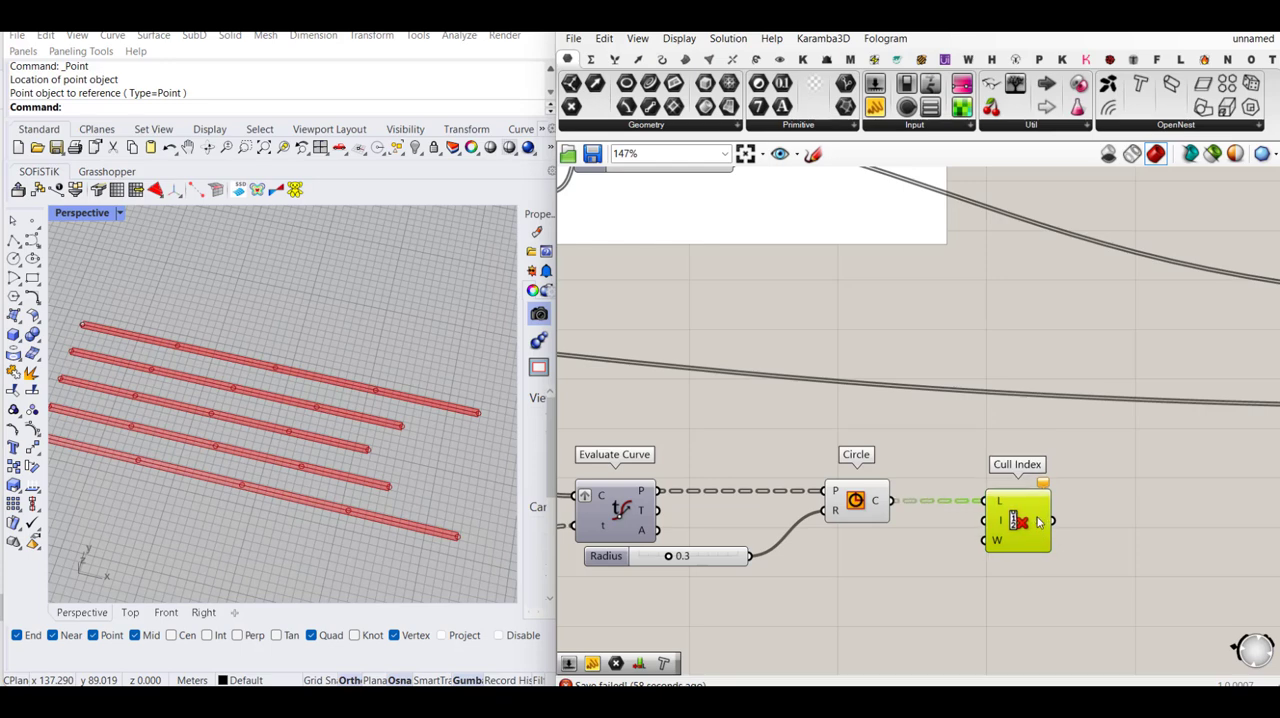
# - Add a number slider set to 0 and connect it to the Cull Index indices input
pyautogui.doubleClick(925, 547)
pyautogui.write('0')
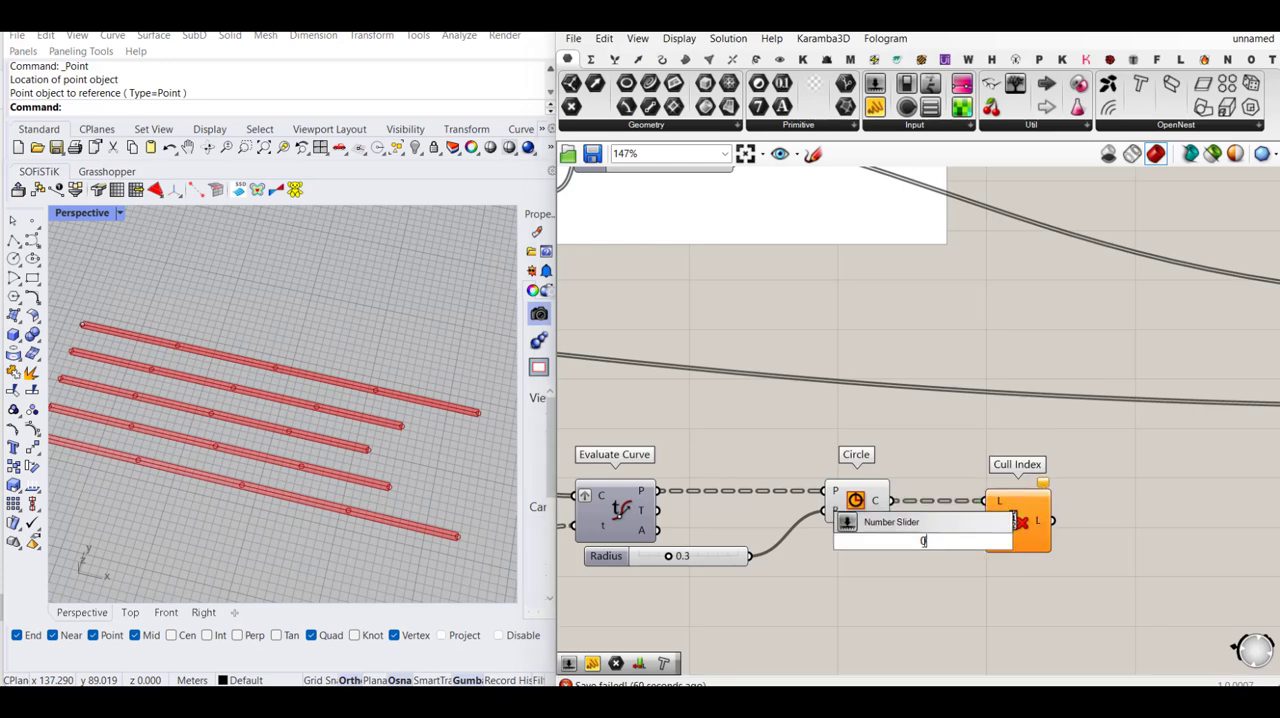
pyautogui.press('Return')
pyautogui.moveTo(953, 546); pyautogui.dragTo(890, 572)
pyautogui.moveTo(986, 522); pyautogui.dragTo(930, 566)
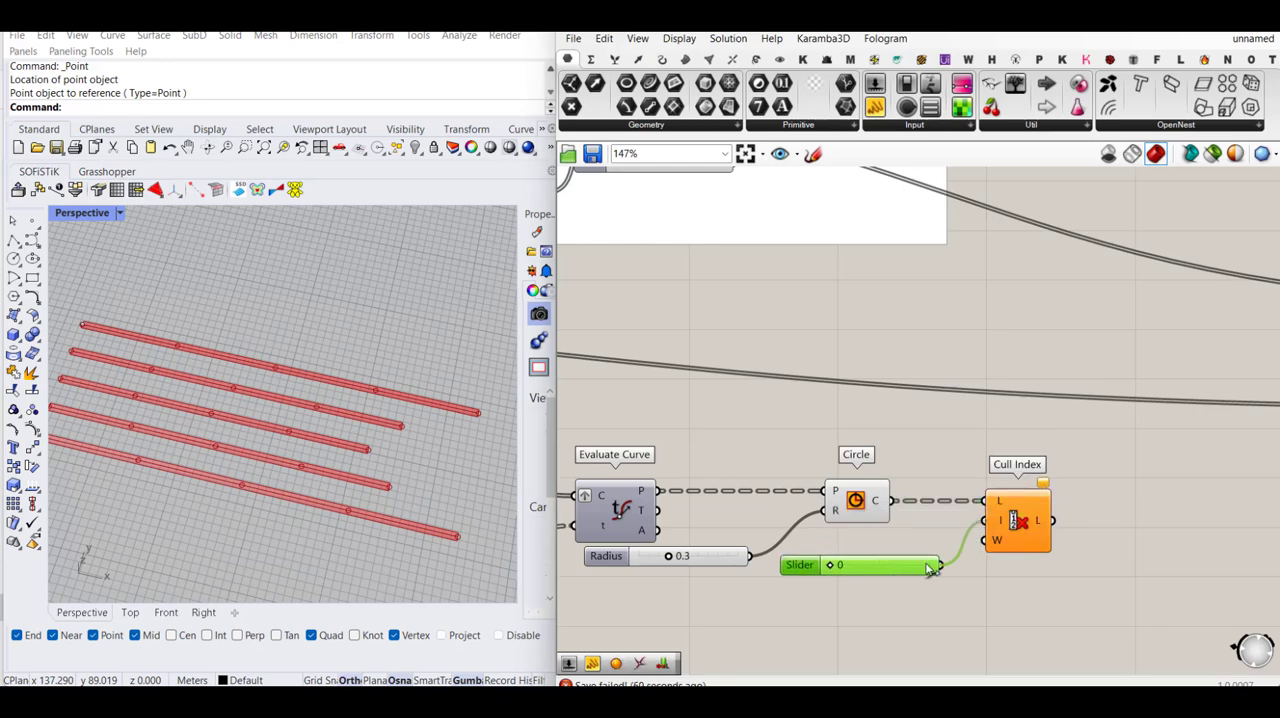
# - Duplicate Cull Index, feed the first one's output into the copy's list input and reverse that input
pyautogui.click(1035, 533)
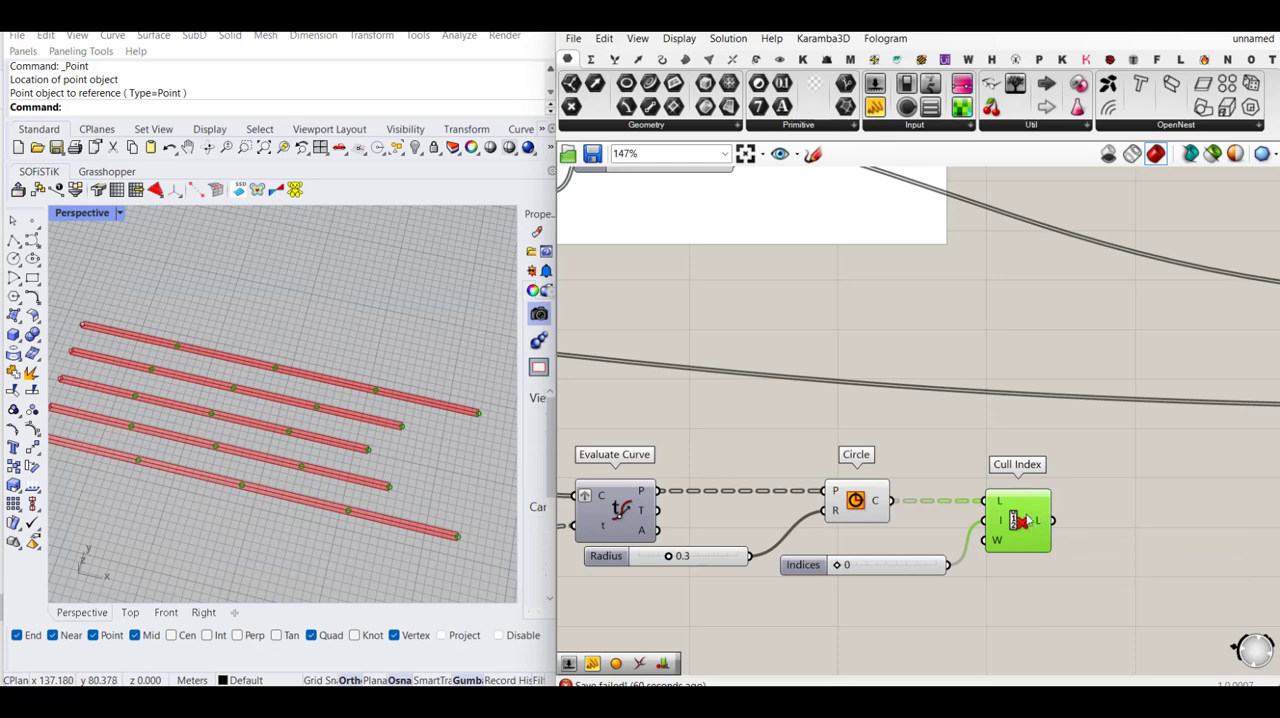
pyautogui.hotkey('ctrl', 'c')
pyautogui.hotkey('ctrl', 'v')
pyautogui.moveTo(1030, 520)
pyautogui.mouseDown()
pyautogui.moveTo(1139, 525)
pyautogui.moveTo(1052, 520)
pyautogui.mouseUp()
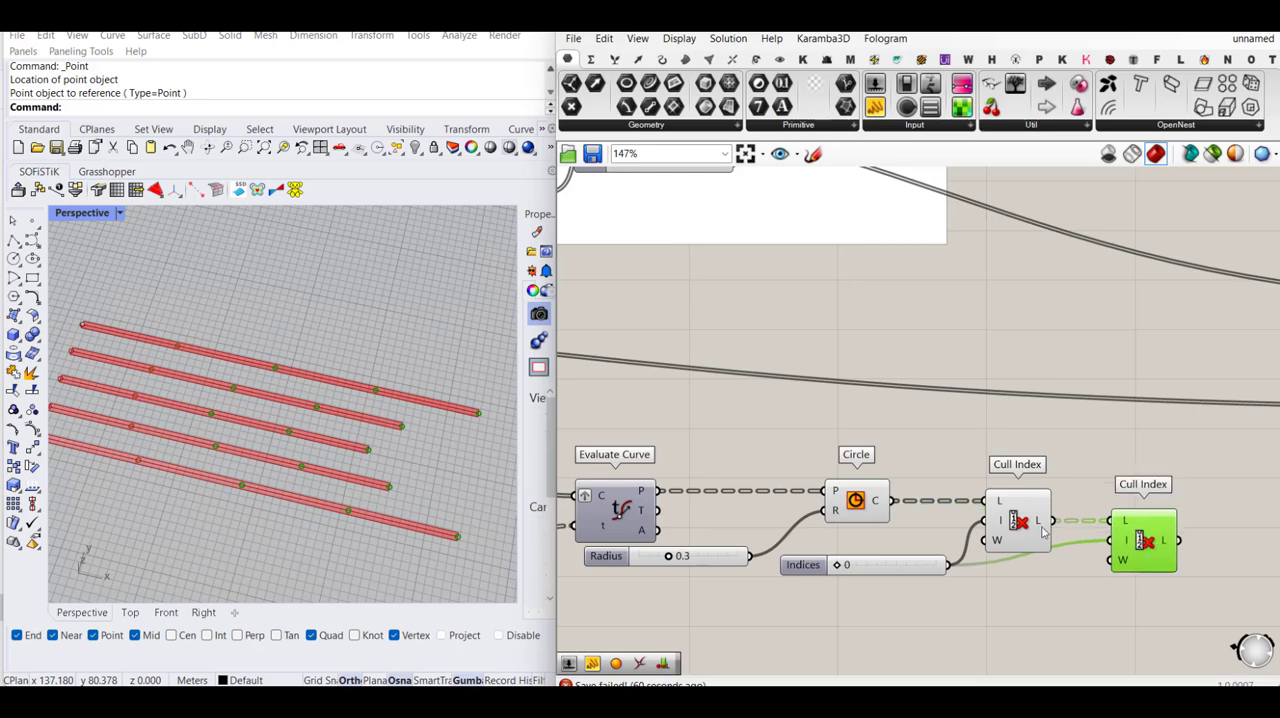
pyautogui.rightClick(1118, 520)
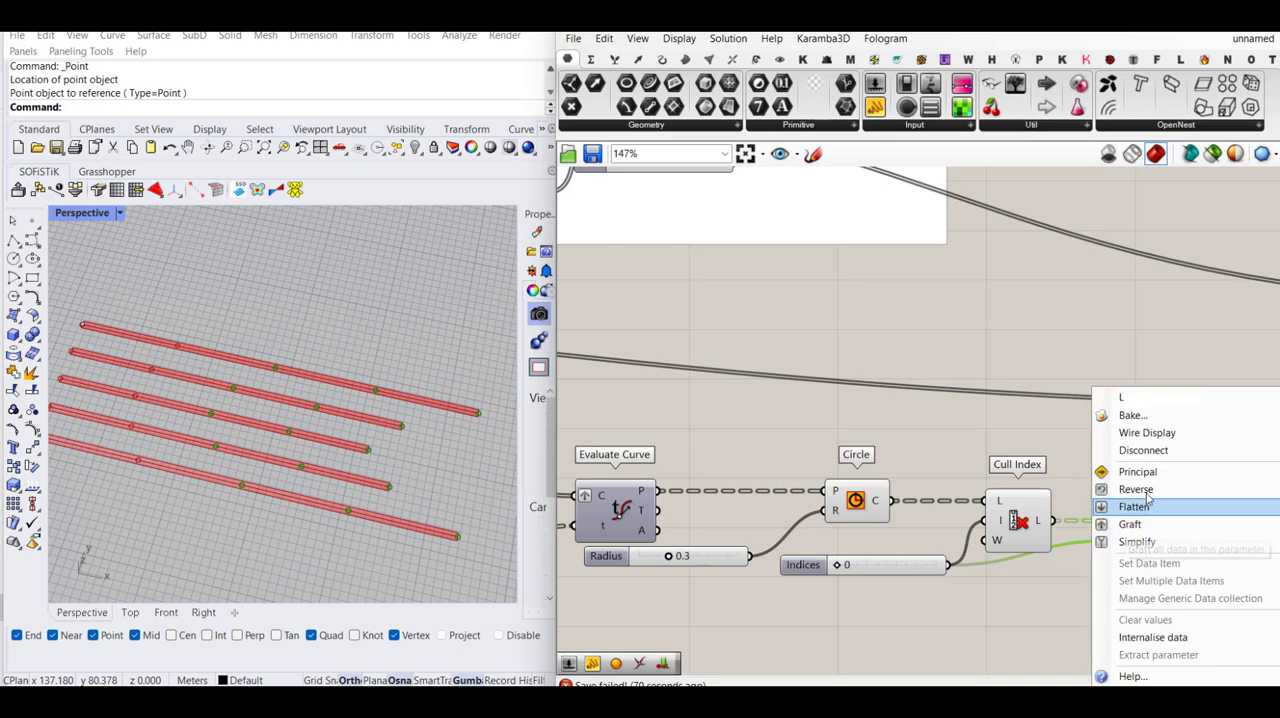
pyautogui.click(1146, 491)
pyautogui.click(1088, 449)
# - Turn off the preview of the Circle and the first Cull Index, leaving the second Cull Index previewed
pyautogui.moveTo(1034, 446); pyautogui.dragTo(830, 600)
pyautogui.middleClick(867, 583)
pyautogui.scroll(-1, 912, 549)
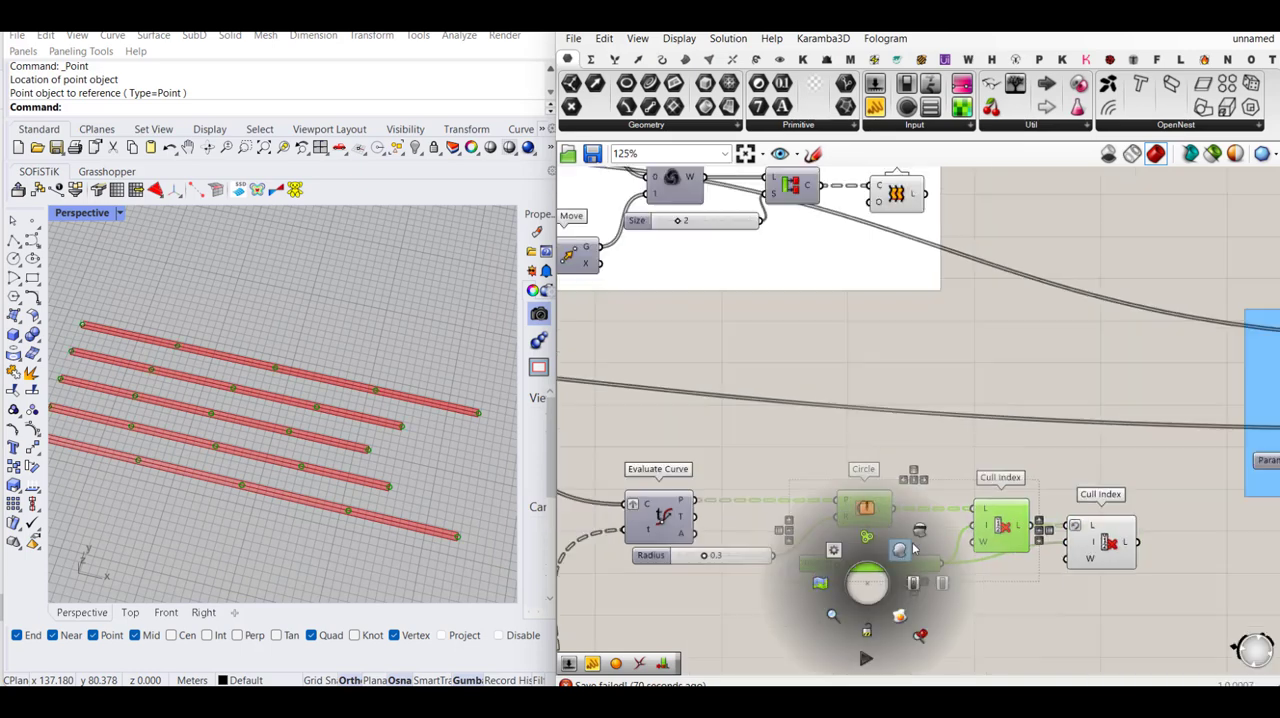
pyautogui.click(920, 532)
pyautogui.click(943, 487)
pyautogui.click(1094, 550)
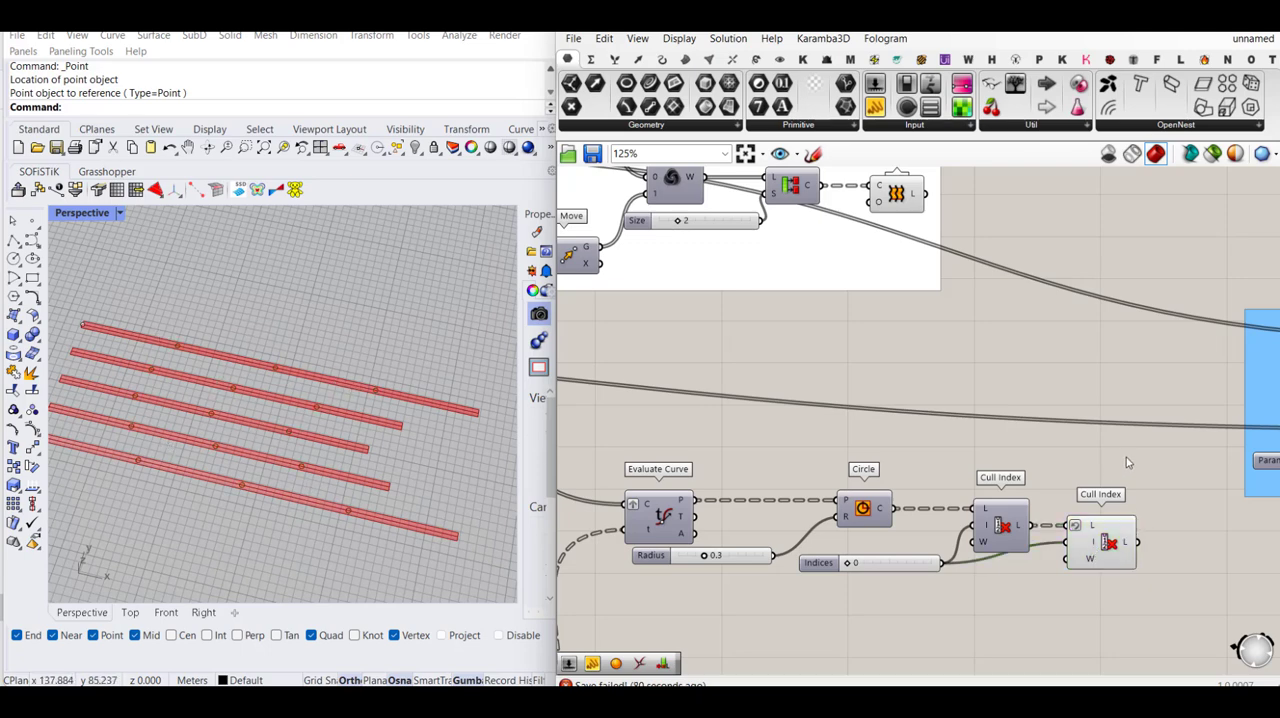
# - Move the Evaluate Curve, Circle, both Cull Index components and their sliders directly beneath the Flat U strips group
pyautogui.scroll(-2, 1126, 457)
pyautogui.moveTo(1138, 460); pyautogui.dragTo(728, 586)
pyautogui.moveTo(735, 518); pyautogui.dragTo(682, 365)
pyautogui.scroll(-3, 1000, 420)
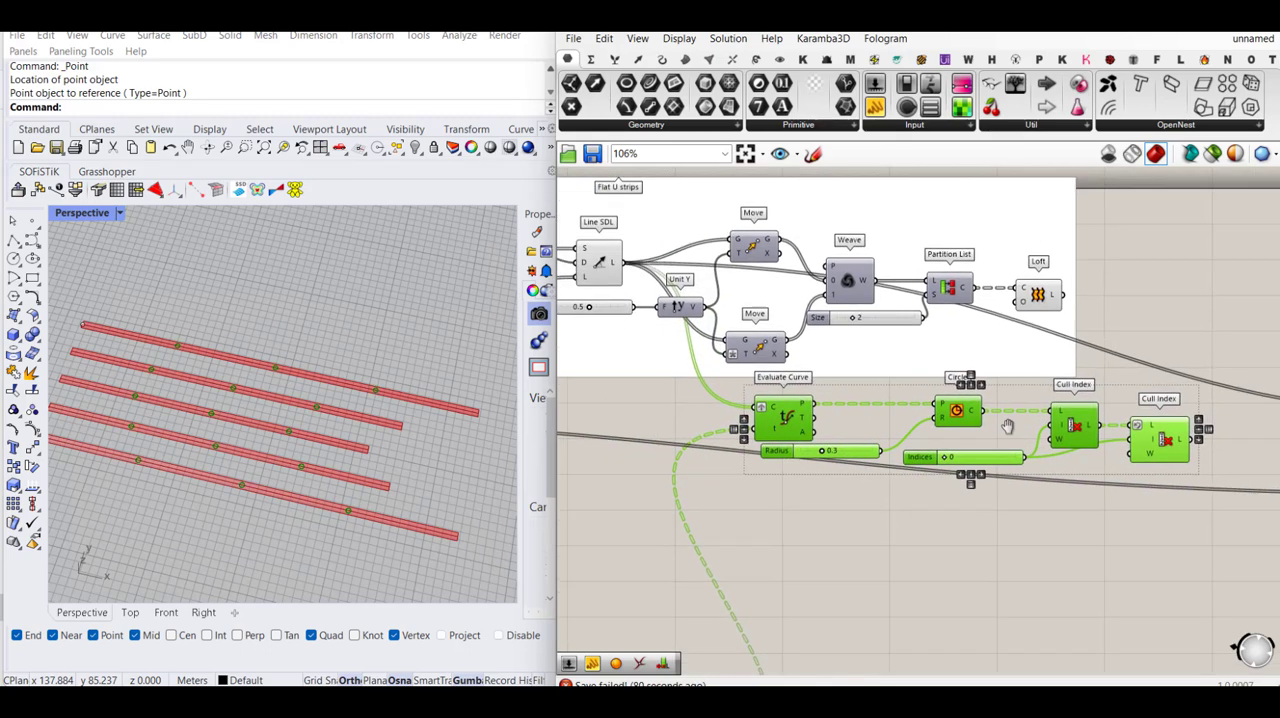
pyautogui.scroll(-1, 1095, 378)
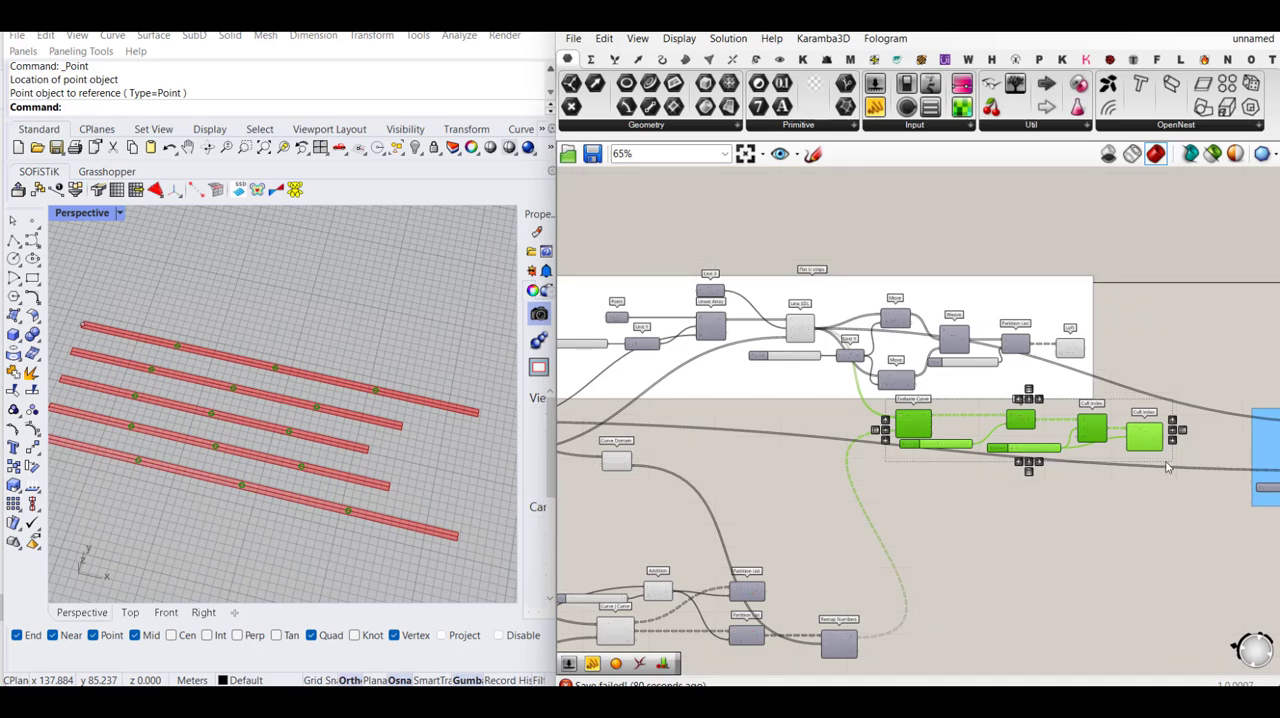
# - Add the selected circle and cull components to the Flat U strips group and give the group a blob outline
pyautogui.rightClick(1040, 375)
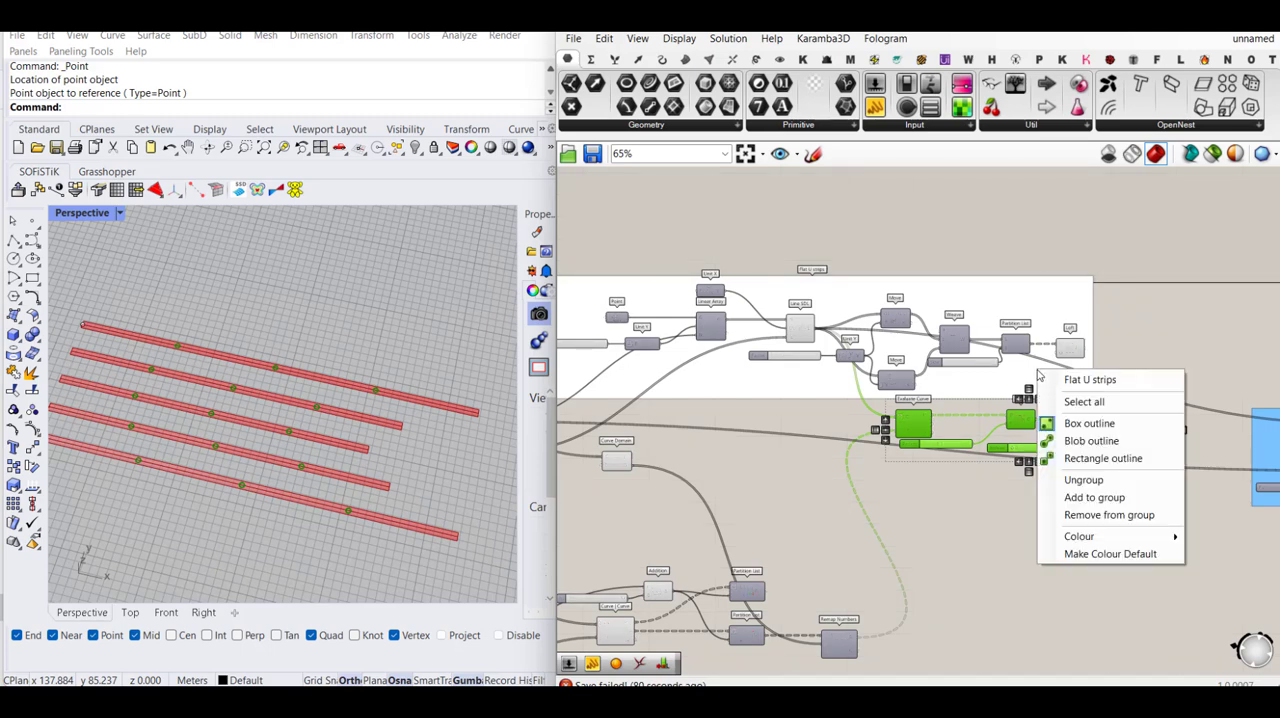
pyautogui.click(1105, 497)
pyautogui.scroll(-1, 1110, 370)
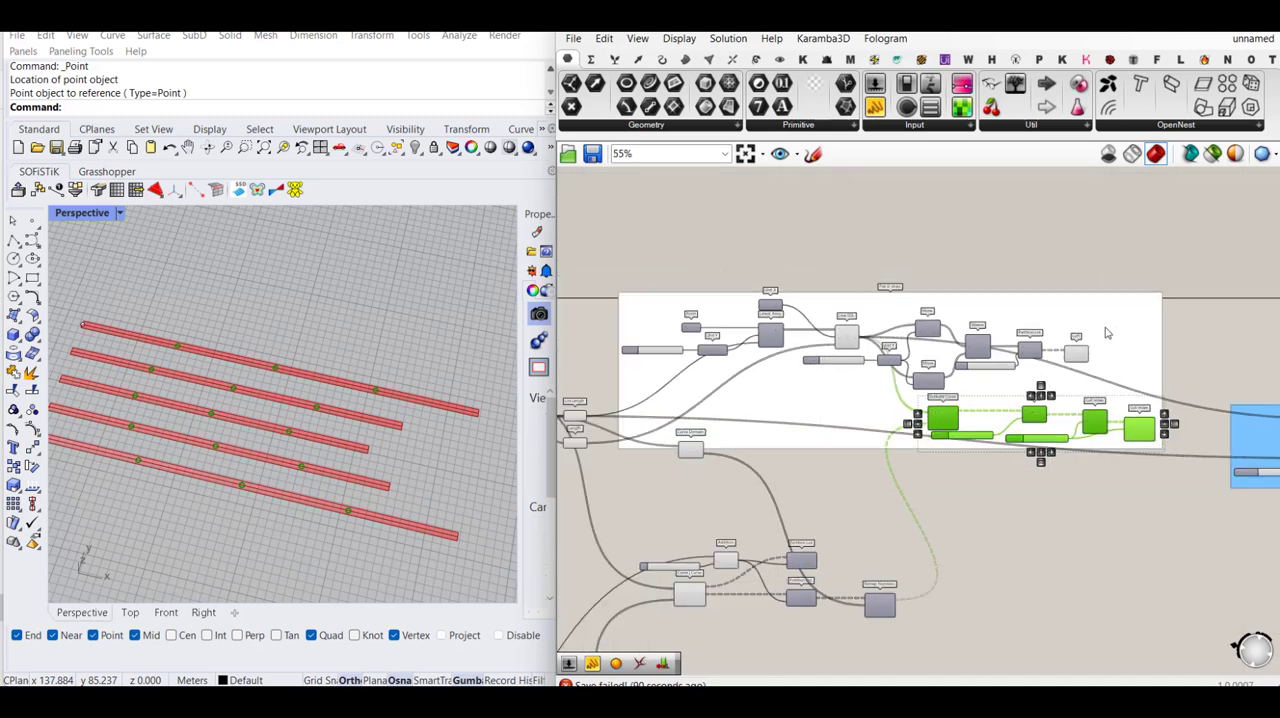
pyautogui.rightClick(1106, 330)
pyautogui.click(1160, 399)
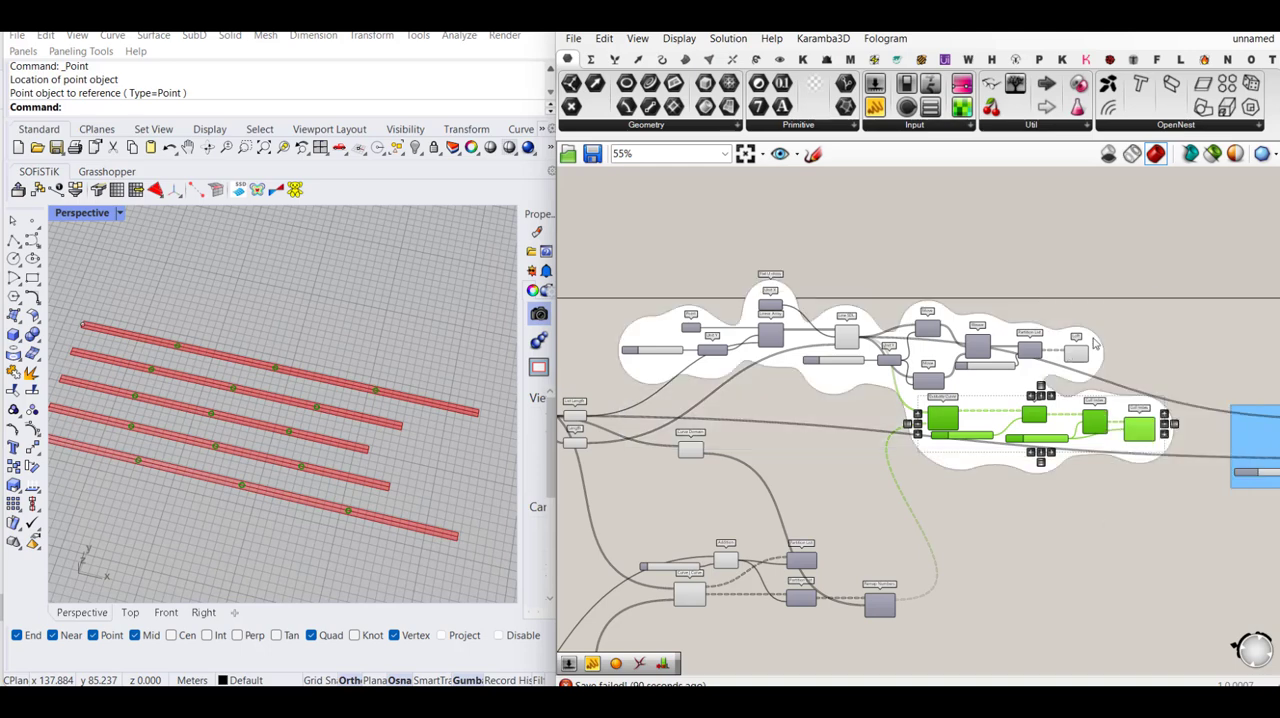
# - Review the strip group, the intersection components and the flat strips beside the gridded surface
pyautogui.click(895, 440)
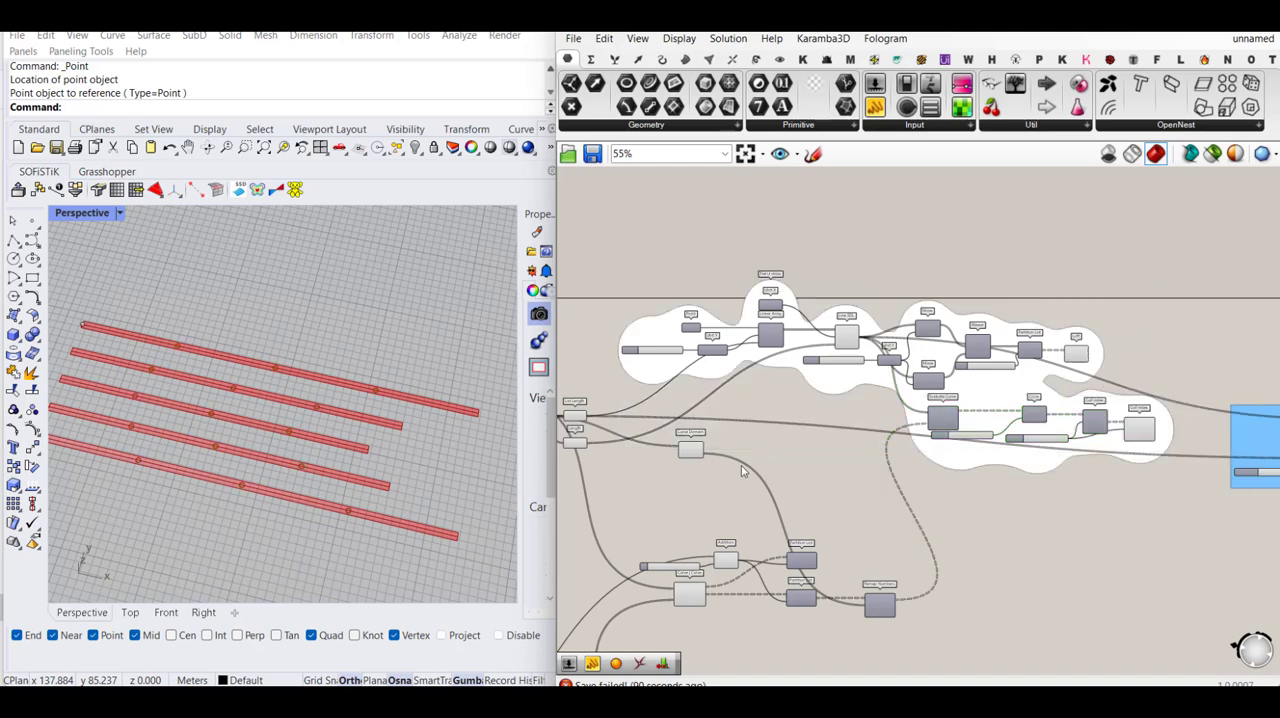
pyautogui.moveTo(821, 437); pyautogui.dragTo(815, 378, button='right')
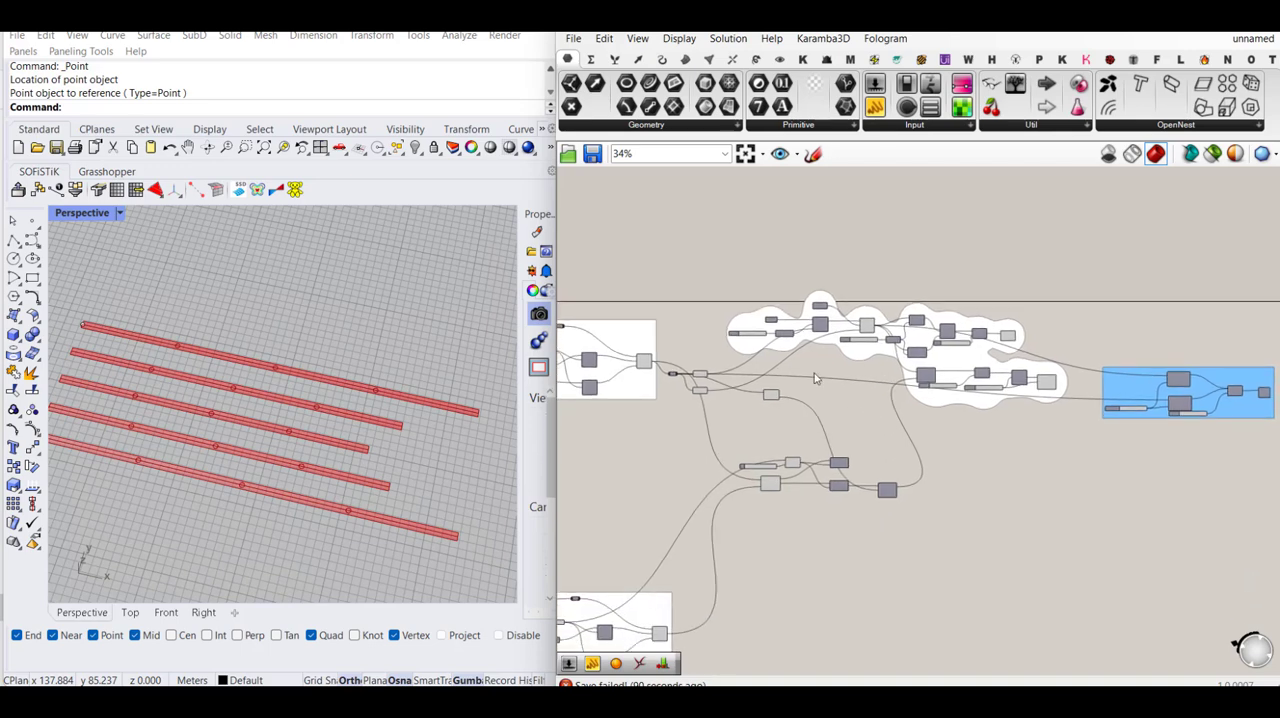
pyautogui.scroll(6, 850, 505)
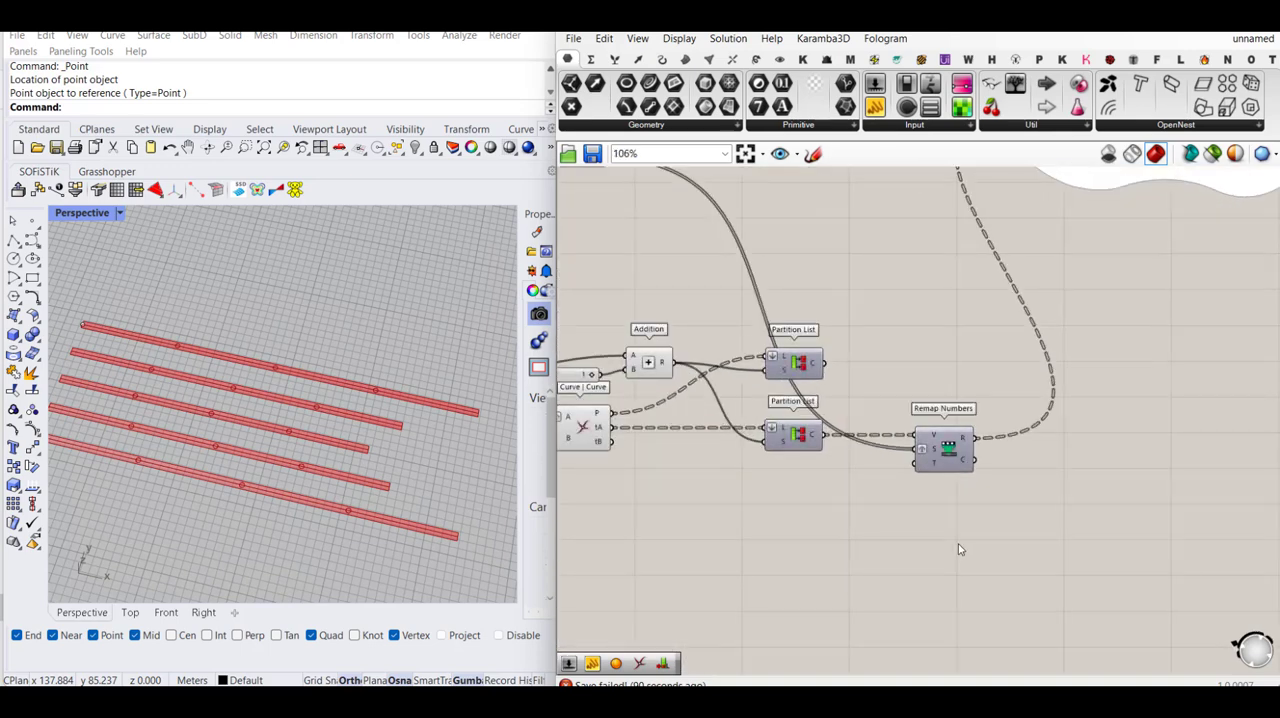
pyautogui.scroll(-5, 926, 530)
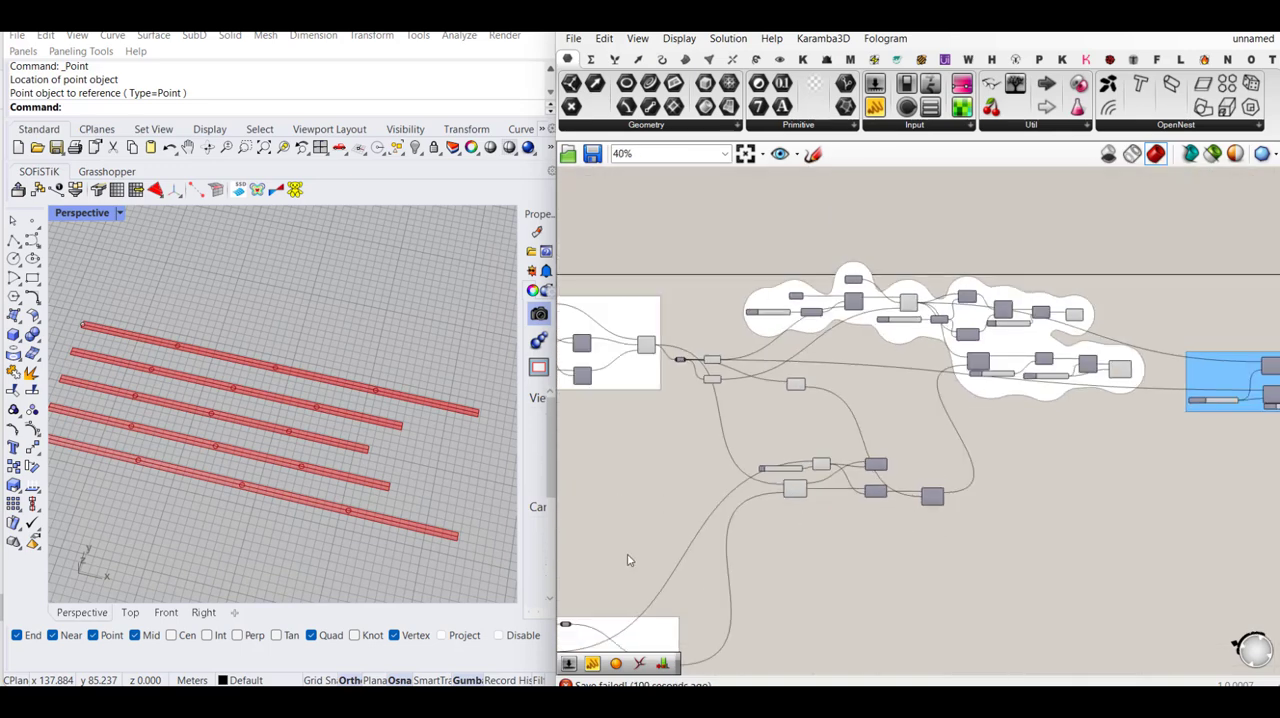
pyautogui.scroll(-4, 354, 381)
pyautogui.scroll(2, 303, 383)
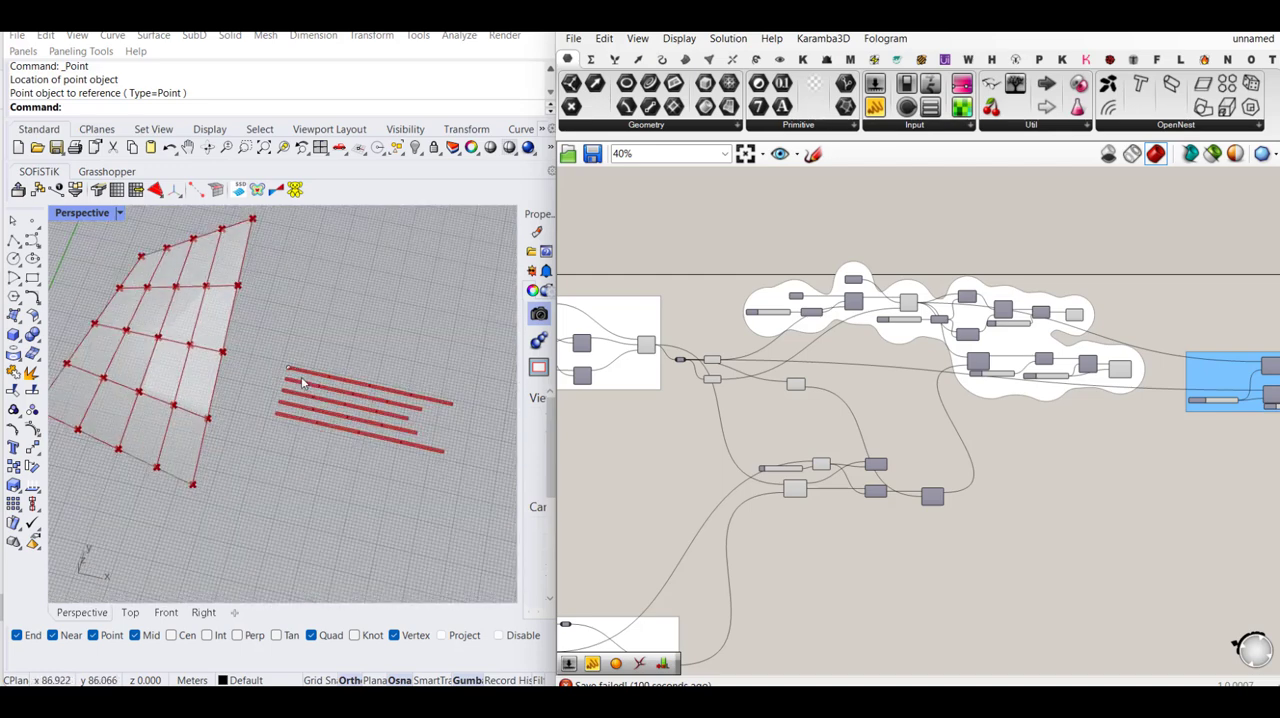
pyautogui.scroll(2, 386, 406)
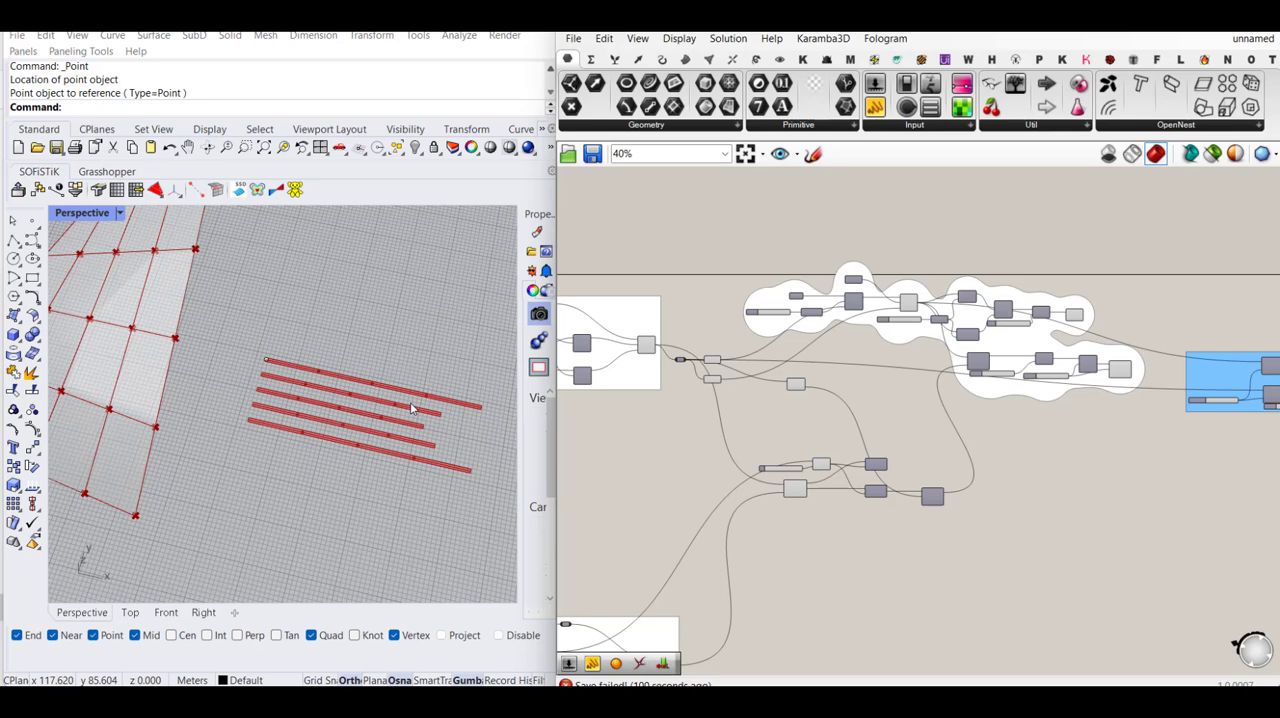
pyautogui.scroll(-1, 936, 424)
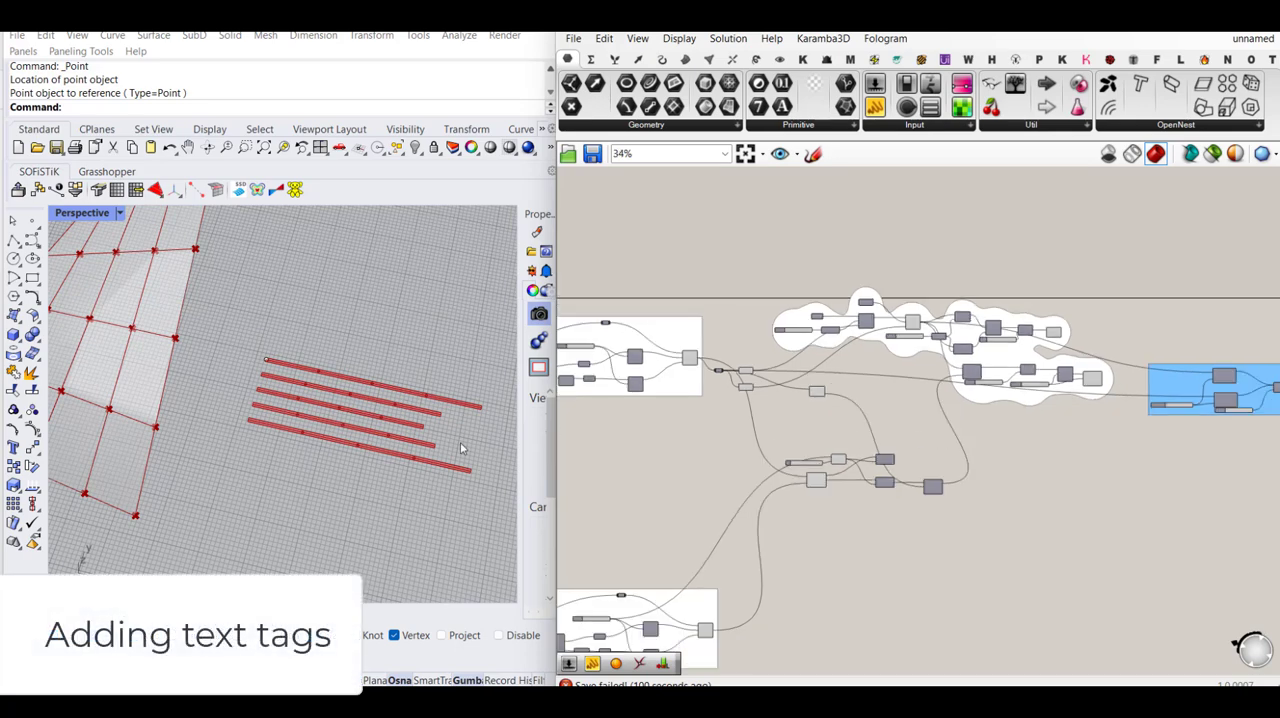
# - Turn off the preview of the Curve | Curve intersection component so its point markers are hidden on the surface grid
pyautogui.scroll(-5, 462, 449)
pyautogui.scroll(3, 295, 372)
pyautogui.scroll(4, 762, 444)
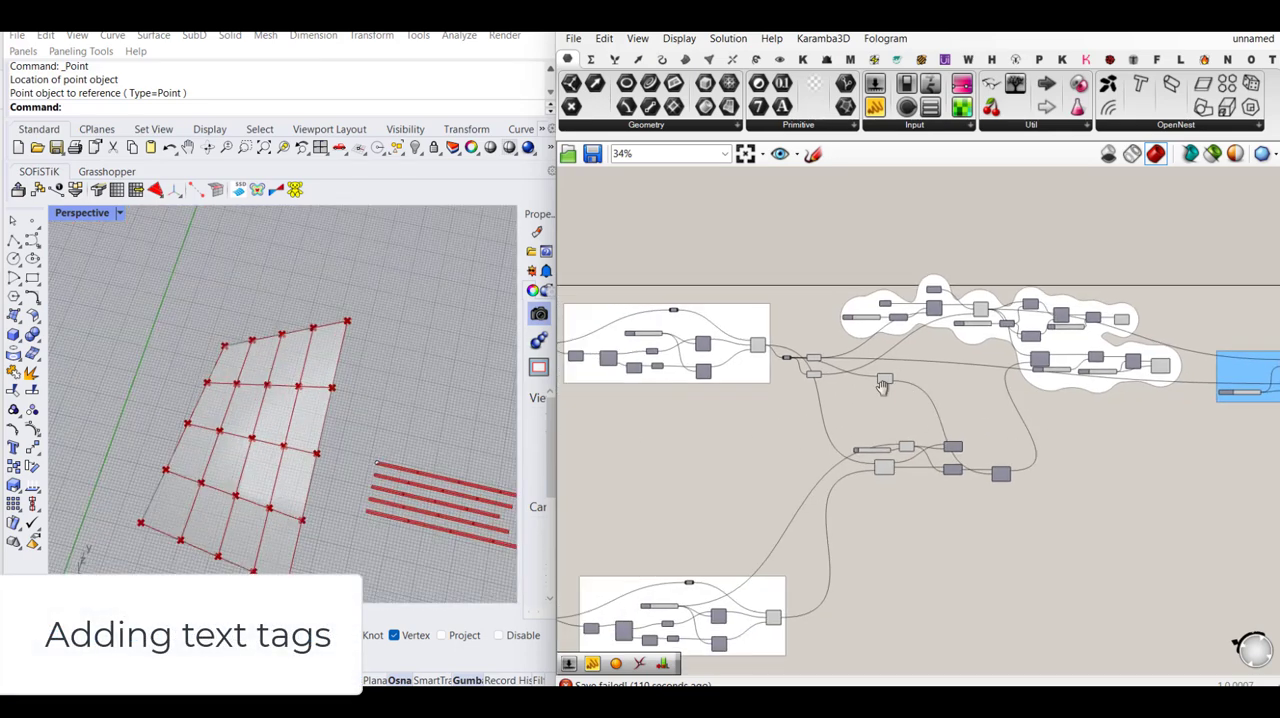
pyautogui.click(937, 455)
pyautogui.middleClick(937, 455)
pyautogui.click(992, 402)
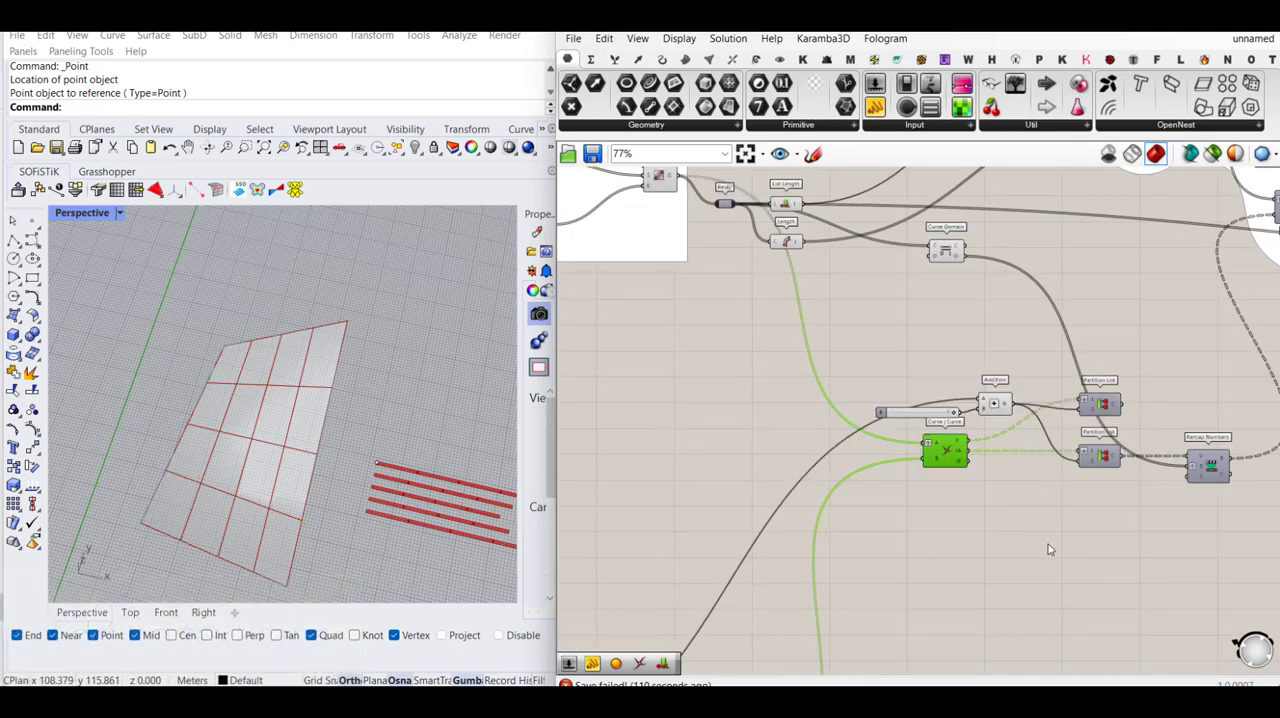
pyautogui.click(1048, 547)
# - Select the Geodesic component that feeds List Length and examine where its highlighted curves start and cross the other geodesics on the surface
pyautogui.moveTo(1020, 453); pyautogui.dragTo(816, 512, button='right')
pyautogui.scroll(-2, 123, 376)
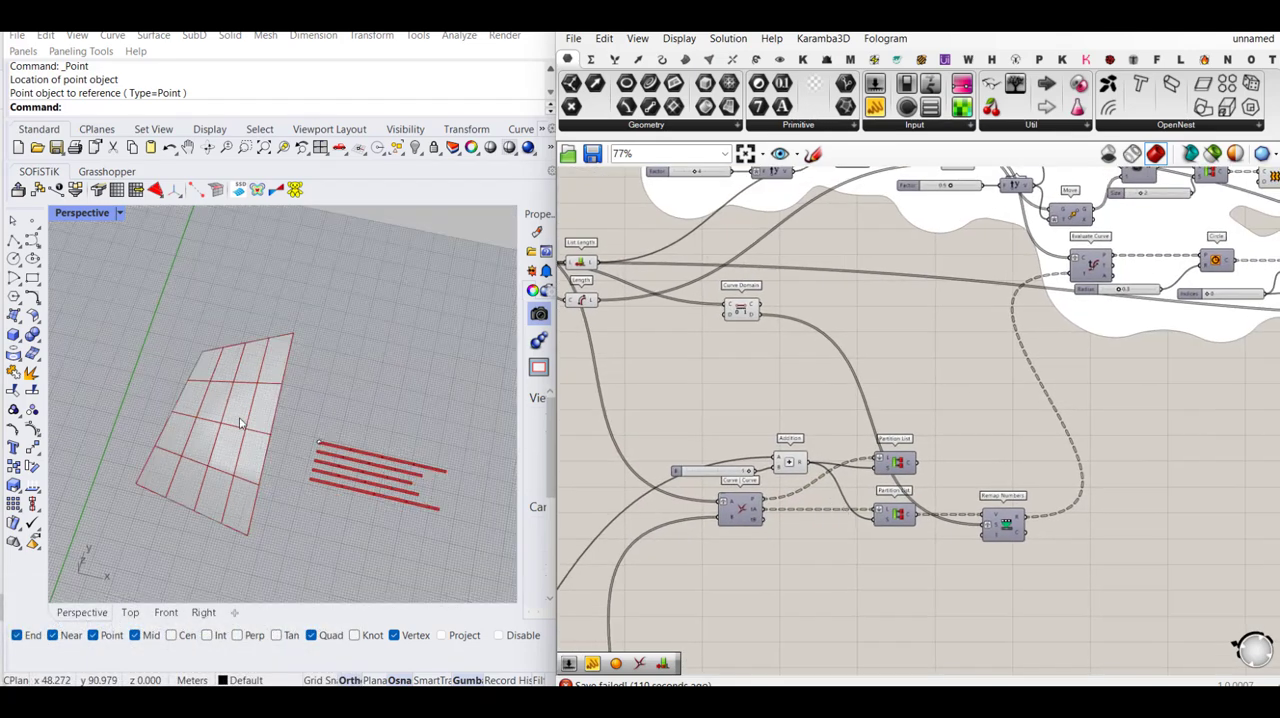
pyautogui.scroll(2, 272, 426)
pyautogui.moveTo(900, 352); pyautogui.dragTo(922, 333, button='right')
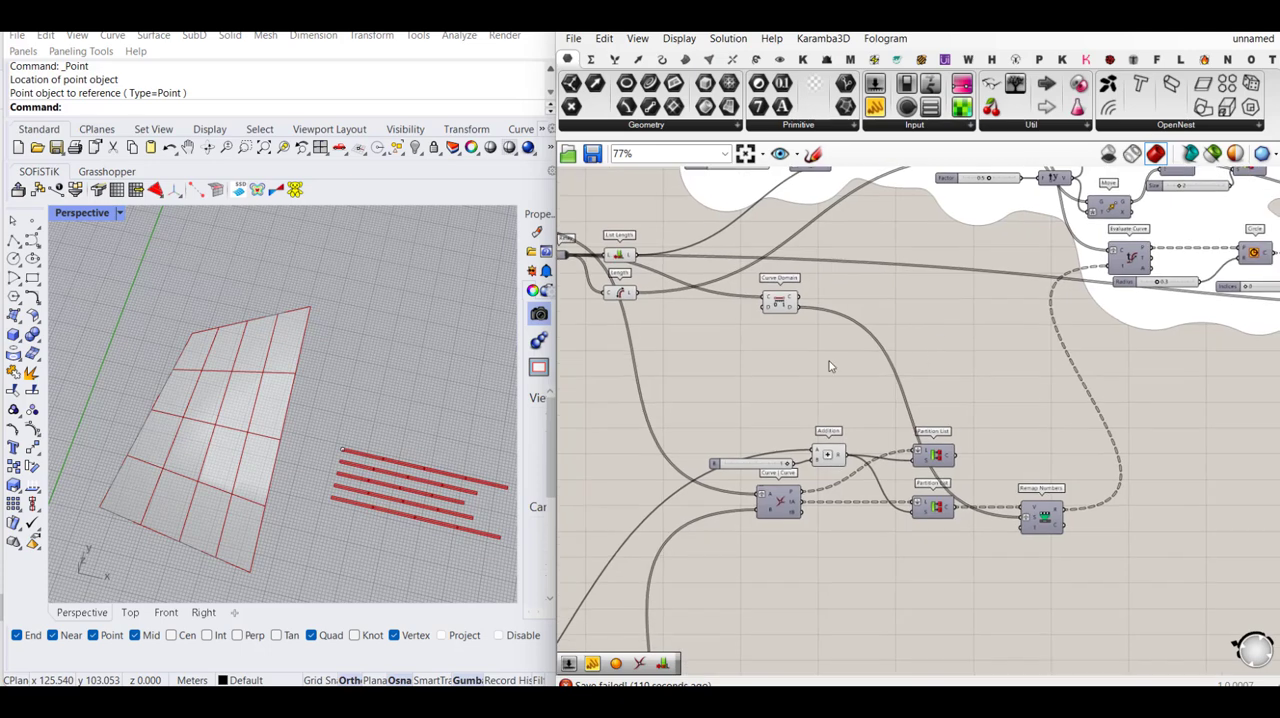
pyautogui.moveTo(725, 351); pyautogui.dragTo(806, 382, button='right')
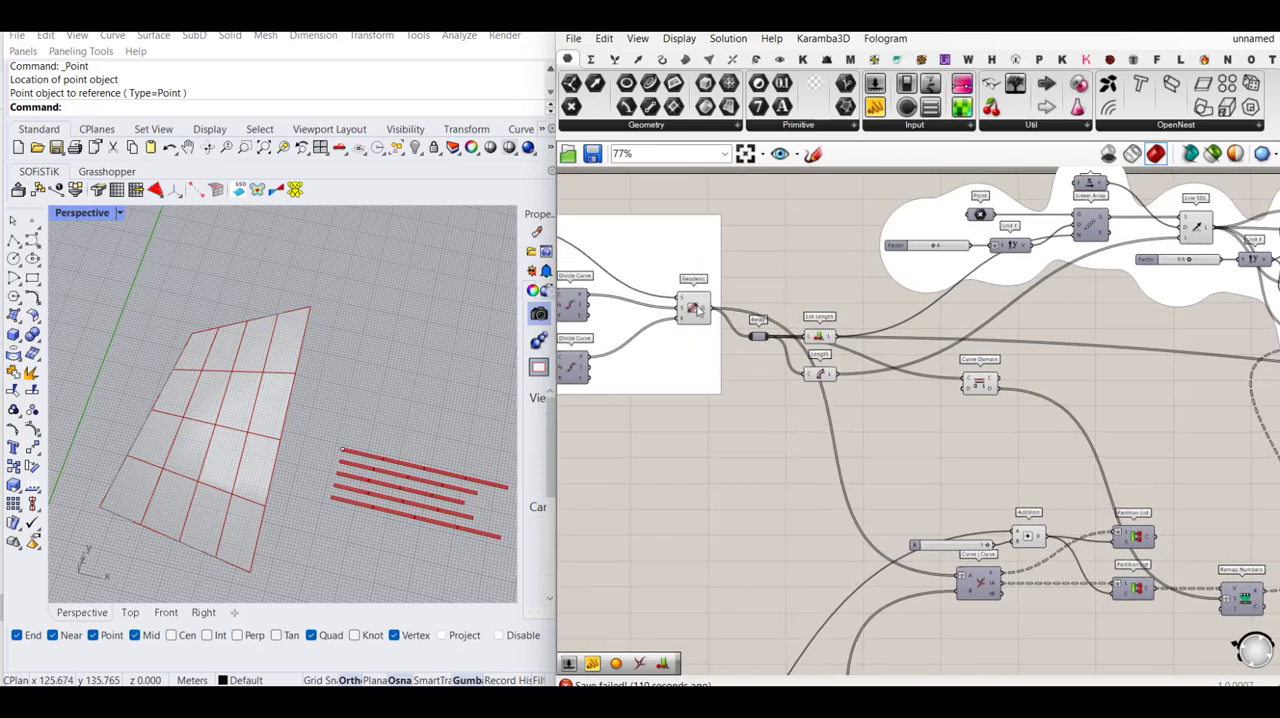
pyautogui.click(695, 309)
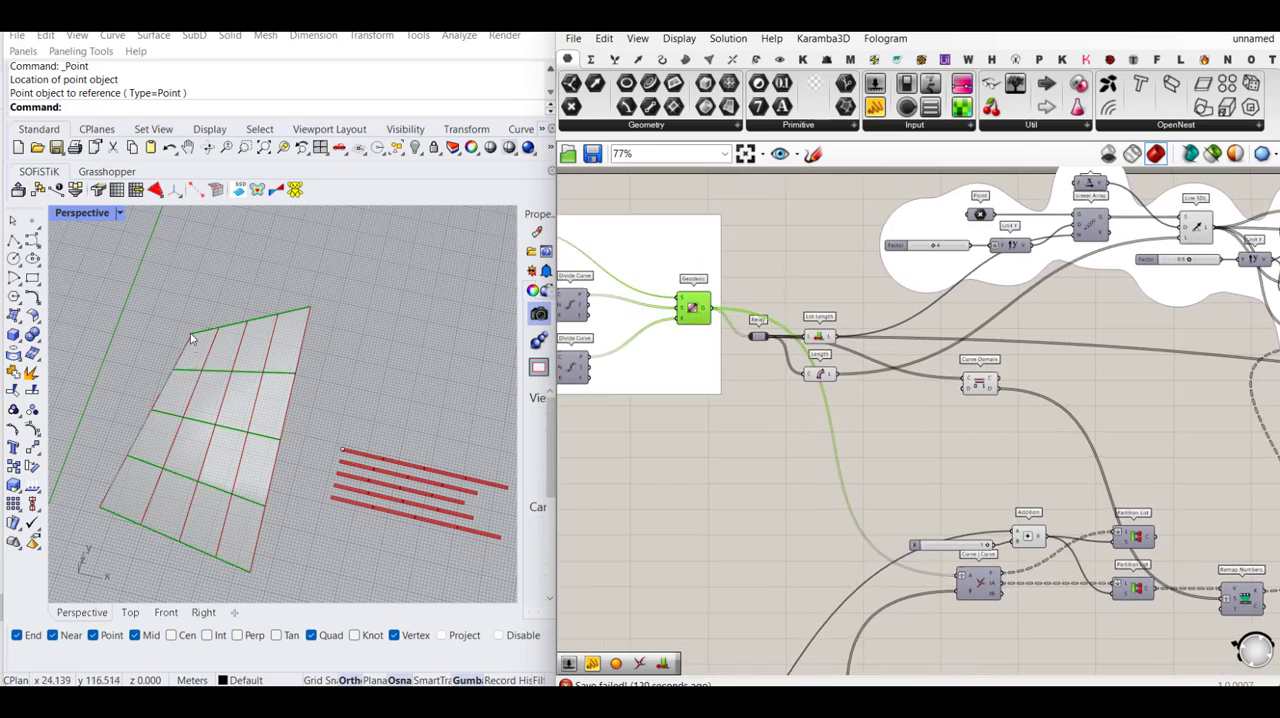
pyautogui.scroll(5, 190, 330)
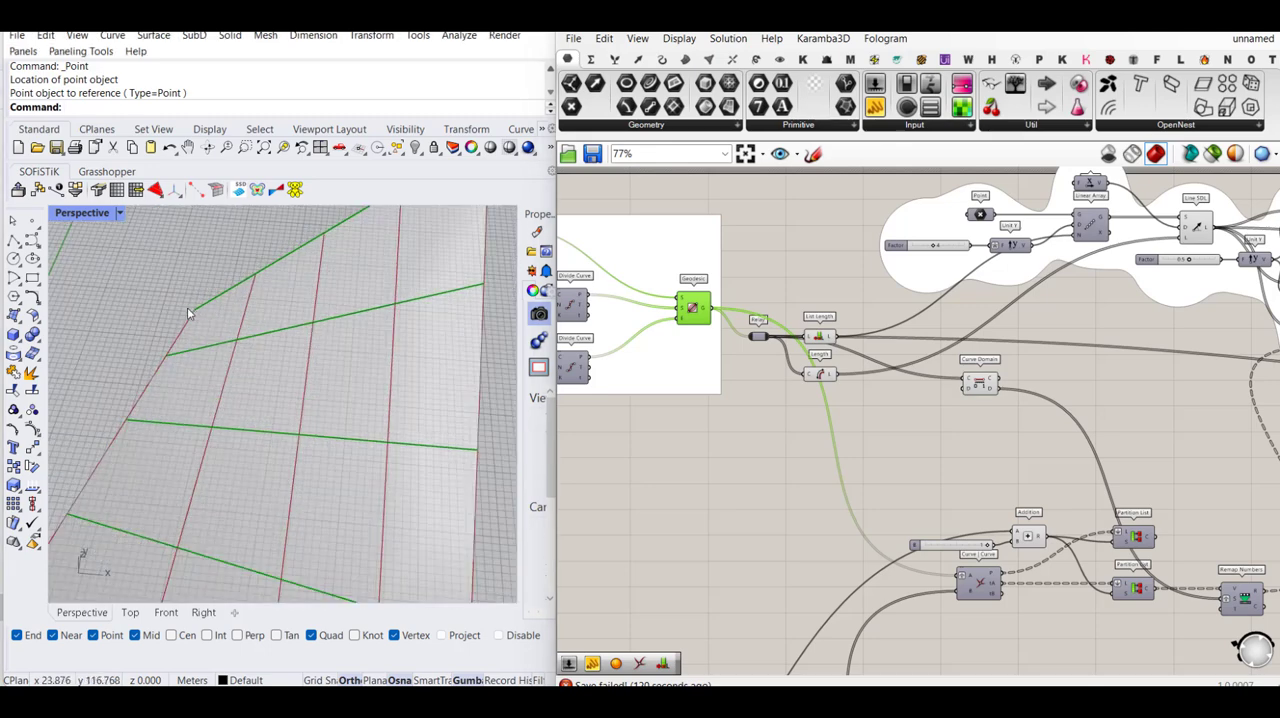
pyautogui.scroll(-2, 197, 342)
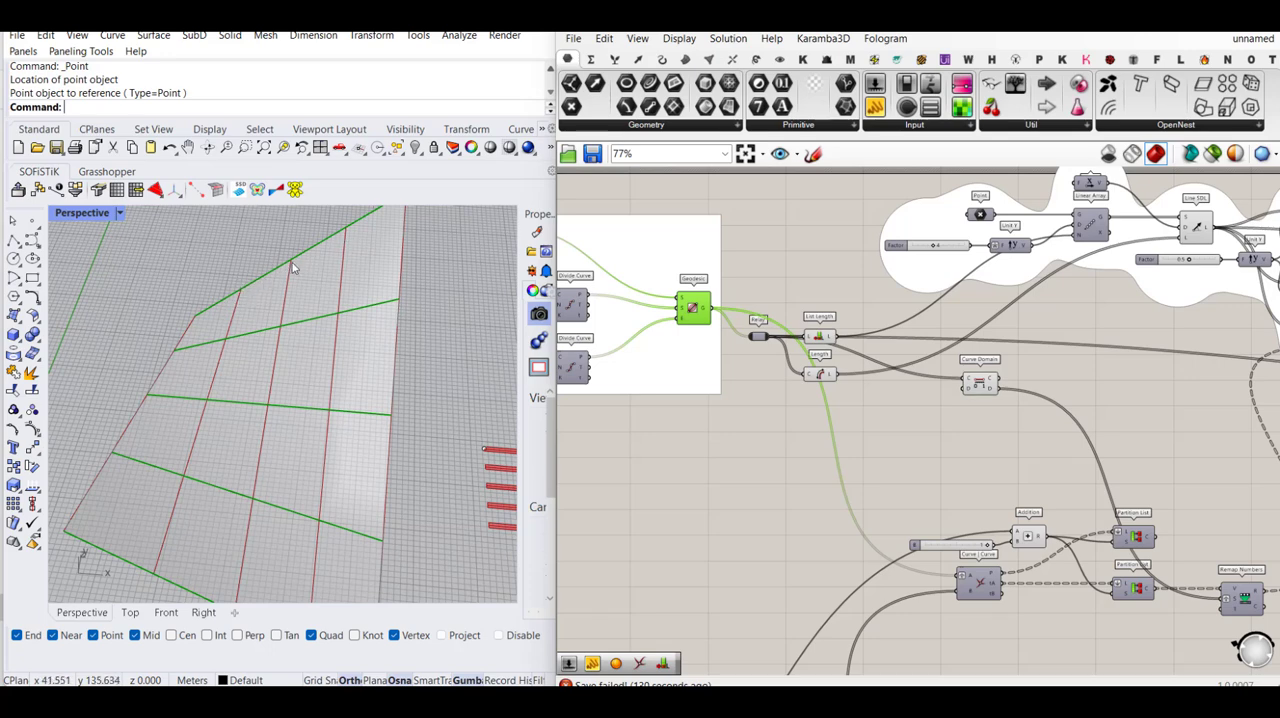
pyautogui.moveTo(266, 352); pyautogui.dragTo(310, 420, button='right')
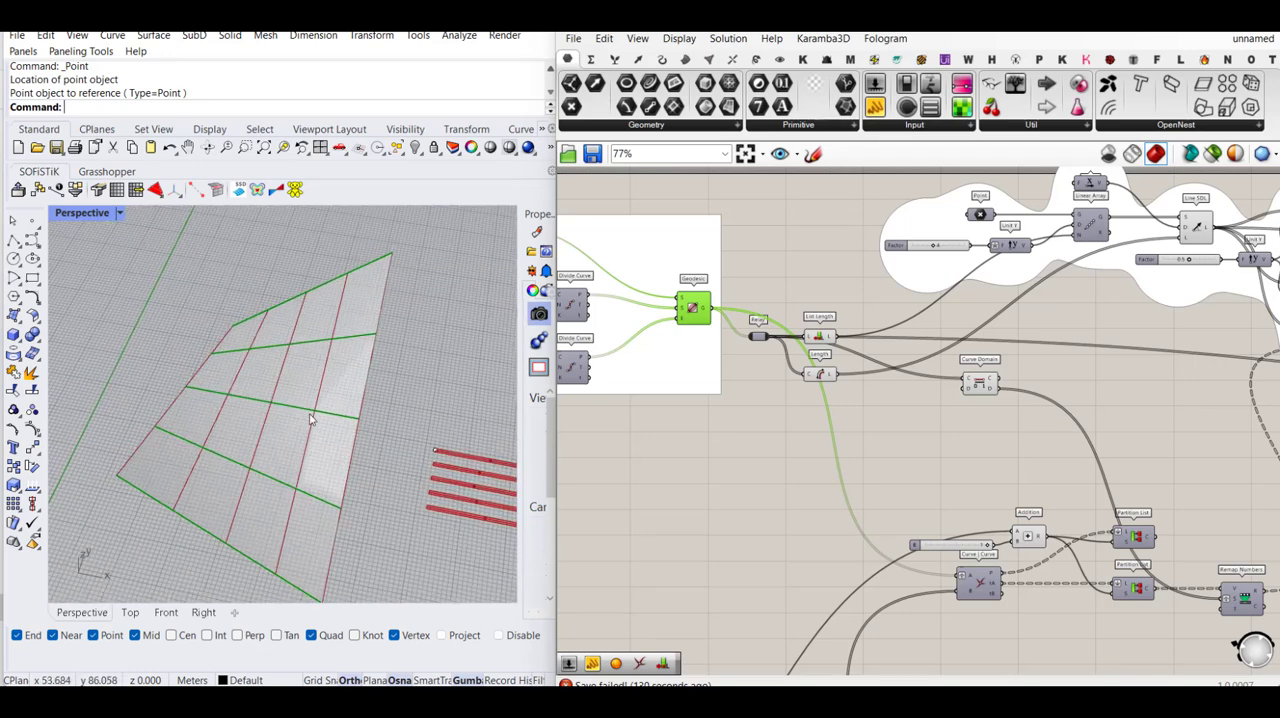
pyautogui.scroll(3, 226, 336)
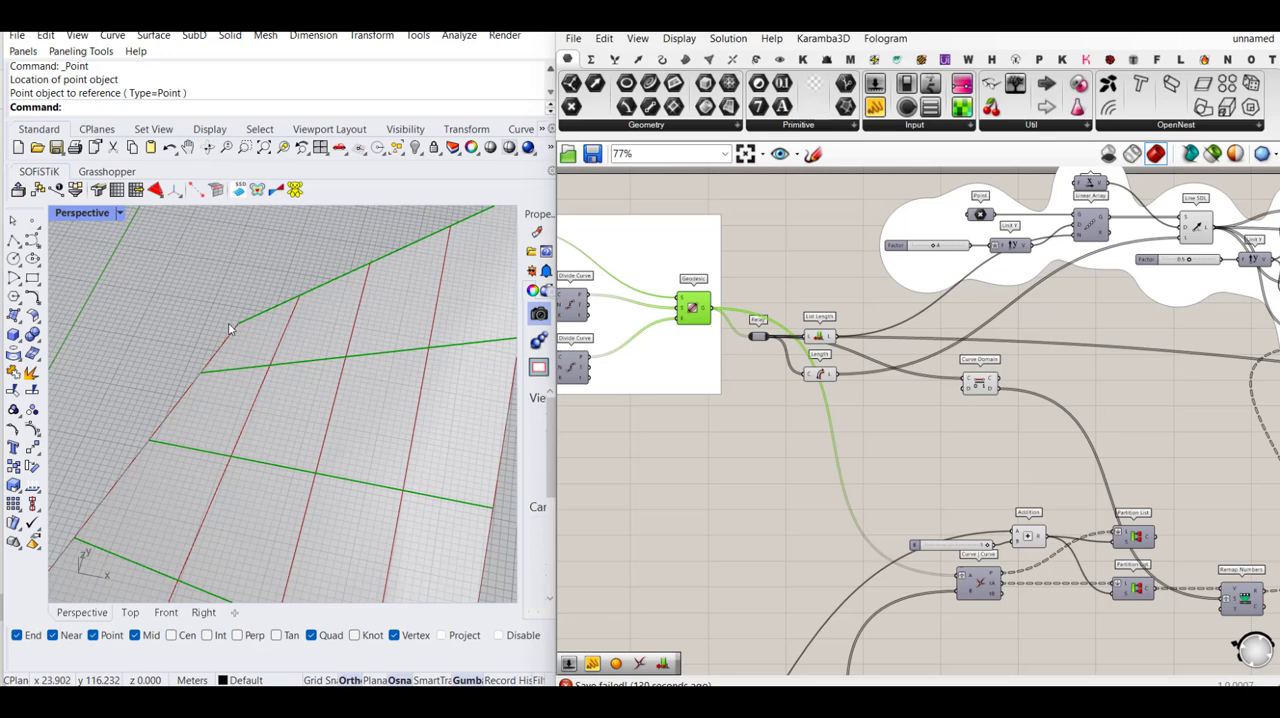
pyautogui.scroll(-2, 220, 360)
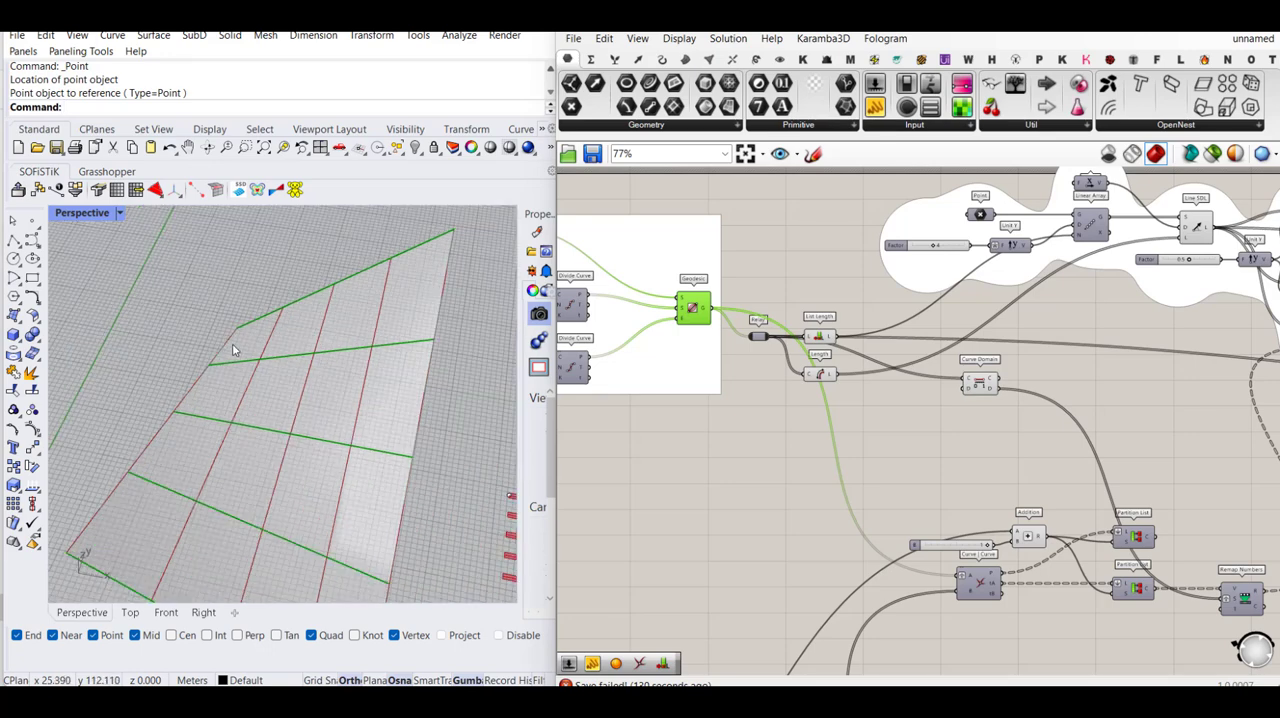
pyautogui.scroll(-2, 175, 404)
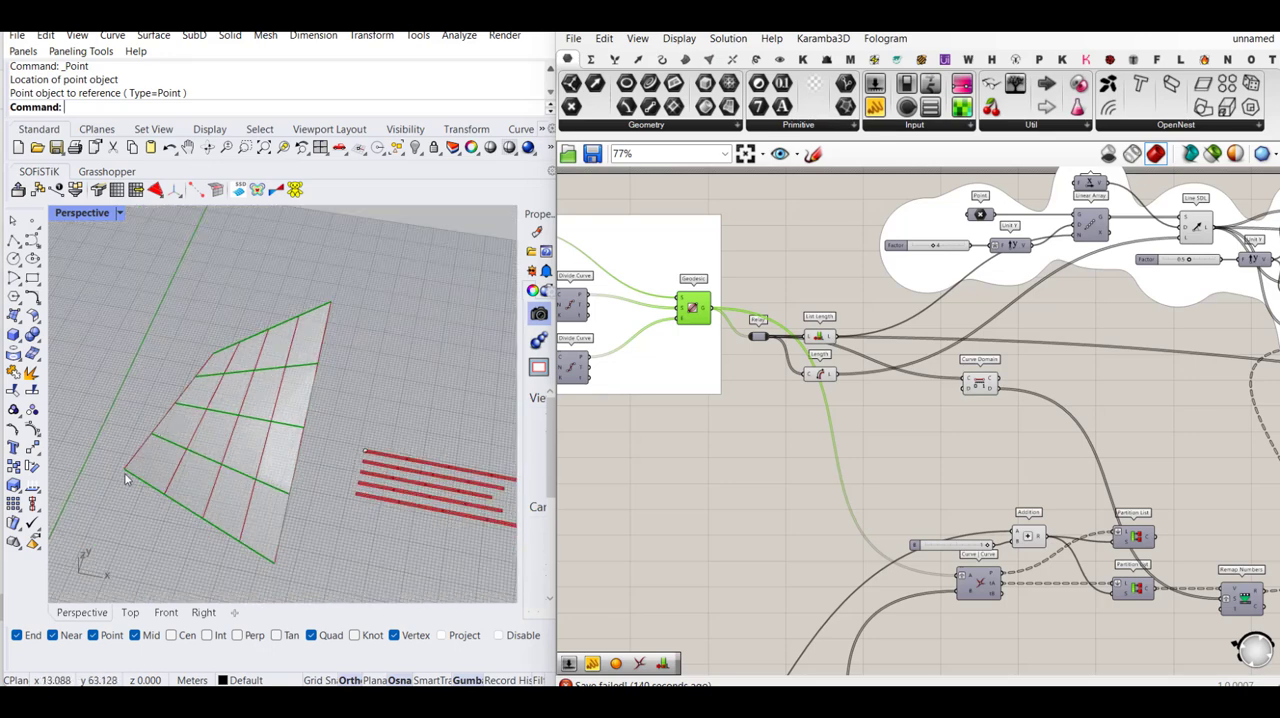
pyautogui.scroll(2, 240, 348)
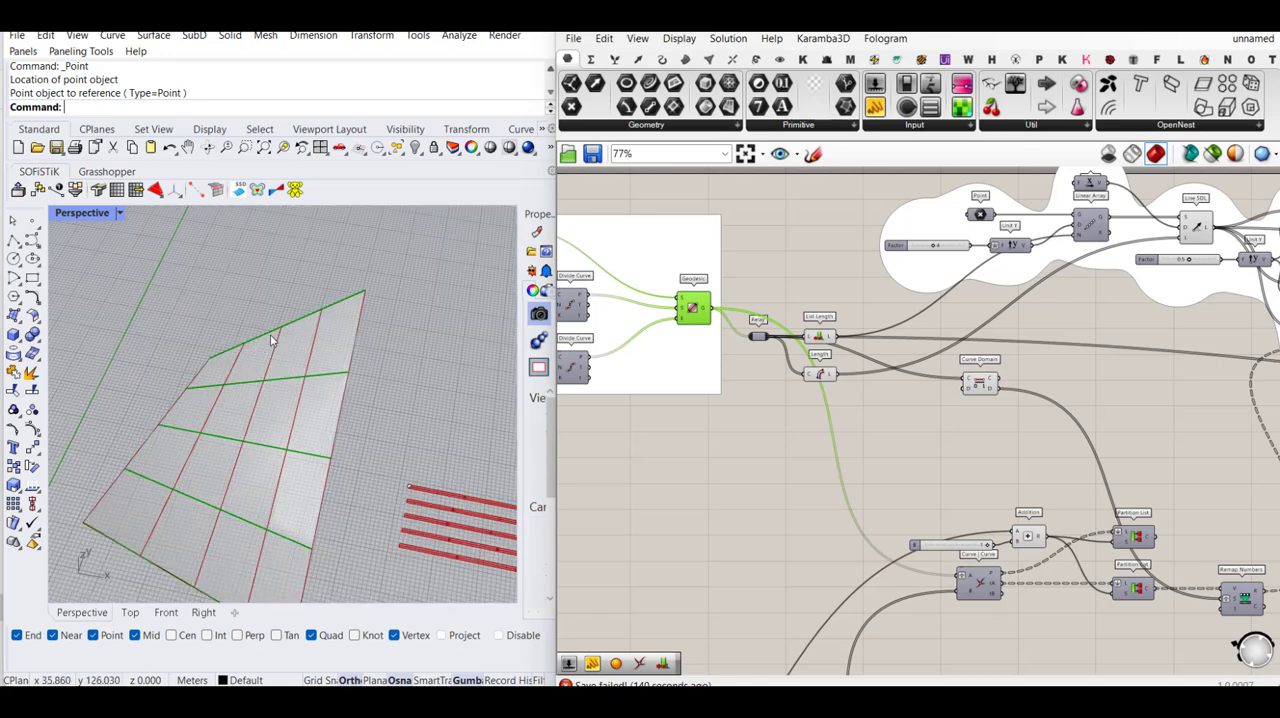
# - Search for a text tag component to place in the free space above Remap Numbers
pyautogui.scroll(-1, 664, 376)
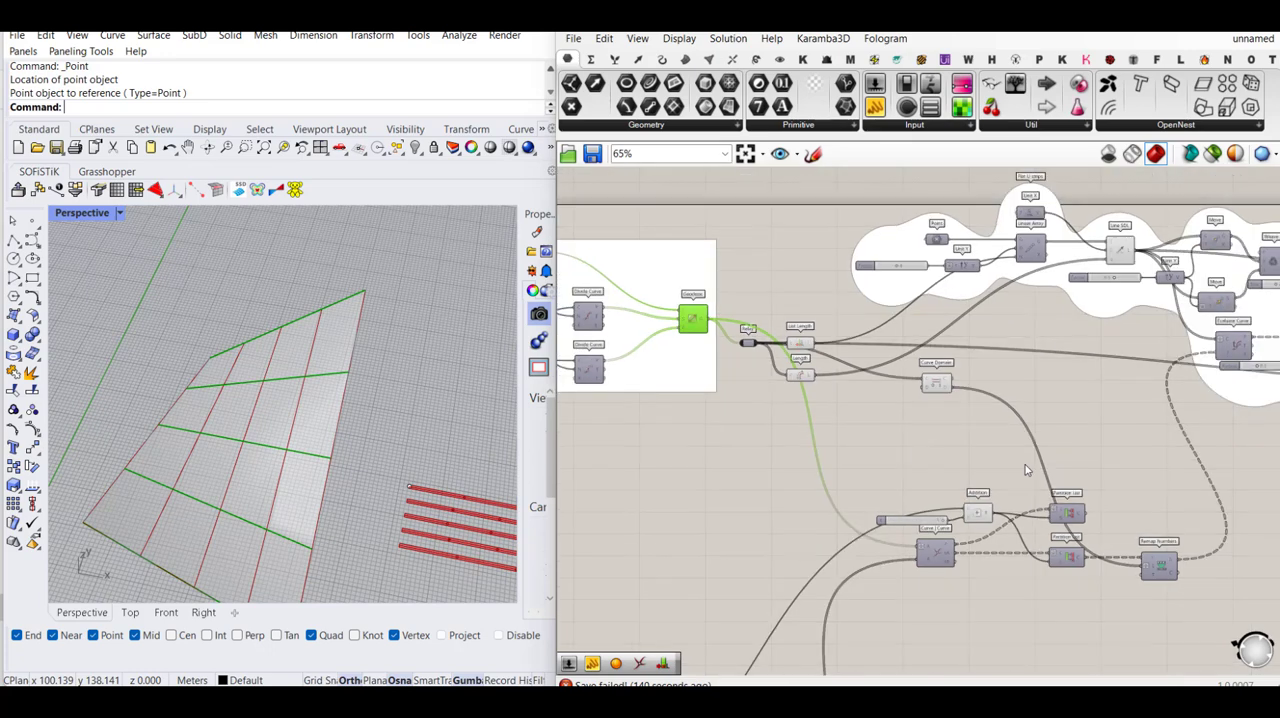
pyautogui.moveTo(1122, 508); pyautogui.dragTo(948, 506, button='right')
pyautogui.scroll(2, 948, 506)
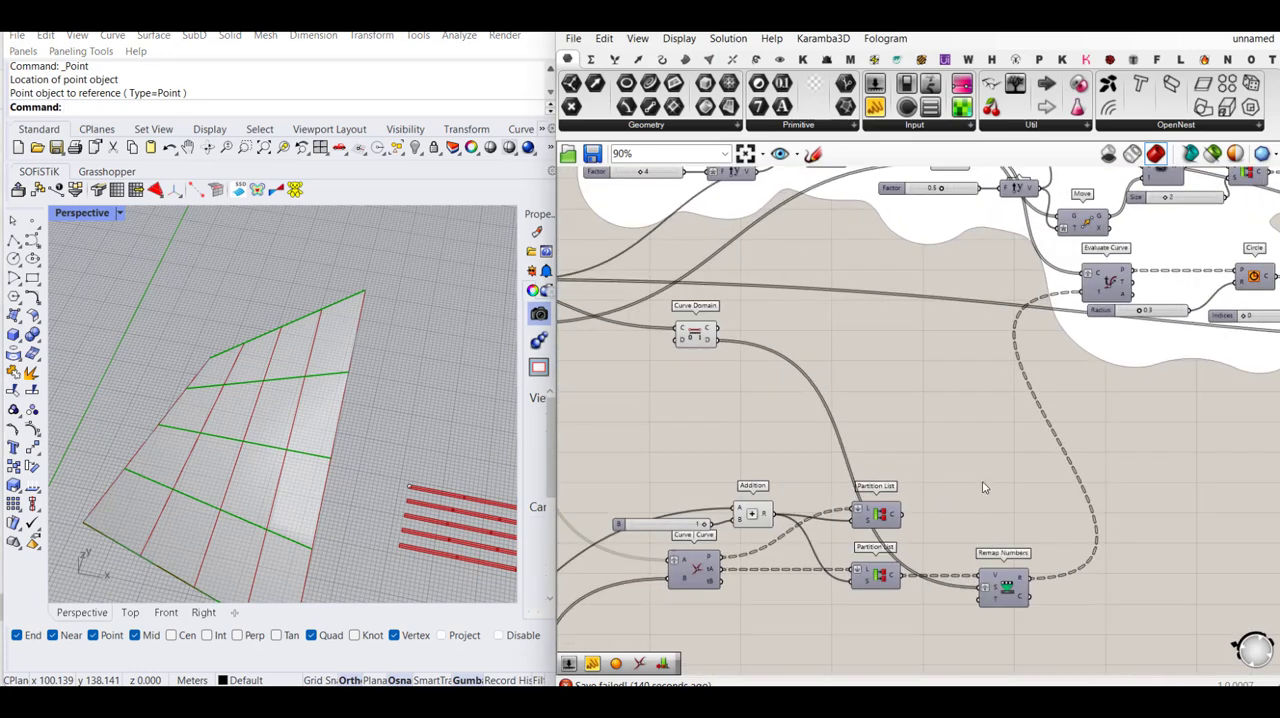
pyautogui.doubleClick(984, 487)
pyautogui.write('text t')
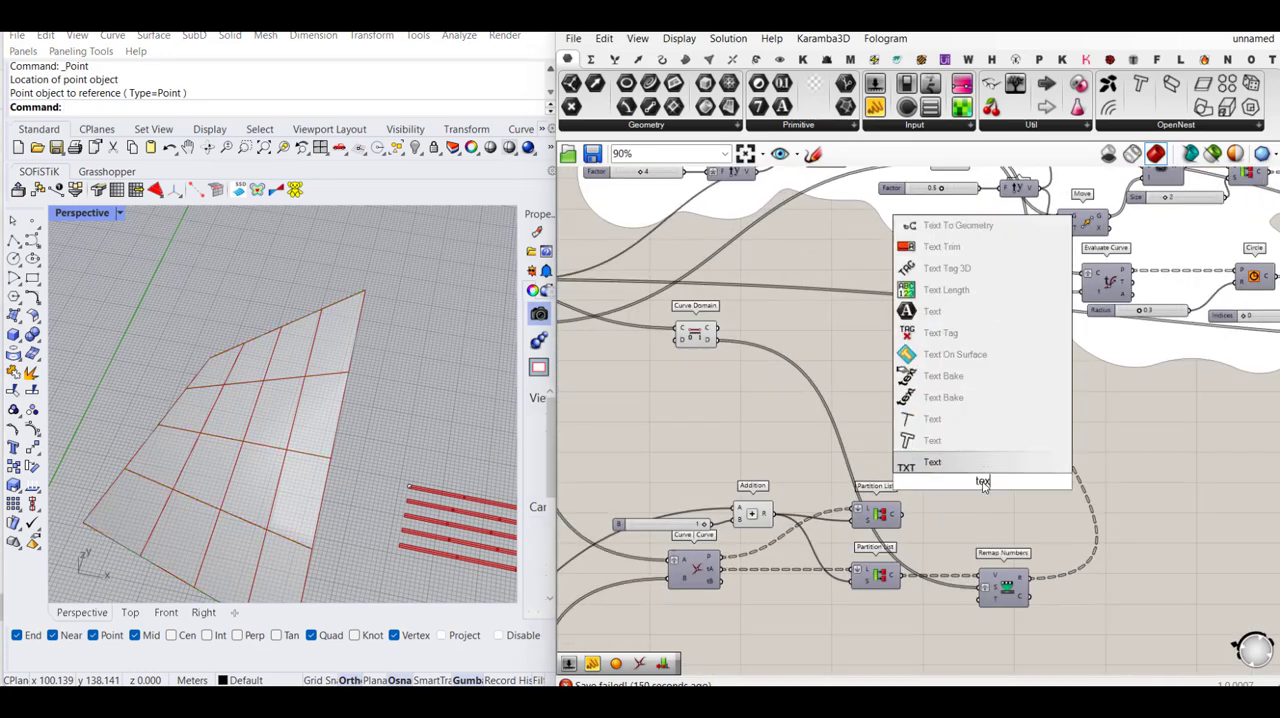
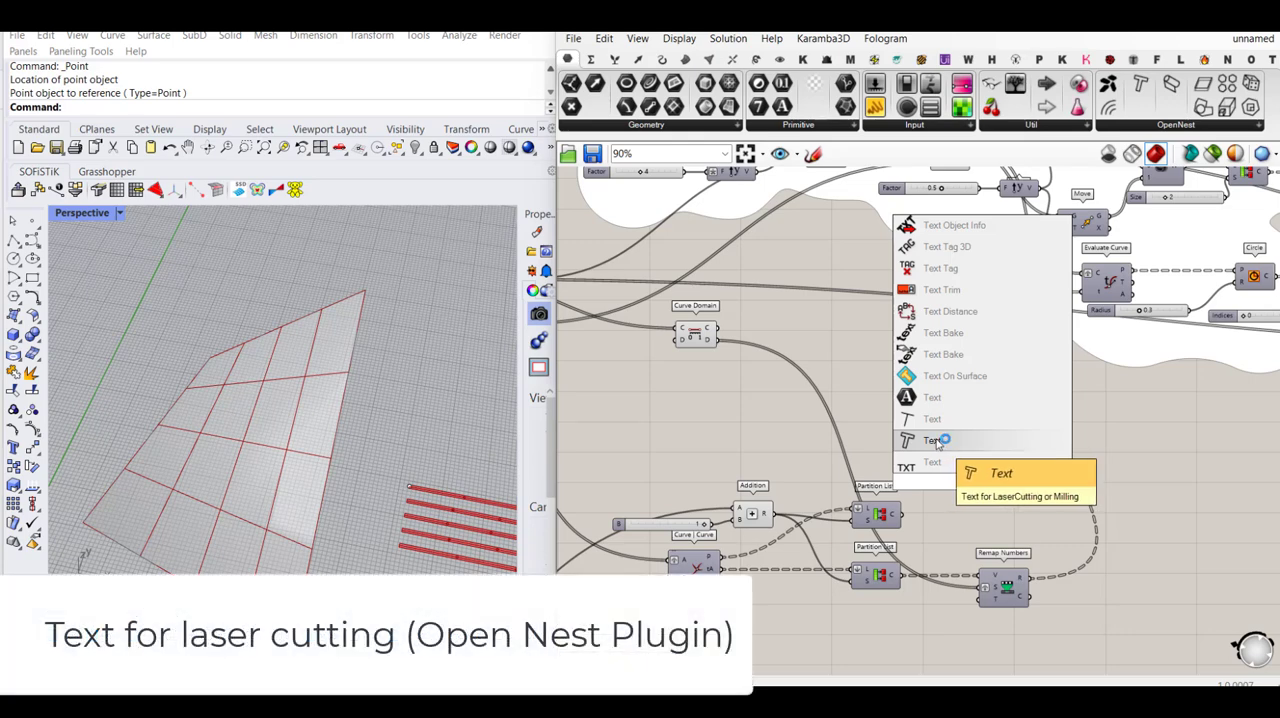
# - Place the OpenNest Text component for laser cutting in the free space above Remap Numbers
pyautogui.click(938, 441)
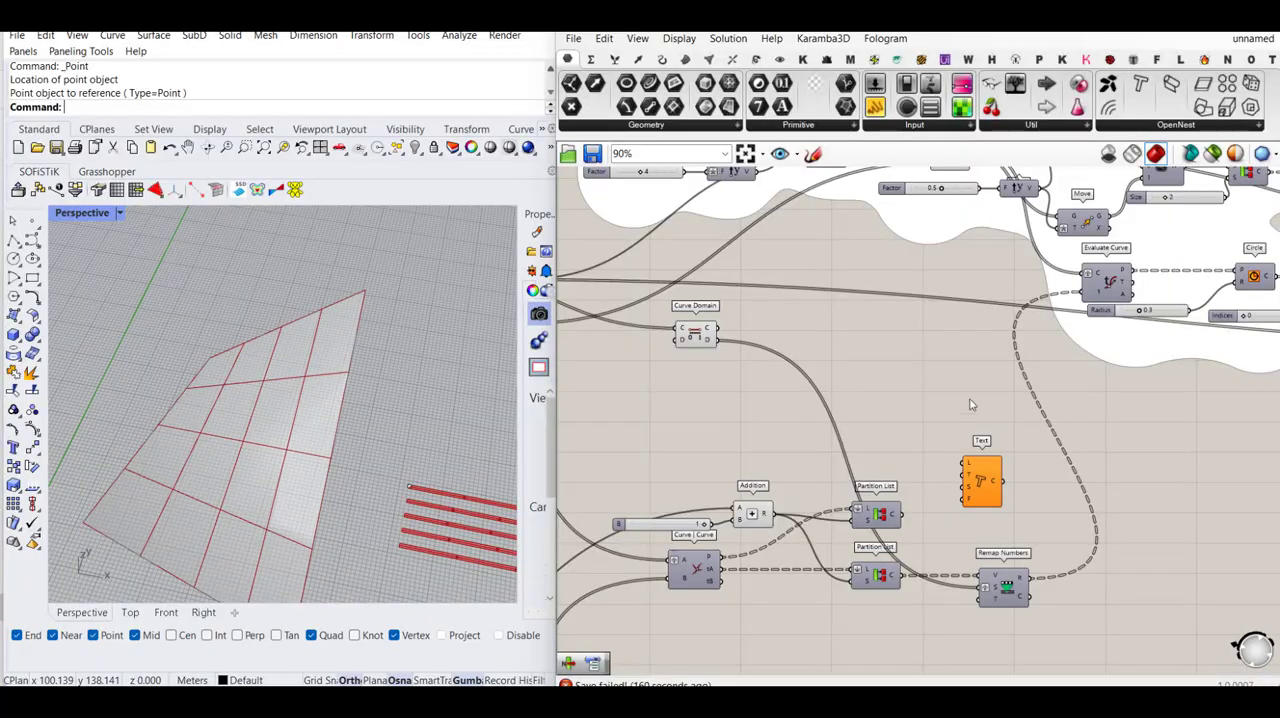
pyautogui.moveTo(977, 481); pyautogui.dragTo(1047, 489)
pyautogui.click(886, 521)
# - Add a List Item fed by the upper Partition List and connect its output to the Text component's L input
pyautogui.doubleClick(941, 489)
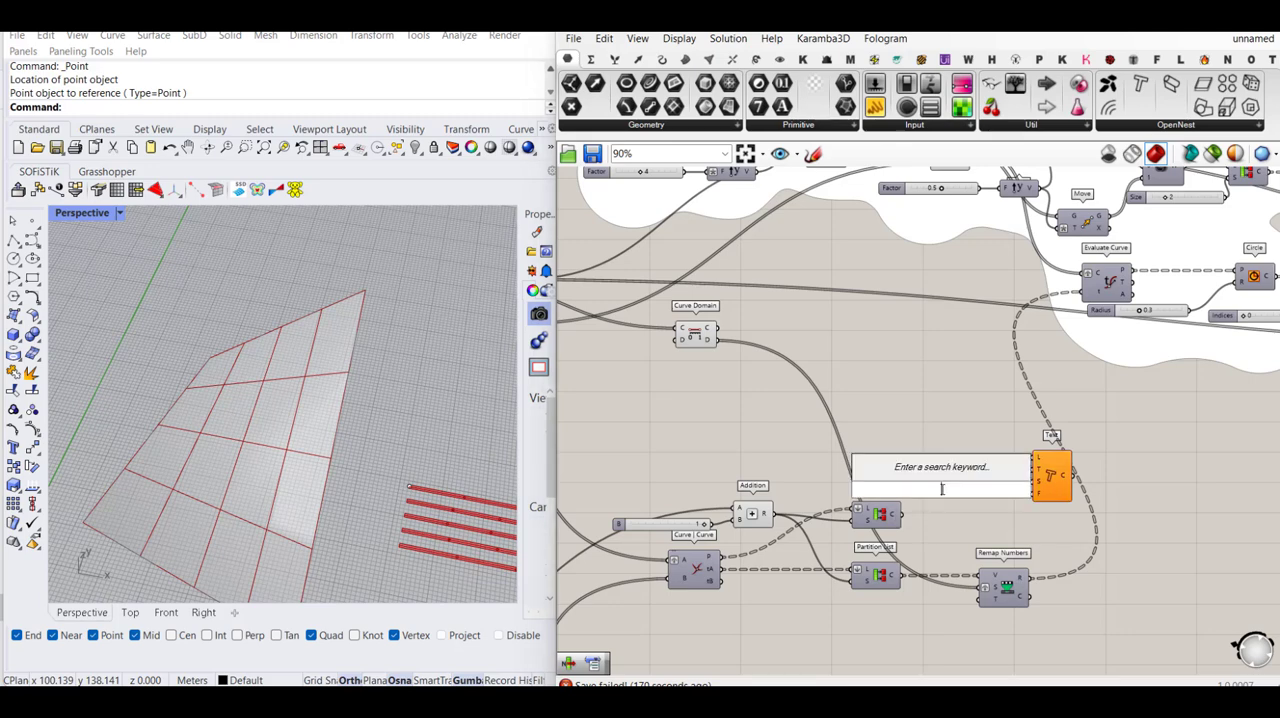
pyautogui.write('listite')
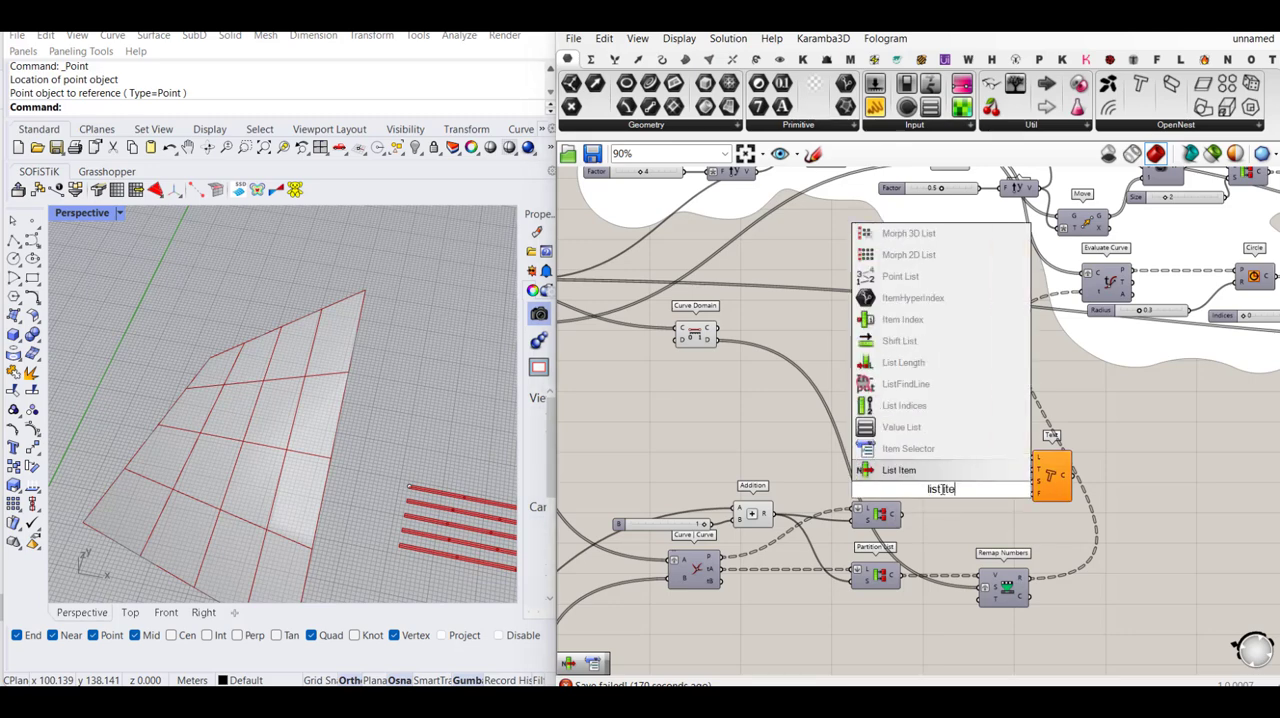
pyautogui.click(928, 472)
pyautogui.moveTo(923, 475); pyautogui.dragTo(1050, 470)
pyautogui.click(951, 485)
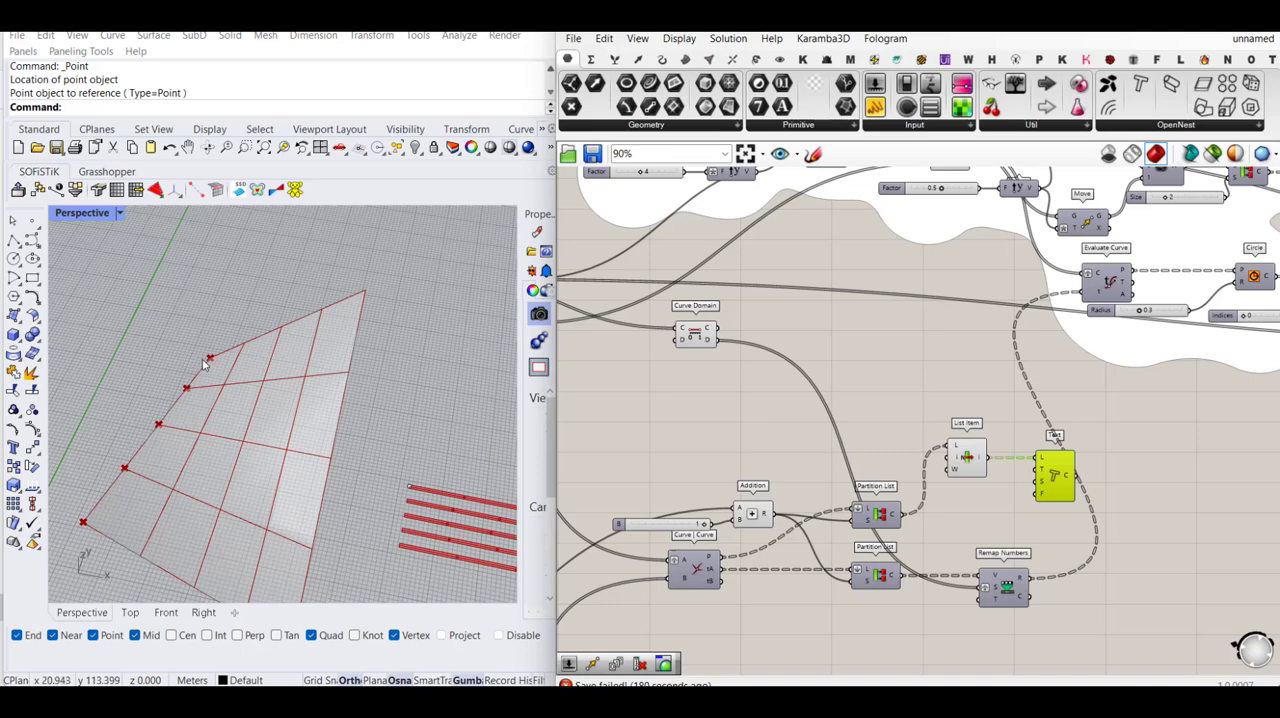
pyautogui.moveTo(1057, 478); pyautogui.dragTo(1097, 477)
# - Add a Series component and arrange it beneath List Item, with the Text component spaced clear of both
pyautogui.doubleClick(1005, 508)
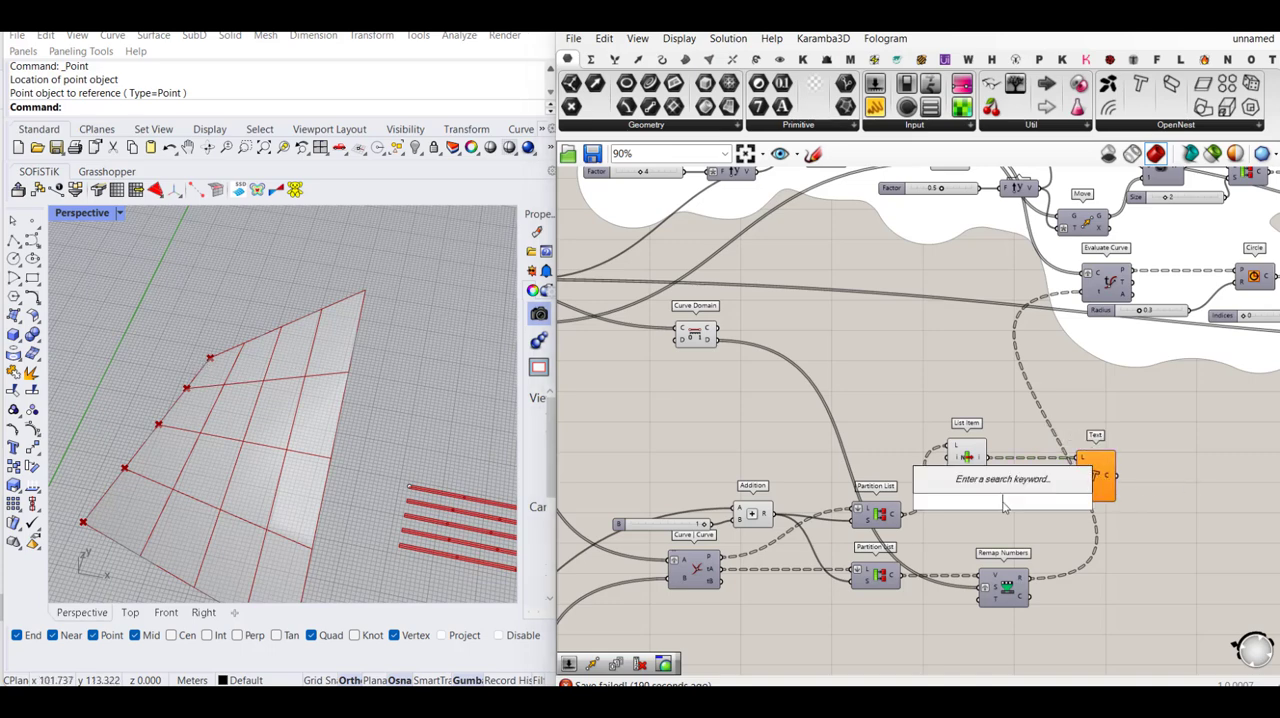
pyautogui.write('series')
pyautogui.press('Return')
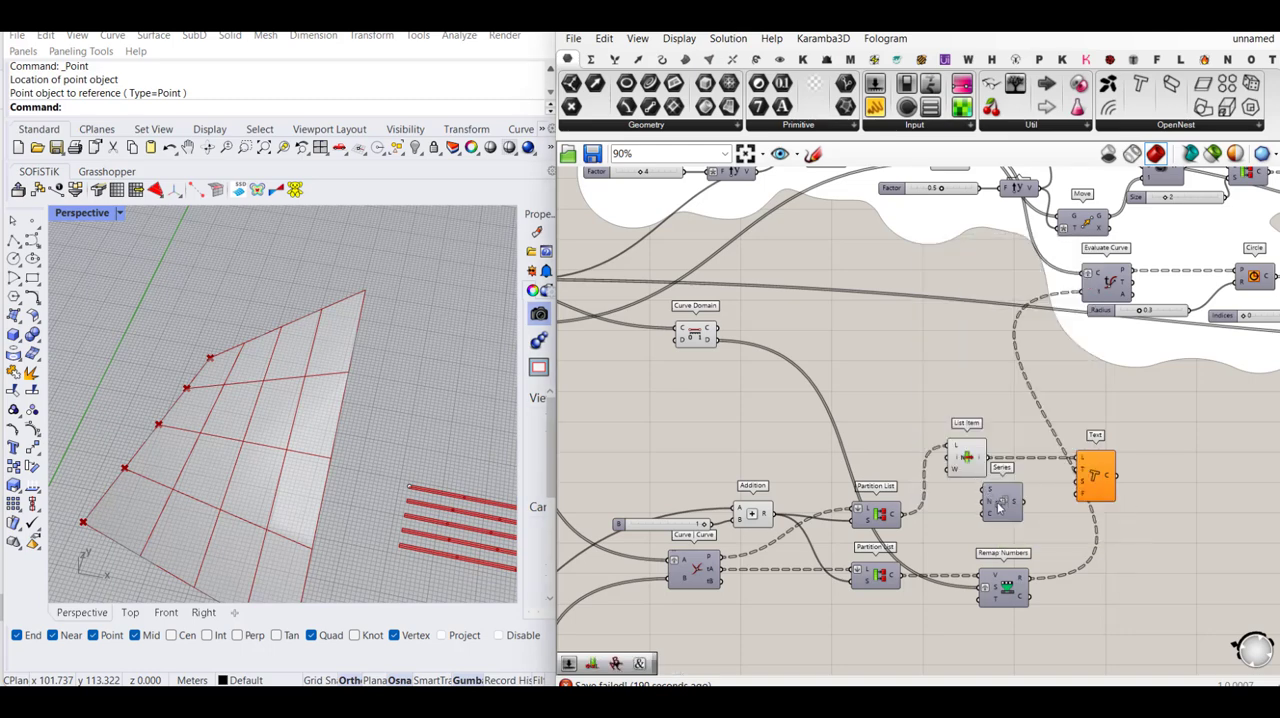
pyautogui.moveTo(978, 459); pyautogui.dragTo(1010, 432)
pyautogui.moveTo(1097, 471); pyautogui.dragTo(1138, 445)
pyautogui.moveTo(1015, 440); pyautogui.dragTo(1025, 436)
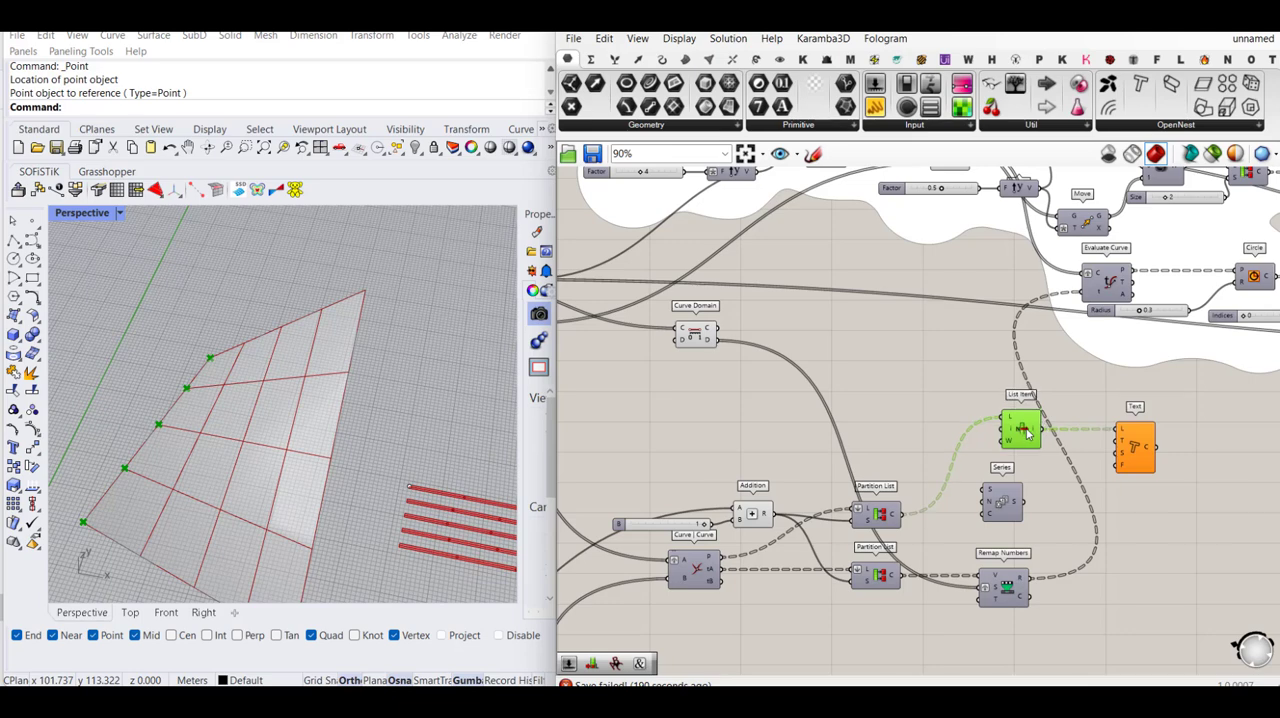
pyautogui.moveTo(1012, 506); pyautogui.dragTo(1032, 503)
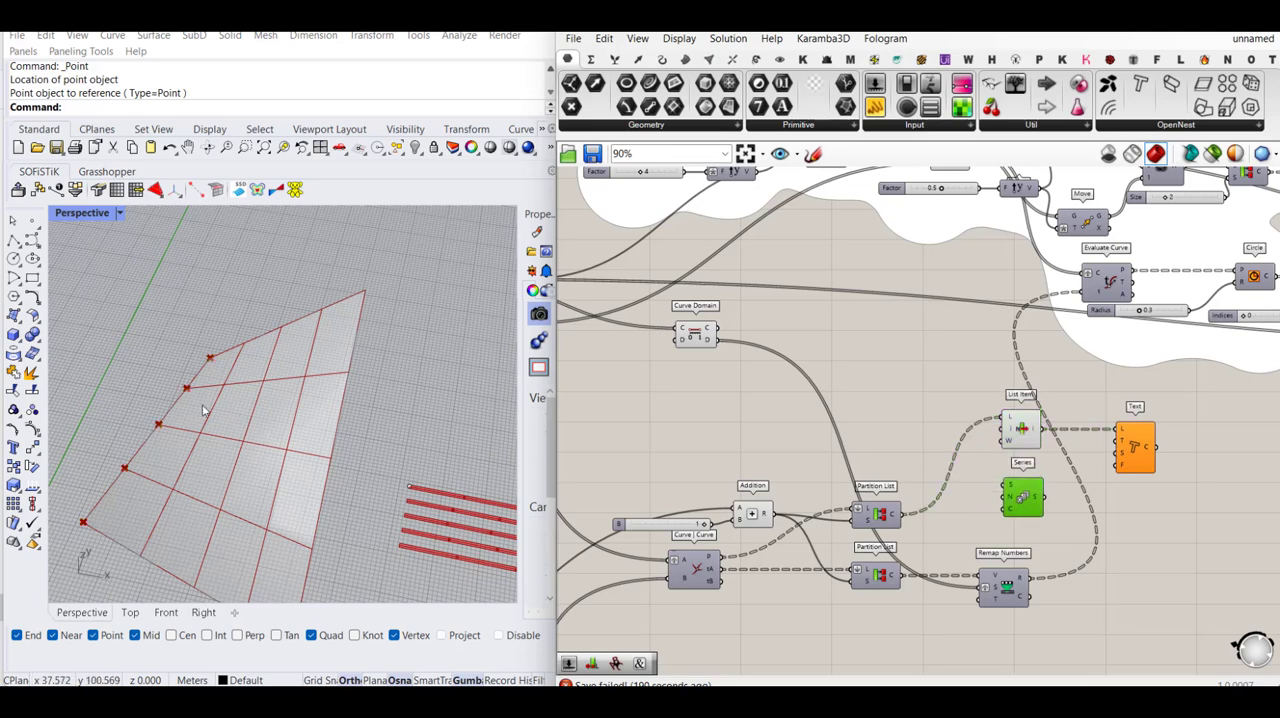
# - Wire the List Length output into the Series count and the Series output into the Text component's T input
pyautogui.scroll(-2, 828, 430)
pyautogui.moveTo(818, 404); pyautogui.dragTo(910, 403, button='right')
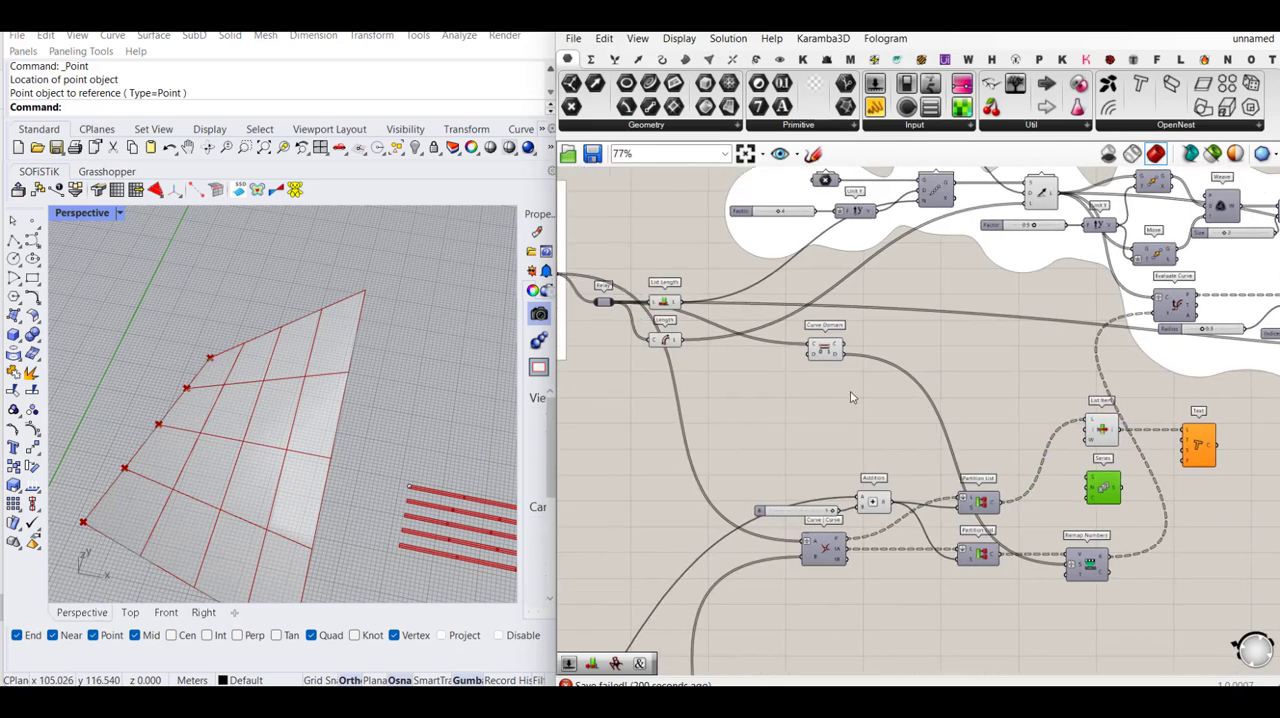
pyautogui.moveTo(682, 302); pyautogui.dragTo(1089, 497)
pyautogui.moveTo(1108, 487); pyautogui.dragTo(923, 481, button='right')
pyautogui.scroll(2, 924, 458)
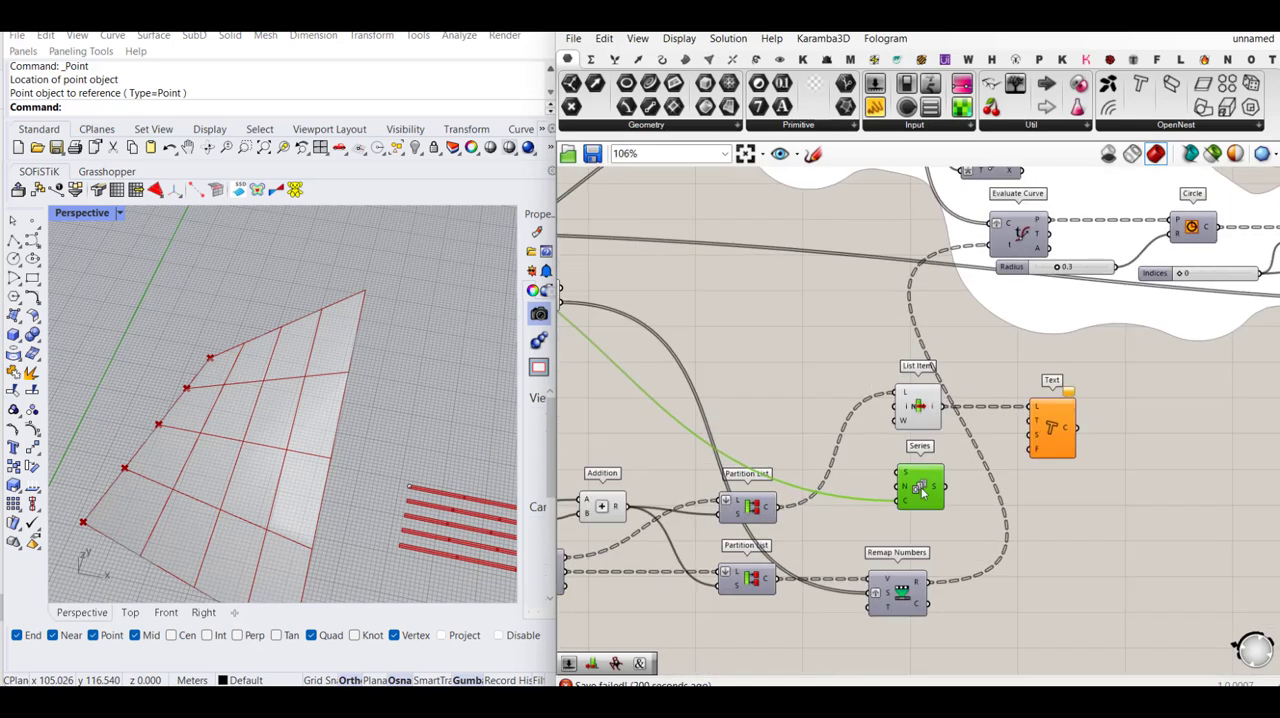
pyautogui.moveTo(947, 484); pyautogui.dragTo(1034, 419)
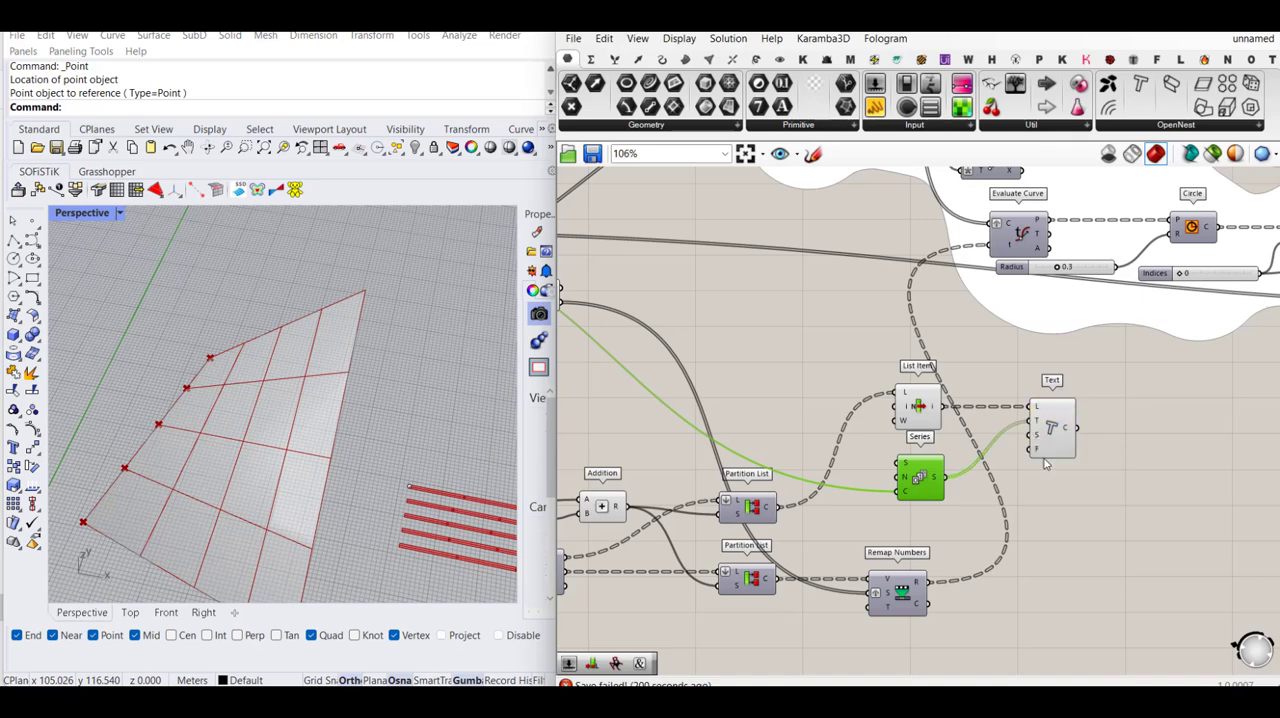
# - Turn off the List Item preview to hide its point markers and inspect the text at the surface corner
pyautogui.scroll(-3, 413, 402)
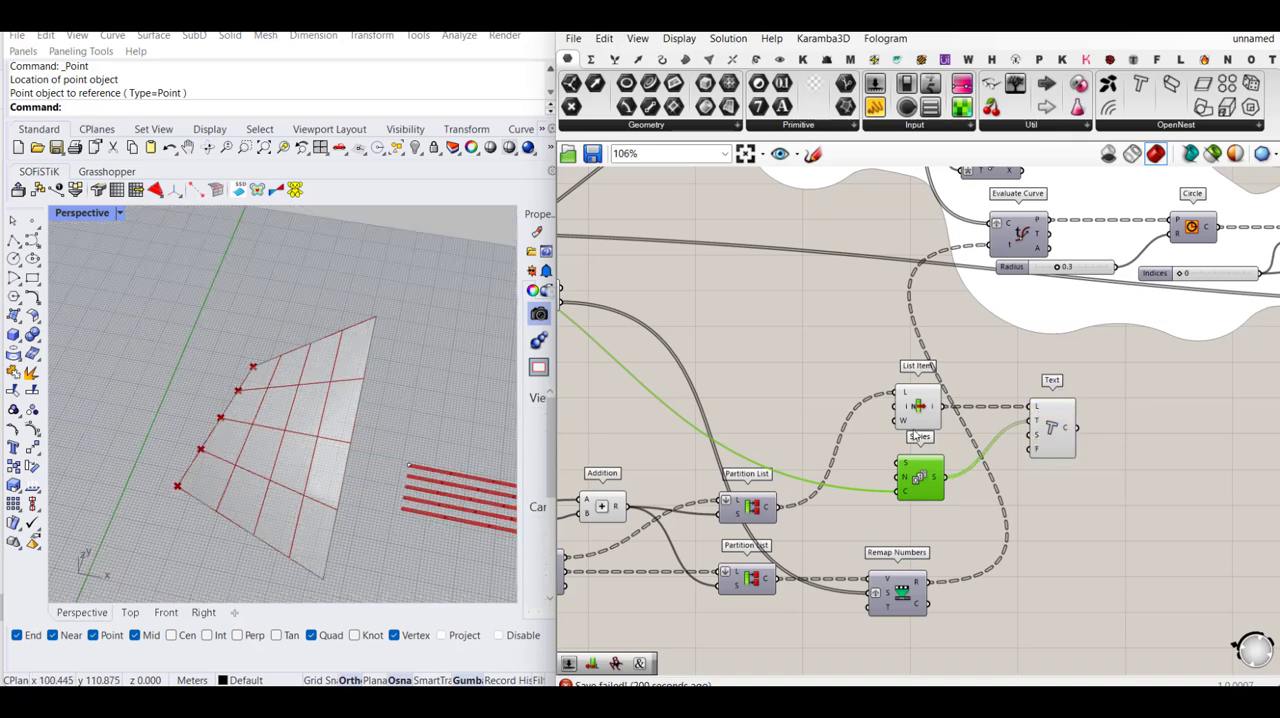
pyautogui.click(921, 405)
pyautogui.middleClick(921, 405)
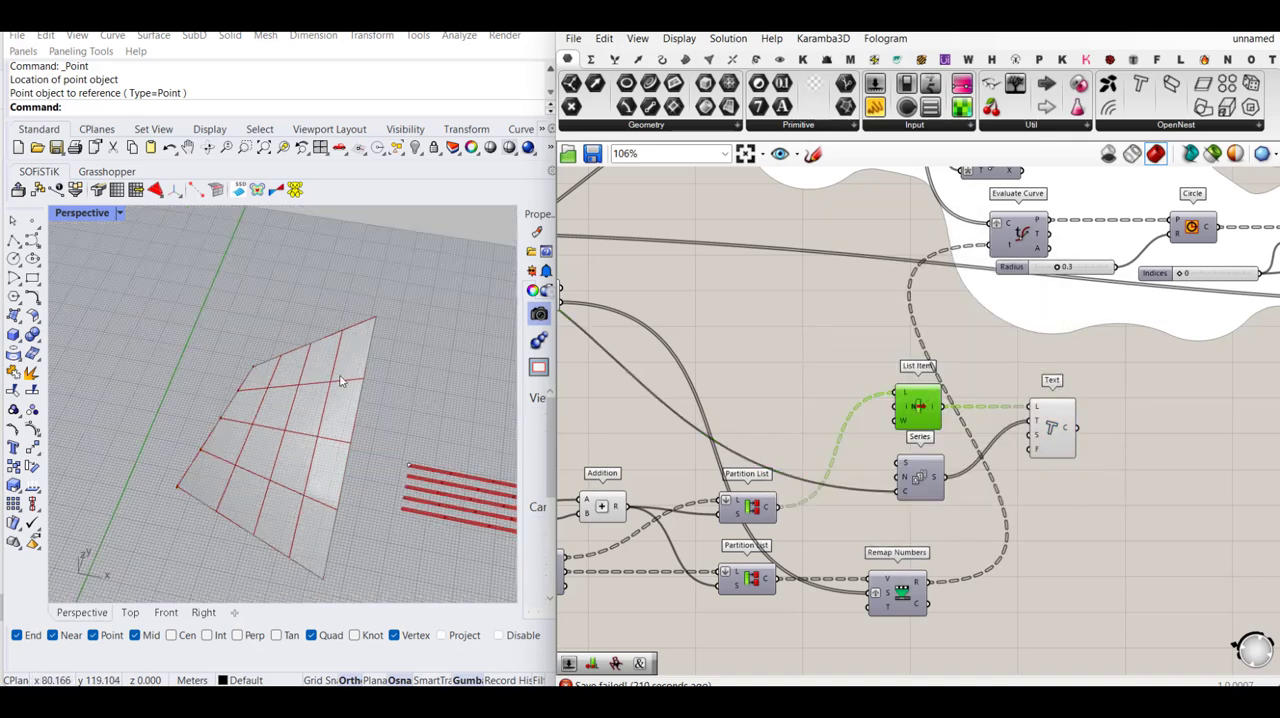
pyautogui.scroll(3, 250, 385)
pyautogui.scroll(5, 280, 375)
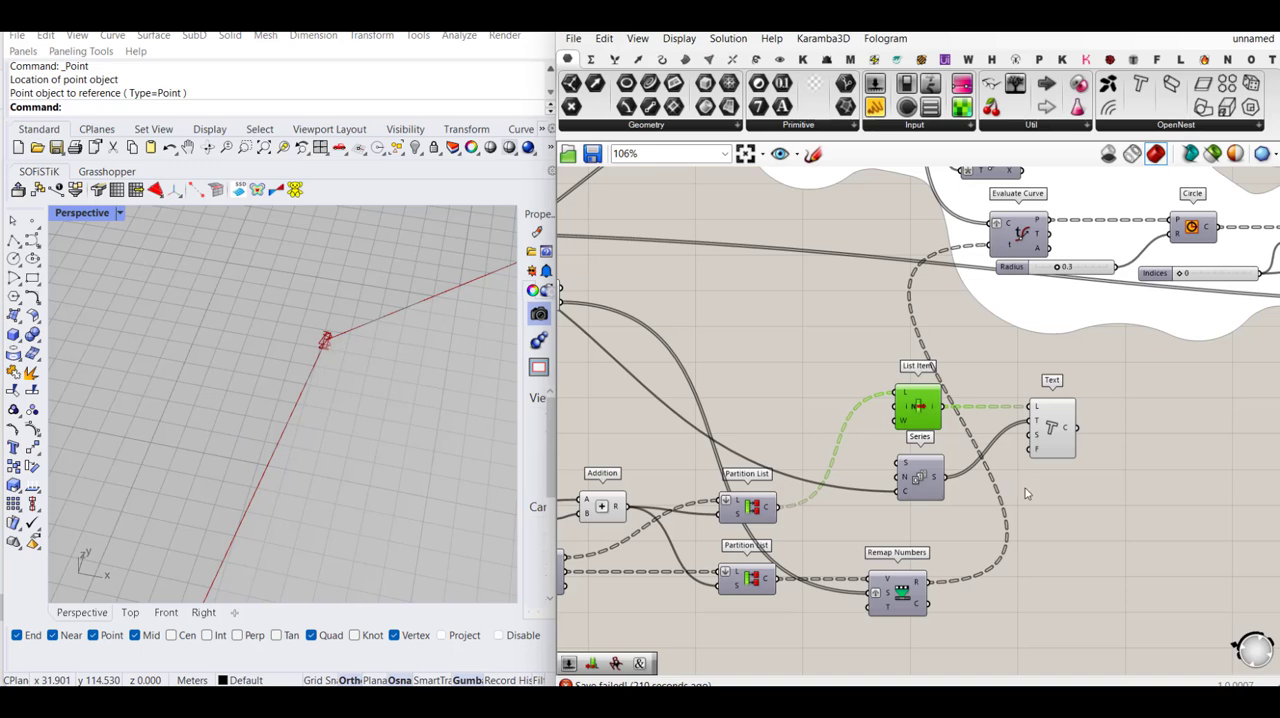
# - Graft the Text component's T input so each edge point gets its own number, and check the tags
pyautogui.moveTo(1088, 497); pyautogui.dragTo(1096, 509, button='right')
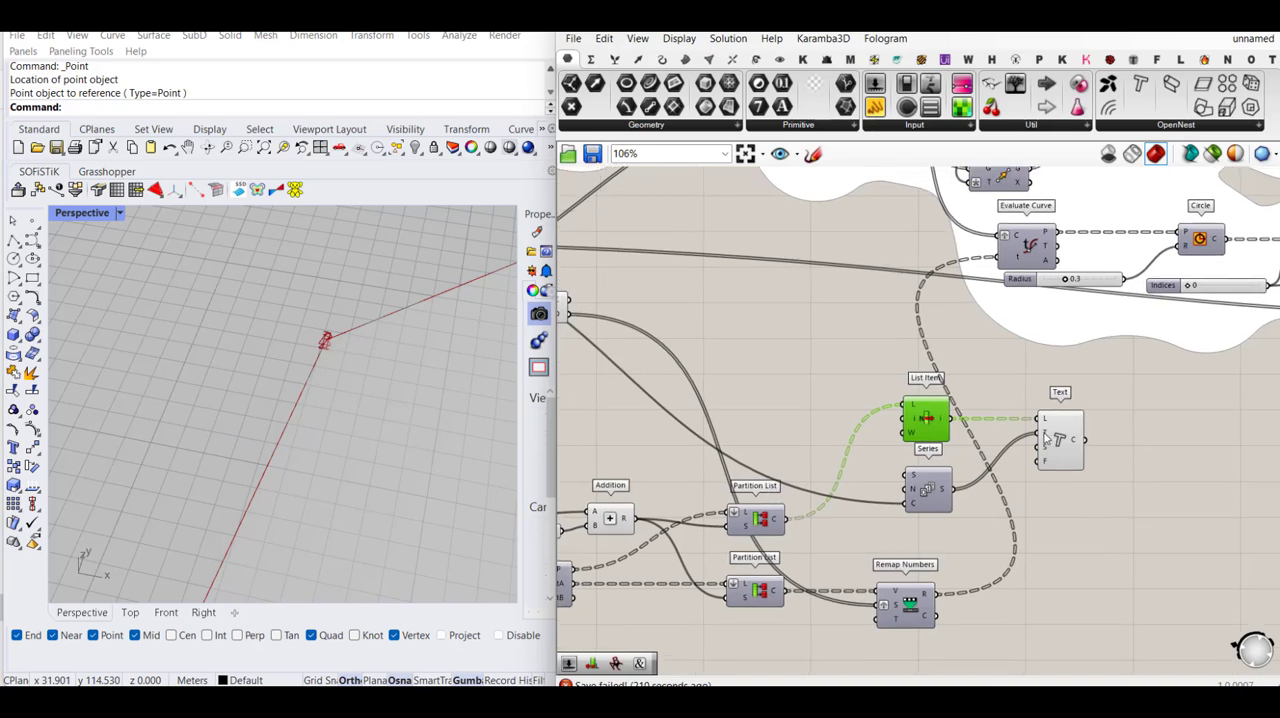
pyautogui.rightClick(1044, 437)
pyautogui.click(1080, 523)
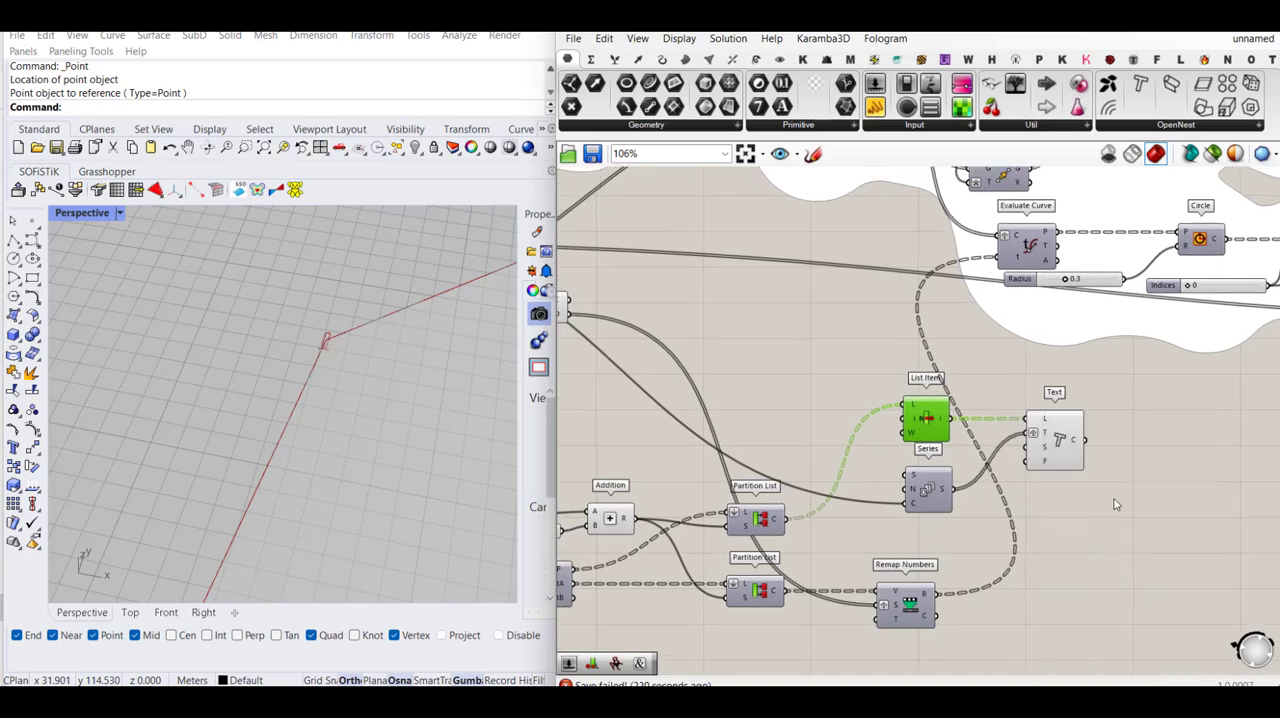
pyautogui.click(1116, 505)
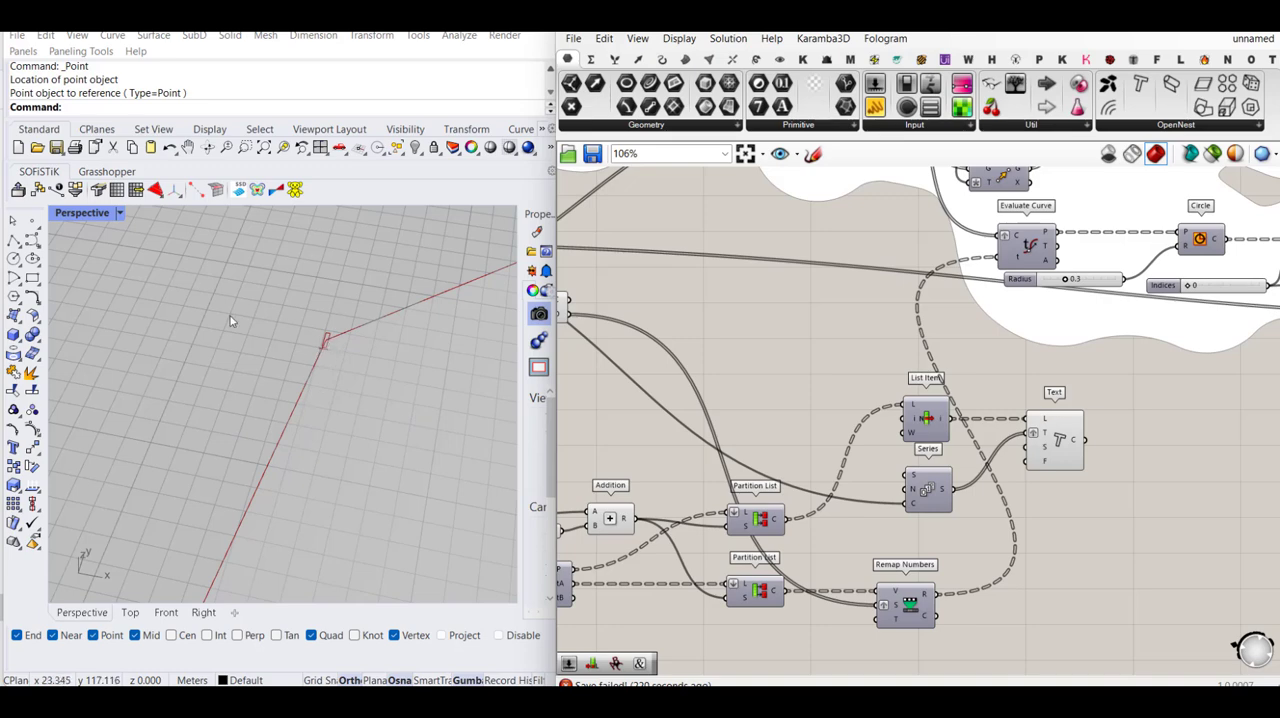
pyautogui.scroll(-3, 230, 320)
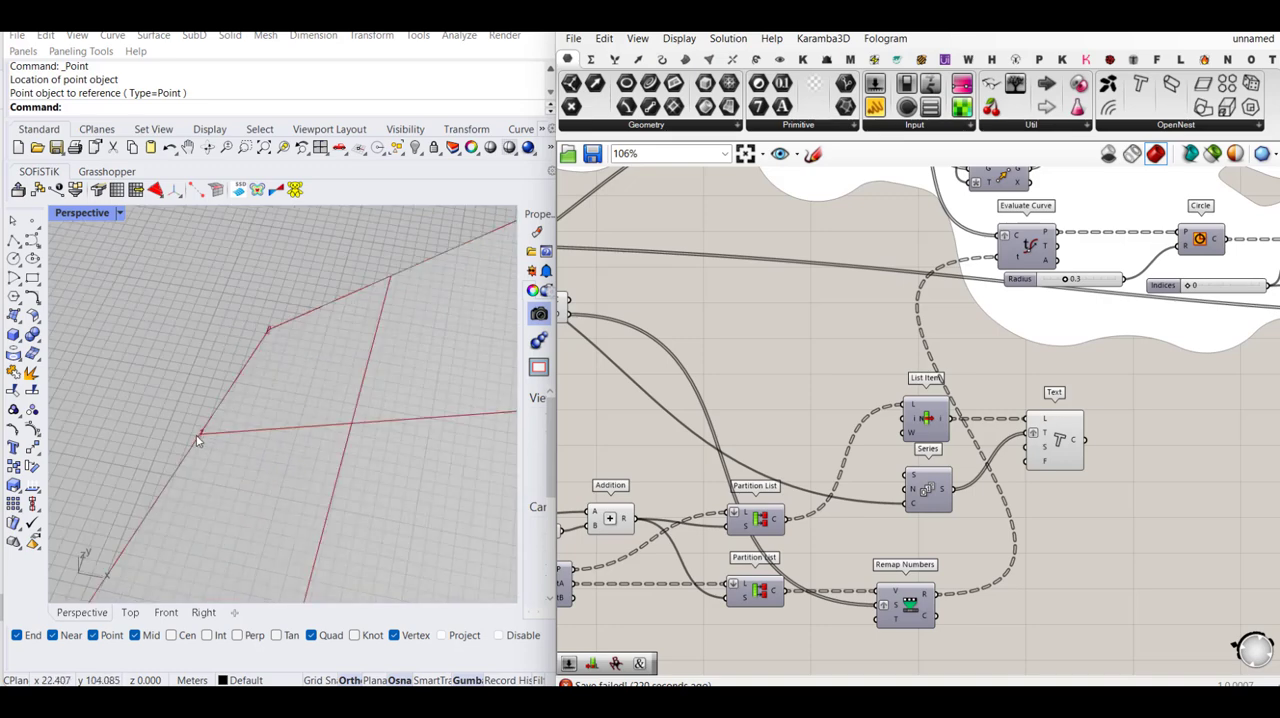
# - Shift the Text component away from Series and connect a new number slider of 2 to its S input
pyautogui.click(930, 502)
pyautogui.moveTo(1058, 445); pyautogui.dragTo(1151, 445)
pyautogui.doubleClick(1083, 503)
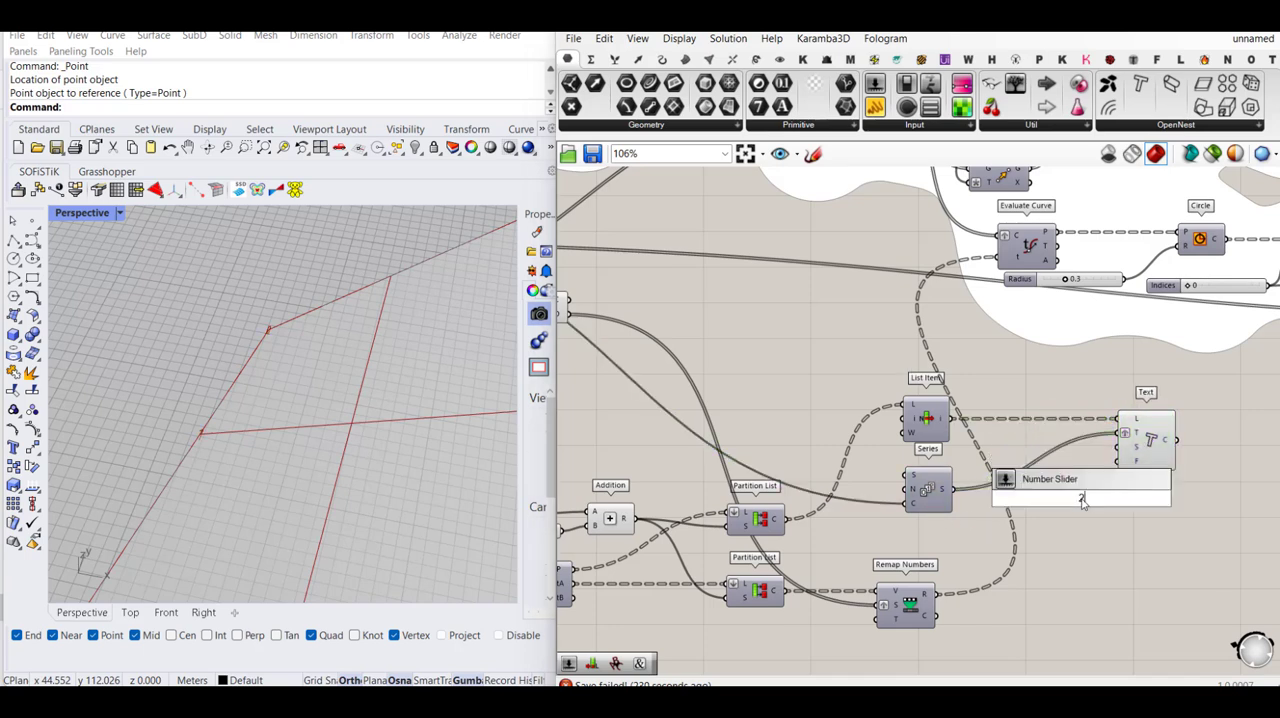
pyautogui.write('2')
pyautogui.press('Return')
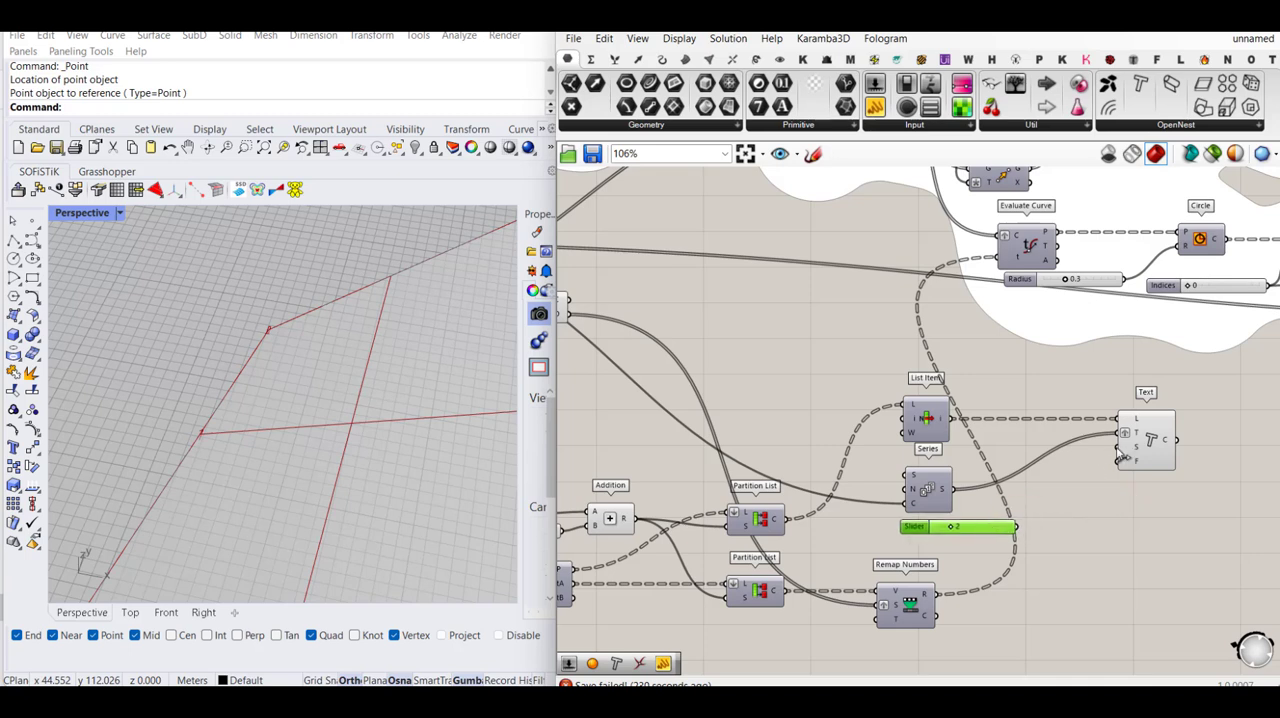
pyautogui.moveTo(1120, 455); pyautogui.dragTo(1120, 449)
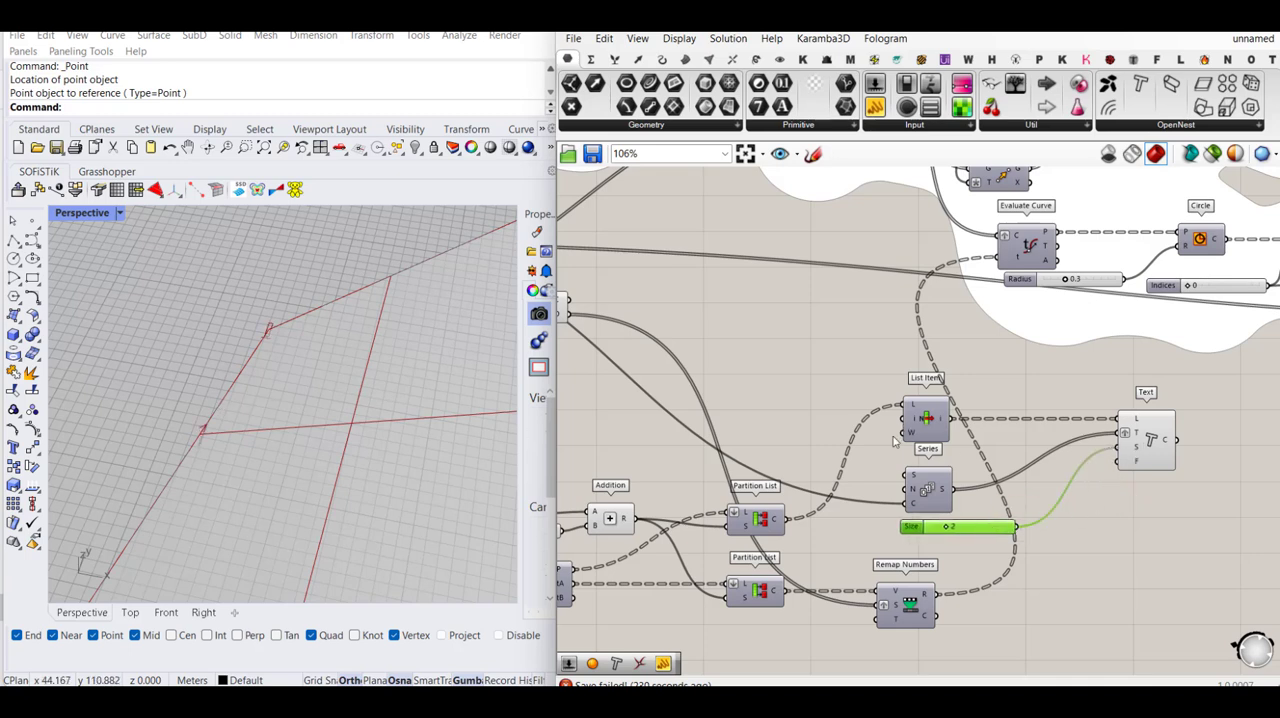
# - Set the text size slider to 3 and check the number tags along the surface edge
pyautogui.moveTo(948, 531); pyautogui.dragTo(954, 531)
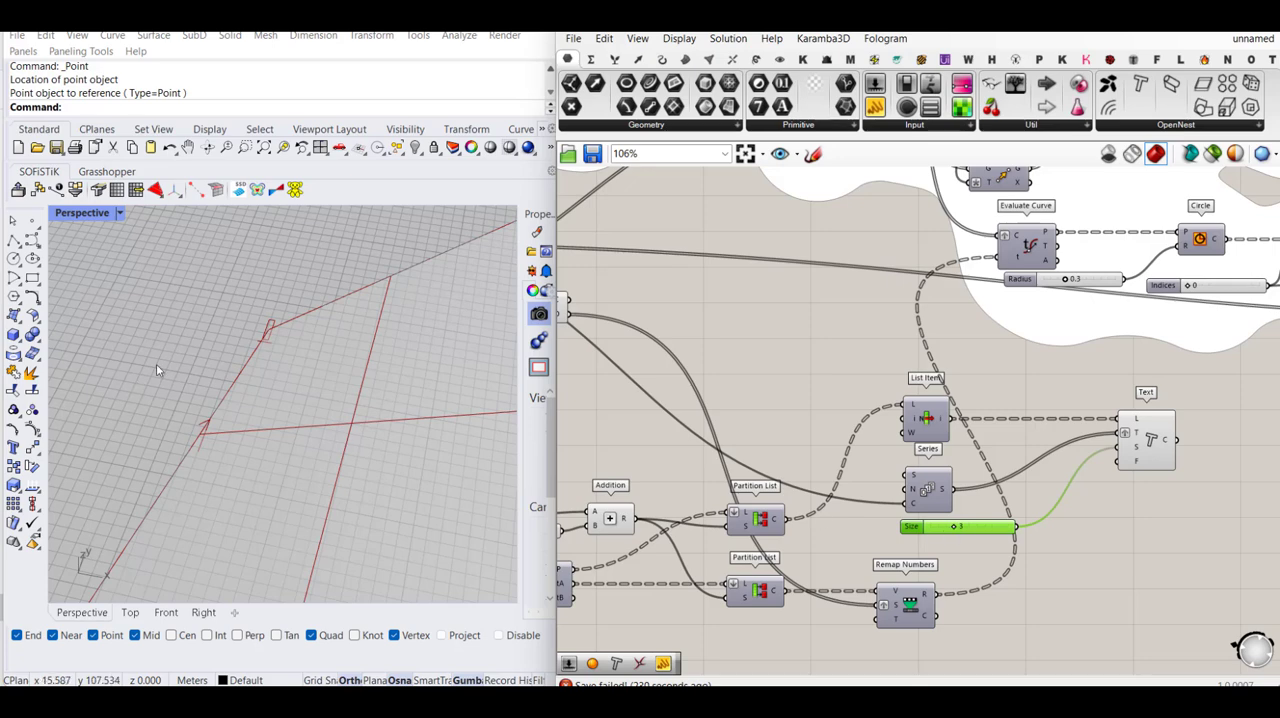
pyautogui.scroll(-10, 240, 354)
pyautogui.scroll(3, 180, 441)
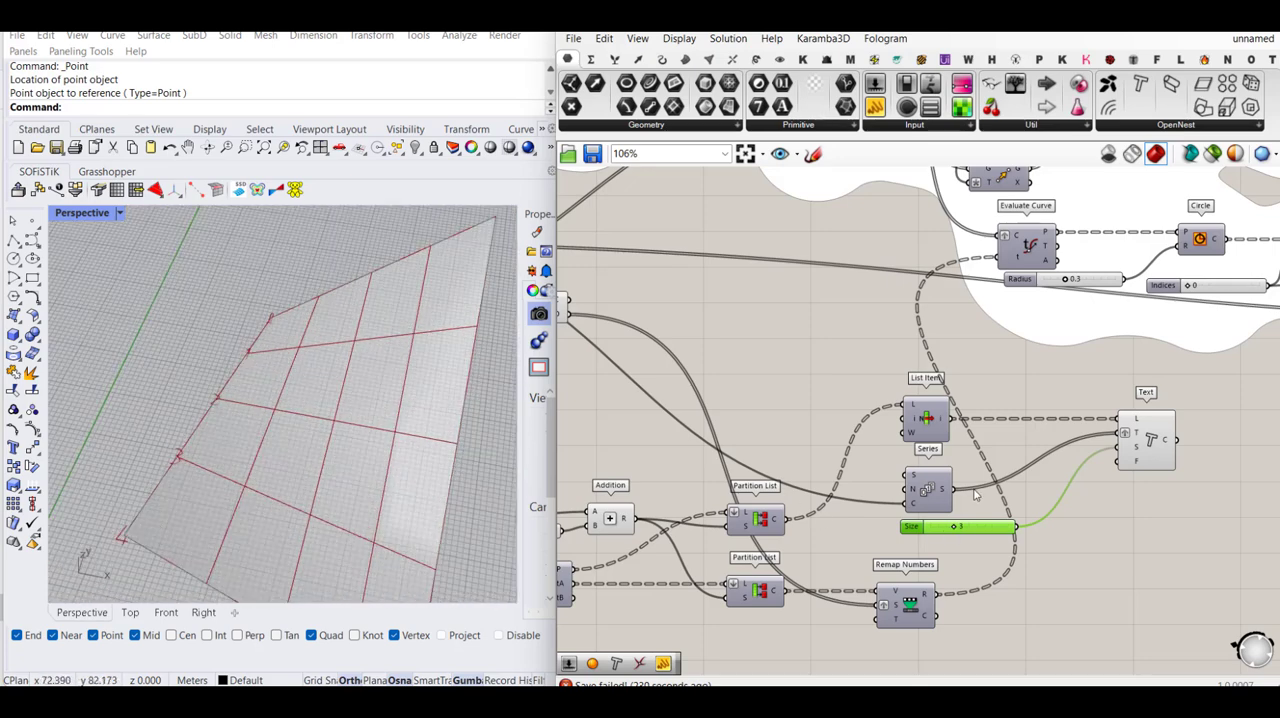
# - Make room before the Text component and place a Concatenate component between Series and Text
pyautogui.moveTo(1017, 491); pyautogui.dragTo(988, 489, button='right')
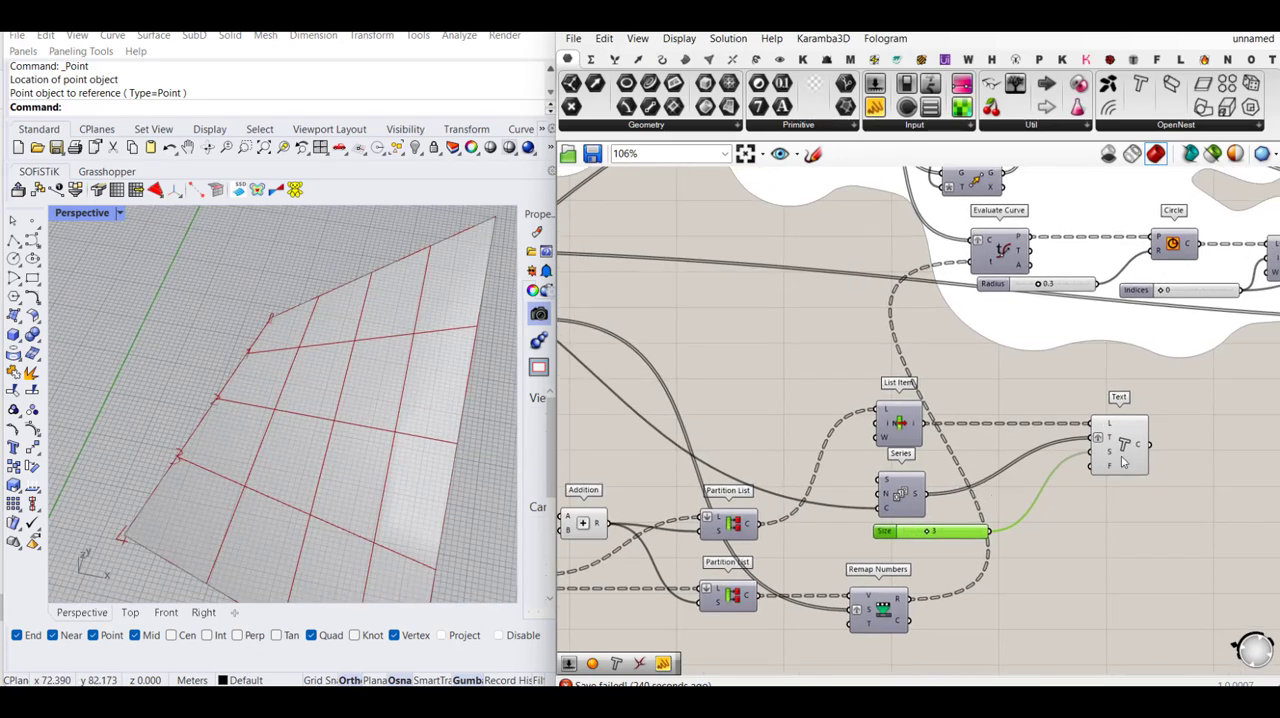
pyautogui.moveTo(1122, 460); pyautogui.dragTo(1195, 460)
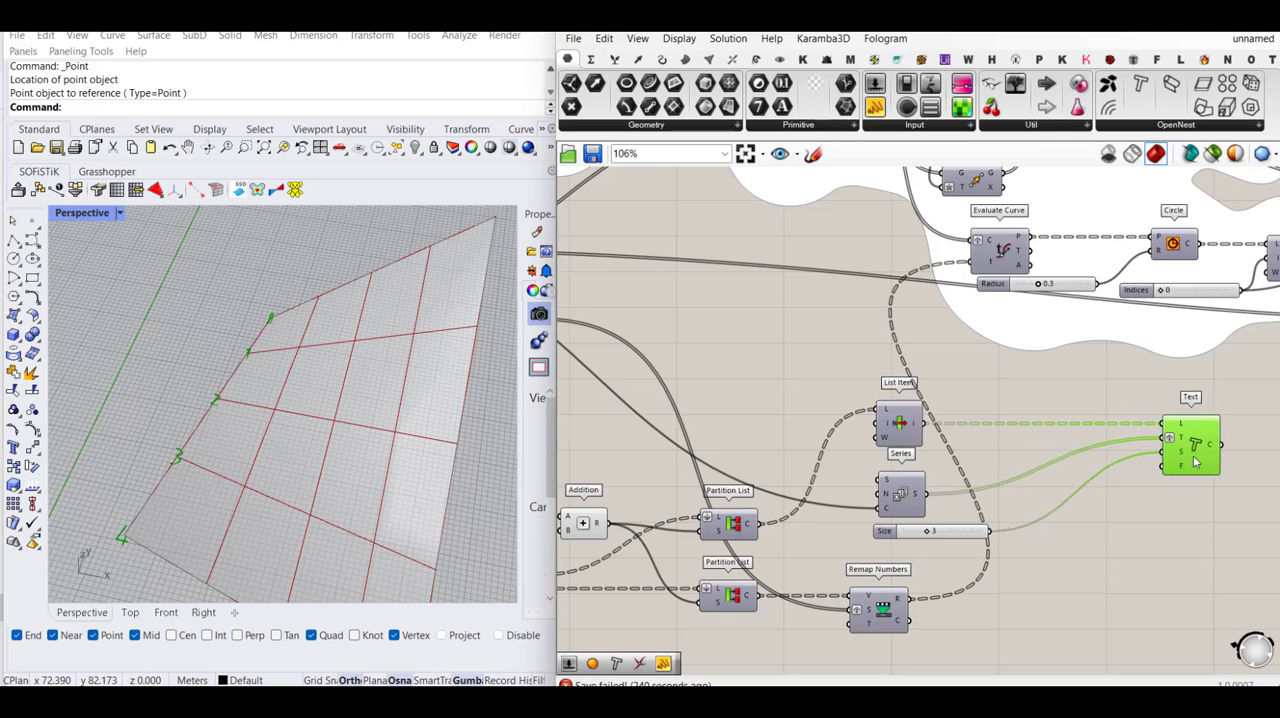
pyautogui.doubleClick(1010, 452)
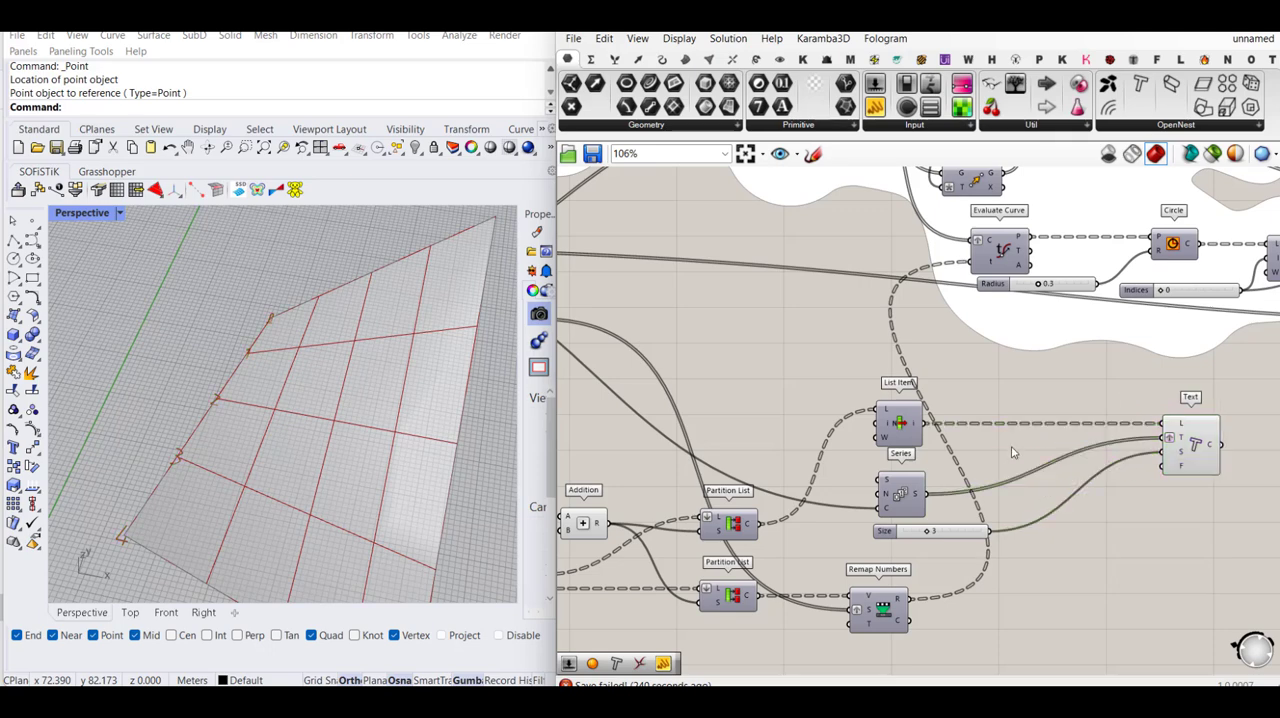
pyautogui.write('conc')
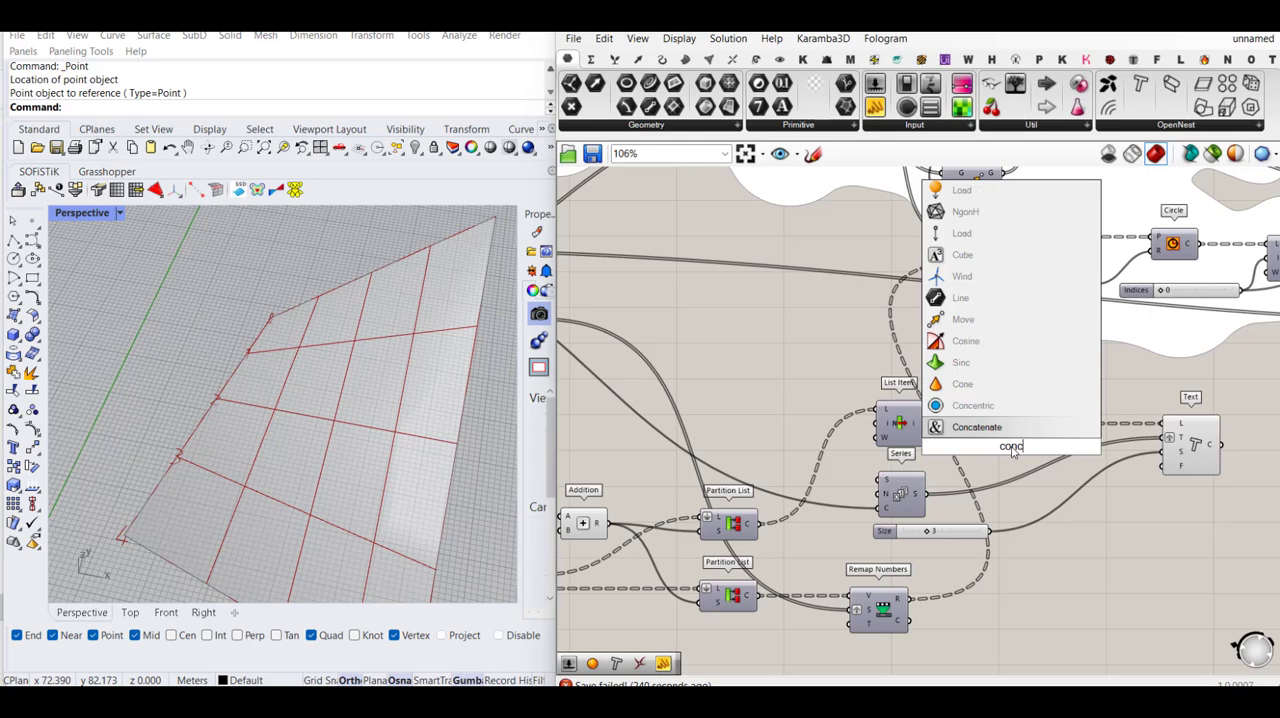
pyautogui.click(968, 427)
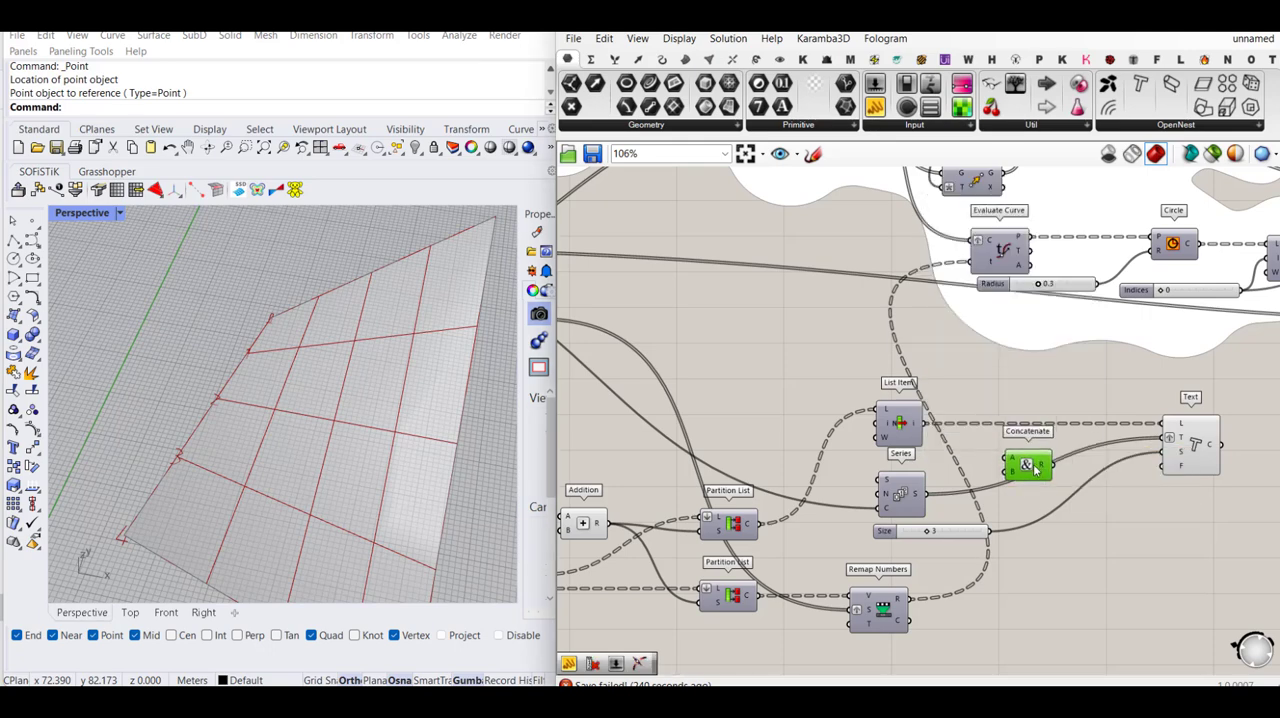
# - Set Concatenate's A input to the text "U" and wire the Series output into its B input
pyautogui.scroll(2, 1032, 474)
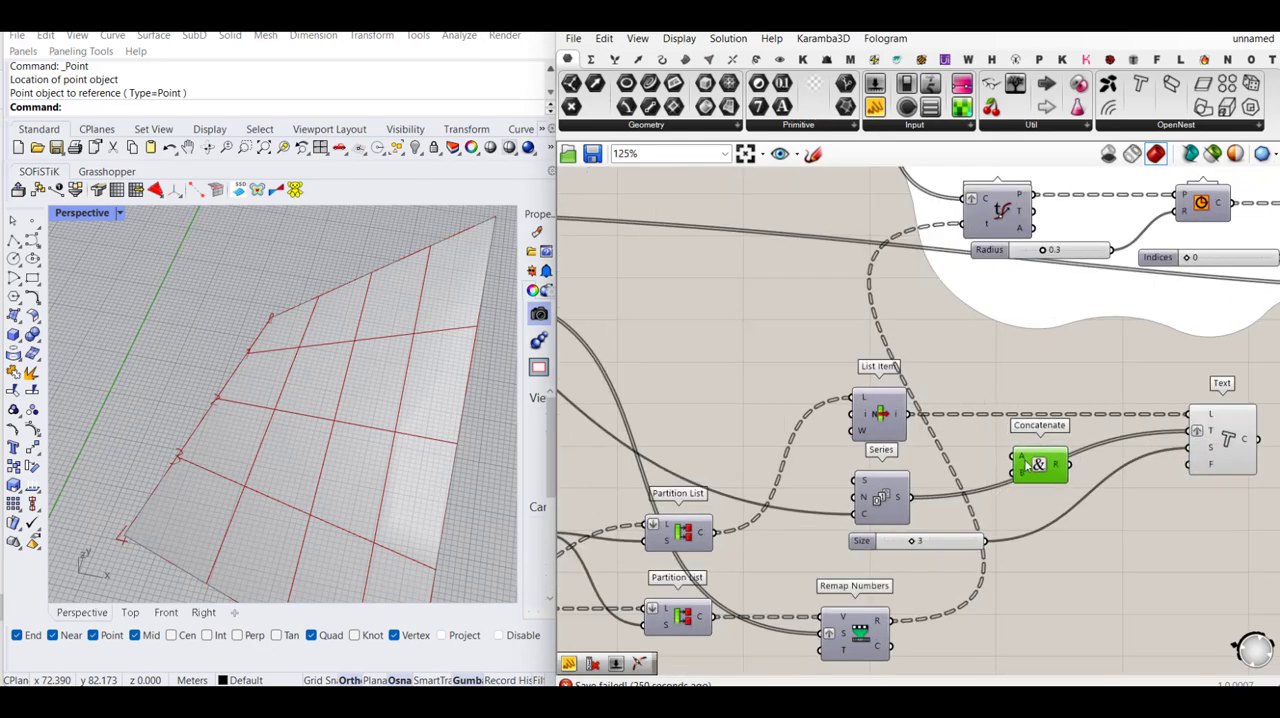
pyautogui.rightClick(1022, 462)
pyautogui.moveTo(1090, 566)
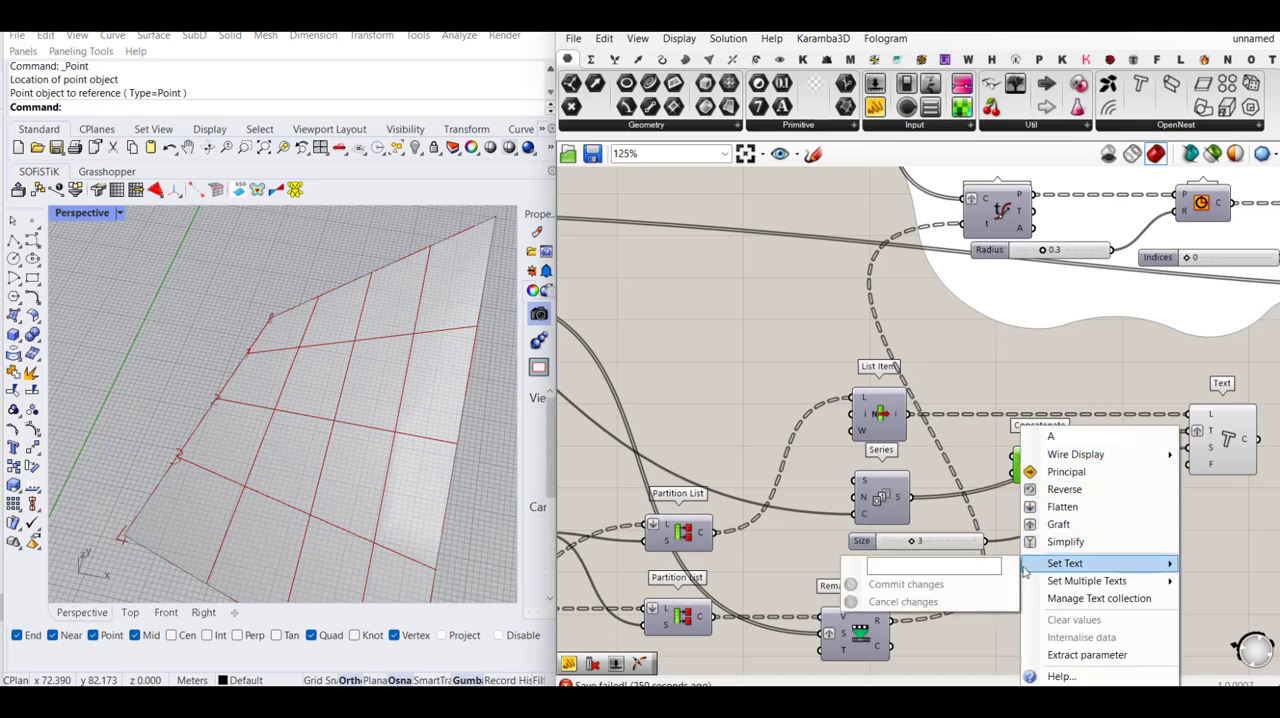
pyautogui.click(992, 567)
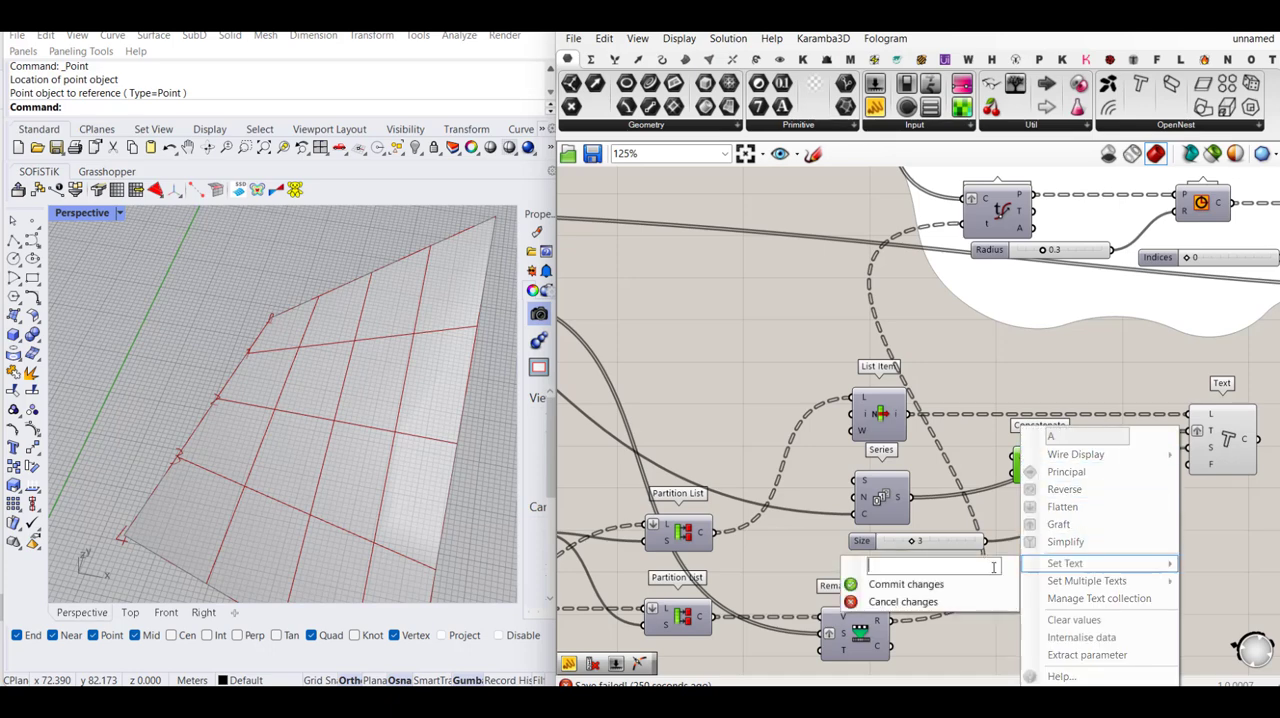
pyautogui.write('U')
pyautogui.click(981, 583)
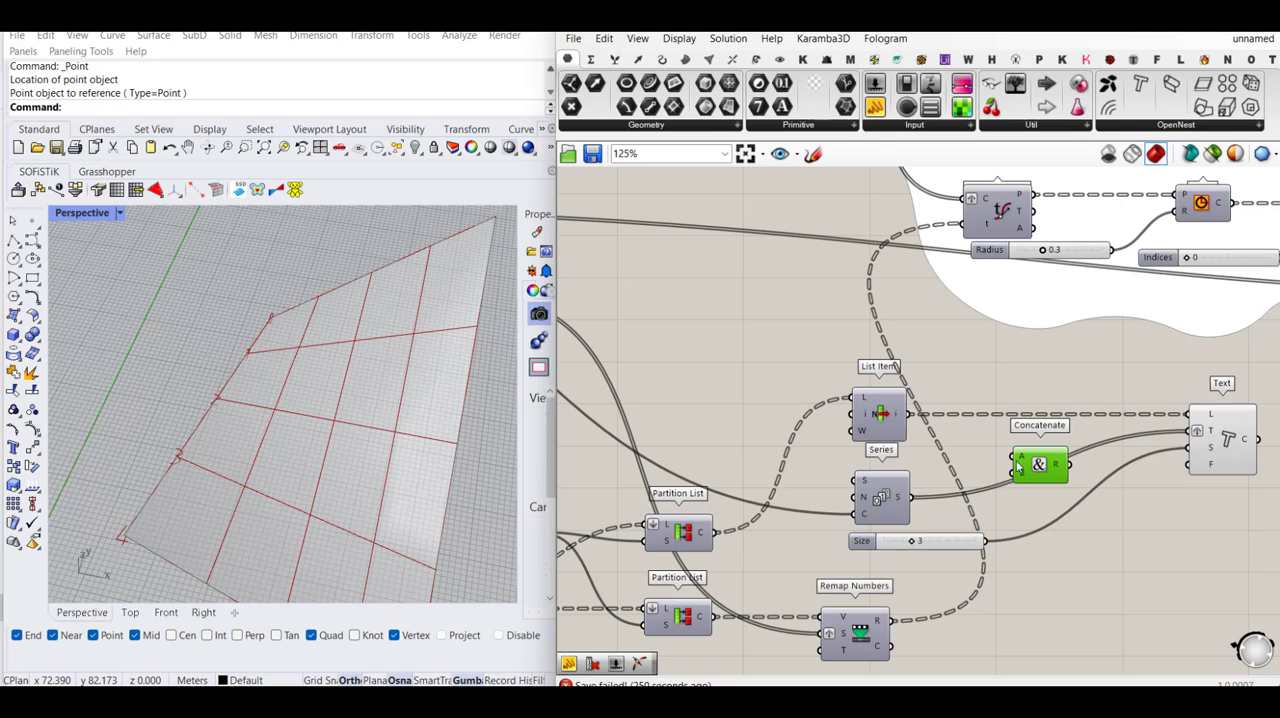
pyautogui.moveTo(1016, 463); pyautogui.dragTo(910, 497)
# - Place a panel below the Text component and connect the Concatenate result to it to read the combined labels
pyautogui.scroll(2, 1068, 466)
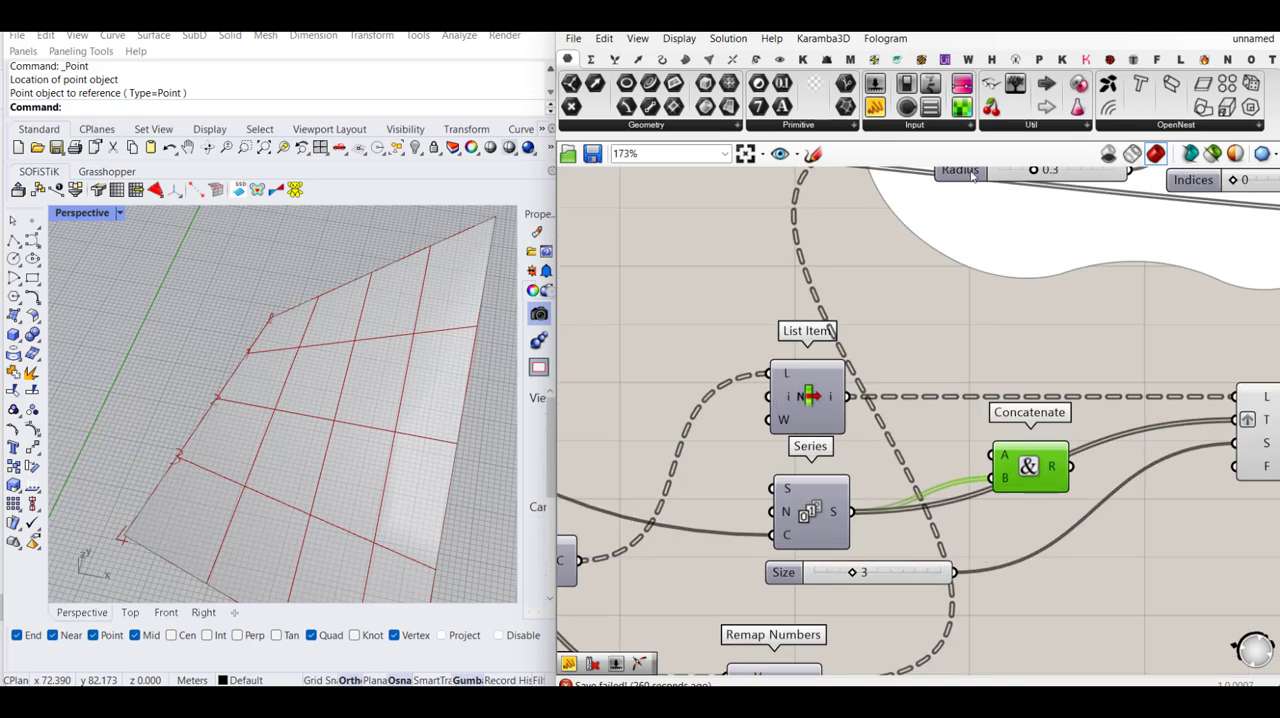
pyautogui.click(877, 108)
pyautogui.scroll(-2, 972, 283)
pyautogui.click(1128, 468)
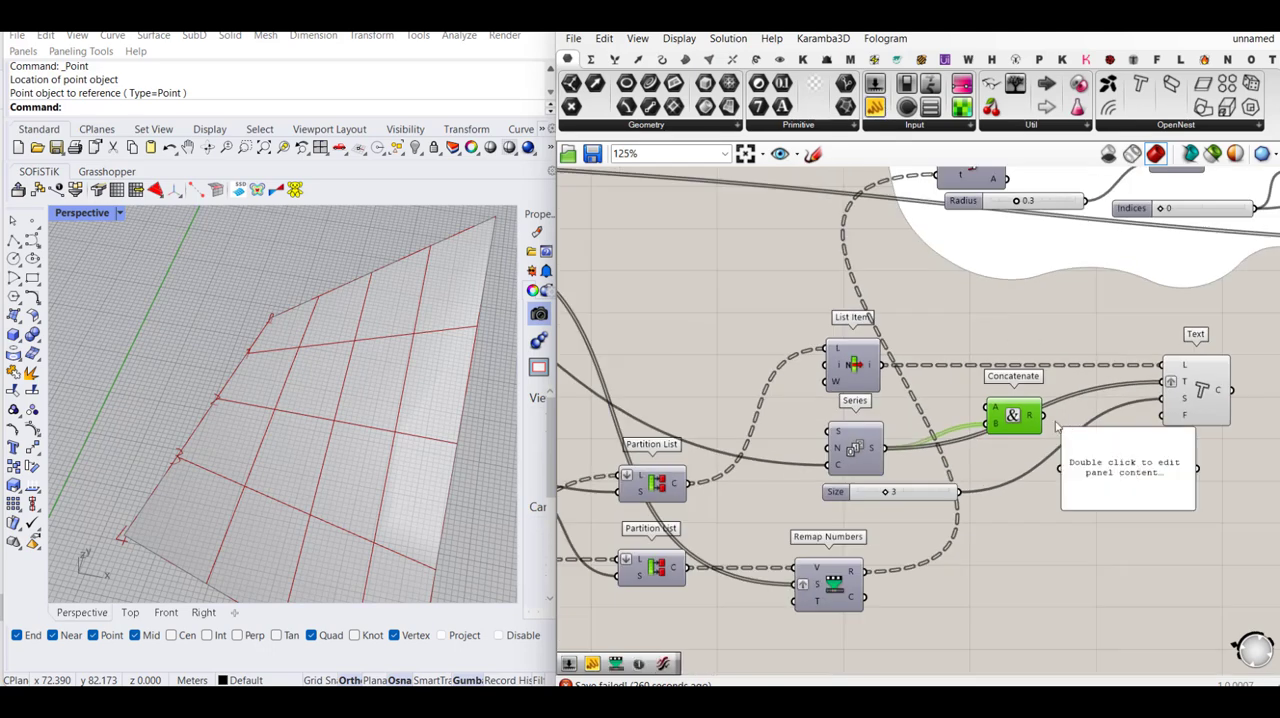
pyautogui.moveTo(1046, 424); pyautogui.dragTo(1060, 467)
pyautogui.scroll(1, 1131, 507)
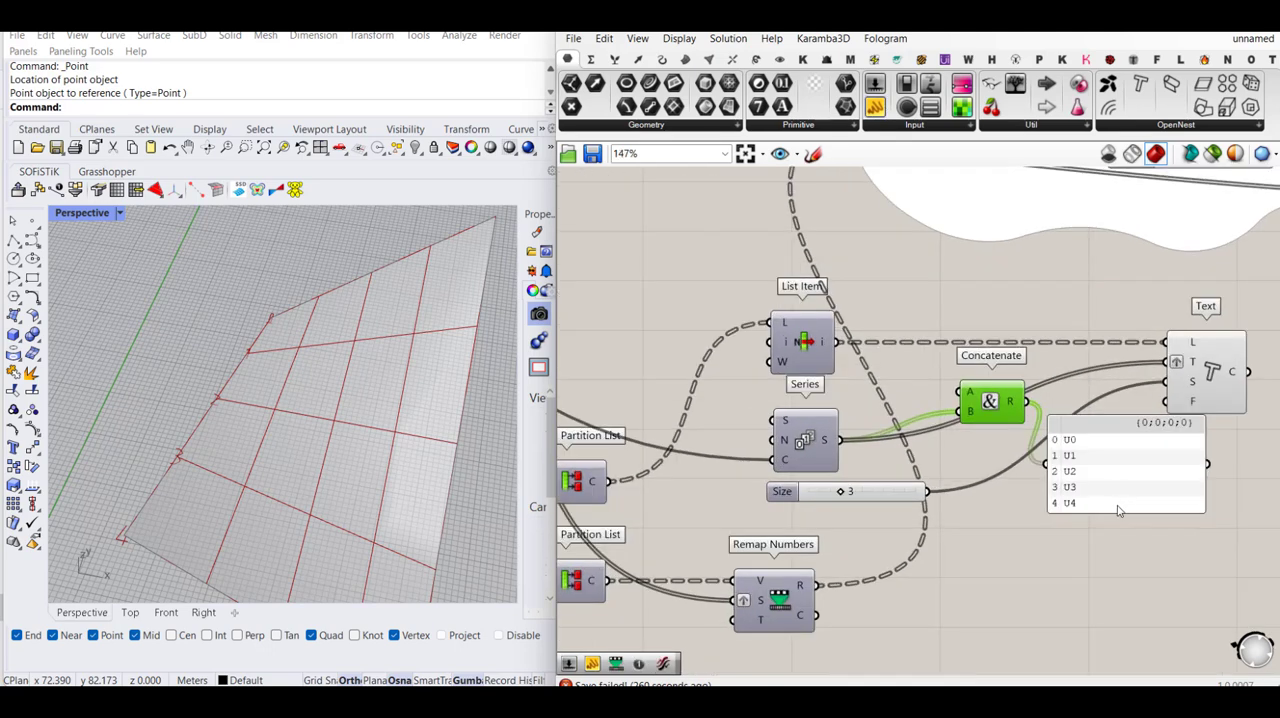
# - Delete the label-reading panel and wire the Concatenate result into the Text component's T input in place of the Series output
pyautogui.moveTo(1117, 534); pyautogui.dragTo(1117, 592)
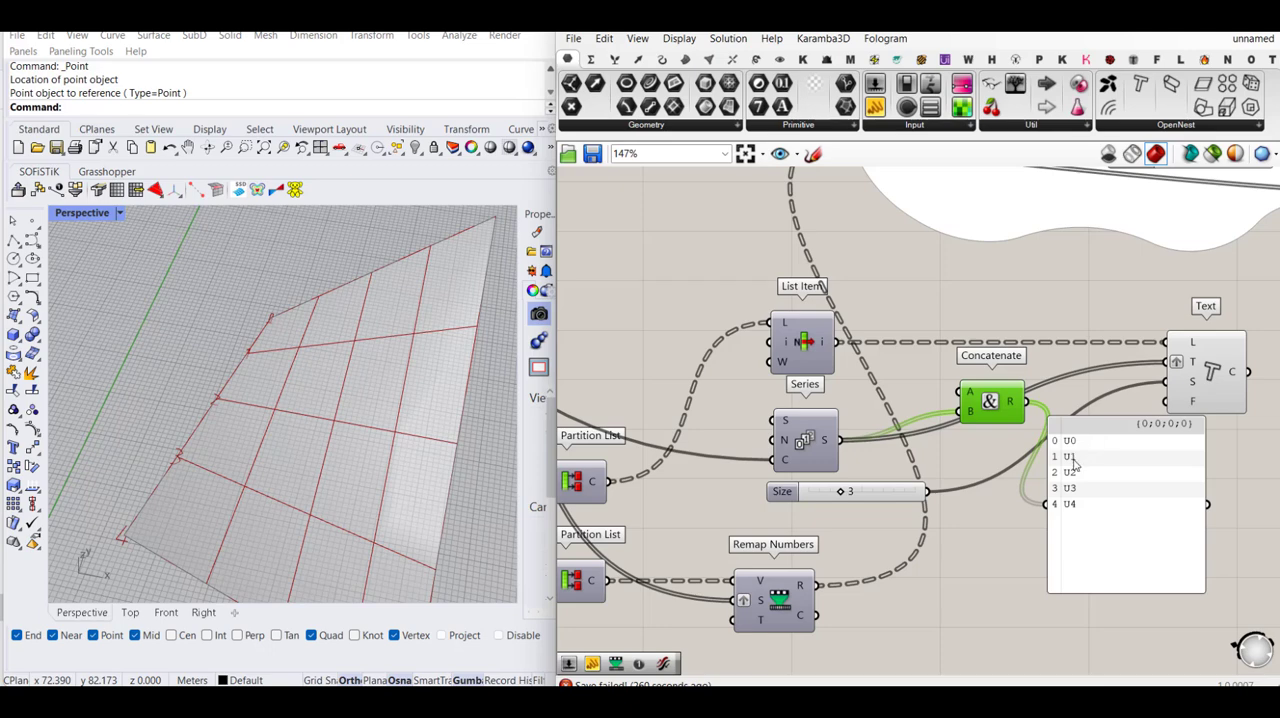
pyautogui.click(1080, 524)
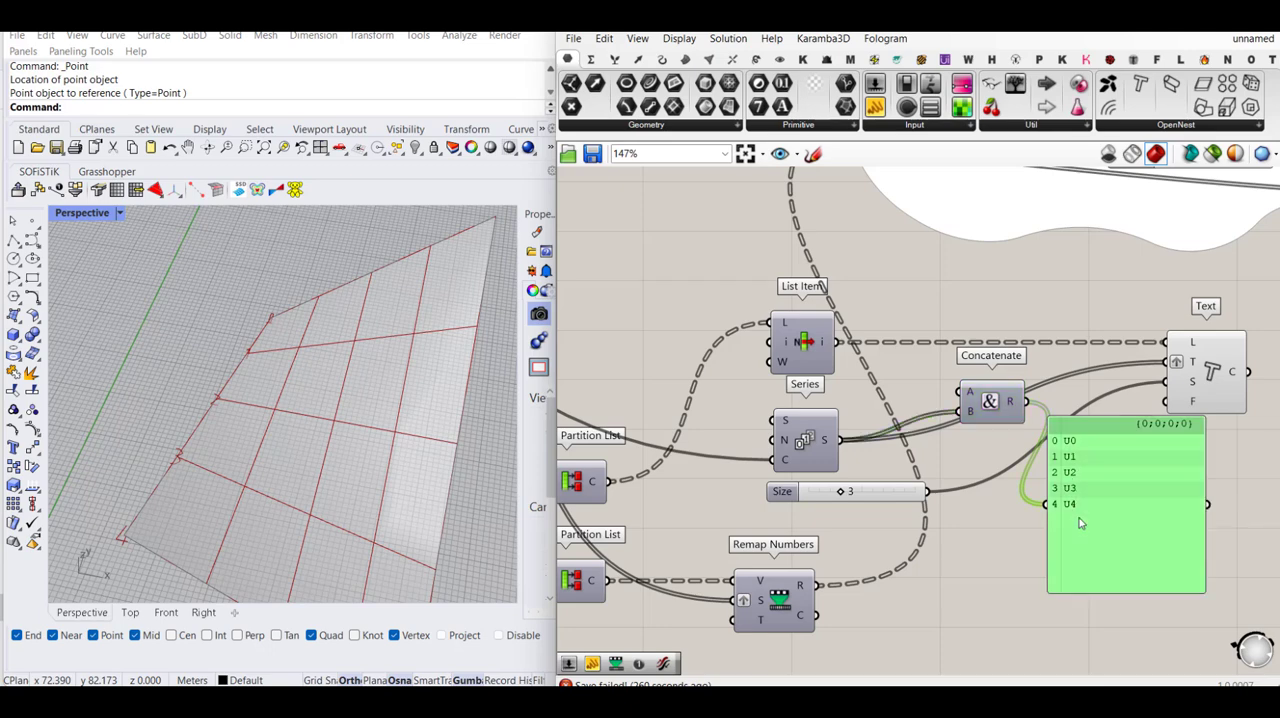
pyautogui.press('Delete')
pyautogui.moveTo(1166, 362); pyautogui.dragTo(1010, 412)
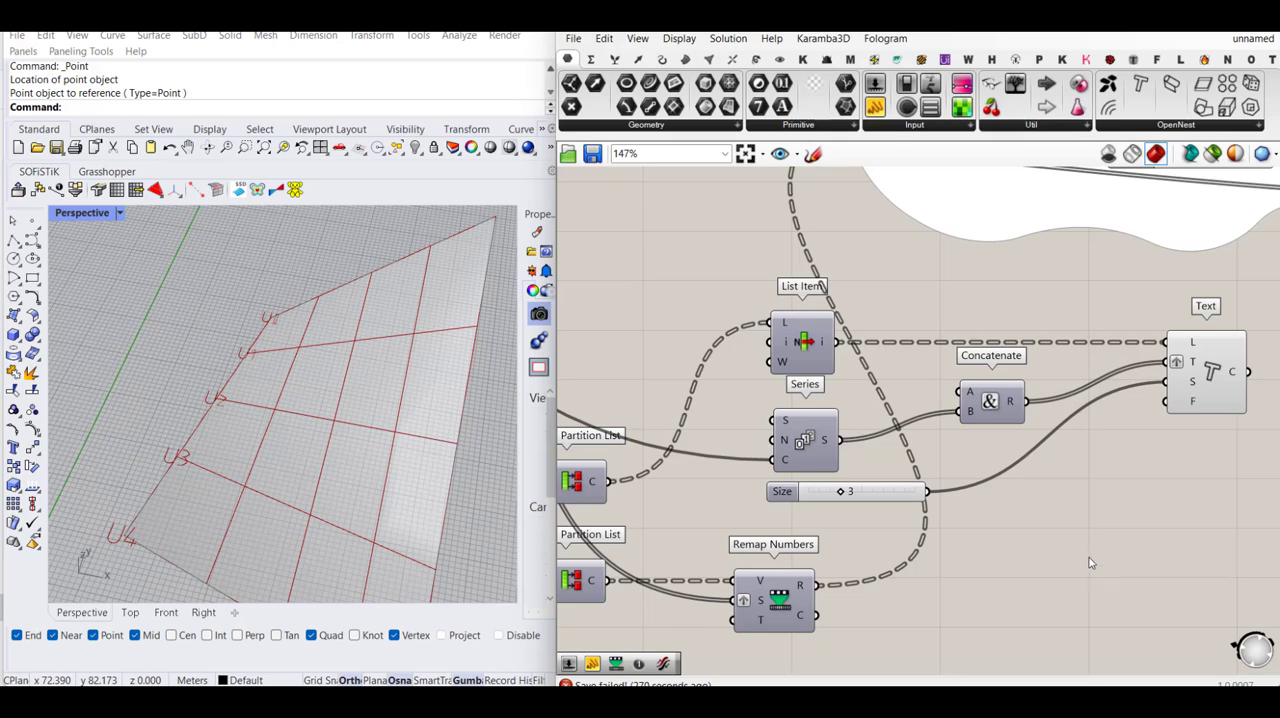
# - Select the text tag components and examine the U-prefixed labels along the twisted surface's edge
pyautogui.scroll(-3, 1049, 467)
pyautogui.moveTo(1098, 358); pyautogui.dragTo(930, 490)
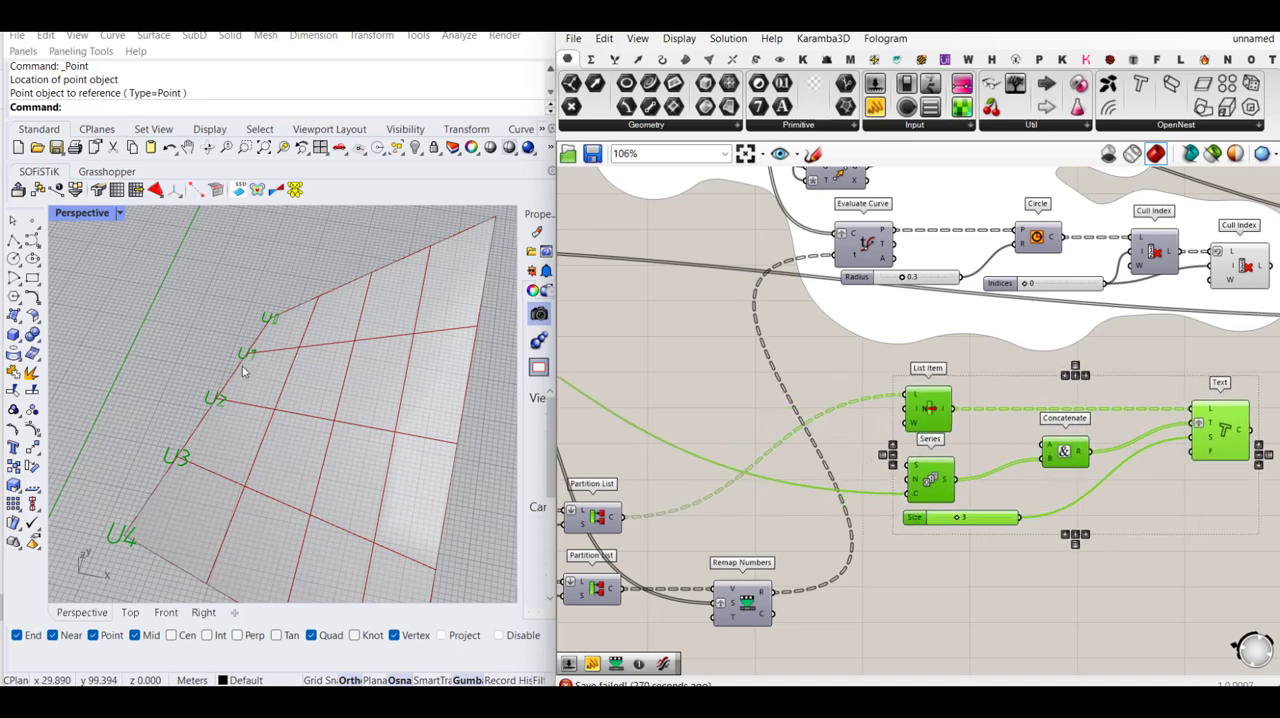
pyautogui.scroll(-3, 166, 372)
pyautogui.scroll(-2, 166, 372)
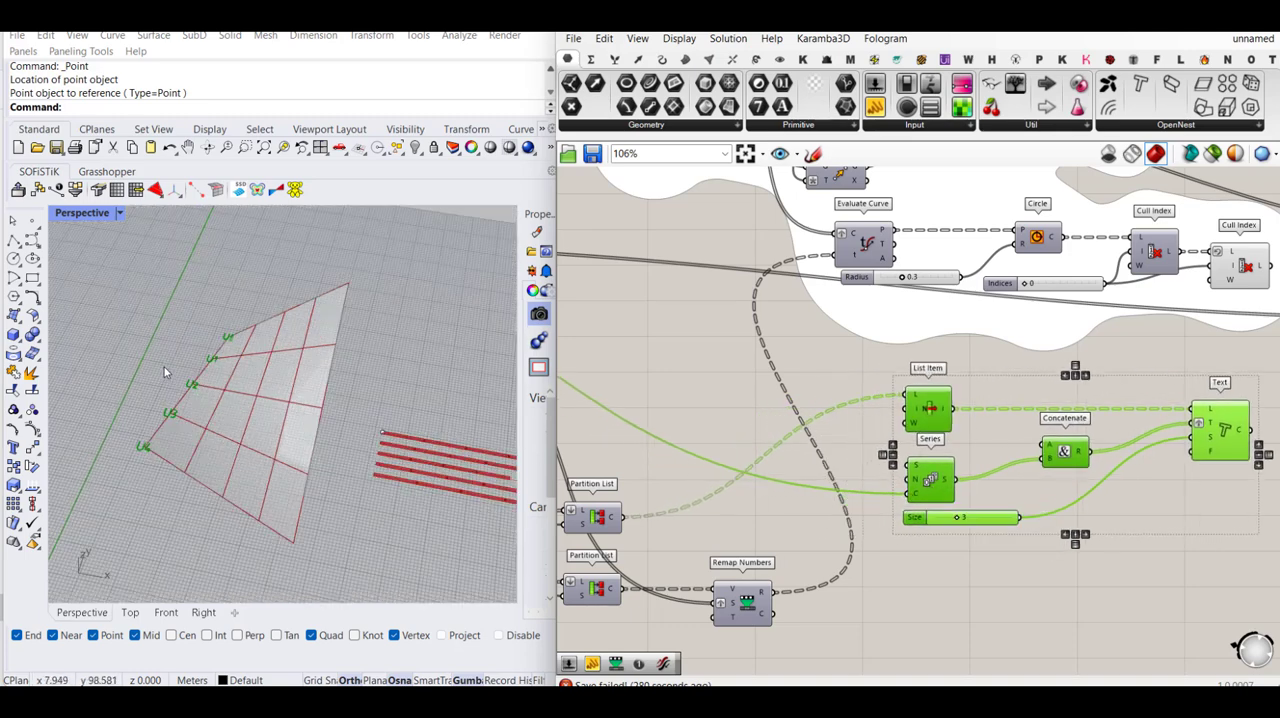
pyautogui.moveTo(337, 421); pyautogui.dragTo(351, 441, button='right')
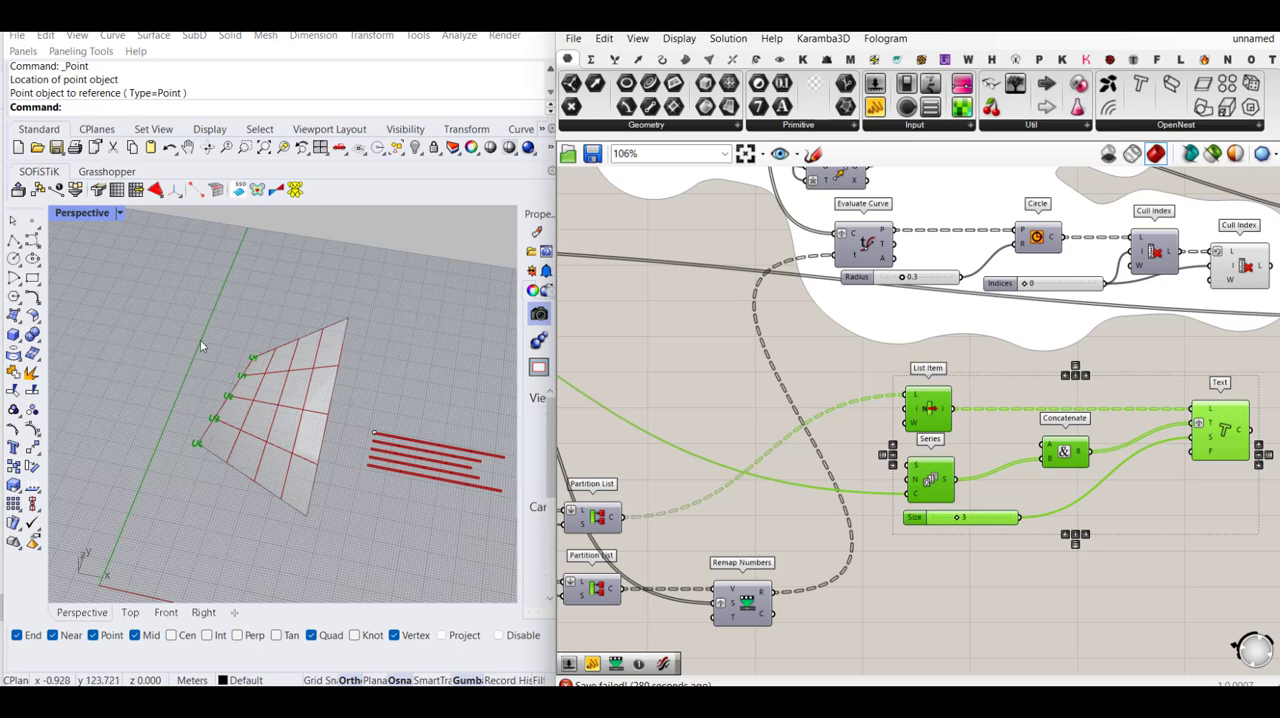
pyautogui.scroll(3, 203, 340)
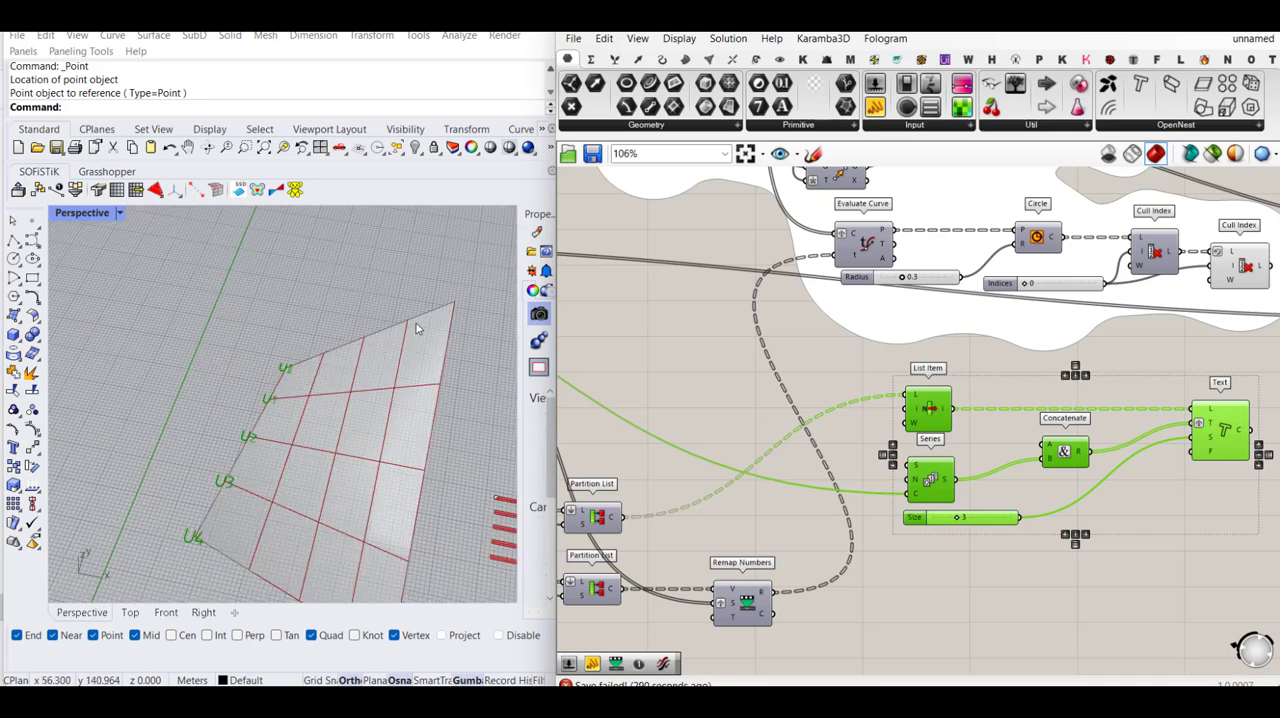
pyautogui.click(1035, 576)
pyautogui.scroll(-2, 941, 461)
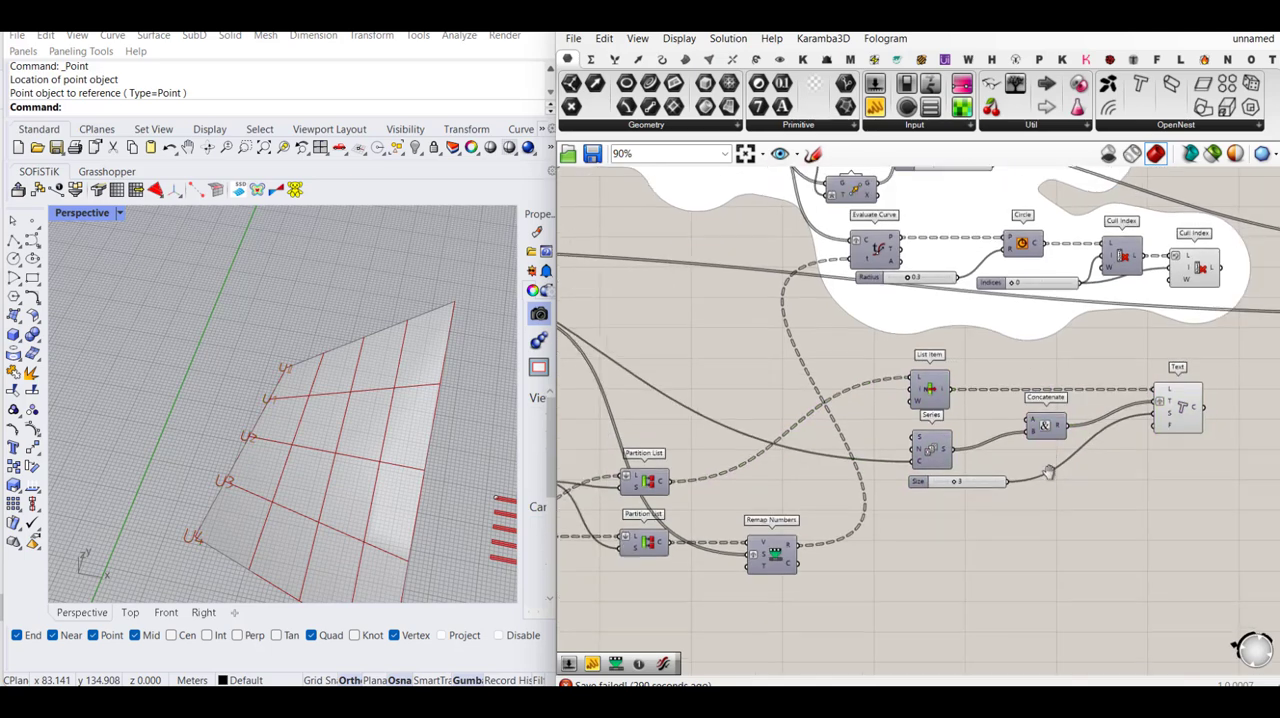
# - Duplicate the Concatenate, Size slider and Text components below the originals, keeping their incoming wires
pyautogui.moveTo(1214, 512); pyautogui.dragTo(918, 432)
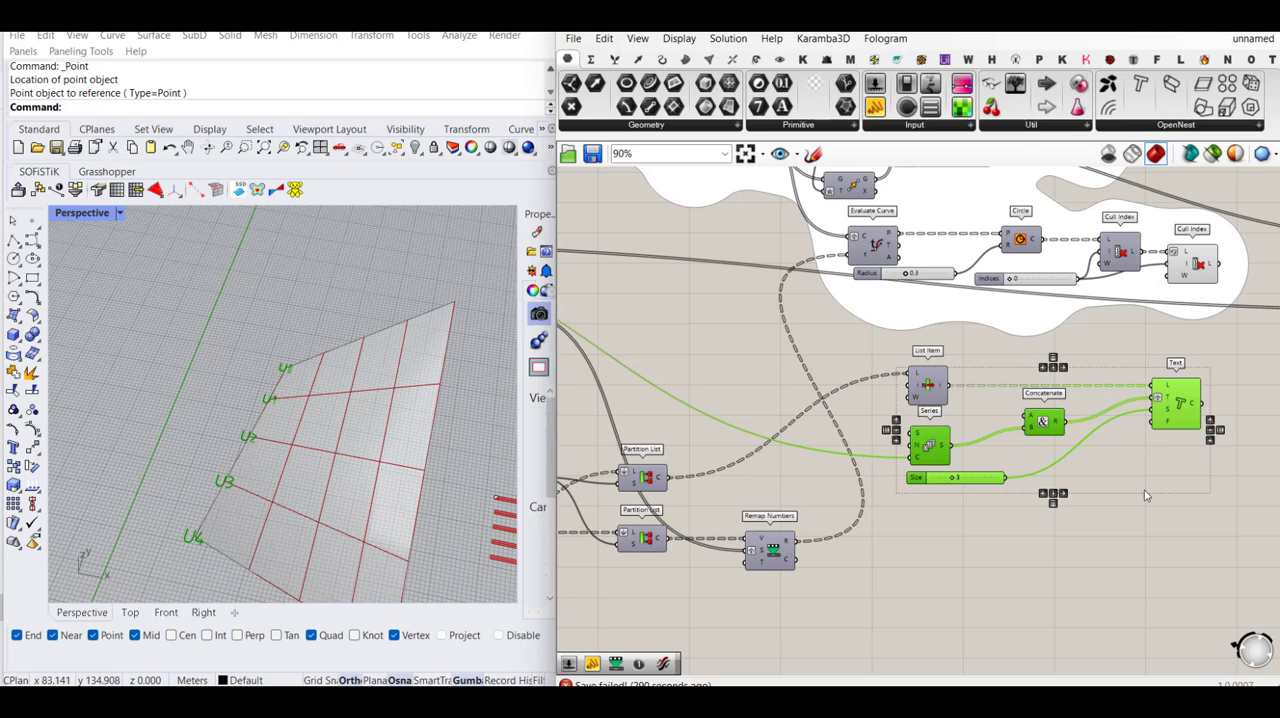
pyautogui.moveTo(1234, 418); pyautogui.dragTo(992, 494)
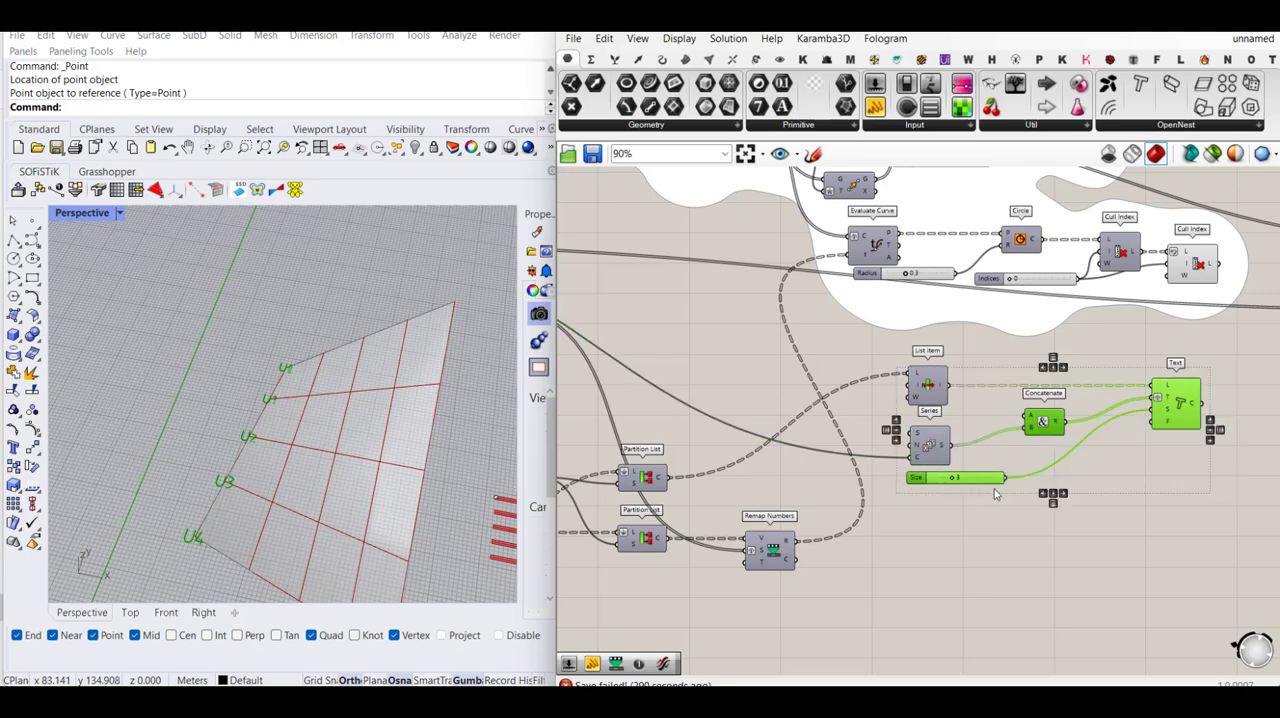
pyautogui.moveTo(1051, 441); pyautogui.dragTo(1053, 557)
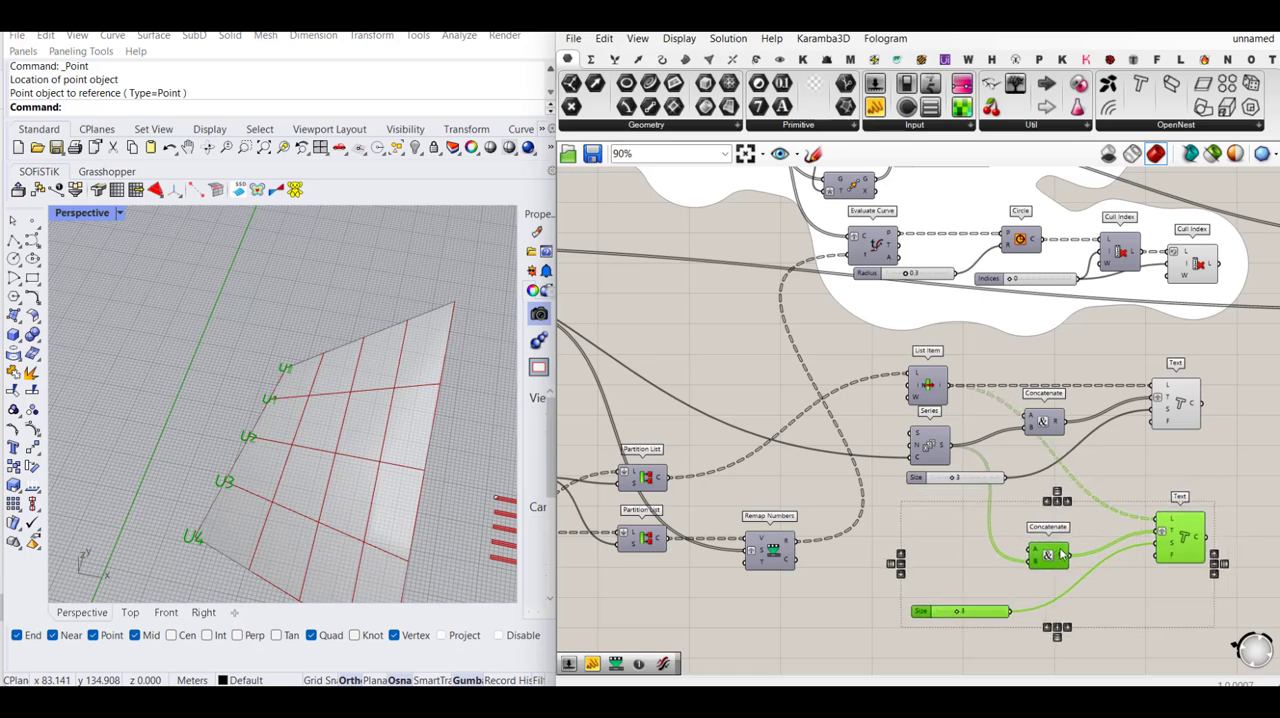
pyautogui.click(1124, 482)
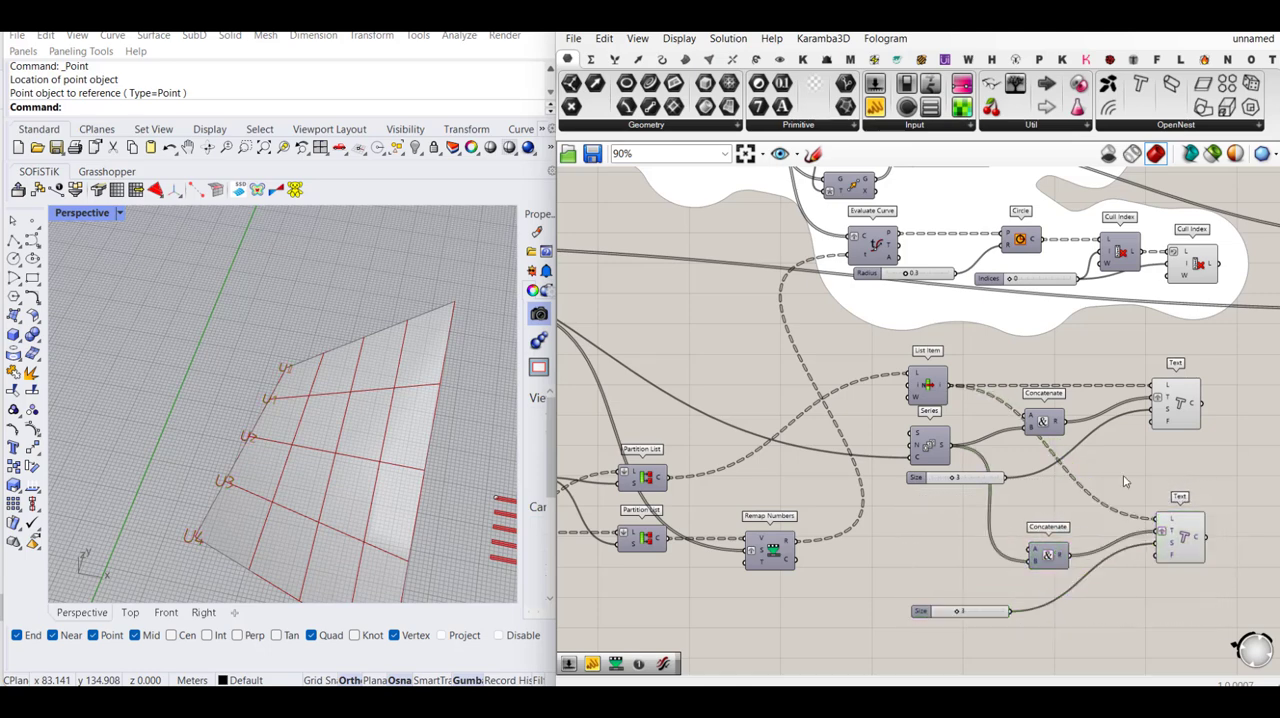
# - Delete the duplicated Size slider and connect the original Size slider to the copied Text component's S input
pyautogui.click(996, 611)
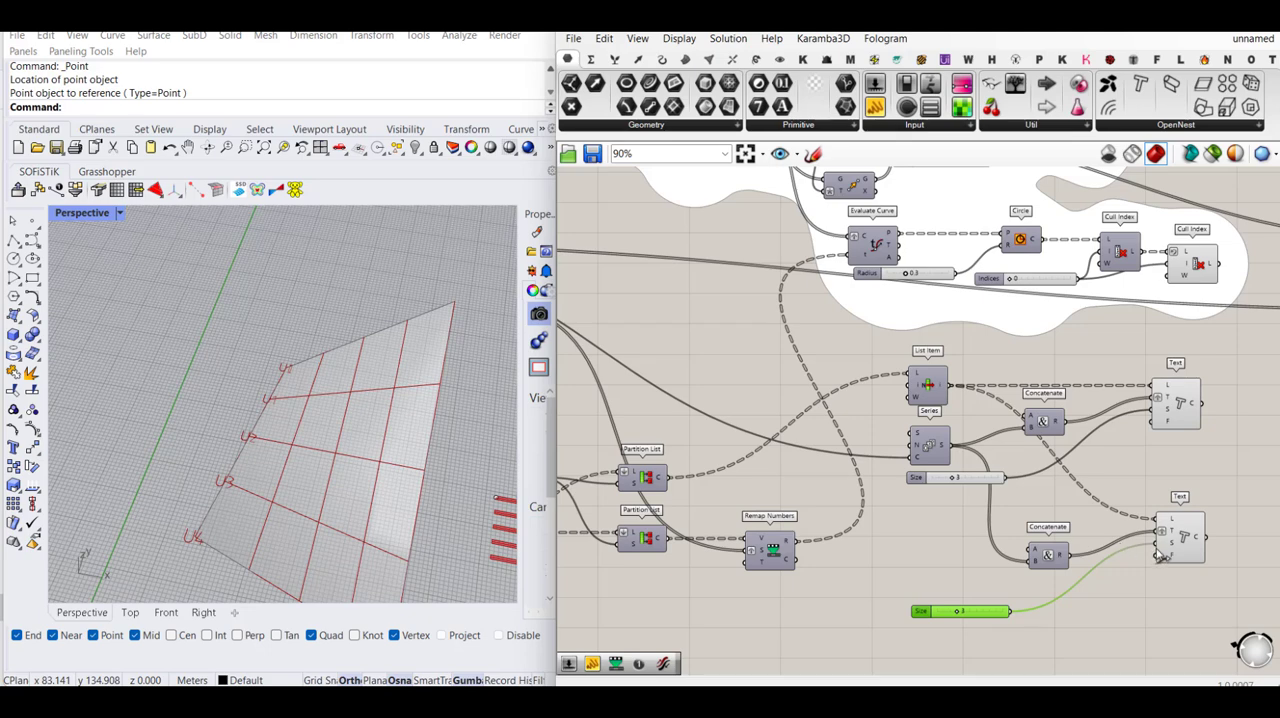
pyautogui.press('Delete')
pyautogui.moveTo(1160, 554); pyautogui.dragTo(1007, 485)
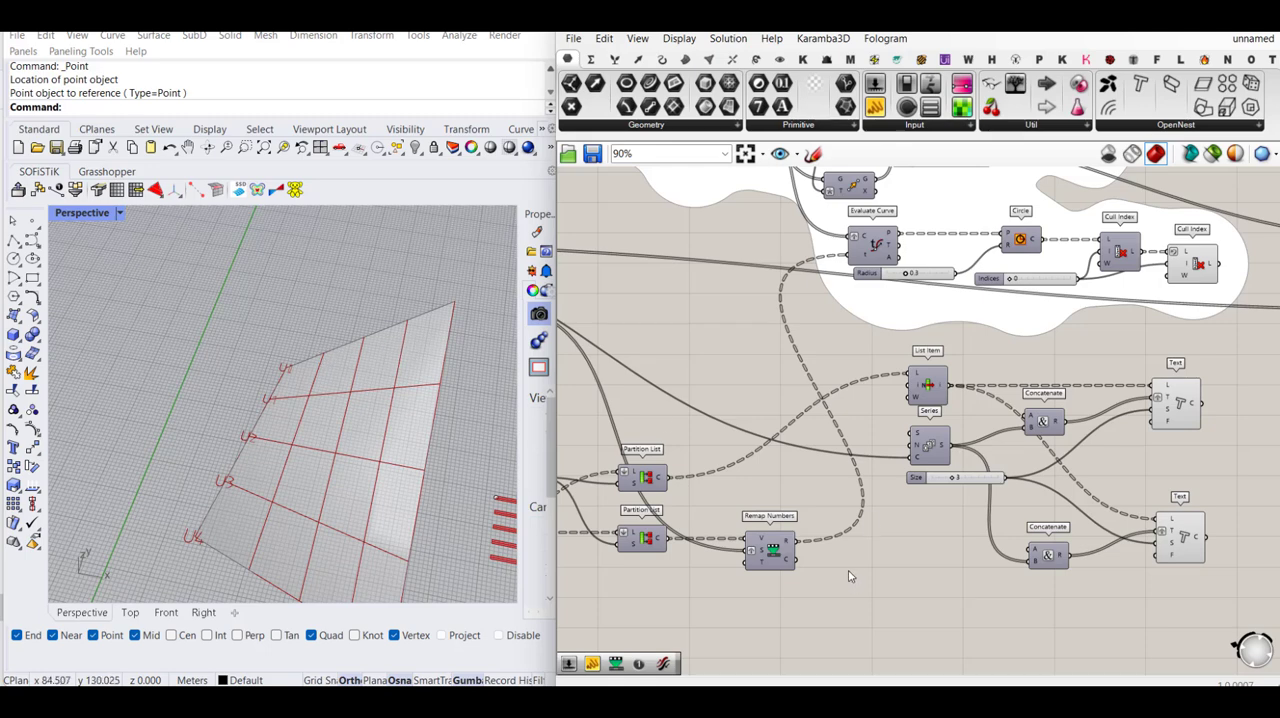
# - Turn on the preview of the upper Partition List and check its intersection points on the surface grid against the flat strips
pyautogui.scroll(-3, 880, 540)
pyautogui.scroll(3, 820, 540)
pyautogui.click(810, 541)
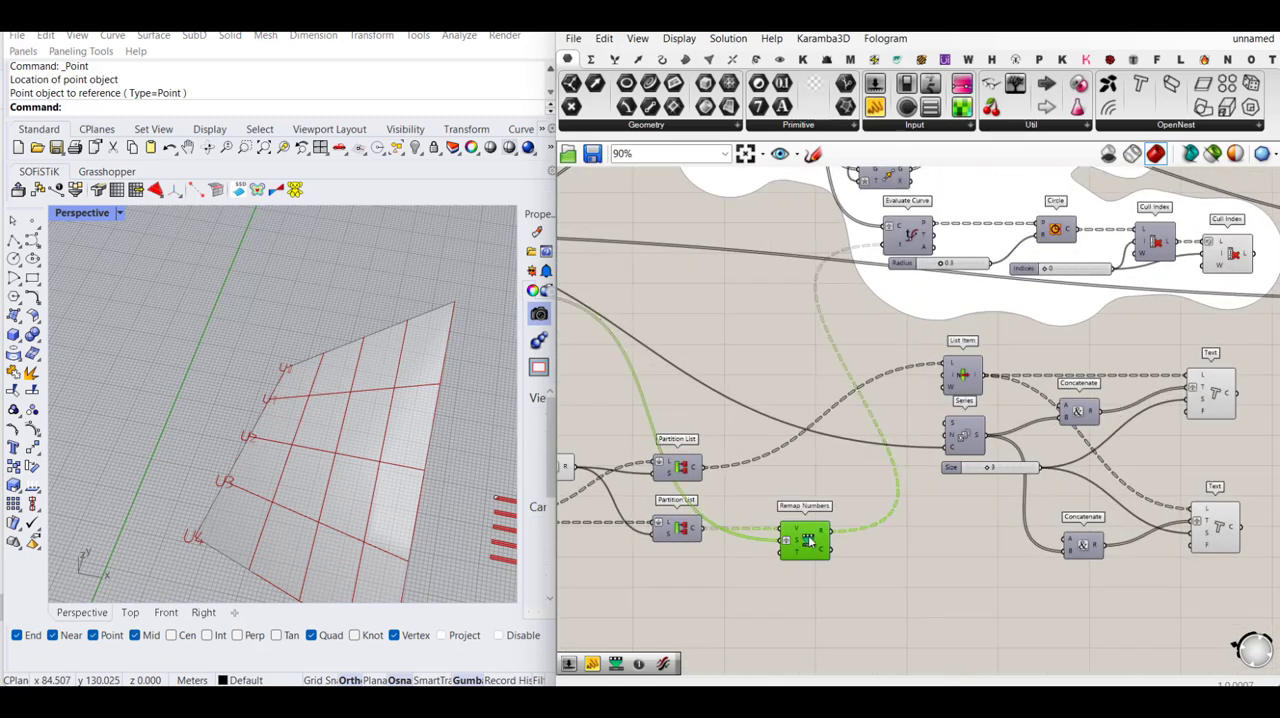
pyautogui.moveTo(701, 493); pyautogui.dragTo(812, 483, button='right')
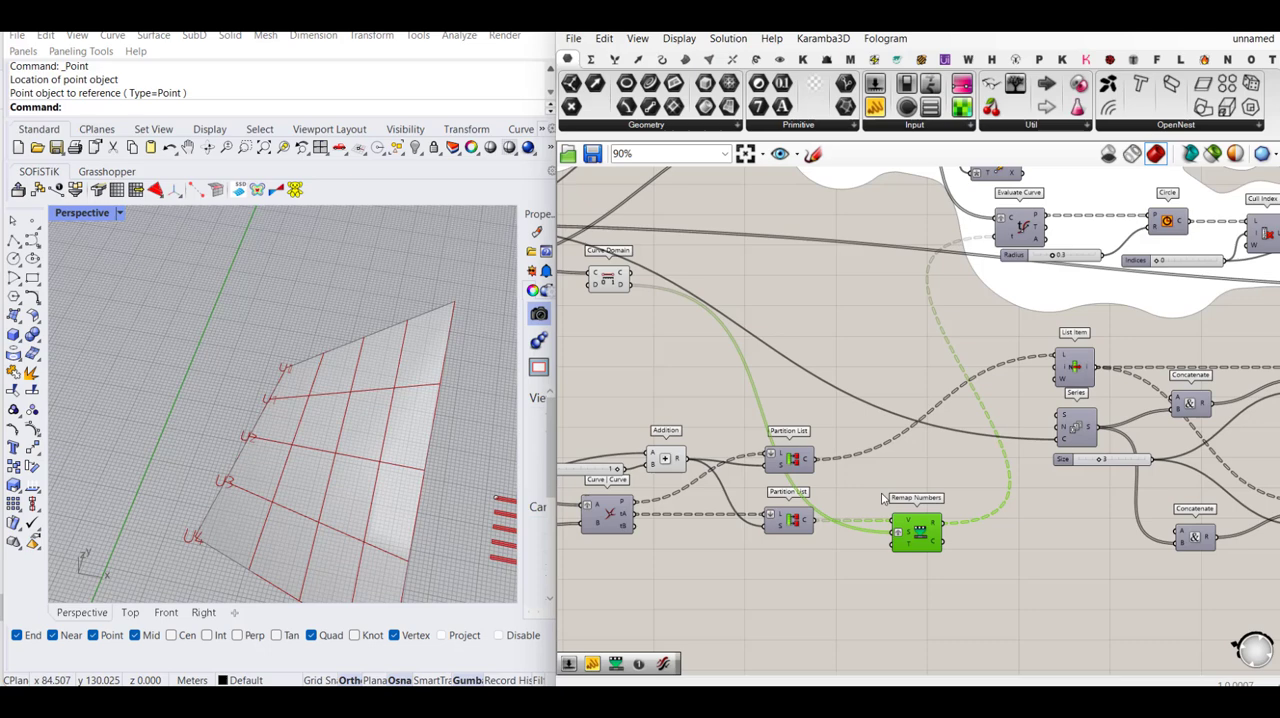
pyautogui.click(795, 462)
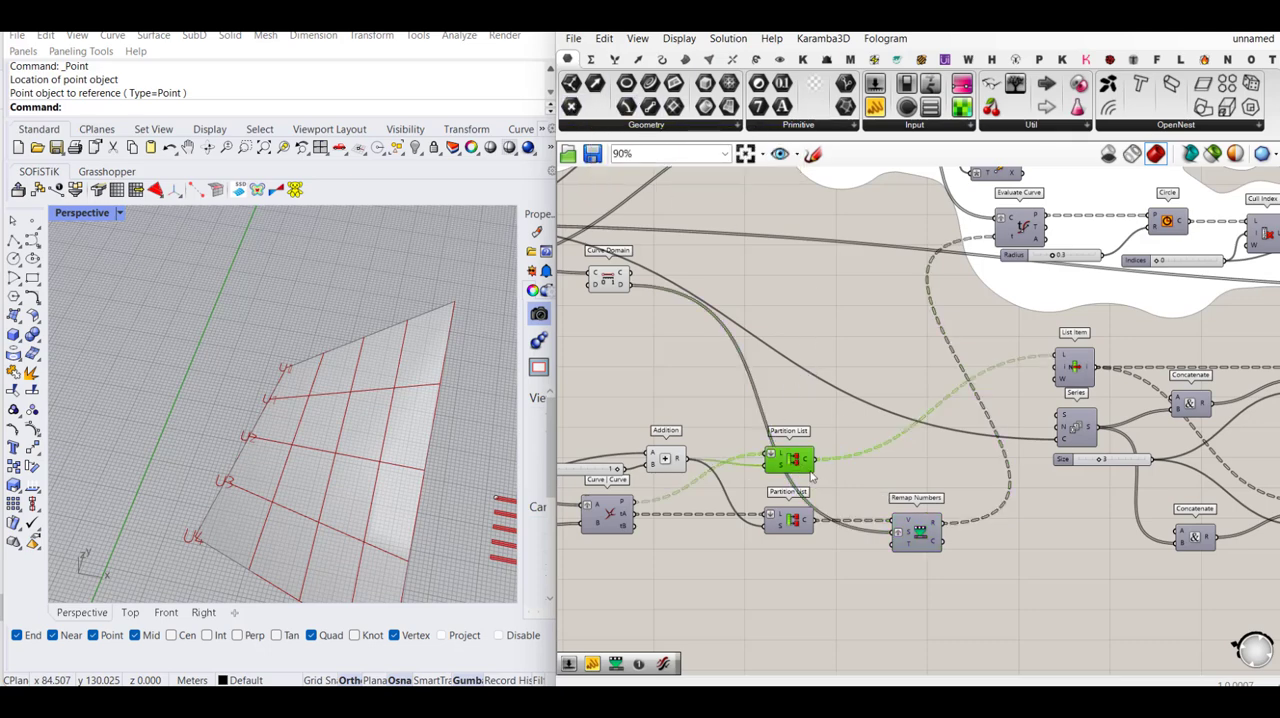
pyautogui.middleClick(791, 437)
pyautogui.click(826, 413)
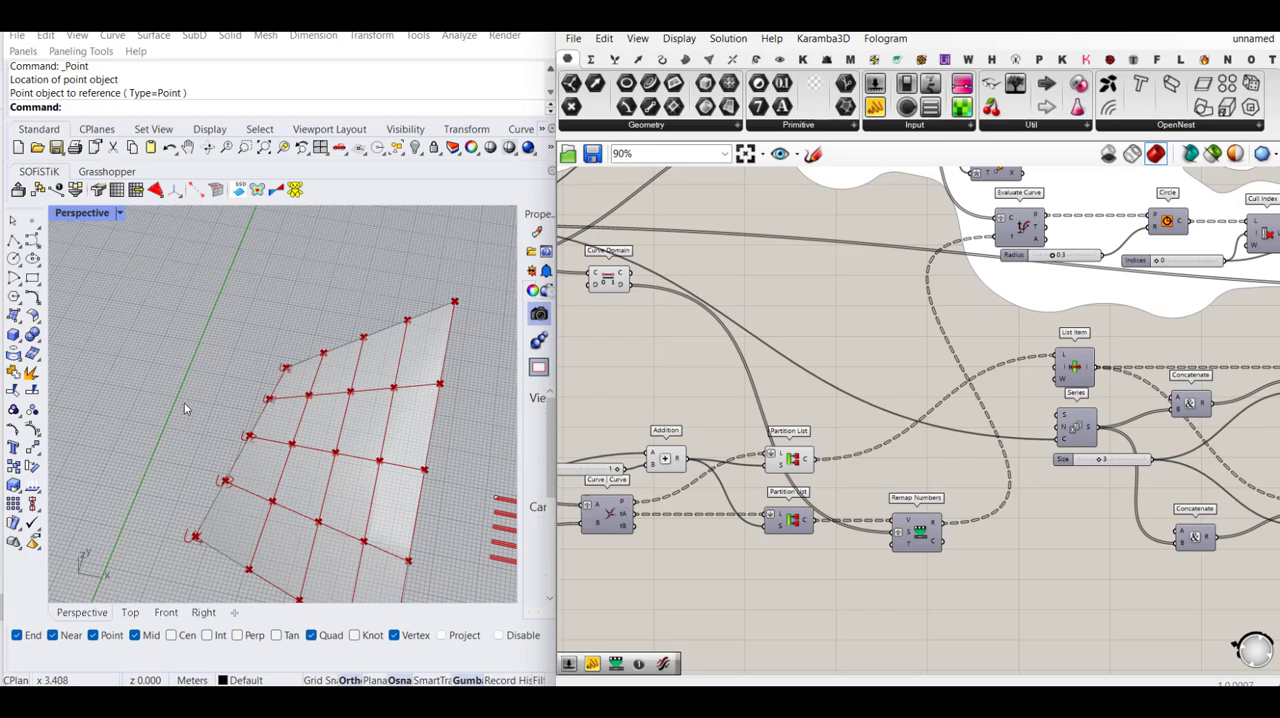
pyautogui.scroll(-3, 184, 408)
pyautogui.scroll(5, 370, 465)
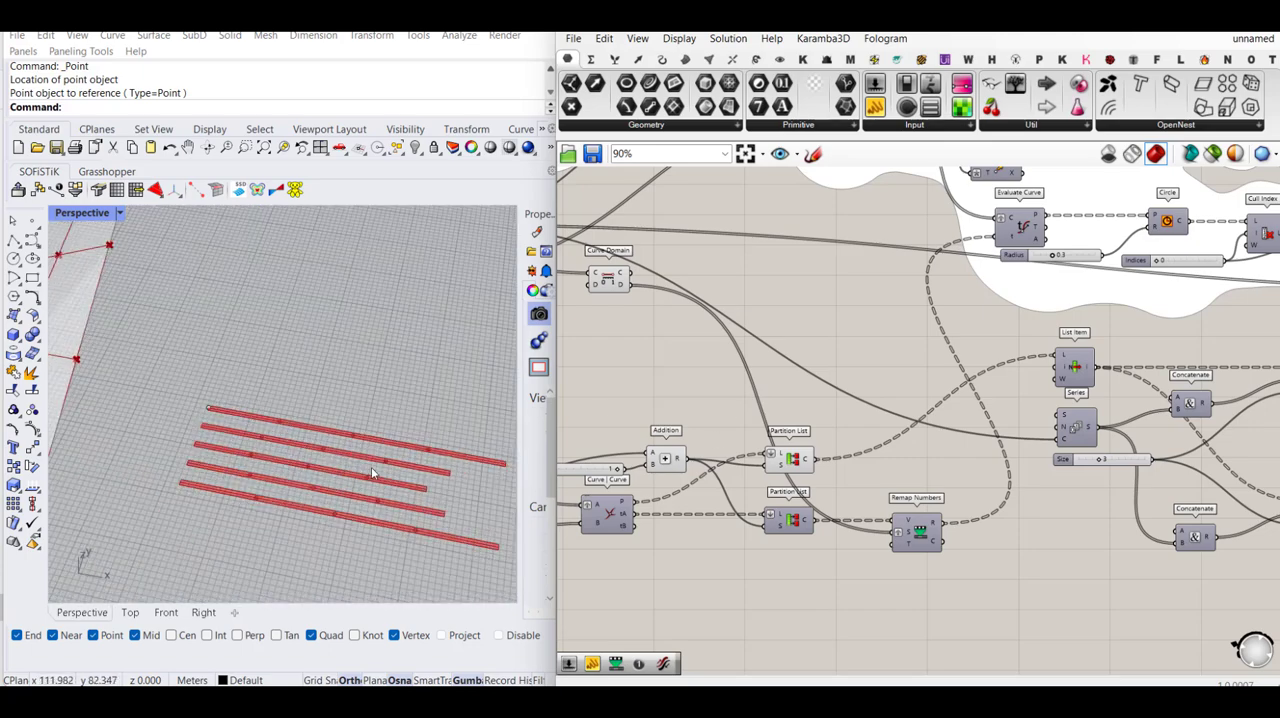
pyautogui.scroll(-3, 372, 472)
pyautogui.click(795, 460)
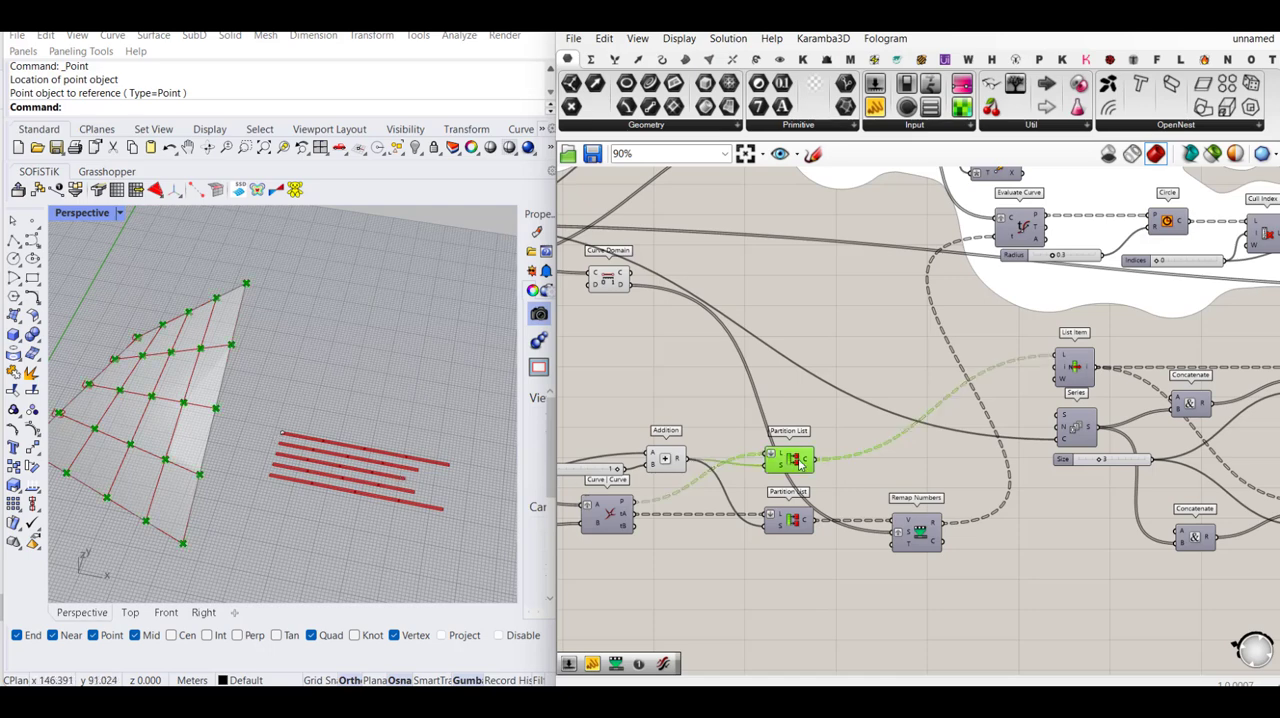
# - Place a Cull Index component after the upper Partition List and feed the partitioned points into its L input
pyautogui.doubleClick(906, 476)
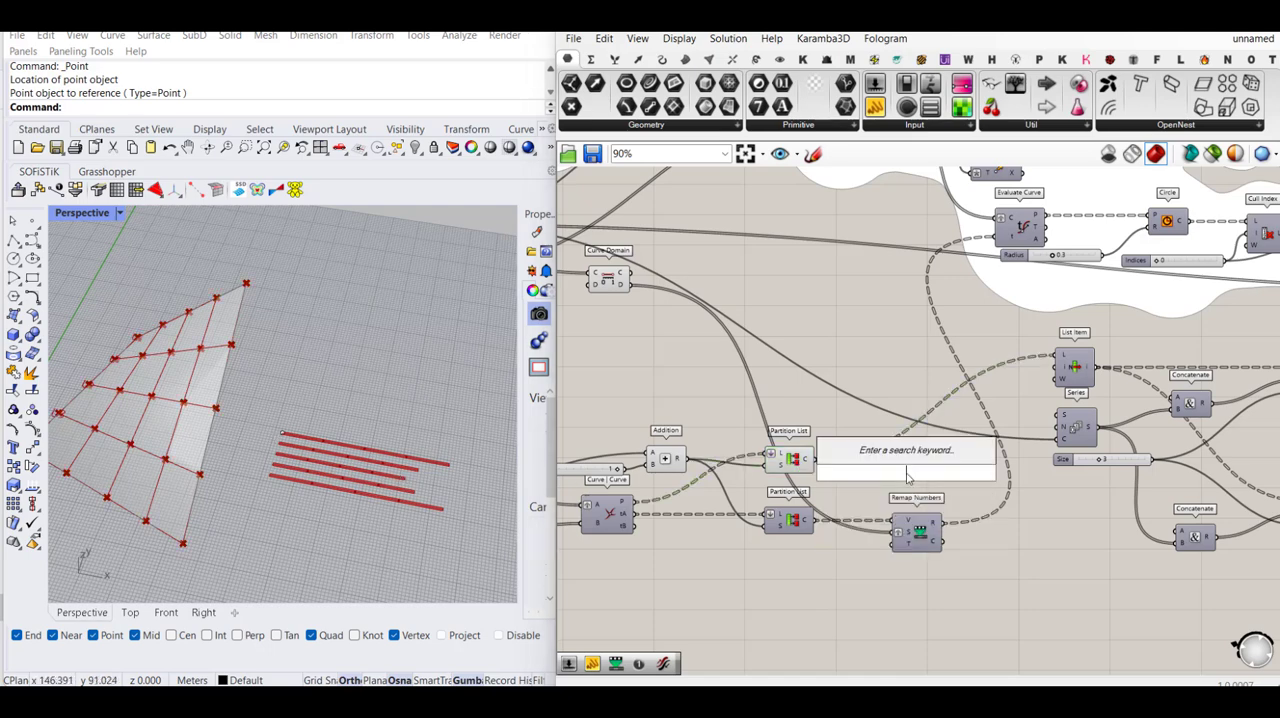
pyautogui.write('list')
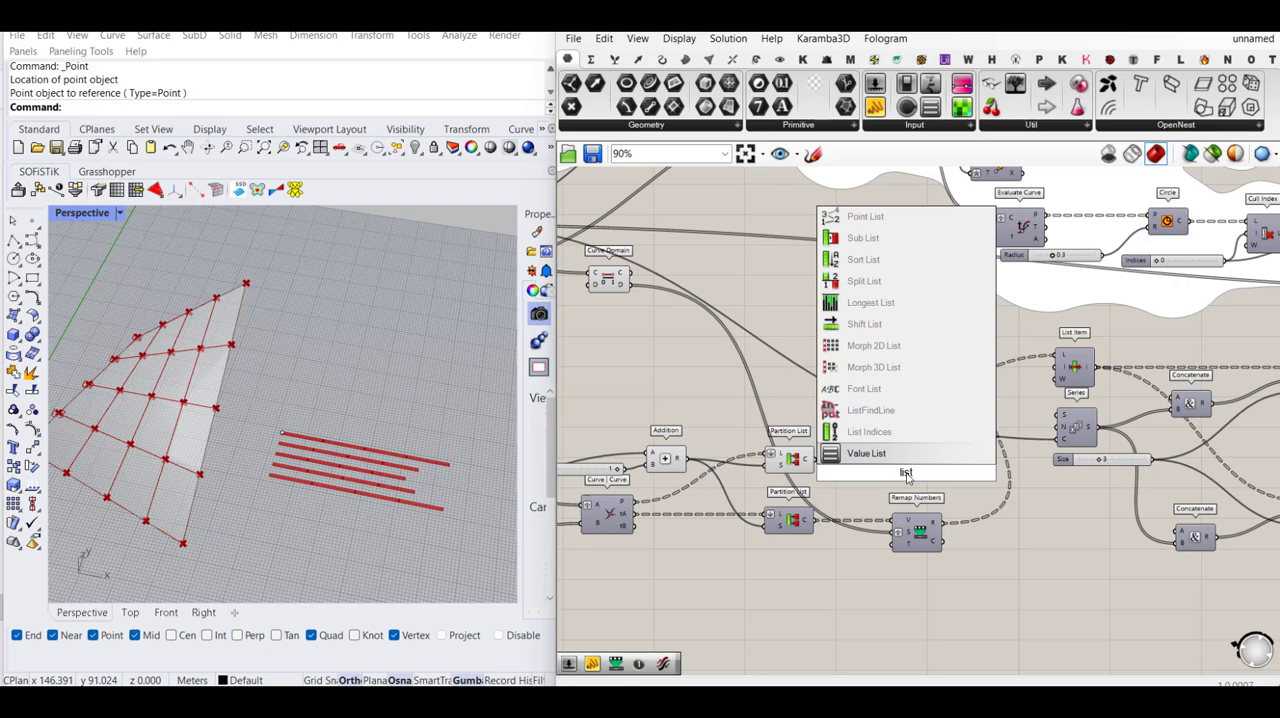
pyautogui.press('BackSpace')
pyautogui.press('BackSpace')
pyautogui.press('BackSpace')
pyautogui.press('BackSpace')
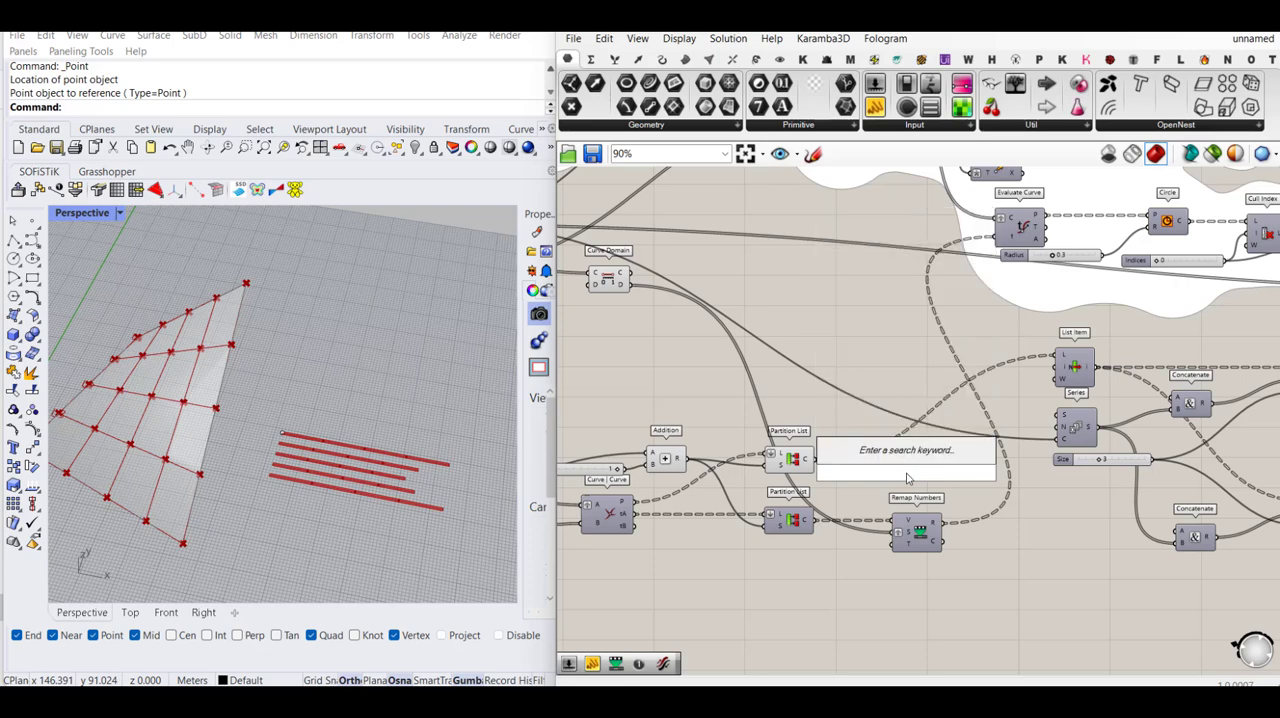
pyautogui.write('cull')
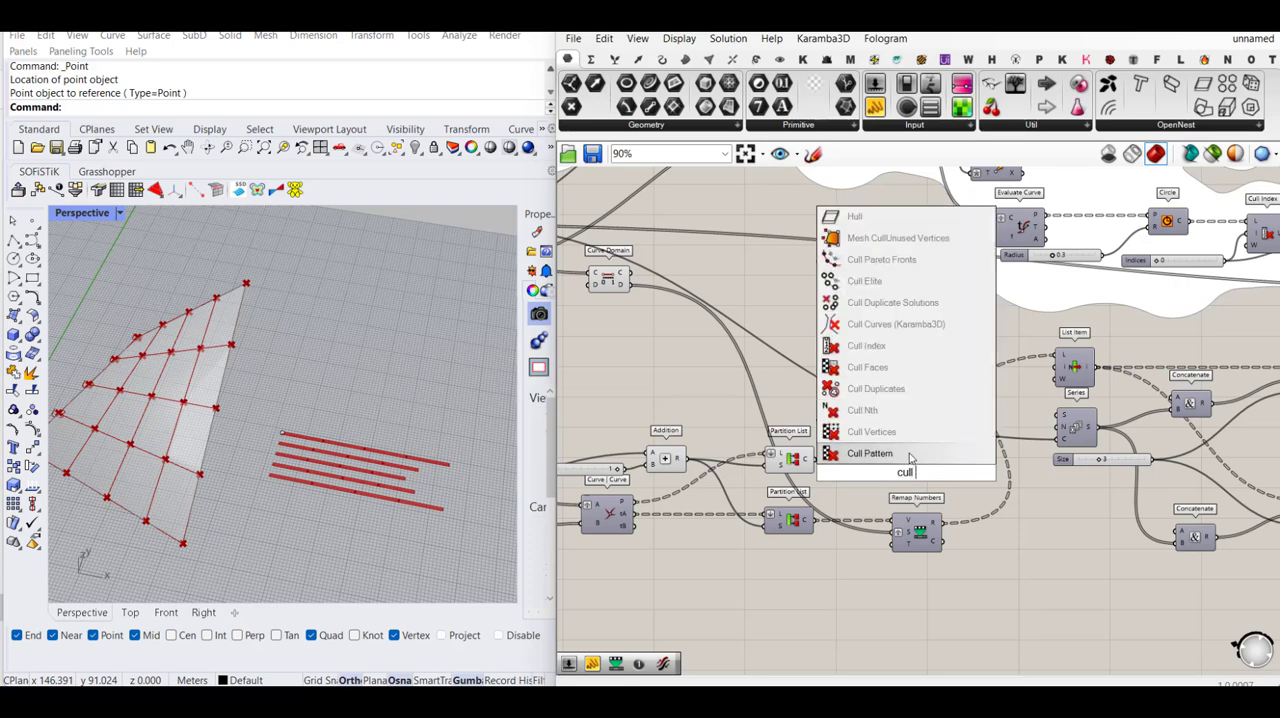
pyautogui.click(880, 346)
pyautogui.scroll(2, 885, 472)
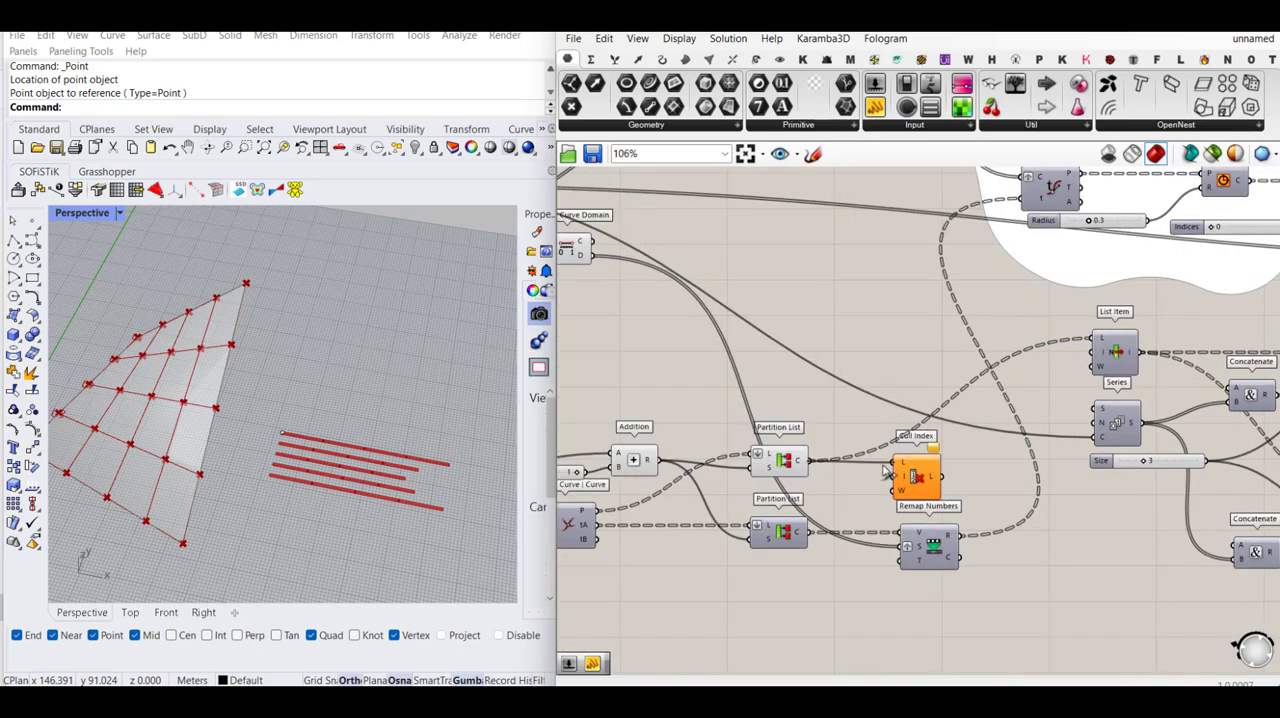
# - Add a number slider set to 0 above the Partition List and connect it to the new Cull Index's I input
pyautogui.scroll(-4, 885, 472)
pyautogui.scroll(2, 1045, 367)
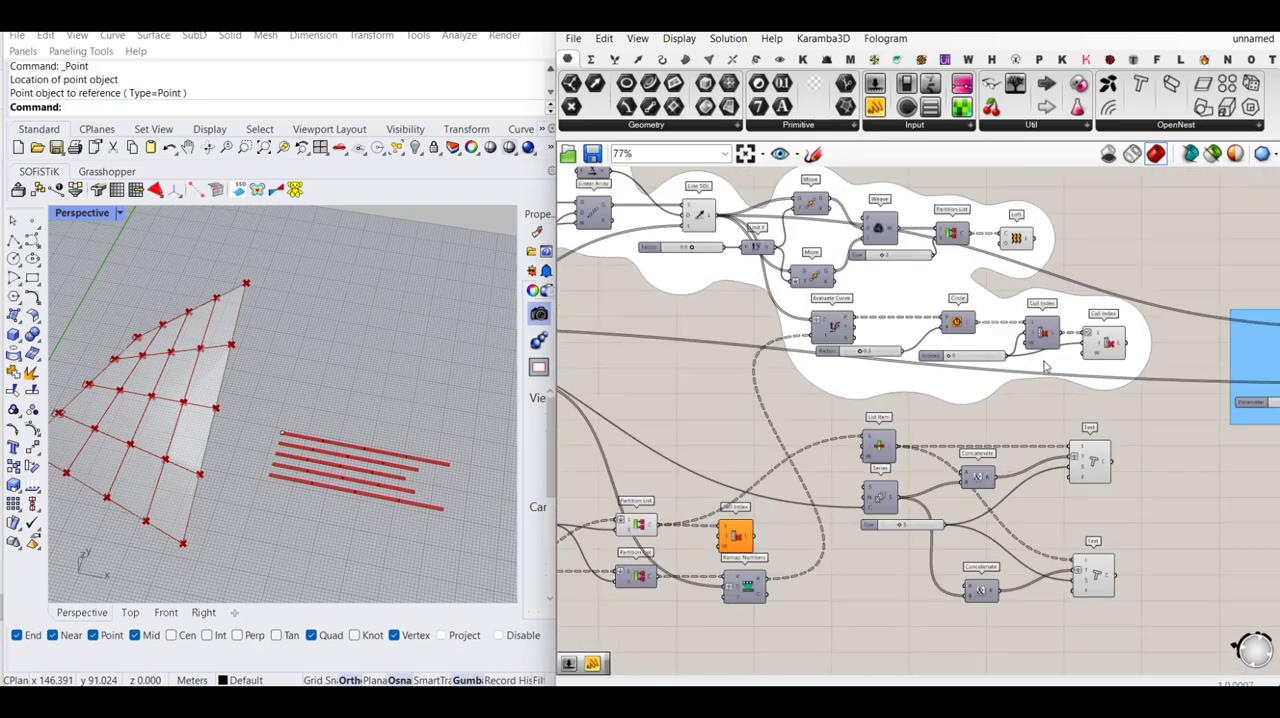
pyautogui.scroll(3, 679, 537)
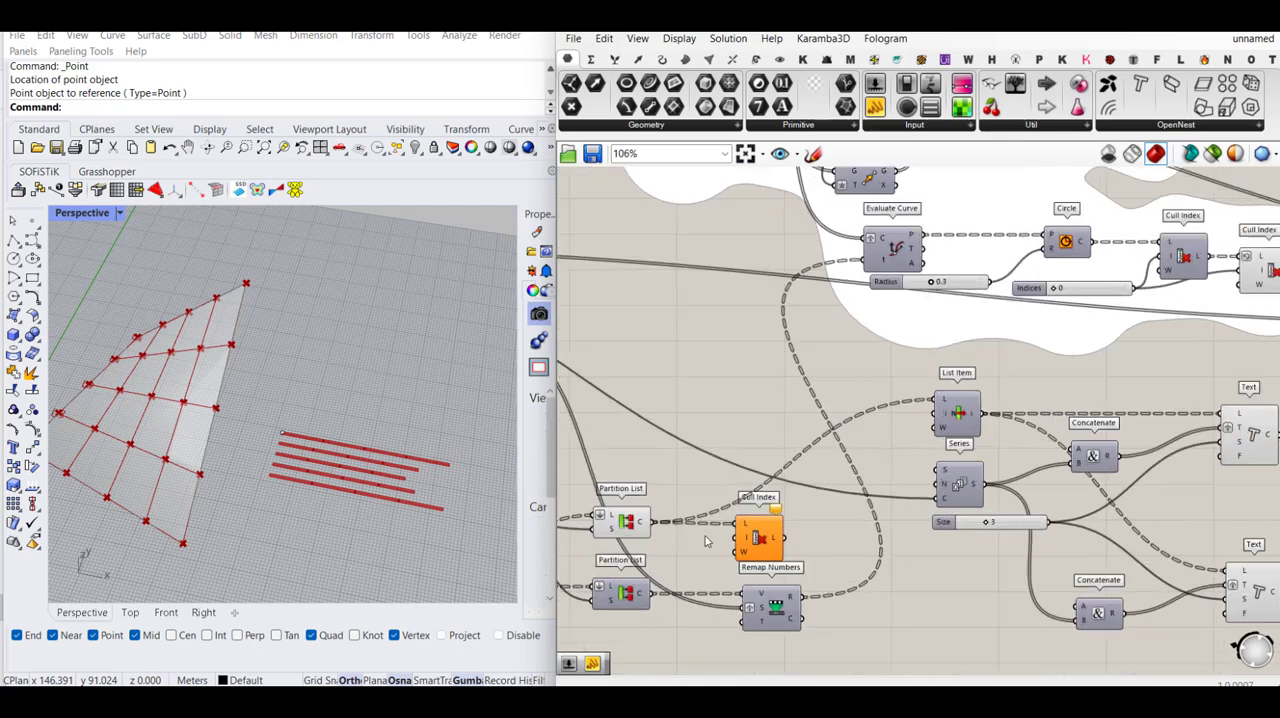
pyautogui.doubleClick(757, 468)
pyautogui.write('0')
pyautogui.press('Return')
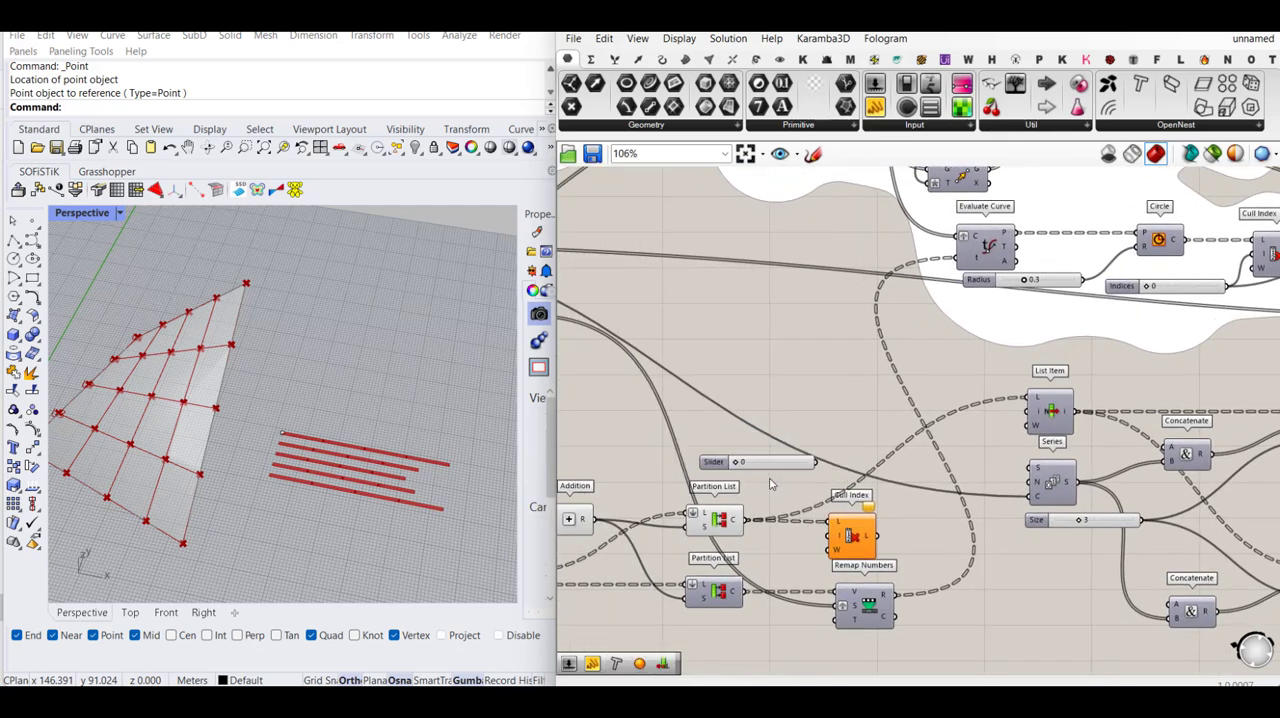
pyautogui.moveTo(779, 468); pyautogui.dragTo(693, 484)
pyautogui.moveTo(832, 537); pyautogui.dragTo(733, 472)
pyautogui.click(855, 536)
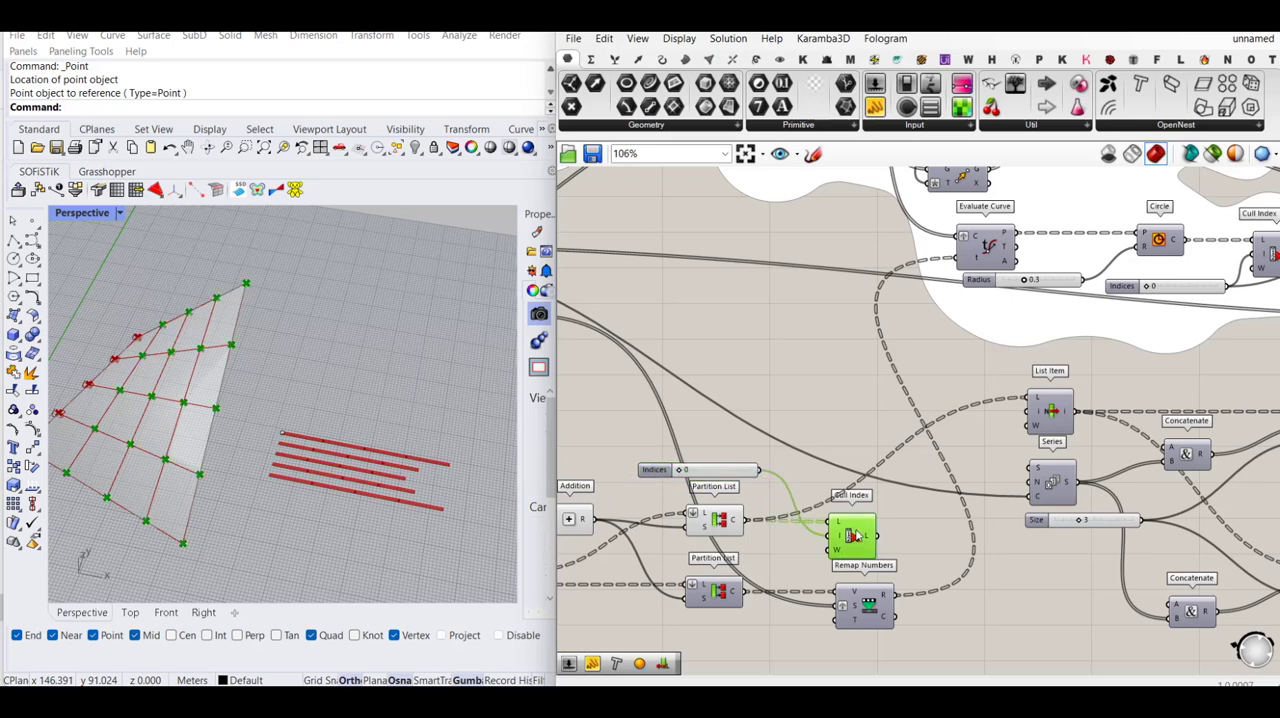
# - Duplicate the Cull Index to follow the first one, feed it the first's output and the same index, and reverse its L input
pyautogui.moveTo(857, 537)
pyautogui.mouseDown()
pyautogui.moveTo(838, 537)
pyautogui.moveTo(926, 525)
pyautogui.moveTo(873, 540)
pyautogui.mouseUp()
pyautogui.rightClick(922, 519)
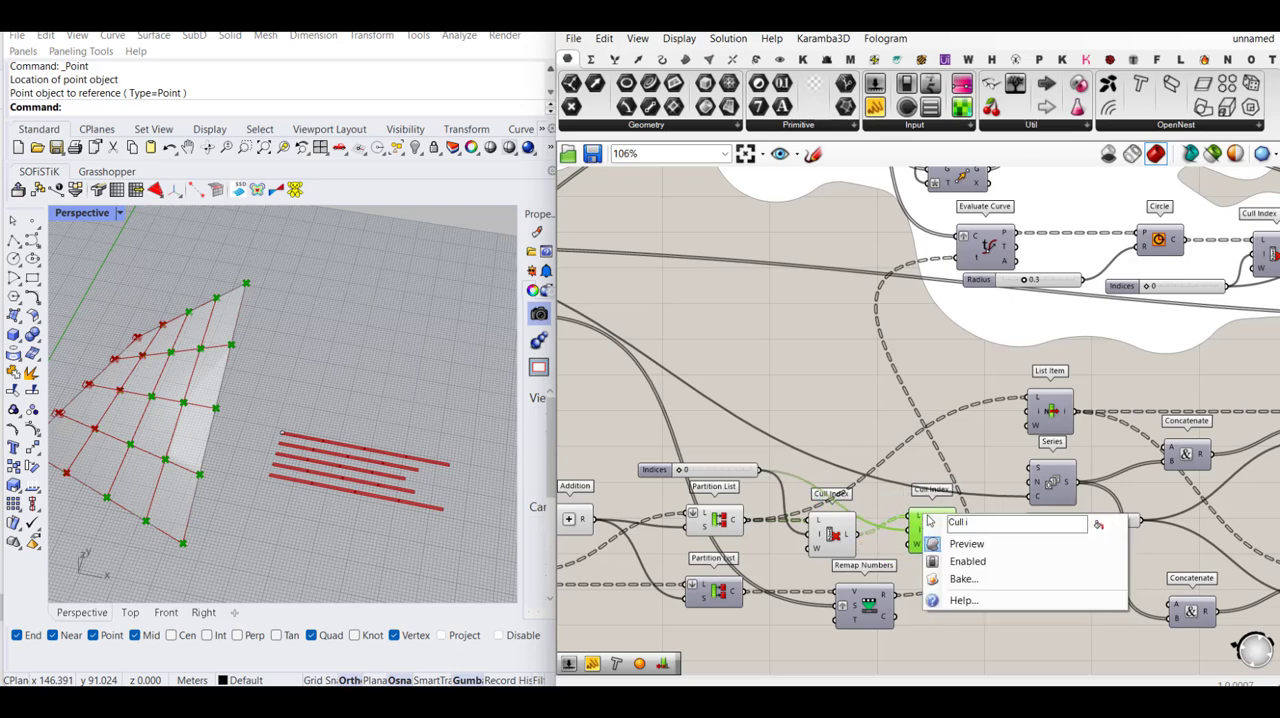
pyautogui.click(879, 490)
pyautogui.scroll(3, 907, 511)
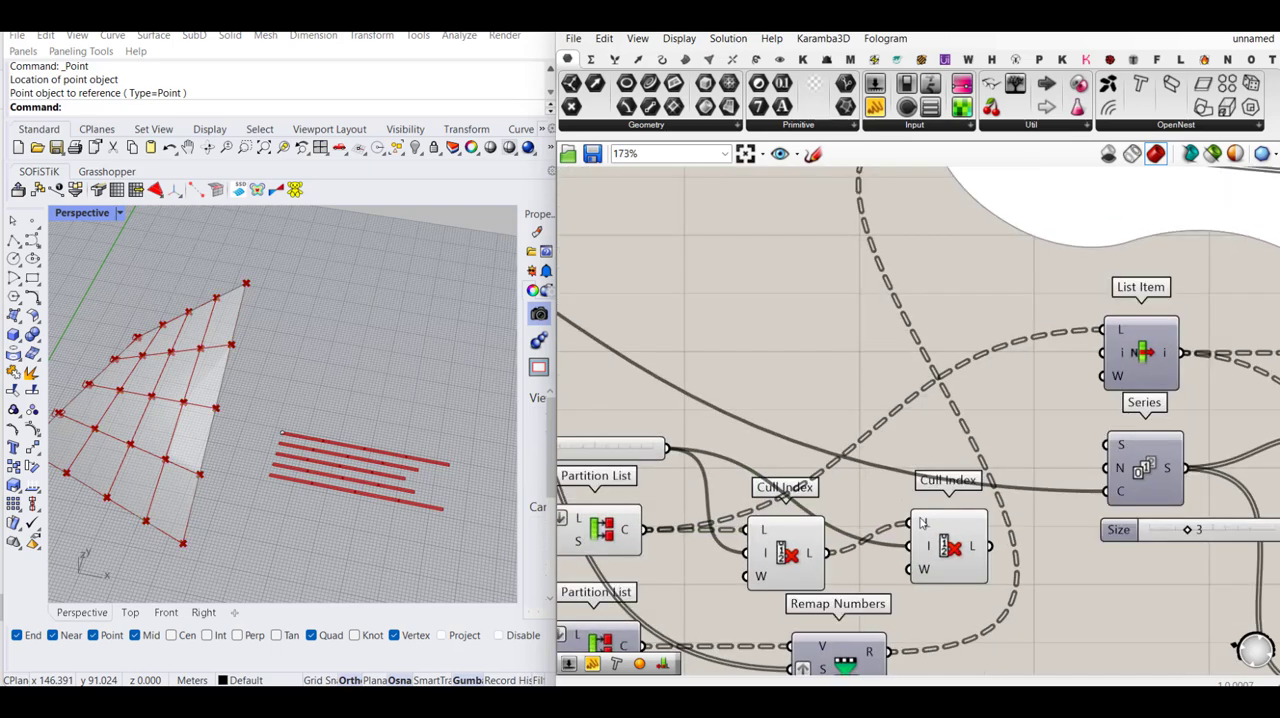
pyautogui.rightClick(911, 518)
pyautogui.click(964, 489)
pyautogui.scroll(-4, 899, 512)
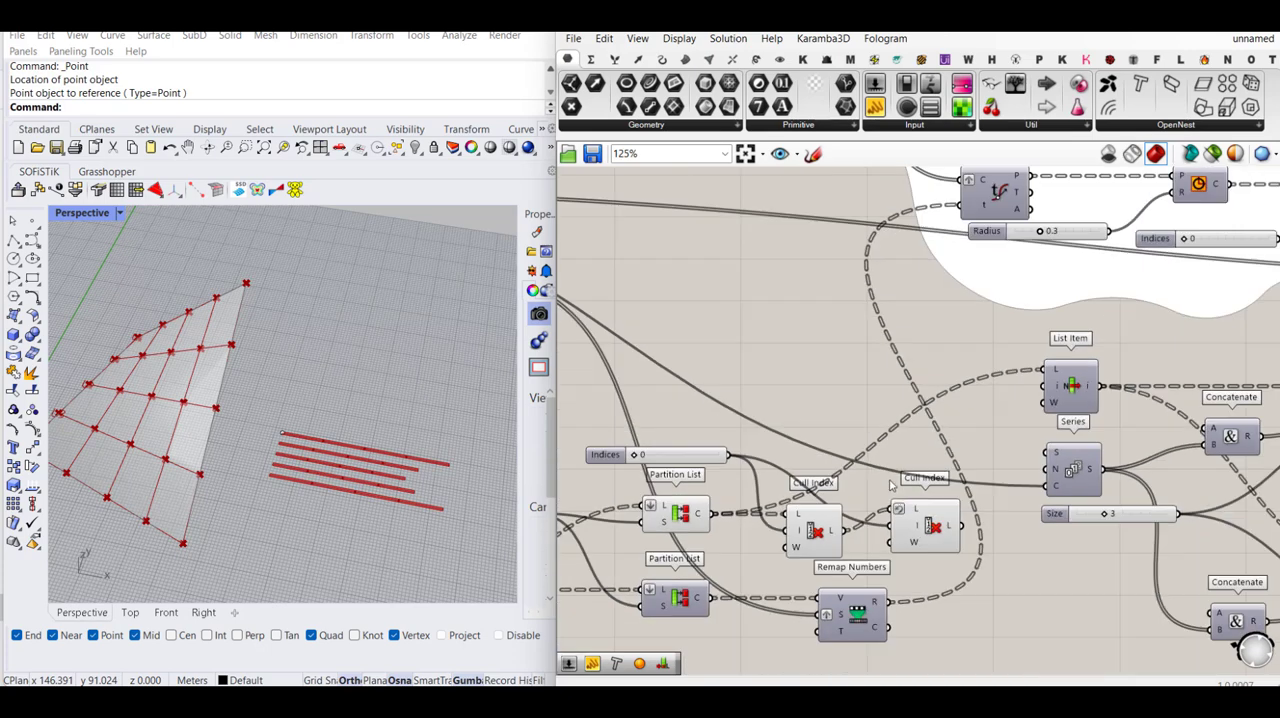
# - Check the second Cull Index's remaining points on the surface and reverse its L output
pyautogui.click(922, 519)
pyautogui.scroll(-3, 920, 522)
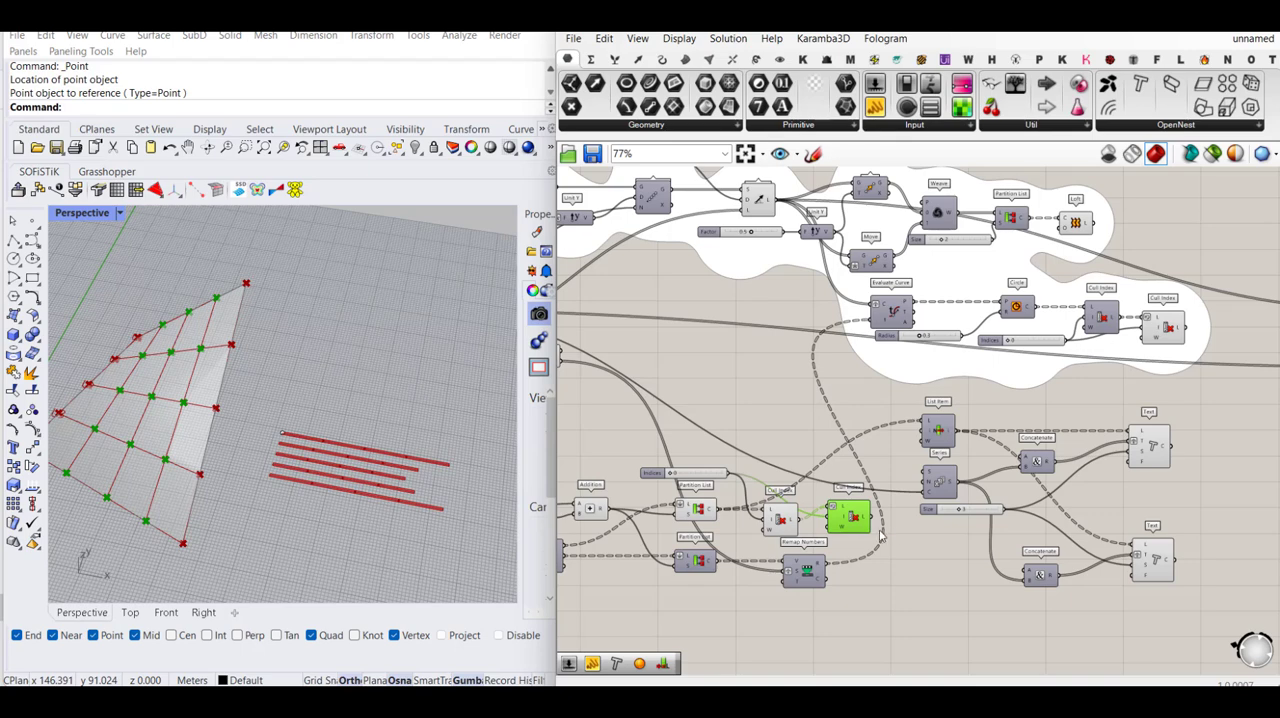
pyautogui.scroll(1, 880, 537)
pyautogui.rightClick(865, 515)
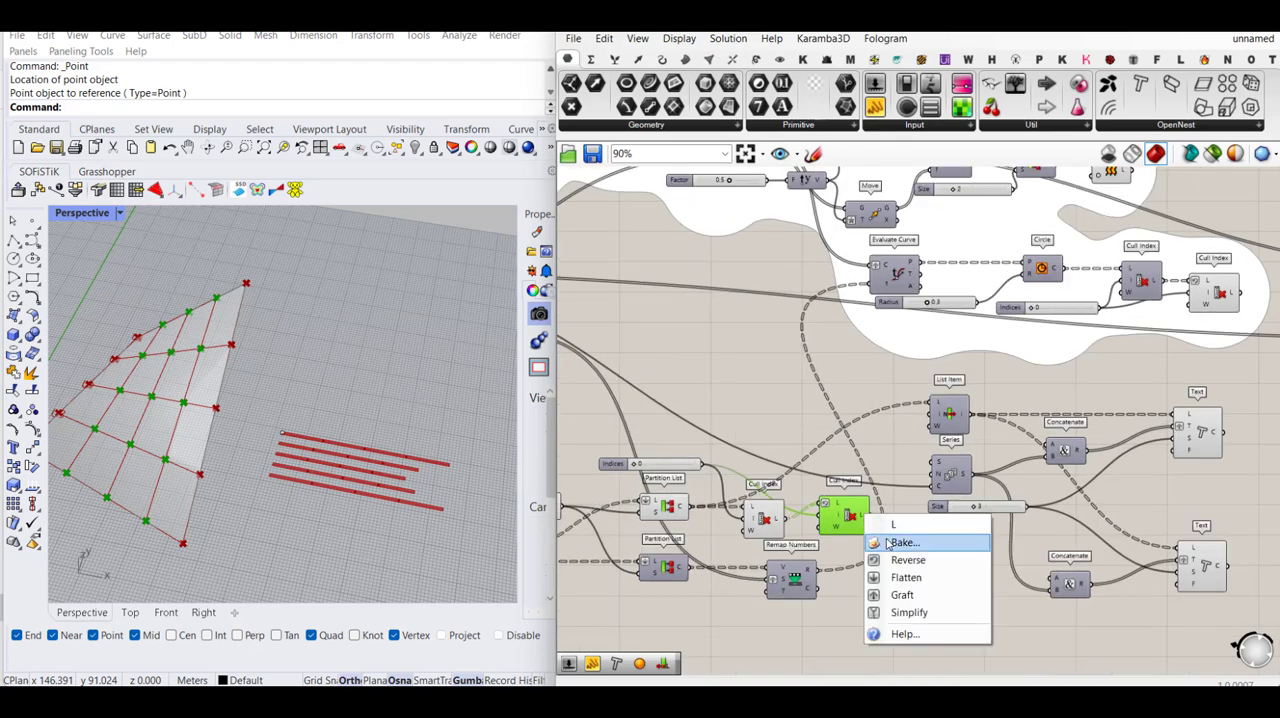
pyautogui.click(897, 560)
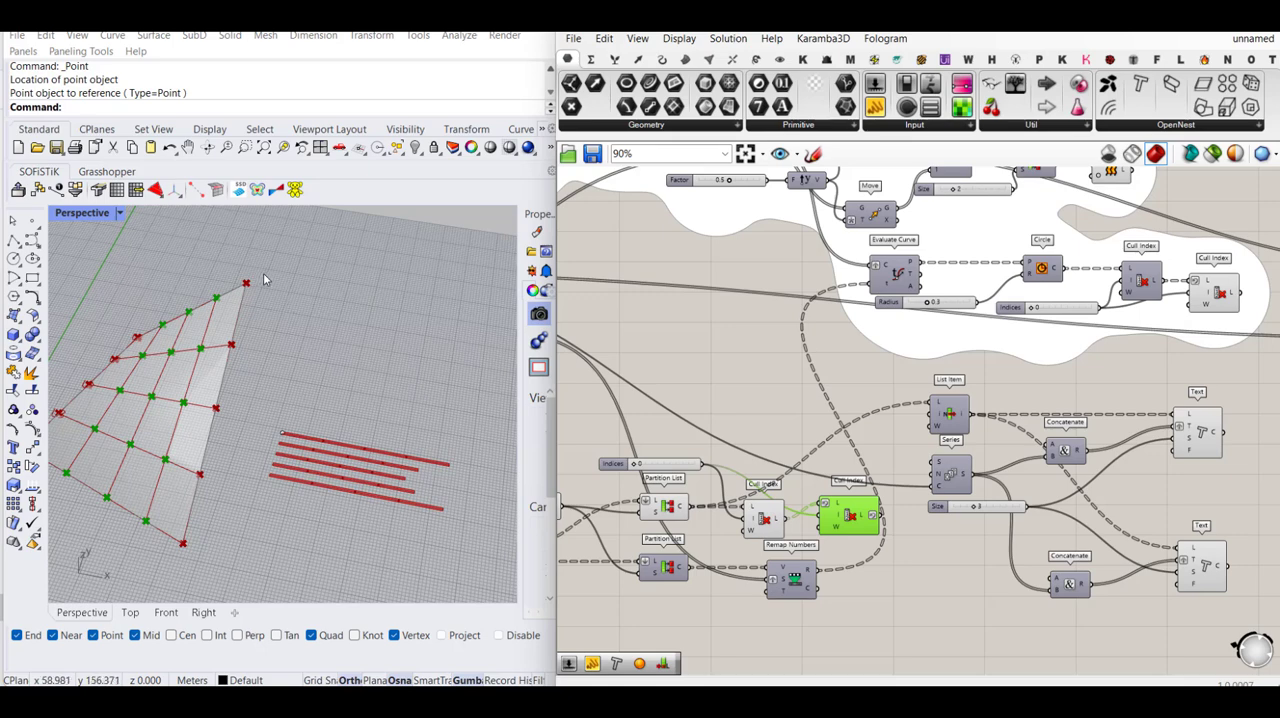
# - Connect the second Cull Index's output to the L input of the lower Text component
pyautogui.moveTo(894, 524); pyautogui.dragTo(872, 502, button='right')
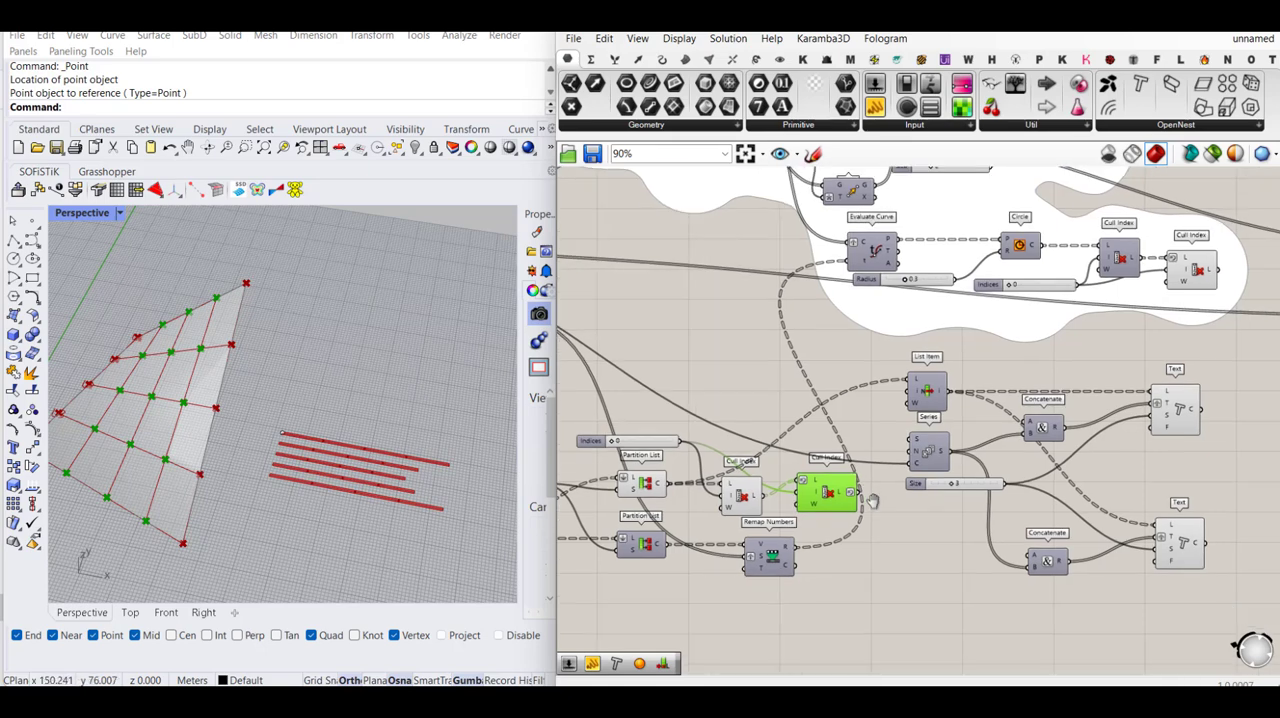
pyautogui.click(872, 502)
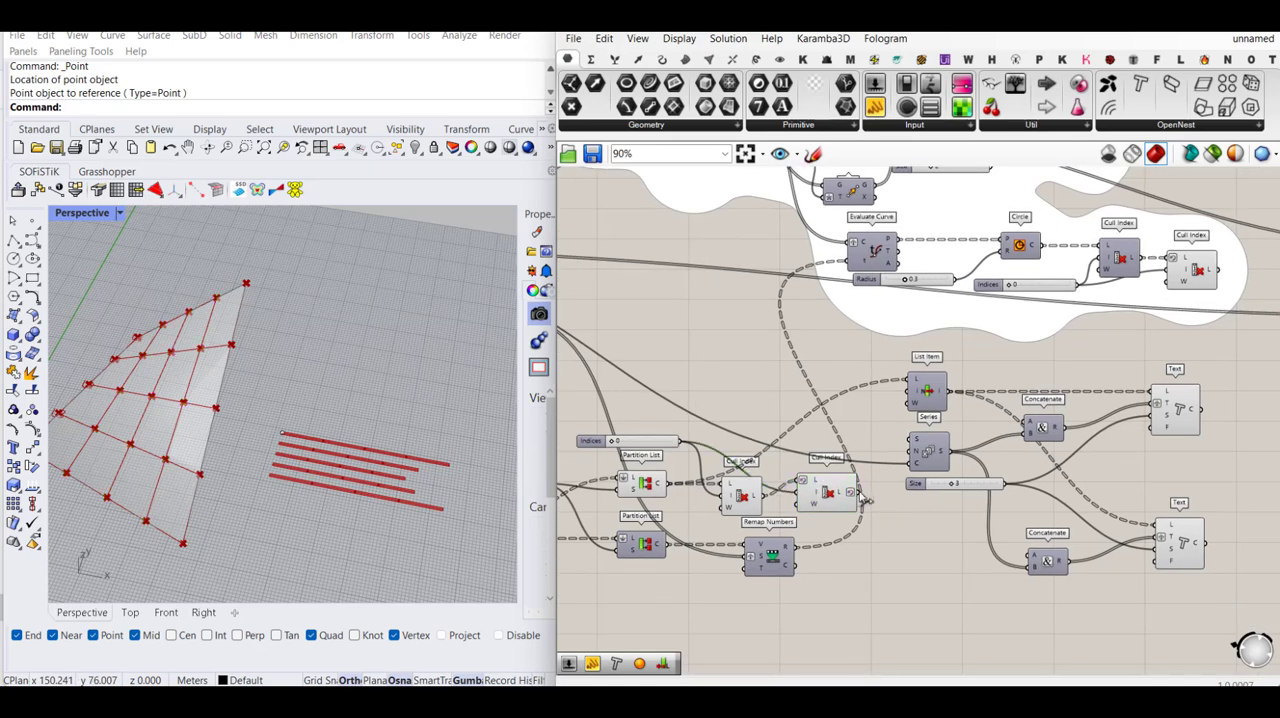
pyautogui.moveTo(858, 492); pyautogui.dragTo(1156, 524)
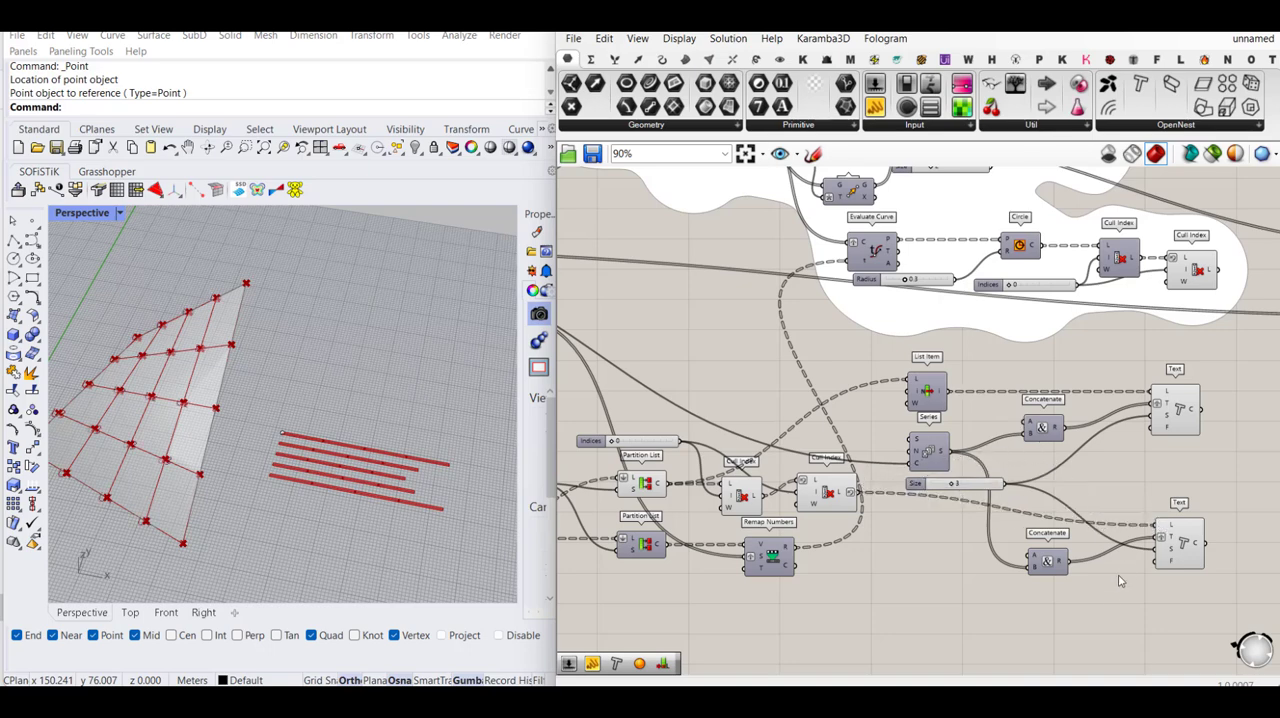
# - Turn off the viewport preview of the two Cull Index components beside the Partition Lists
pyautogui.scroll(-2, 1113, 592)
pyautogui.scroll(-2, 271, 387)
pyautogui.scroll(6, 271, 387)
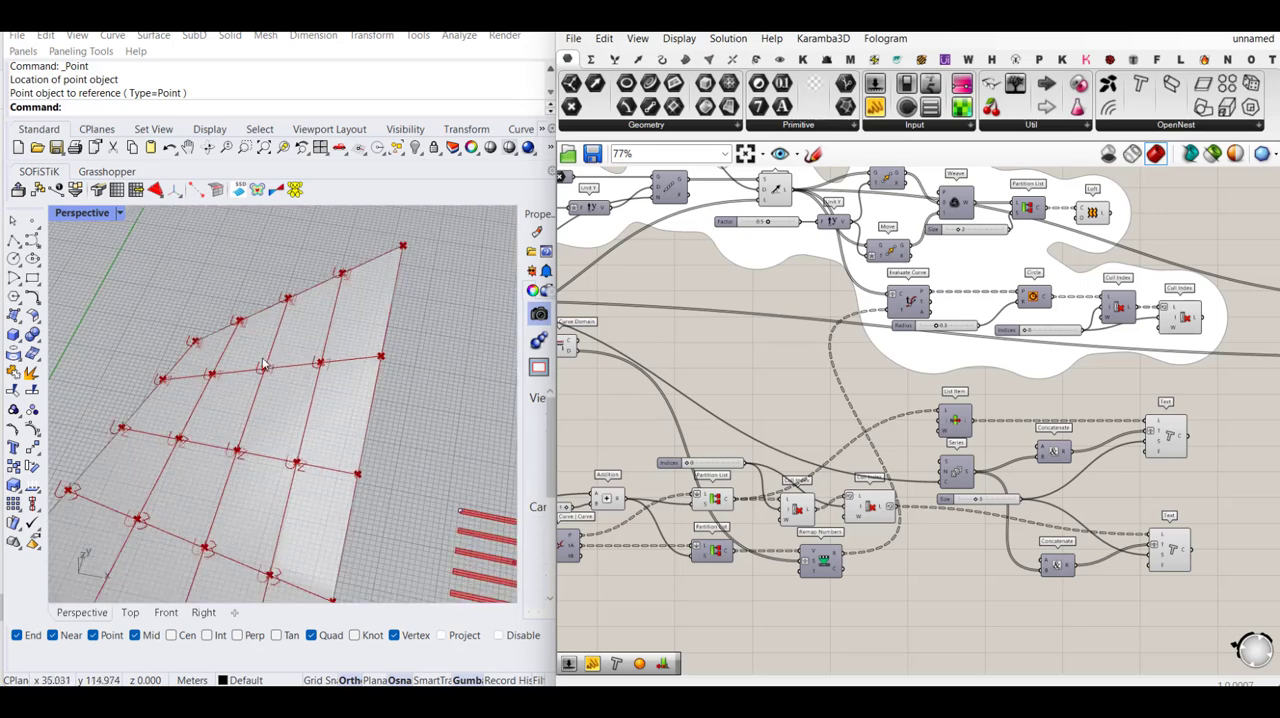
pyautogui.moveTo(881, 450); pyautogui.dragTo(708, 516)
pyautogui.middleClick(712, 482)
pyautogui.click(765, 458)
pyautogui.click(824, 405)
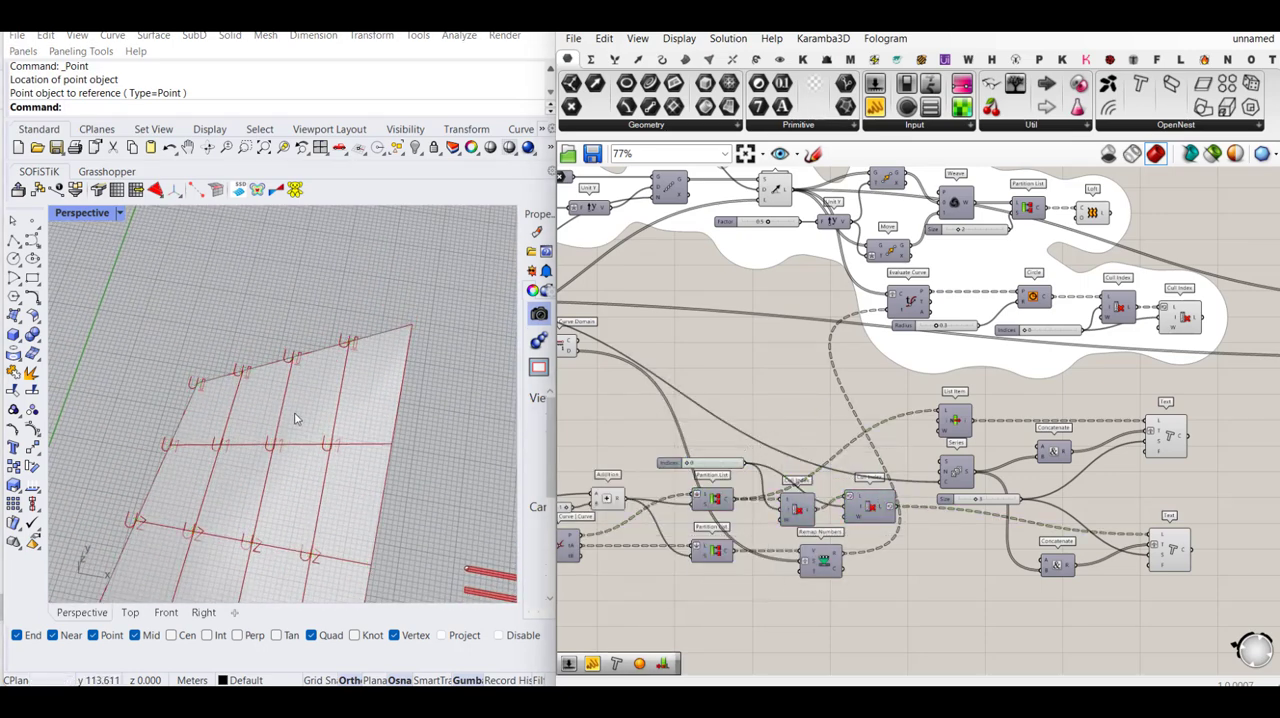
# - Add a C input to the lower Concatenate component and set its text to "-"
pyautogui.scroll(2, 1090, 505)
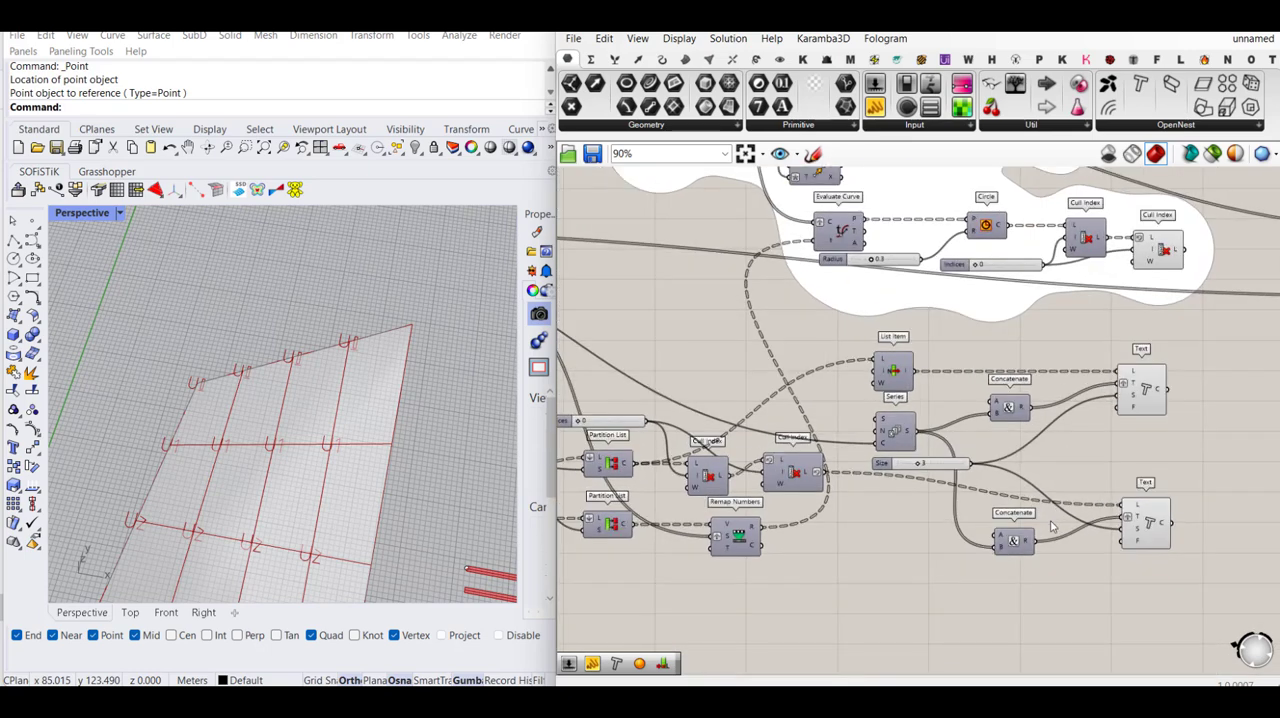
pyautogui.scroll(1, 1052, 527)
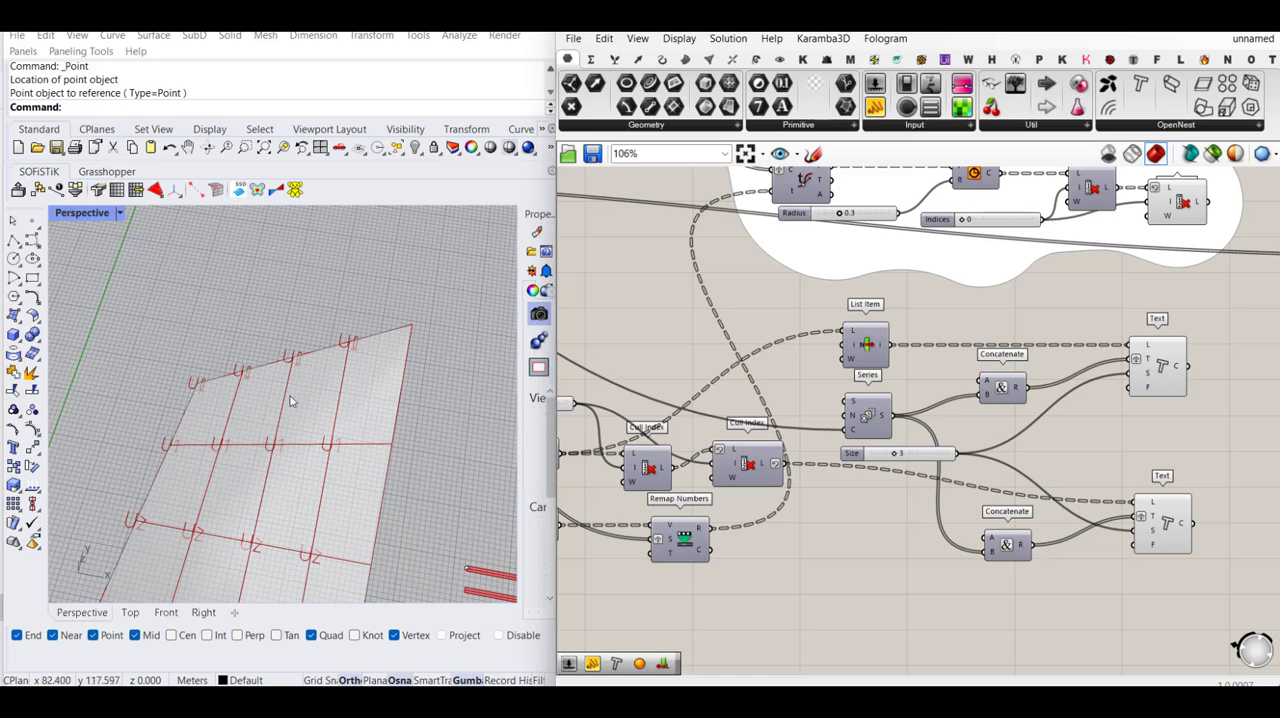
pyautogui.scroll(4, 252, 374)
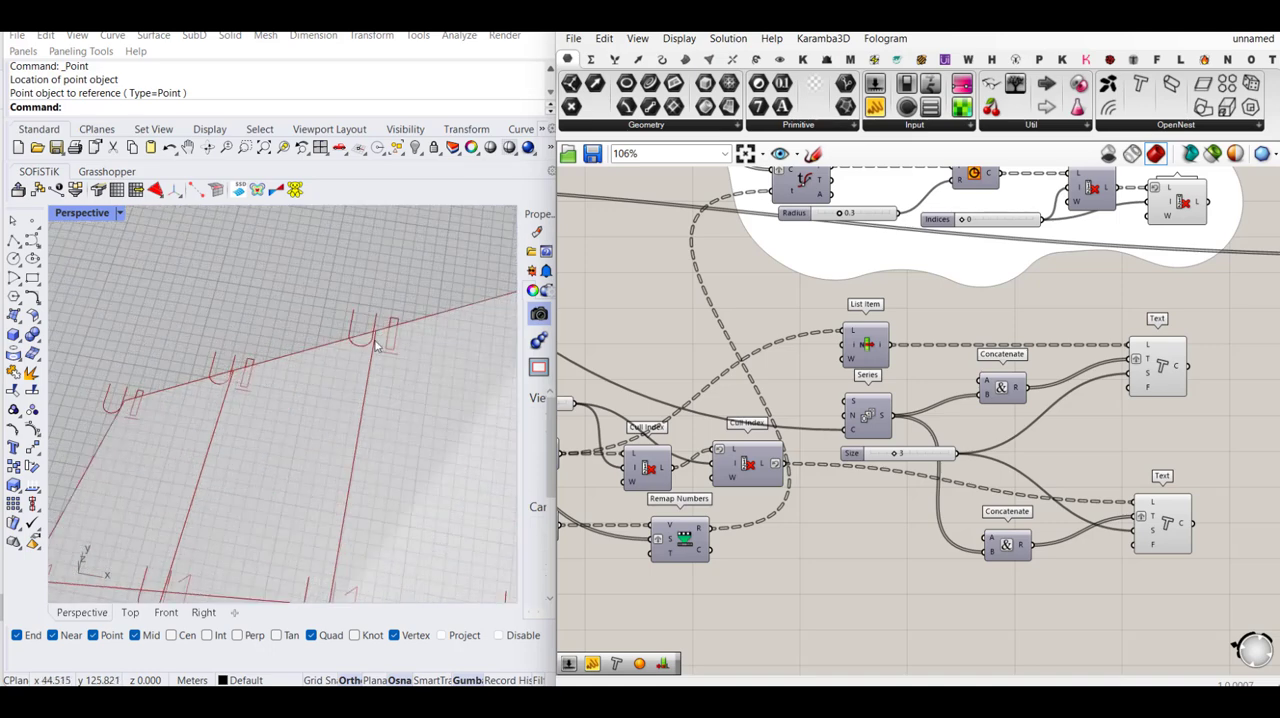
pyautogui.scroll(-4, 258, 365)
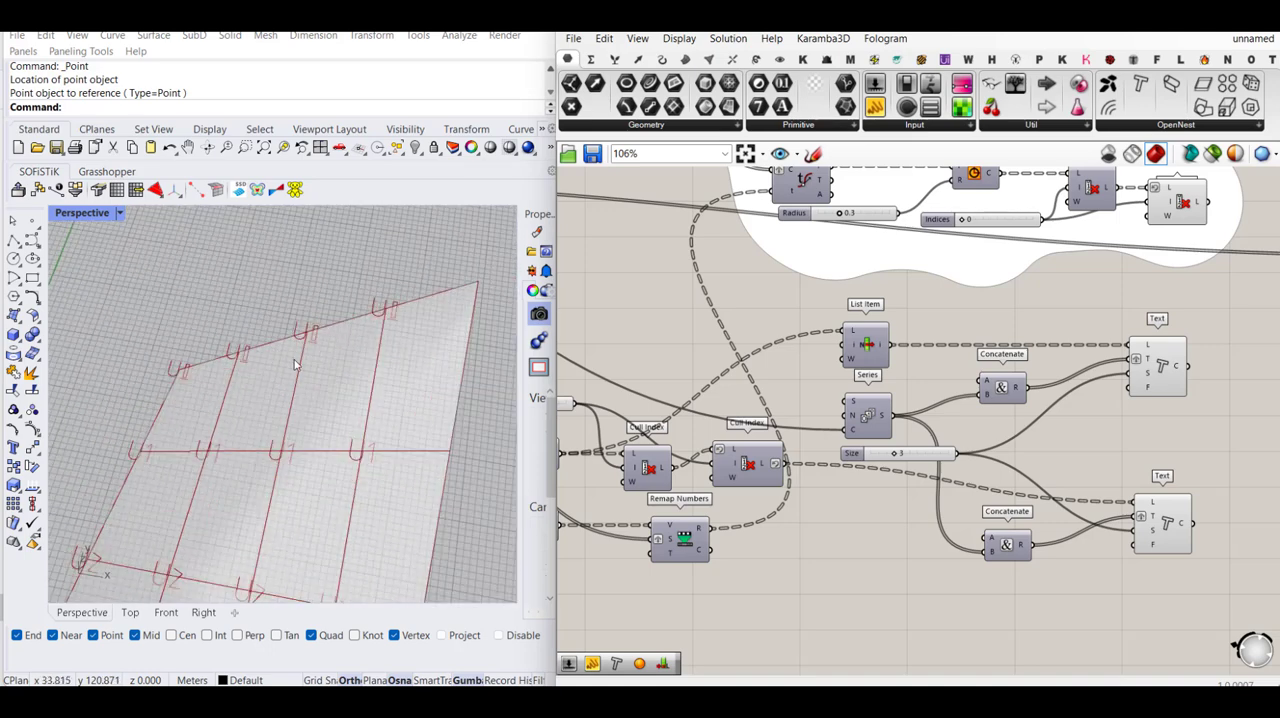
pyautogui.scroll(5, 1025, 550)
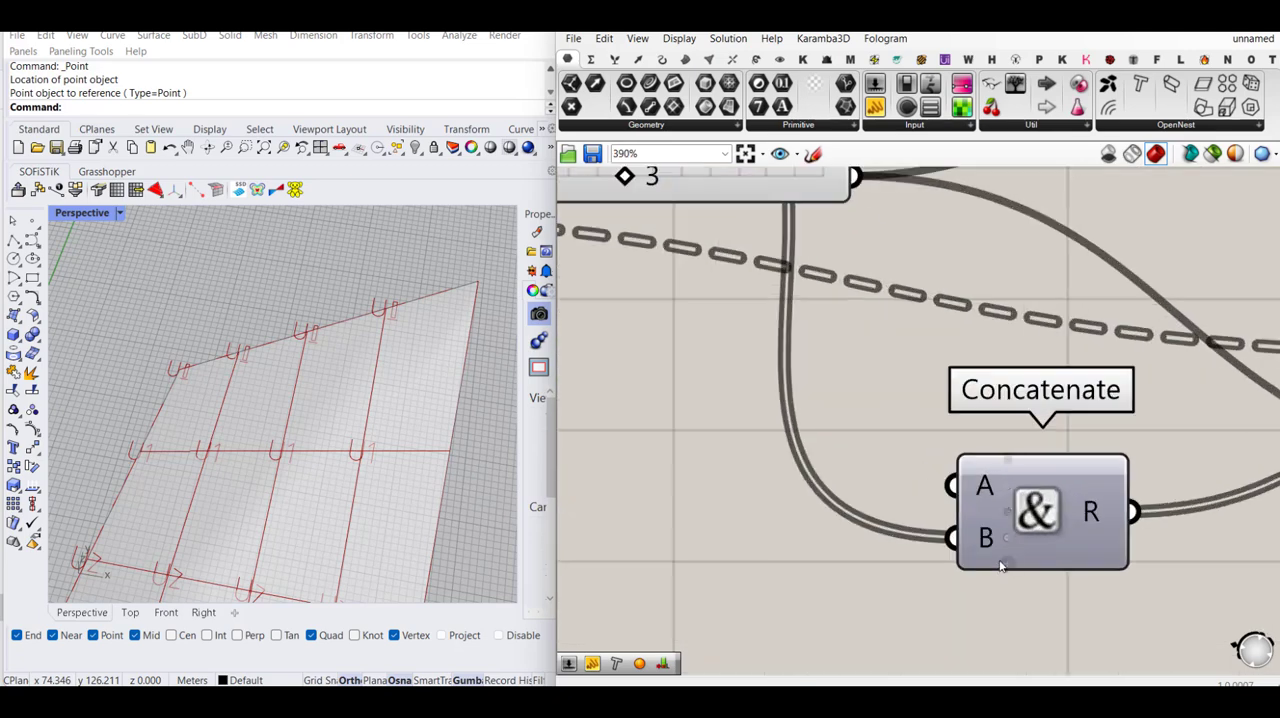
pyautogui.click(1003, 508)
pyautogui.rightClick(984, 549)
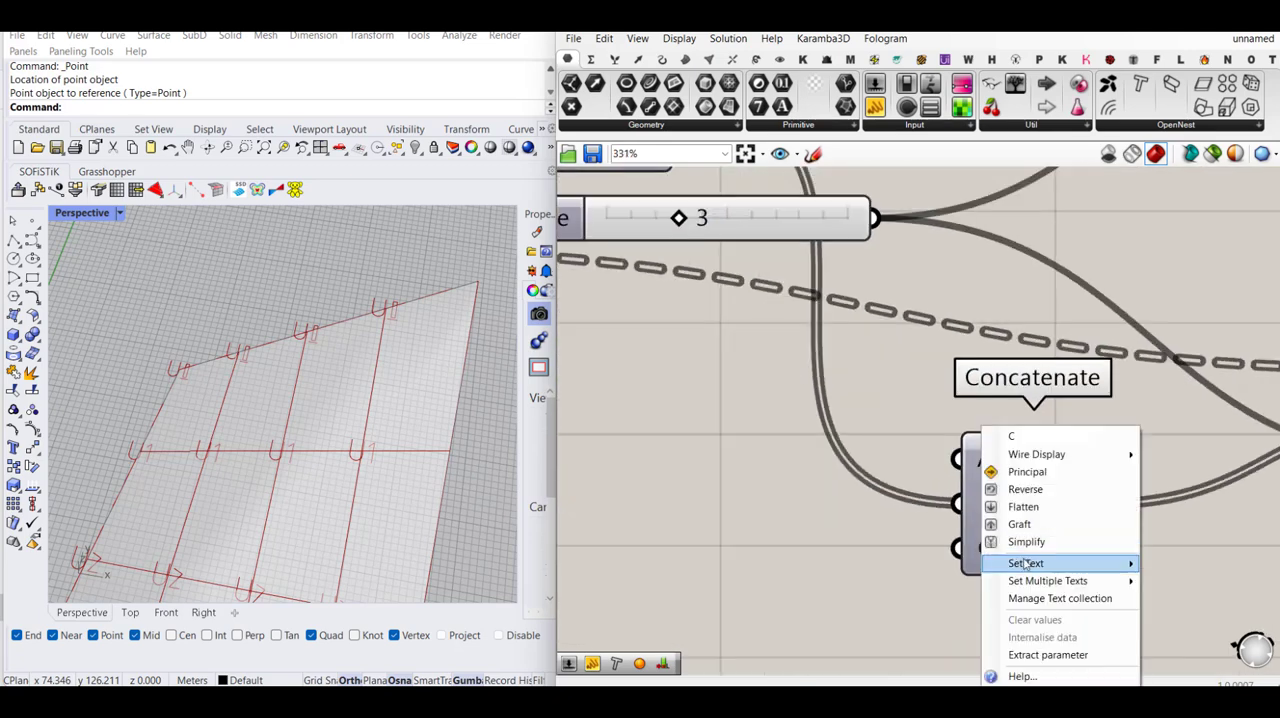
pyautogui.moveTo(1026, 566)
pyautogui.click(948, 567)
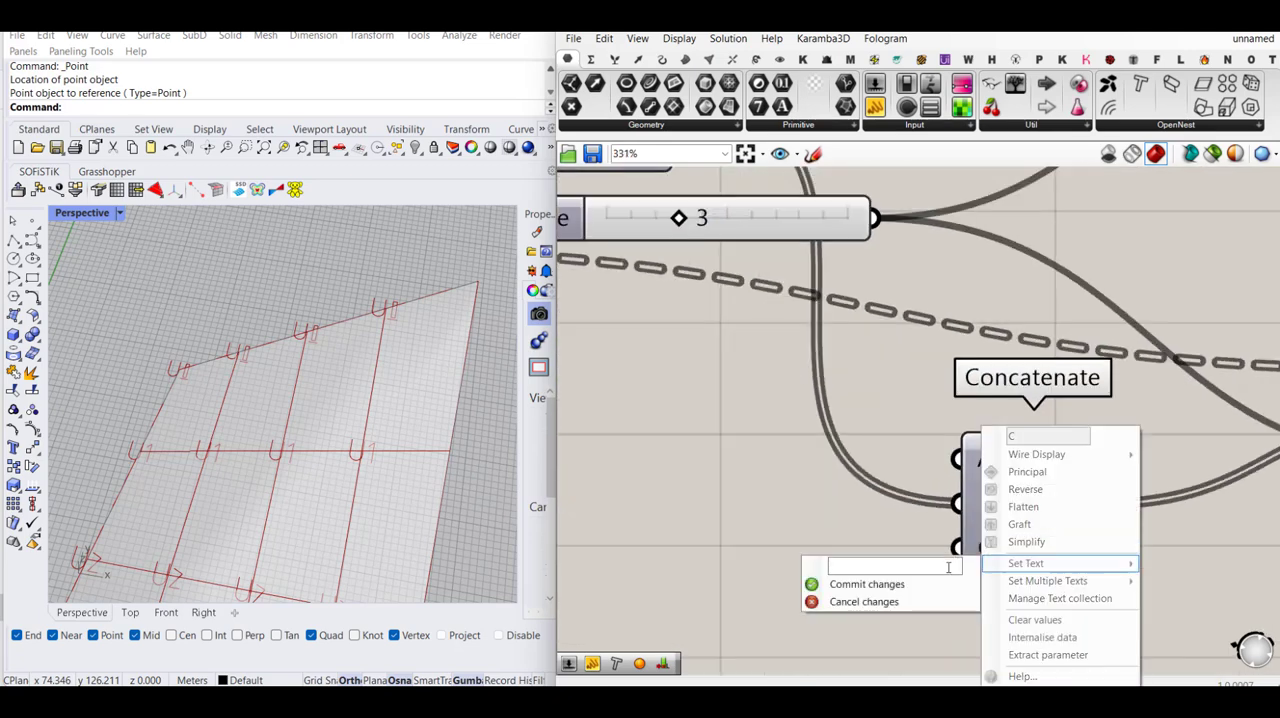
pyautogui.click(962, 587)
pyautogui.scroll(-1, 1007, 551)
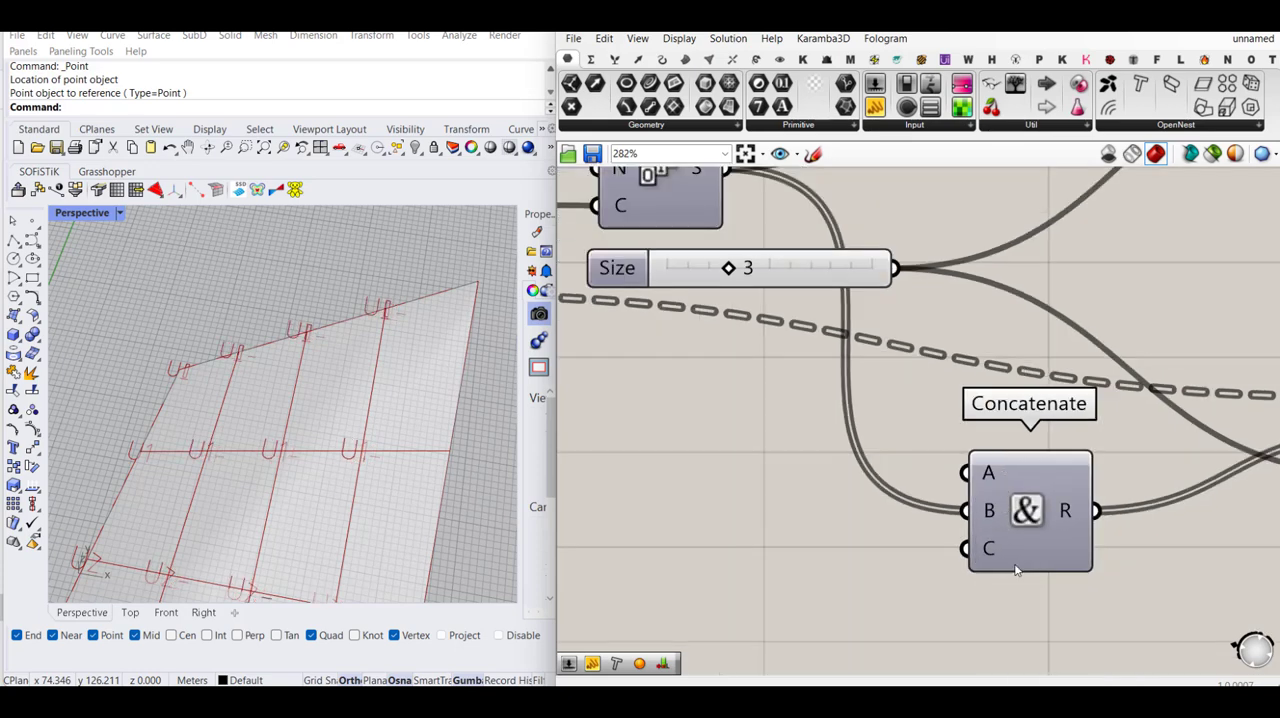
# - Place a panel beside the lower Concatenate and feed it the R output to read the labels
pyautogui.scroll(1, 1018, 570)
pyautogui.moveTo(1126, 512); pyautogui.dragTo(975, 481, button='right')
pyautogui.moveTo(877, 115); pyautogui.dragTo(1182, 492)
pyautogui.moveTo(984, 490); pyautogui.dragTo(1000, 495)
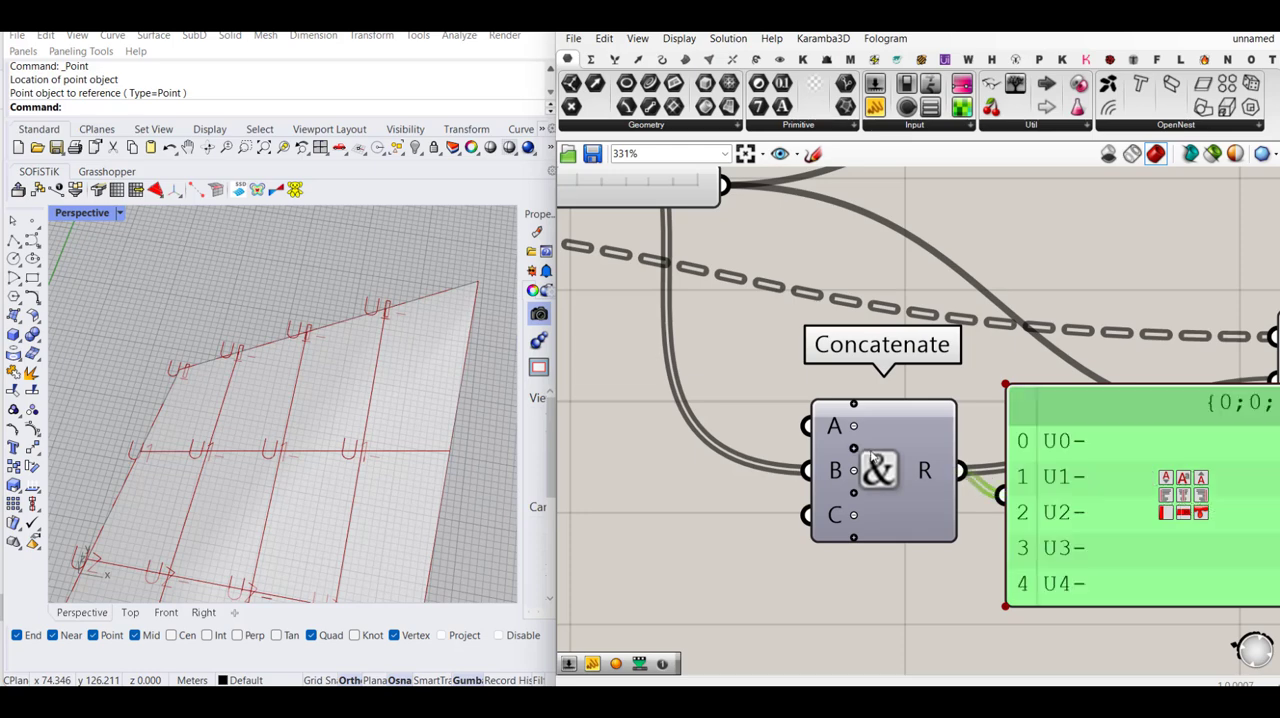
# - Add a D input to the lower Concatenate and place a new panel containing the lines a, b and c
pyautogui.scroll(-2, 868, 452)
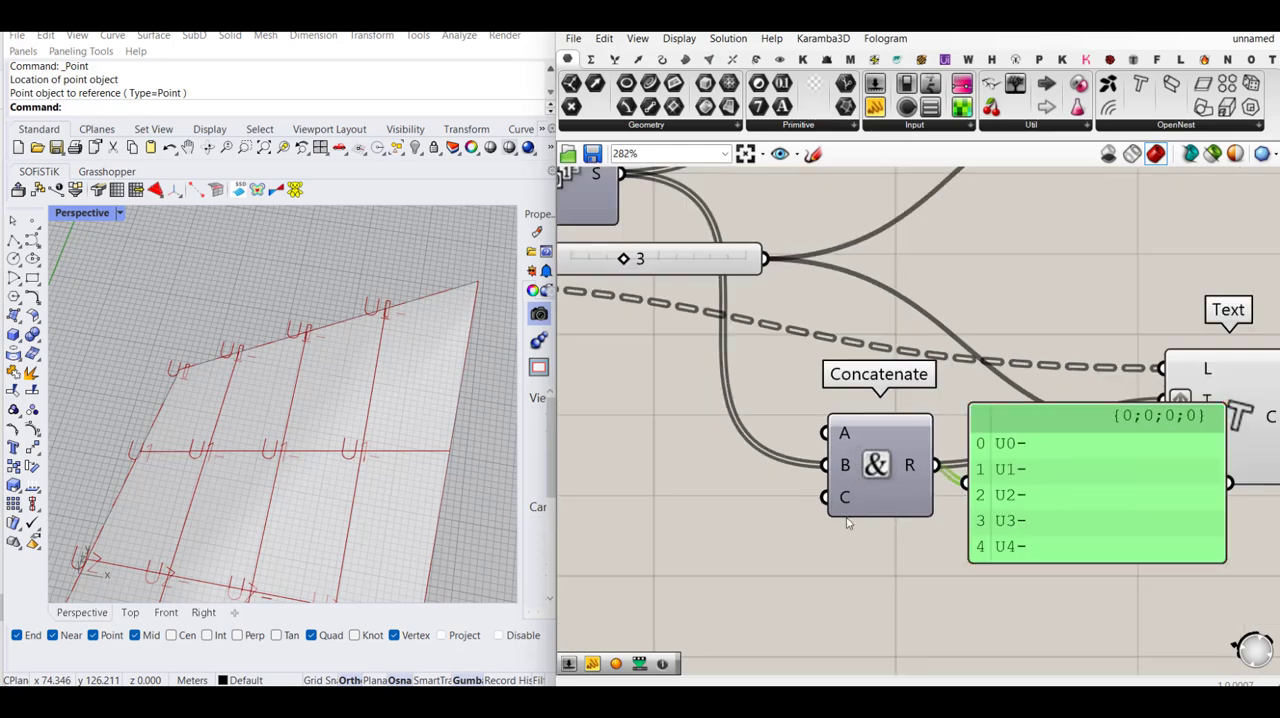
pyautogui.scroll(2, 846, 522)
pyautogui.click(866, 488)
pyautogui.scroll(-2, 806, 516)
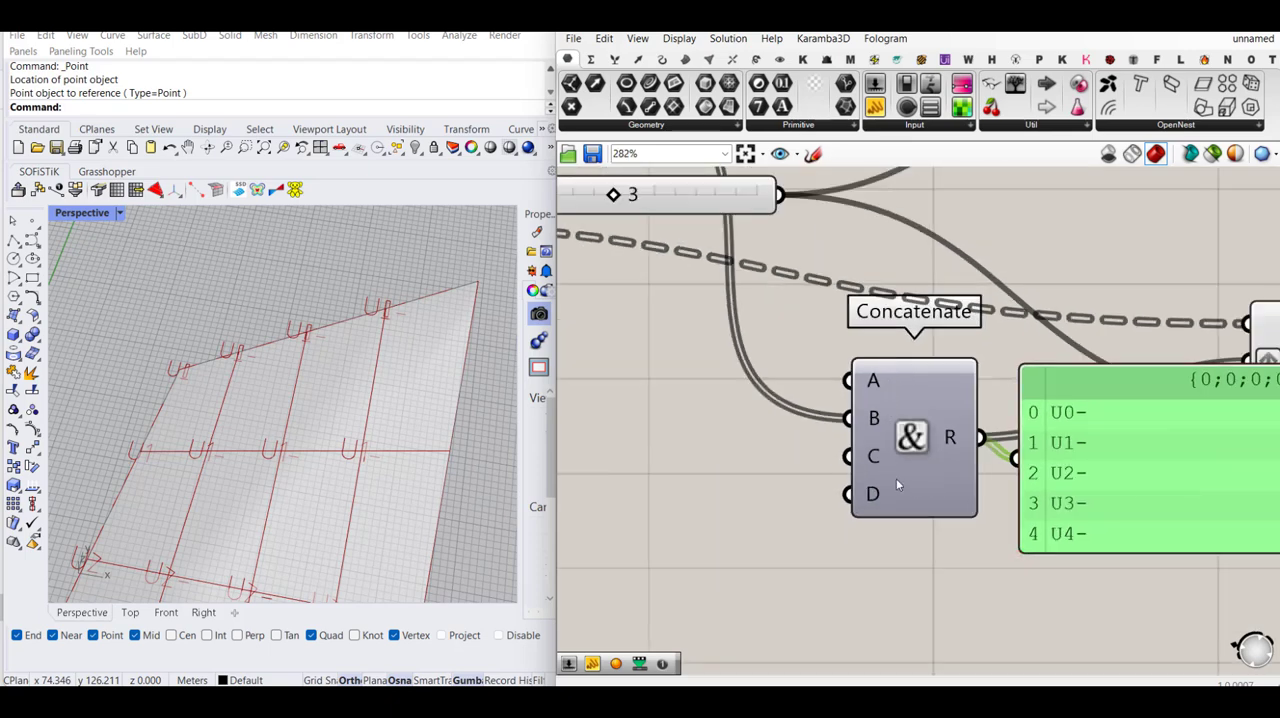
pyautogui.moveTo(897, 484); pyautogui.dragTo(1071, 484, button='right')
pyautogui.doubleClick(893, 504)
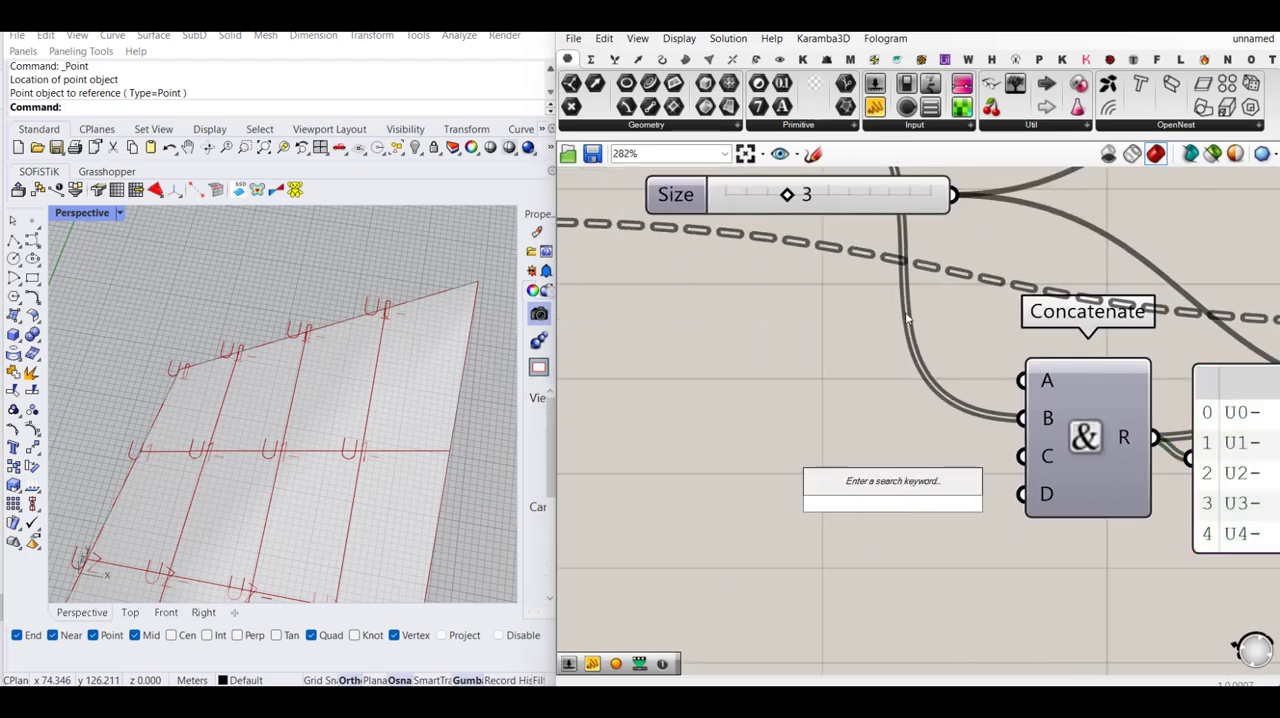
pyautogui.click(876, 107)
pyautogui.click(848, 453)
pyautogui.doubleClick(848, 451)
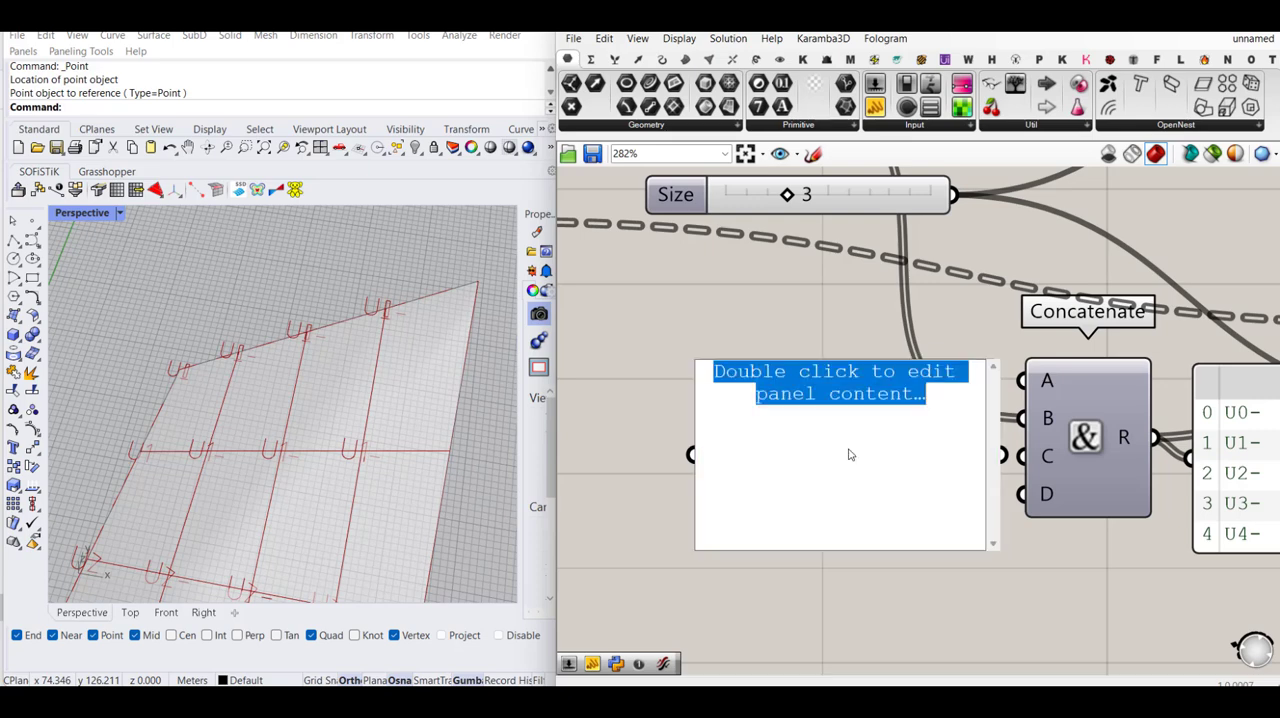
pyautogui.write('a')
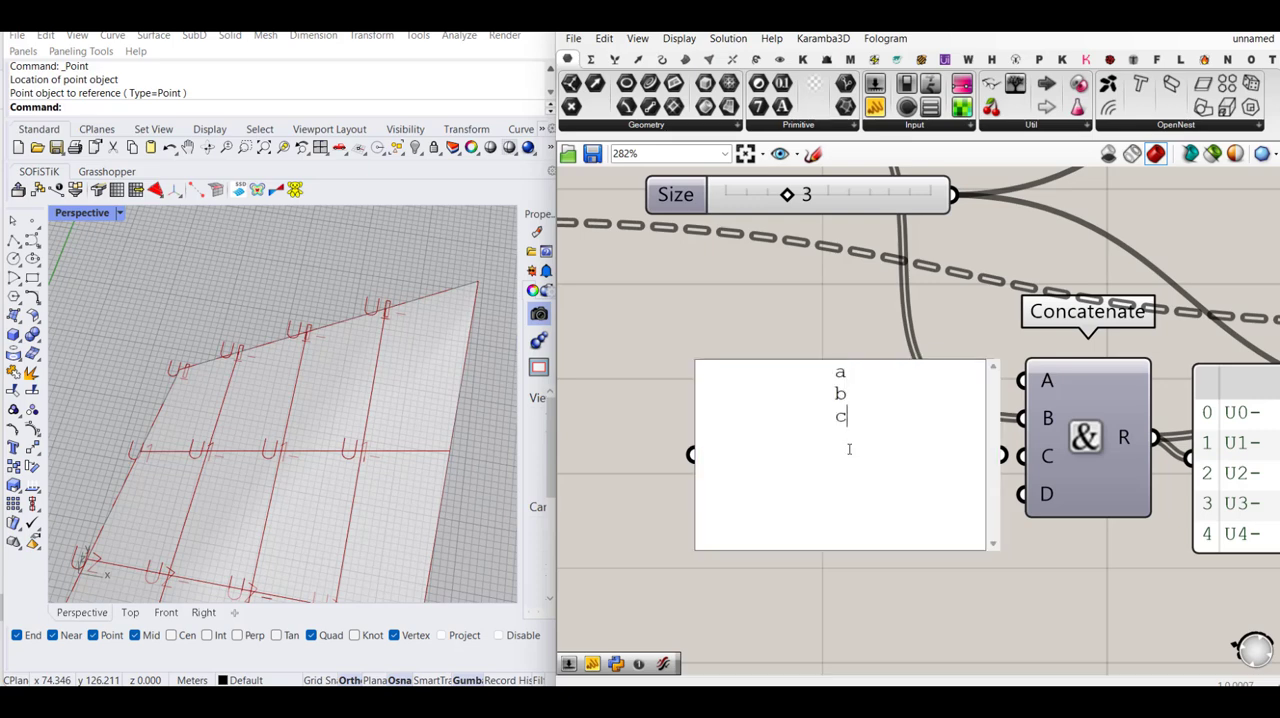
pyautogui.click(895, 632)
# - Turn off multiline data on the a, b, c panel, narrow it and connect it to the lower Concatenate's D input
pyautogui.rightClick(880, 436)
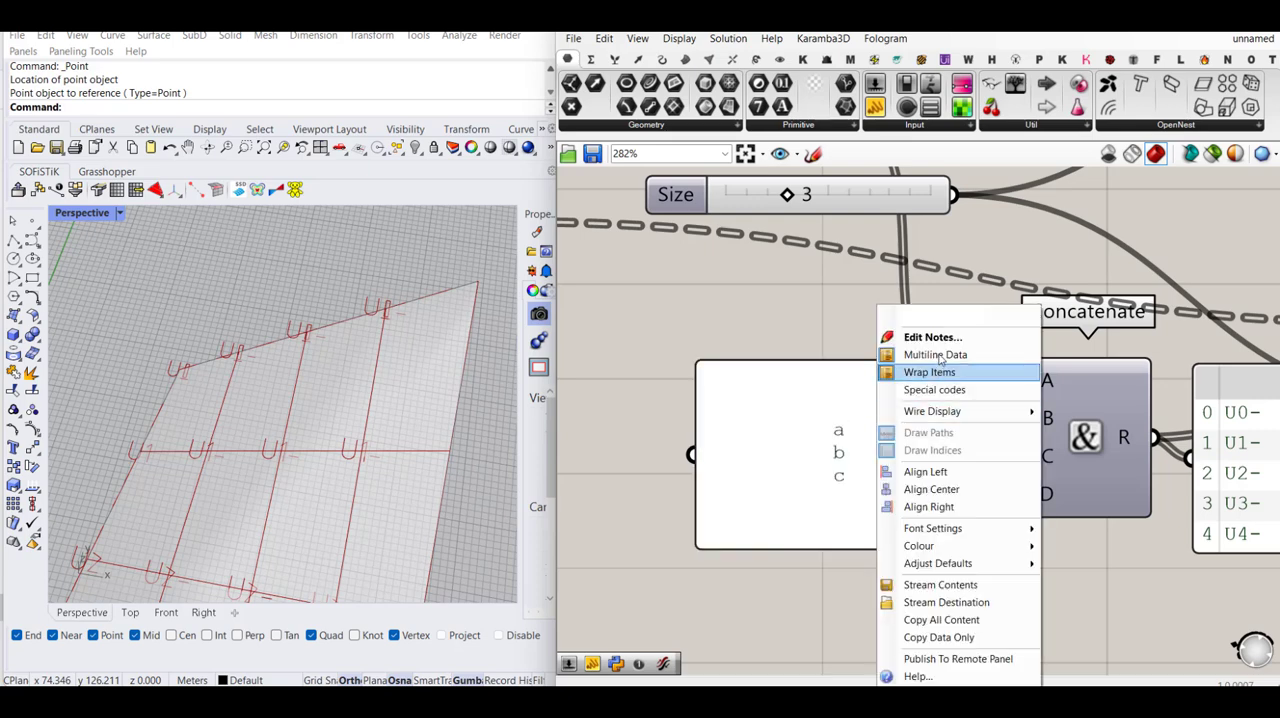
pyautogui.click(940, 355)
pyautogui.moveTo(988, 475); pyautogui.dragTo(795, 470)
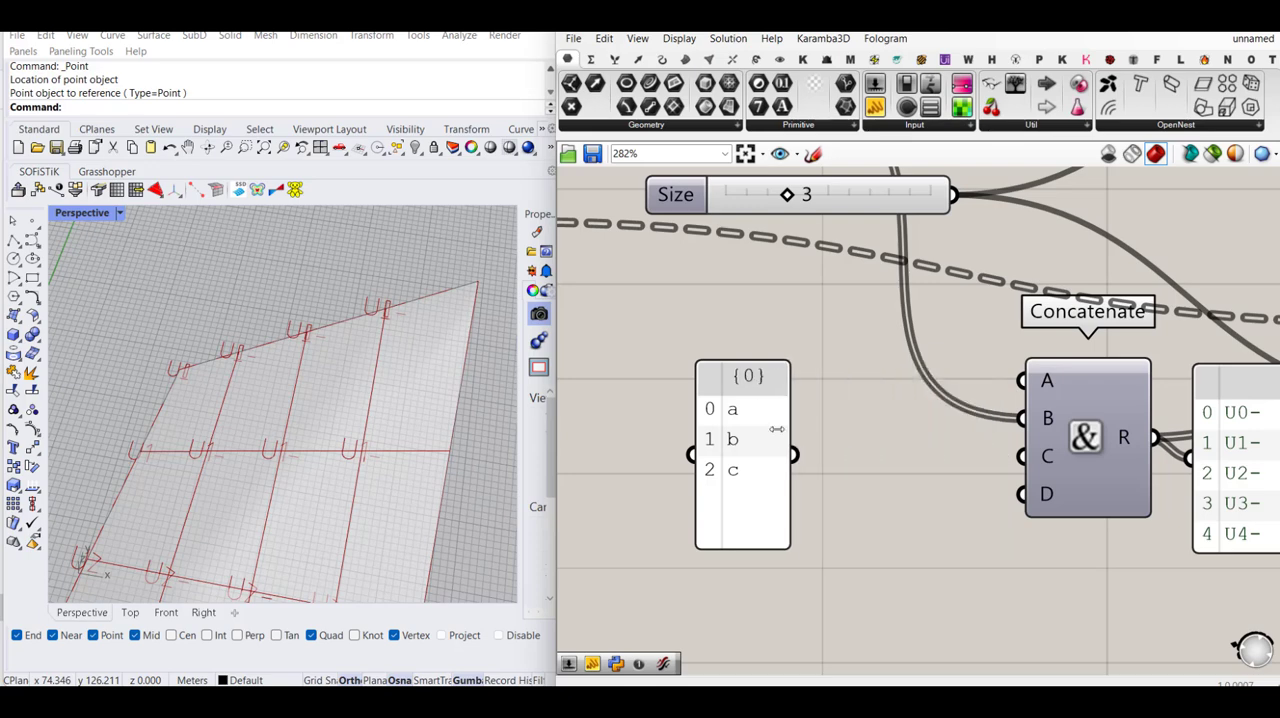
pyautogui.click(737, 420)
pyautogui.moveTo(737, 420); pyautogui.dragTo(847, 515)
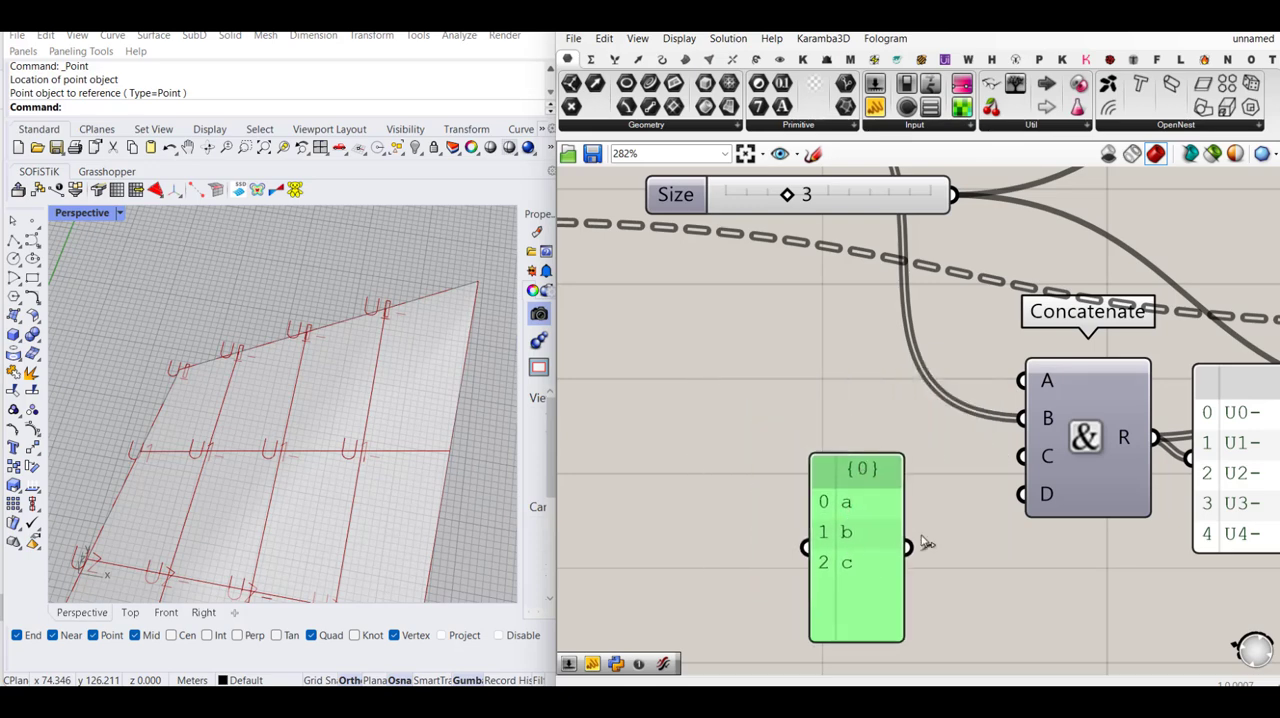
pyautogui.moveTo(908, 549); pyautogui.dragTo(1021, 494)
pyautogui.moveTo(1098, 517); pyautogui.dragTo(939, 497, button='right')
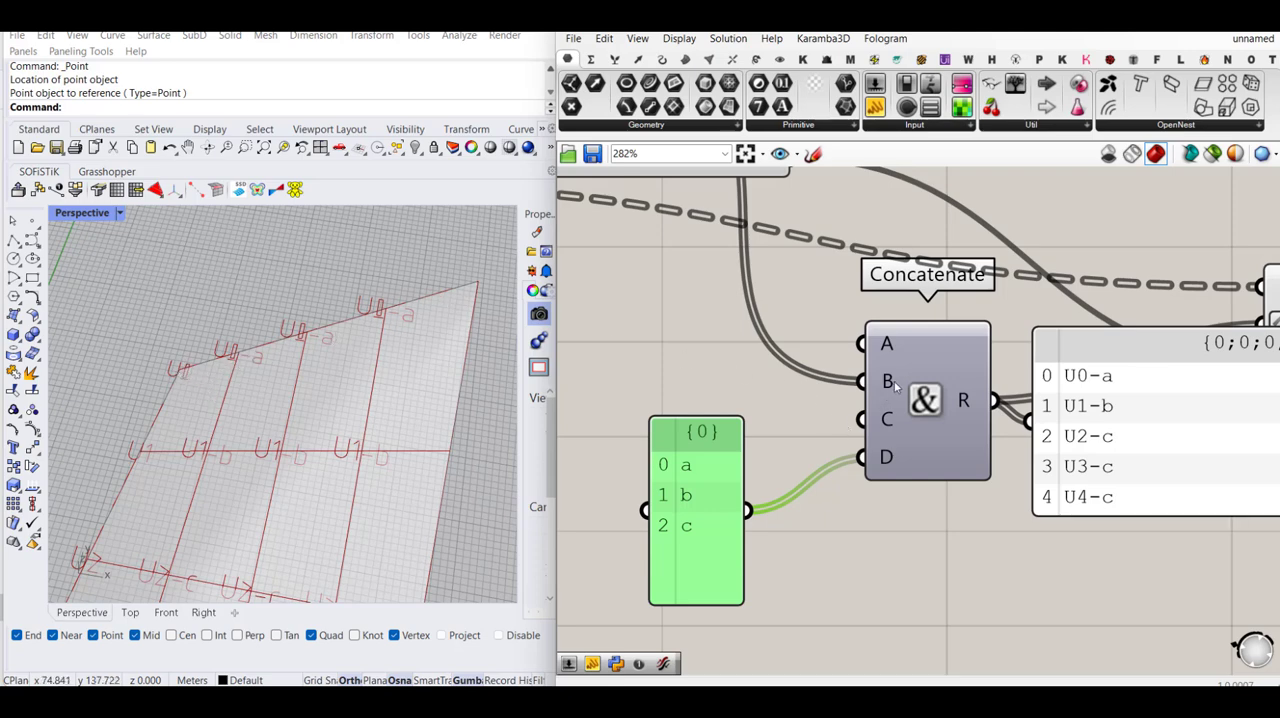
# - Narrow the label output panel, remove the graft from the lower Text's T input and graft the Concatenate's B input instead
pyautogui.scroll(-3, 1012, 422)
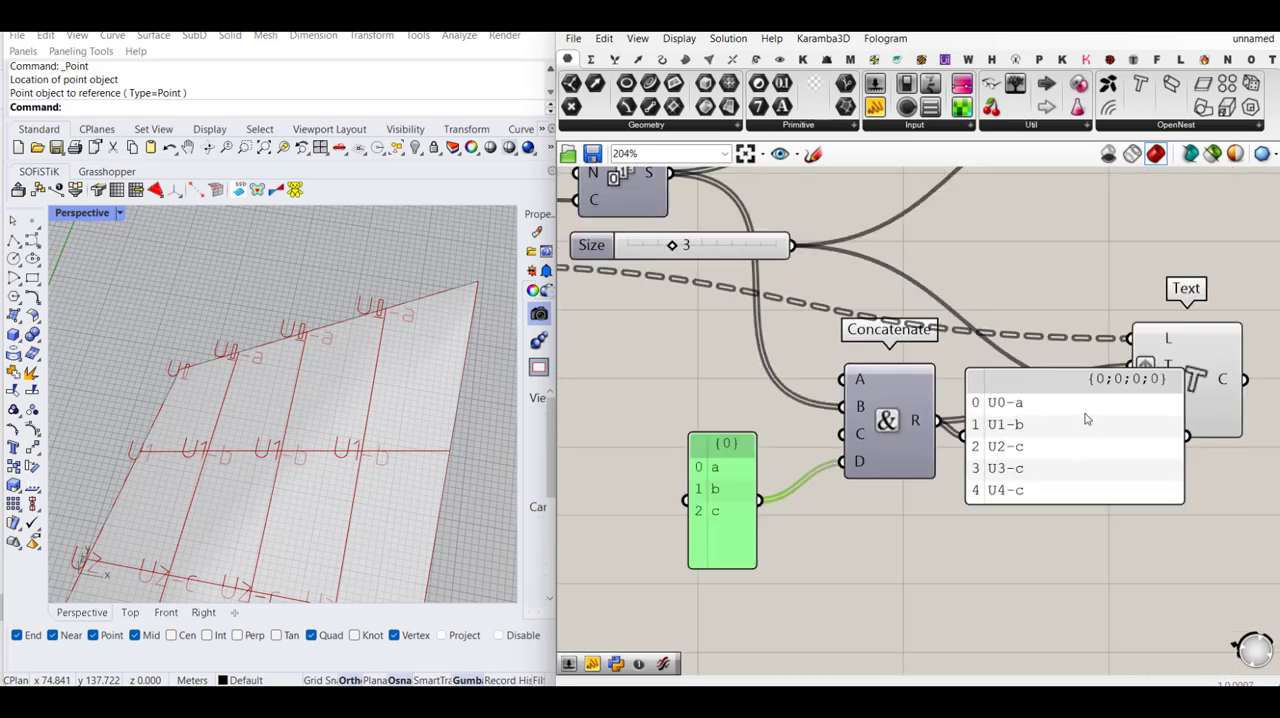
pyautogui.moveTo(1169, 454); pyautogui.dragTo(1080, 459)
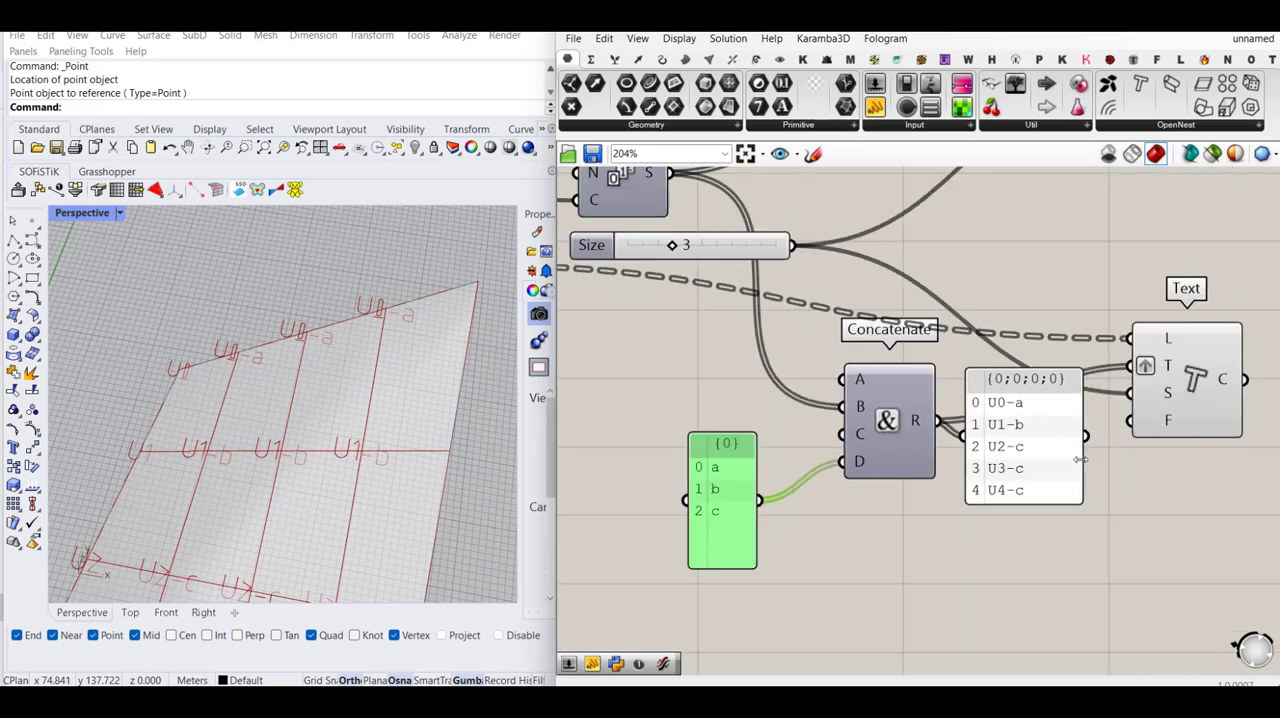
pyautogui.rightClick(1167, 366)
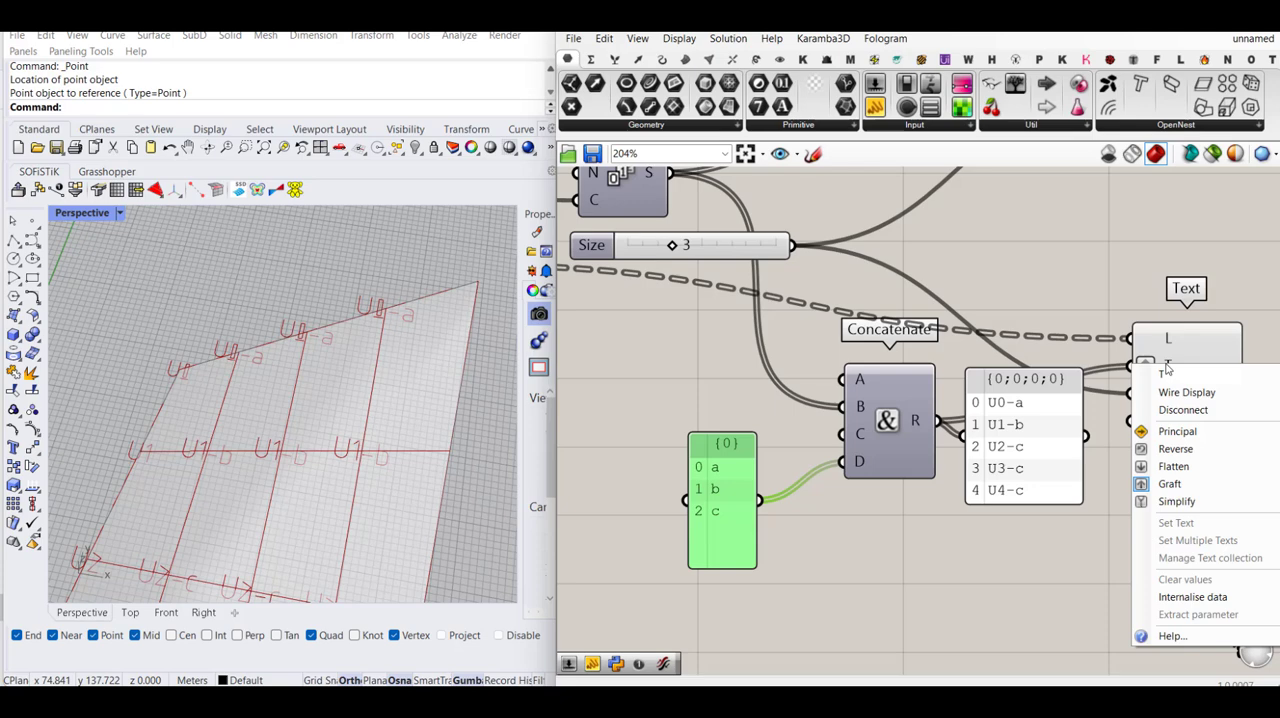
pyautogui.click(1185, 482)
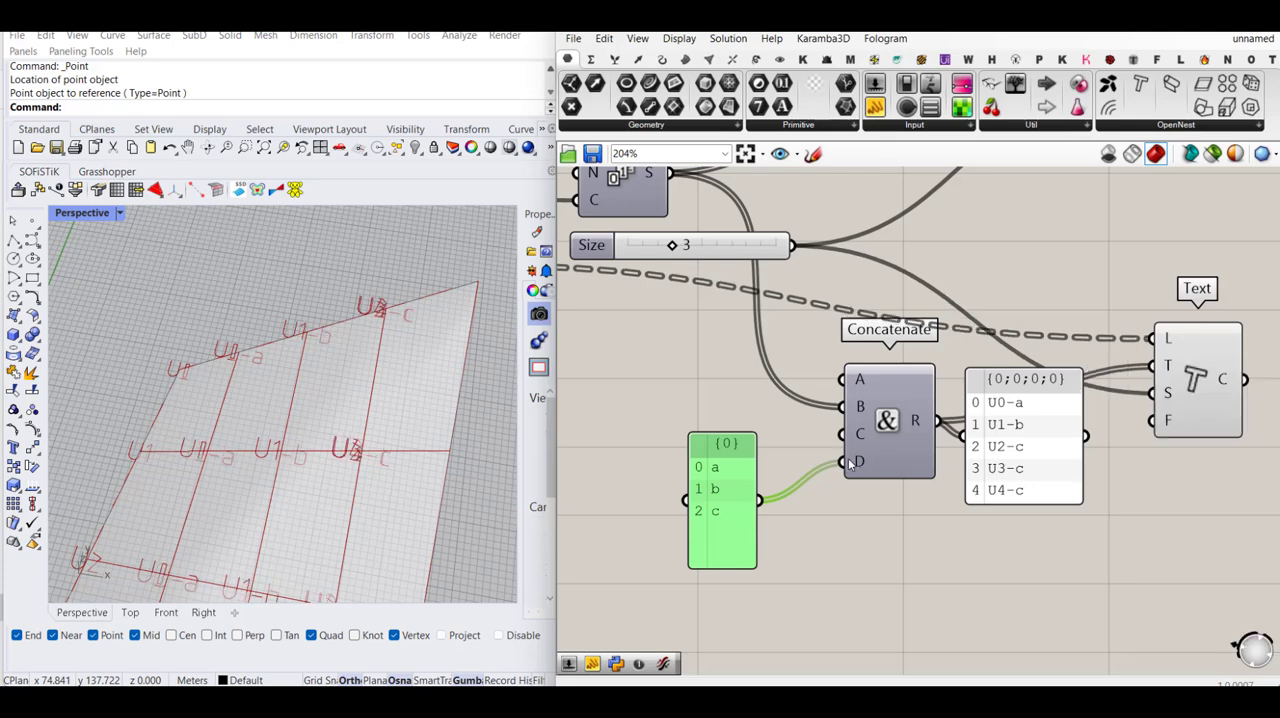
pyautogui.rightClick(865, 408)
pyautogui.click(904, 529)
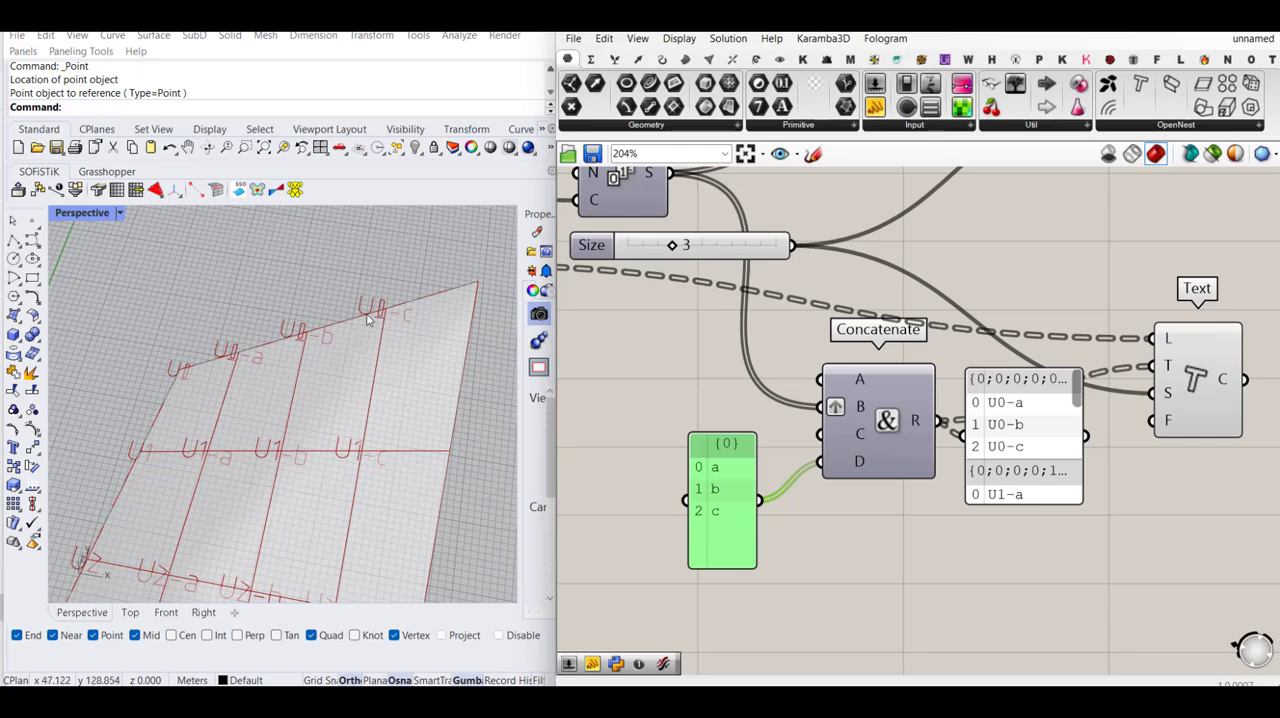
pyautogui.scroll(-3, 340, 427)
pyautogui.scroll(3, 278, 541)
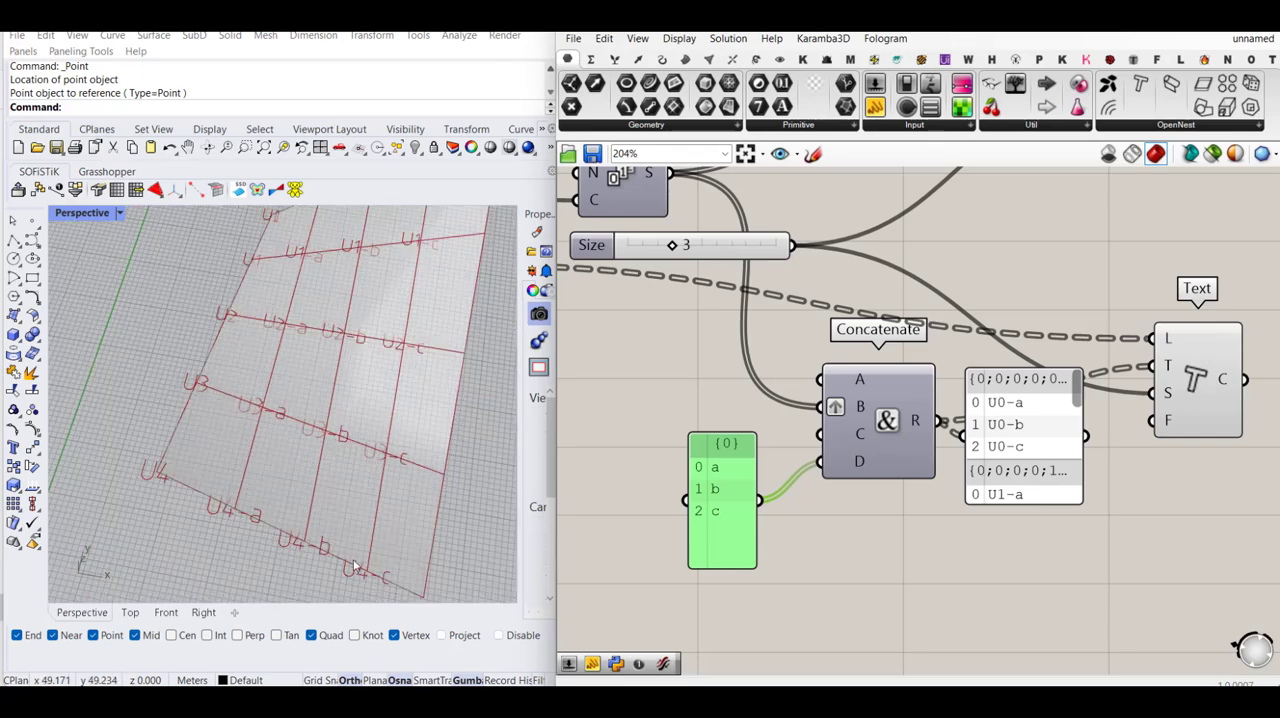
# - Try to group the text-tagging components together with both Cull Index components, and undo the grouping
pyautogui.scroll(-5, 917, 531)
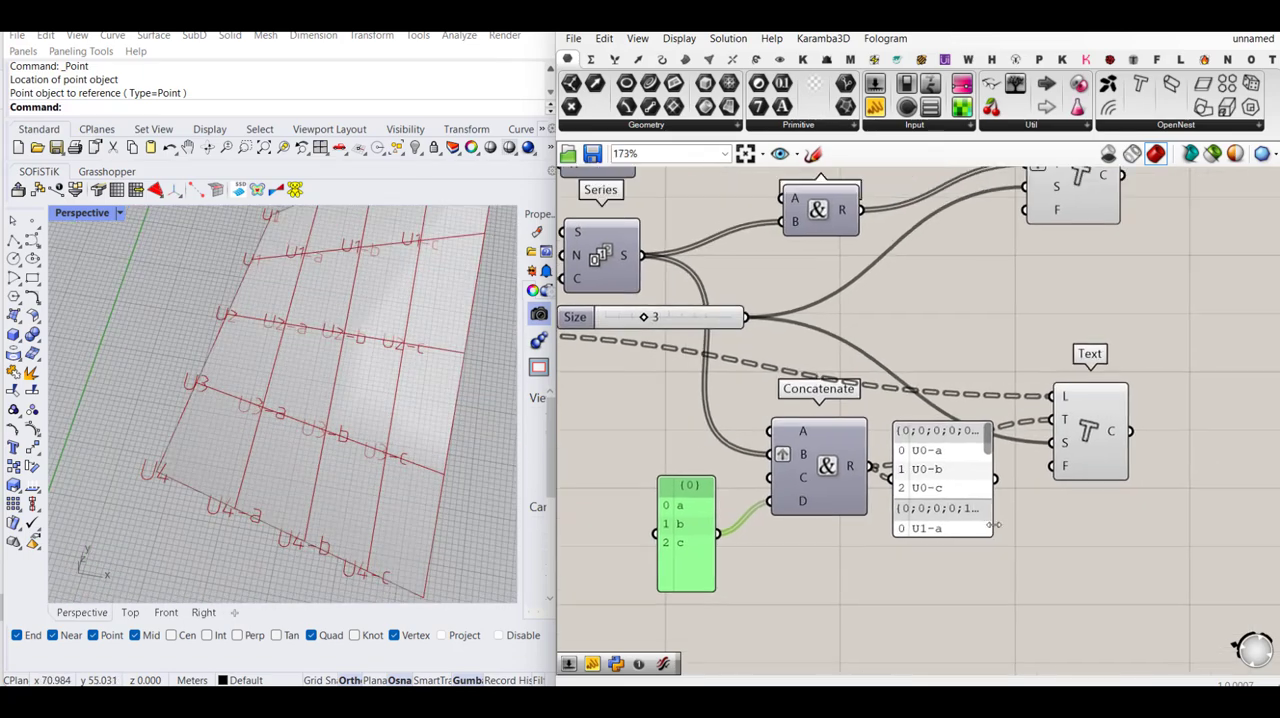
pyautogui.scroll(-2, 1133, 244)
pyautogui.moveTo(1122, 304); pyautogui.dragTo(790, 572)
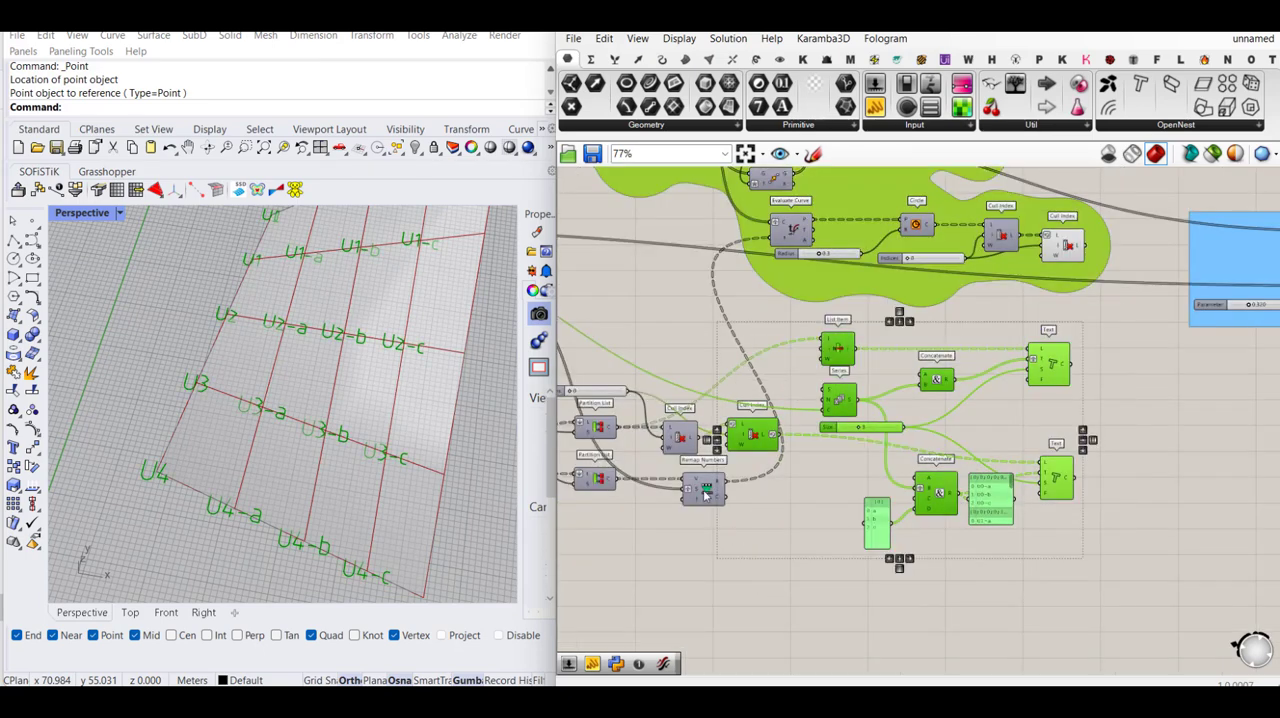
pyautogui.scroll(1, 659, 470)
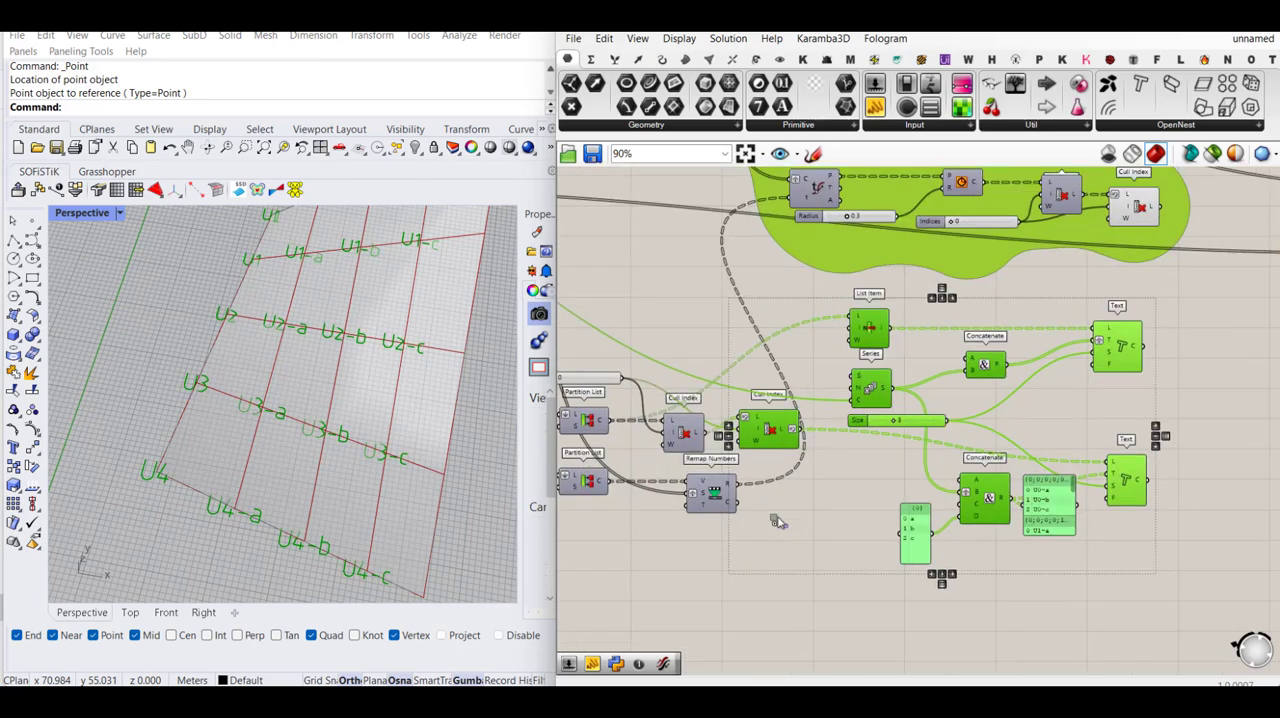
pyautogui.keyDown('shift'); pyautogui.click(690, 437); pyautogui.keyUp('shift')
pyautogui.middleClick(692, 432)
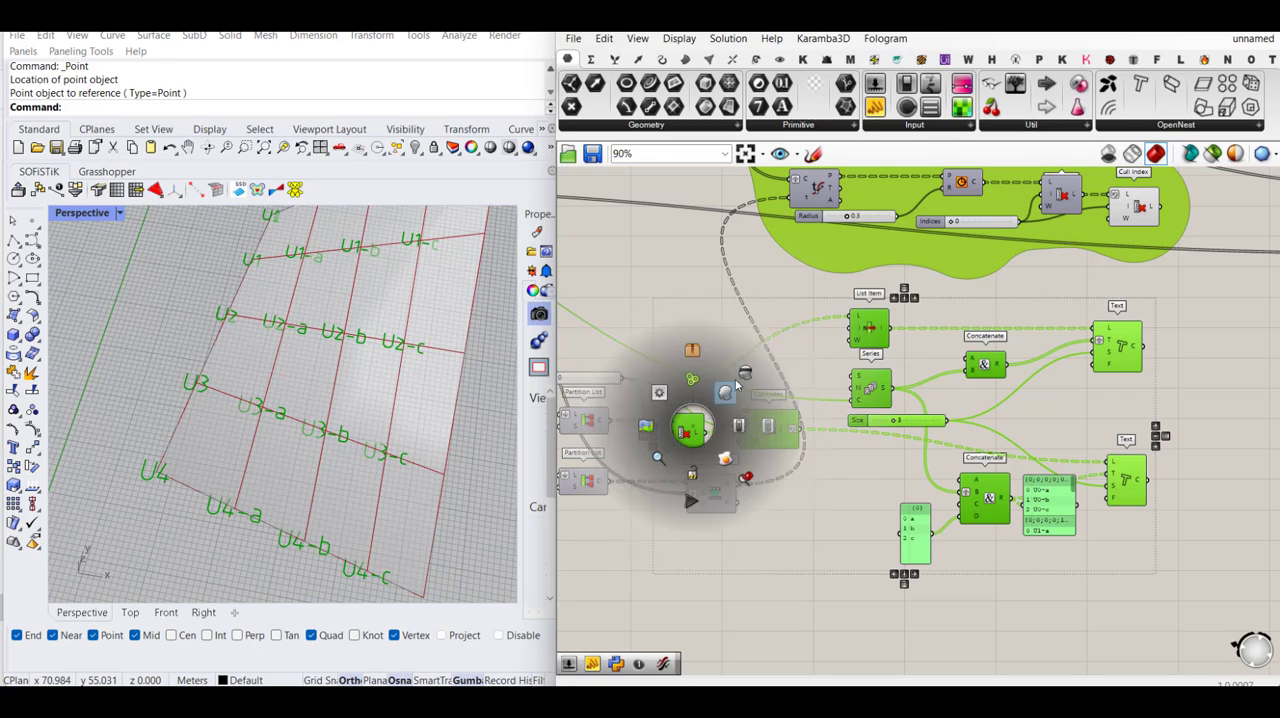
pyautogui.hotkey('ctrl', 'g')
pyautogui.scroll(-2, 858, 478)
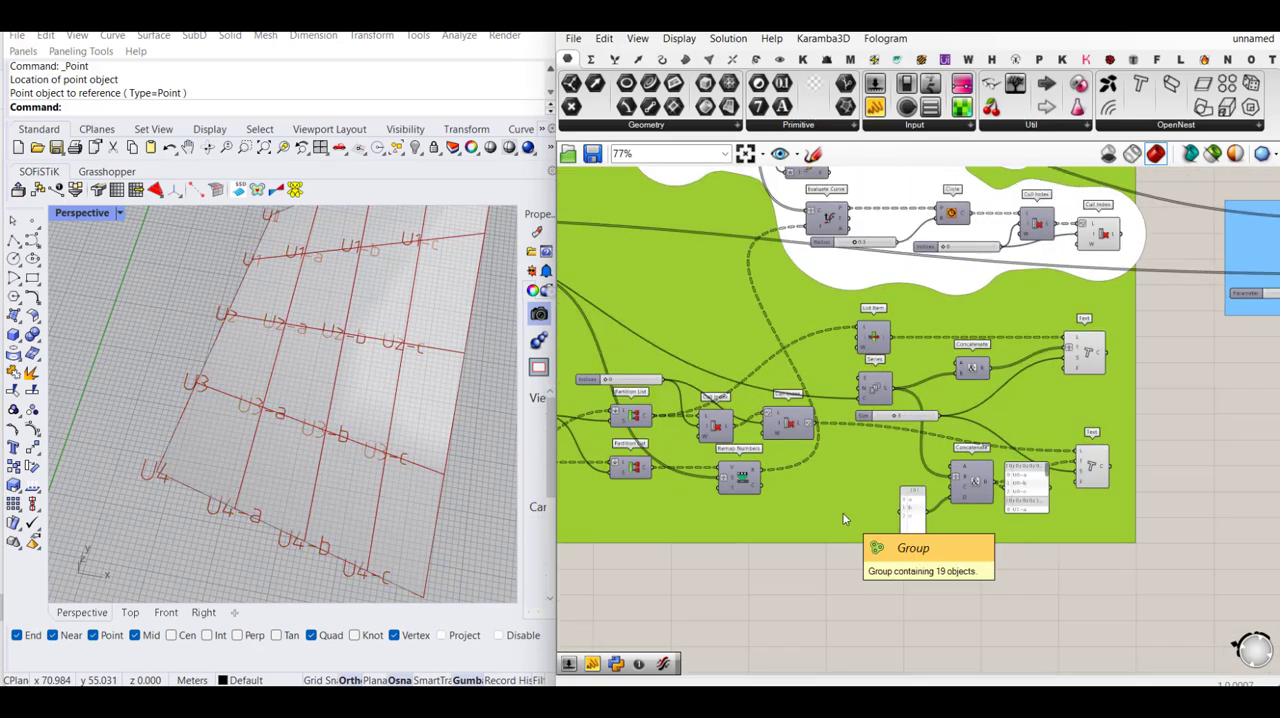
pyautogui.hotkey('ctrl', 'z')
# - Group the series, size slider, list item, concatenate, panel and text components and name the group "Text tag on 3d form"
pyautogui.moveTo(1136, 334); pyautogui.dragTo(838, 555)
pyautogui.middleClick(891, 395)
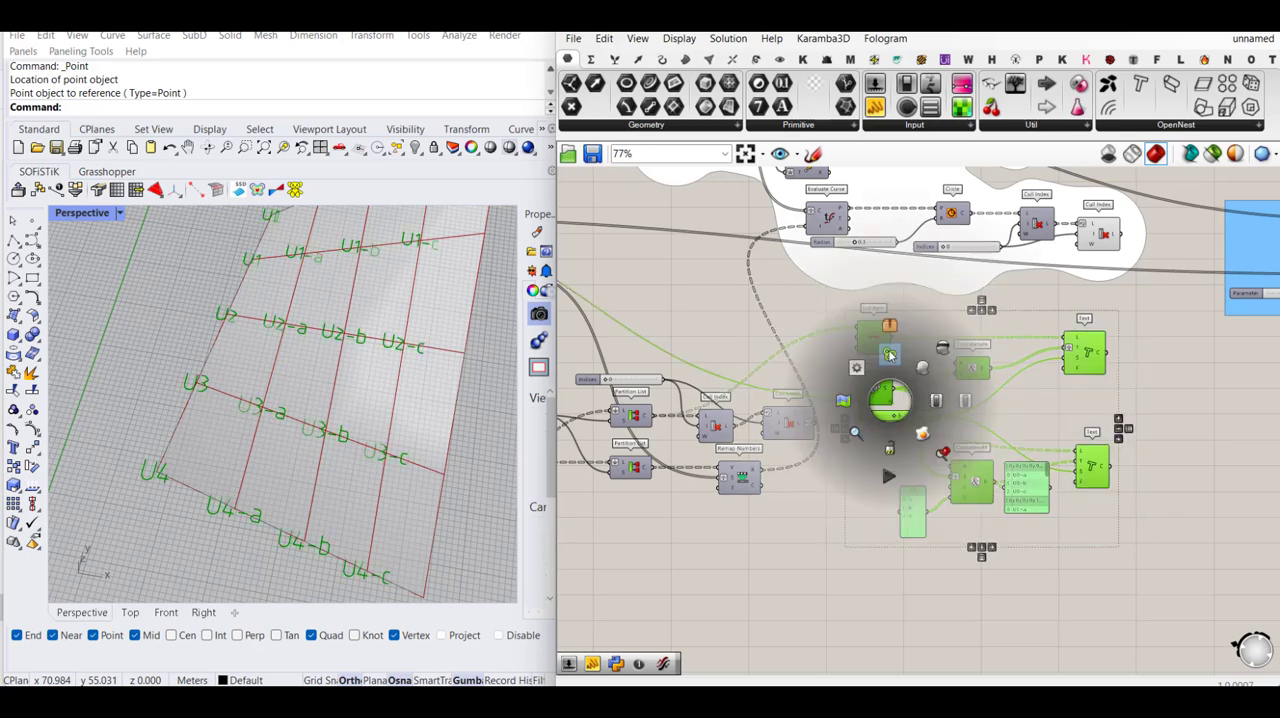
pyautogui.click(891, 356)
pyautogui.rightClick(1011, 326)
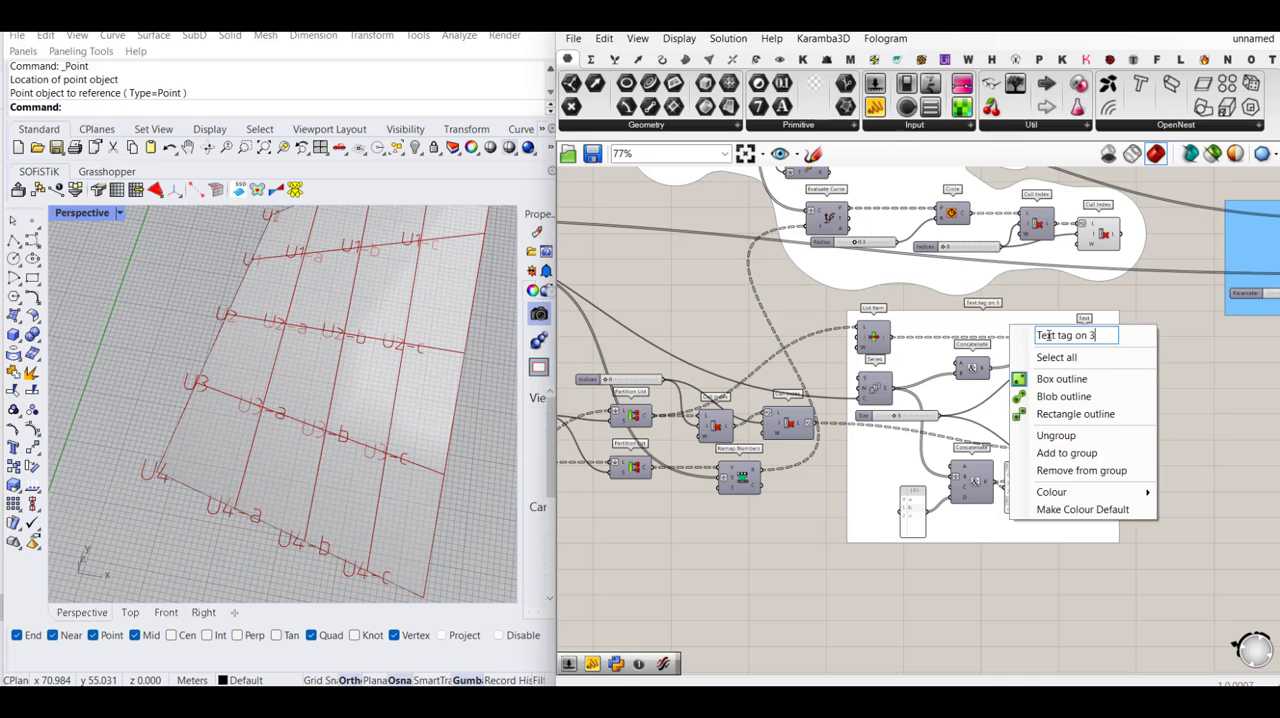
pyautogui.write('Text tag on 3d form')
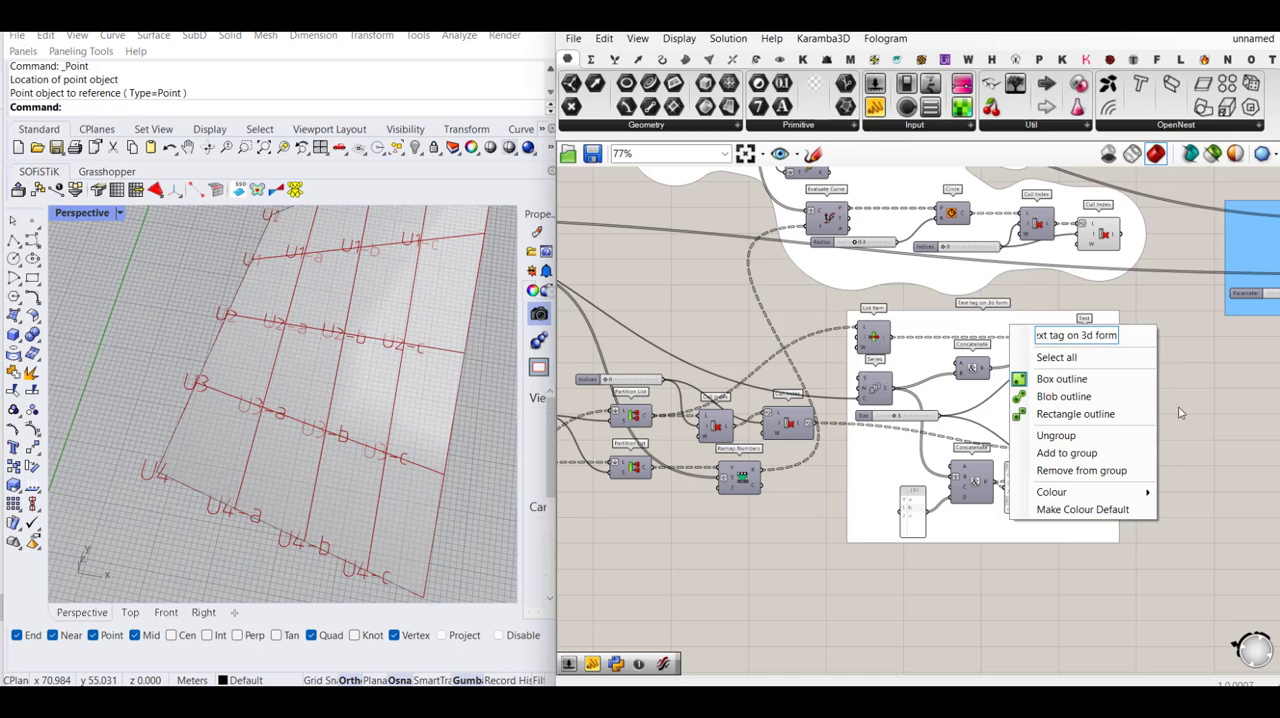
pyautogui.click(1247, 461)
# - Colour the "Text tag on 3d form" group neutral grey with saturation 0 and value 51
pyautogui.rightClick(986, 320)
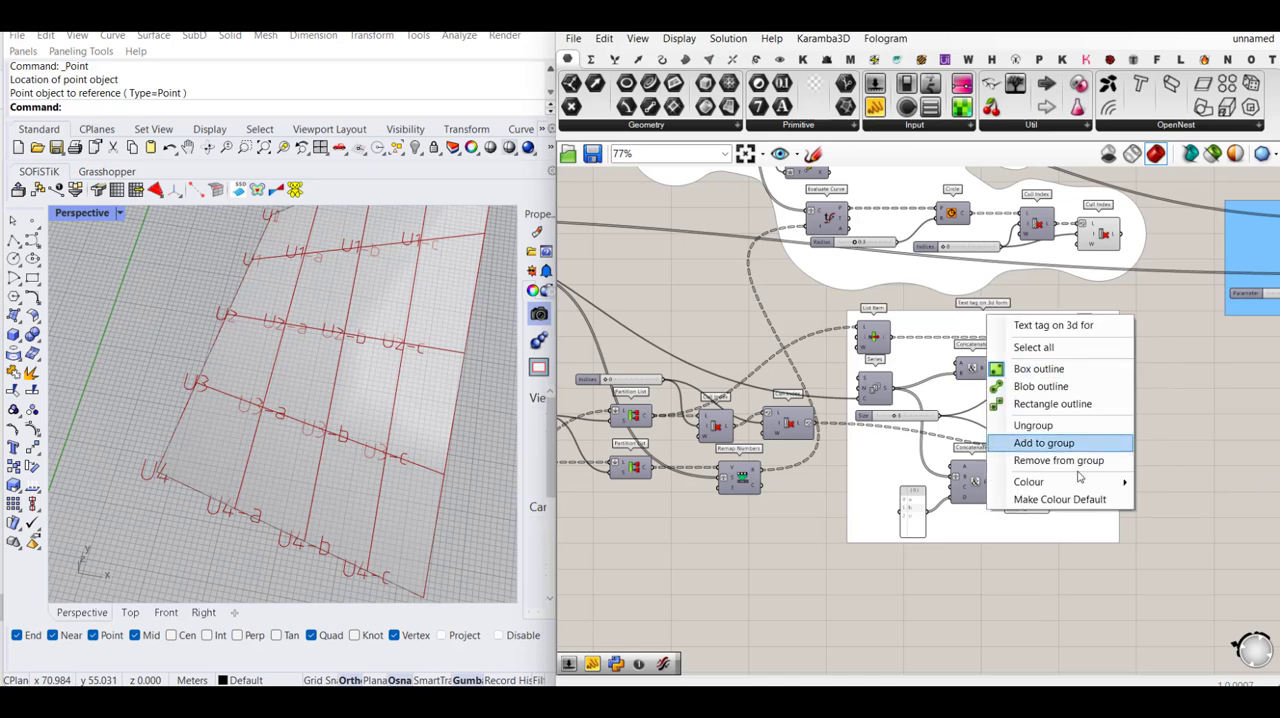
pyautogui.moveTo(1066, 484)
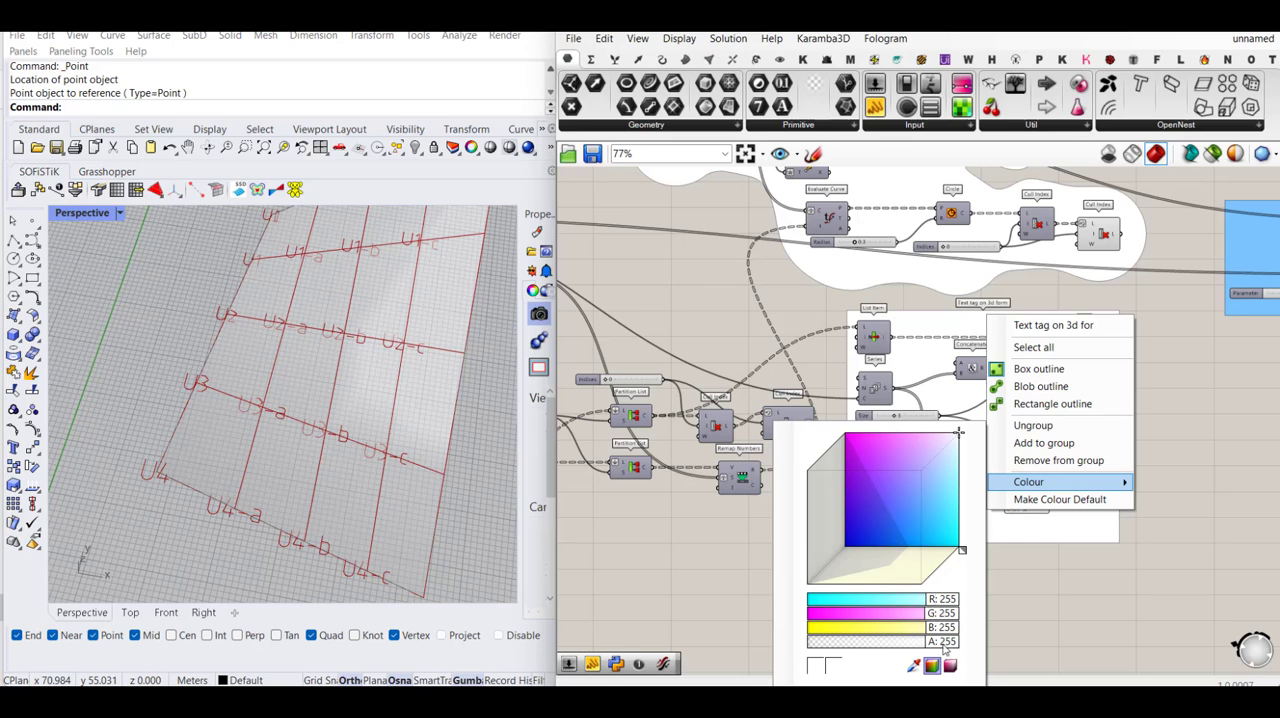
pyautogui.click(950, 665)
pyautogui.click(911, 525)
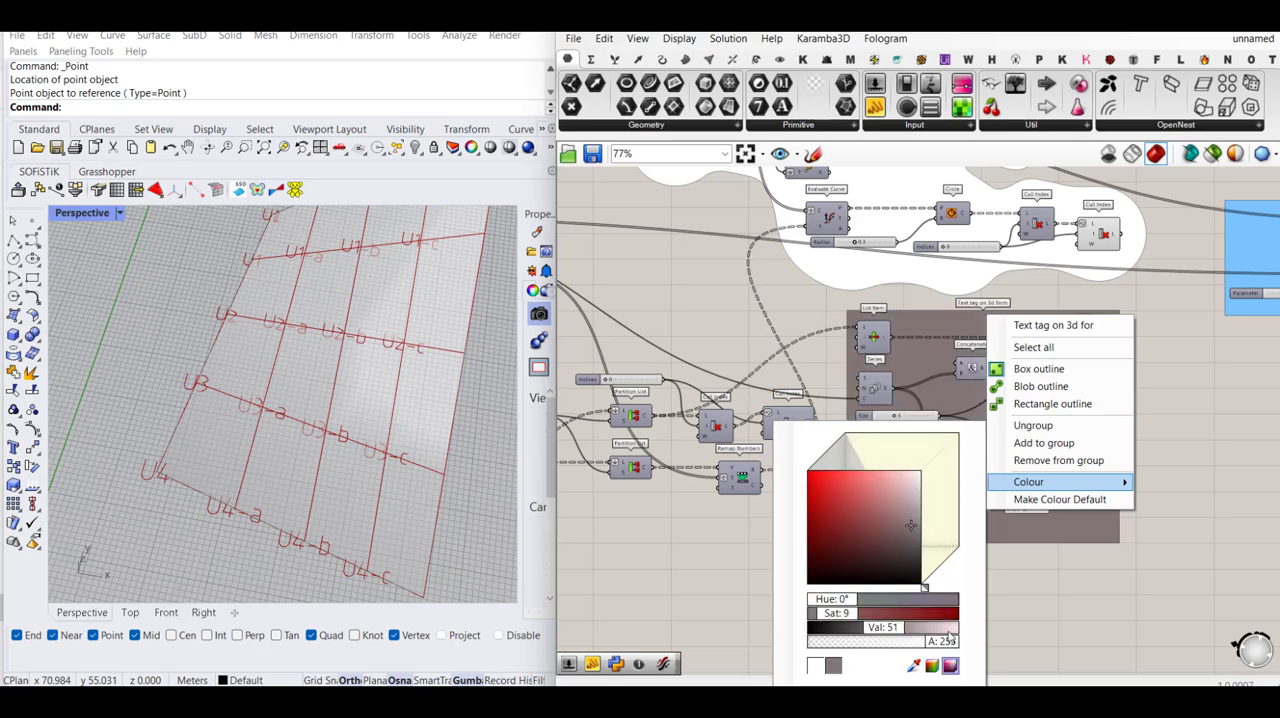
pyautogui.moveTo(911, 527); pyautogui.dragTo(920, 526)
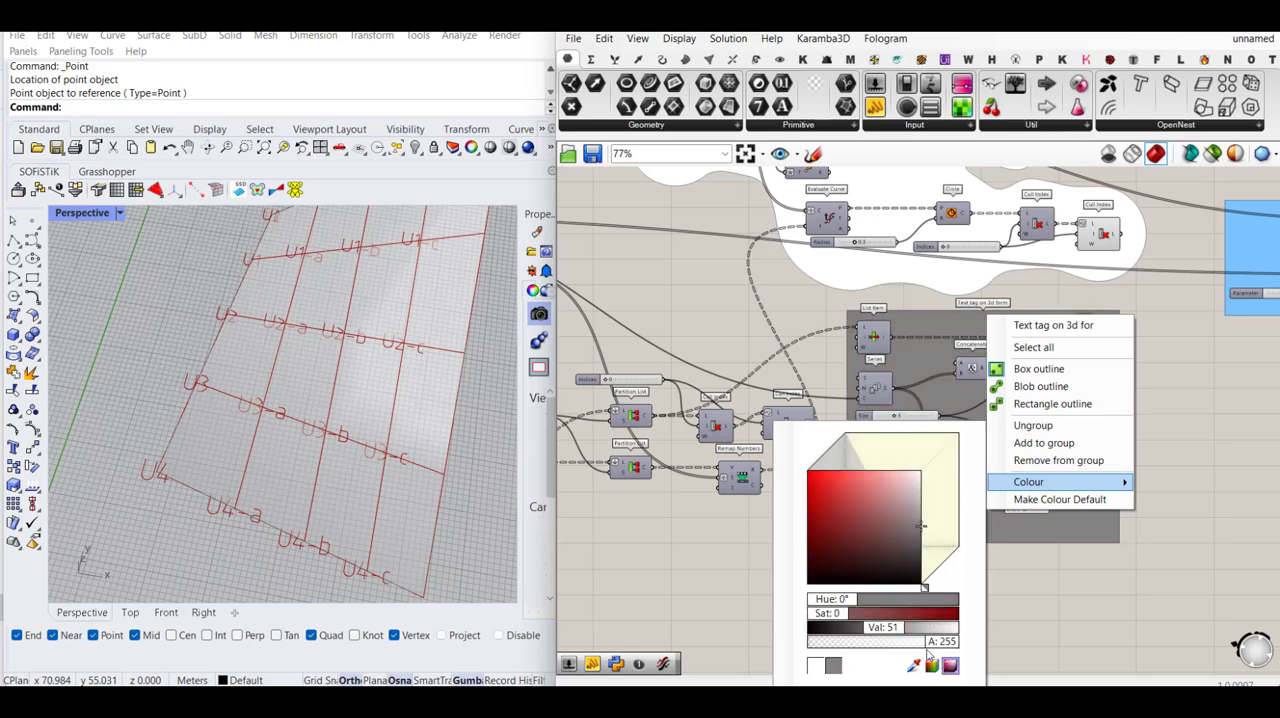
pyautogui.click(1073, 590)
# - Duplicate the grey "Text tag on 3d form" group and place the copy above the blue check-system group
pyautogui.scroll(-2, 1047, 582)
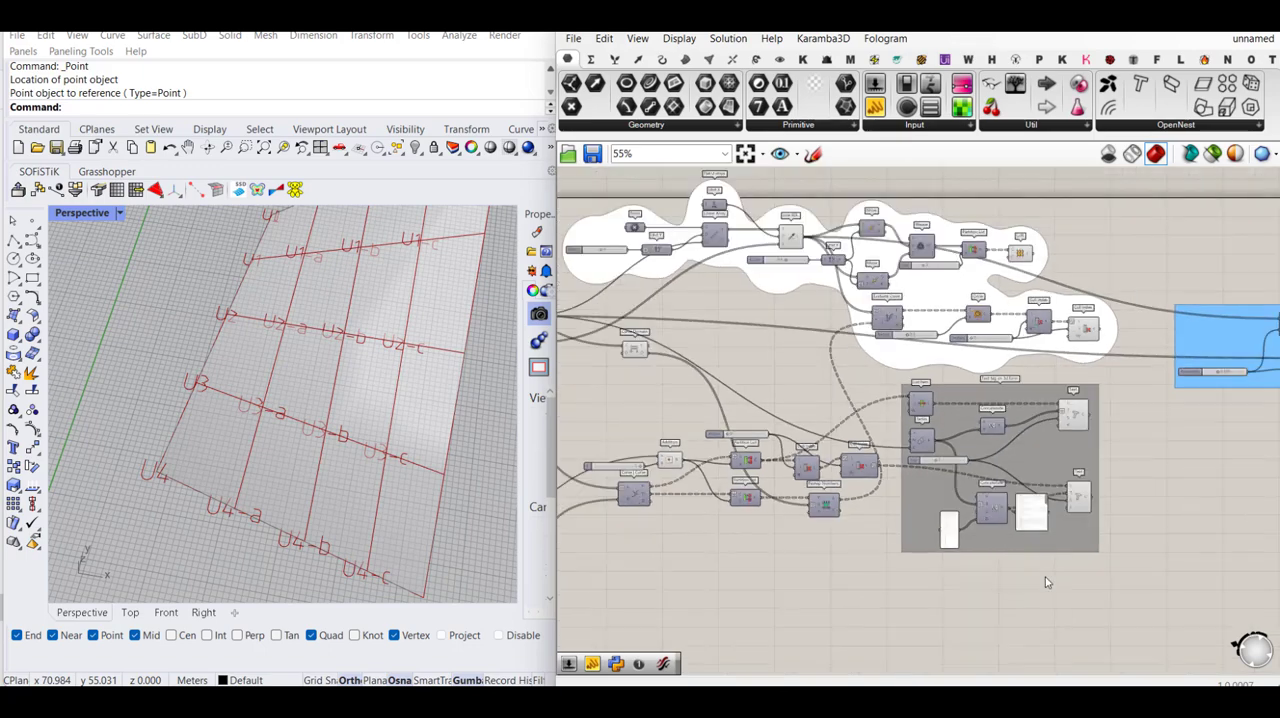
pyautogui.moveTo(970, 492); pyautogui.dragTo(894, 470, button='right')
pyautogui.scroll(-3, 296, 408)
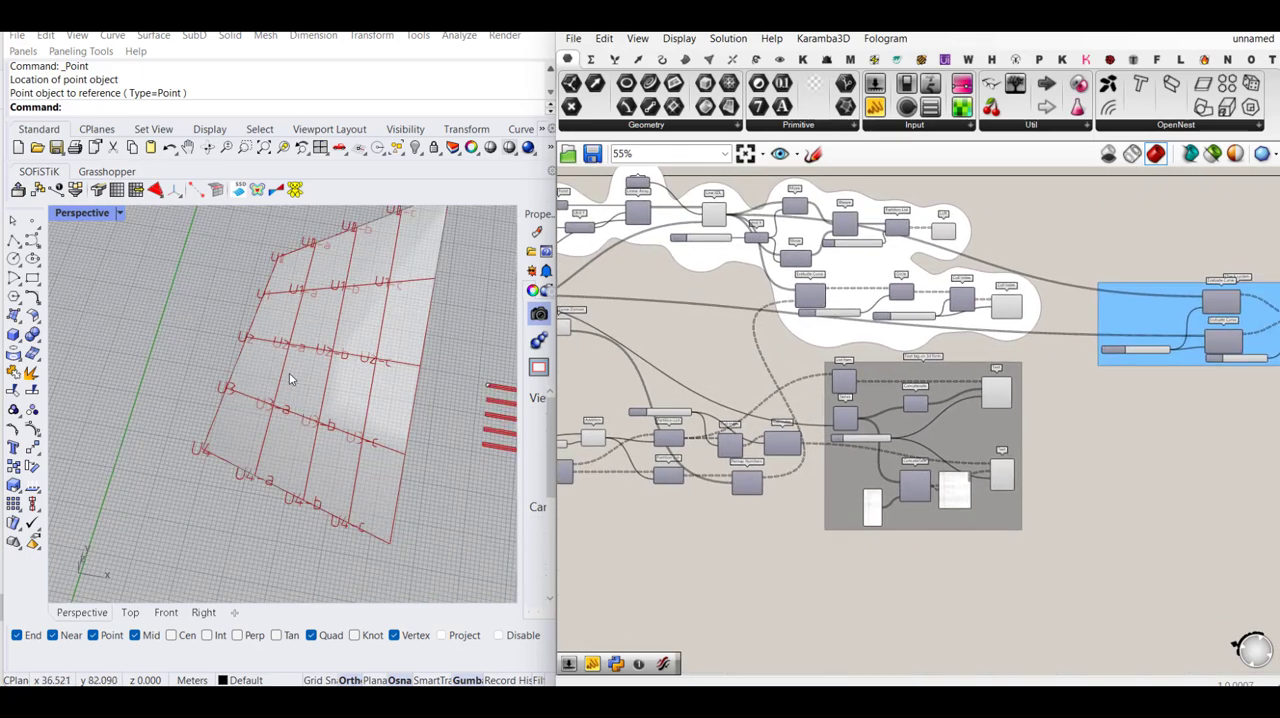
pyautogui.scroll(-4, 290, 379)
pyautogui.moveTo(290, 379); pyautogui.dragTo(336, 401, button='right')
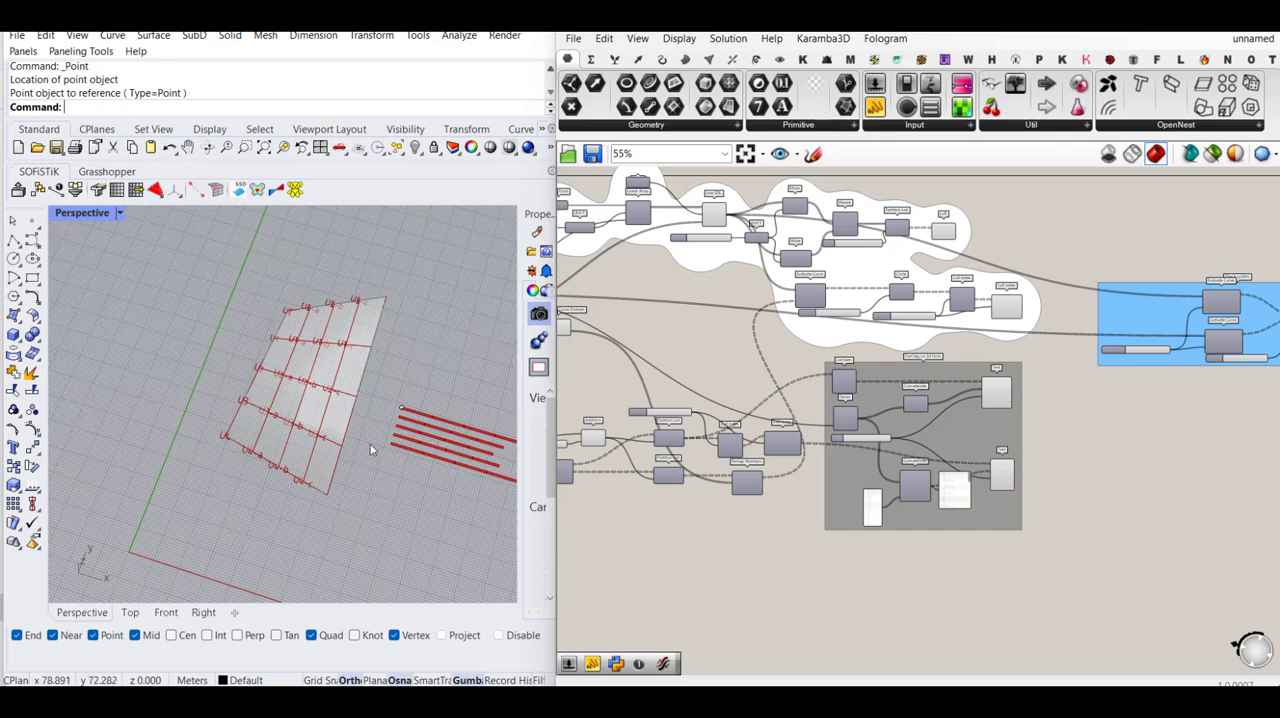
pyautogui.scroll(3, 380, 303)
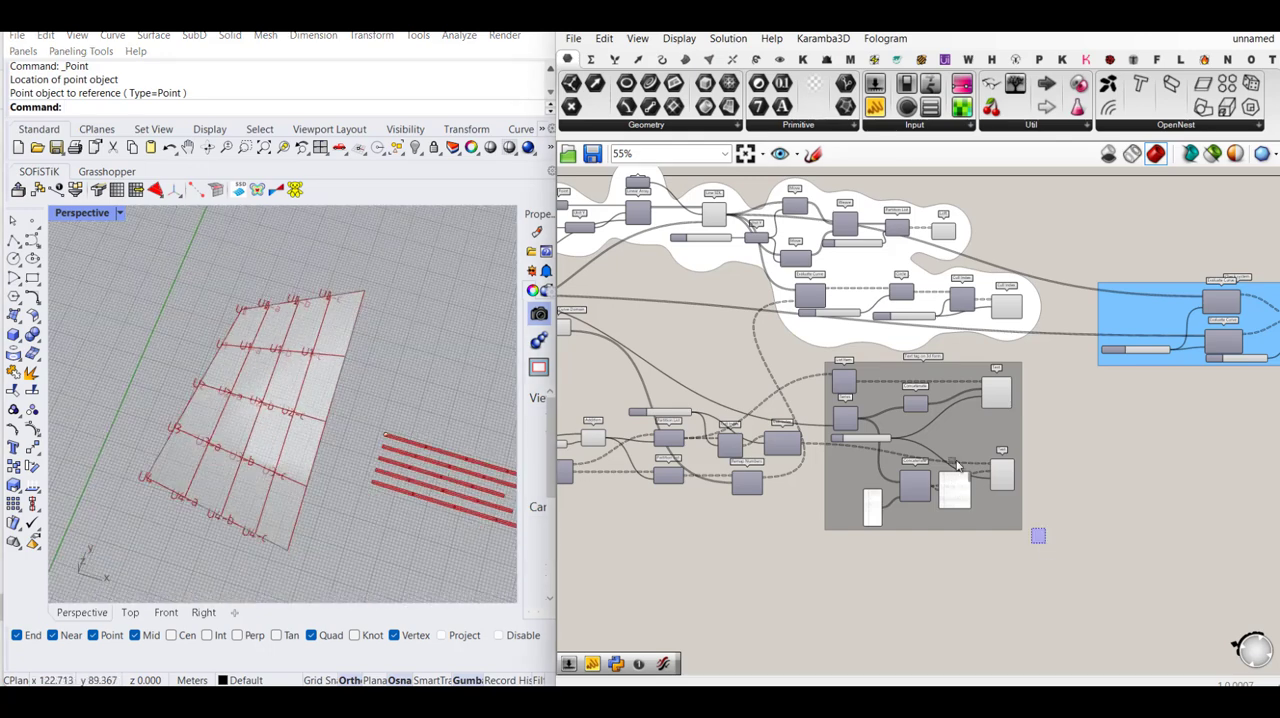
pyautogui.moveTo(1046, 543); pyautogui.dragTo(913, 270)
pyautogui.scroll(-4, 845, 395)
pyautogui.scroll(-1, 845, 395)
pyautogui.scroll(3, 950, 260)
pyautogui.click(1175, 342)
pyautogui.scroll(-2, 1173, 336)
pyautogui.scroll(-1, 1187, 470)
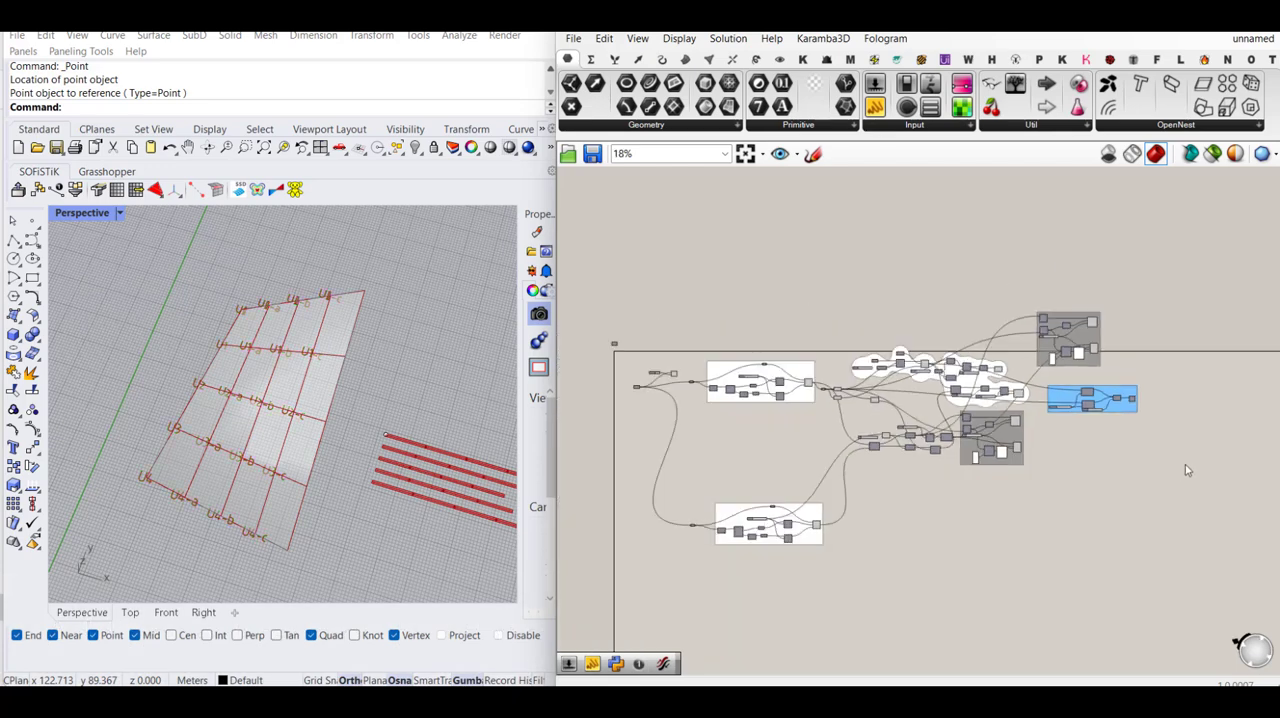
# - Select the entire definition and move it down so all groups sit inside the canvas boundary
pyautogui.moveTo(1211, 590); pyautogui.dragTo(612, 342)
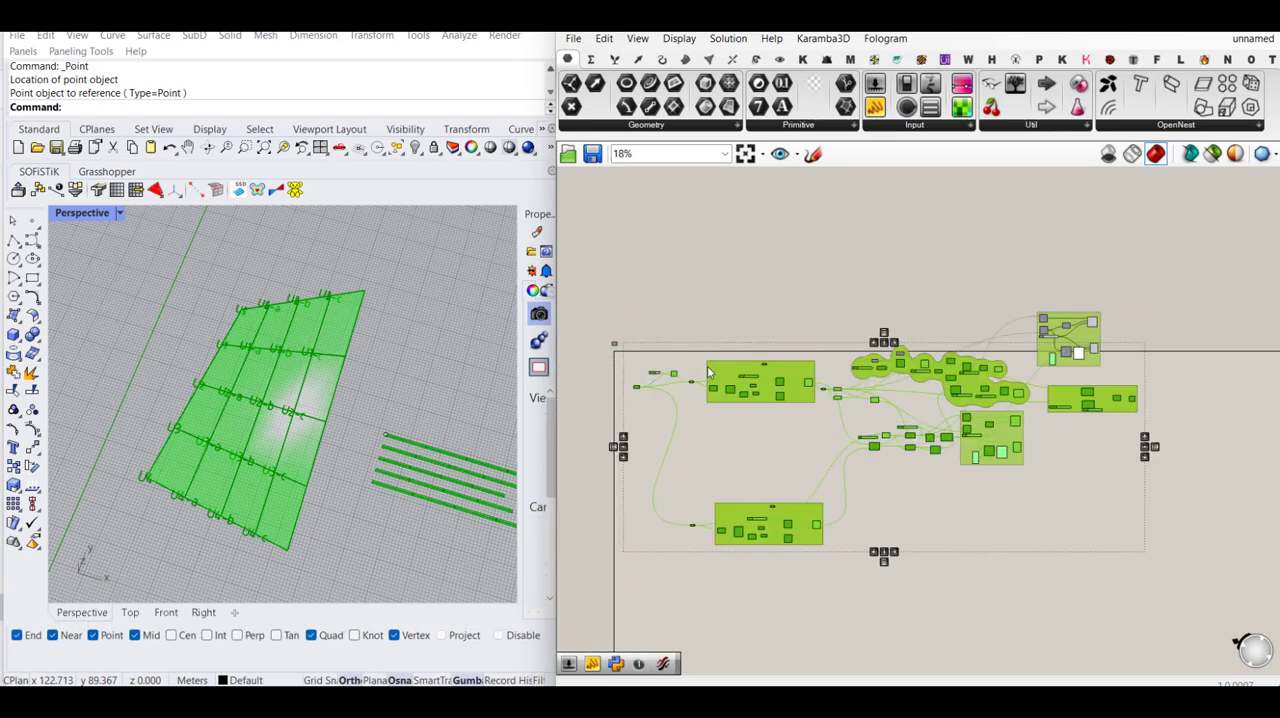
pyautogui.moveTo(1192, 284); pyautogui.dragTo(670, 636)
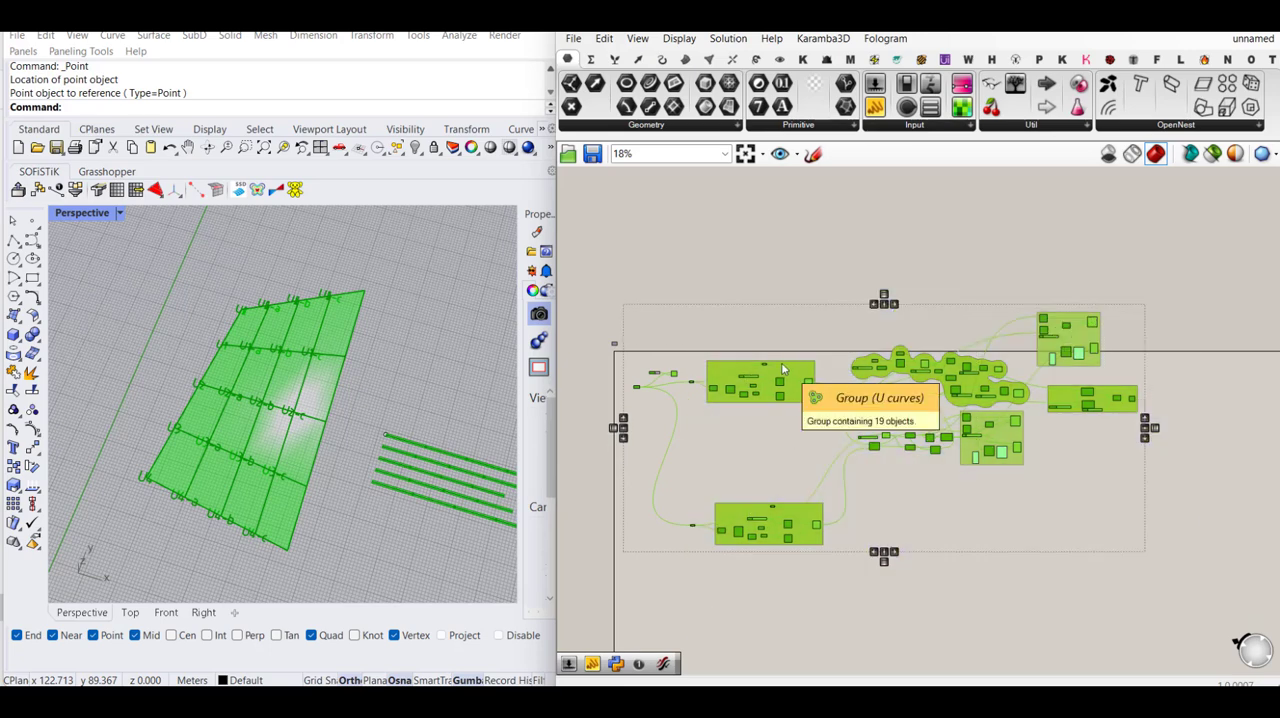
pyautogui.moveTo(784, 363); pyautogui.dragTo(788, 451)
pyautogui.click(958, 352)
# - Connect the flat strips' Linear Array geometry output to the L input of the copied group's List Item
pyautogui.scroll(4, 1063, 452)
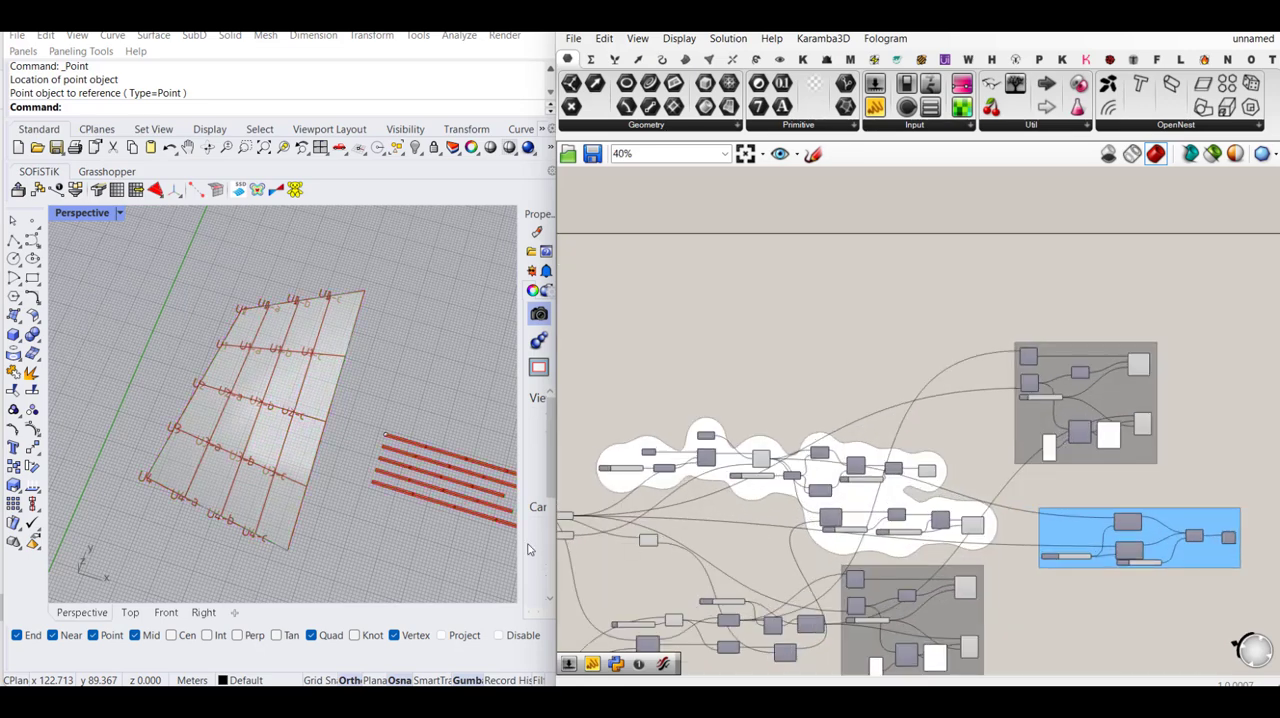
pyautogui.scroll(4, 1145, 440)
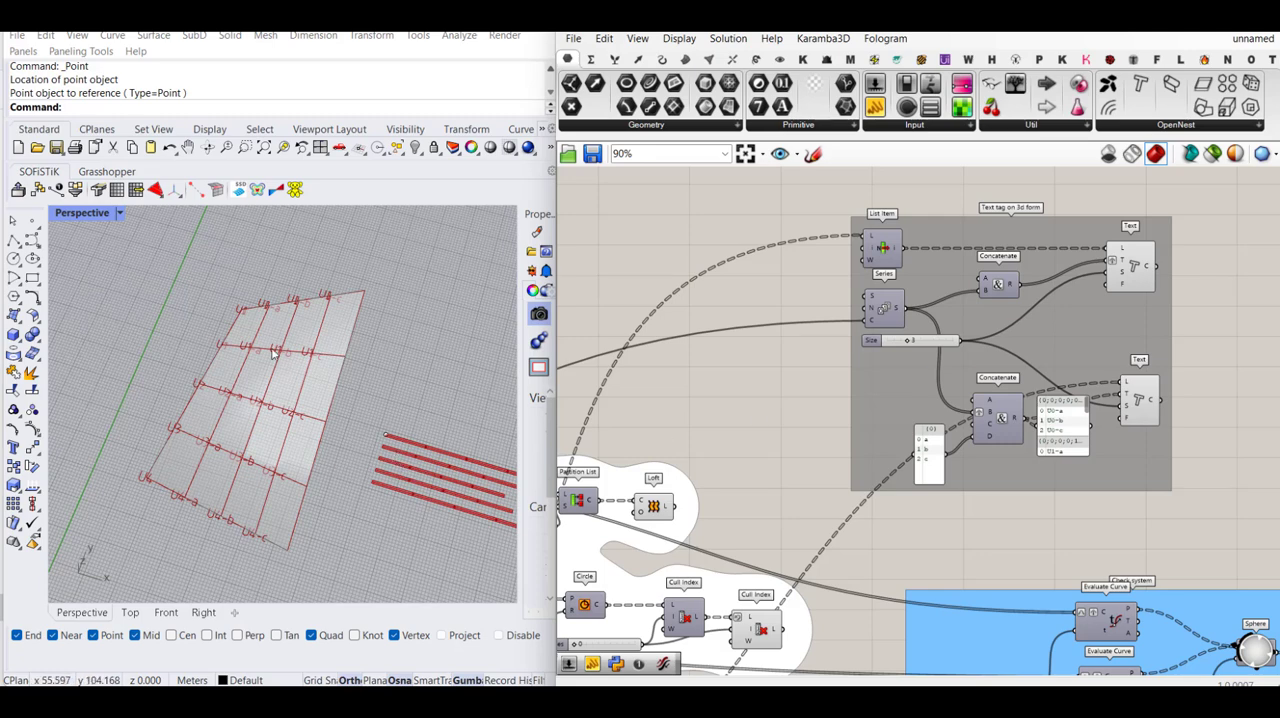
pyautogui.scroll(5, 385, 445)
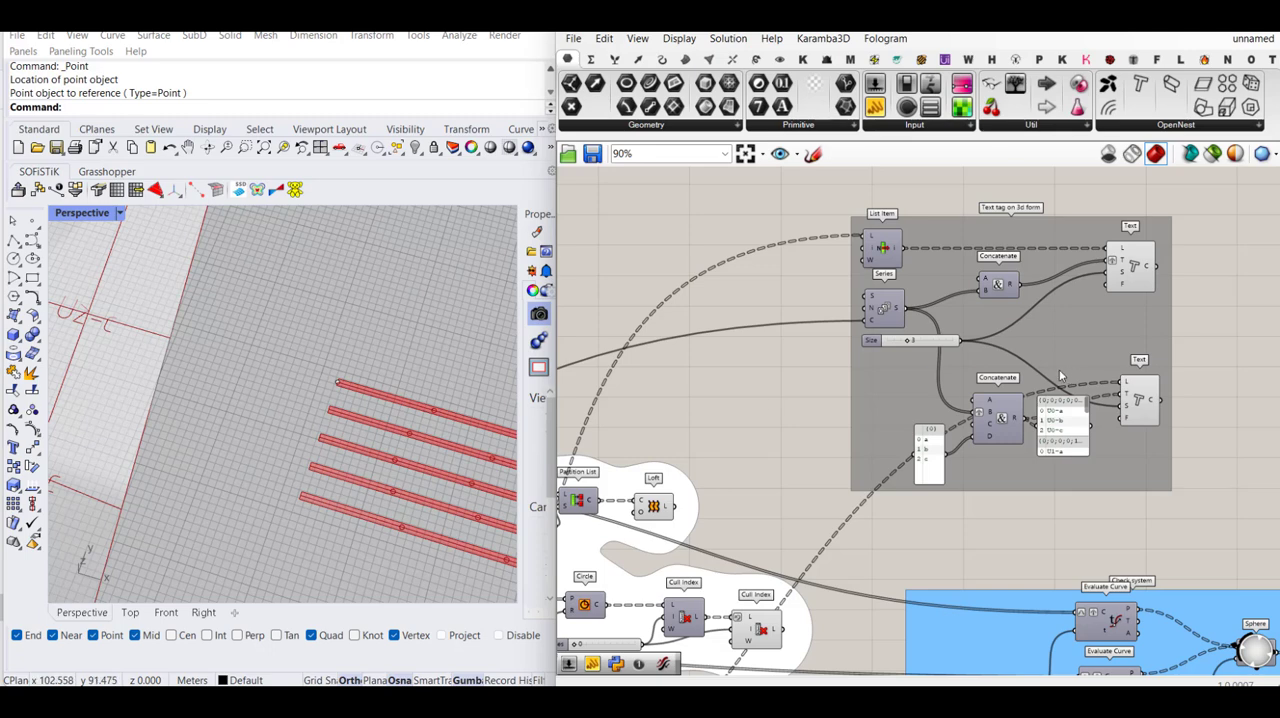
pyautogui.moveTo(851, 395); pyautogui.dragTo(970, 397, button='right')
pyautogui.scroll(-2, 1009, 393)
pyautogui.scroll(2, 709, 473)
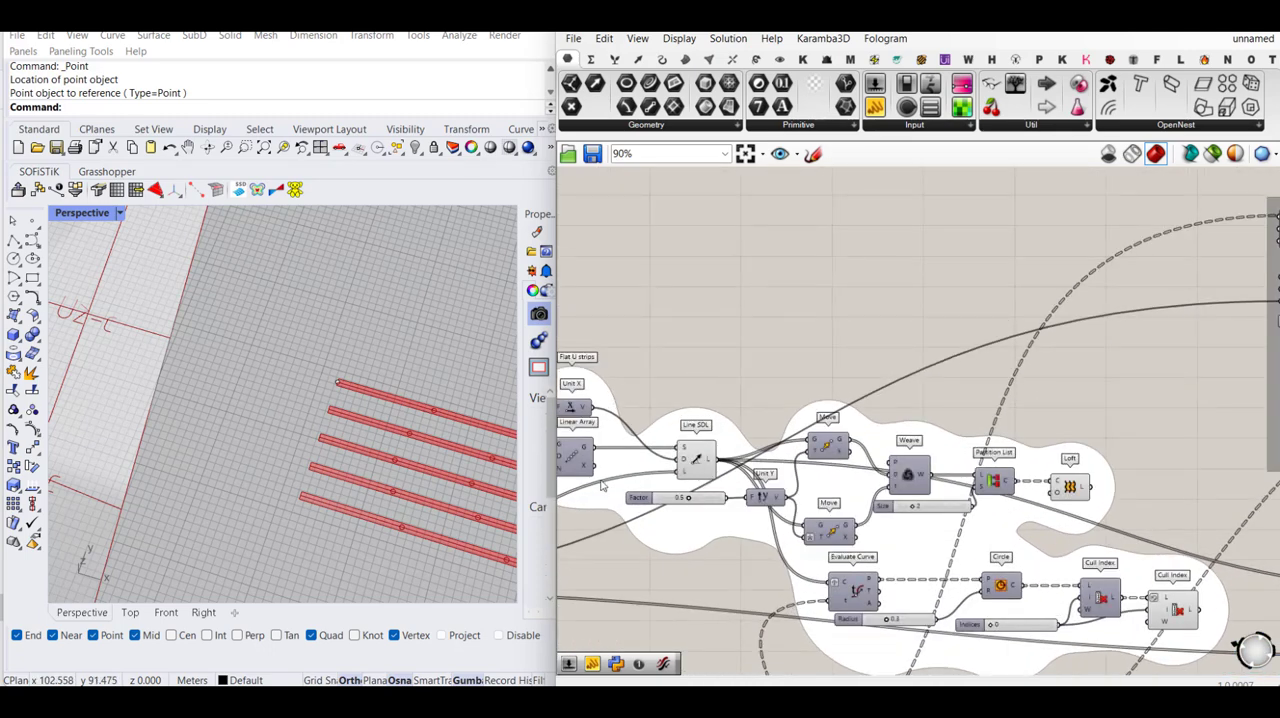
pyautogui.moveTo(594, 447); pyautogui.dragTo(927, 319)
pyautogui.scroll(-3, 655, 398)
pyautogui.scroll(3, 1034, 284)
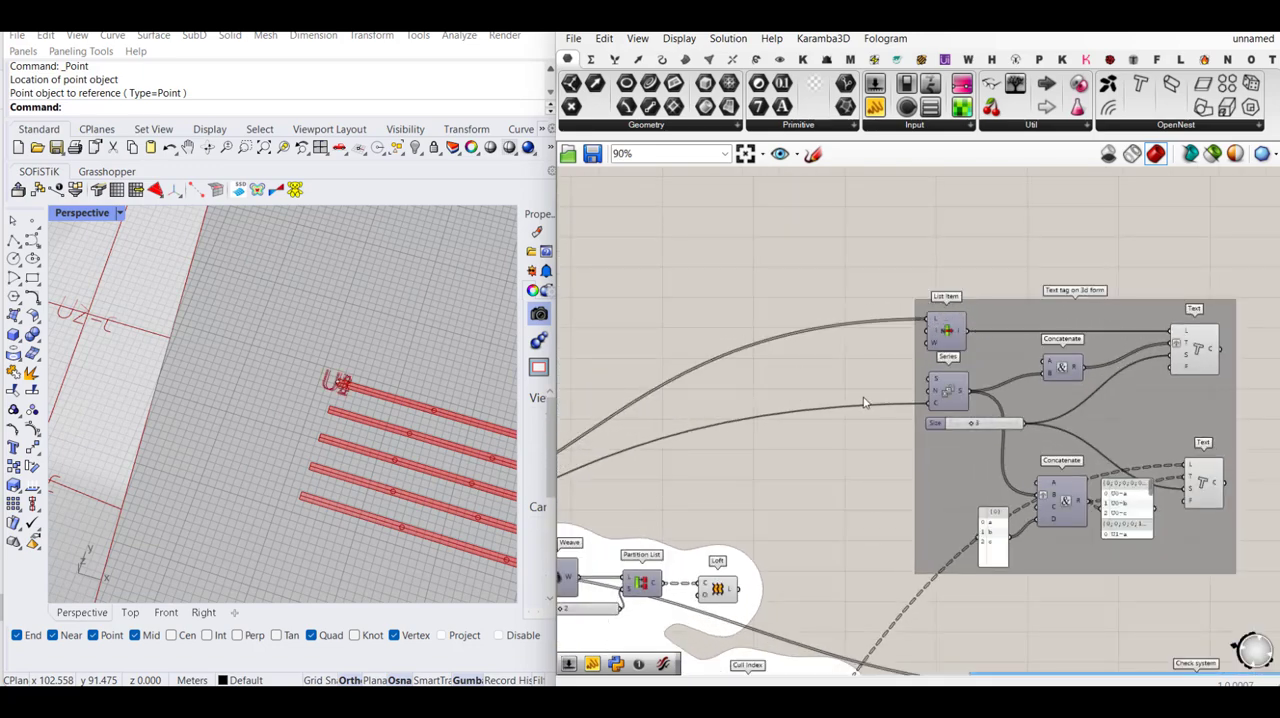
# - Connect the Linear Array's geometry output directly to the L input of the copied group's upper Text component
pyautogui.scroll(-2, 998, 359)
pyautogui.moveTo(821, 374); pyautogui.dragTo(960, 321, button='right')
pyautogui.scroll(3, 1150, 353)
pyautogui.scroll(-3, 968, 293)
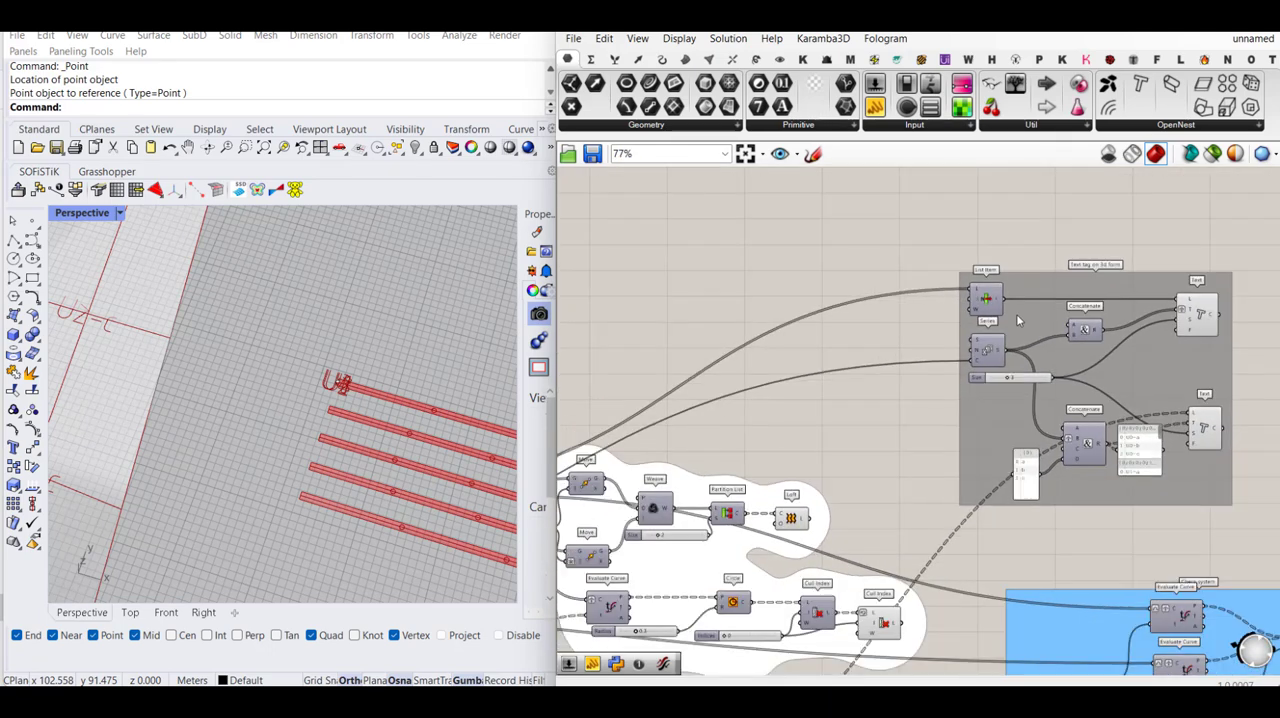
pyautogui.moveTo(873, 335); pyautogui.dragTo(1016, 330, button='right')
pyautogui.moveTo(816, 440); pyautogui.dragTo(963, 432, button='right')
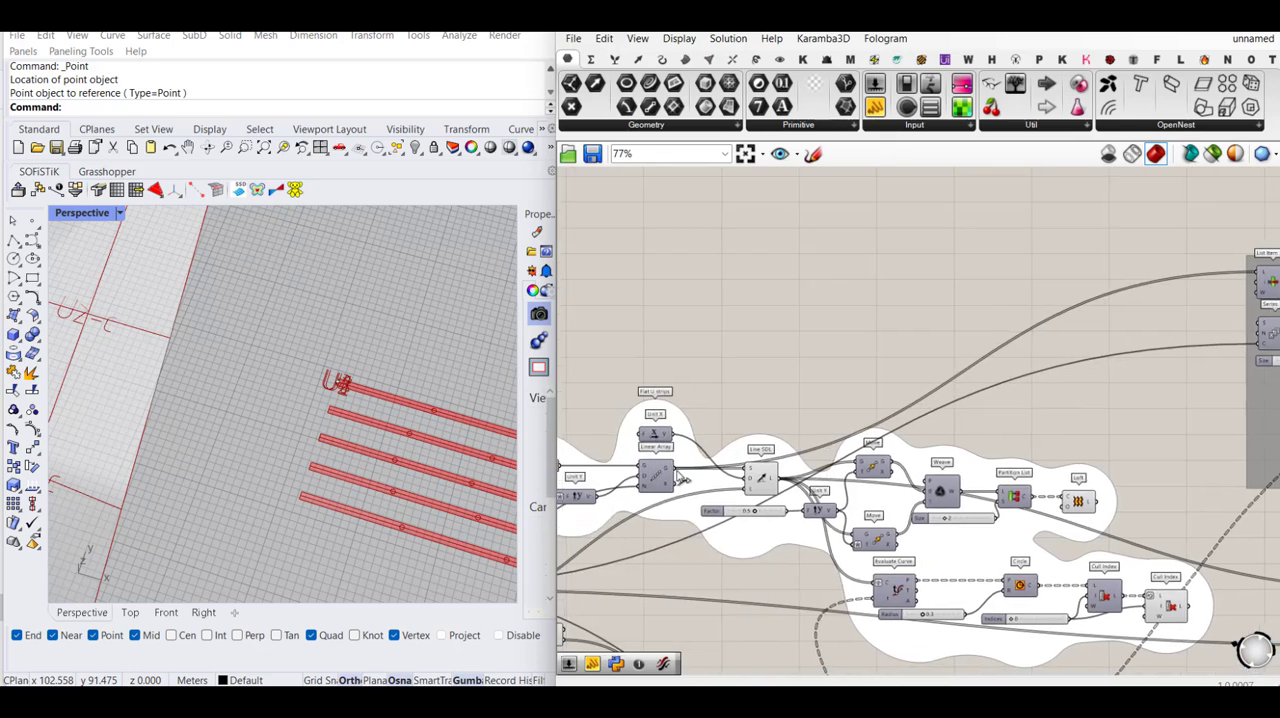
pyautogui.moveTo(676, 471); pyautogui.dragTo(921, 404)
pyautogui.scroll(-6, 722, 406)
pyautogui.scroll(6, 1054, 333)
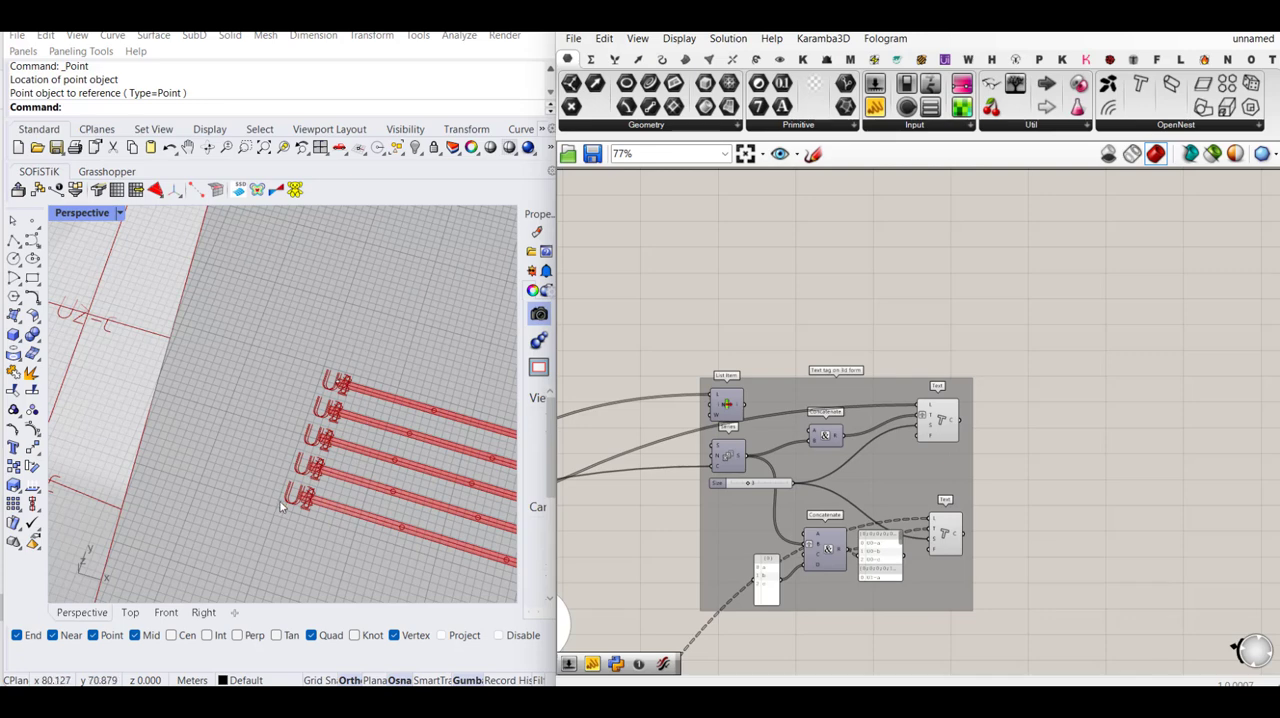
# - Delete the List Item component from the copied text tag group
pyautogui.moveTo(797, 382); pyautogui.dragTo(925, 355, button='right')
pyautogui.click(855, 376)
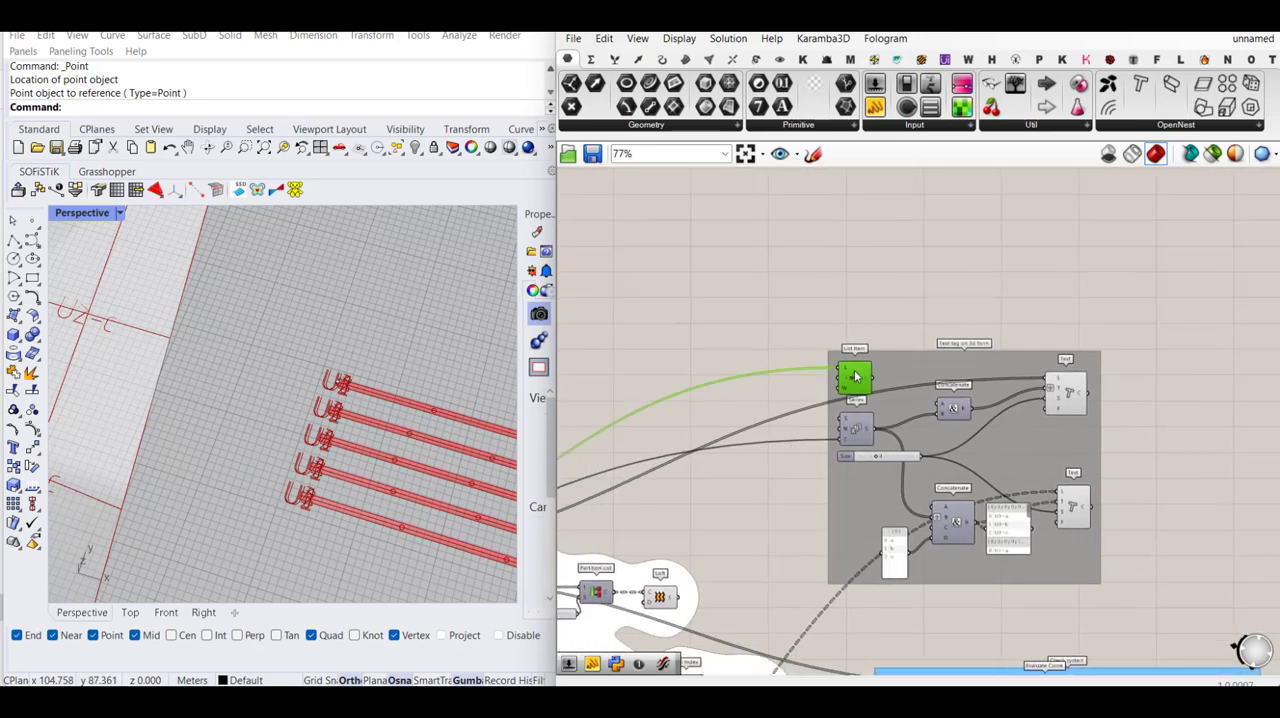
pyautogui.press('Delete')
# - Remove the graft from the T input of the copied group's upper Text component
pyautogui.scroll(5, 390, 495)
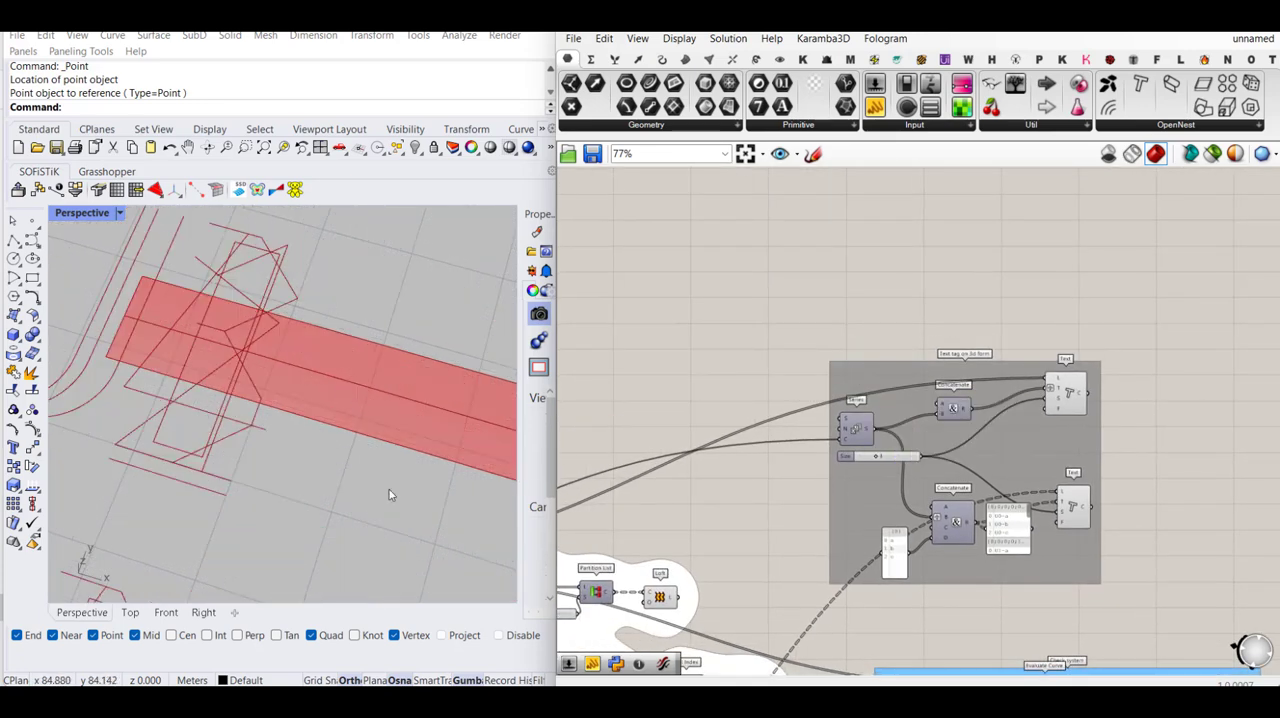
pyautogui.scroll(-5, 402, 530)
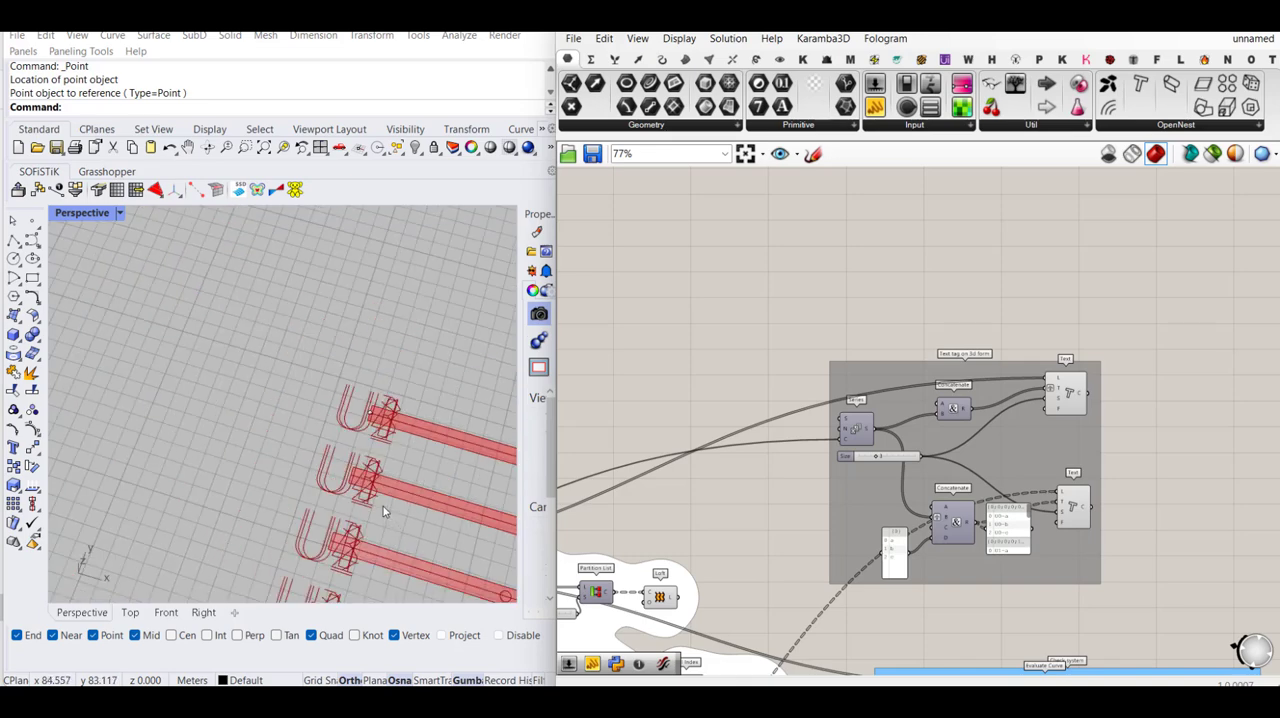
pyautogui.scroll(2, 1078, 392)
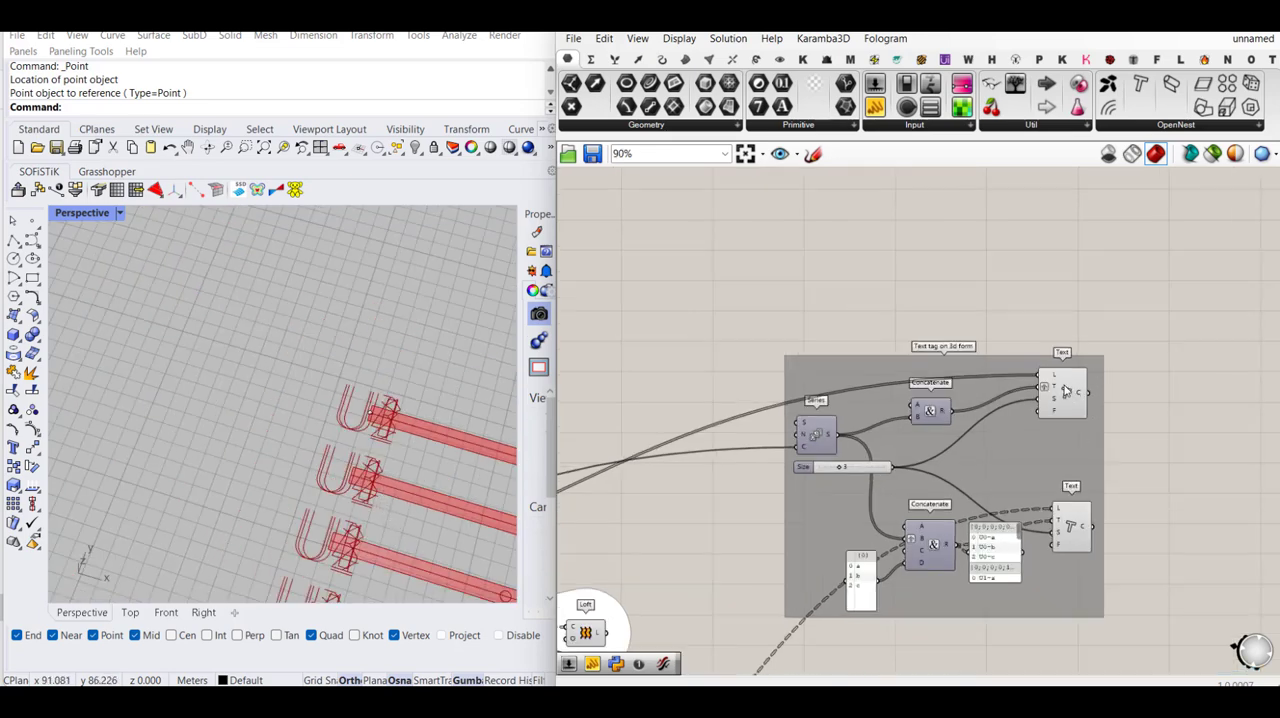
pyautogui.rightClick(1050, 388)
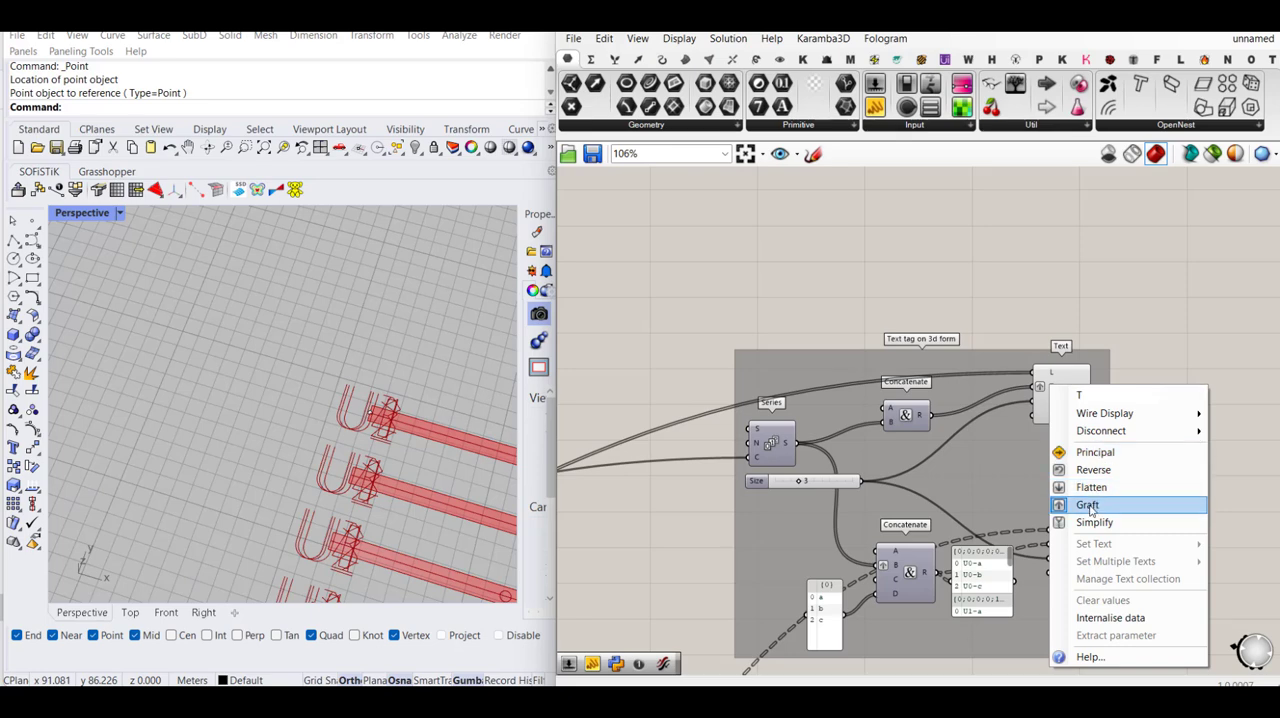
pyautogui.click(1090, 502)
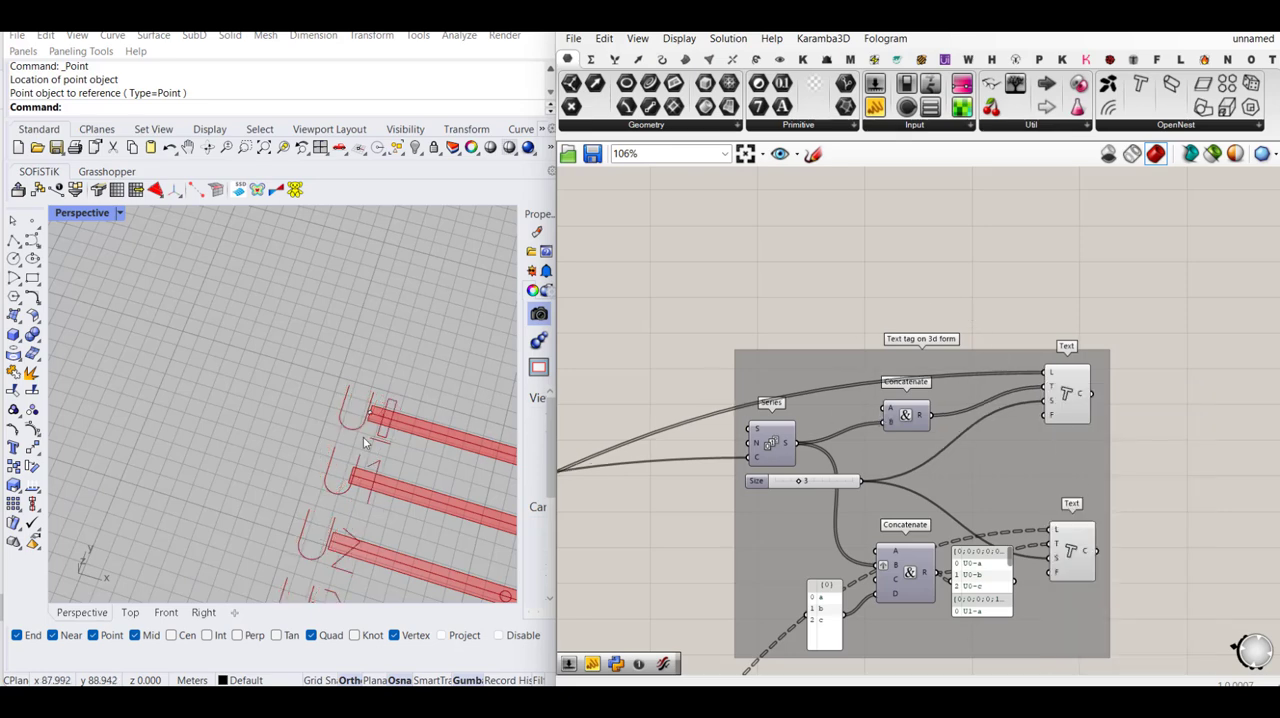
pyautogui.scroll(-4, 246, 369)
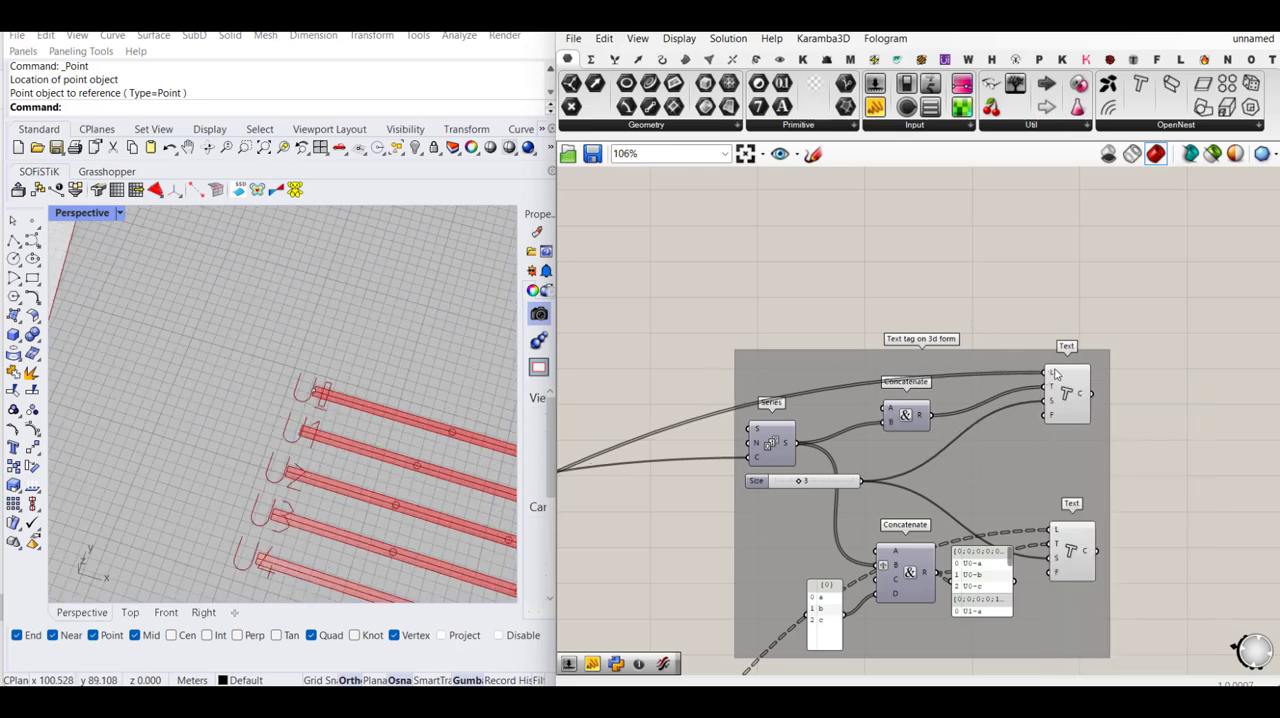
# - Examine the location data feeding the copied upper Text component and trace the definition back to the circle and Cull Index components
pyautogui.moveTo(1053, 377)
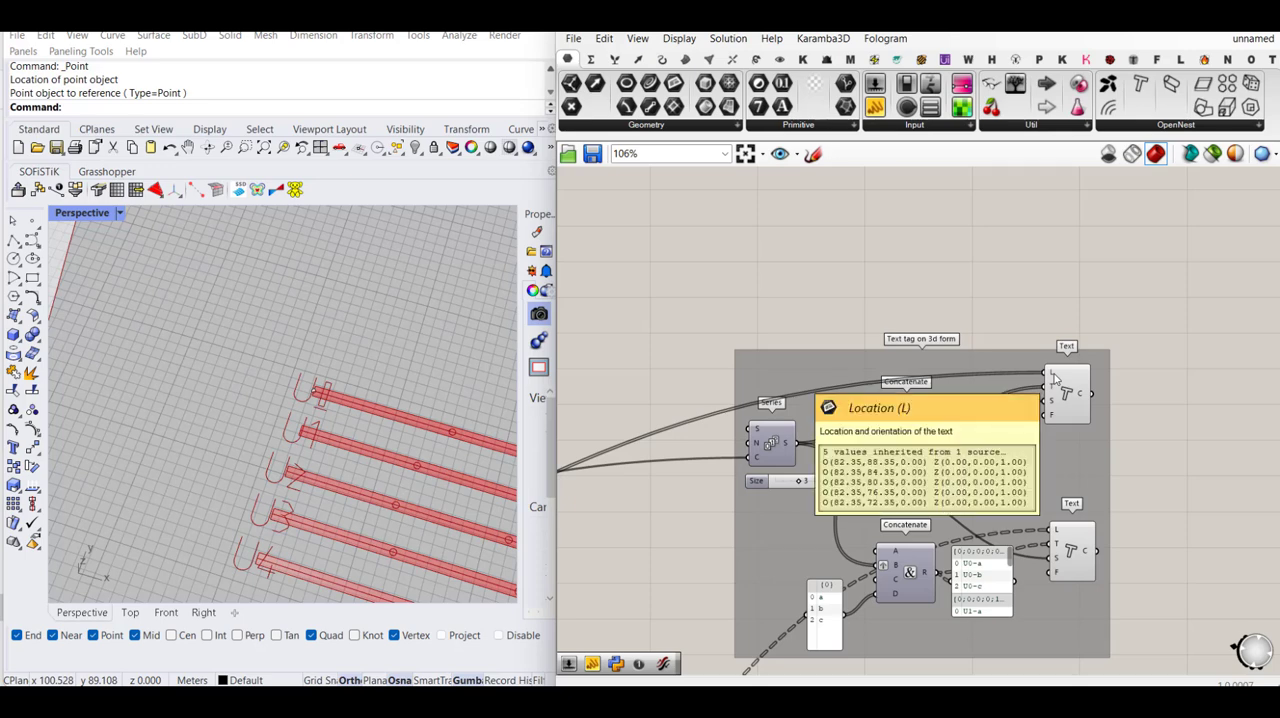
pyautogui.scroll(2, 1057, 380)
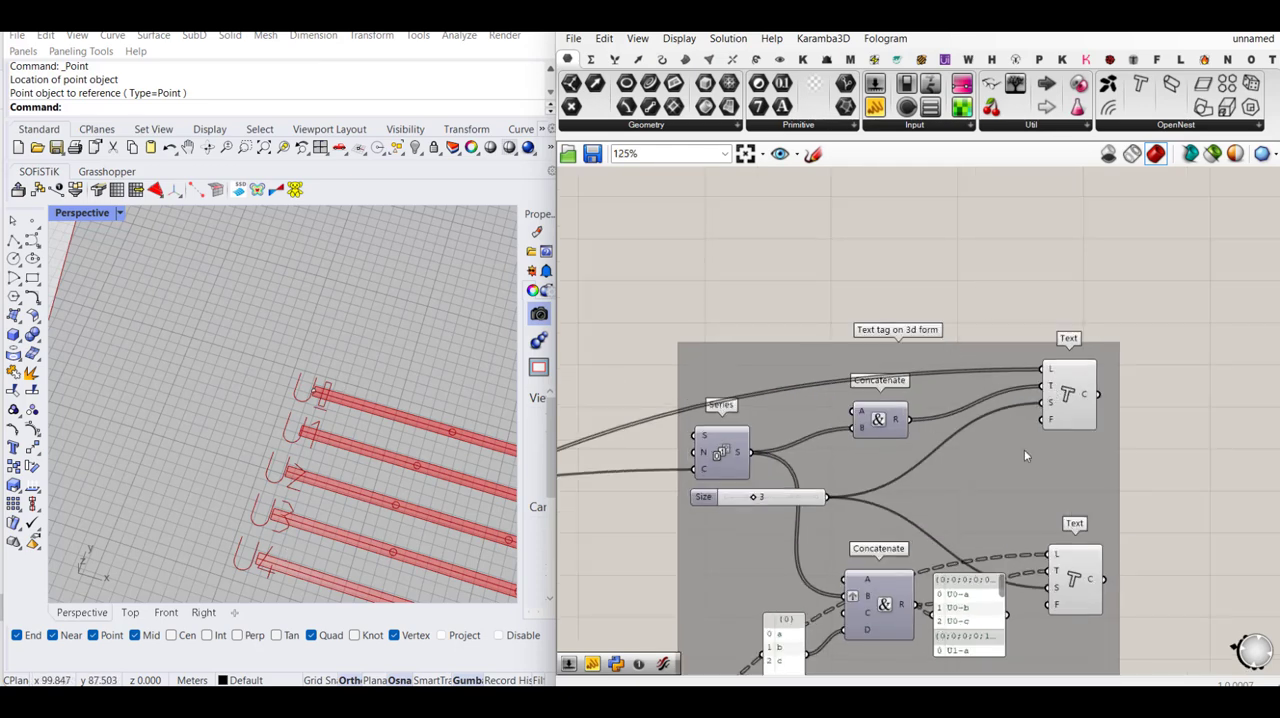
pyautogui.moveTo(1024, 452); pyautogui.dragTo(1053, 342, button='right')
pyautogui.moveTo(1003, 565); pyautogui.dragTo(1090, 521, button='right')
pyautogui.scroll(-2, 252, 414)
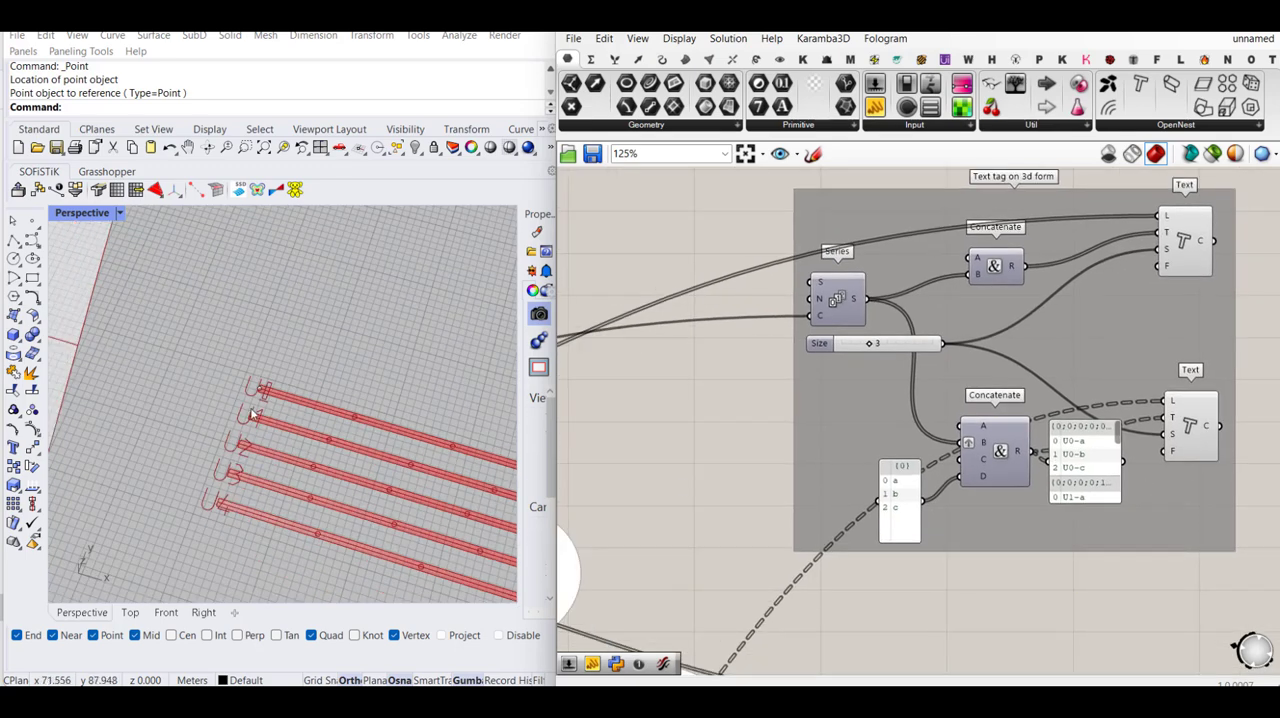
pyautogui.moveTo(816, 458); pyautogui.dragTo(875, 439, button='right')
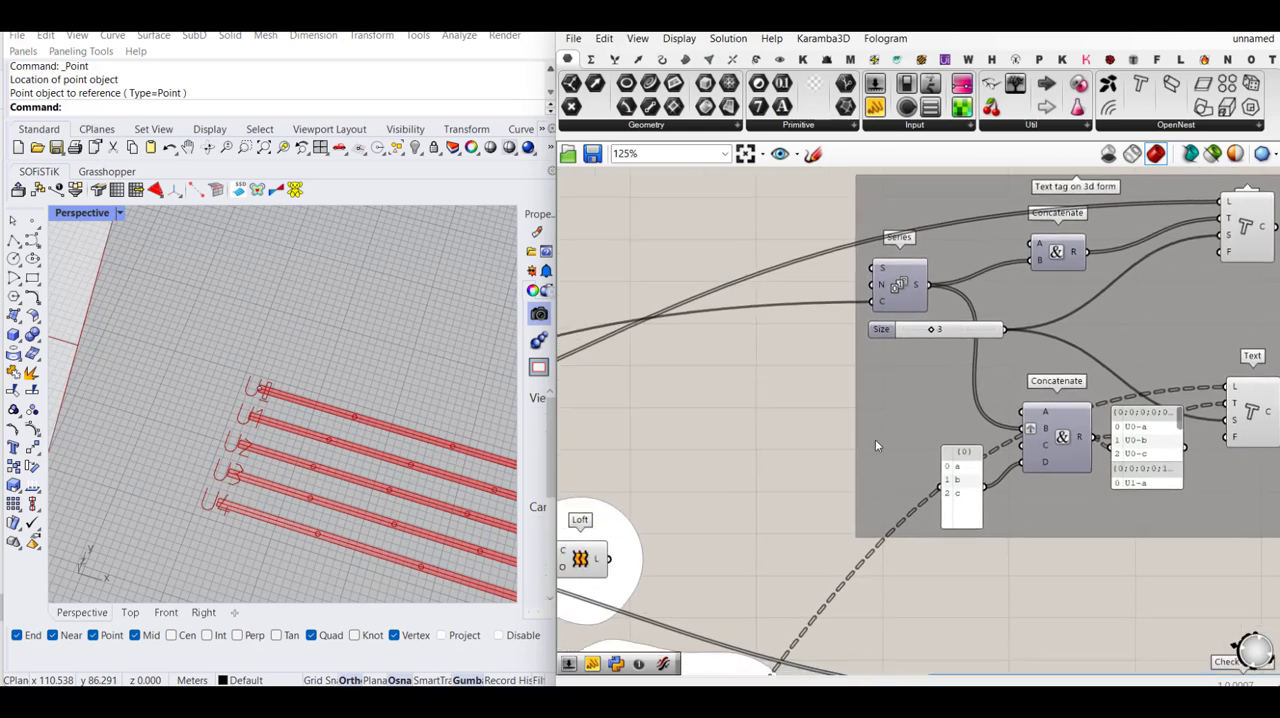
pyautogui.moveTo(733, 441); pyautogui.dragTo(858, 398, button='right')
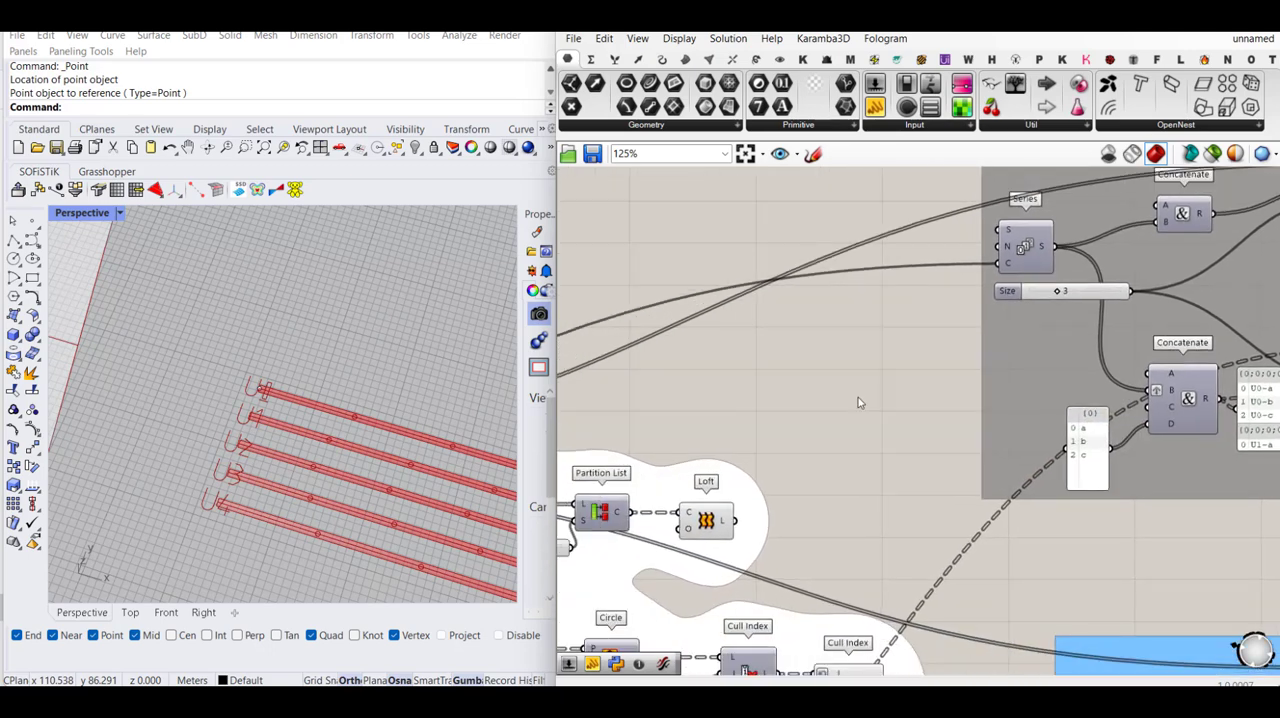
pyautogui.scroll(-1, 857, 399)
pyautogui.moveTo(877, 451); pyautogui.dragTo(879, 404, button='right')
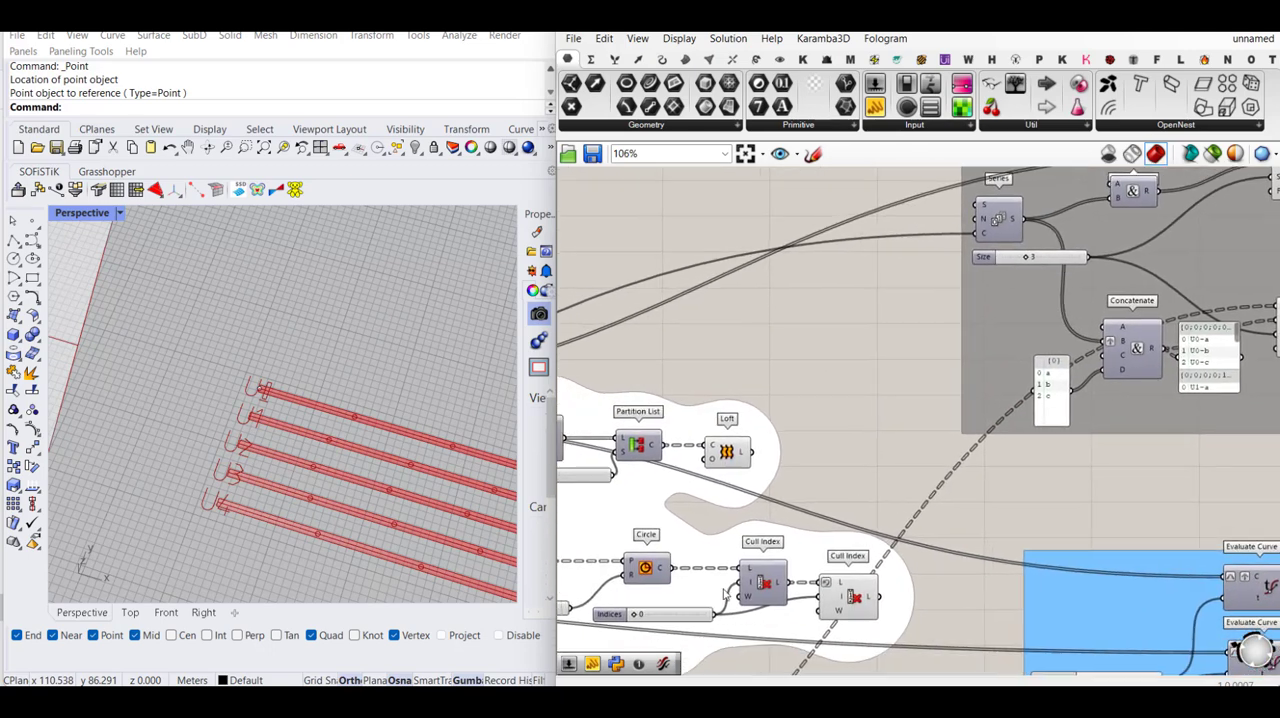
pyautogui.moveTo(654, 535); pyautogui.dragTo(800, 504, button='right')
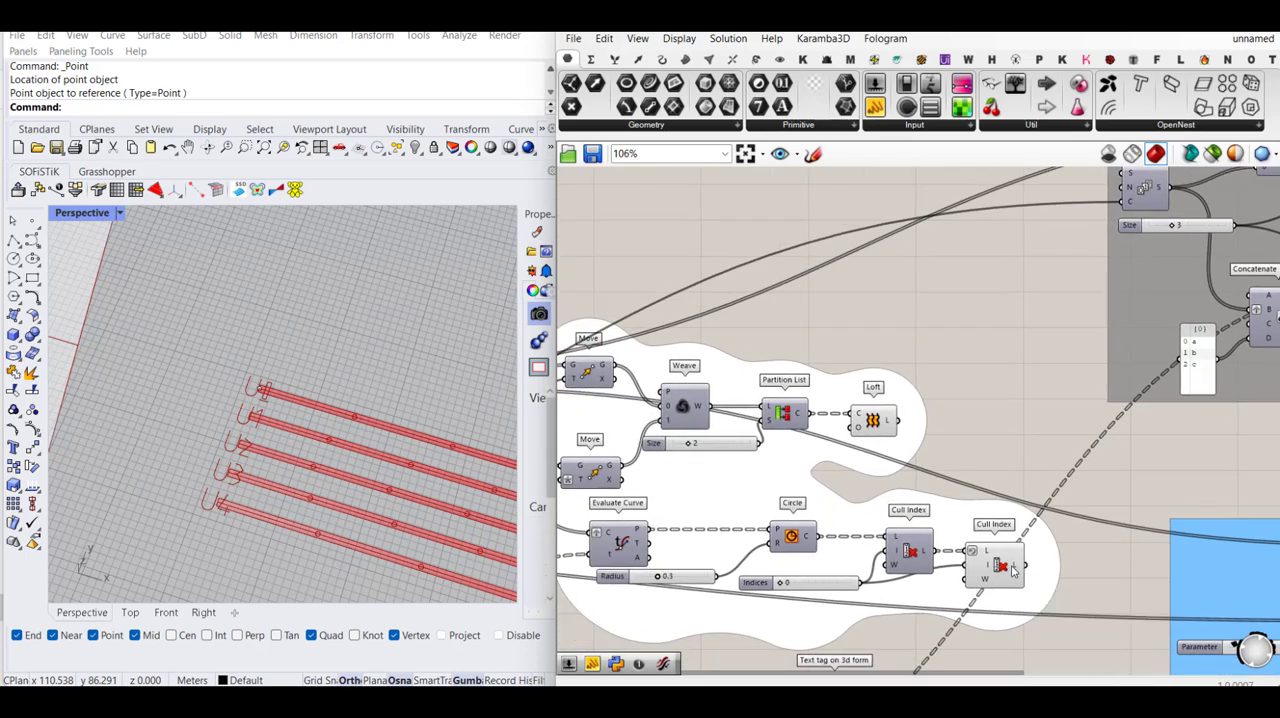
# - Duplicate the two Cull Index components that filter the circles and place the copies just above the originals
pyautogui.click(621, 541)
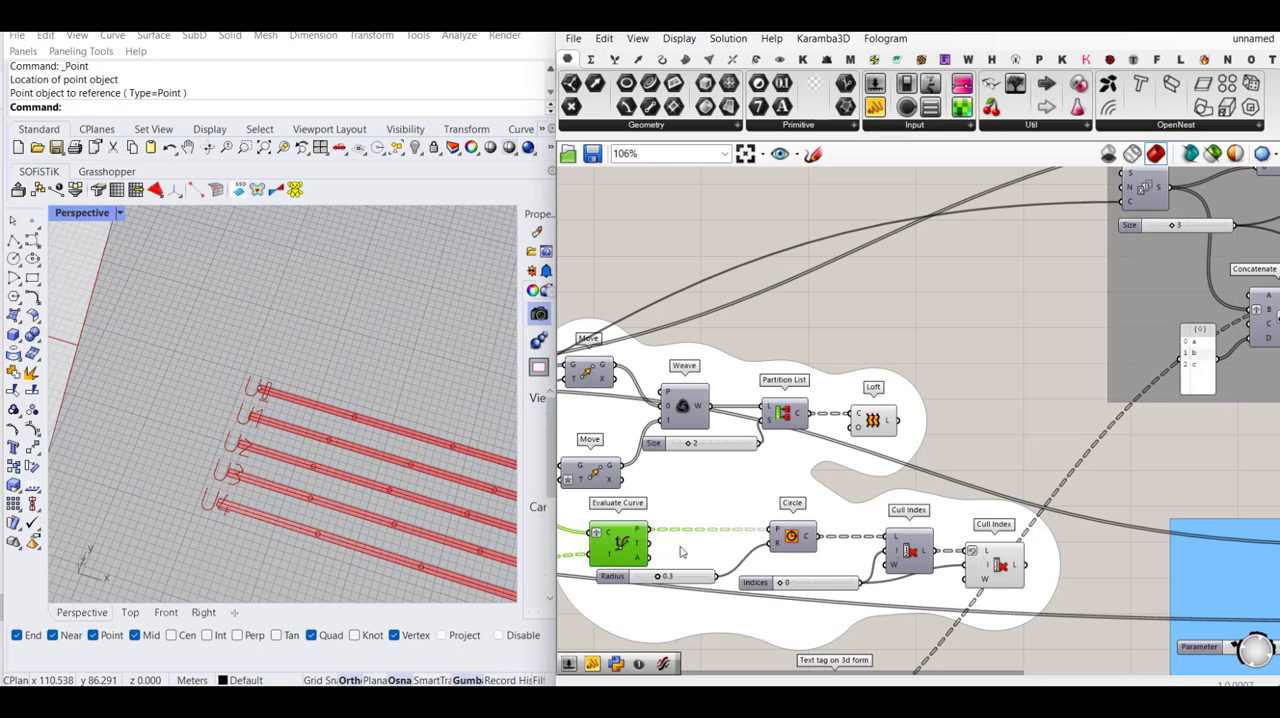
pyautogui.click(910, 553)
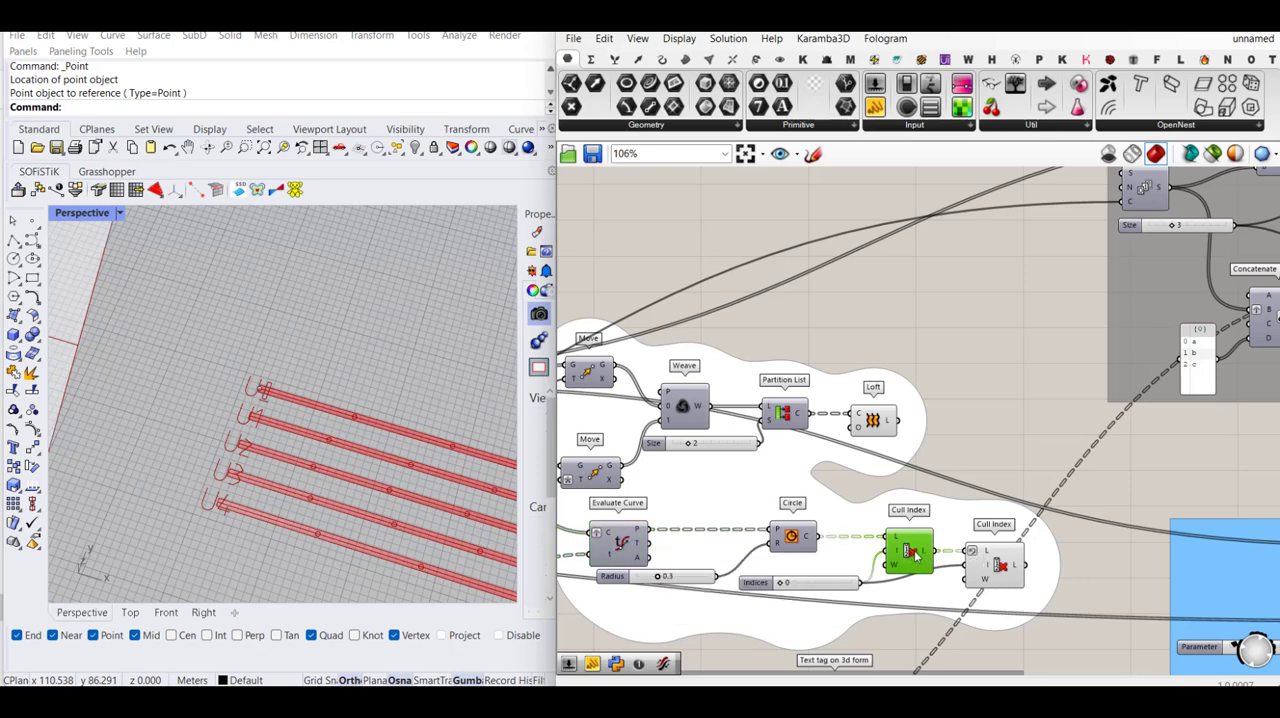
pyautogui.keyDown('shift'); pyautogui.click(986, 569); pyautogui.keyUp('shift')
pyautogui.hotkey('ctrl', 'c')
pyautogui.hotkey('ctrl', 'v')
pyautogui.moveTo(1017, 569); pyautogui.dragTo(1109, 458)
# - Feed the Evaluate Curve point output into the L input of the first copied Cull Index and preview the second copy's points
pyautogui.click(995, 389)
pyautogui.moveTo(987, 431); pyautogui.dragTo(660, 526)
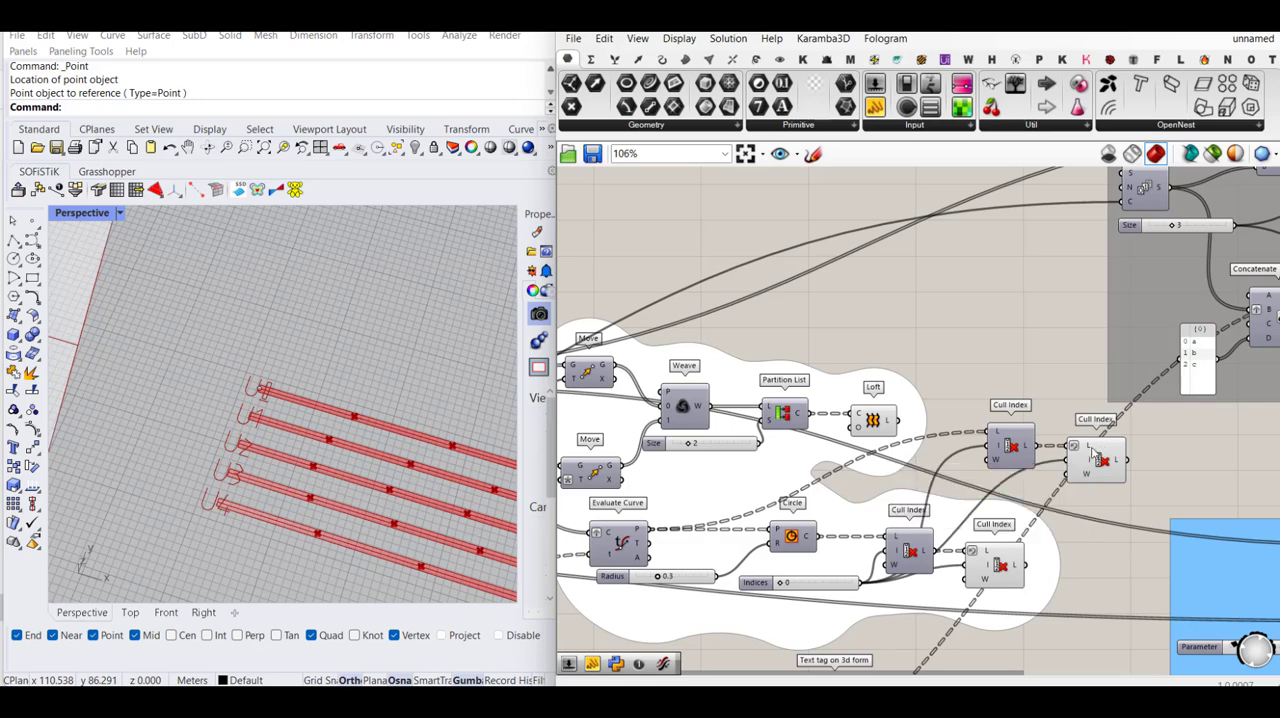
pyautogui.click(1100, 458)
pyautogui.scroll(-2, 262, 453)
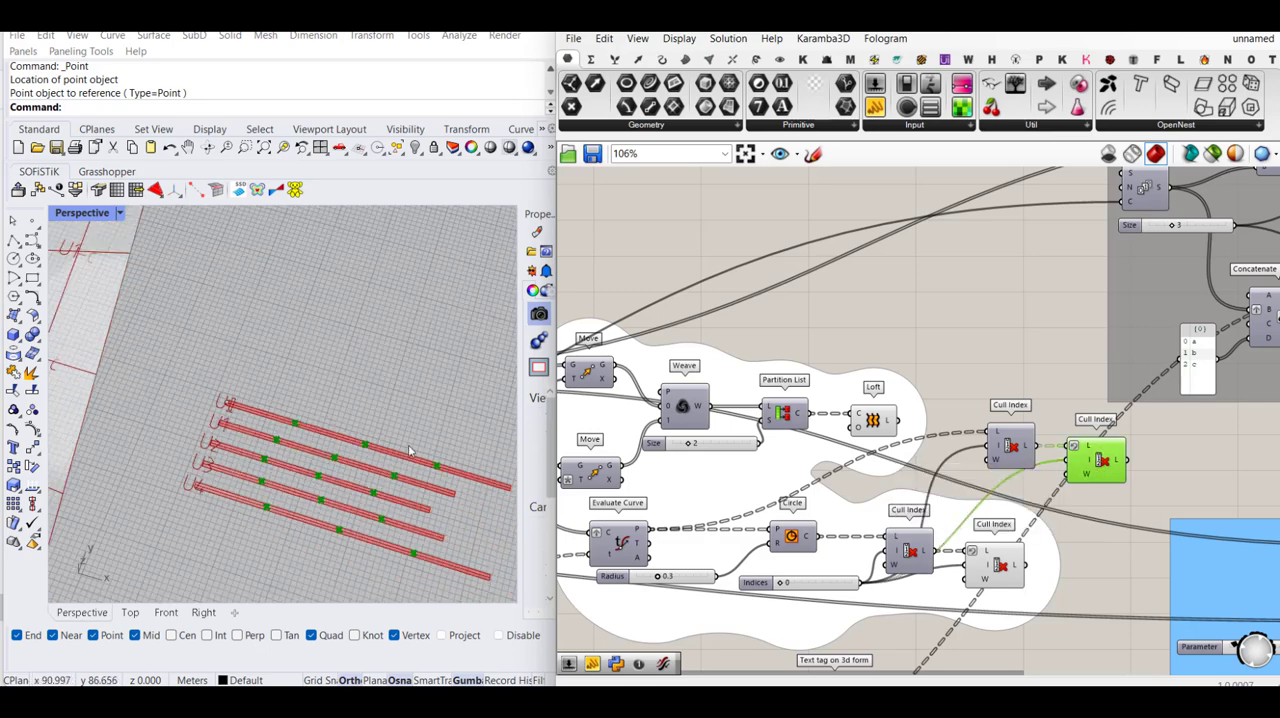
pyautogui.moveTo(1170, 476); pyautogui.dragTo(977, 504, button='right')
pyautogui.click(998, 490)
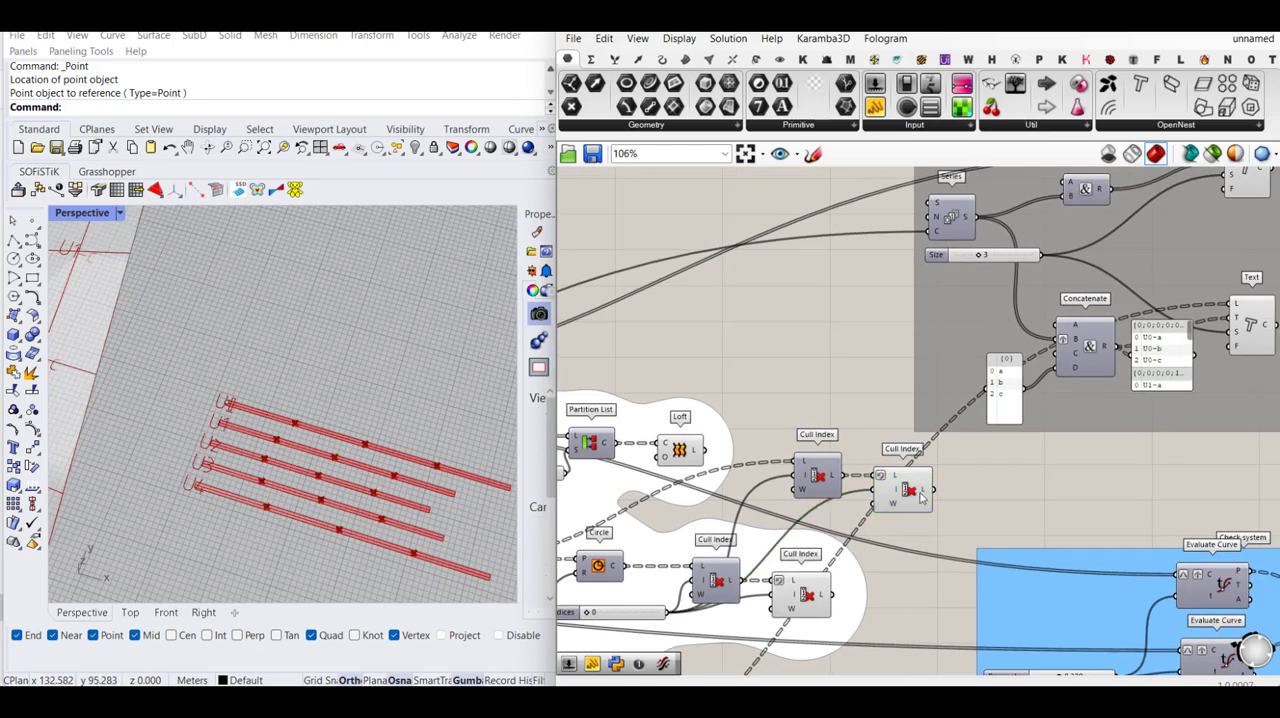
# - Reverse the L output of the second copied Cull Index and connect it to the L input of the flat strips' lower Text component
pyautogui.rightClick(927, 492)
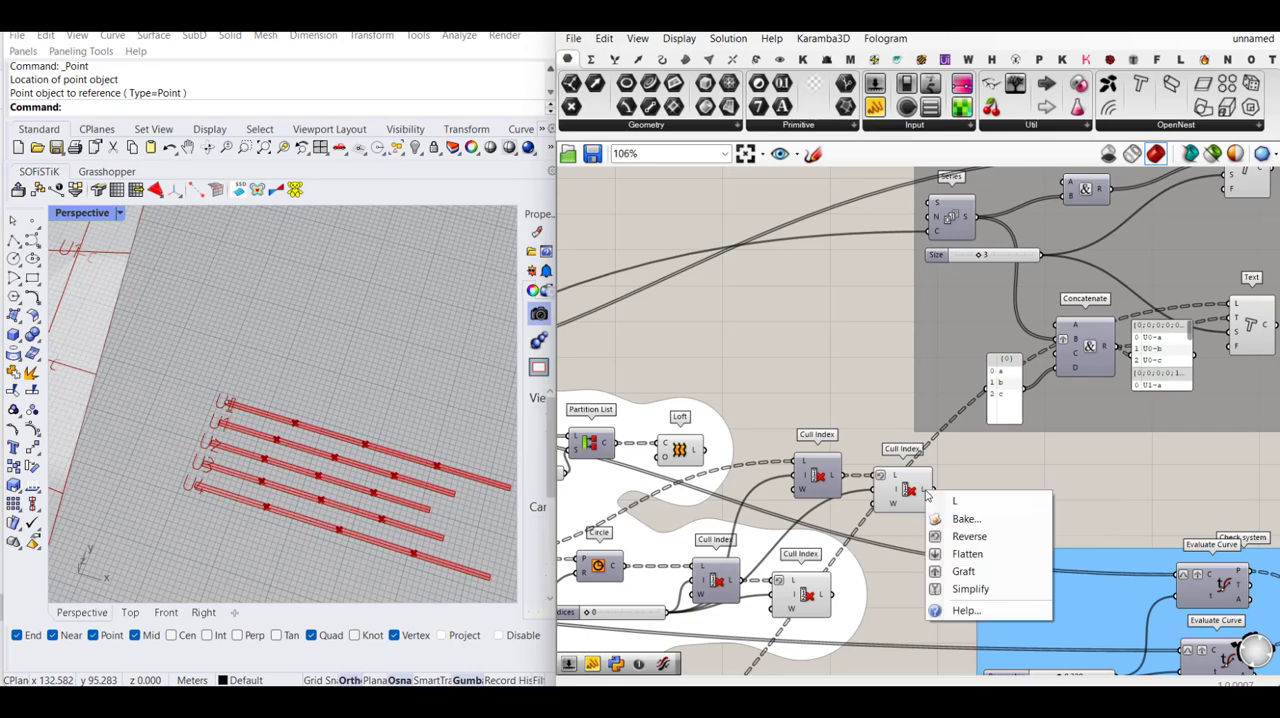
pyautogui.click(969, 538)
pyautogui.moveTo(1000, 476); pyautogui.dragTo(905, 498, button='right')
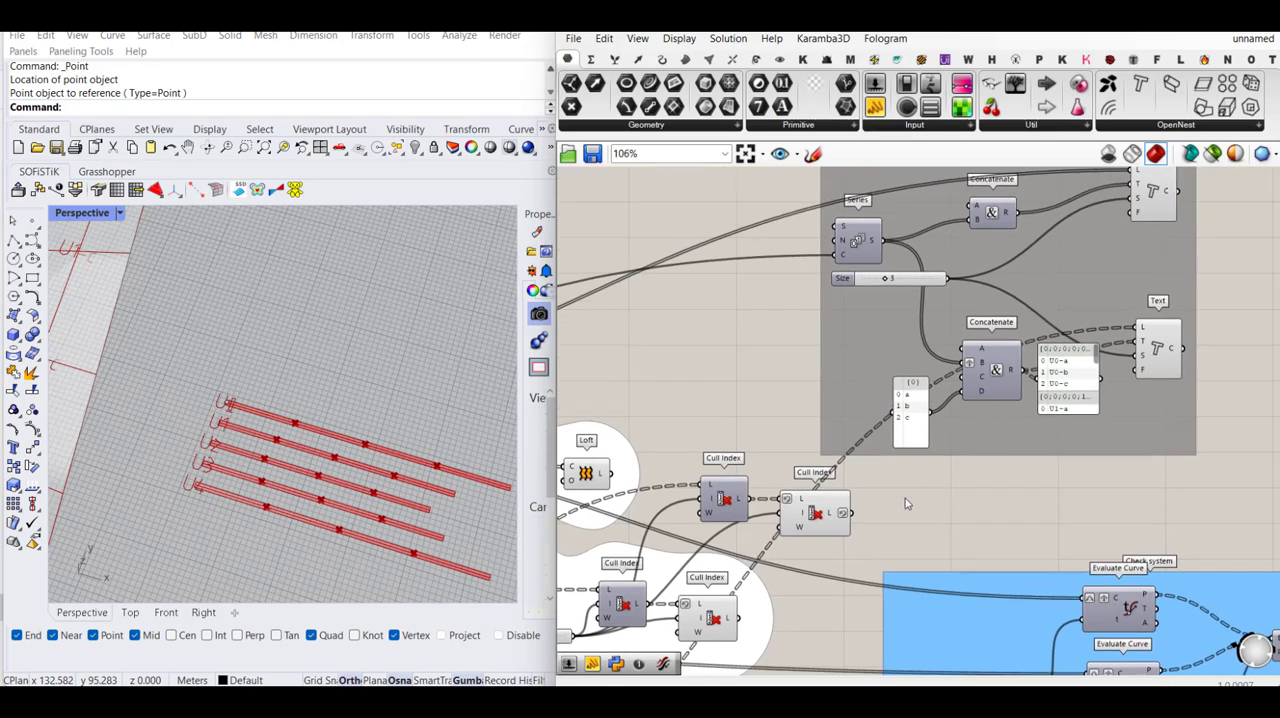
pyautogui.moveTo(852, 514); pyautogui.dragTo(1140, 328)
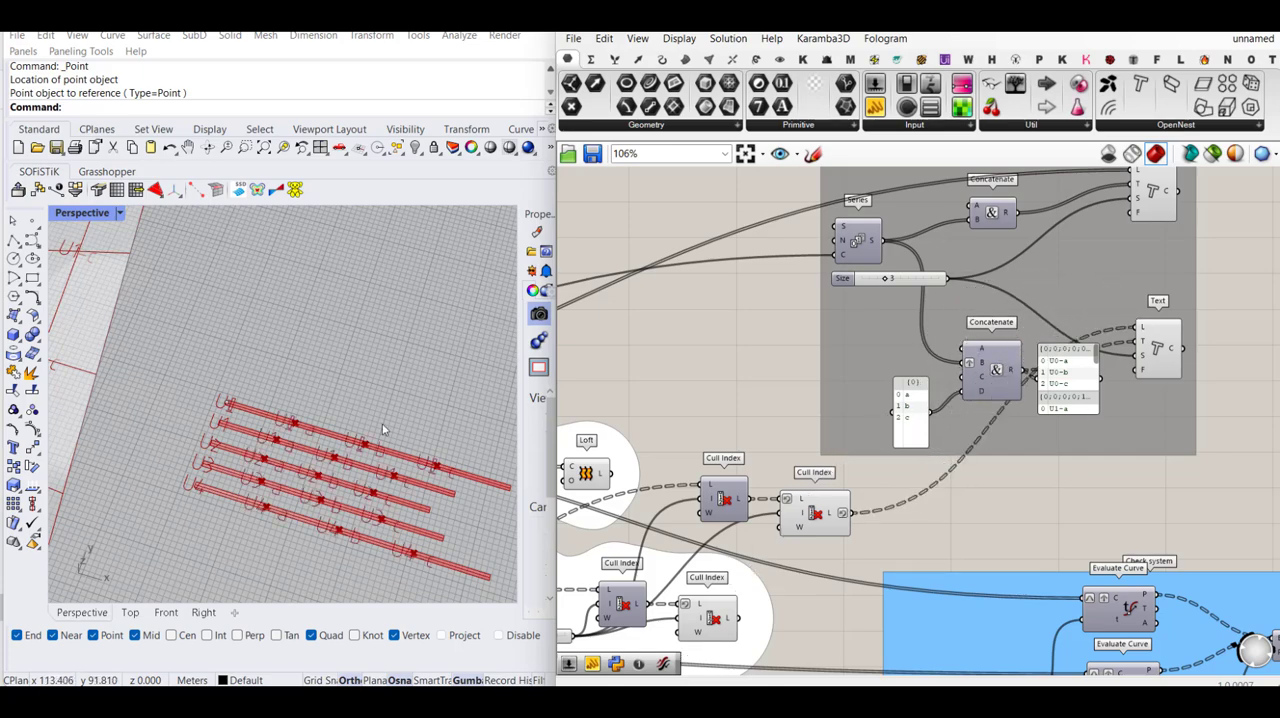
pyautogui.scroll(5, 267, 441)
pyautogui.scroll(-5, 222, 414)
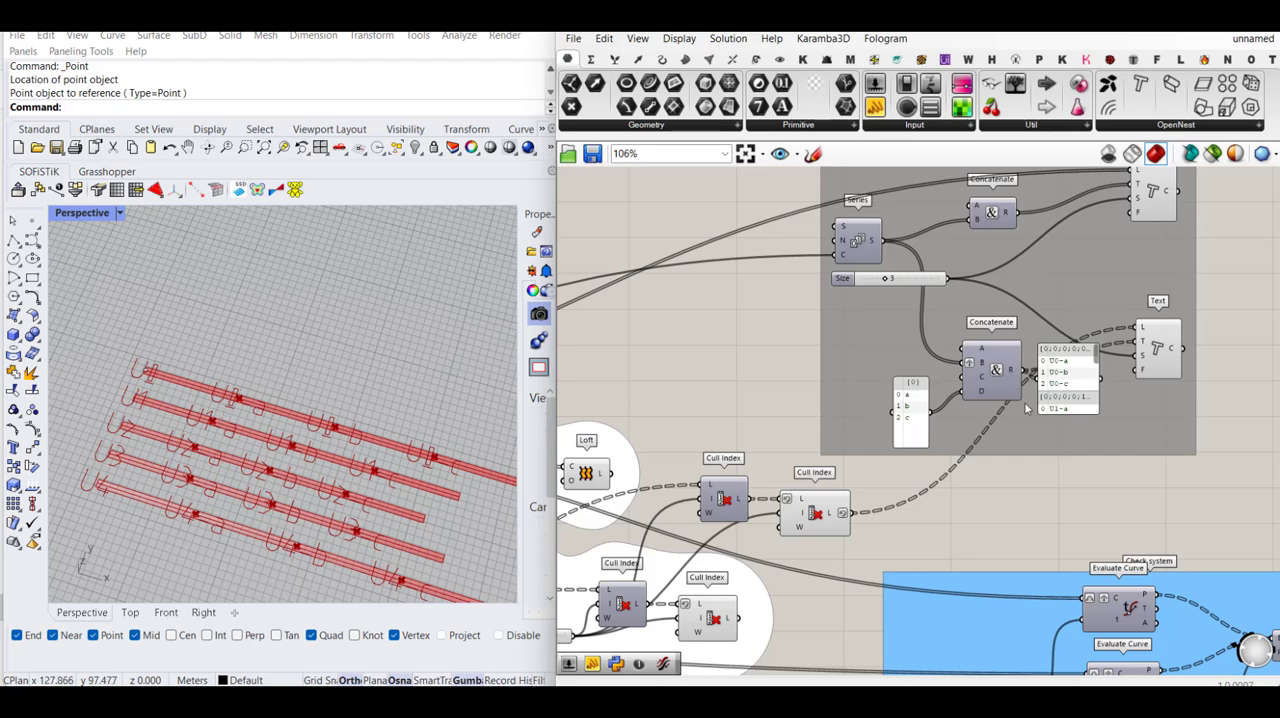
# - Enlarge the panel of concatenated intersection tags and check the tag order and Text input data against the flat strips
pyautogui.moveTo(1062, 416); pyautogui.dragTo(1064, 458)
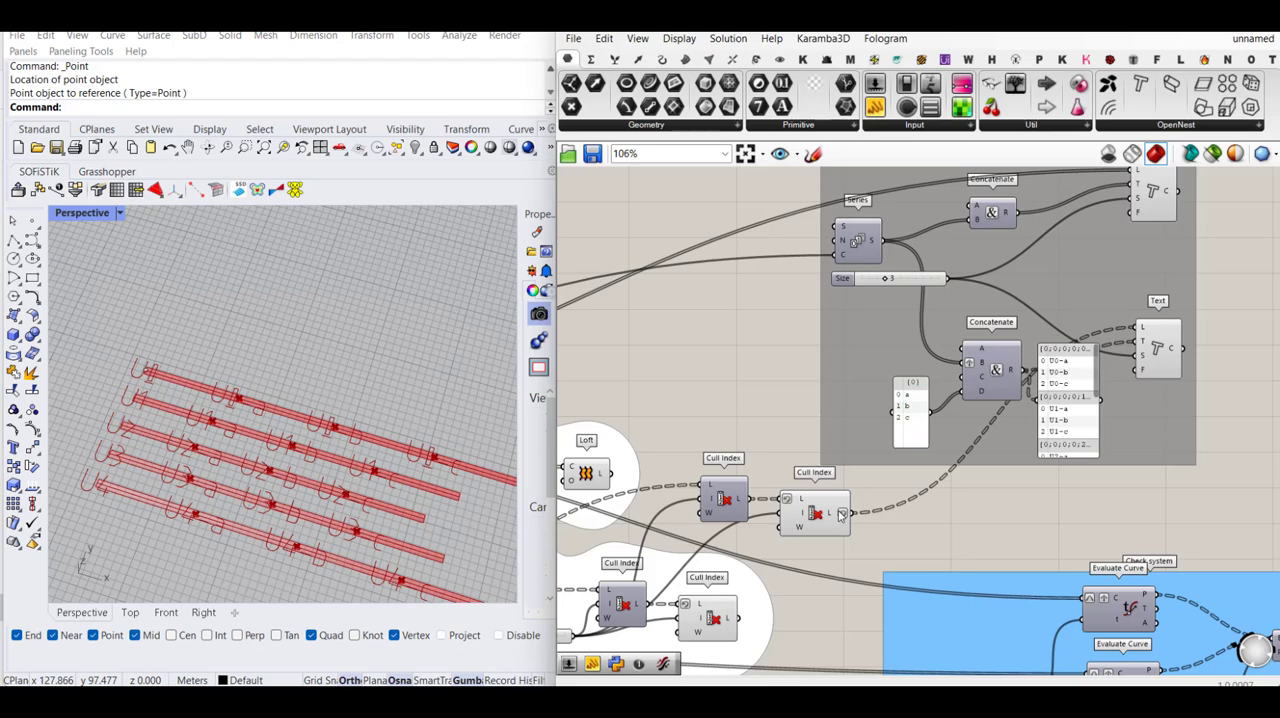
pyautogui.scroll(3, 172, 380)
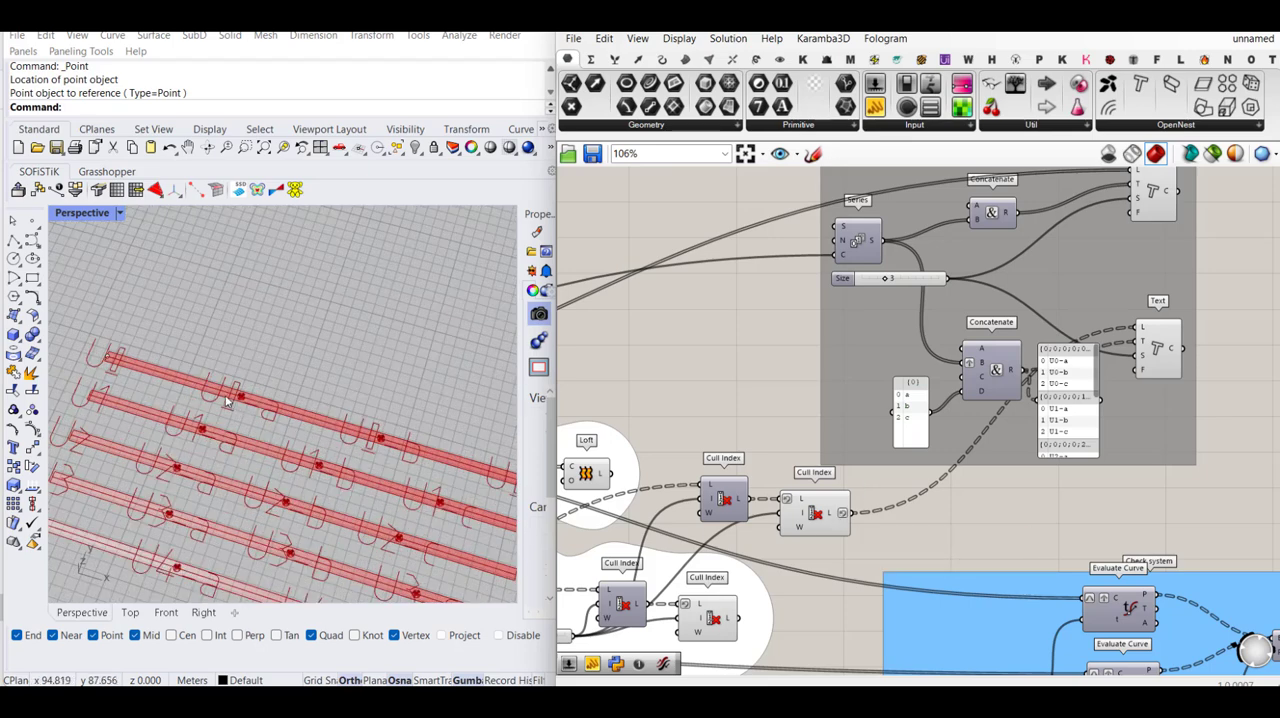
pyautogui.scroll(-2, 172, 380)
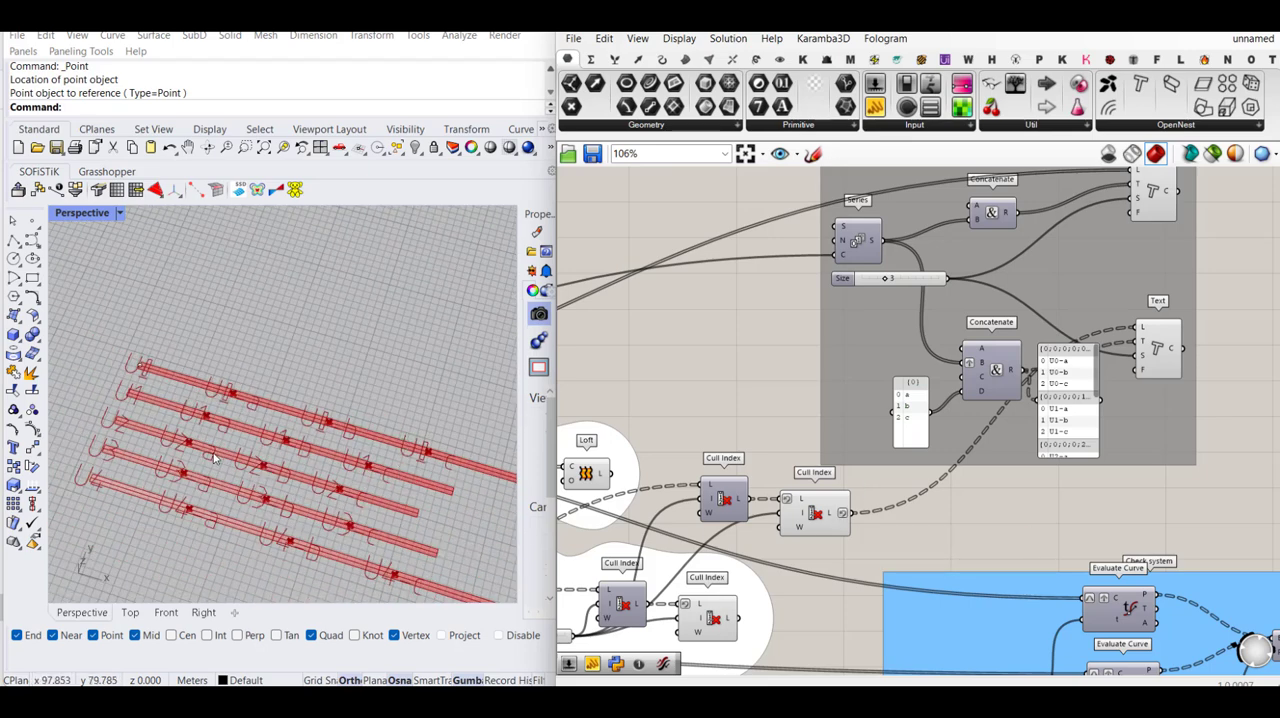
pyautogui.scroll(-1, 228, 390)
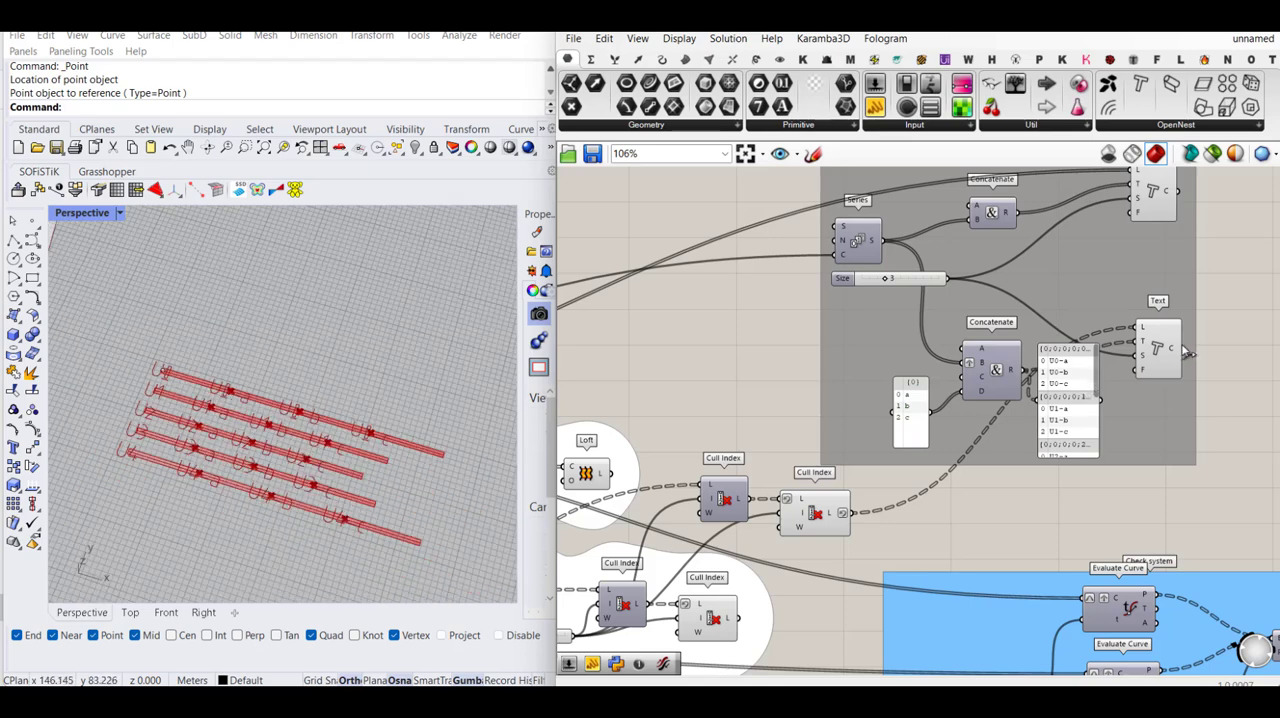
pyautogui.scroll(1, 1170, 348)
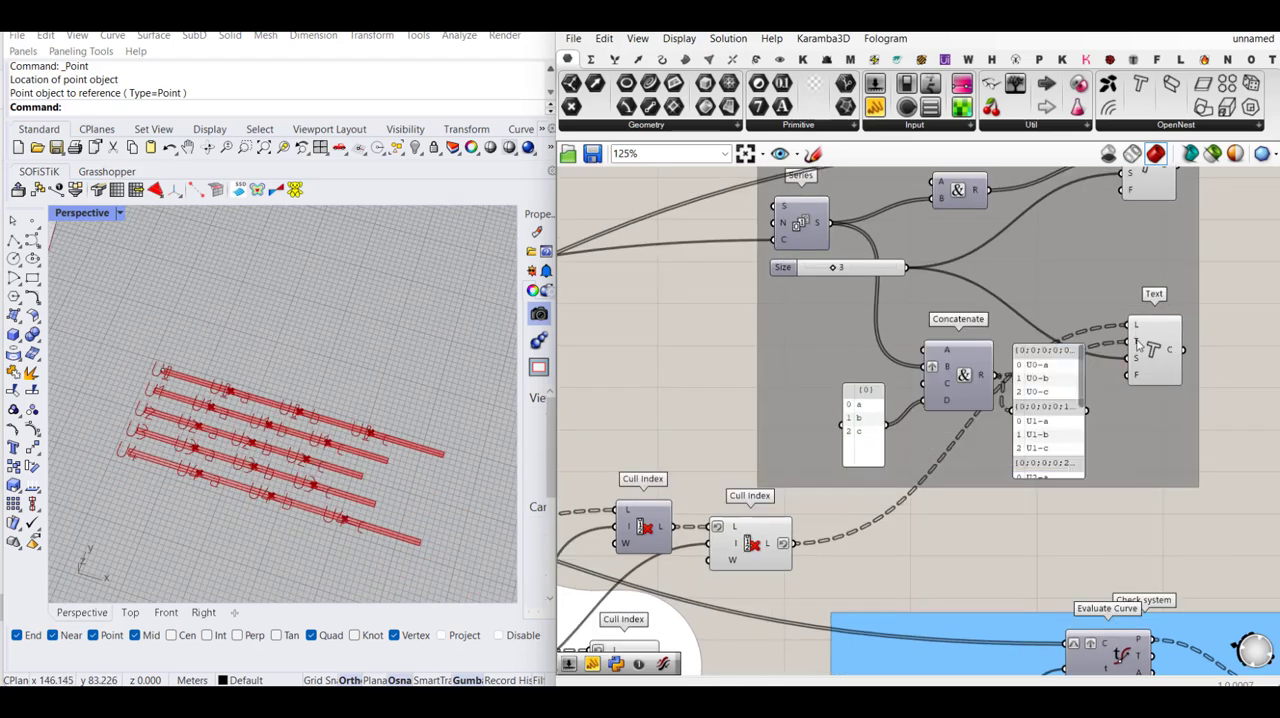
pyautogui.moveTo(1137, 347)
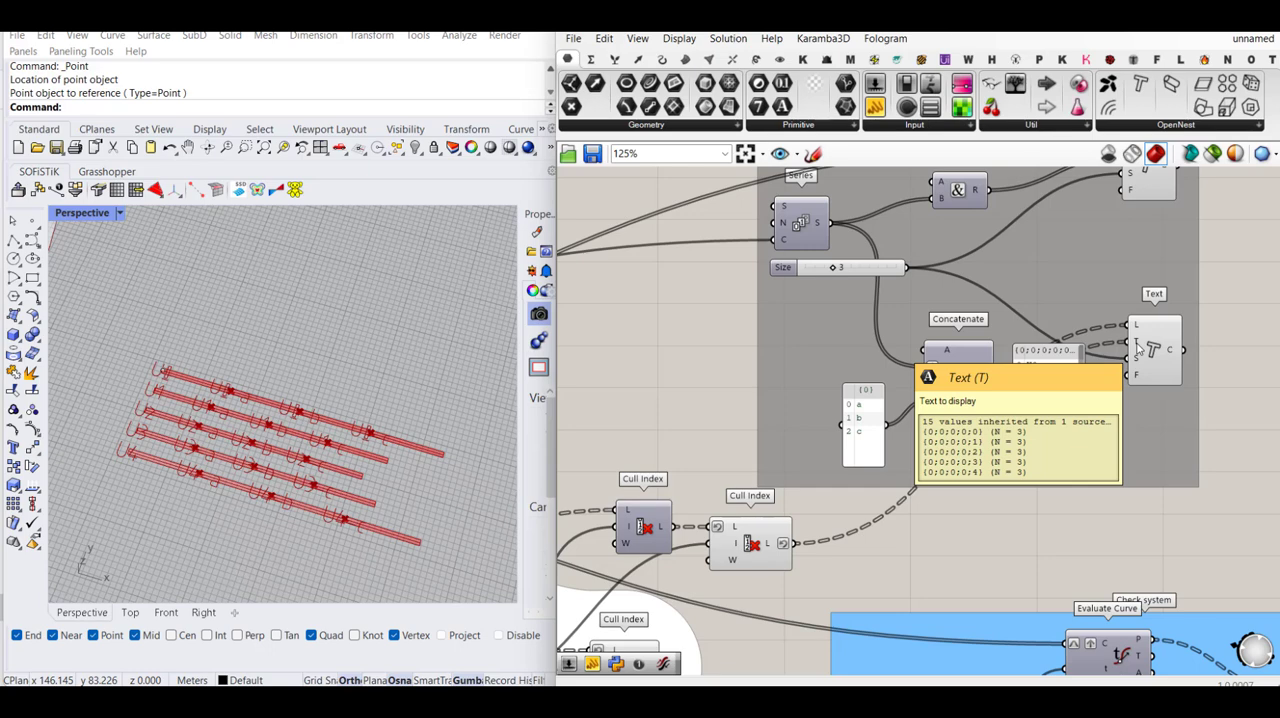
# - Turn off the preview of the original and copied Cull Index components while keeping the Loft preview on
pyautogui.scroll(-2, 1137, 347)
pyautogui.scroll(-1, 1020, 346)
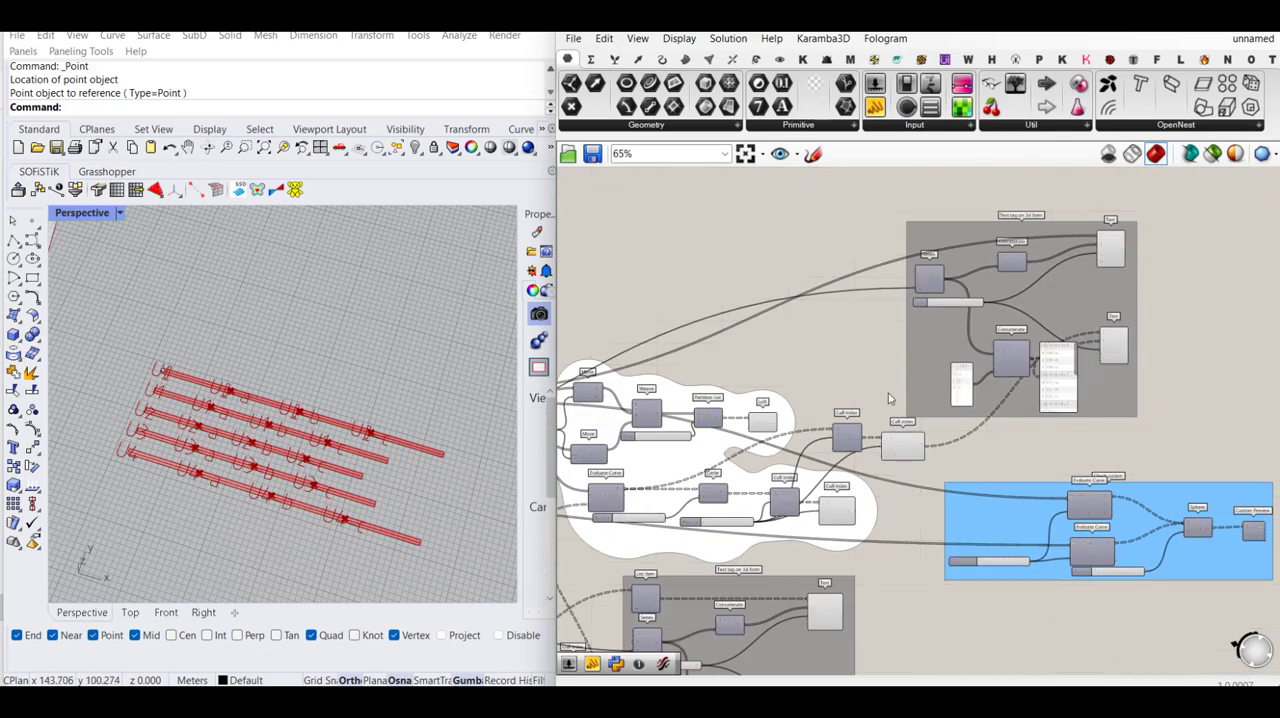
pyautogui.moveTo(891, 391); pyautogui.dragTo(764, 521)
pyautogui.middleClick(791, 487)
pyautogui.scroll(-1, 834, 456)
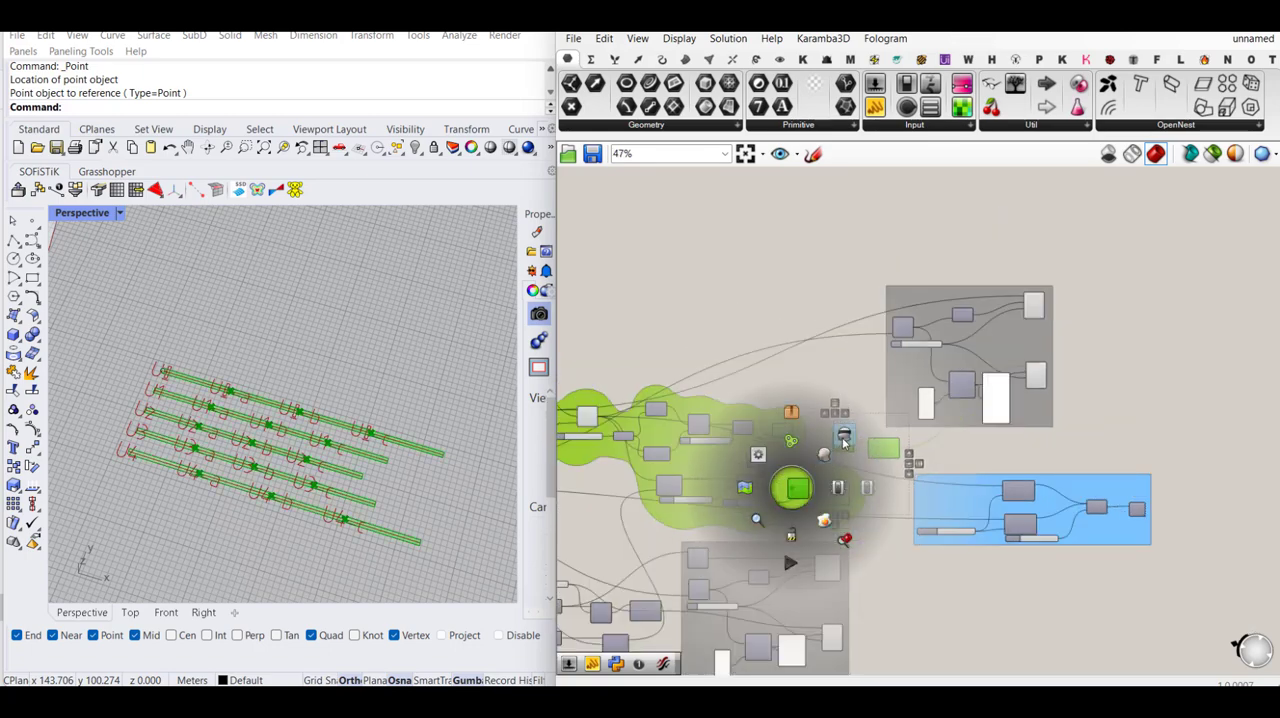
pyautogui.click(843, 443)
pyautogui.scroll(2, 840, 395)
pyautogui.middleClick(765, 418)
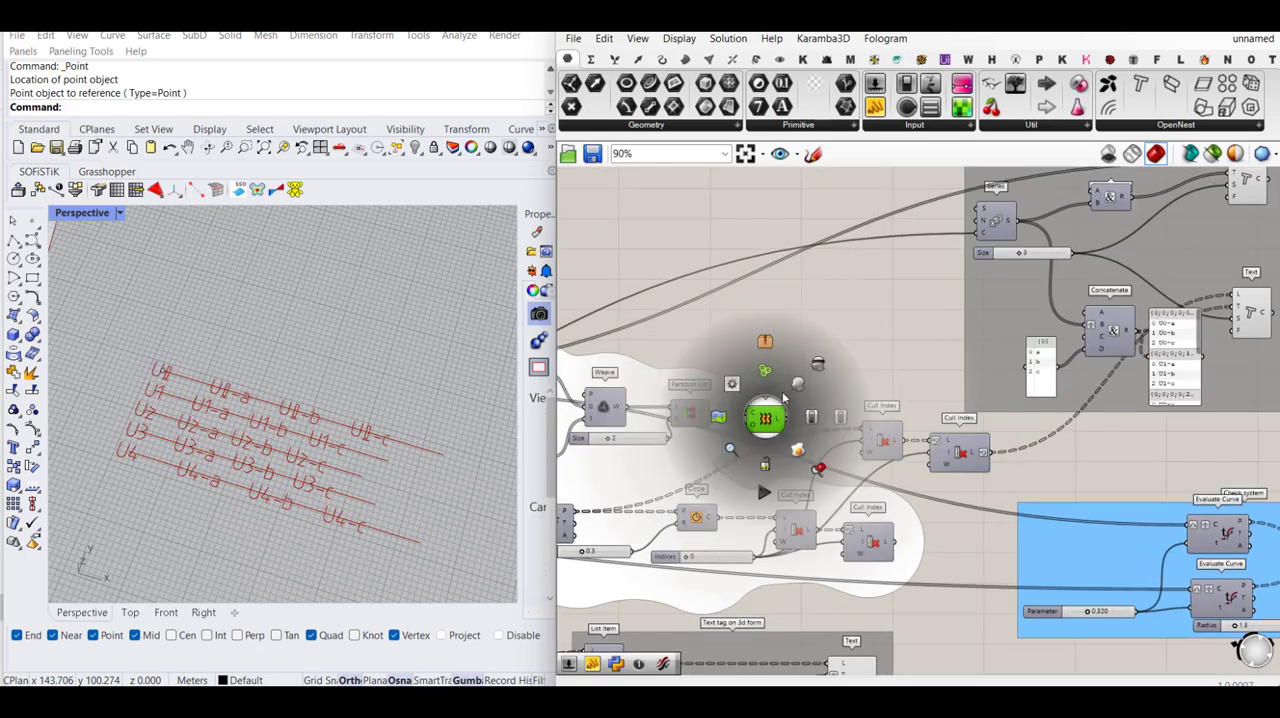
pyautogui.click(797, 384)
pyautogui.click(854, 351)
pyautogui.scroll(-9, 367, 366)
pyautogui.scroll(4, 213, 320)
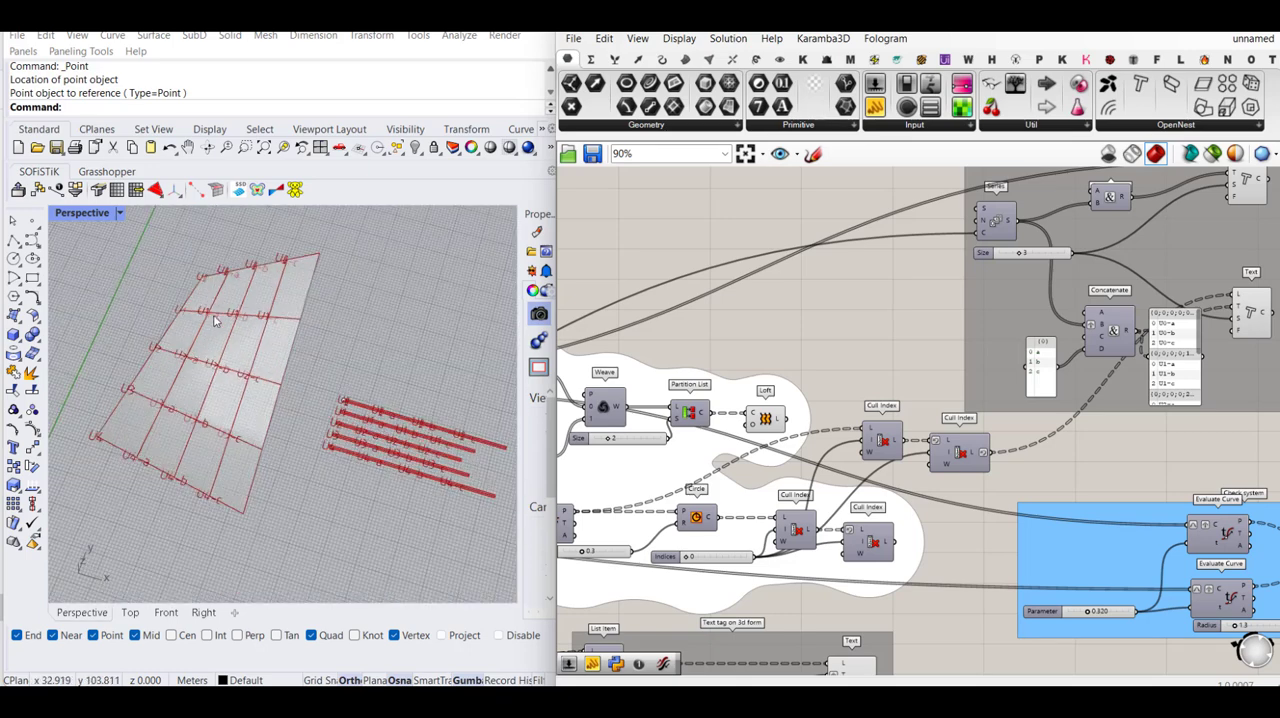
pyautogui.scroll(-3, 1090, 309)
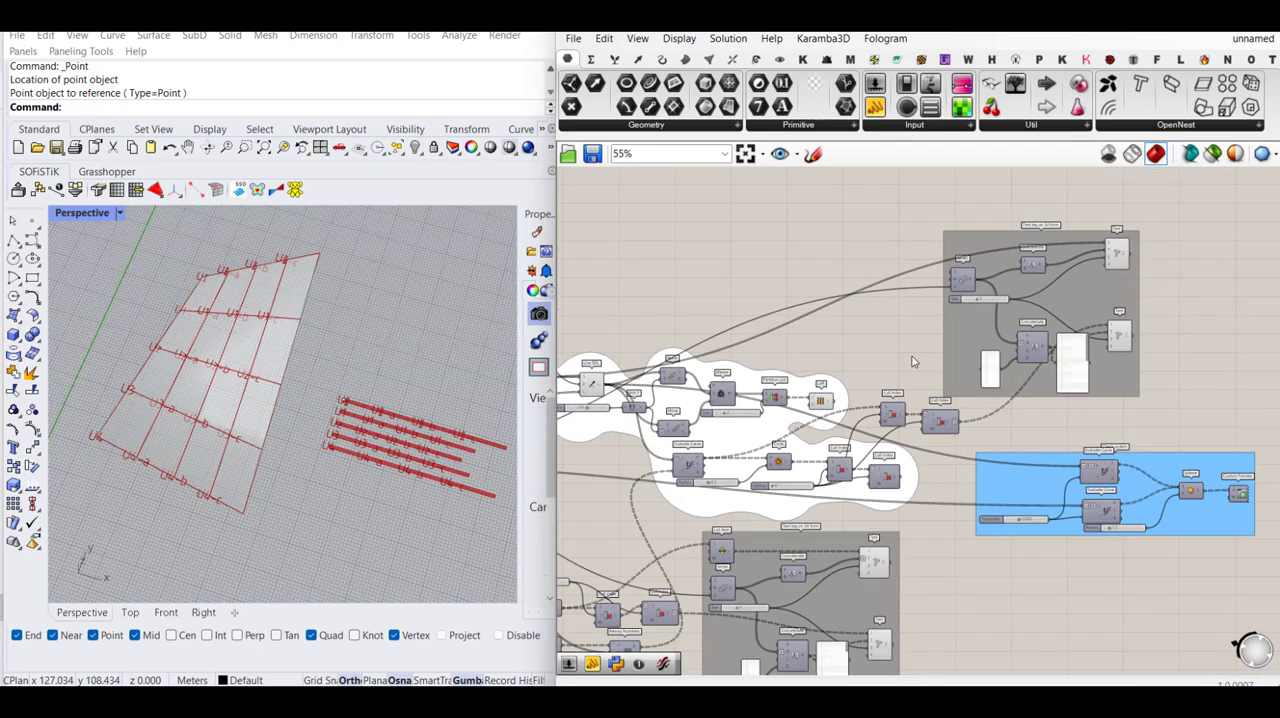
pyautogui.scroll(-2, 1090, 309)
pyautogui.scroll(-2, 1090, 309)
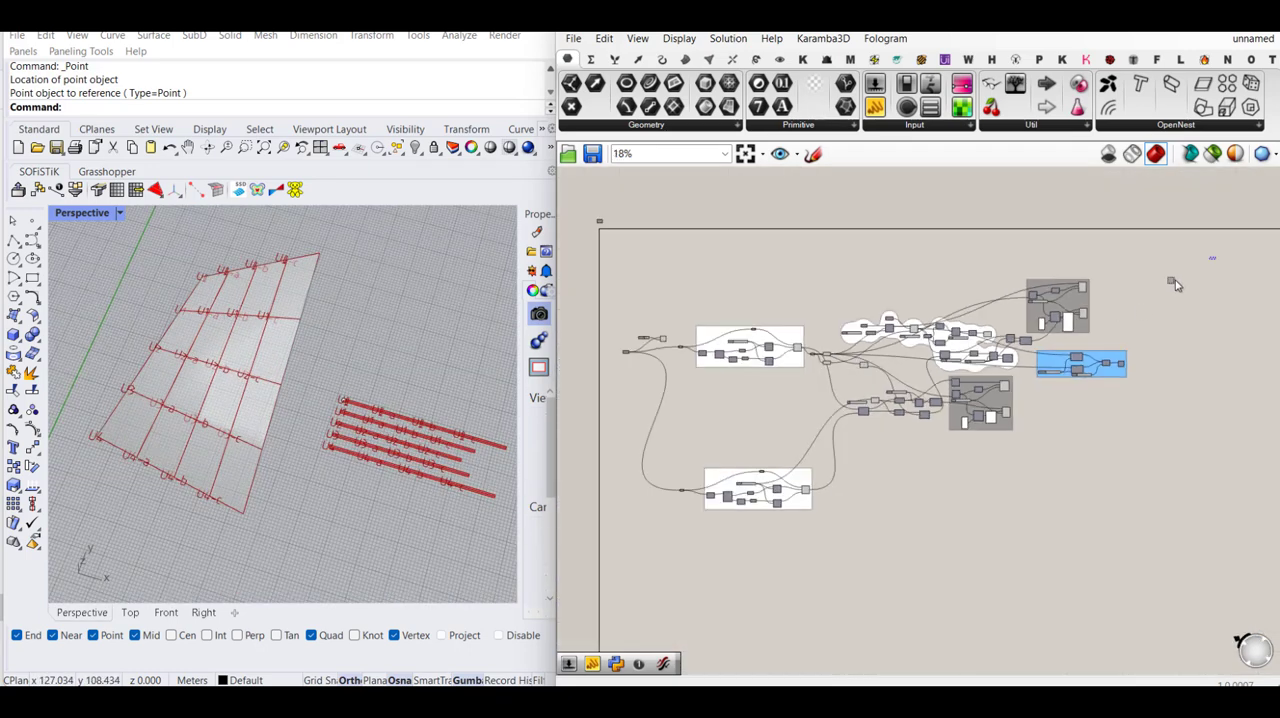
pyautogui.moveTo(1216, 257); pyautogui.dragTo(810, 424)
pyautogui.scroll(2, 818, 364)
pyautogui.scroll(6, 818, 364)
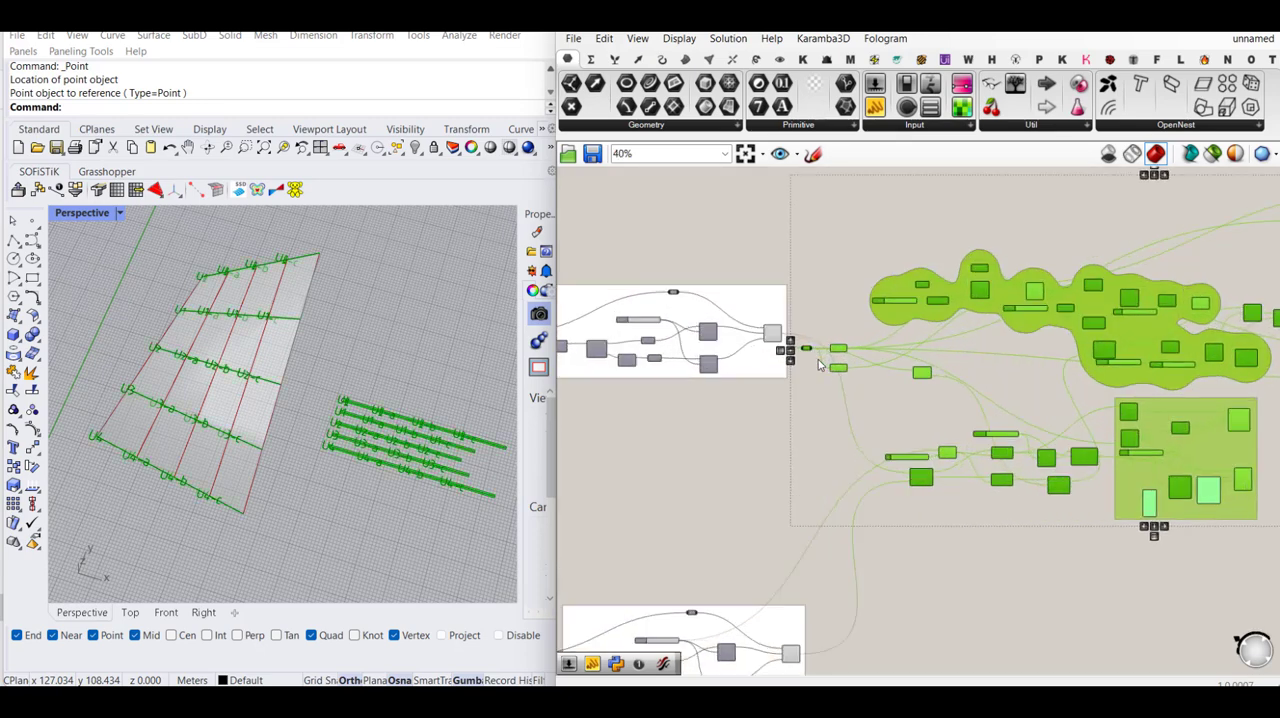
pyautogui.click(808, 408)
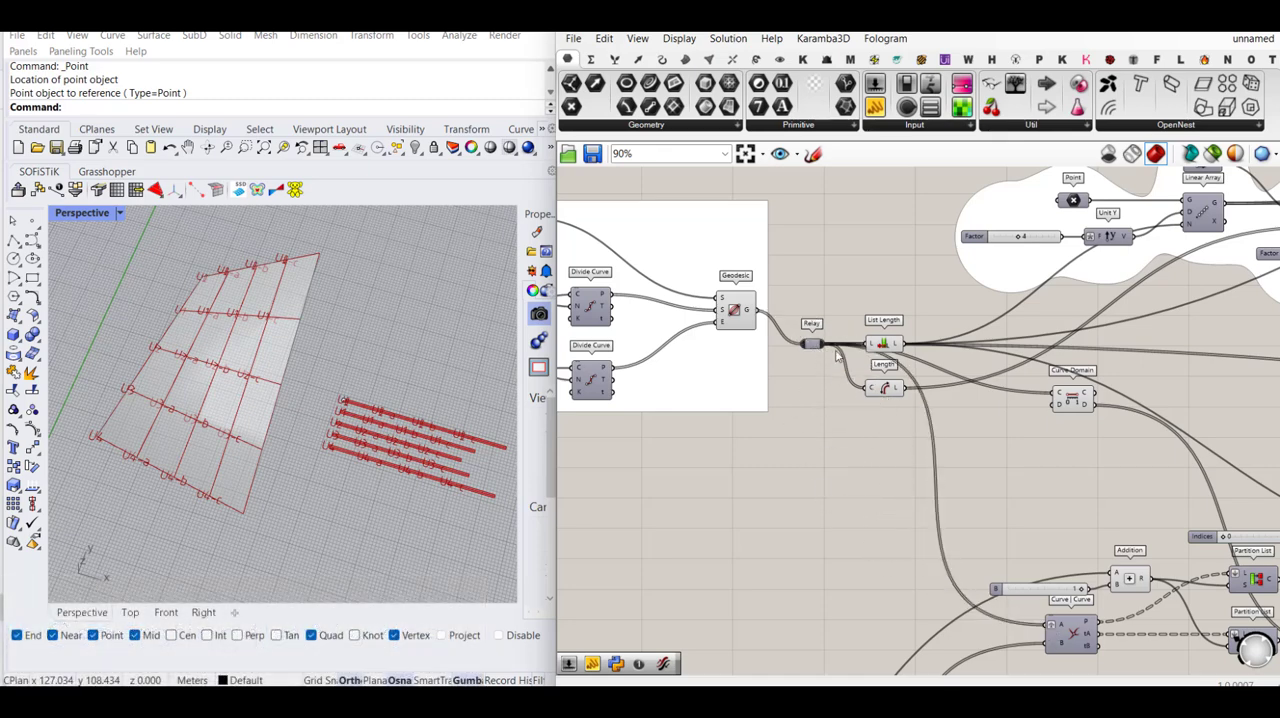
# - Duplicate all components downstream of the first geodesic group below the original and feed the copy from the second geodesic group
pyautogui.scroll(-6, 810, 384)
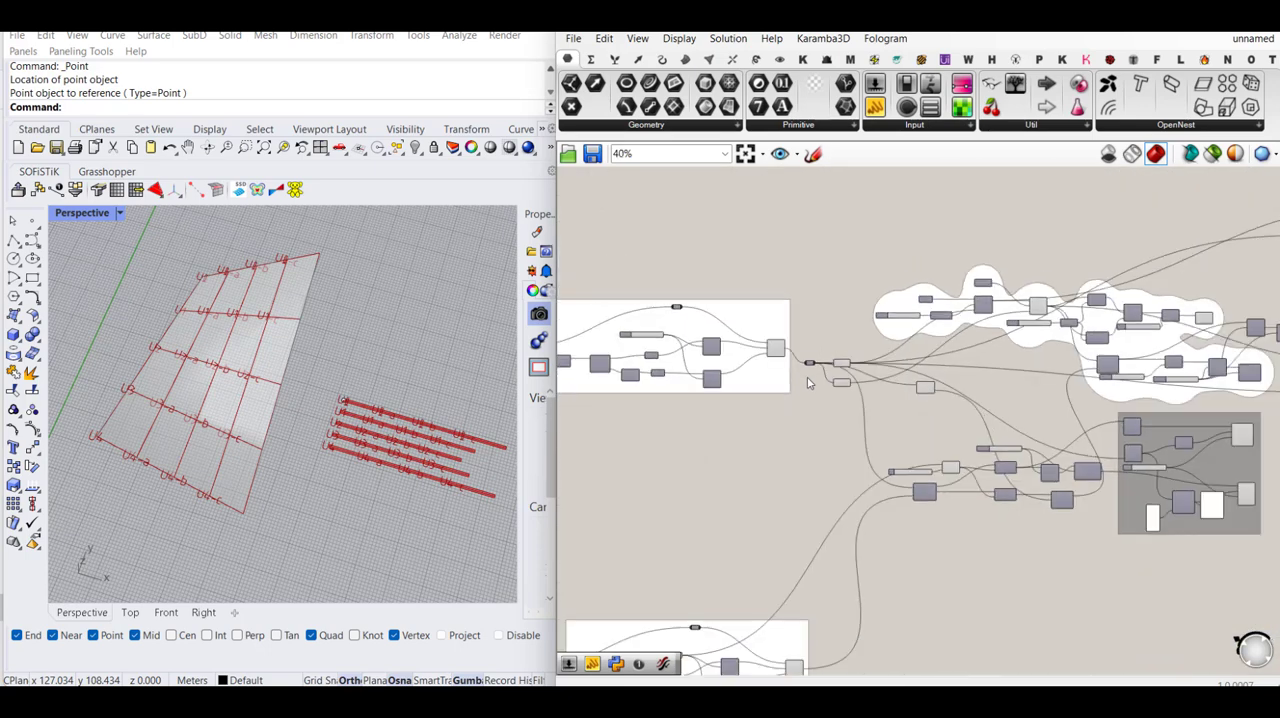
pyautogui.scroll(-2, 794, 404)
pyautogui.moveTo(1175, 237); pyautogui.dragTo(716, 478)
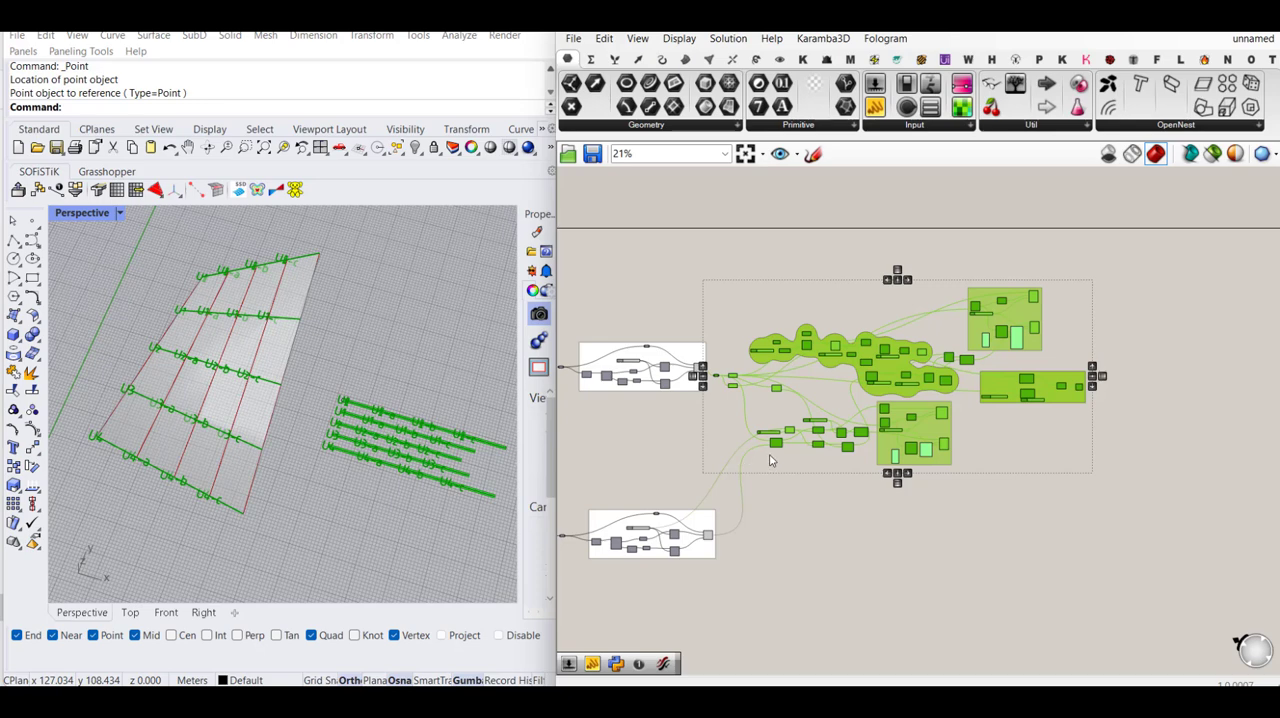
pyautogui.hotkey('ctrl', 'v')
pyautogui.moveTo(815, 352); pyautogui.dragTo(844, 607)
pyautogui.scroll(-2, 850, 585)
pyautogui.click(852, 516)
pyautogui.moveTo(1096, 311); pyautogui.dragTo(778, 484)
pyautogui.click(981, 332)
pyautogui.scroll(3, 981, 332)
# - Turn off the preview of the text tag group belonging to the original flat strips
pyautogui.moveTo(1052, 328); pyautogui.dragTo(962, 446)
pyautogui.middleClick(968, 442)
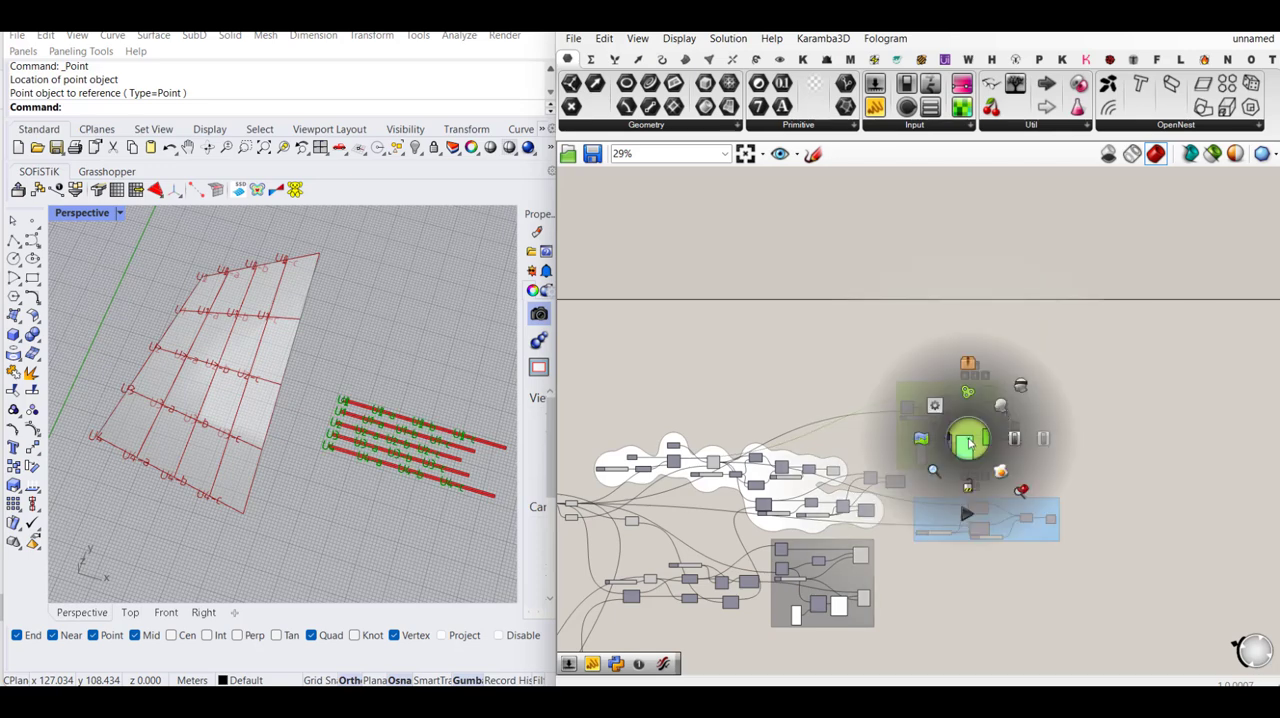
pyautogui.click(1031, 388)
pyautogui.click(1138, 364)
pyautogui.scroll(-3, 1138, 364)
pyautogui.scroll(2, 992, 547)
# - Turn off the preview of the original text tag group for the 3D form
pyautogui.moveTo(989, 545); pyautogui.dragTo(908, 459)
pyautogui.middleClick(941, 468)
pyautogui.click(948, 472)
pyautogui.click(1138, 539)
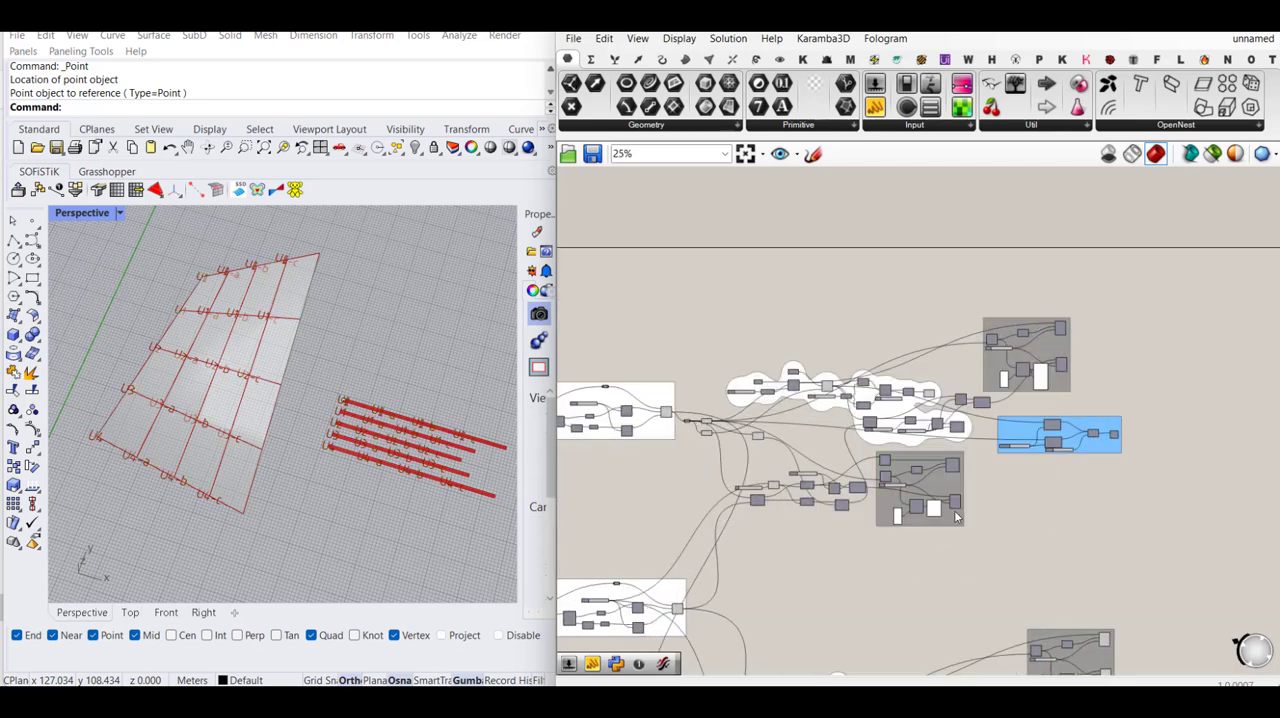
# - Turn off the preview of the components in the duplicated section for the second geodesic direction
pyautogui.moveTo(931, 511); pyautogui.dragTo(956, 311, button='right')
pyautogui.moveTo(1266, 369); pyautogui.dragTo(868, 657)
pyautogui.middleClick(869, 657)
pyautogui.scroll(-1, 929, 597)
pyautogui.click(924, 598)
pyautogui.click(899, 444)
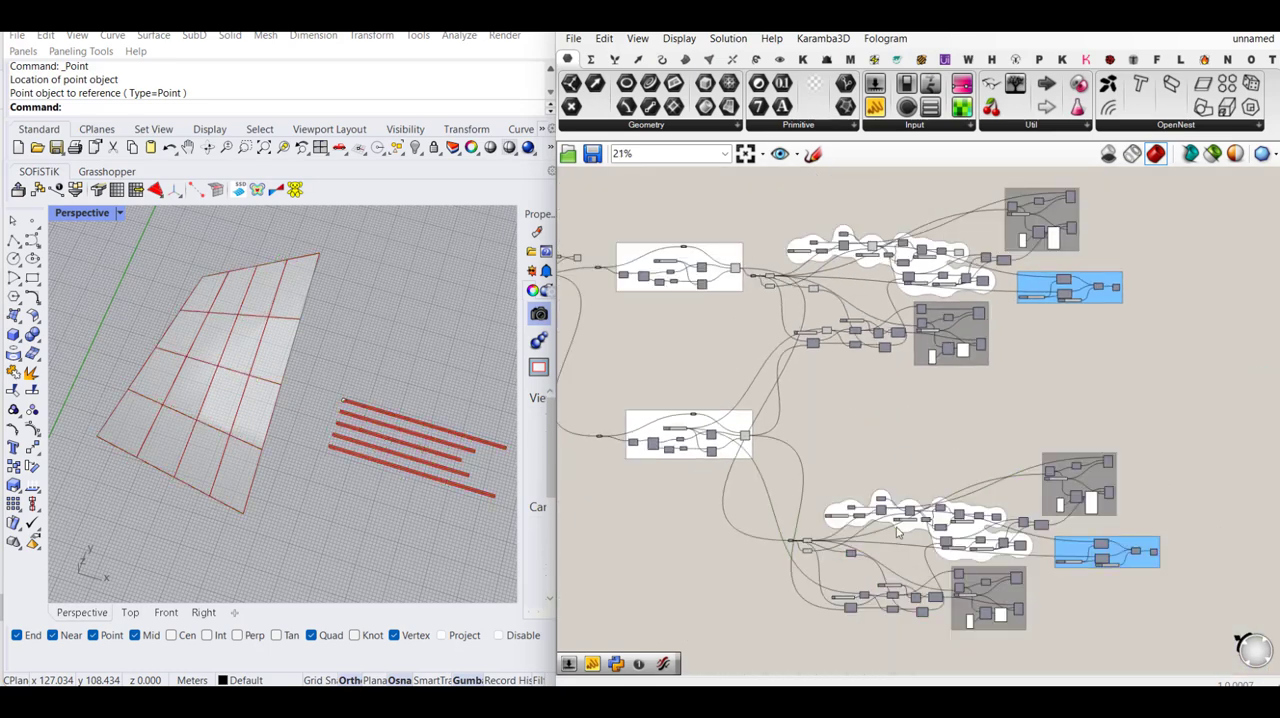
# - Connect the second geodesic group's Geodesic output to the Relay at the start of the duplicated section, replacing its existing input
pyautogui.moveTo(900, 524); pyautogui.dragTo(943, 381, button='right')
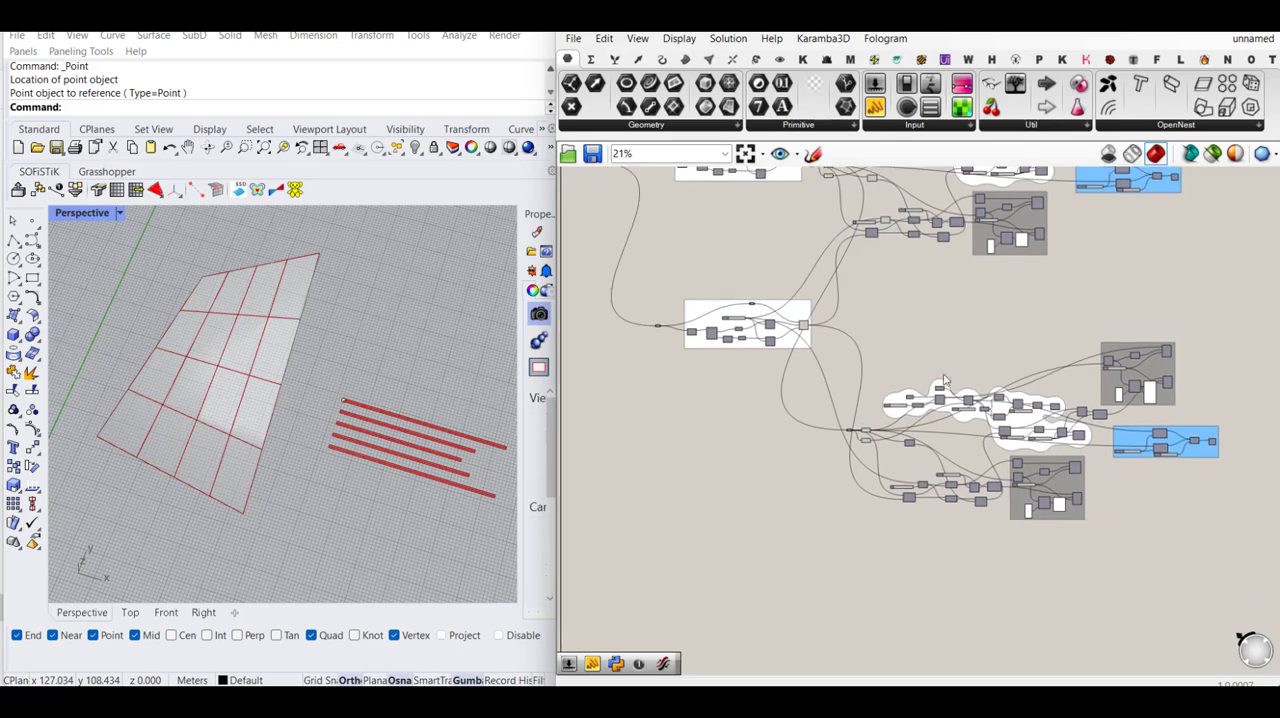
pyautogui.scroll(5, 812, 355)
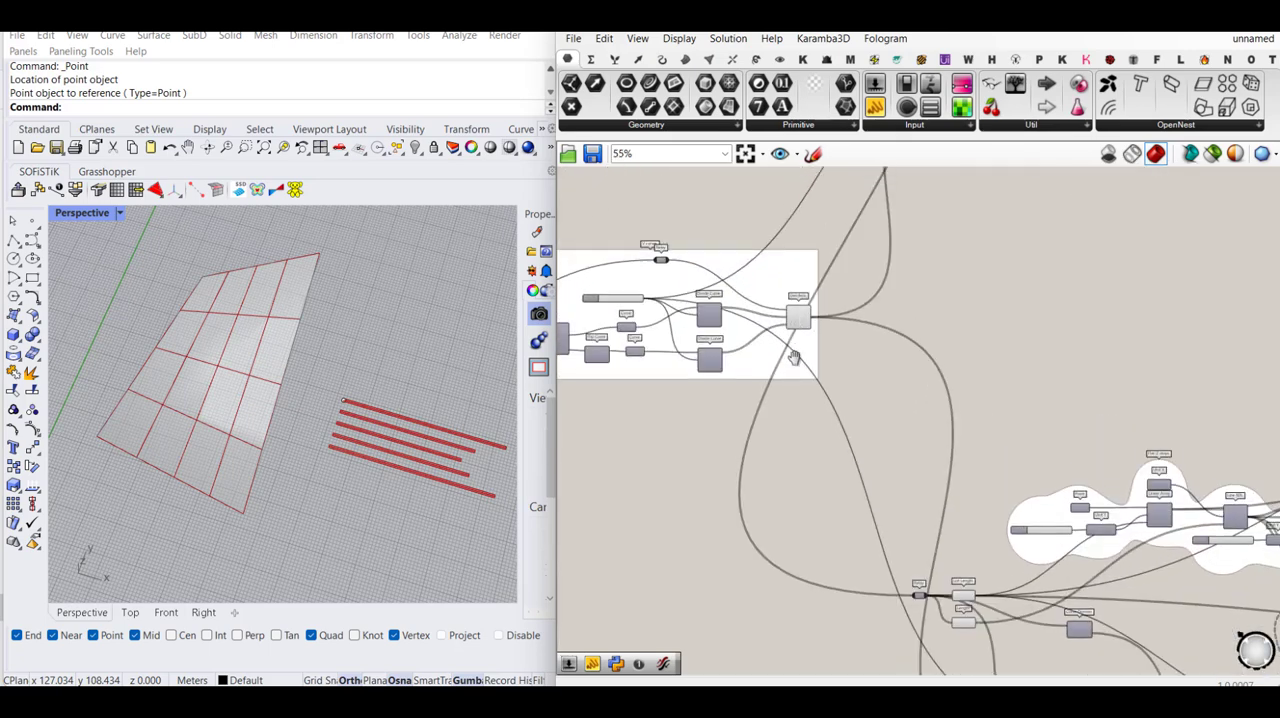
pyautogui.scroll(3, 790, 375)
pyautogui.click(797, 362)
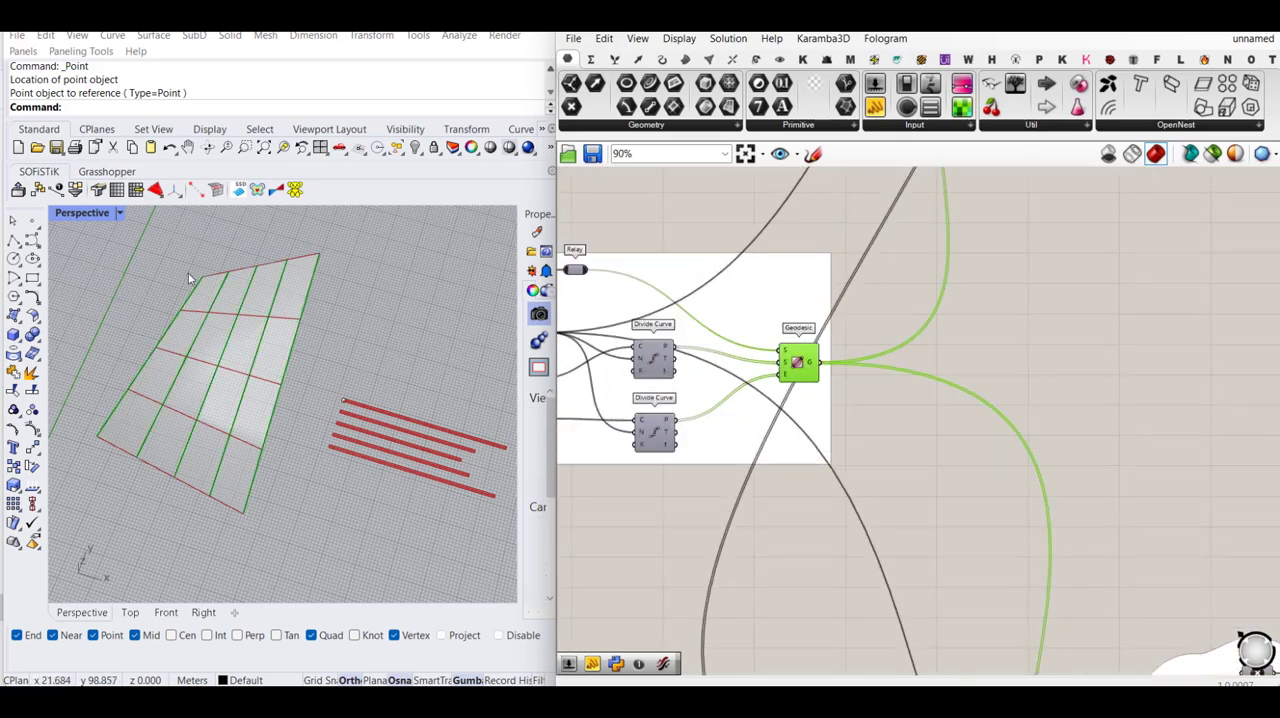
pyautogui.scroll(-2, 966, 360)
pyautogui.moveTo(966, 360); pyautogui.dragTo(922, 233, button='right')
pyautogui.scroll(3, 991, 638)
pyautogui.moveTo(991, 638); pyautogui.dragTo(963, 484, button='right')
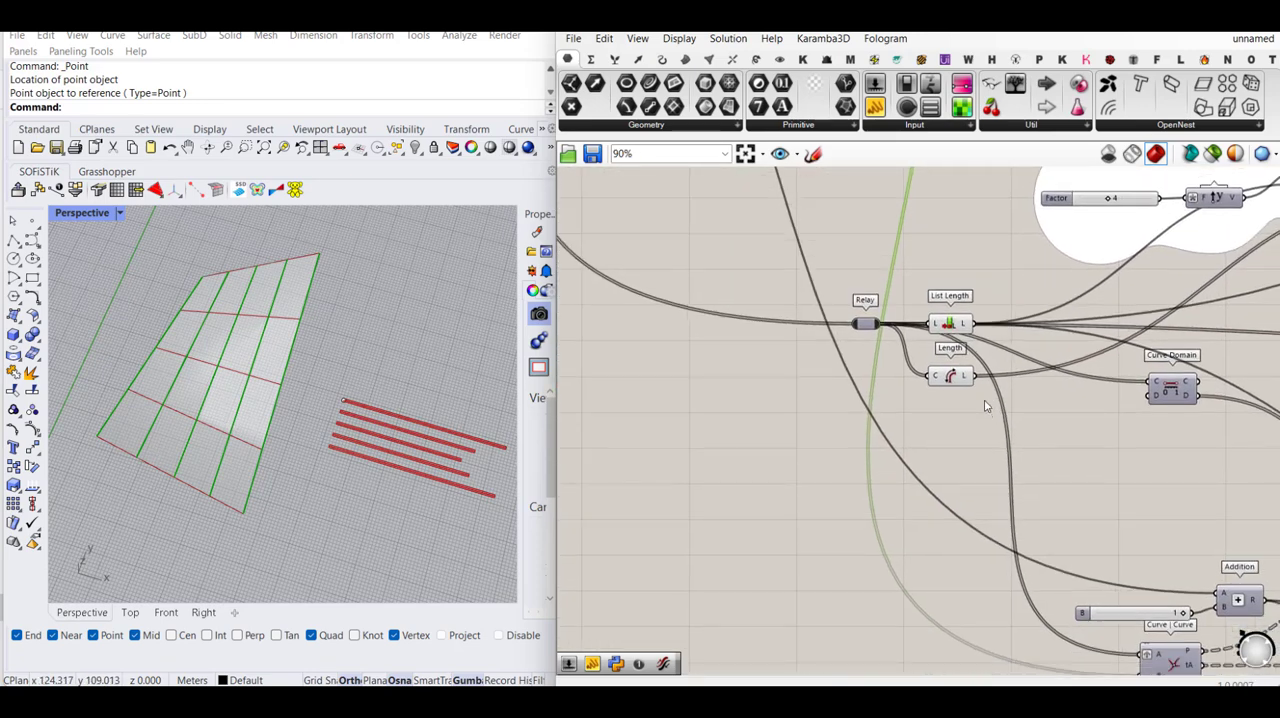
pyautogui.scroll(-1, 990, 403)
pyautogui.scroll(-5, 1117, 620)
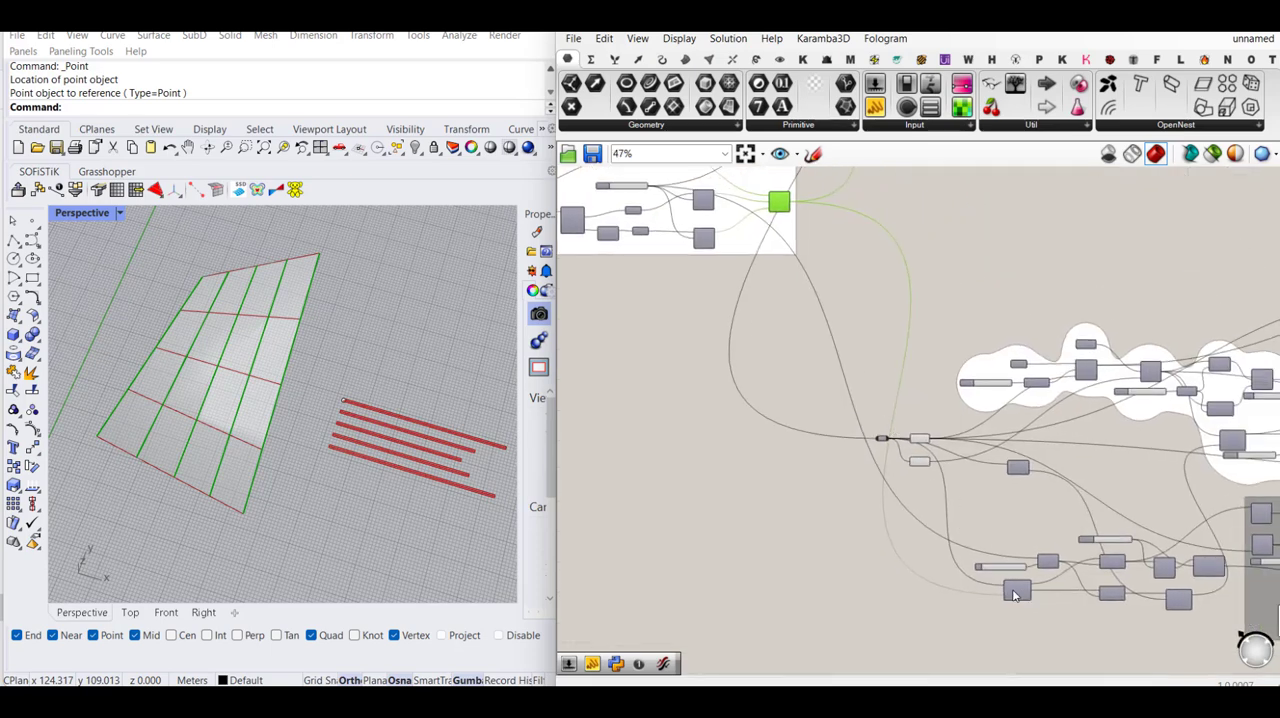
pyautogui.moveTo(798, 207); pyautogui.dragTo(860, 408)
# - Connect the first geodesic group's Geodesic output to input B of the duplicated Curve | Curve component, replacing the second group's geodesics
pyautogui.scroll(1, 862, 462)
pyautogui.scroll(2, 1005, 578)
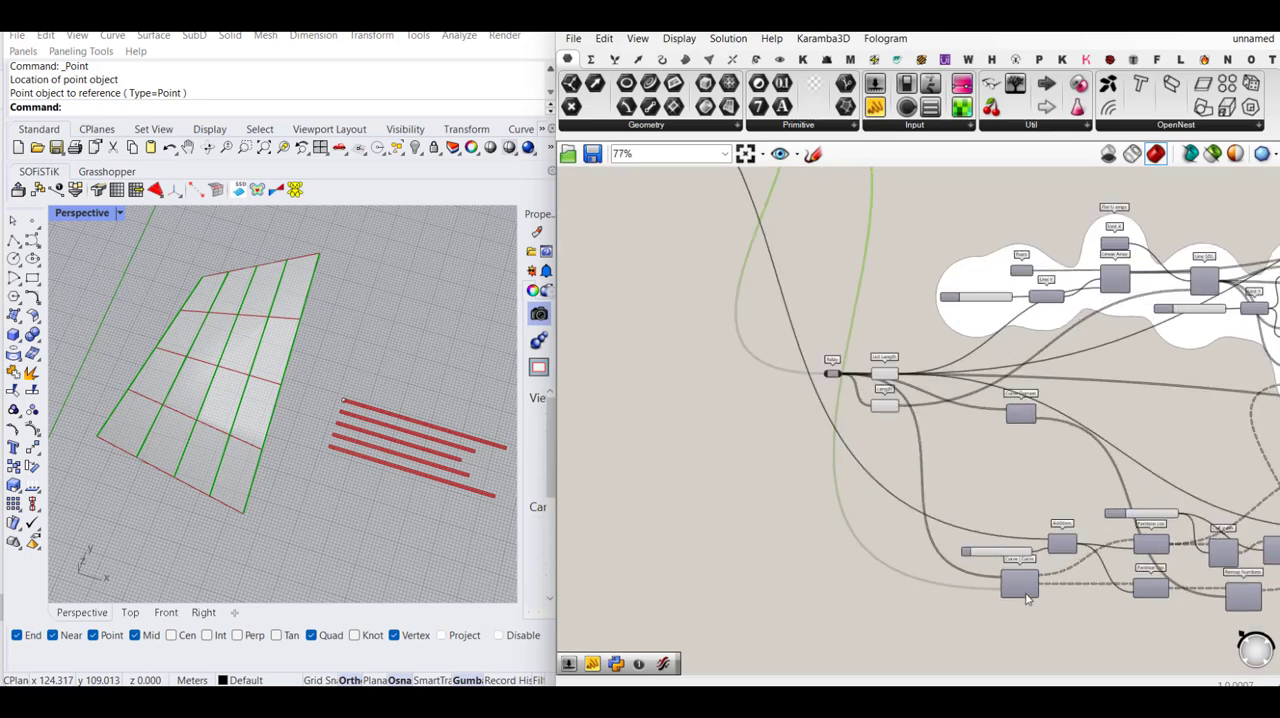
pyautogui.scroll(-4, 1000, 605)
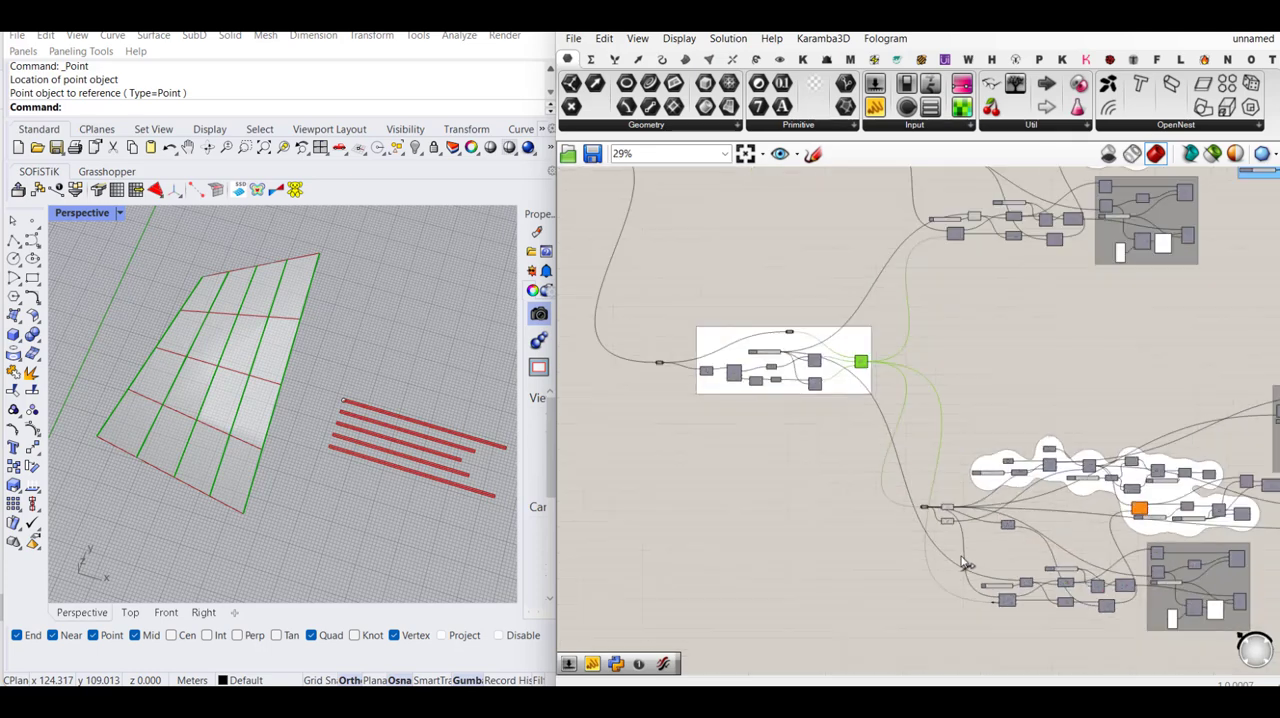
pyautogui.scroll(-2, 935, 313)
pyautogui.scroll(3, 935, 313)
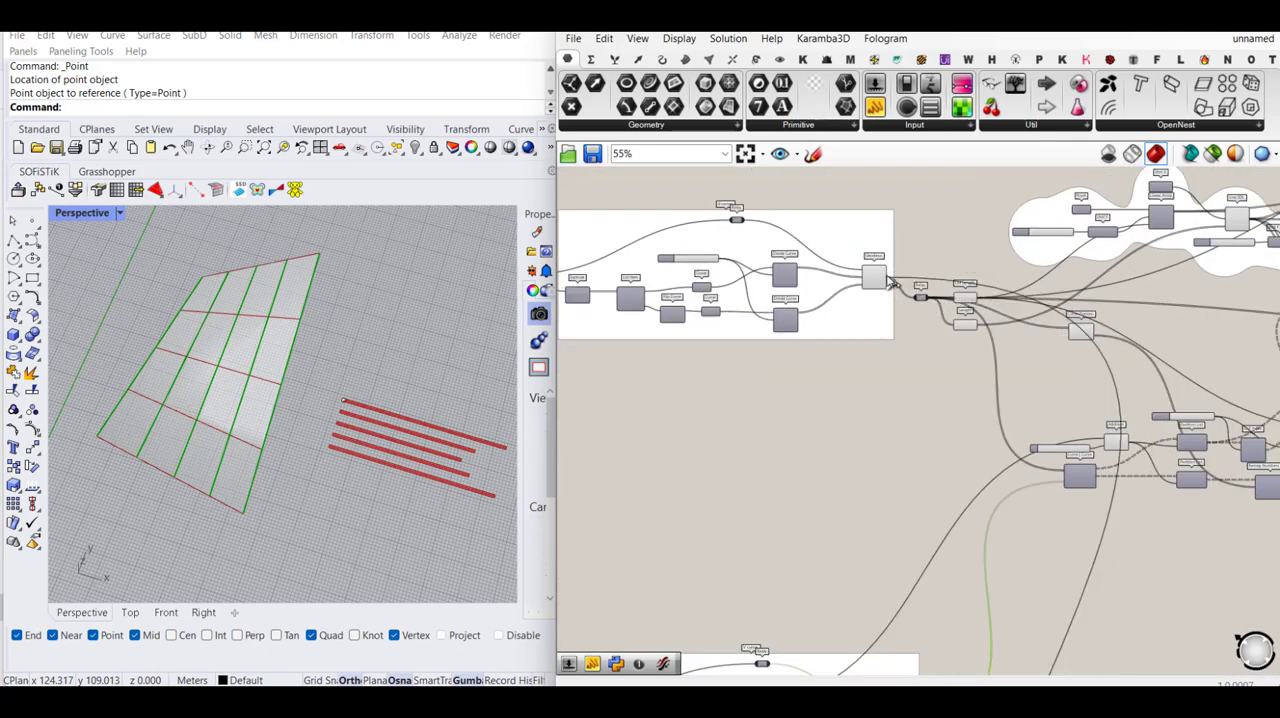
pyautogui.scroll(-3, 880, 270)
pyautogui.moveTo(997, 466); pyautogui.dragTo(834, 291, button='right')
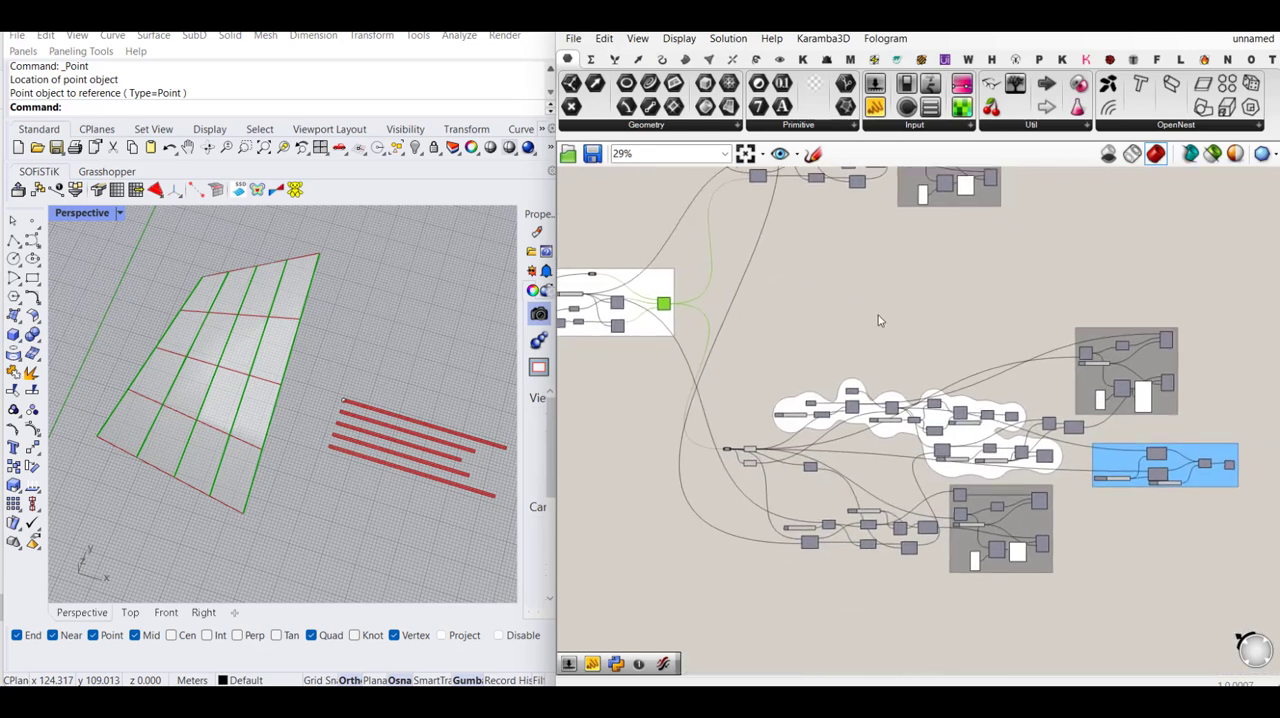
pyautogui.click(878, 315)
# - Feed input A of the duplicated Addition component from the first geodesic group's Count slider instead of the second group's slider
pyautogui.scroll(4, 793, 443)
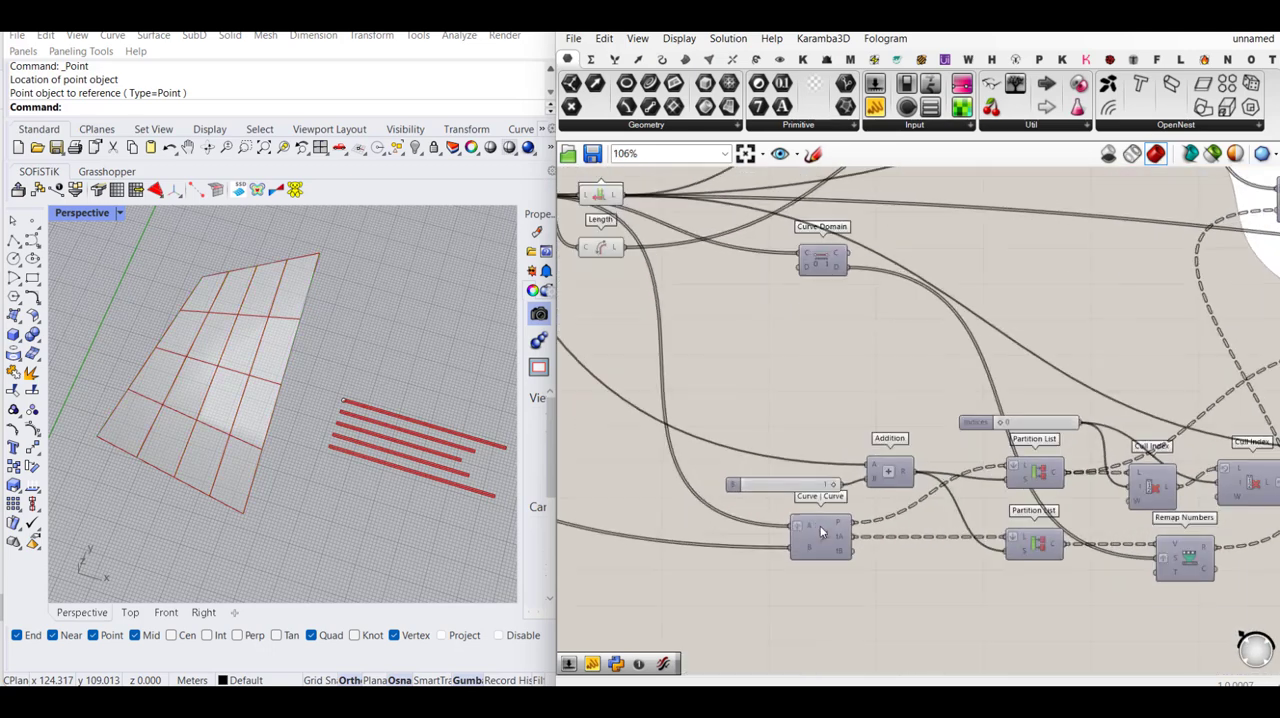
pyautogui.moveTo(857, 450); pyautogui.dragTo(946, 500, button='right')
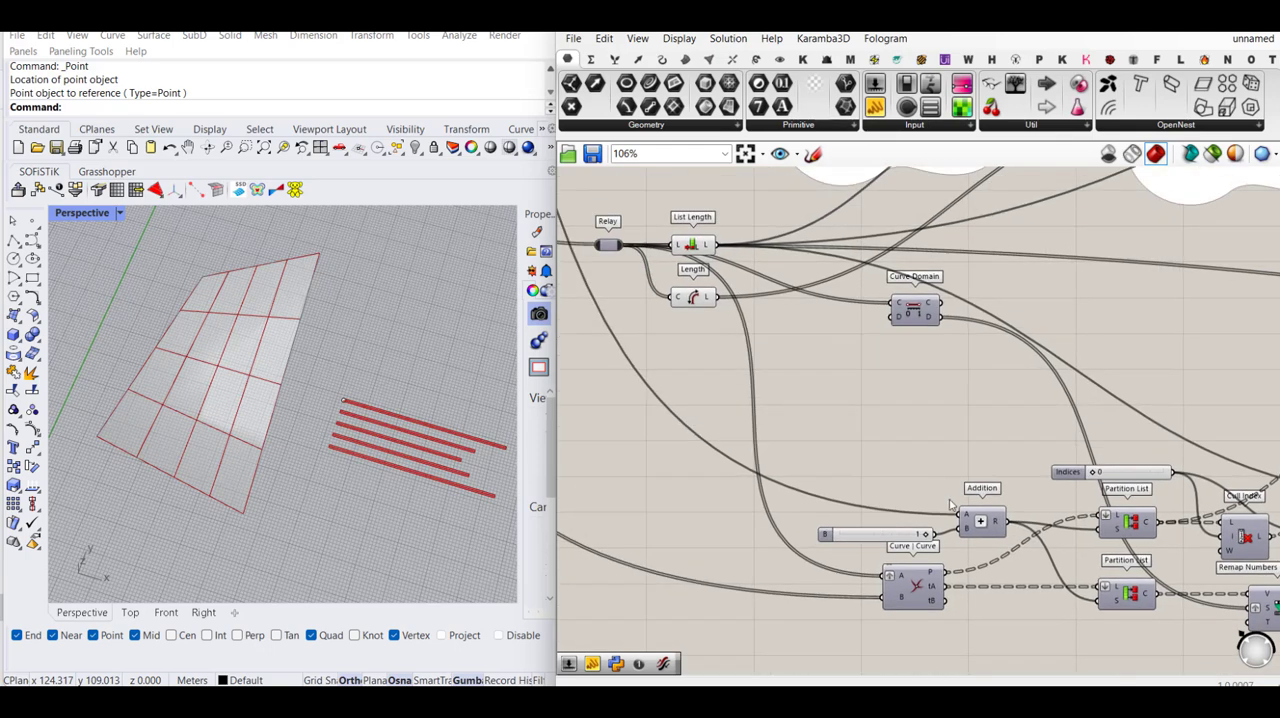
pyautogui.scroll(-1, 946, 500)
pyautogui.moveTo(885, 403); pyautogui.dragTo(920, 463, button='right')
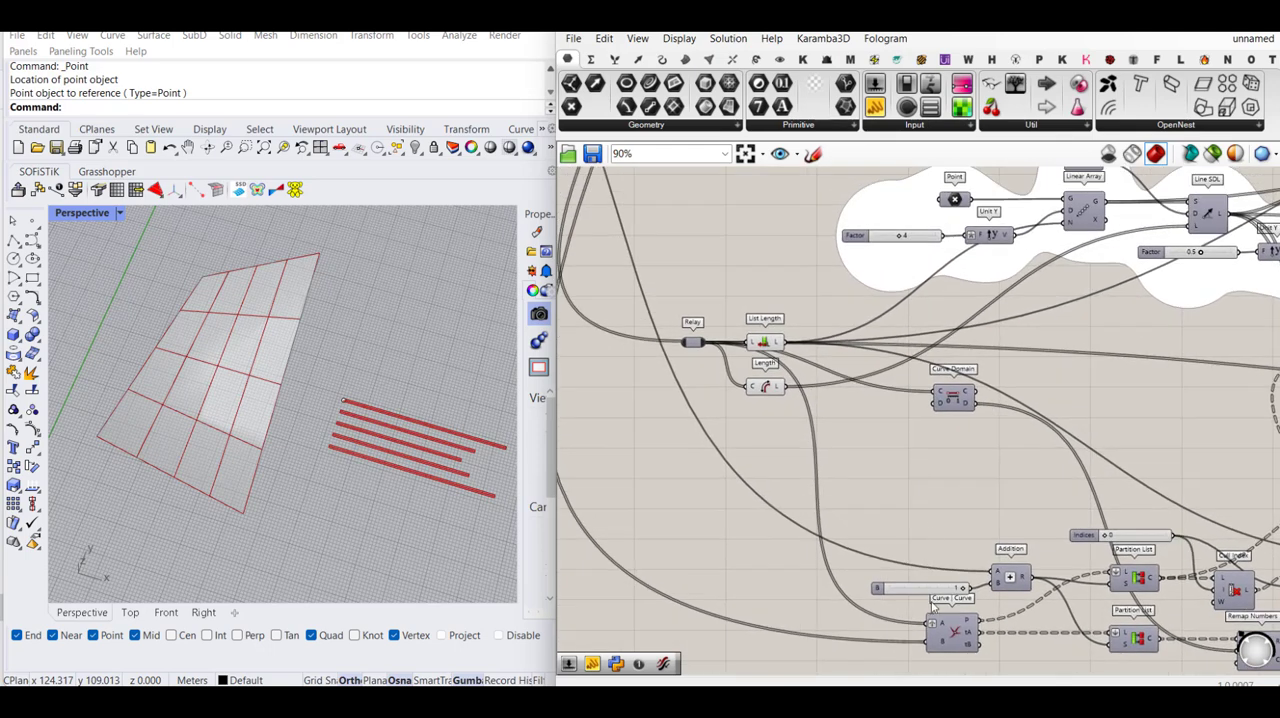
pyautogui.scroll(1, 900, 528)
pyautogui.scroll(-2, 900, 528)
pyautogui.scroll(2, 880, 523)
pyautogui.click(1018, 552)
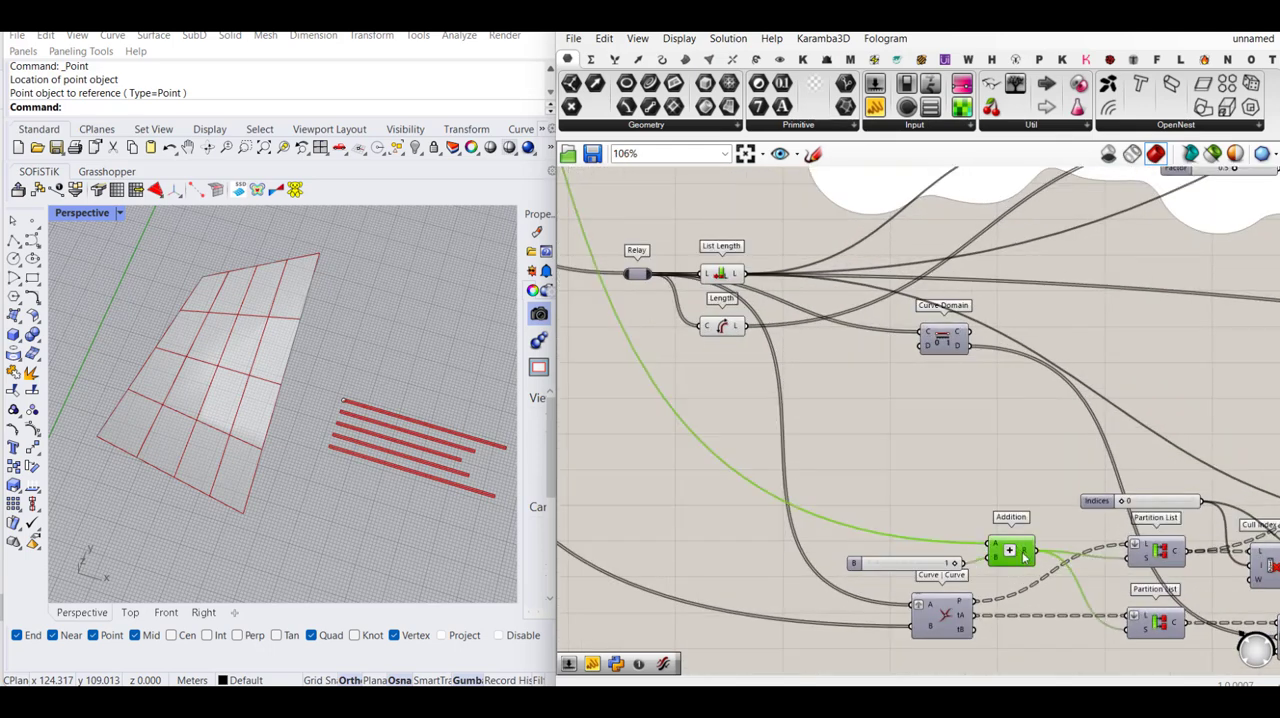
pyautogui.scroll(-5, 1025, 553)
pyautogui.scroll(4, 742, 307)
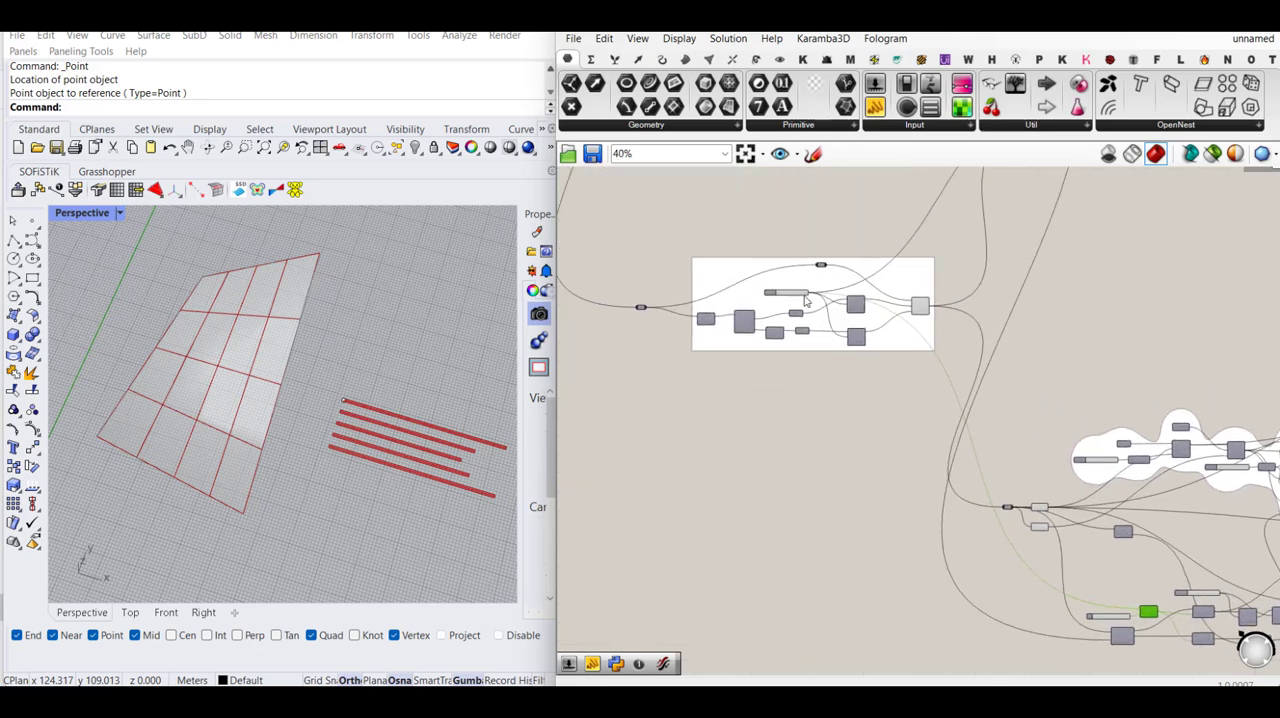
pyautogui.scroll(-3, 1040, 548)
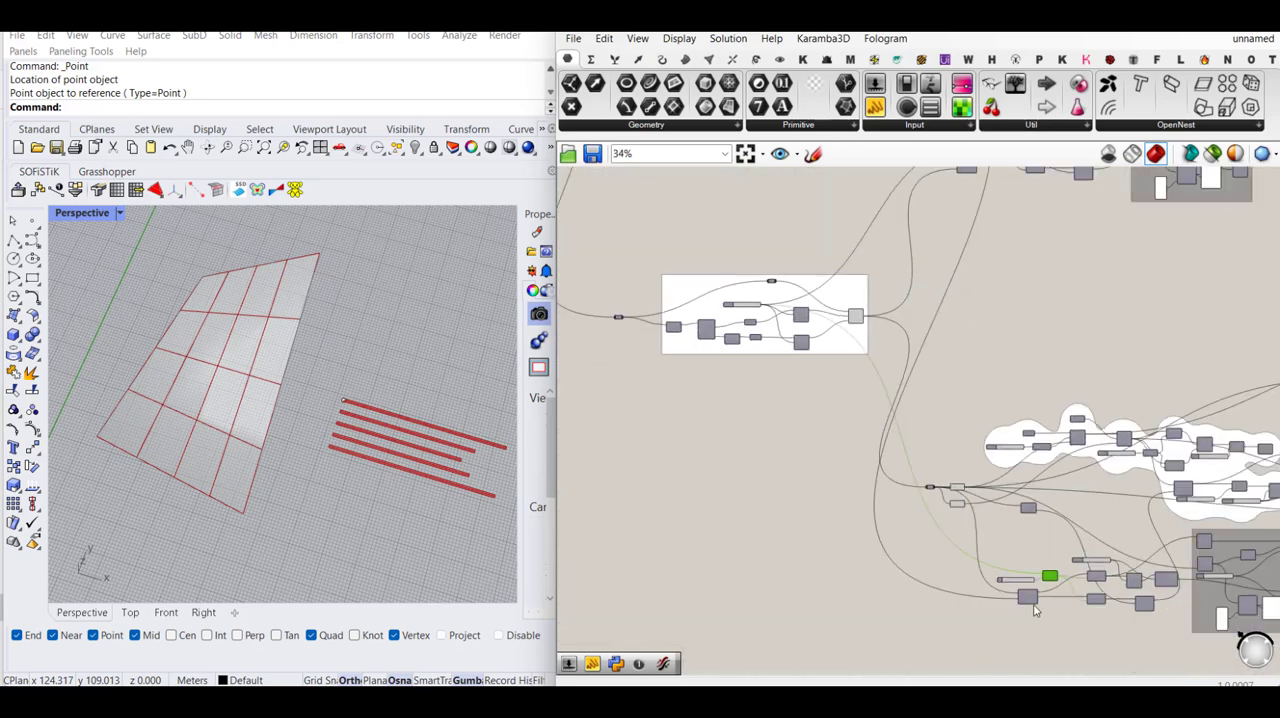
pyautogui.scroll(4, 1043, 550)
pyautogui.scroll(-6, 1043, 550)
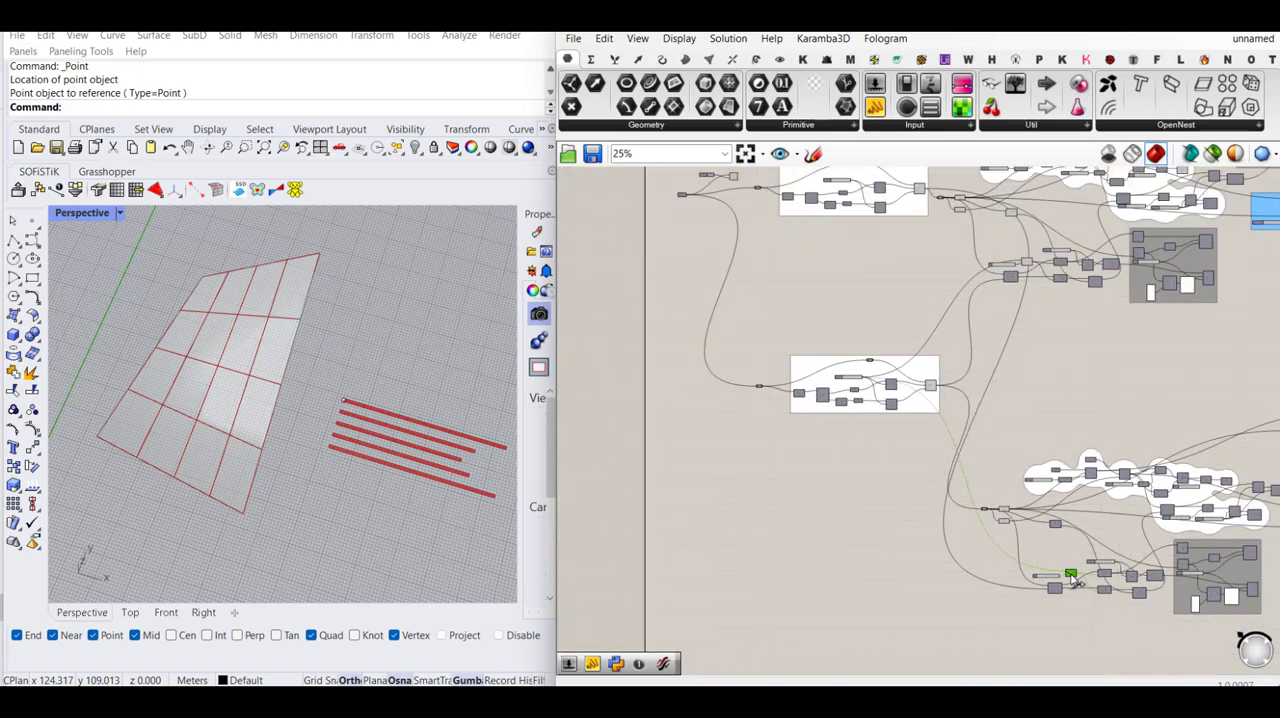
pyautogui.scroll(4, 908, 444)
pyautogui.scroll(3, 906, 444)
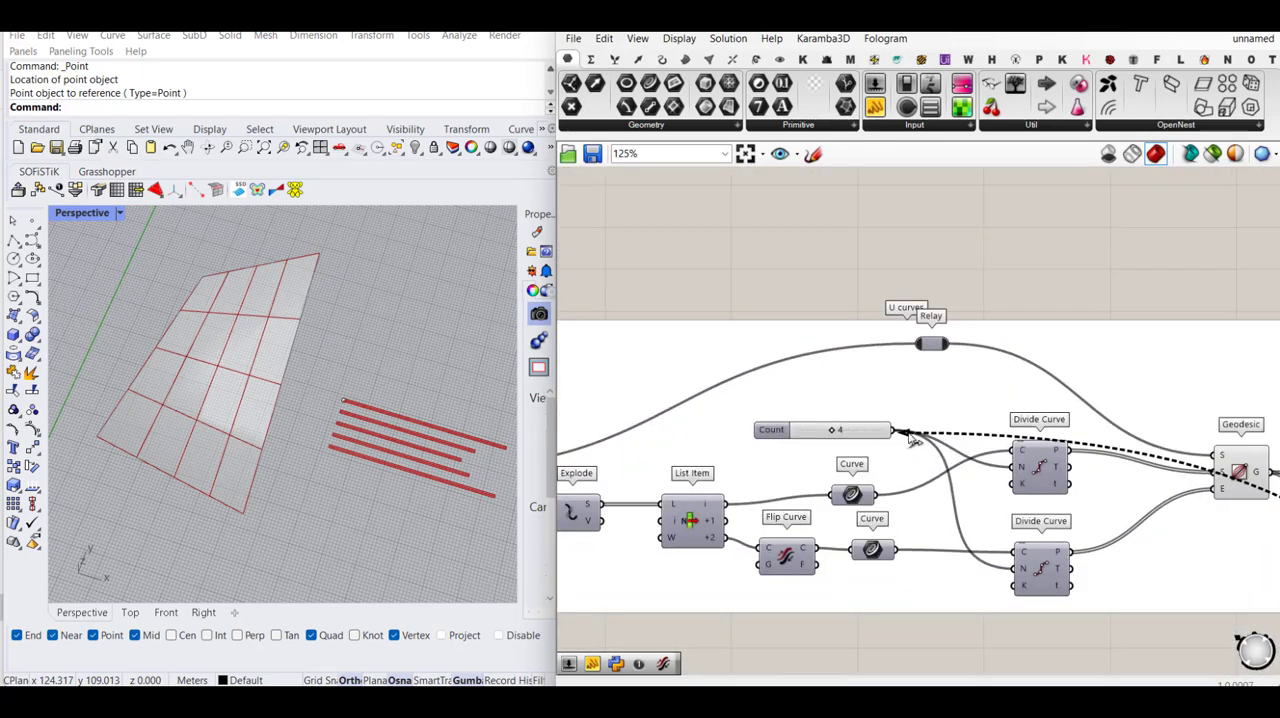
pyautogui.scroll(-1, 800, 376)
pyautogui.scroll(-5, 798, 374)
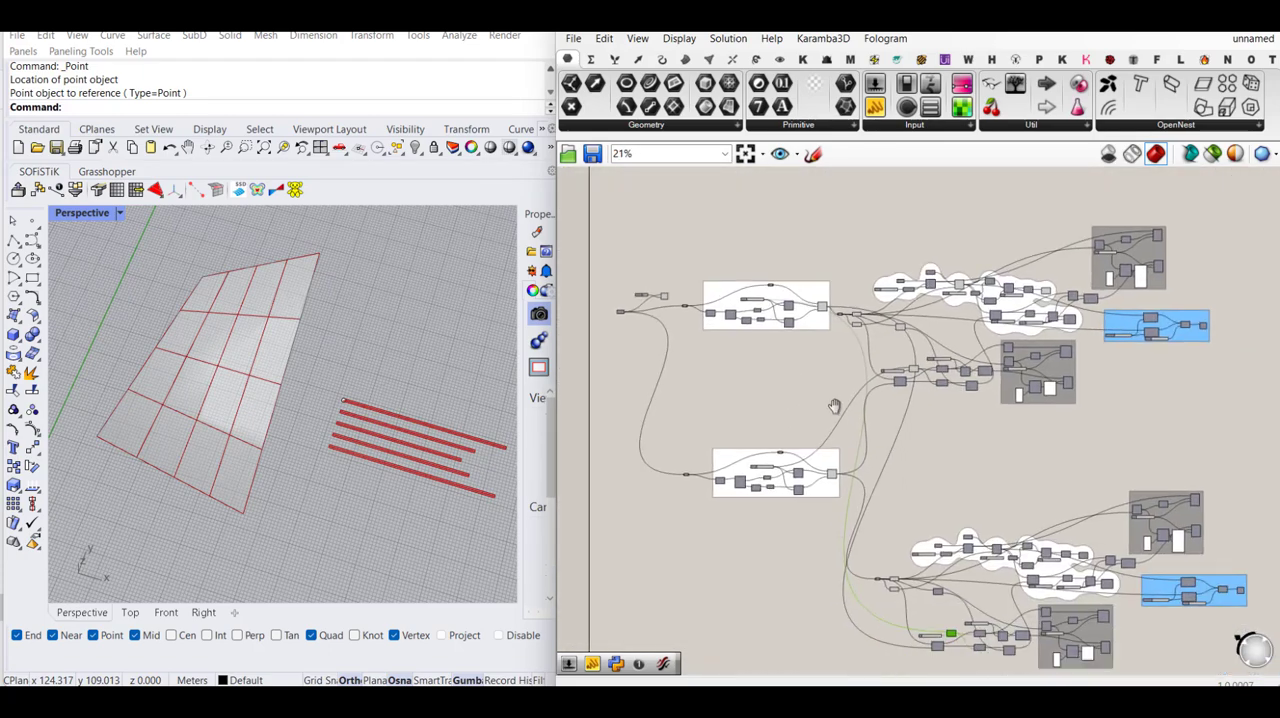
pyautogui.scroll(2, 927, 544)
pyautogui.click(927, 544)
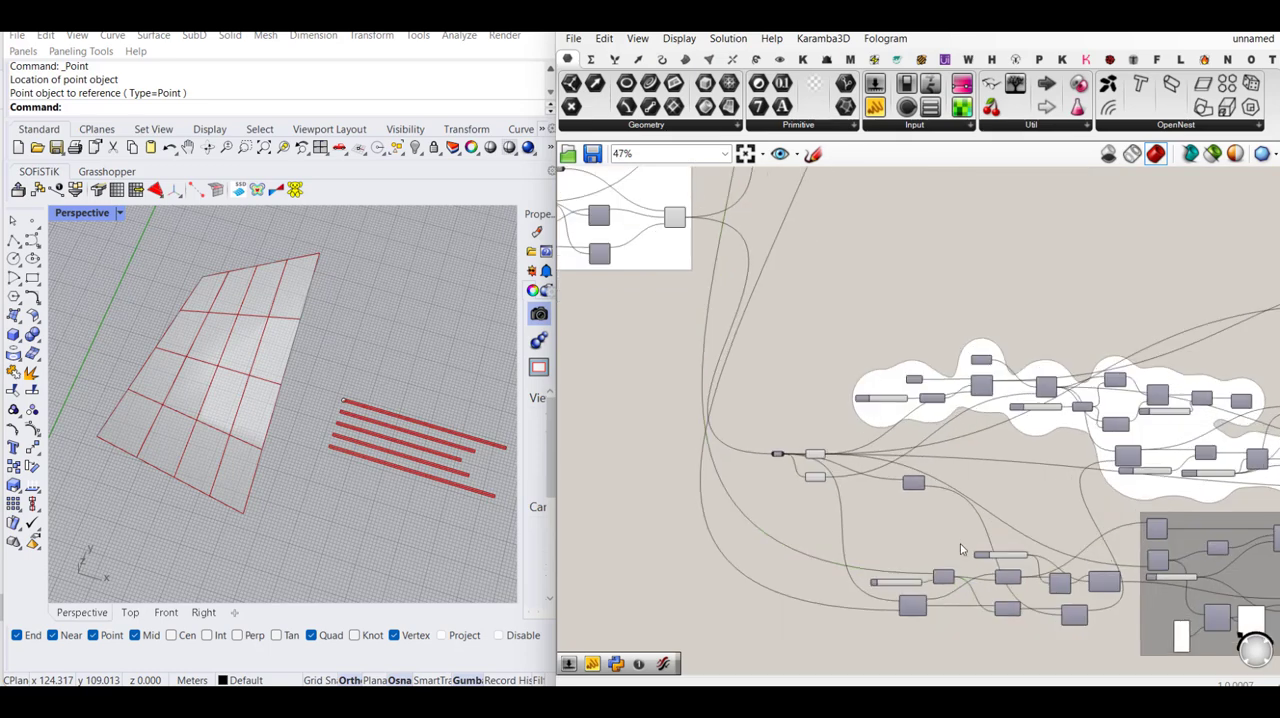
# - Check the branches of the duplicated Partition List's intersection points with a temporary Explode Tree, reduce it to one output, and delete it
pyautogui.scroll(-2, 893, 484)
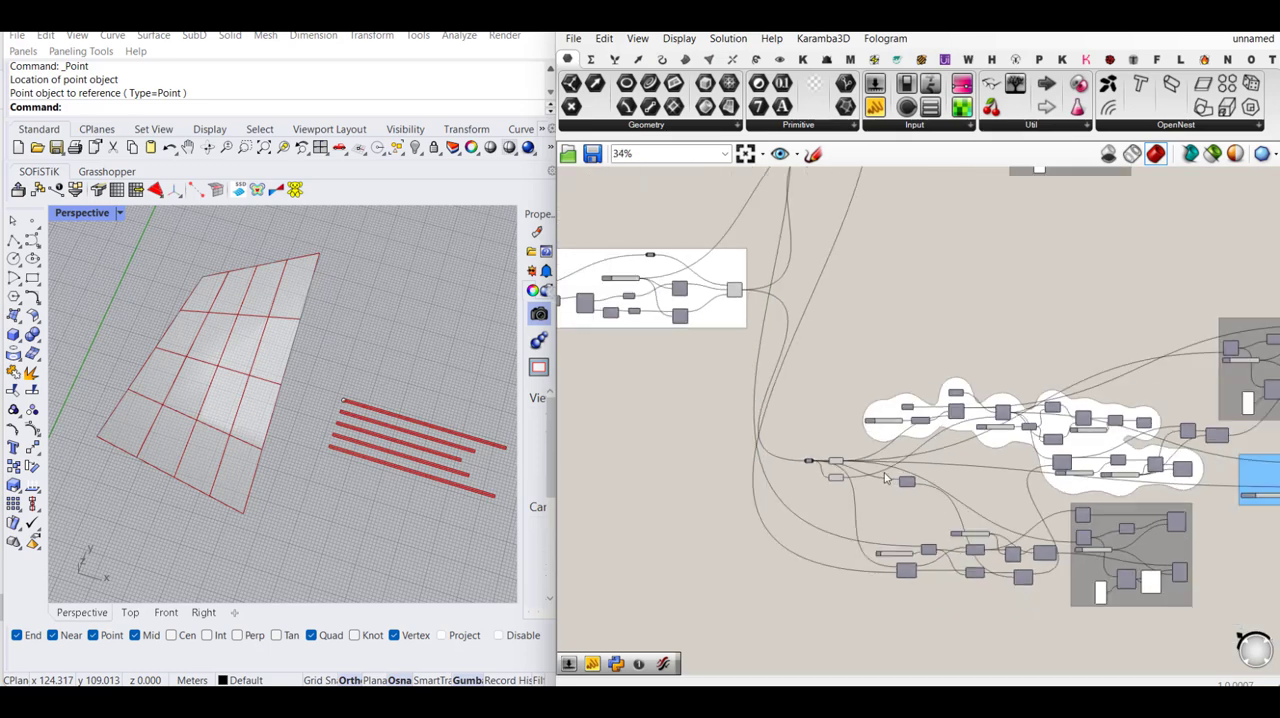
pyautogui.moveTo(885, 482); pyautogui.dragTo(880, 498, button='right')
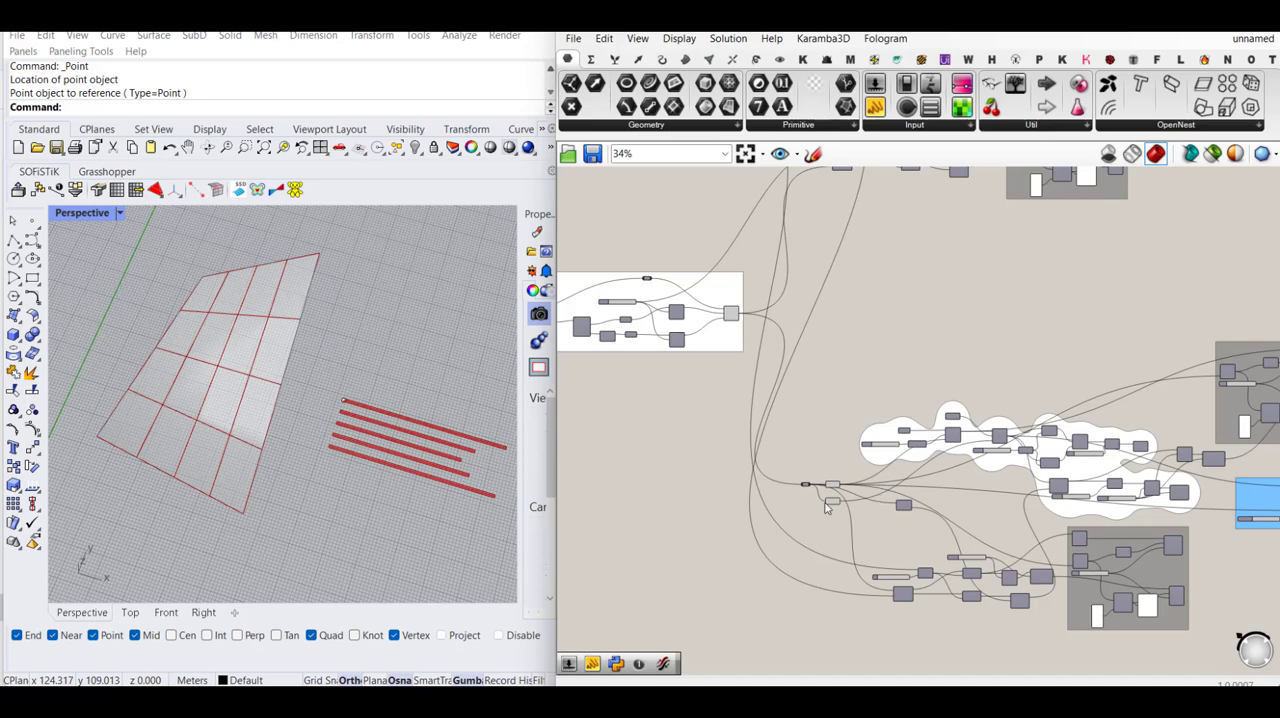
pyautogui.scroll(-1, 826, 508)
pyautogui.scroll(5, 827, 533)
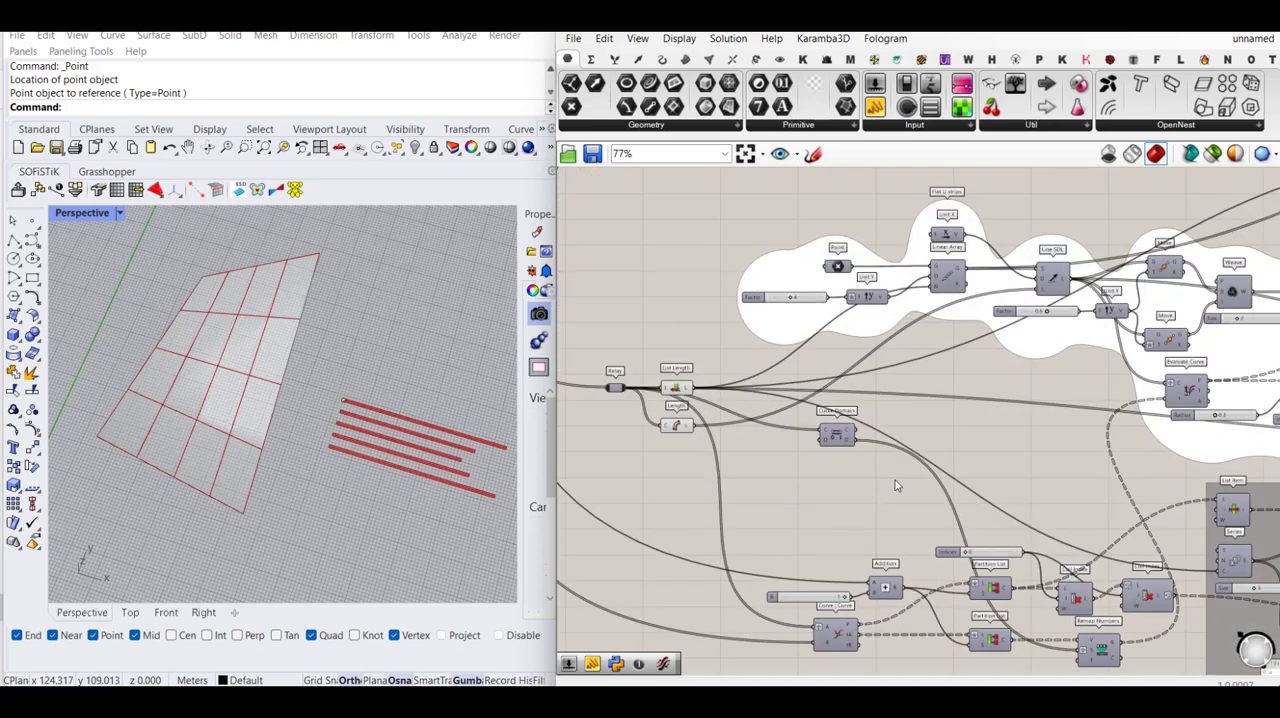
pyautogui.moveTo(896, 486); pyautogui.dragTo(816, 387, button='right')
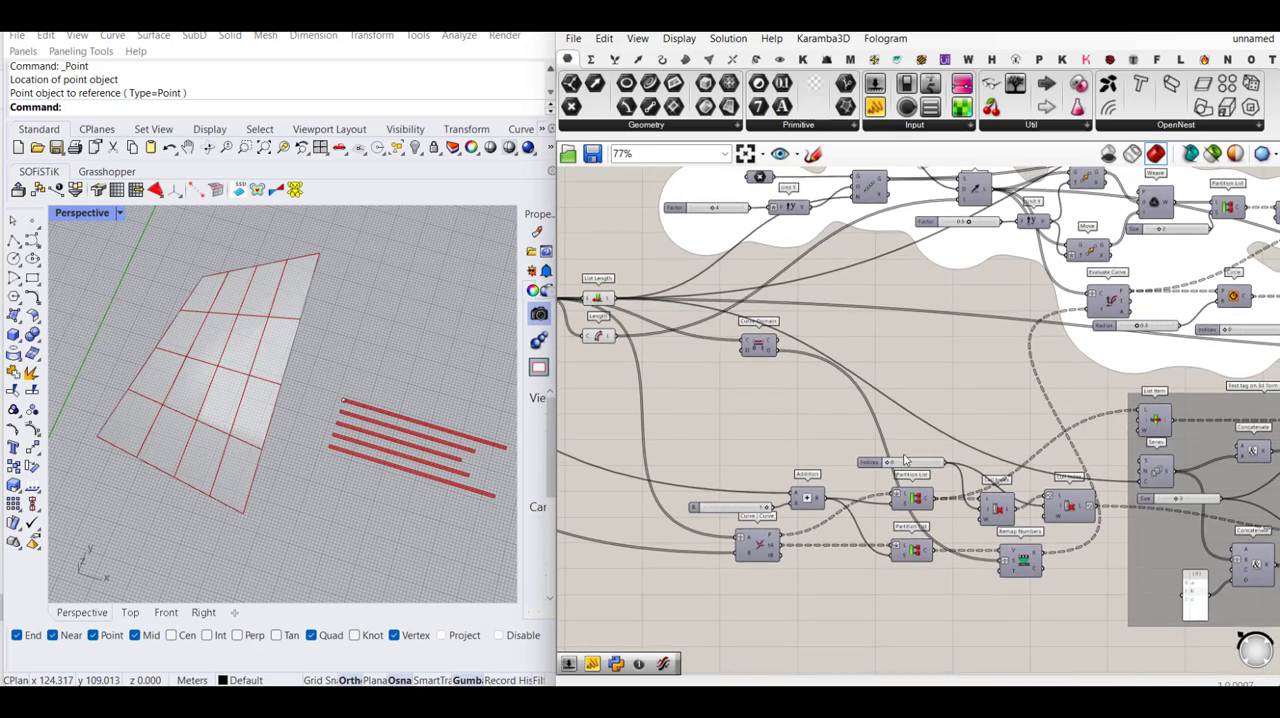
pyautogui.scroll(2, 905, 460)
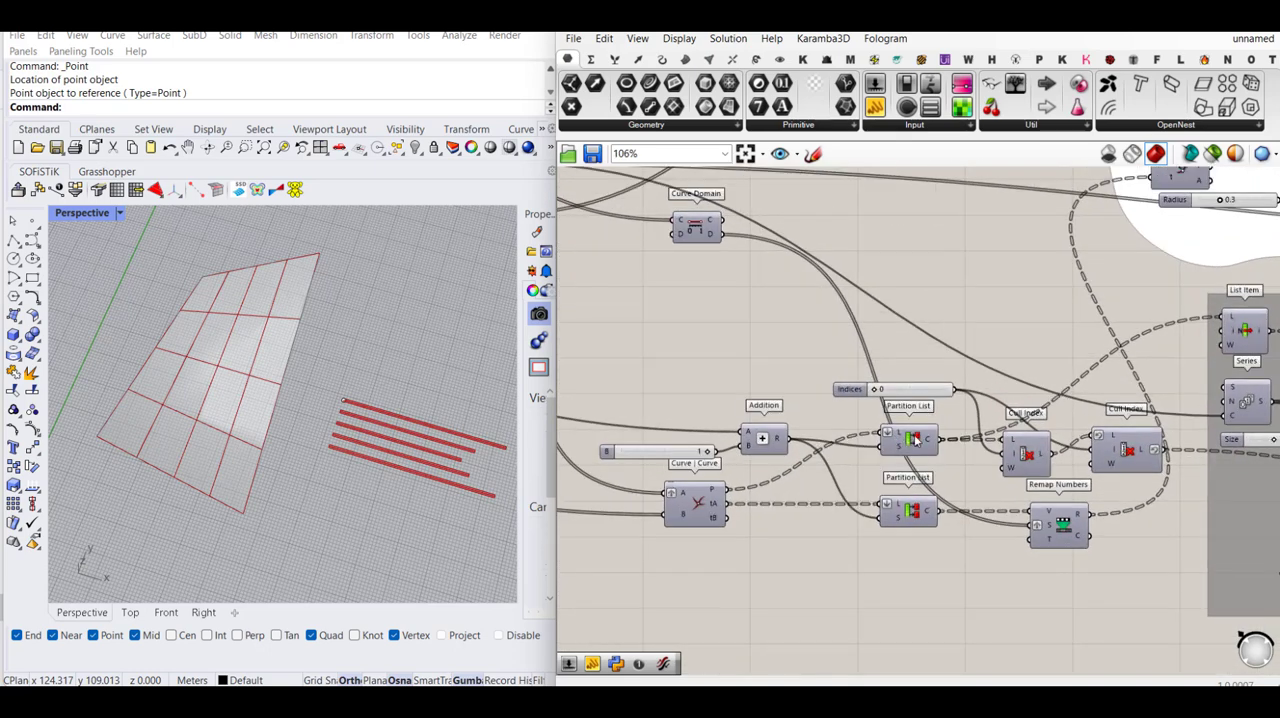
pyautogui.click(916, 440)
pyautogui.doubleClick(993, 333)
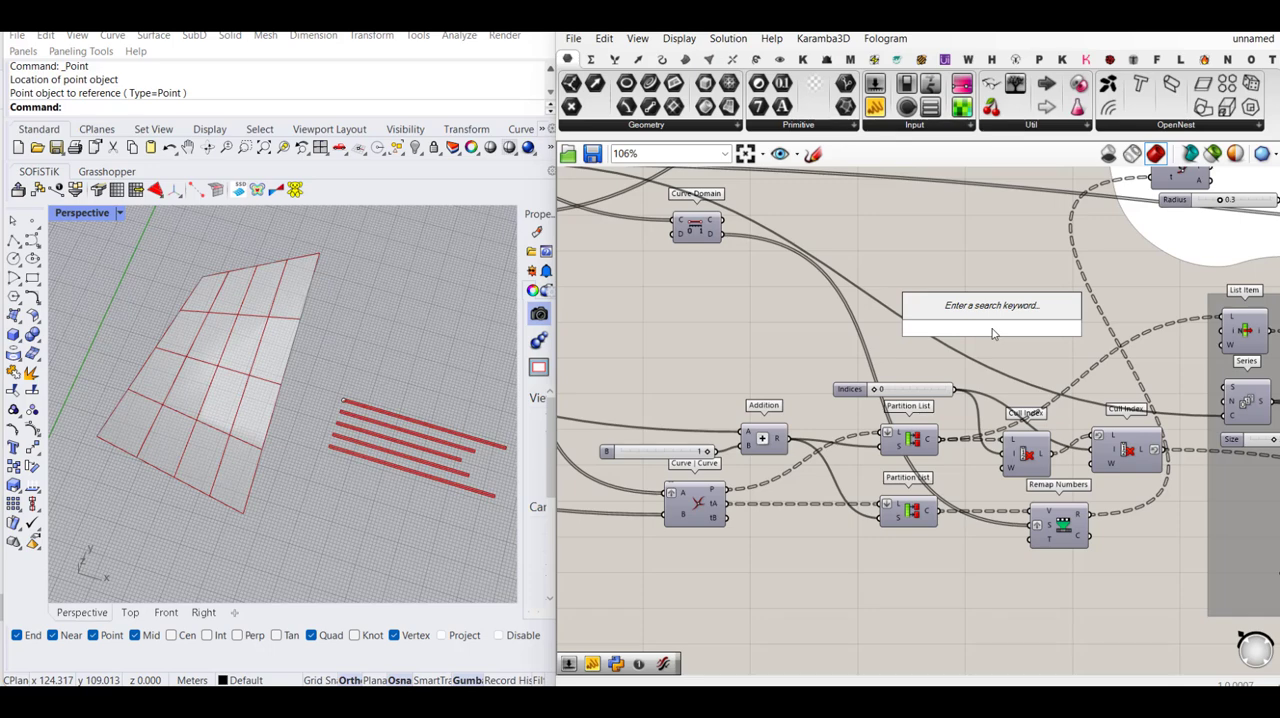
pyautogui.write('explode')
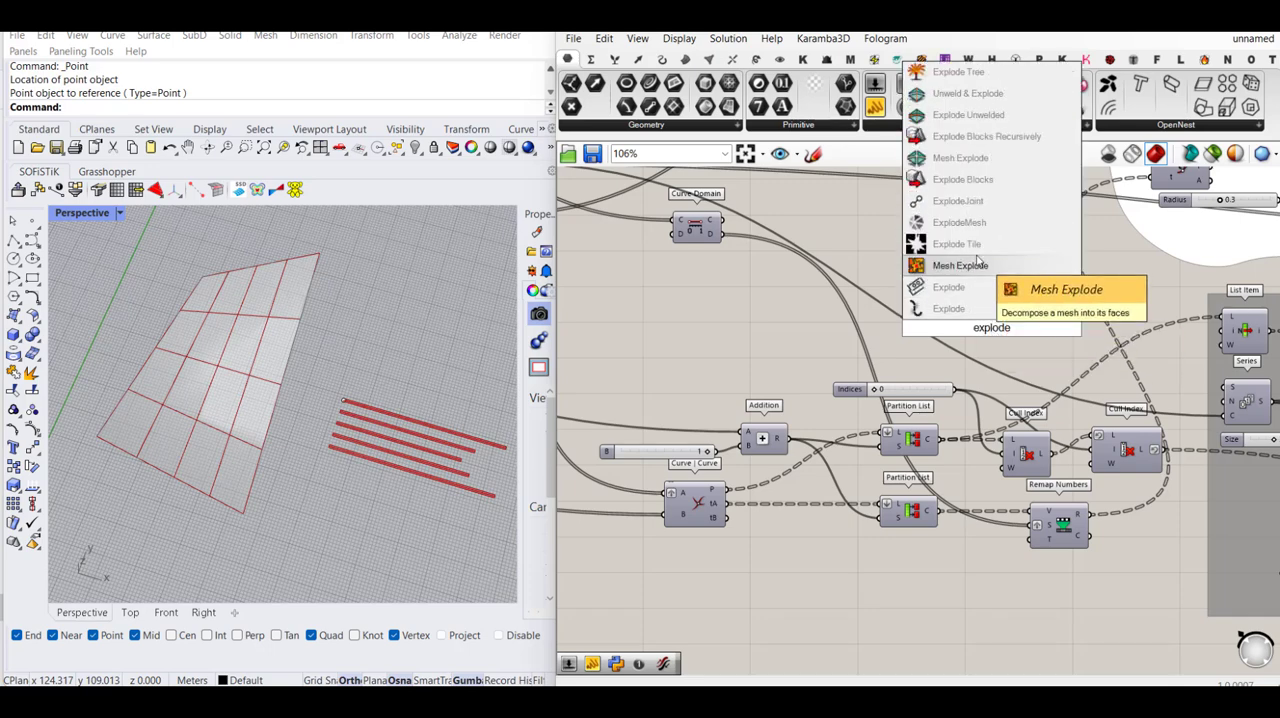
pyautogui.click(965, 74)
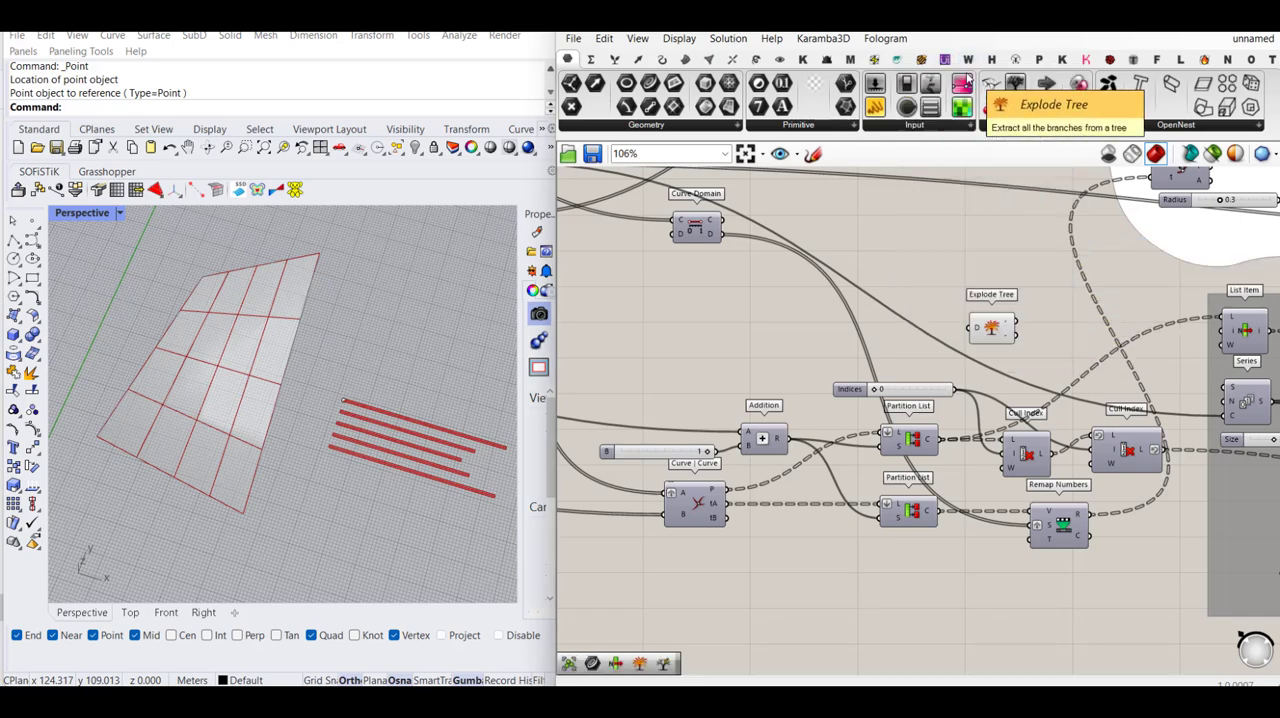
pyautogui.moveTo(972, 328); pyautogui.dragTo(935, 439)
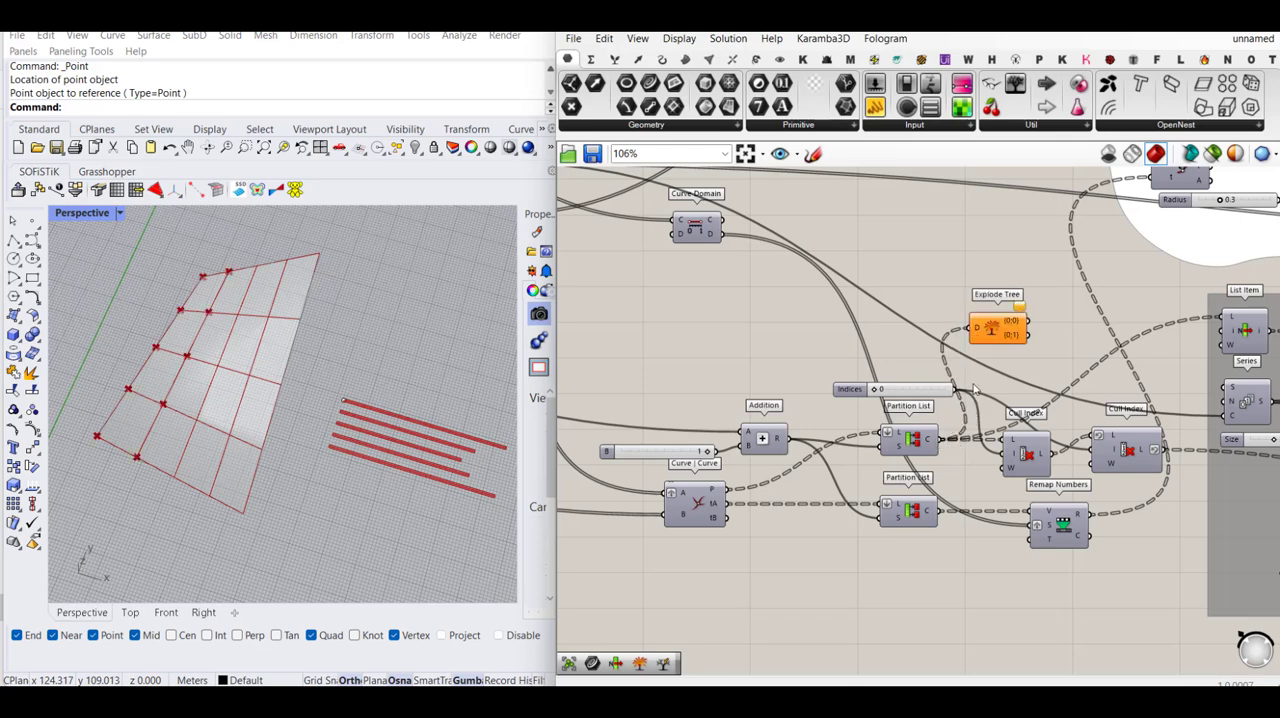
pyautogui.moveTo(1008, 337); pyautogui.dragTo(1031, 337)
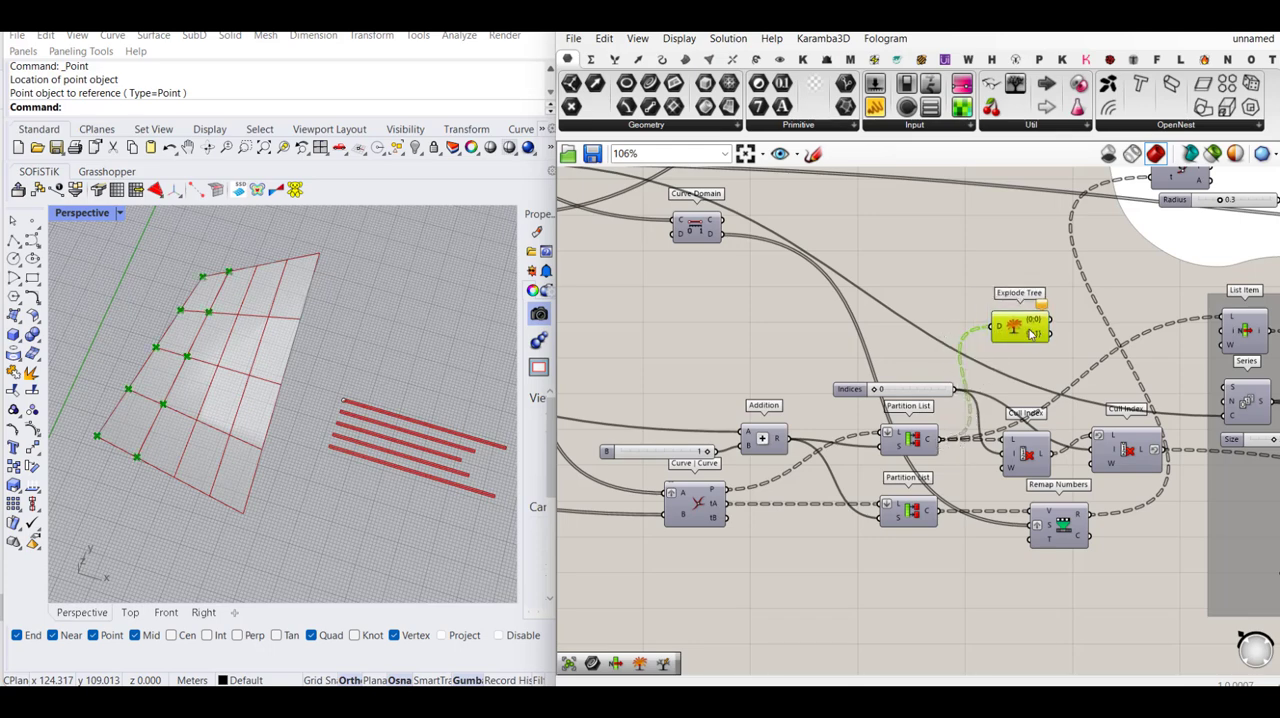
pyautogui.scroll(5, 1058, 325)
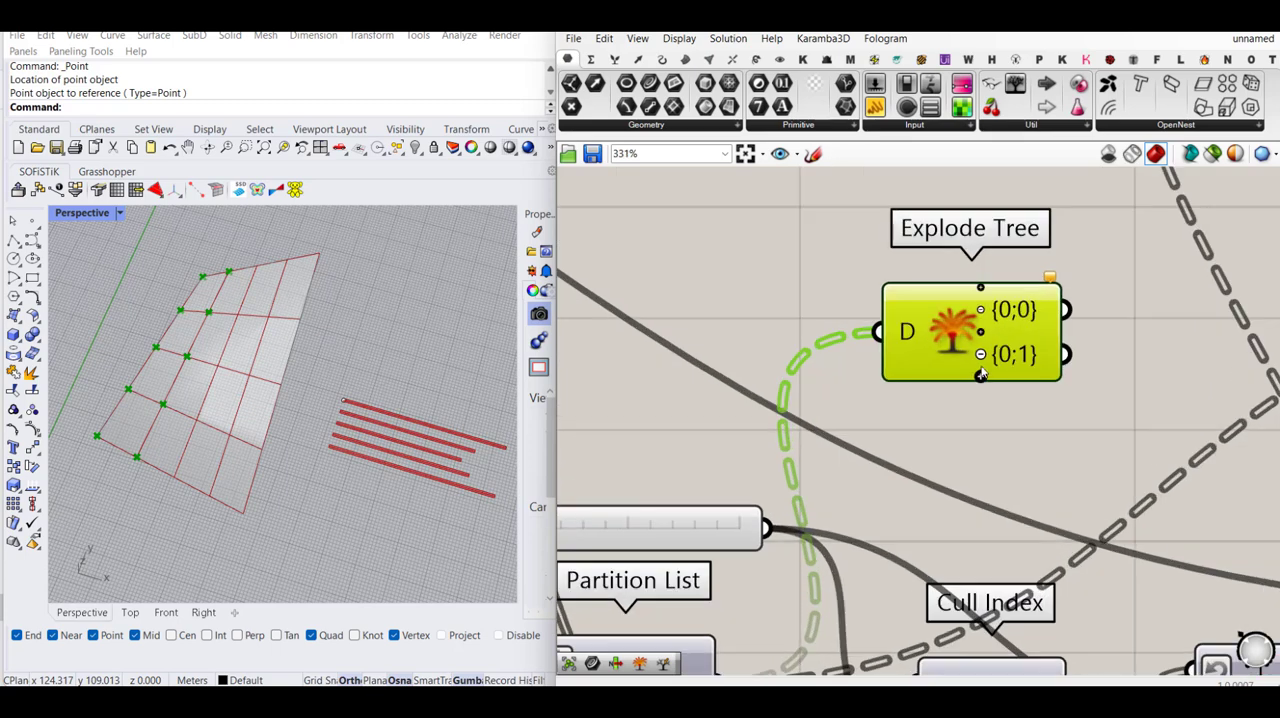
pyautogui.click(984, 360)
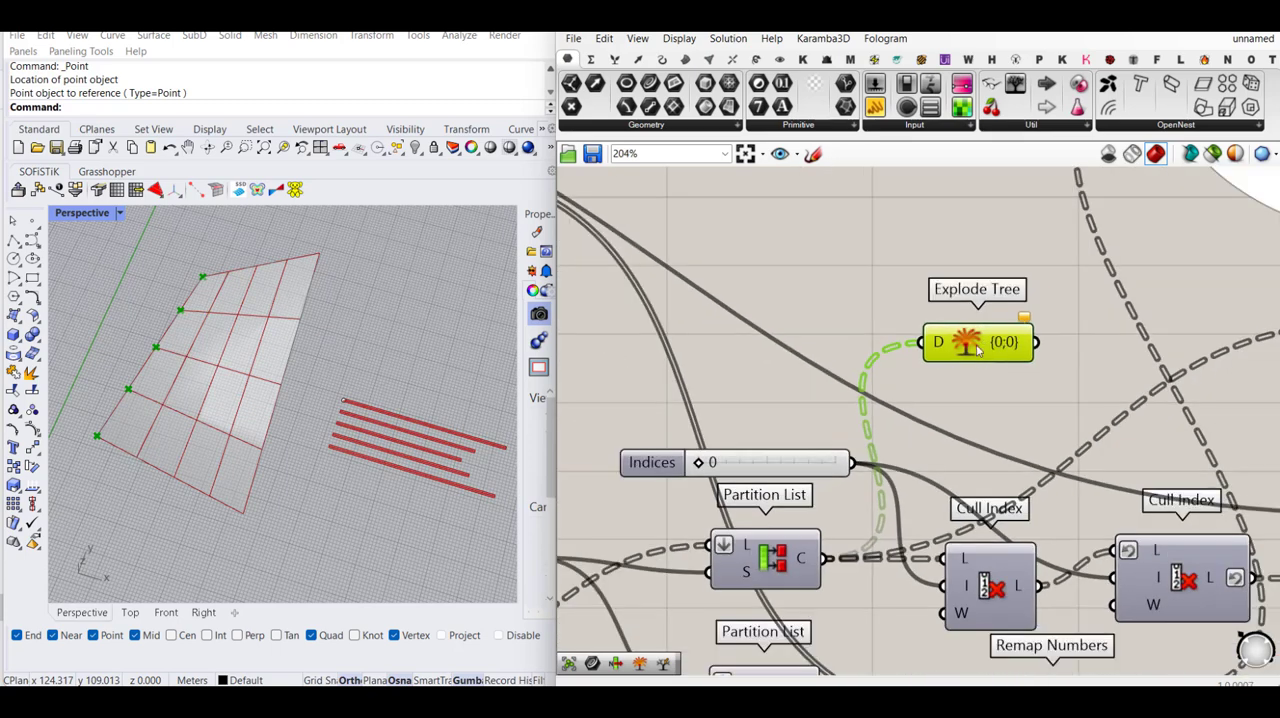
pyautogui.press('Delete')
# - Turn on the preview of the upper Text component in the duplicated text tag group for the 3D form
pyautogui.scroll(-3, 955, 478)
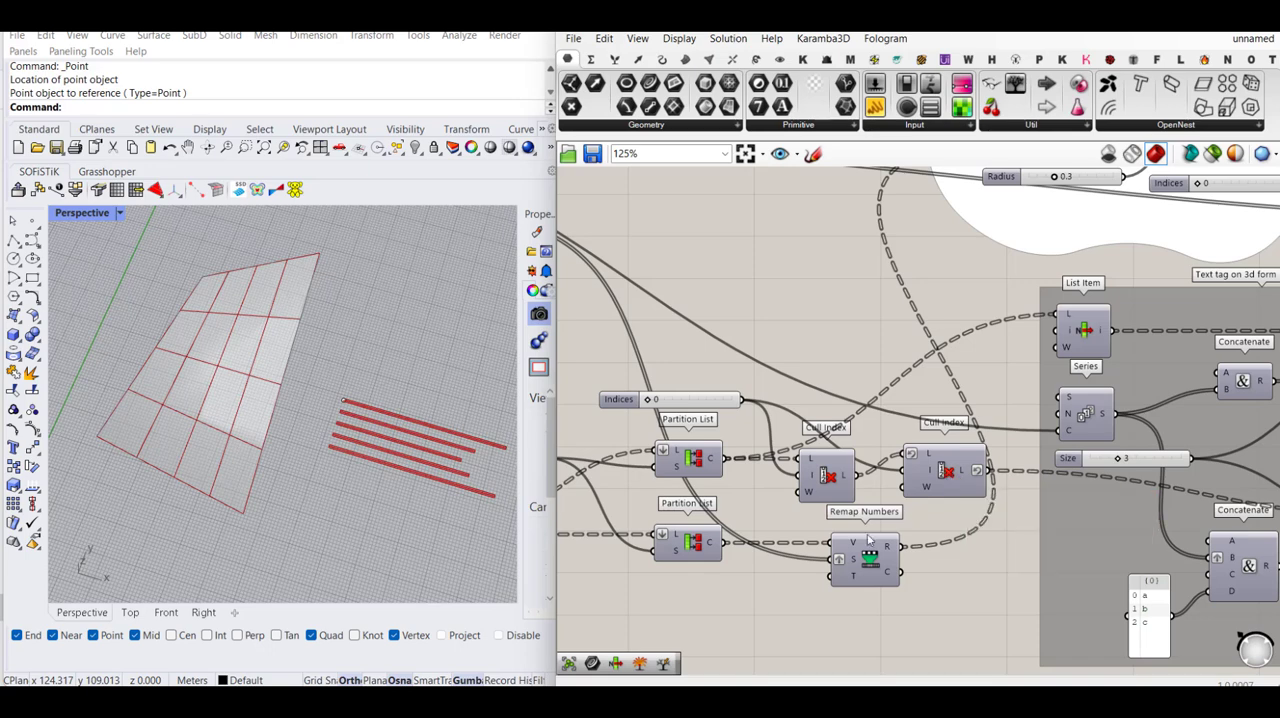
pyautogui.click(970, 472)
pyautogui.scroll(-3, 1000, 450)
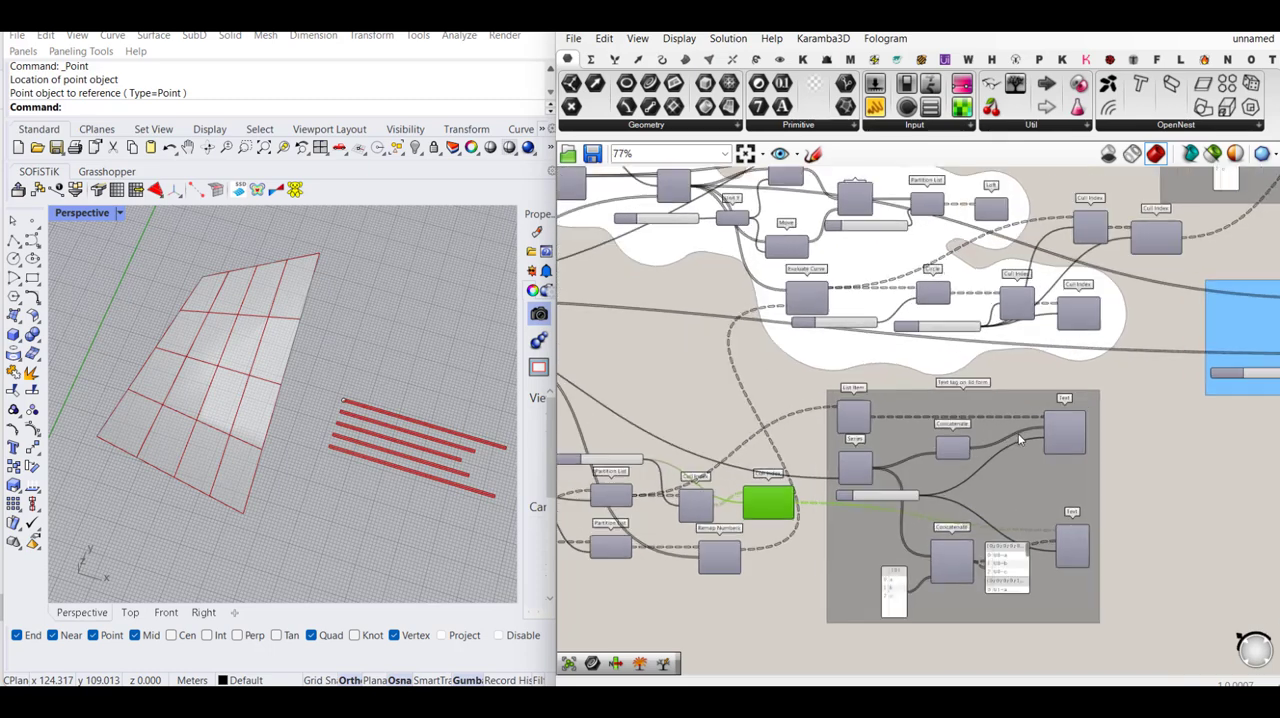
pyautogui.scroll(2, 1020, 440)
pyautogui.click(1080, 430)
pyautogui.middleClick(1080, 430)
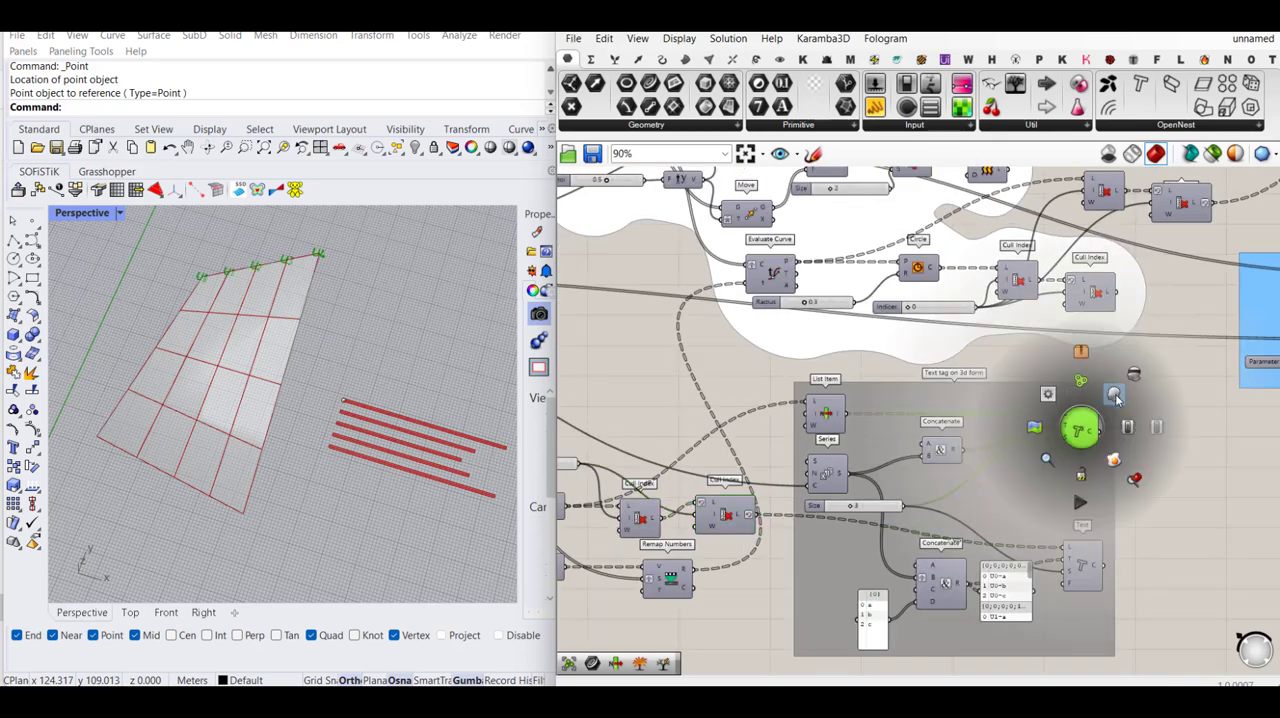
pyautogui.click(1116, 397)
pyautogui.scroll(2, 336, 277)
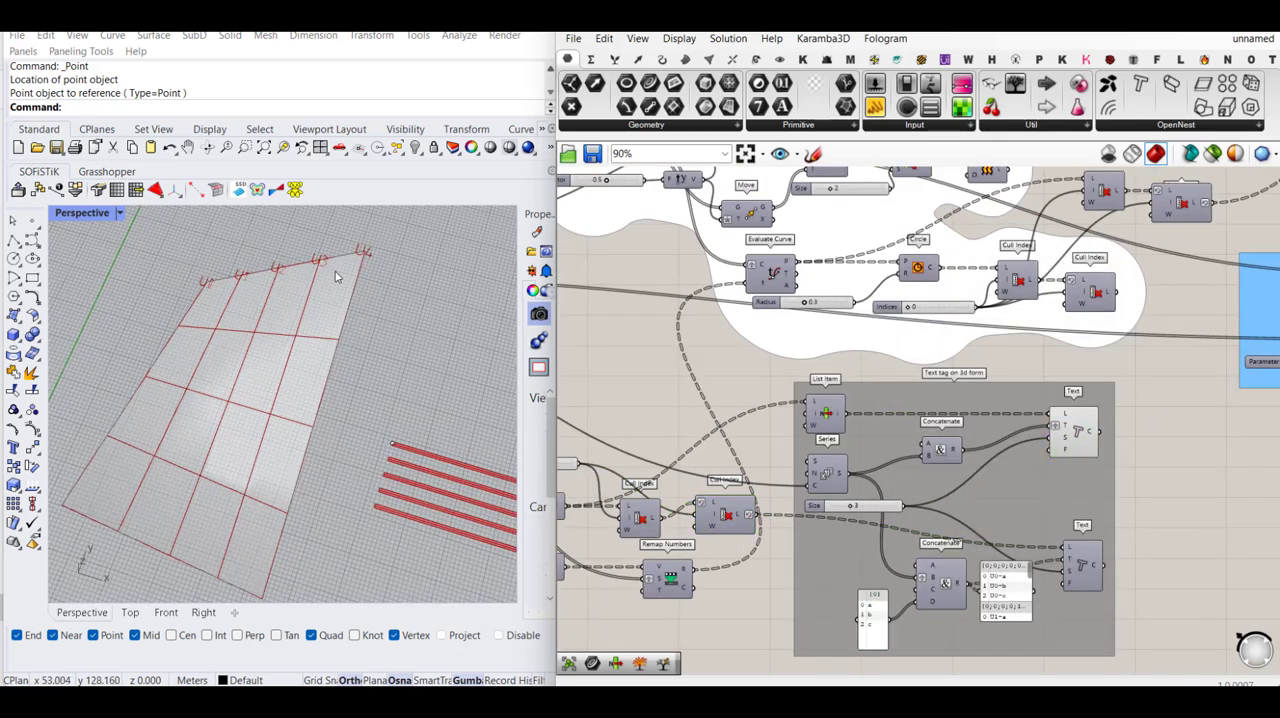
# - Set input A of the upper Concatenate in the duplicated 3D-form text tag group to V
pyautogui.scroll(4, 950, 447)
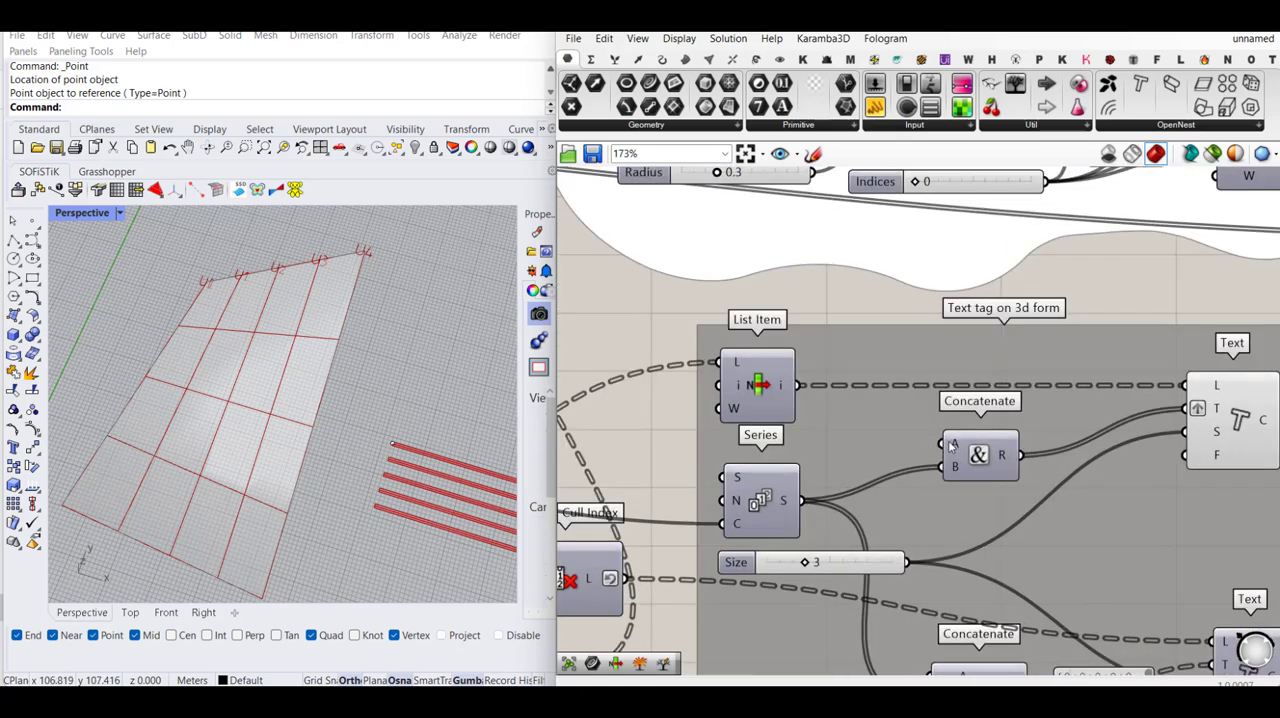
pyautogui.rightClick(950, 447)
pyautogui.moveTo(990, 565)
pyautogui.write('U')
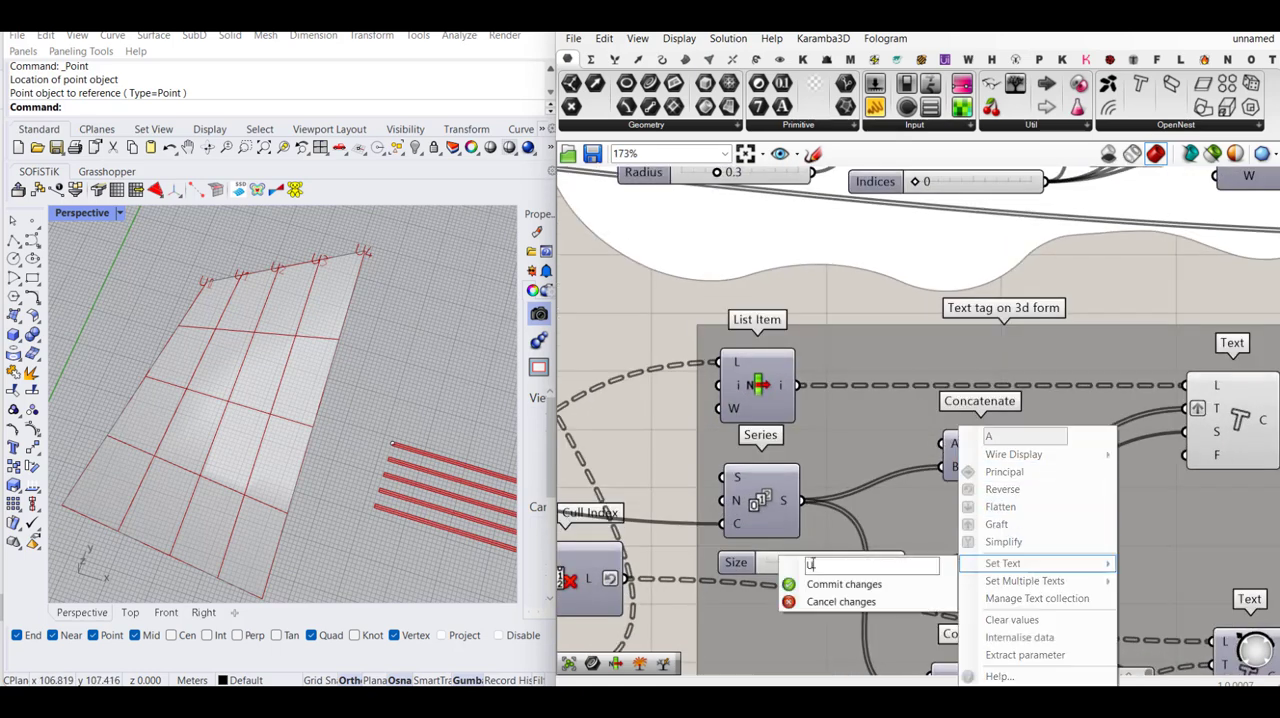
pyautogui.click(822, 589)
pyautogui.scroll(-4, 895, 440)
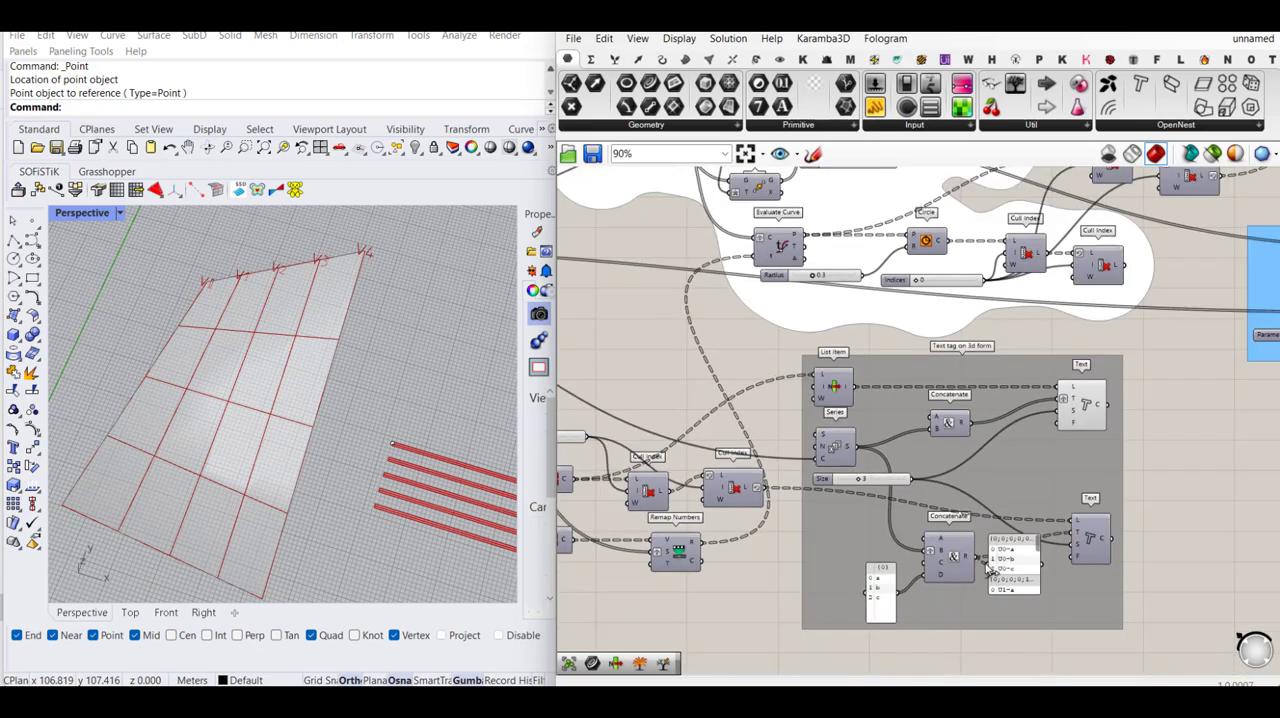
# - Replace the text in input A of the lower Concatenate in the duplicated text tag group with V
pyautogui.scroll(4, 972, 568)
pyautogui.scroll(1, 886, 505)
pyautogui.rightClick(897, 513)
pyautogui.moveTo(1010, 570)
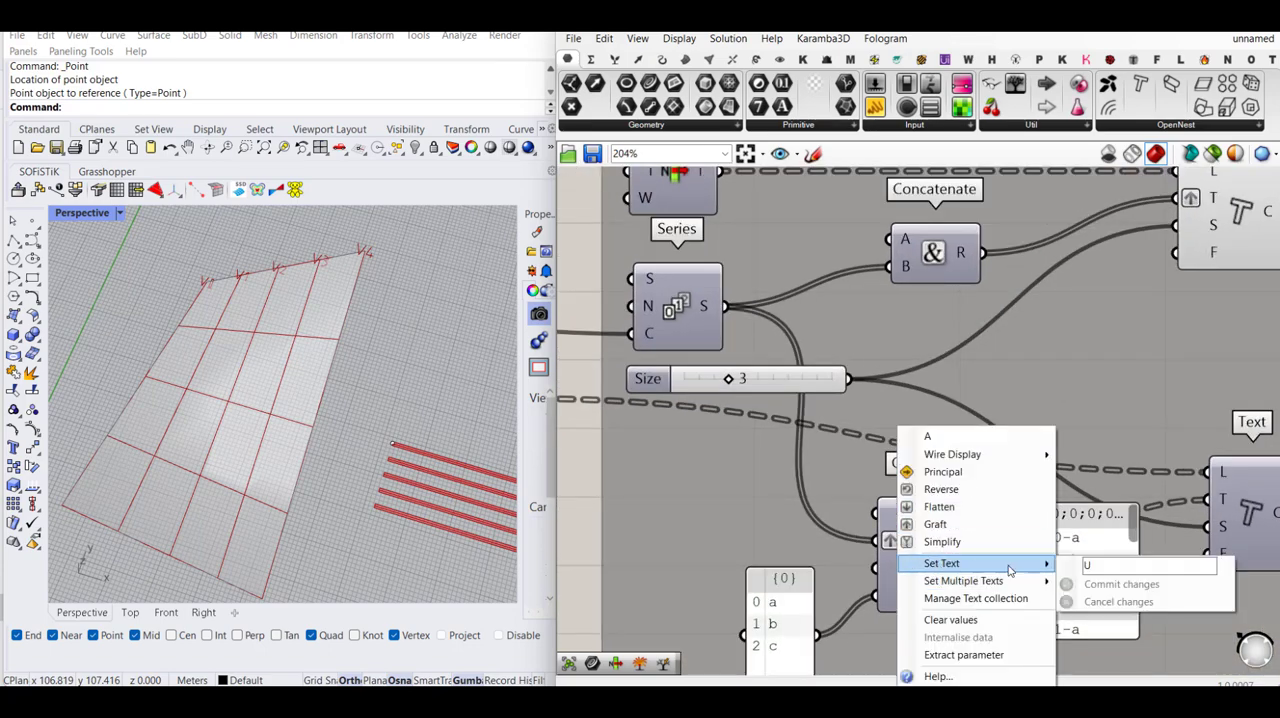
pyautogui.moveTo(1109, 562); pyautogui.dragTo(1066, 572)
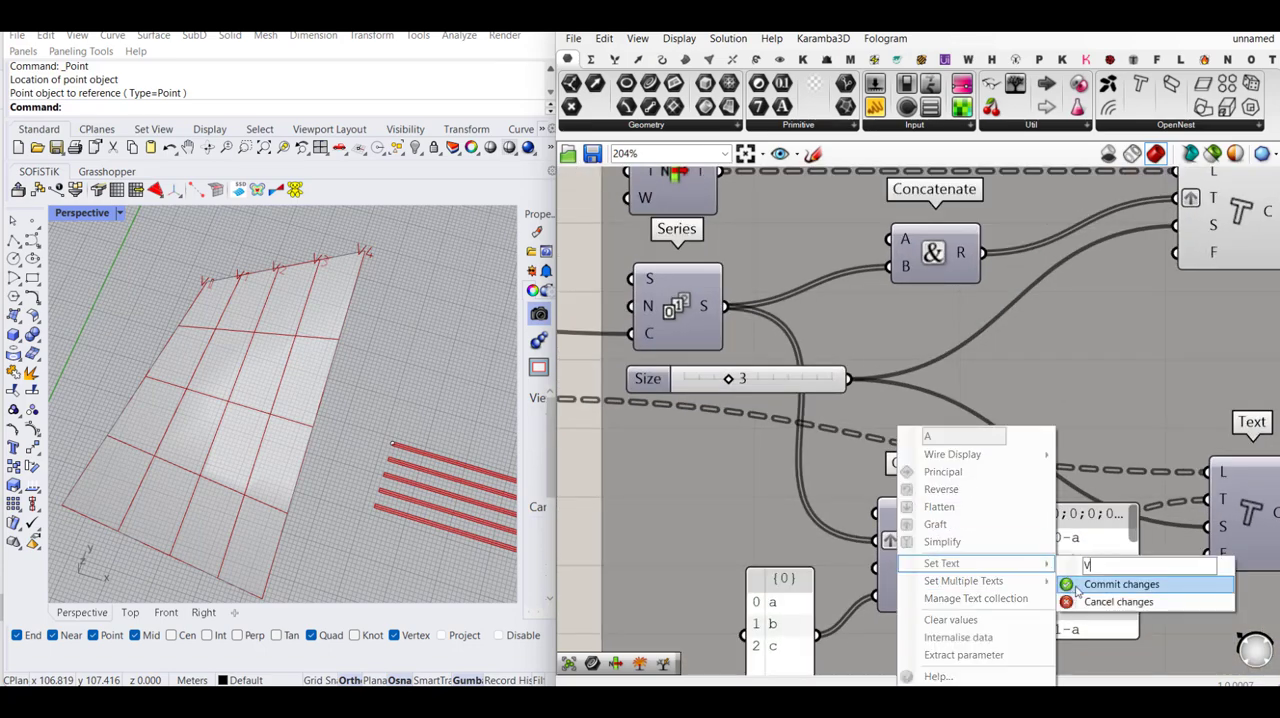
pyautogui.click(1066, 587)
pyautogui.scroll(-3, 769, 460)
# - Turn on the preview of the lower Text component in the duplicated text tag group
pyautogui.click(1026, 488)
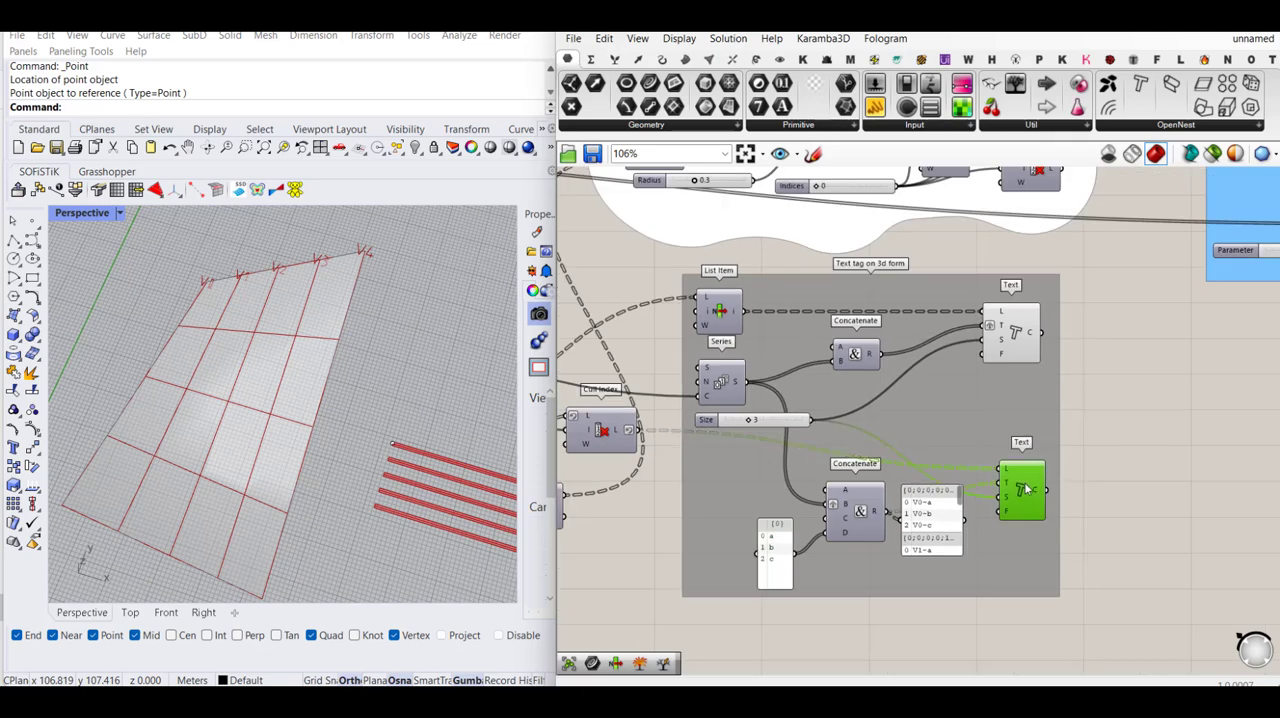
pyautogui.middleClick(1026, 484)
pyautogui.click(1058, 450)
pyautogui.click(1080, 440)
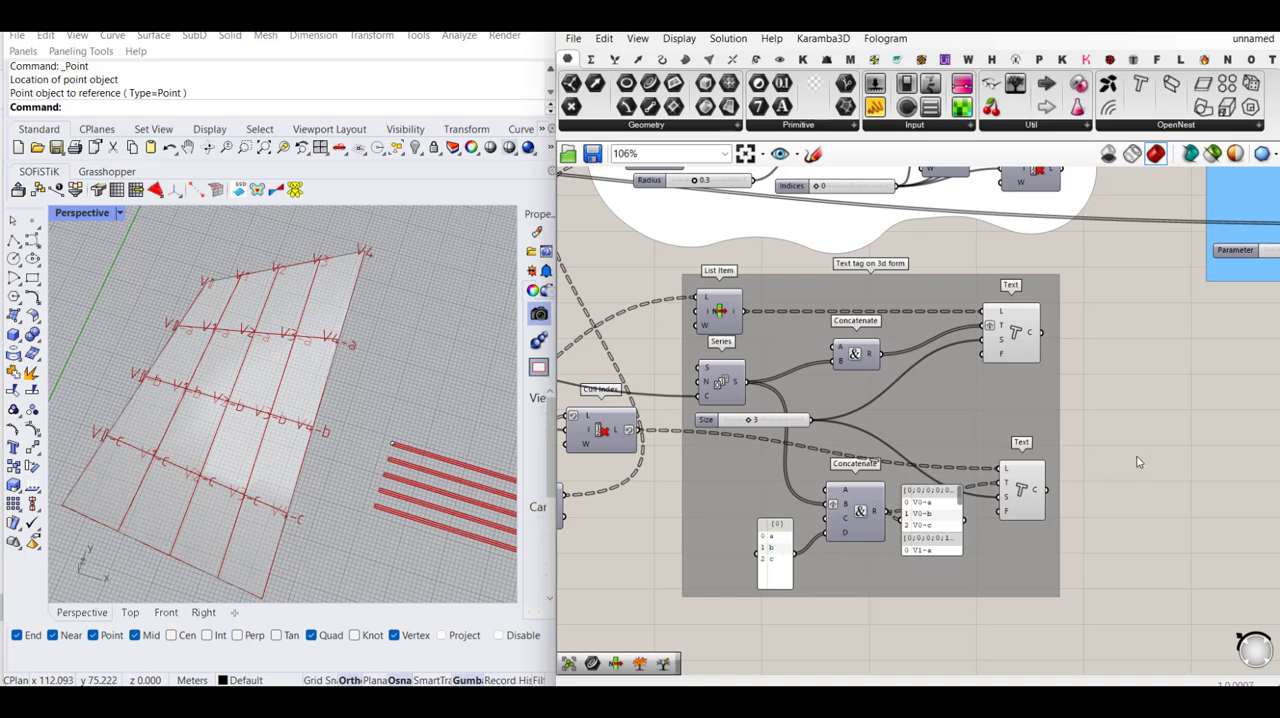
# - Preview the division points of both Divide Curve components feeding the first geodesic group's Geodesic to inspect the start and end points
pyautogui.scroll(-3, 1212, 443)
pyautogui.moveTo(1150, 412); pyautogui.dragTo(1214, 446, button='right')
pyautogui.moveTo(881, 397); pyautogui.dragTo(1073, 446, button='right')
pyautogui.moveTo(685, 358); pyautogui.dragTo(954, 423, button='right')
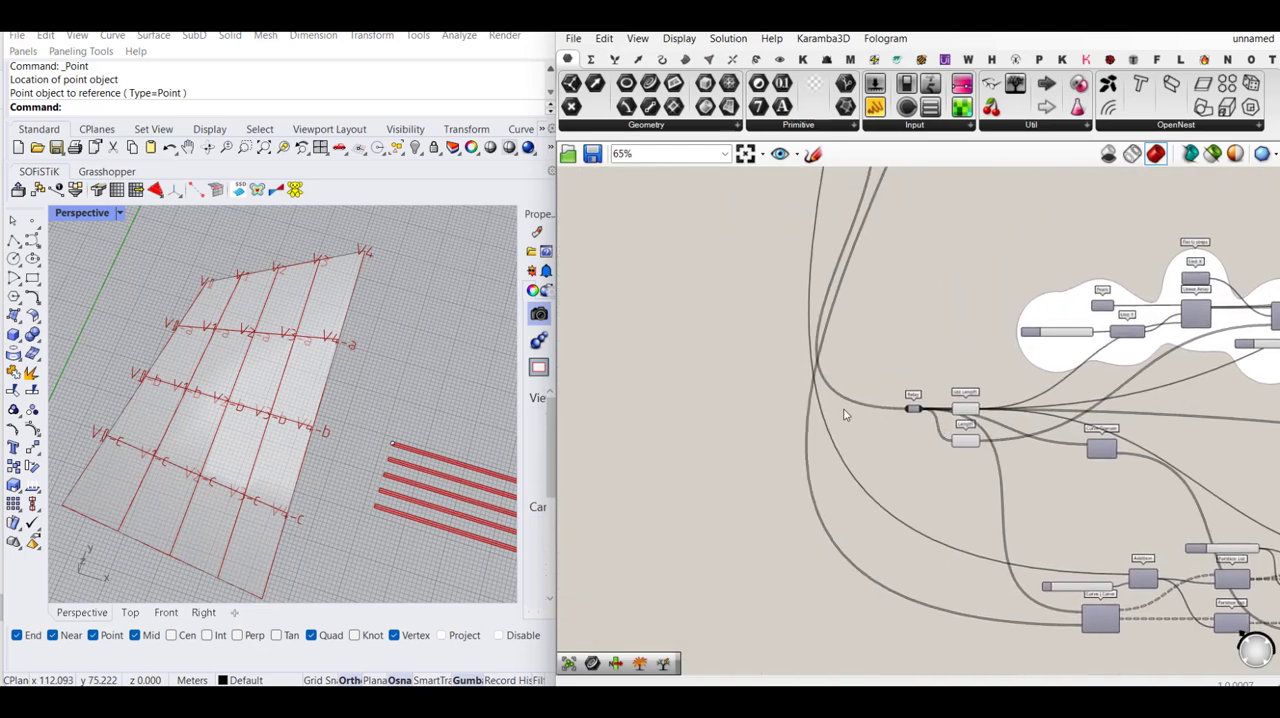
pyautogui.moveTo(740, 380); pyautogui.dragTo(871, 466, button='right')
pyautogui.scroll(5, 749, 391)
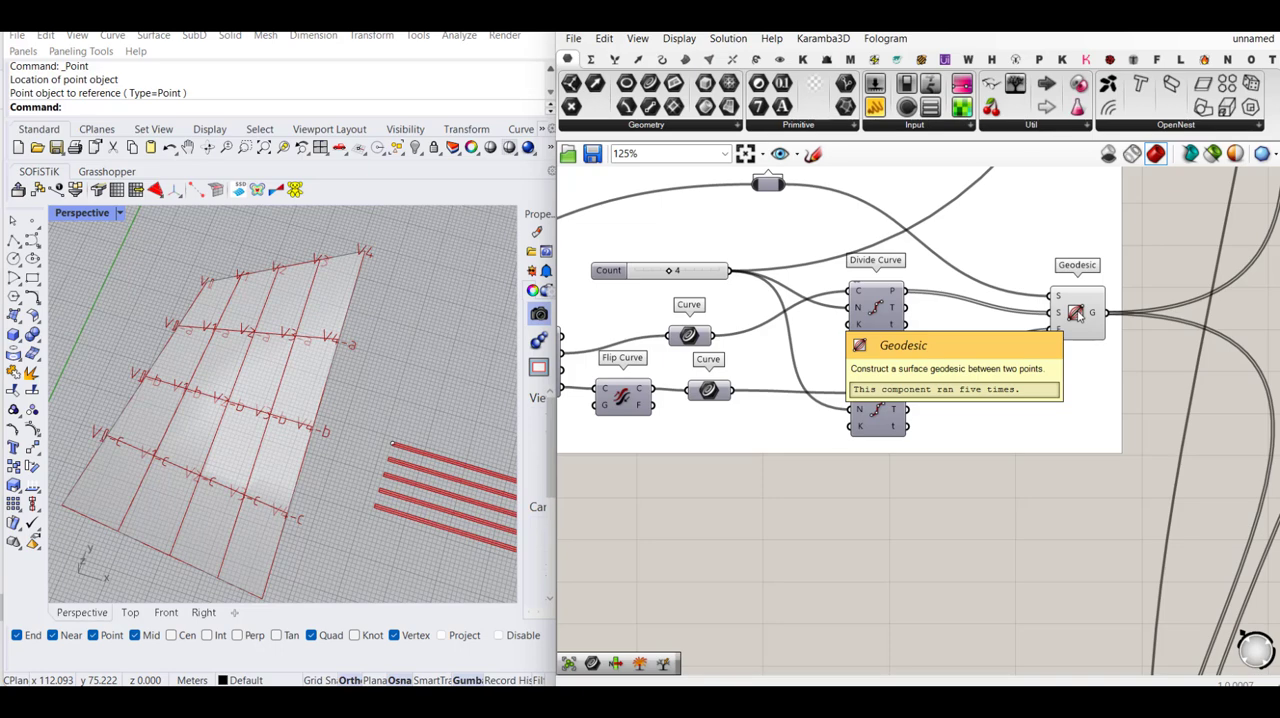
pyautogui.click(1057, 316)
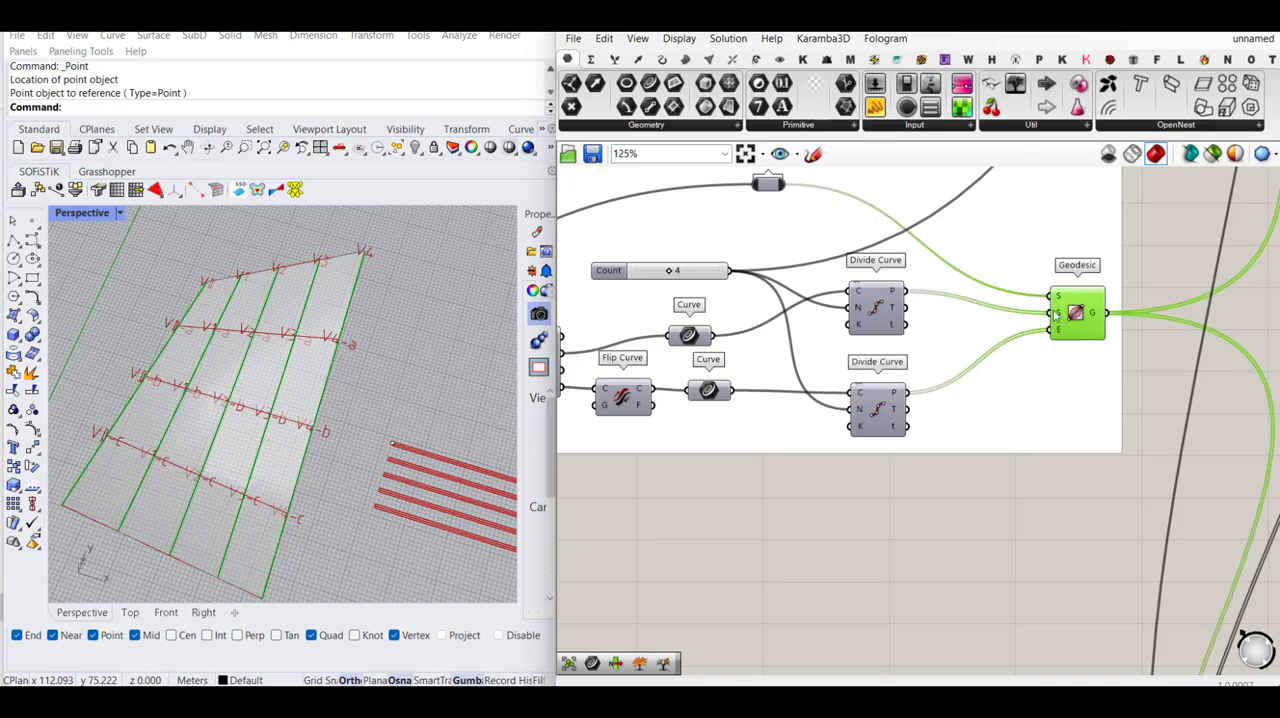
pyautogui.click(875, 308)
pyautogui.middleClick(886, 278)
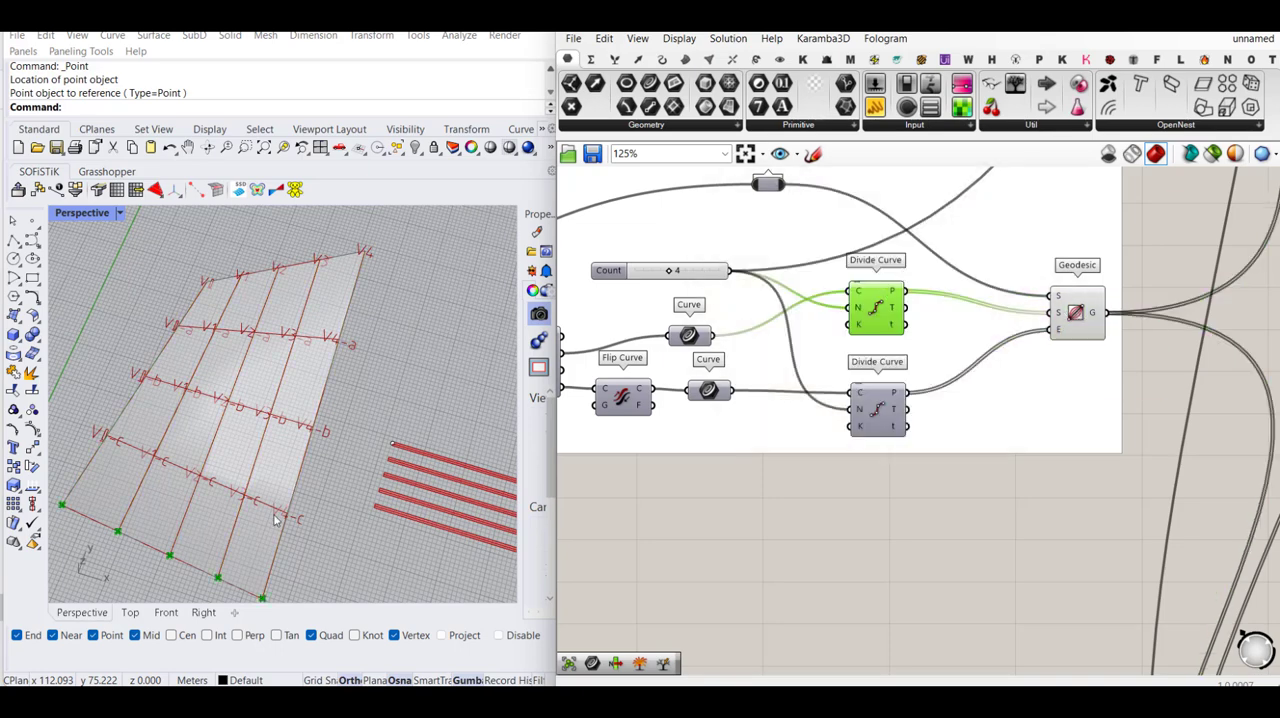
pyautogui.click(880, 410)
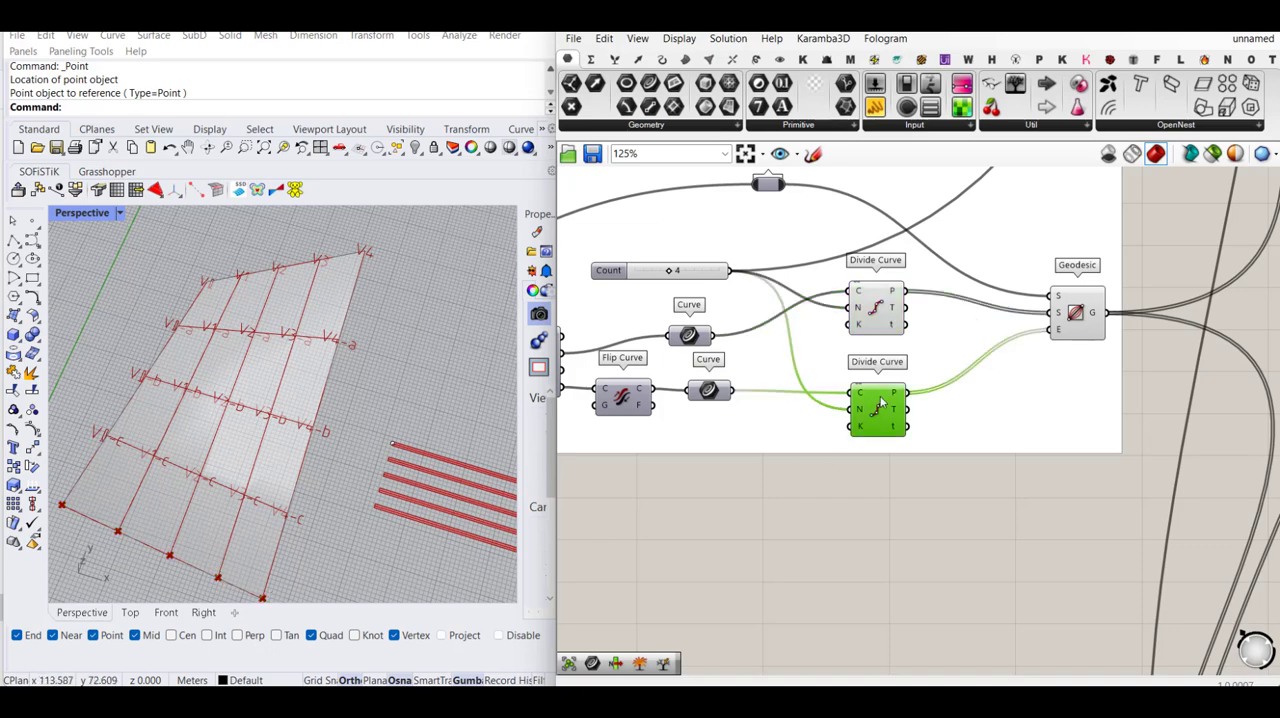
pyautogui.middleClick(879, 400)
pyautogui.click(913, 364)
pyautogui.click(926, 465)
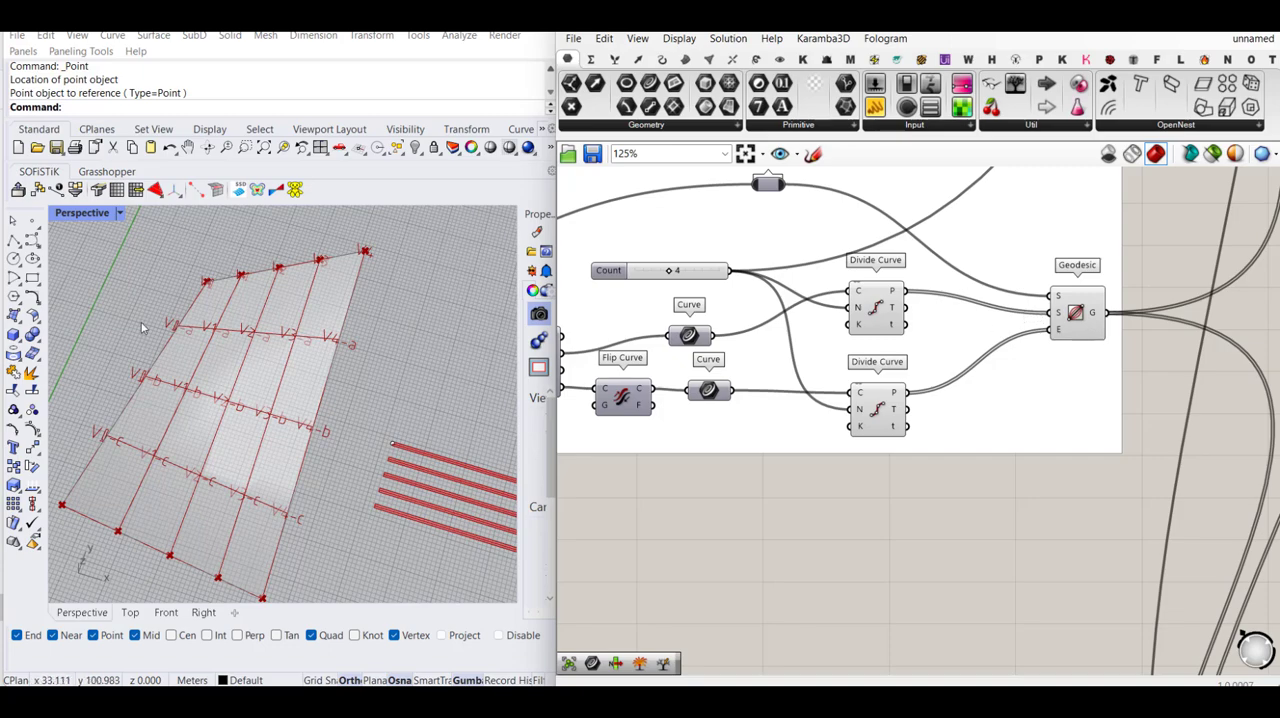
# - Swap the Geodesic inputs: feed End from the upper Divide Curve's points and Start from the lower Divide Curve's points
pyautogui.scroll(-5, 199, 335)
pyautogui.scroll(3, 210, 300)
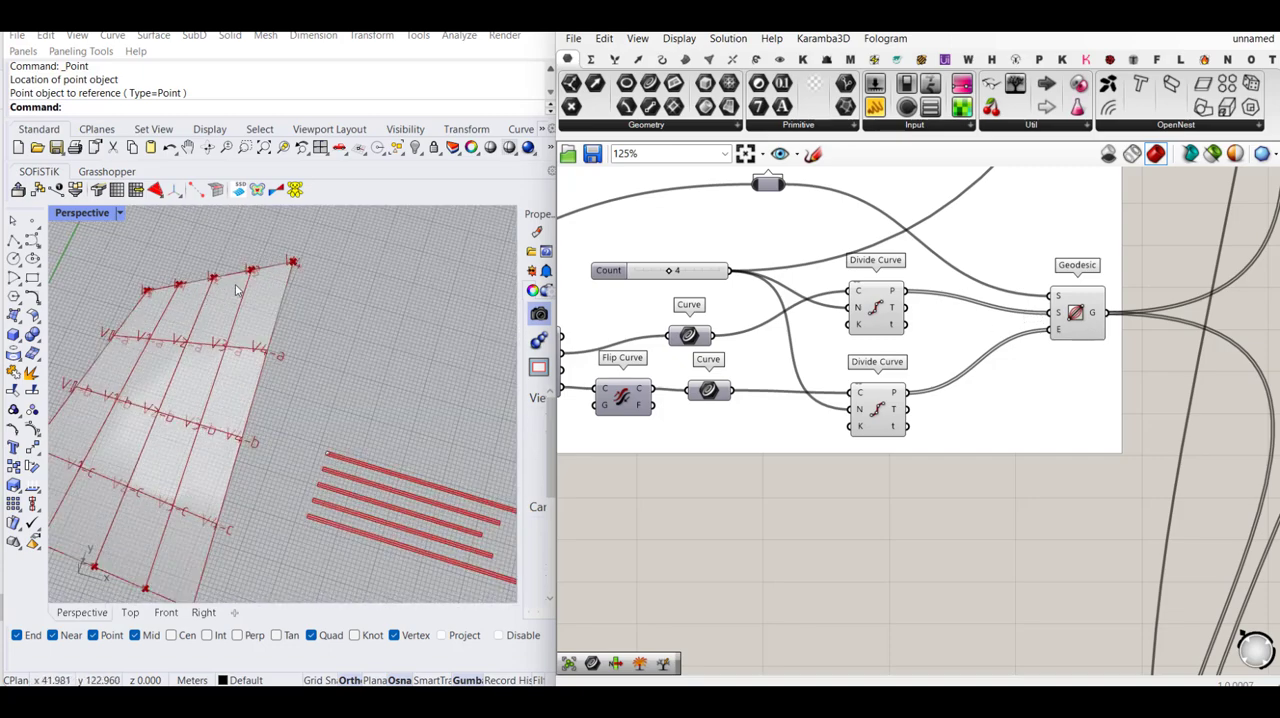
pyautogui.scroll(-3, 156, 505)
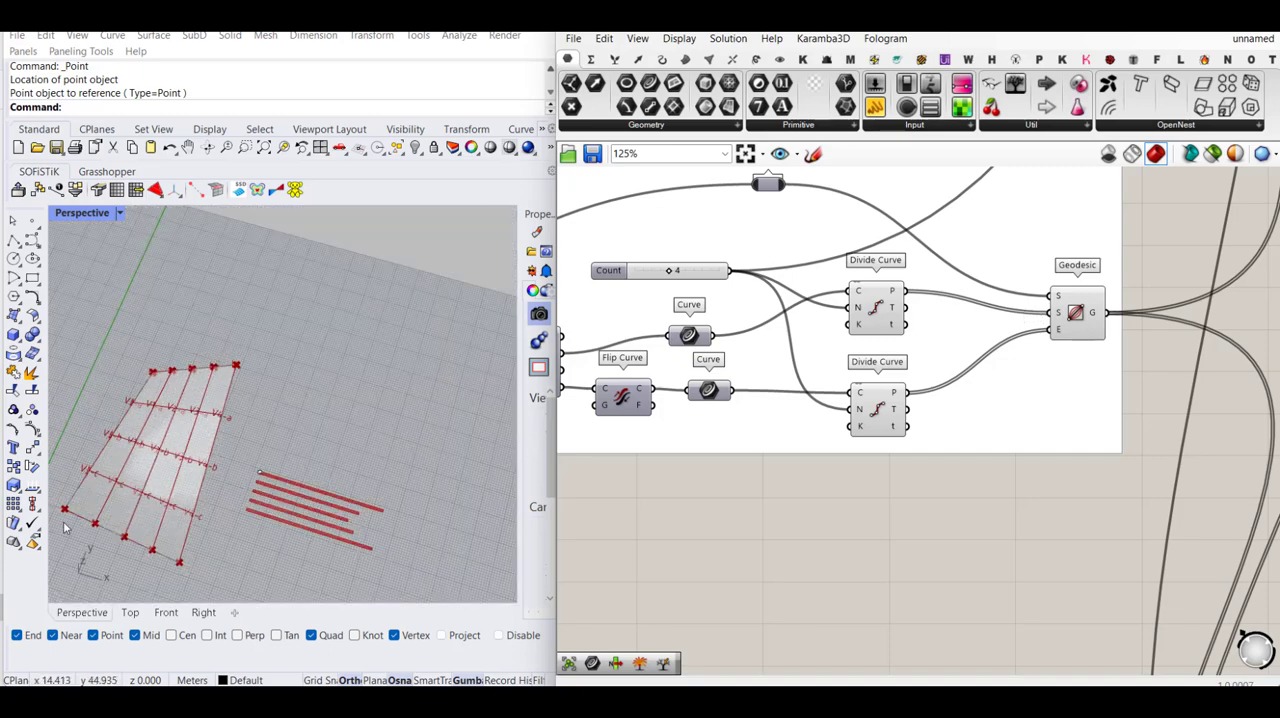
pyautogui.moveTo(1049, 328); pyautogui.dragTo(908, 292)
pyautogui.moveTo(1049, 313); pyautogui.dragTo(911, 395)
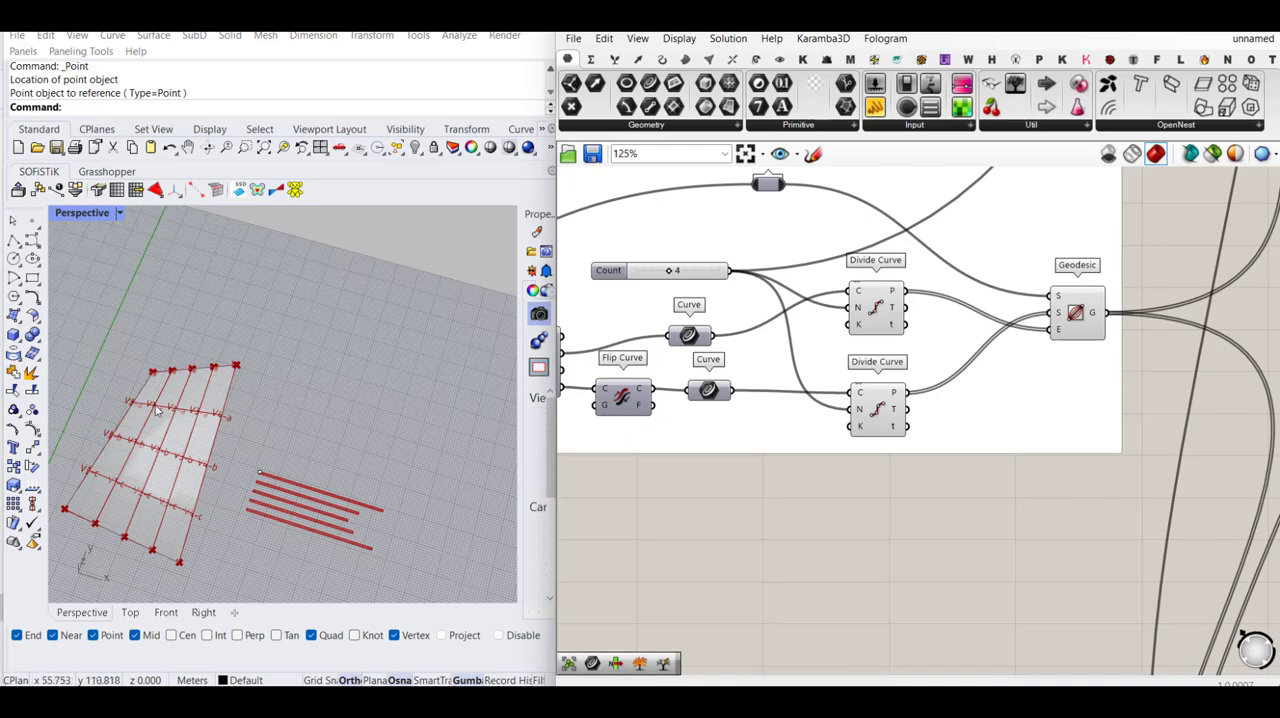
pyautogui.scroll(5, 209, 393)
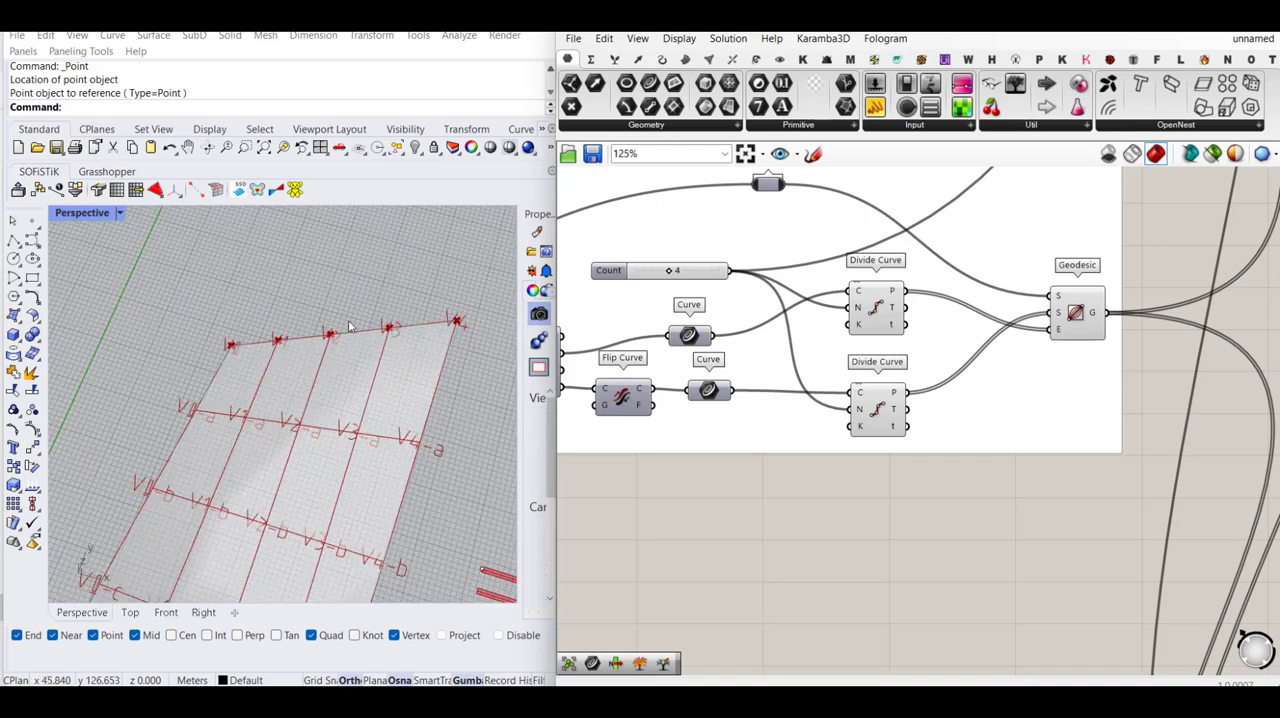
pyautogui.scroll(-2, 302, 310)
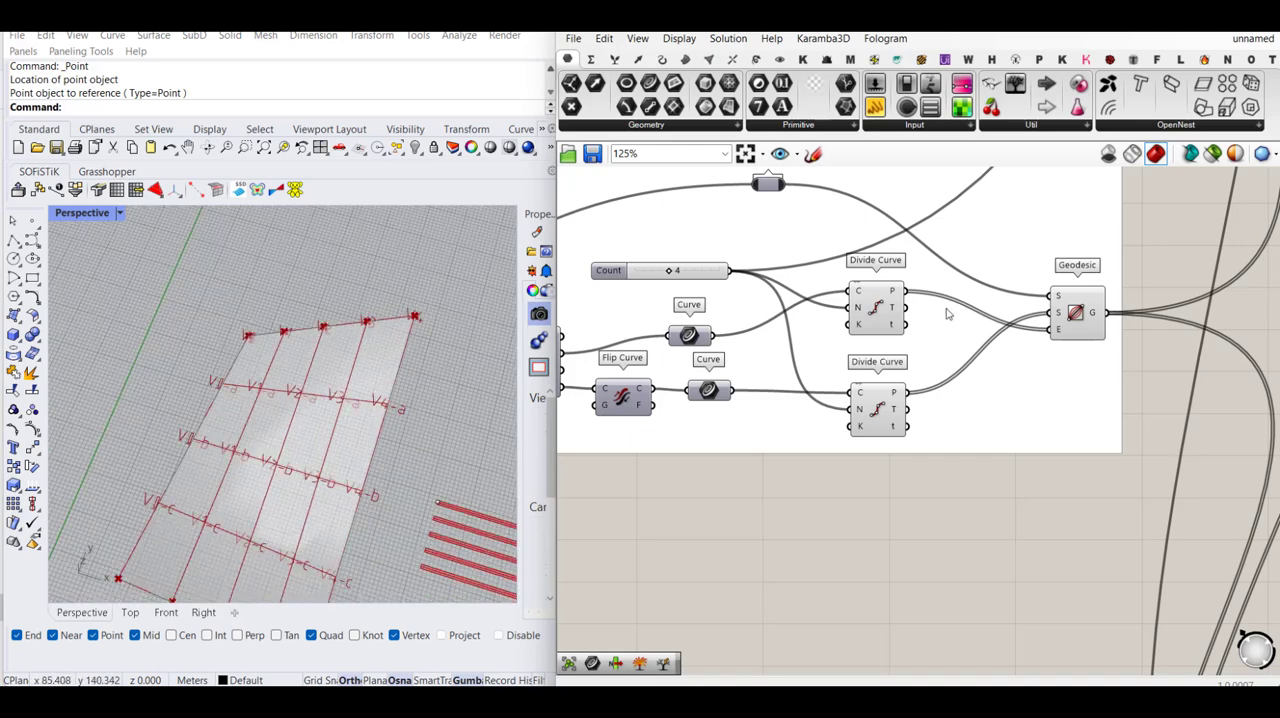
pyautogui.scroll(-3, 248, 342)
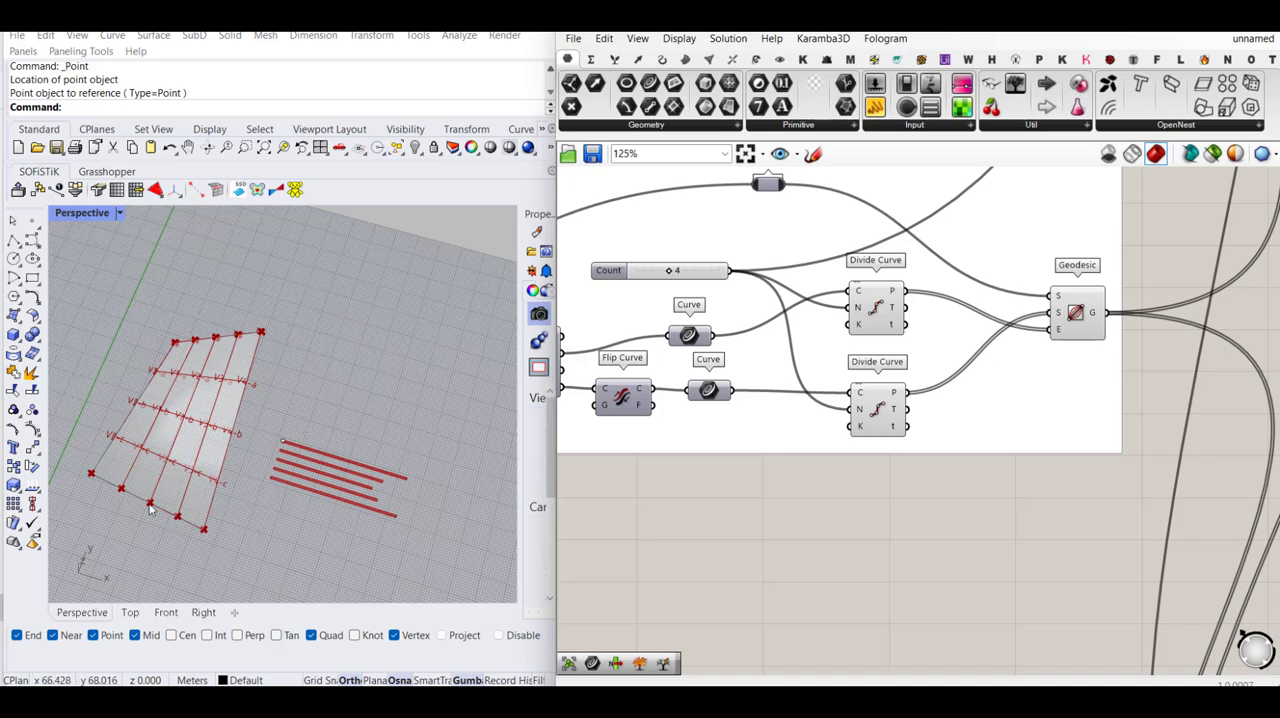
pyautogui.scroll(4, 338, 452)
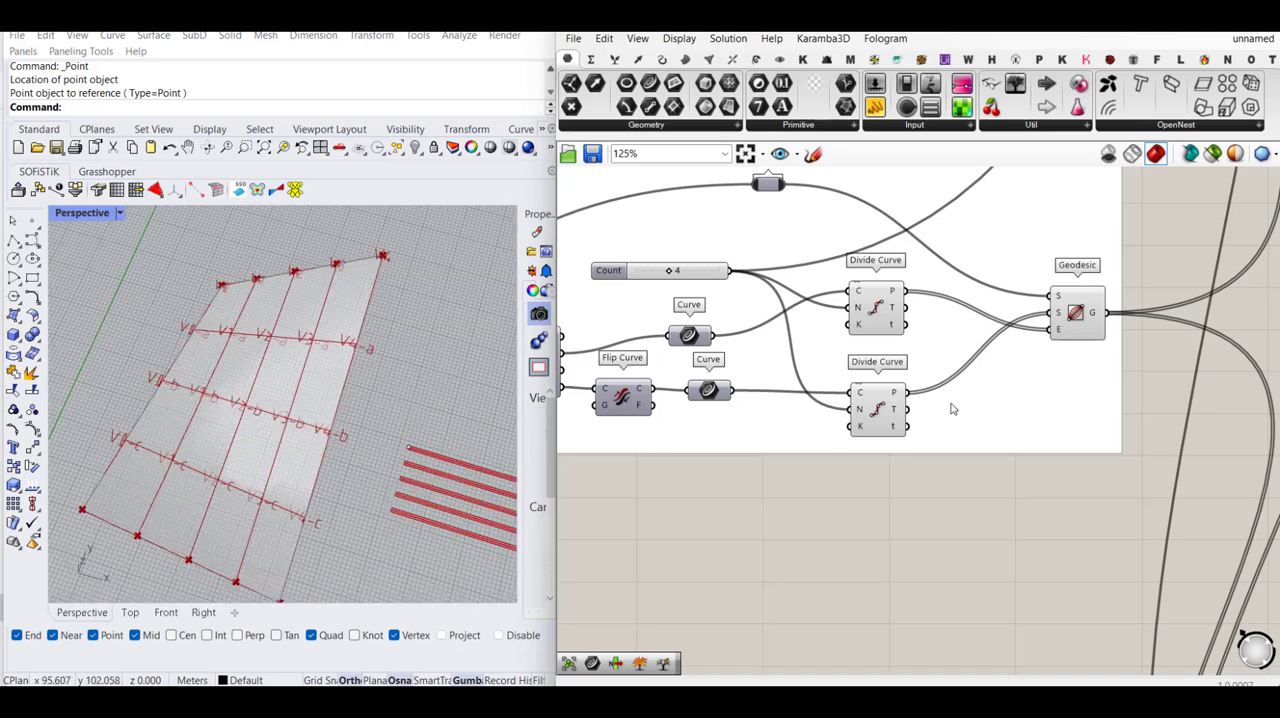
# - Turn off the preview of both Divide Curve components in the first geodesic group
pyautogui.moveTo(969, 490); pyautogui.dragTo(892, 279)
pyautogui.middleClick(894, 282)
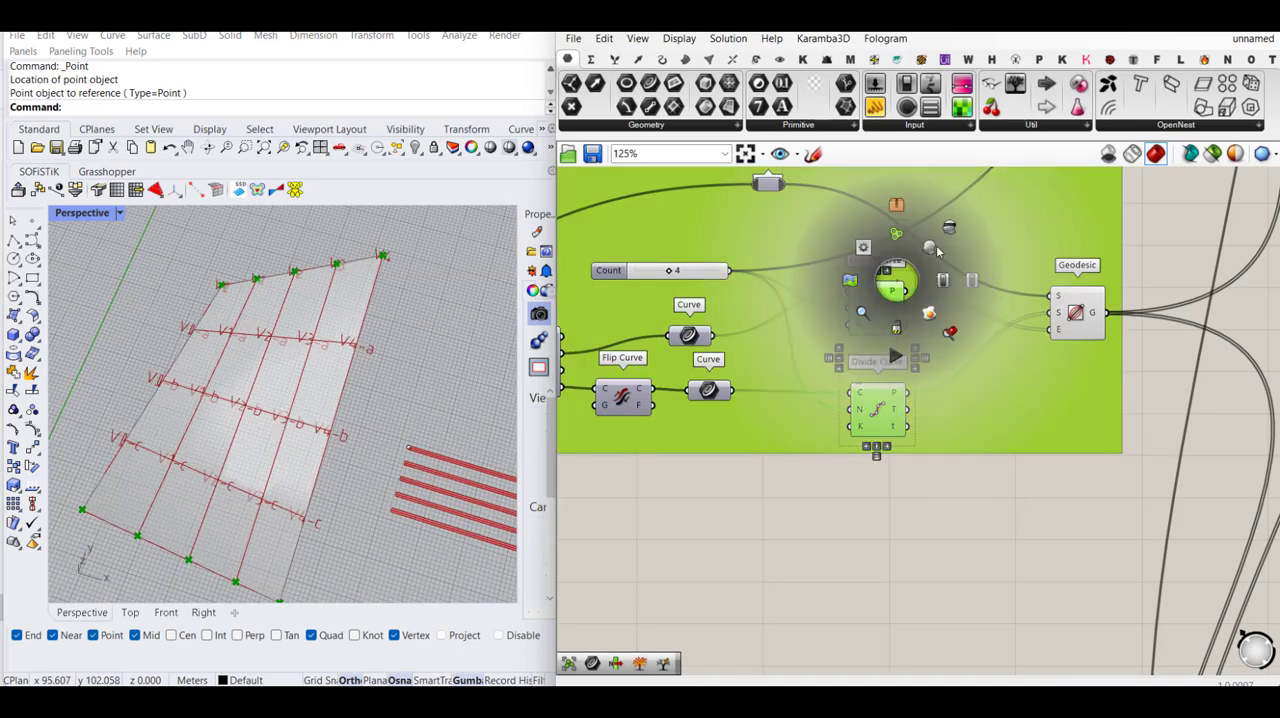
pyautogui.click(939, 248)
pyautogui.click(775, 475)
pyautogui.scroll(-6, 671, 428)
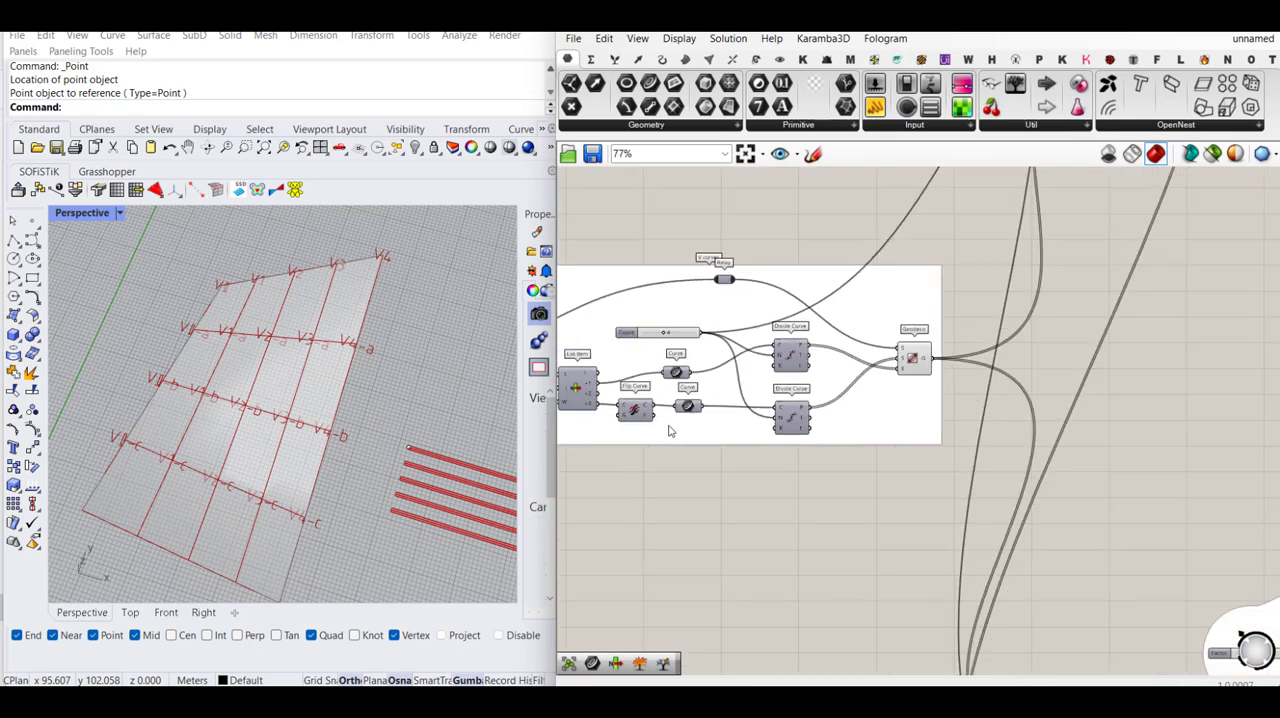
# - Place a new point object in the Rhino Perspective viewport, beside the surface's upper corner and above the existing flat strips
pyautogui.scroll(-1, 771, 356)
pyautogui.moveTo(772, 385); pyautogui.dragTo(630, 337, button='right')
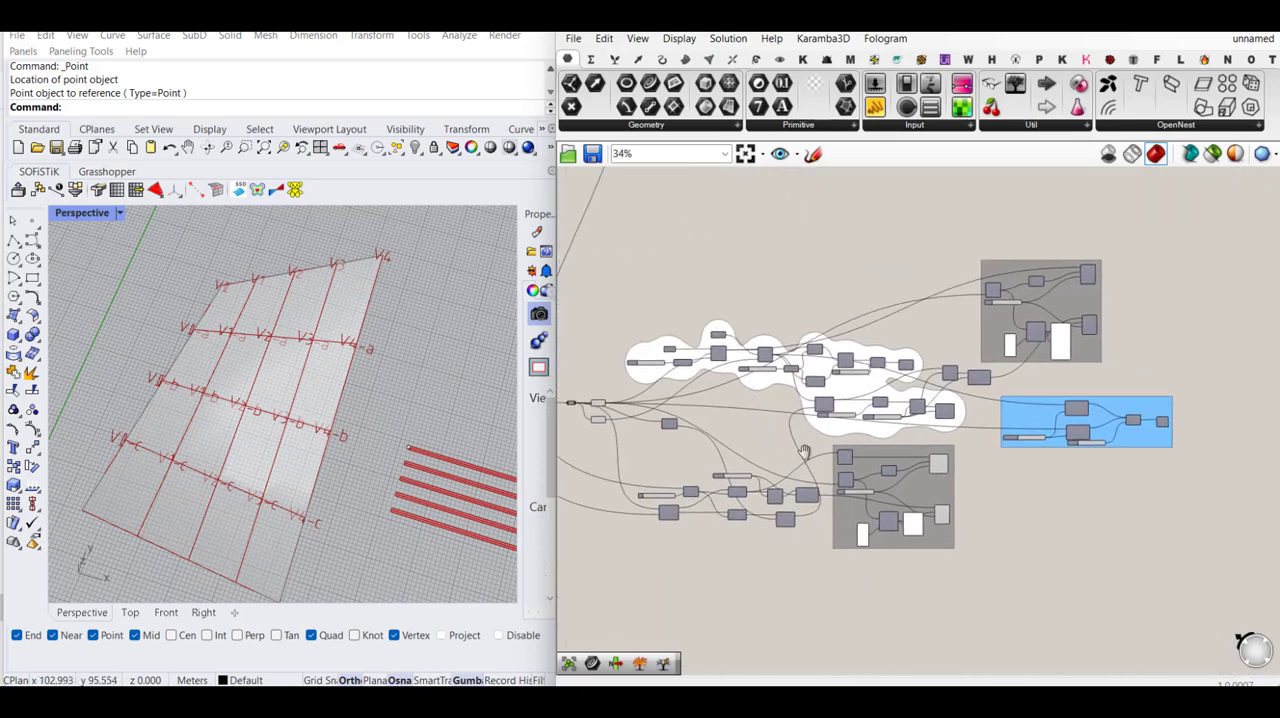
pyautogui.moveTo(803, 452); pyautogui.dragTo(900, 513, button='right')
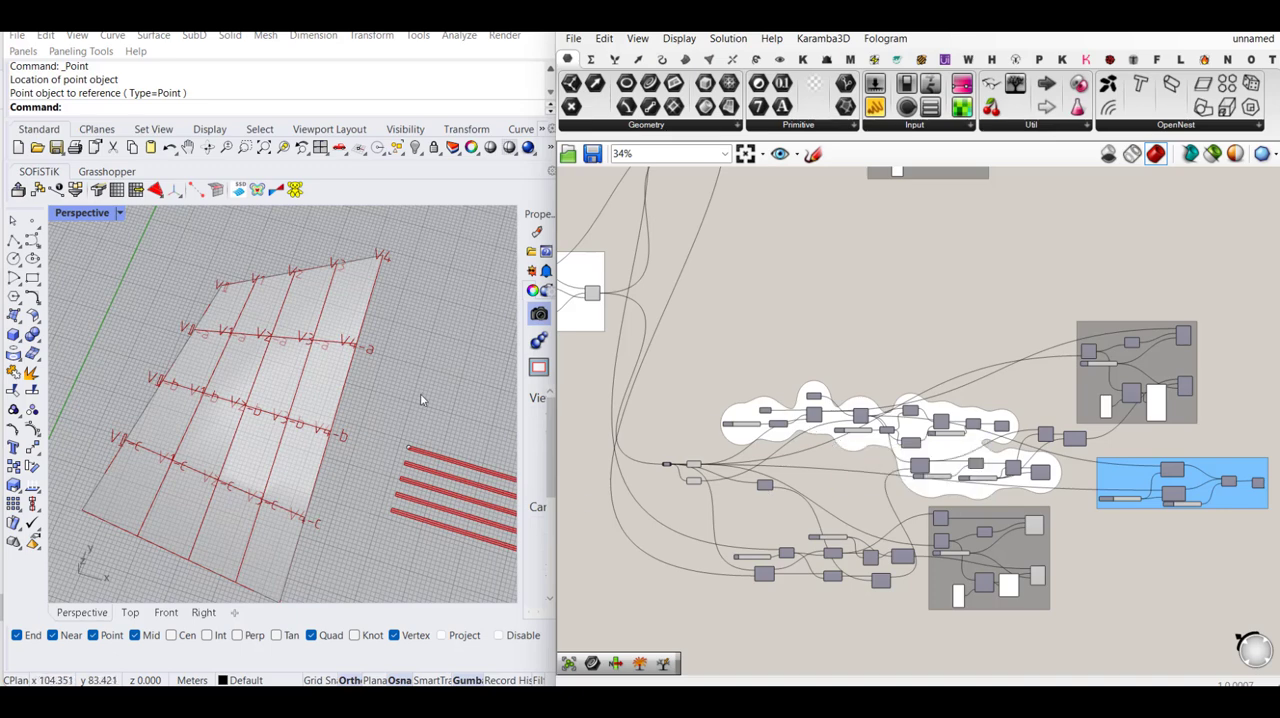
pyautogui.scroll(5, 770, 420)
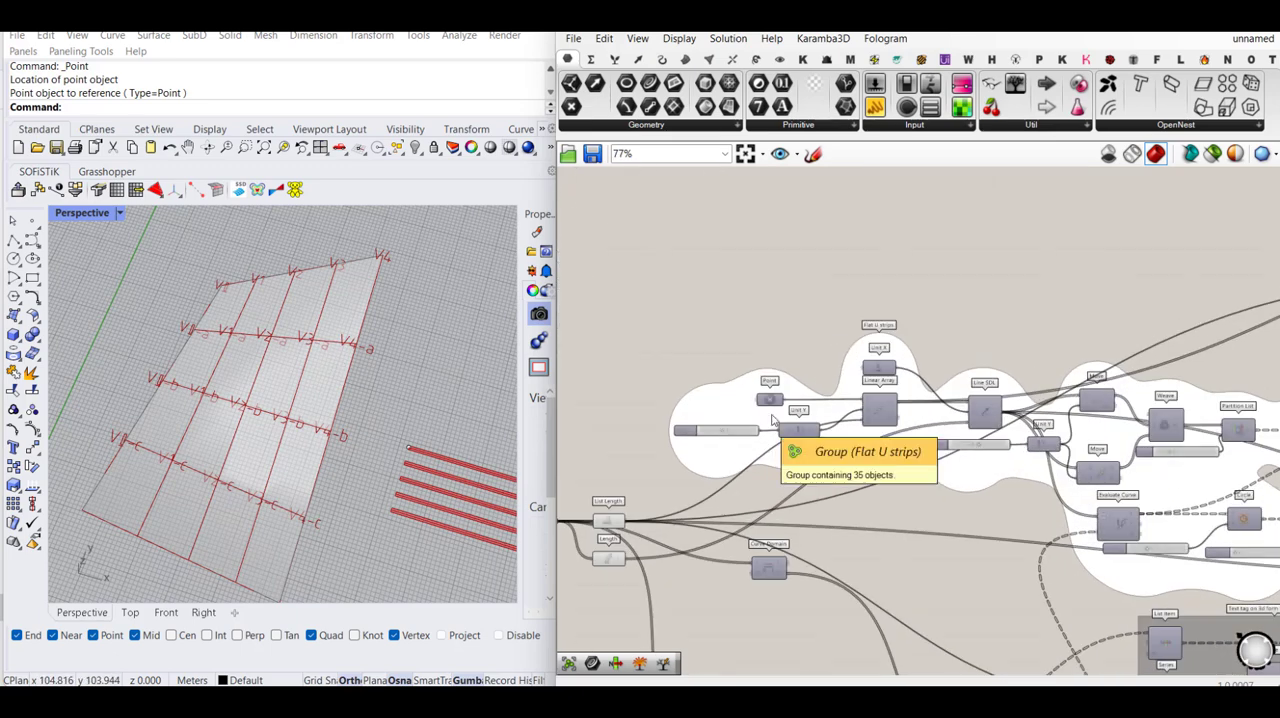
pyautogui.middleClick(768, 402)
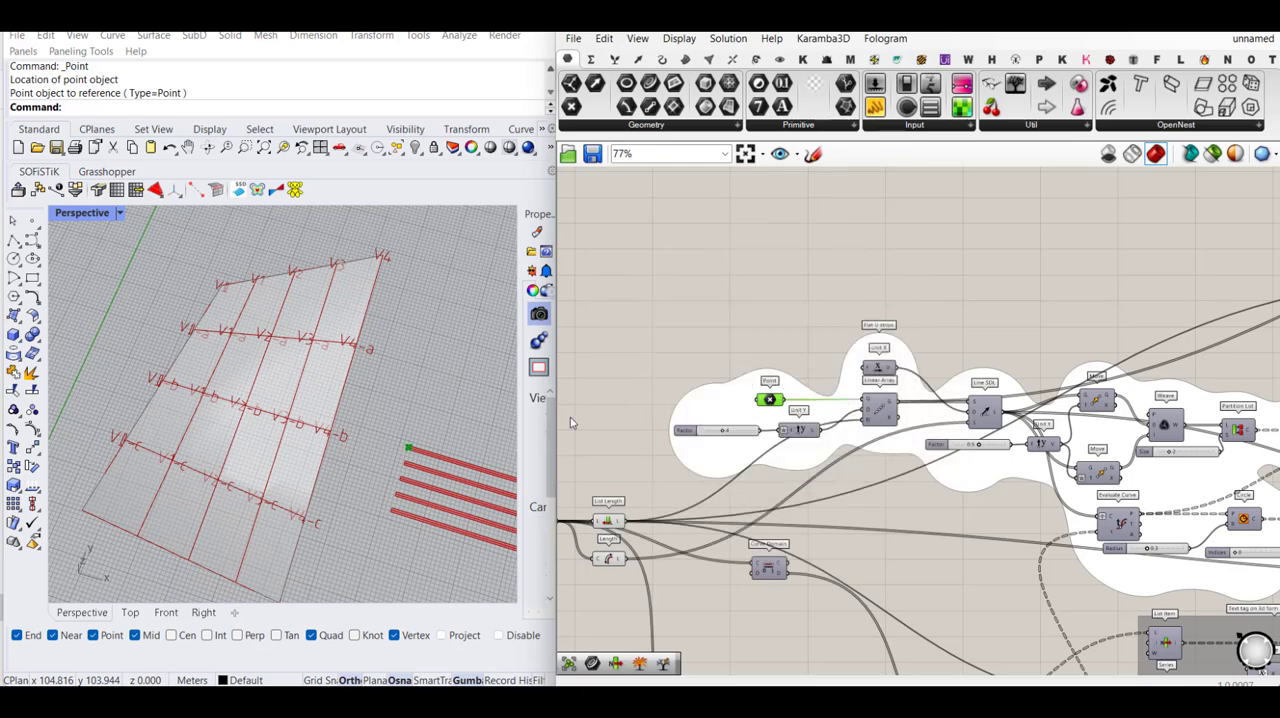
pyautogui.scroll(-5, 238, 379)
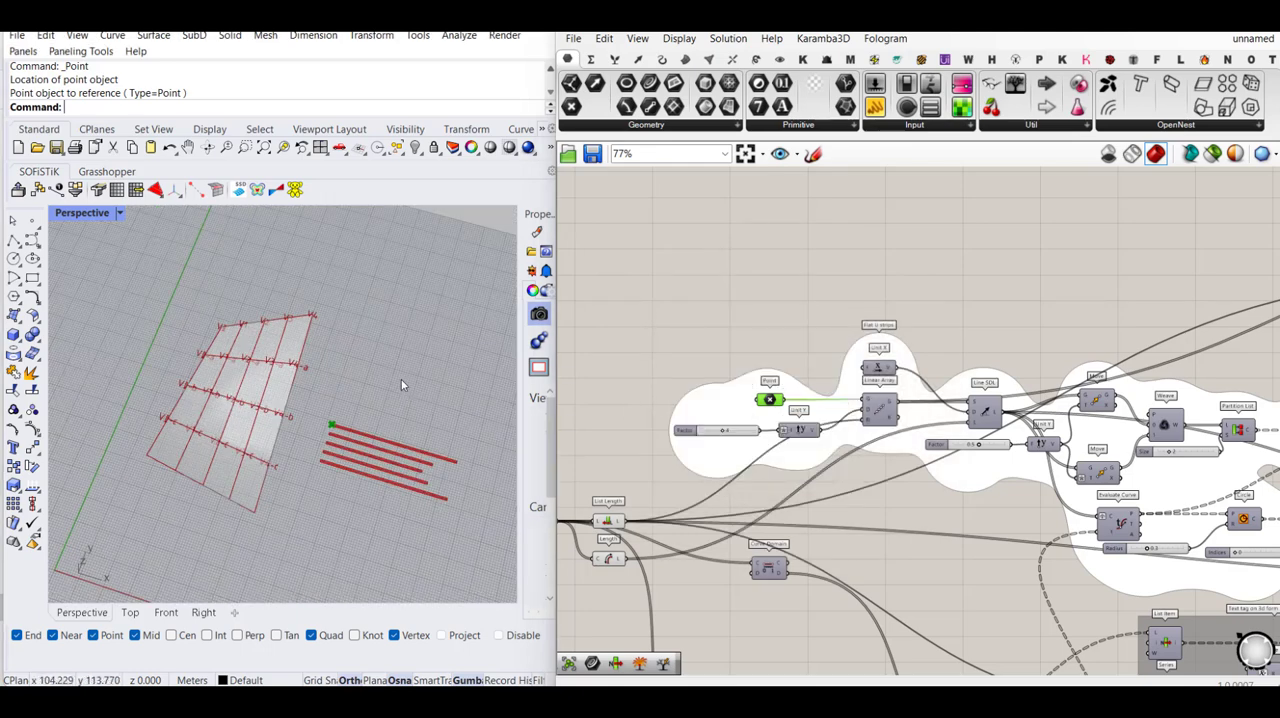
pyautogui.scroll(2, 402, 381)
pyautogui.click(33, 221)
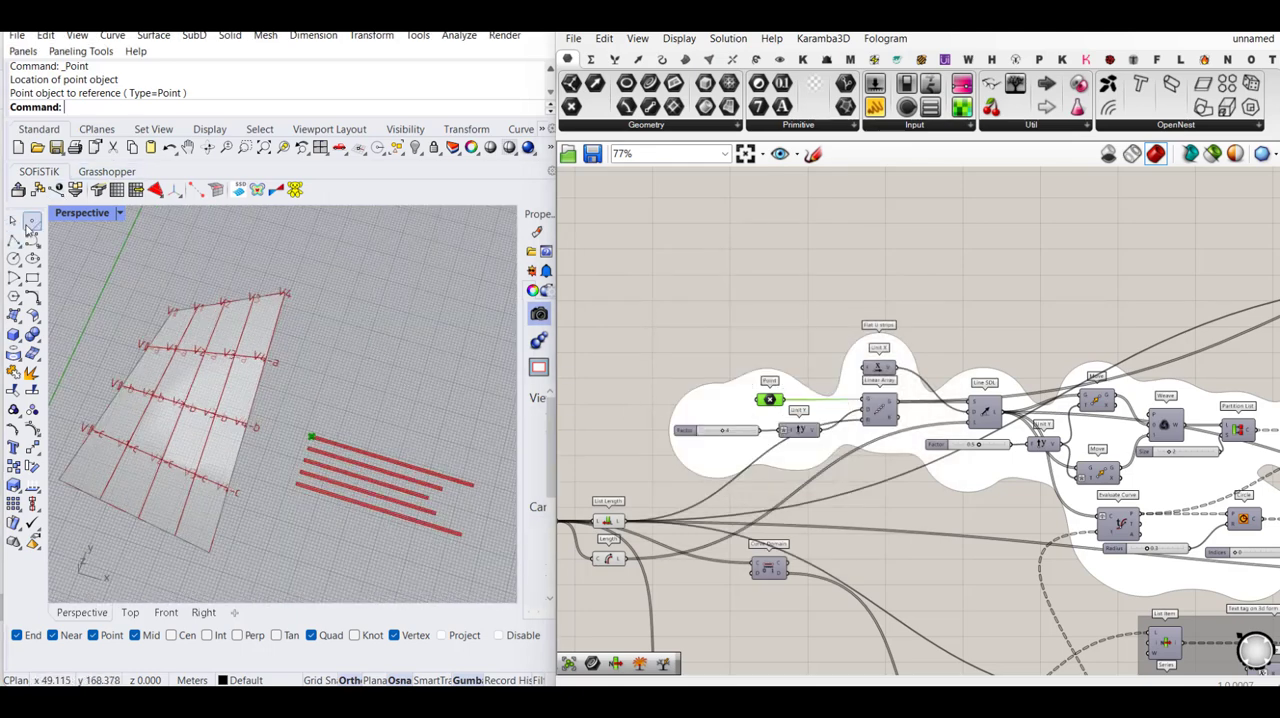
pyautogui.click(349, 297)
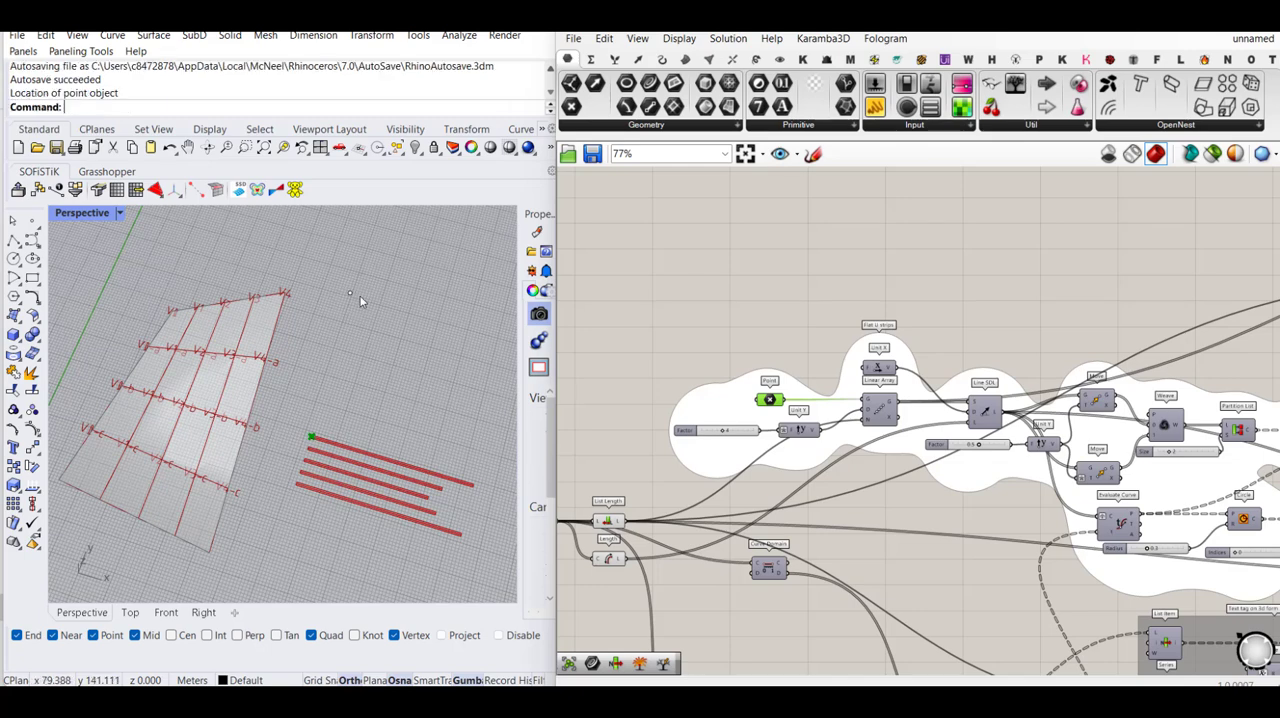
# - Reference the new Rhino point in the Point component of the duplicated Flat U strips group
pyautogui.click(349, 293)
pyautogui.rightClick(778, 400)
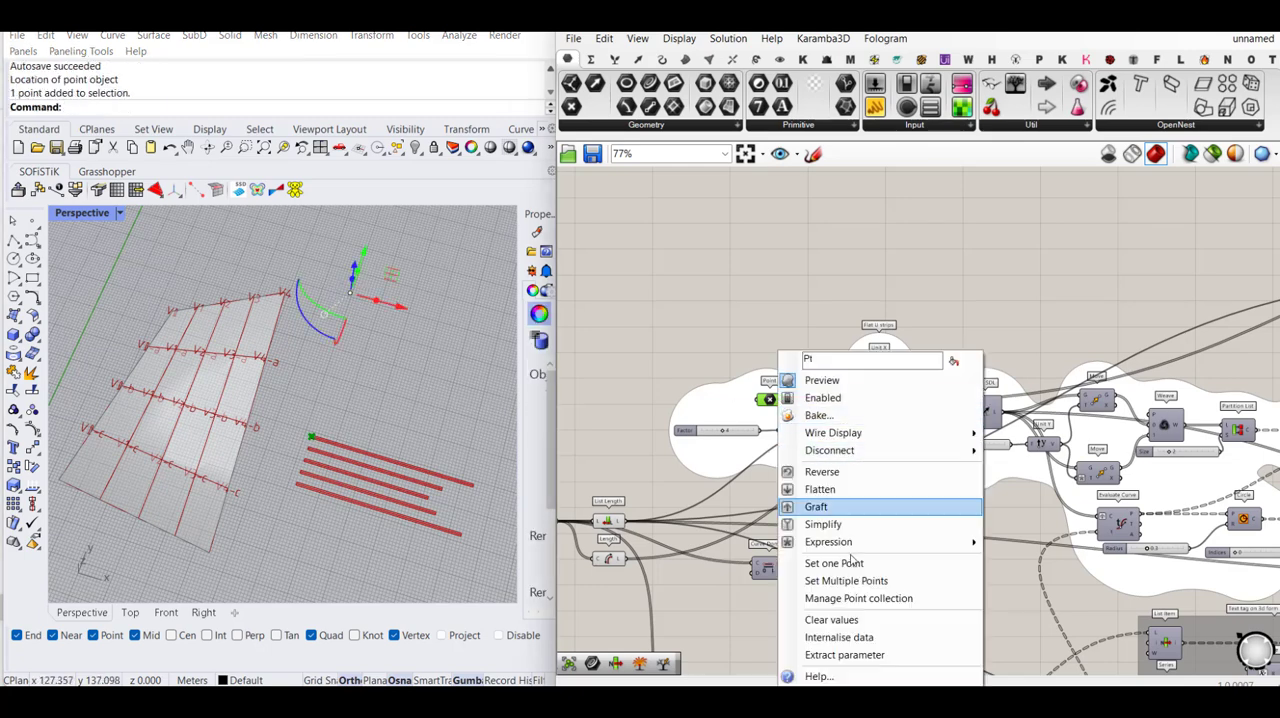
pyautogui.click(830, 563)
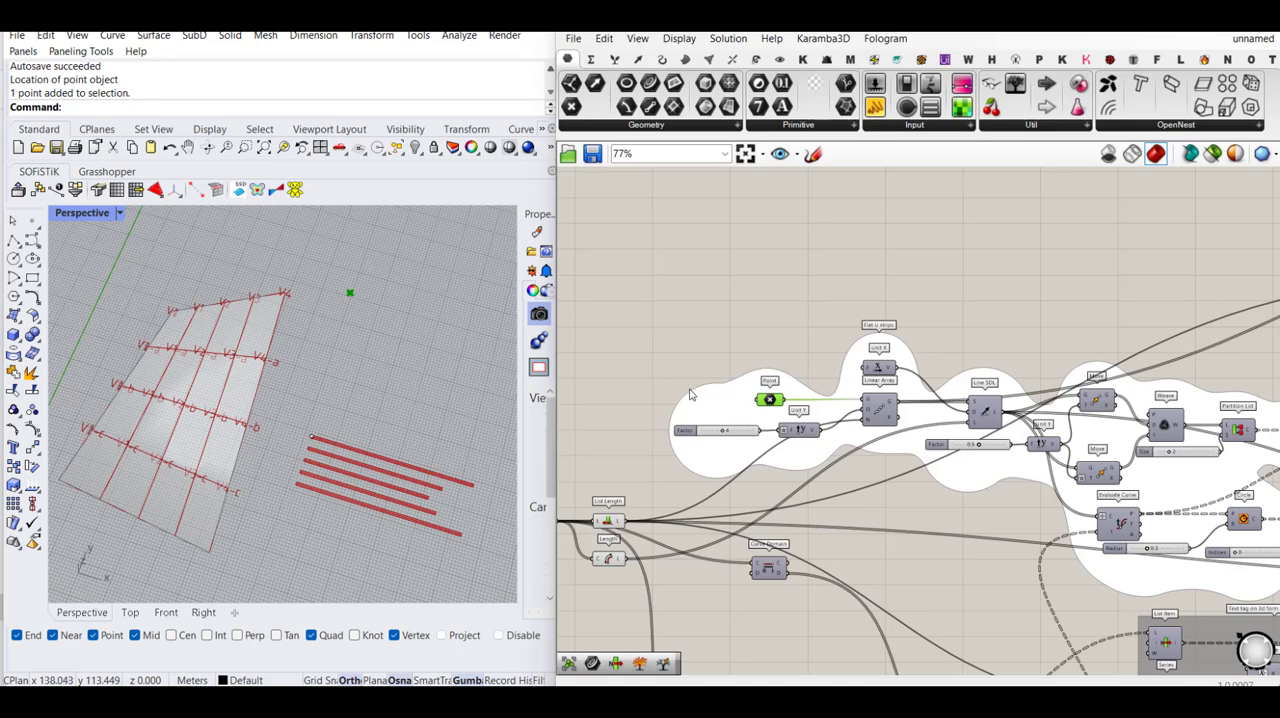
pyautogui.moveTo(915, 391); pyautogui.dragTo(960, 375, button='right')
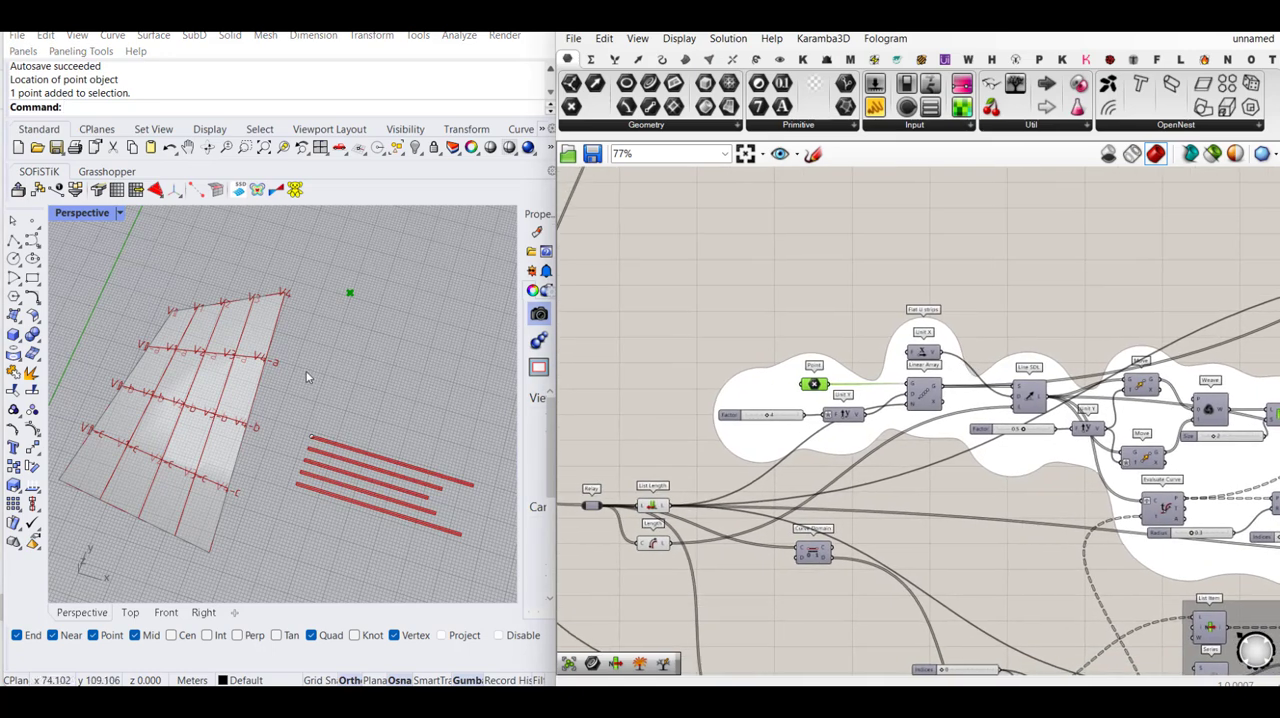
pyautogui.scroll(-4, 322, 370)
pyautogui.moveTo(310, 416); pyautogui.dragTo(353, 408, button='right')
pyautogui.scroll(4, 270, 327)
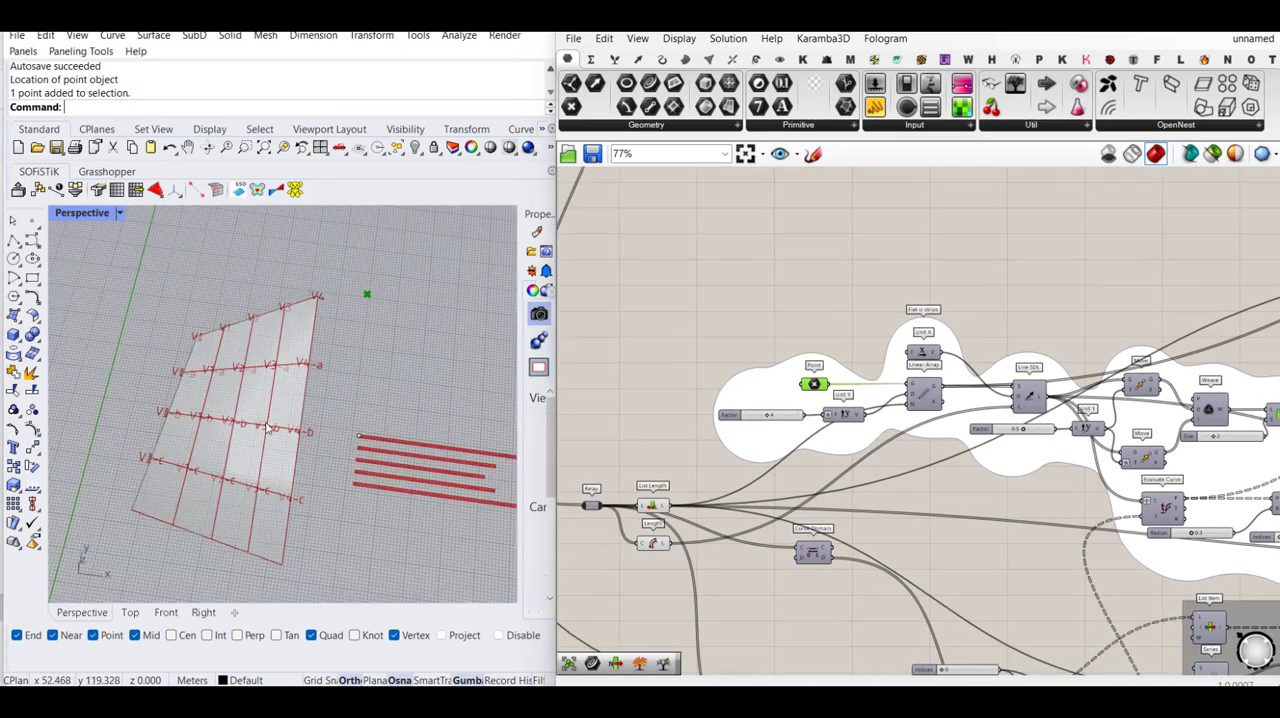
pyautogui.moveTo(339, 317); pyautogui.dragTo(371, 294, button='right')
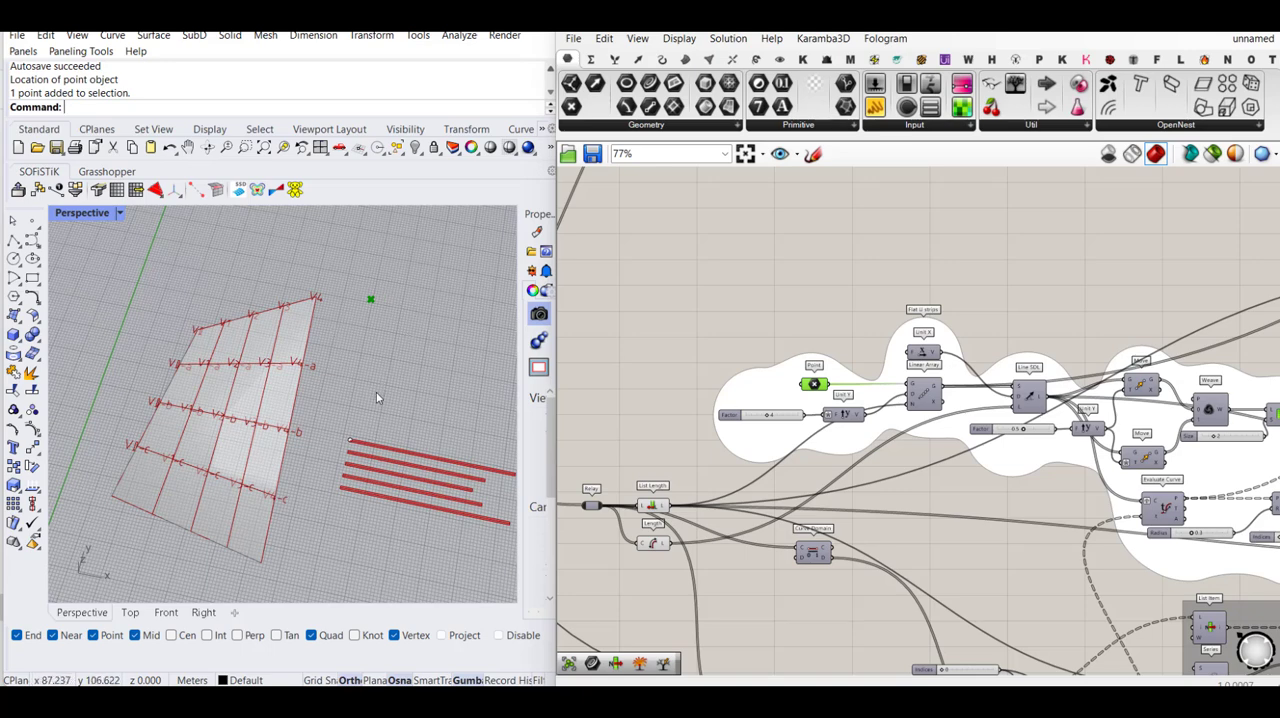
# - Replace the Unit Y feeding the Linear Array's direction with a Unit X driven by the Factor slider, and add it to the group
pyautogui.scroll(1, 843, 397)
pyautogui.scroll(1, 828, 424)
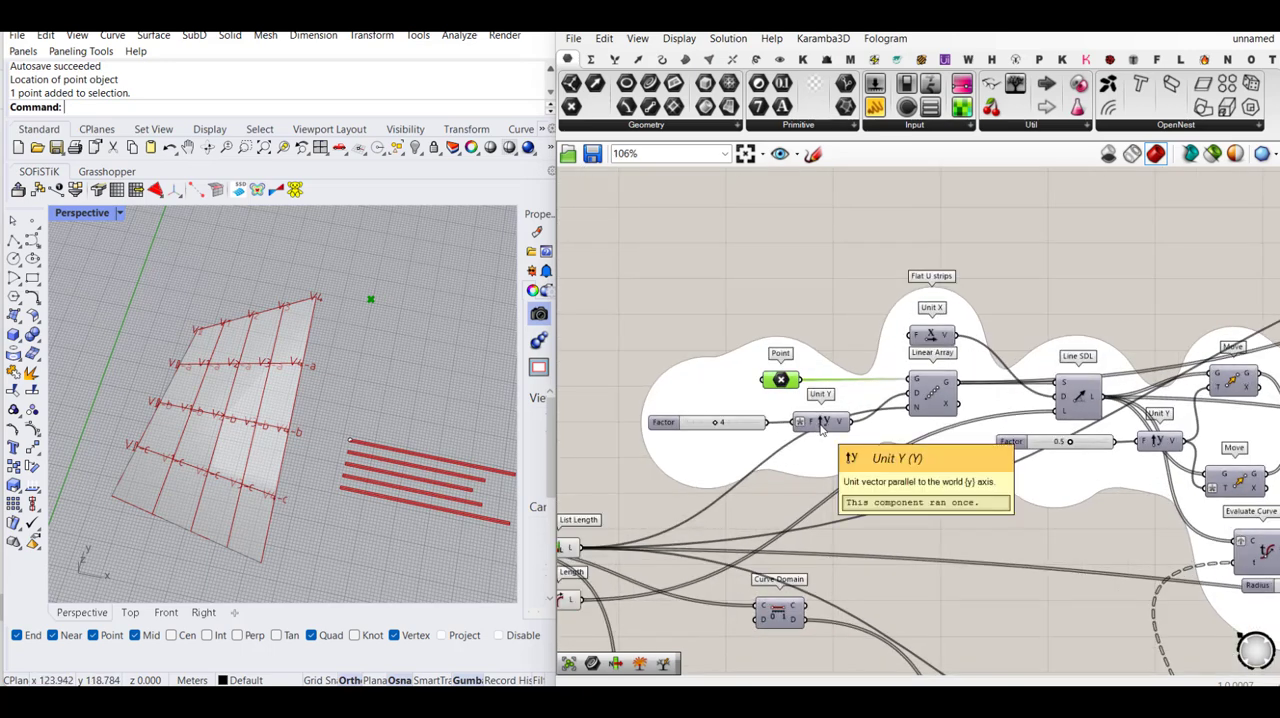
pyautogui.click(828, 424)
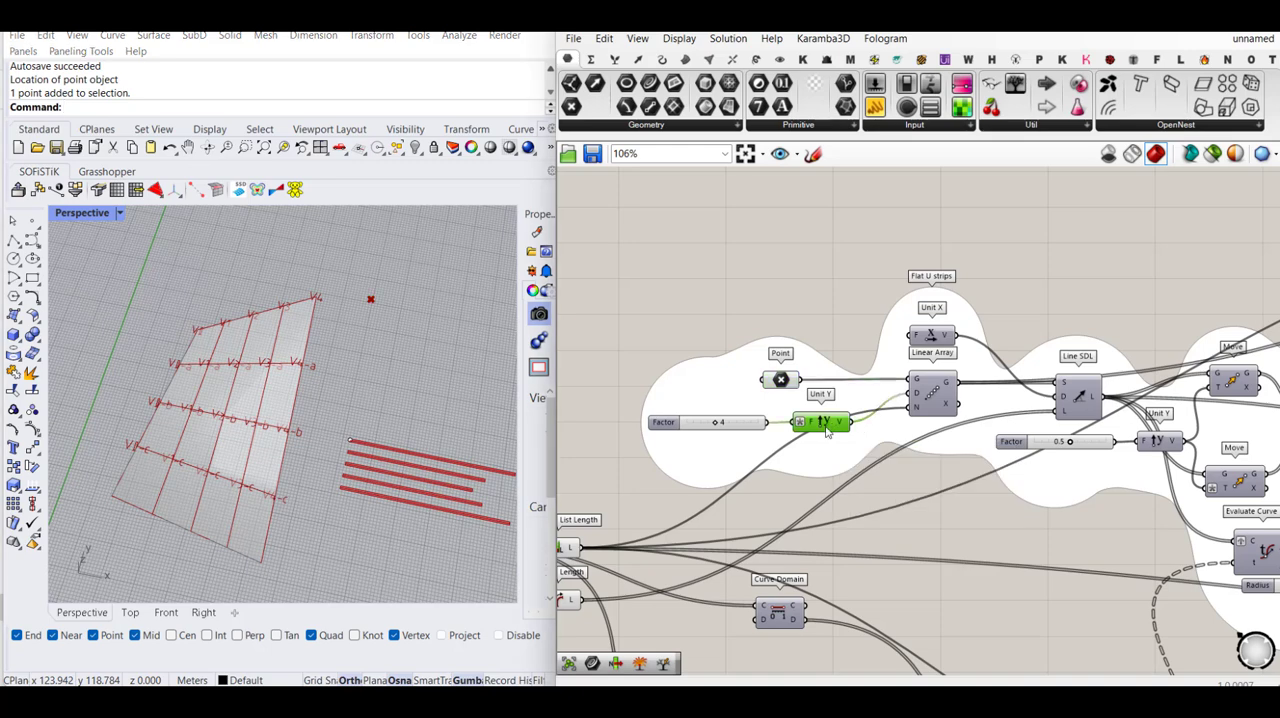
pyautogui.press('Delete')
pyautogui.doubleClick(831, 463)
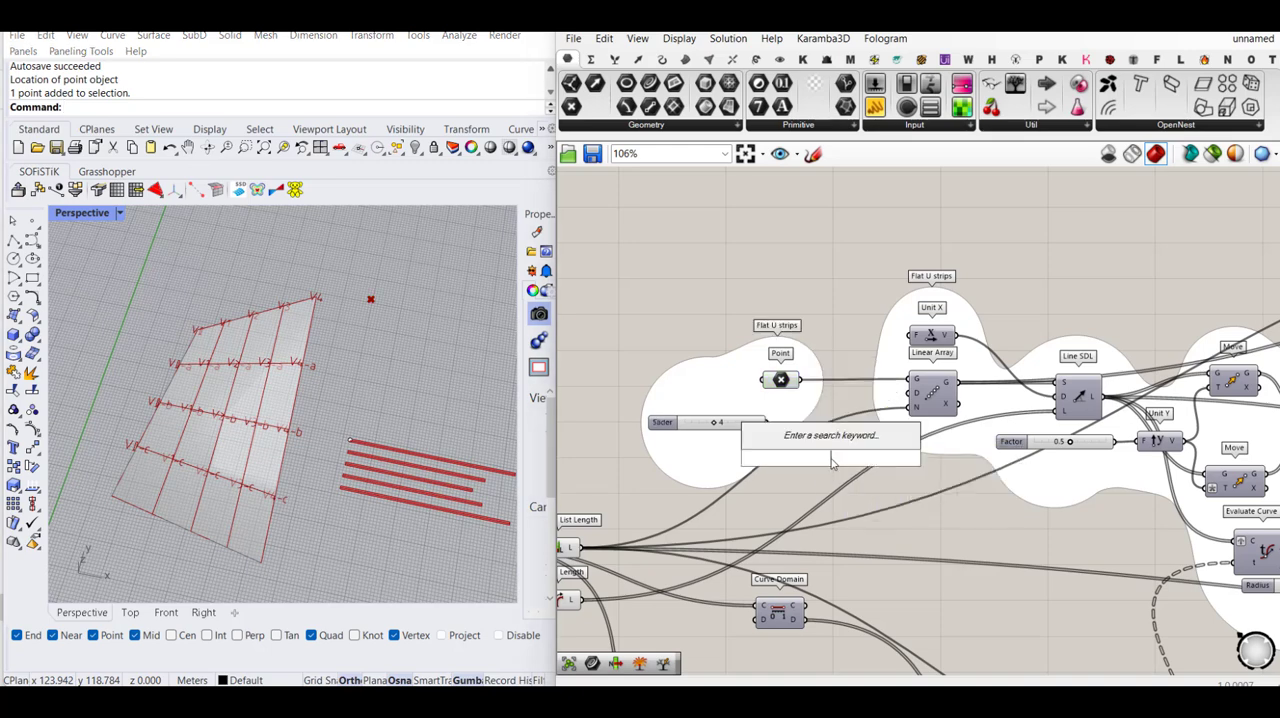
pyautogui.write('x')
pyautogui.click(803, 397)
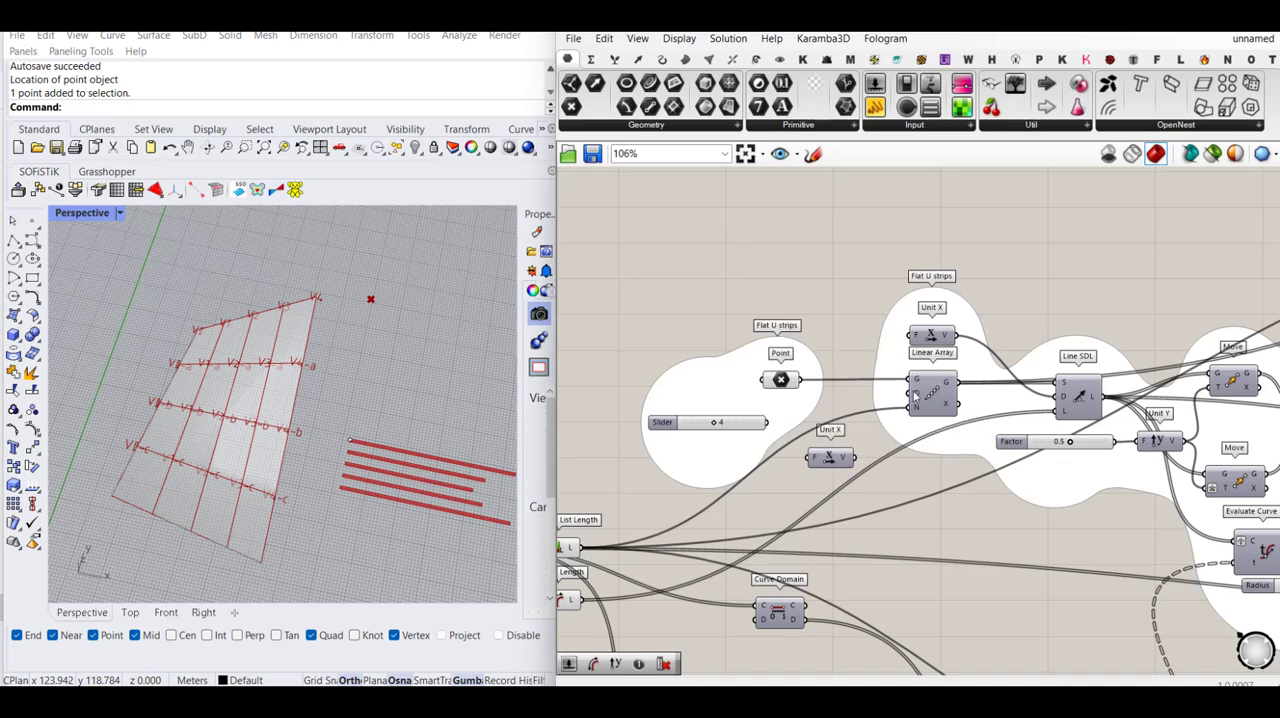
pyautogui.moveTo(908, 394); pyautogui.dragTo(816, 413)
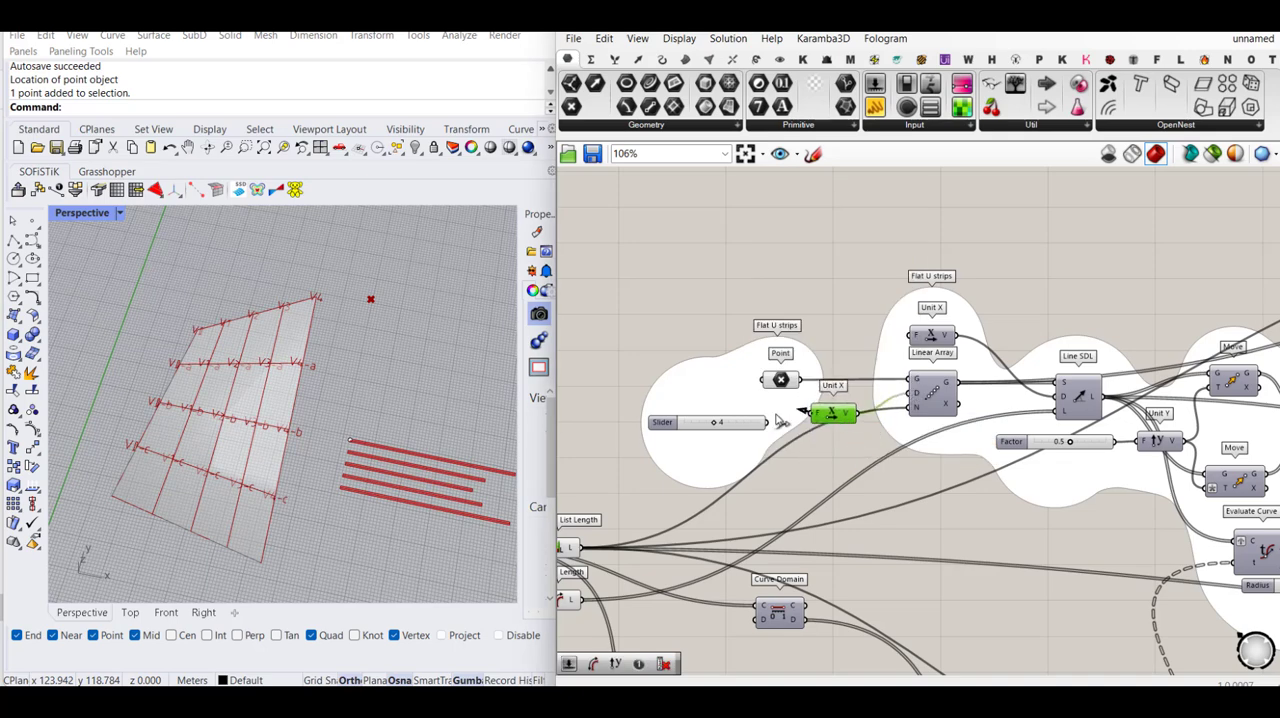
pyautogui.rightClick(716, 400)
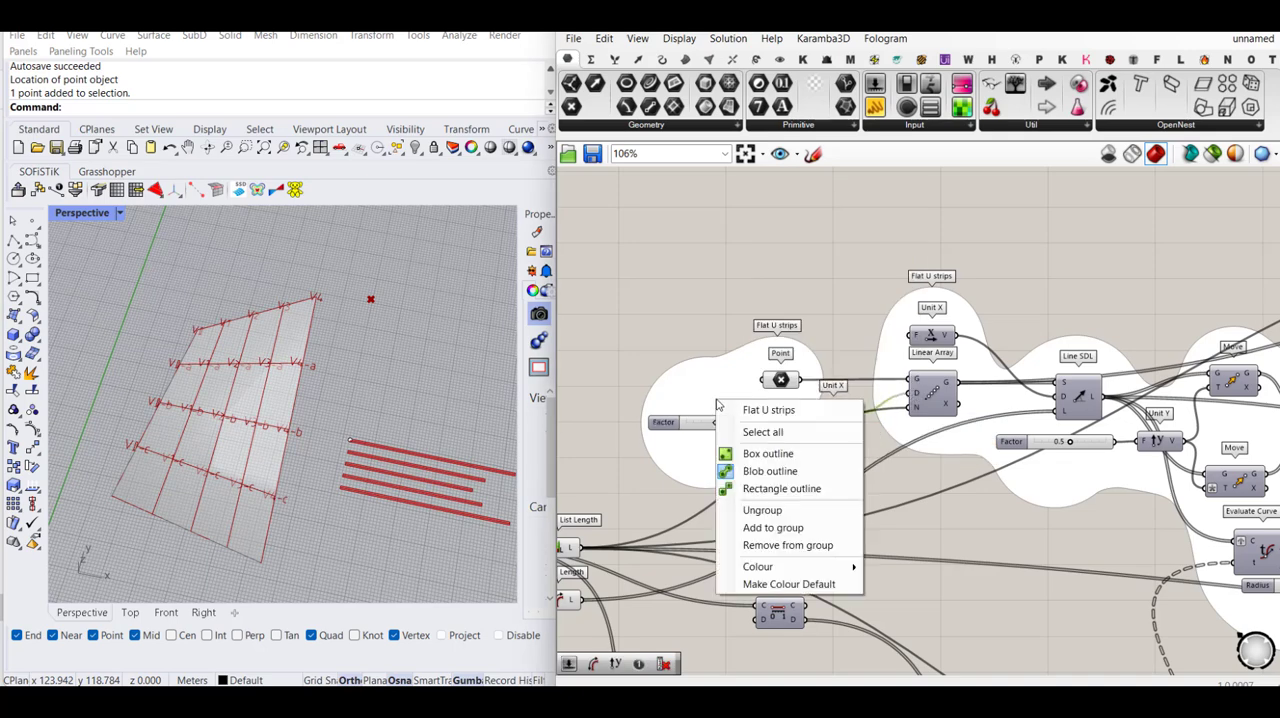
pyautogui.click(775, 527)
pyautogui.click(828, 320)
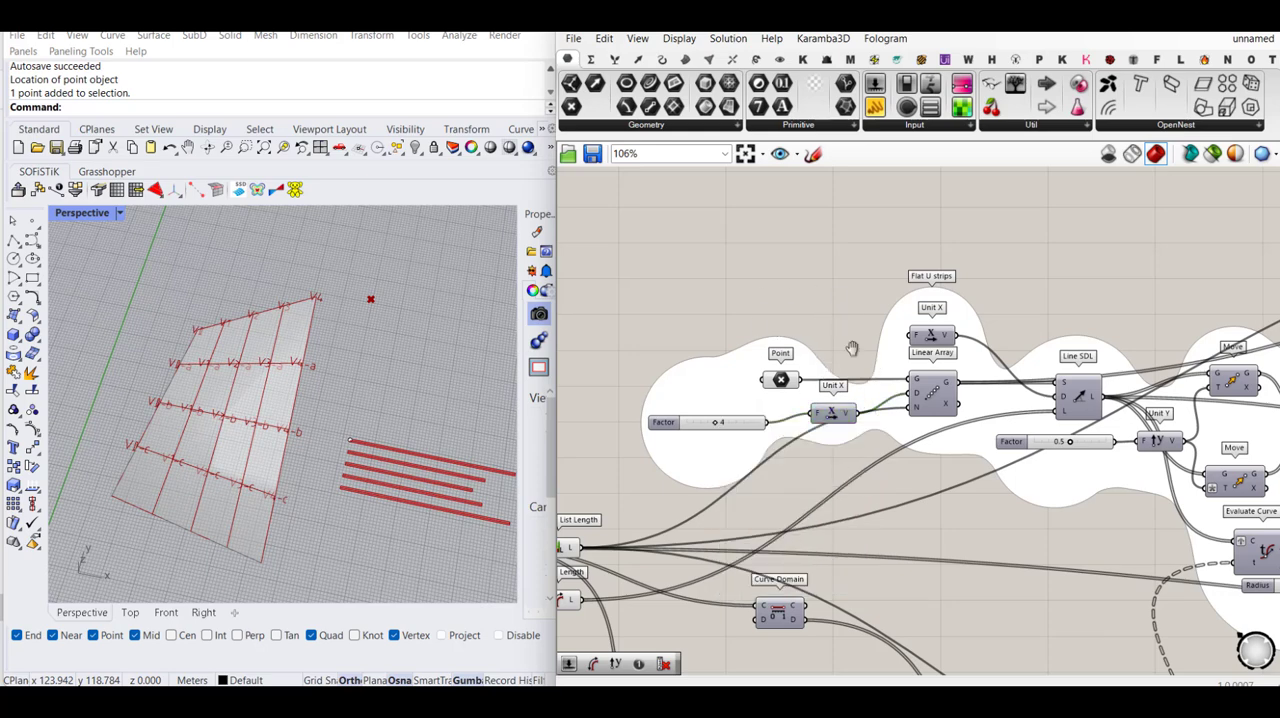
# - Turn on the preview of the Linear Array component in the duplicated Flat U strips group
pyautogui.moveTo(851, 349); pyautogui.dragTo(692, 339, button='right')
pyautogui.click(768, 386)
pyautogui.middleClick(769, 385)
pyautogui.click(800, 361)
pyautogui.scroll(-1, 800, 361)
pyautogui.click(891, 320)
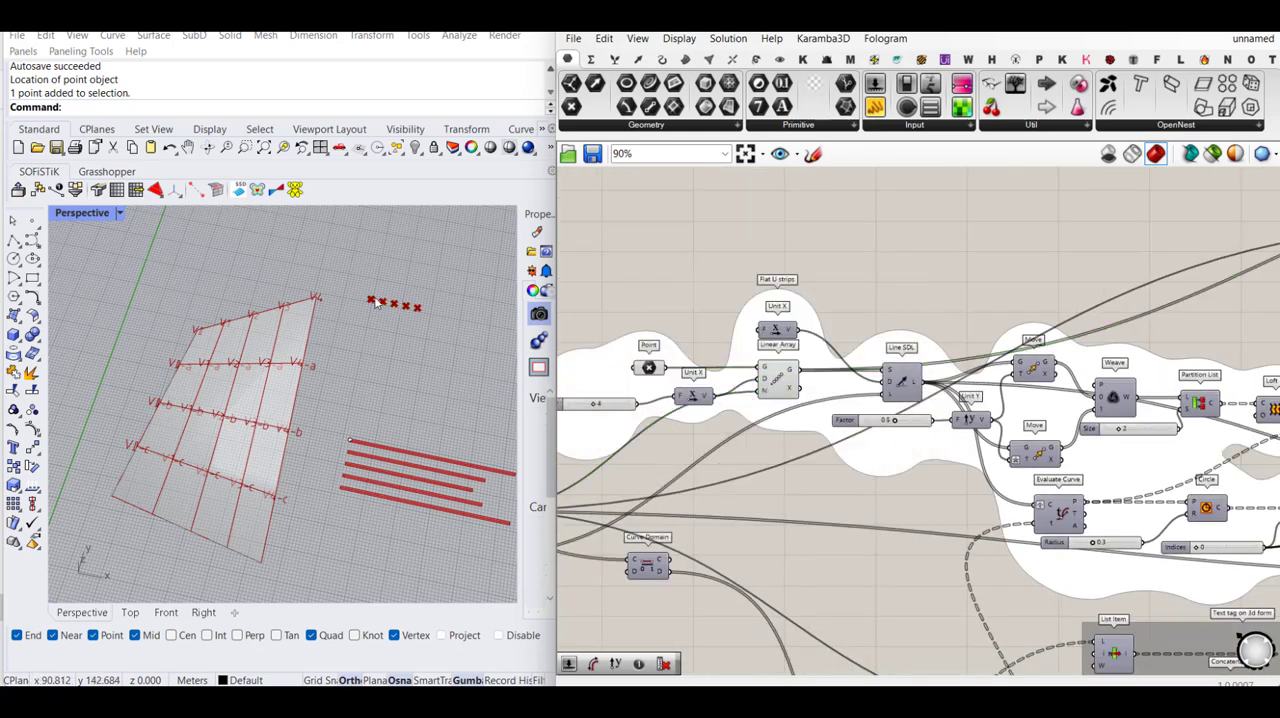
# - Reposition the List Length component slightly and set the spacing Factor of the Linear Array's Unit X to 5
pyautogui.moveTo(825, 377); pyautogui.dragTo(1066, 394, button='right')
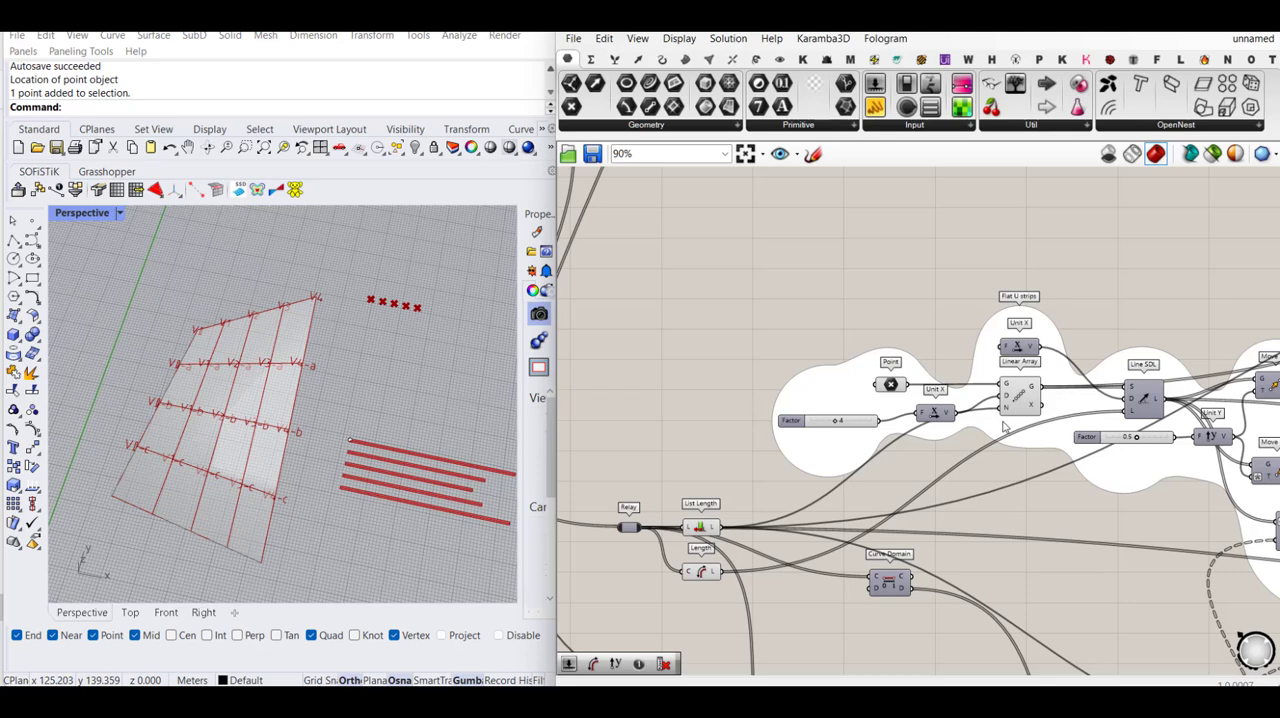
pyautogui.moveTo(698, 534); pyautogui.dragTo(716, 521)
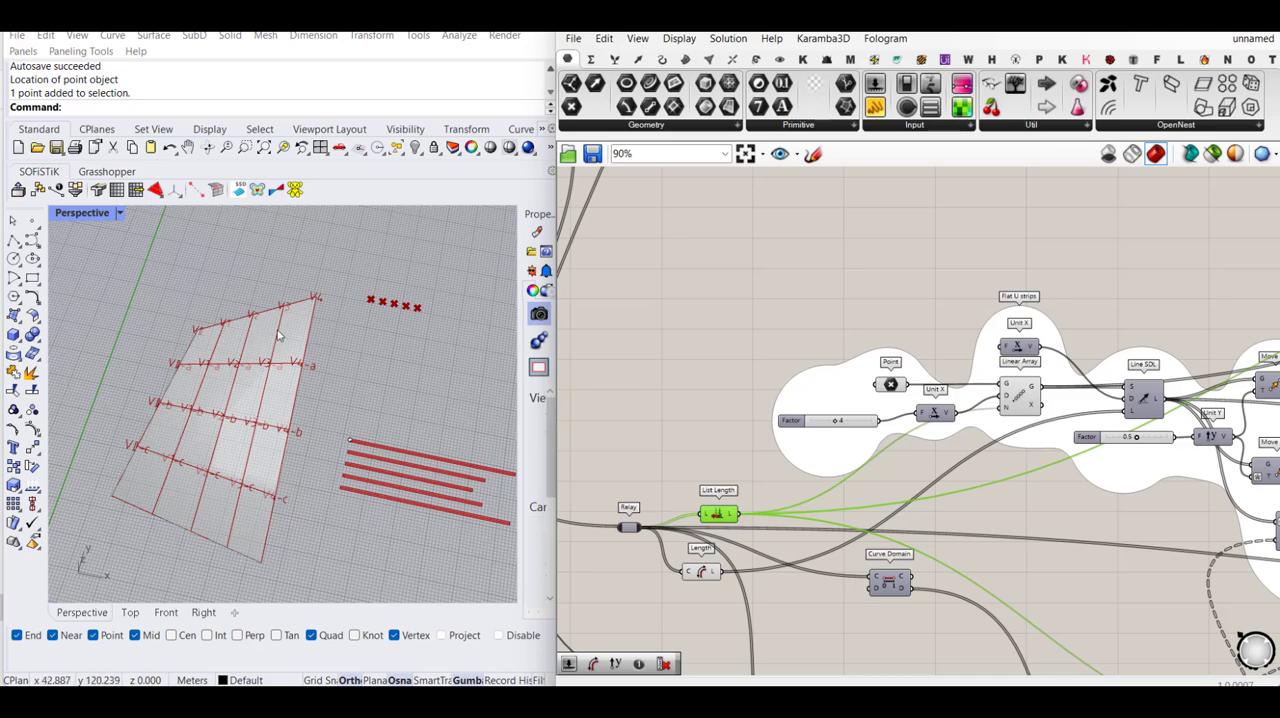
pyautogui.moveTo(1019, 443); pyautogui.dragTo(957, 456, button='right')
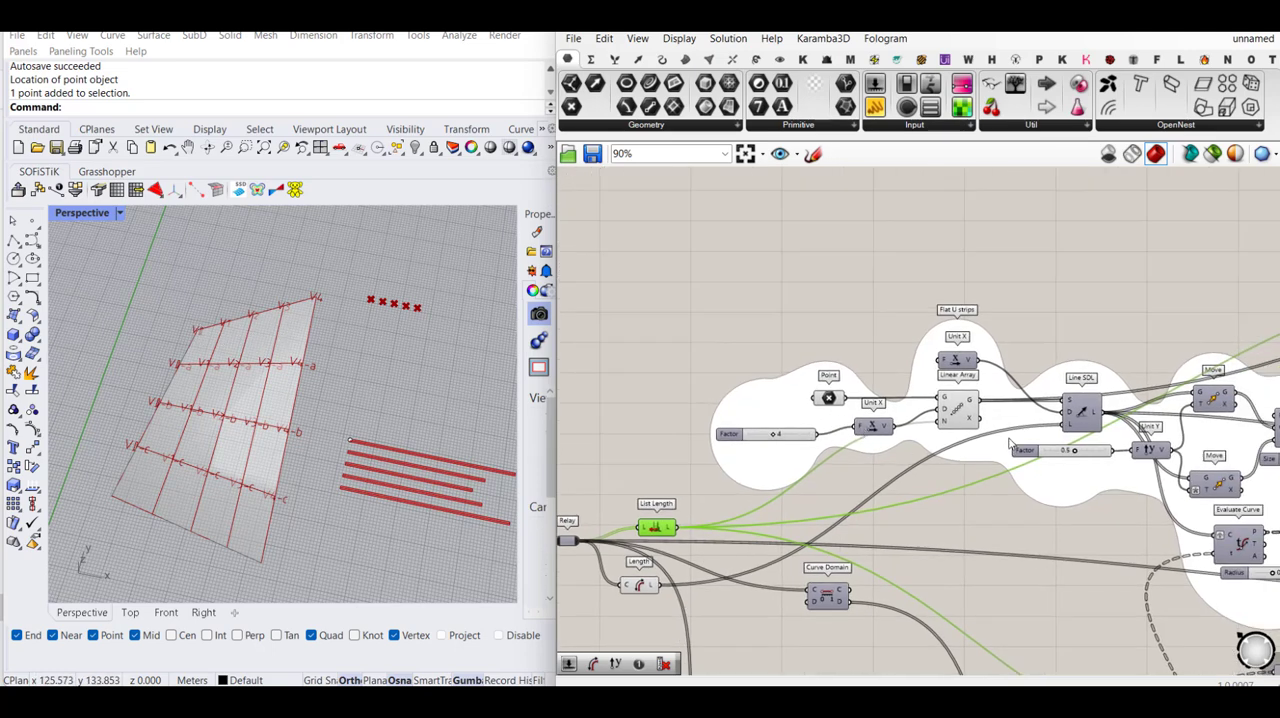
pyautogui.scroll(3, 851, 428)
pyautogui.moveTo(745, 441); pyautogui.dragTo(750, 438)
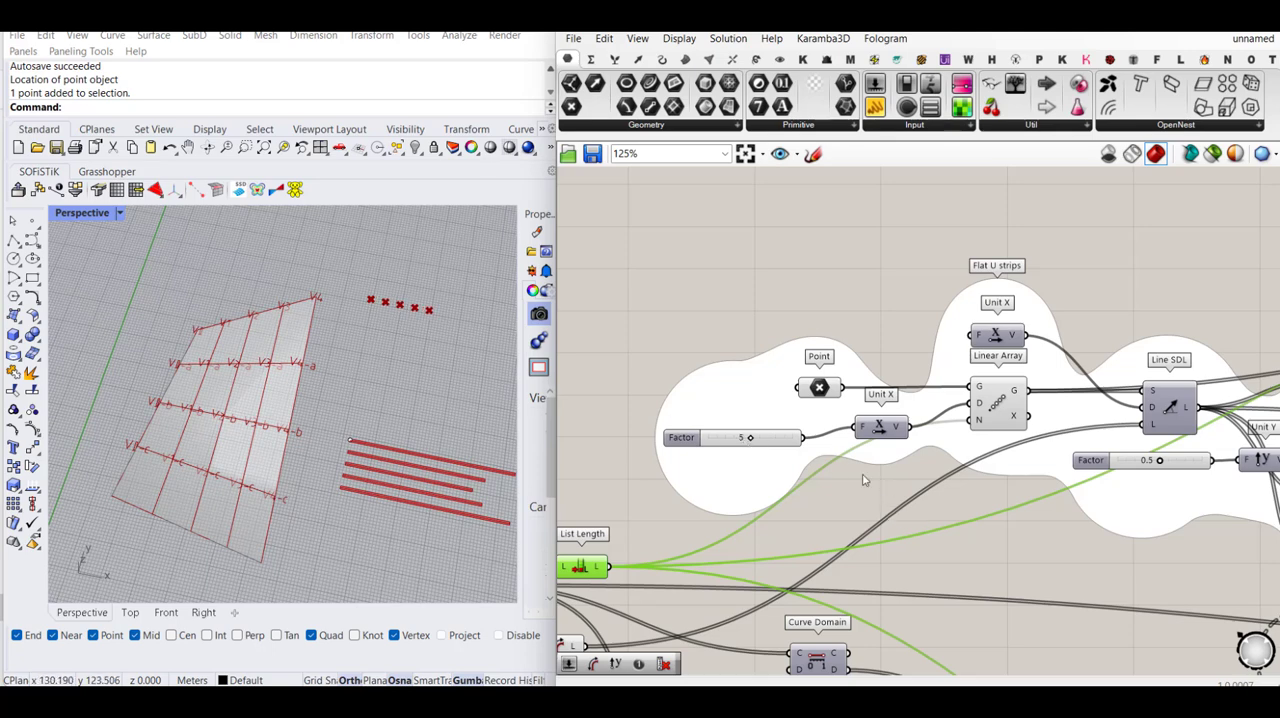
# - Turn on the preview of the Line SDL component in the duplicated strips group
pyautogui.moveTo(998, 469); pyautogui.dragTo(880, 467, button='right')
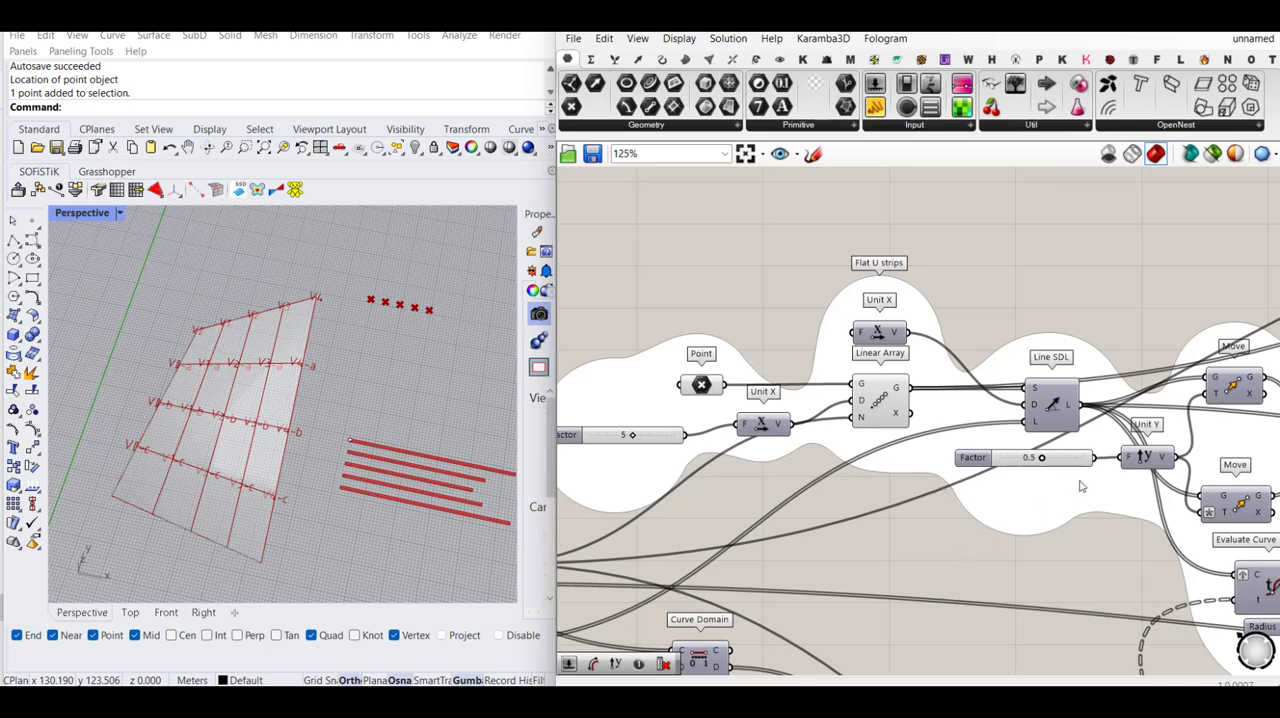
pyautogui.click(1058, 418)
pyautogui.middleClick(1058, 412)
pyautogui.click(1091, 381)
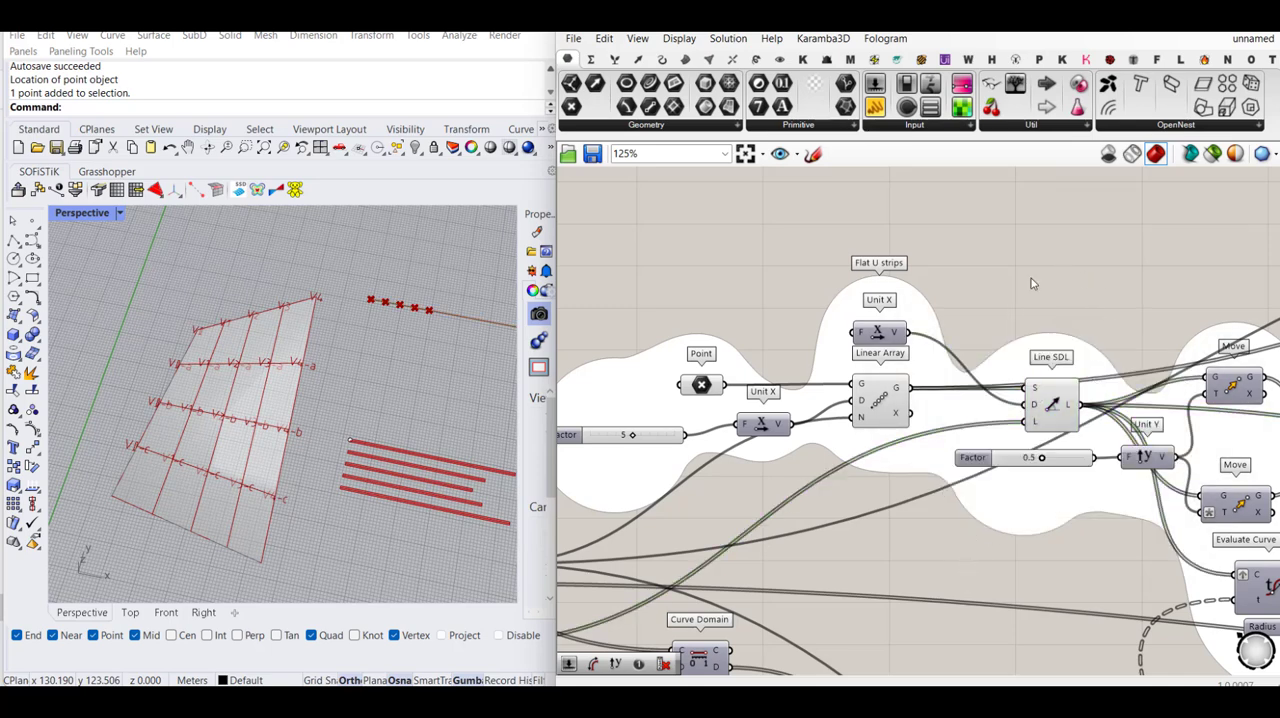
# - Replace the Unit X feeding Line SDL's direction with a Unit Y vector component
pyautogui.click(900, 341)
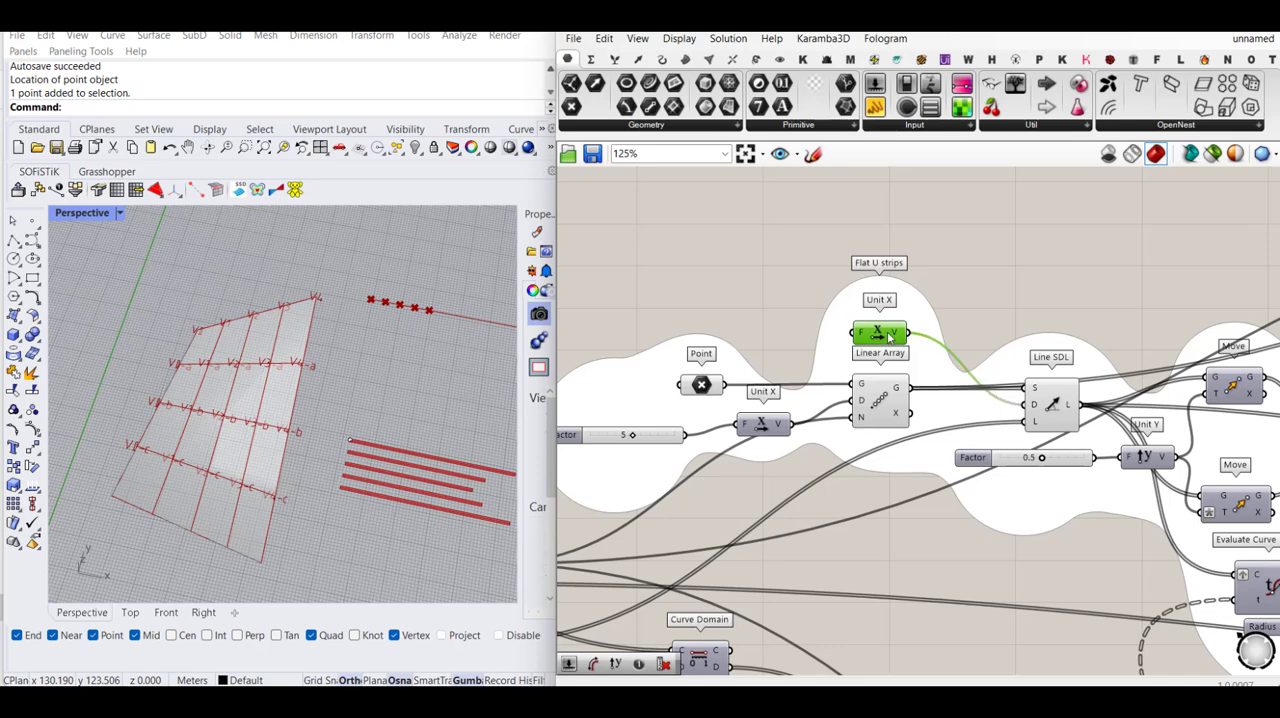
pyautogui.press('Delete')
pyautogui.doubleClick(888, 296)
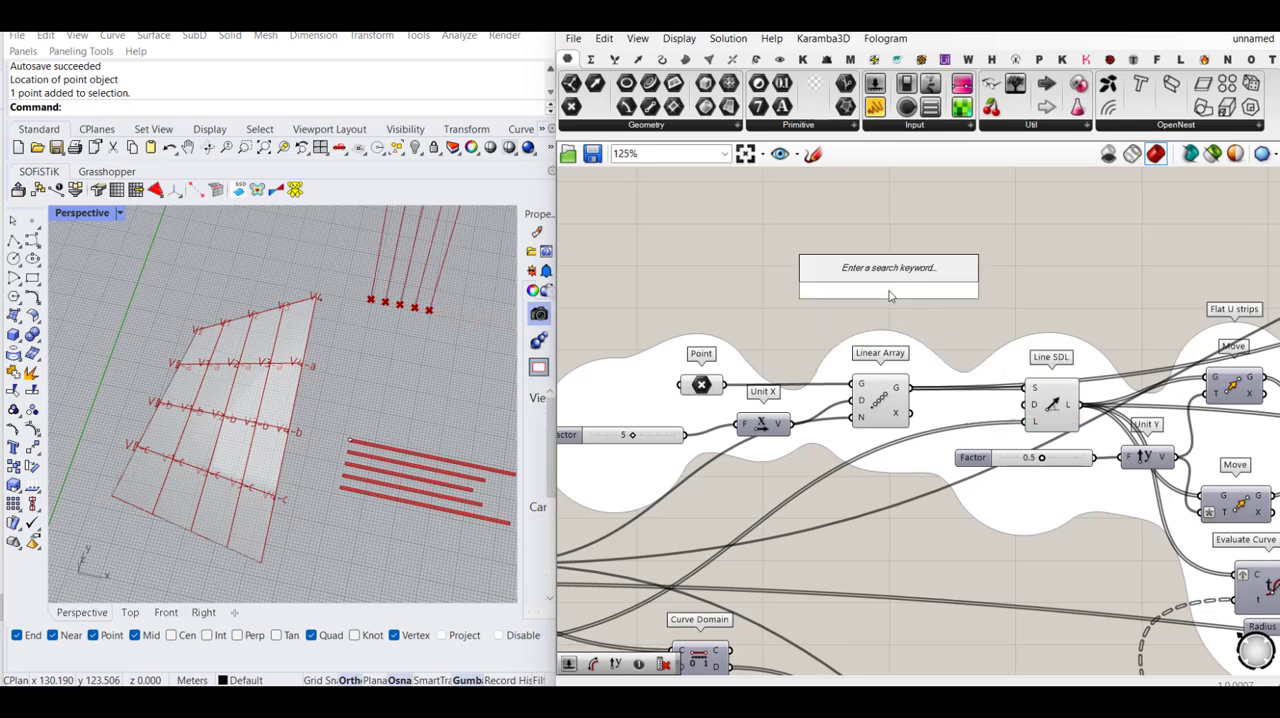
pyautogui.write('y')
pyautogui.click(879, 269)
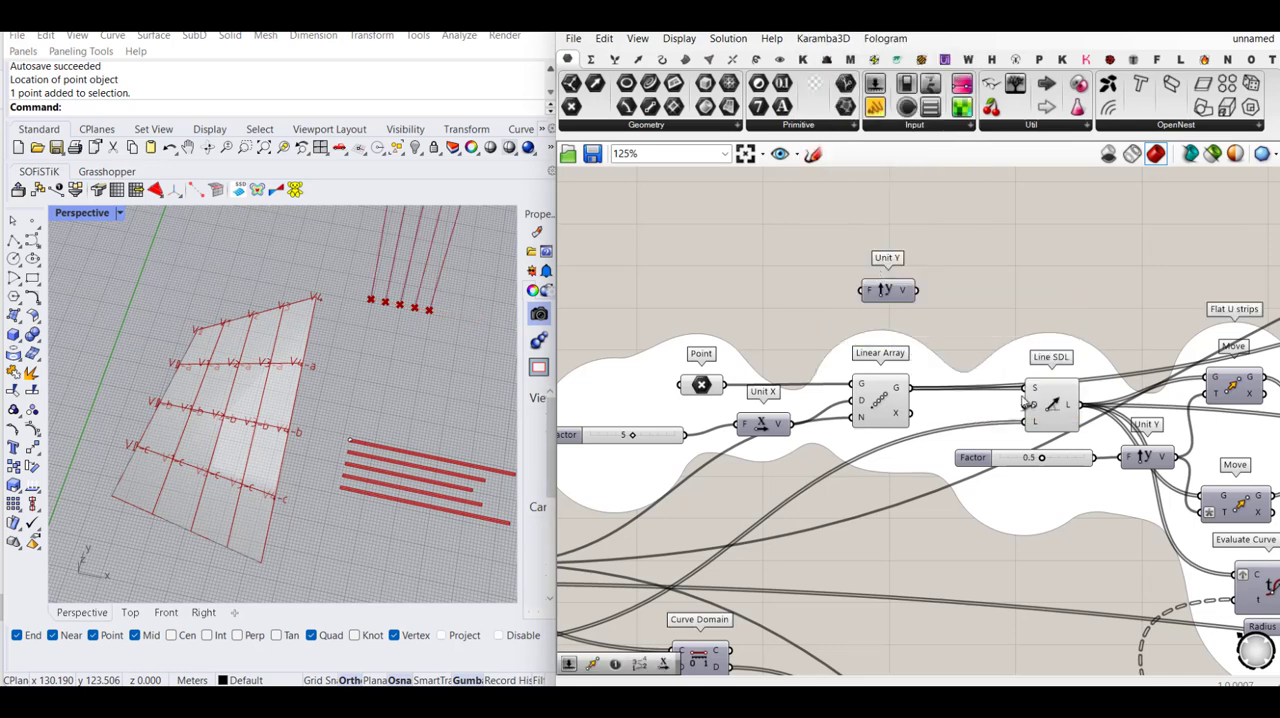
pyautogui.moveTo(1024, 403); pyautogui.dragTo(878, 313)
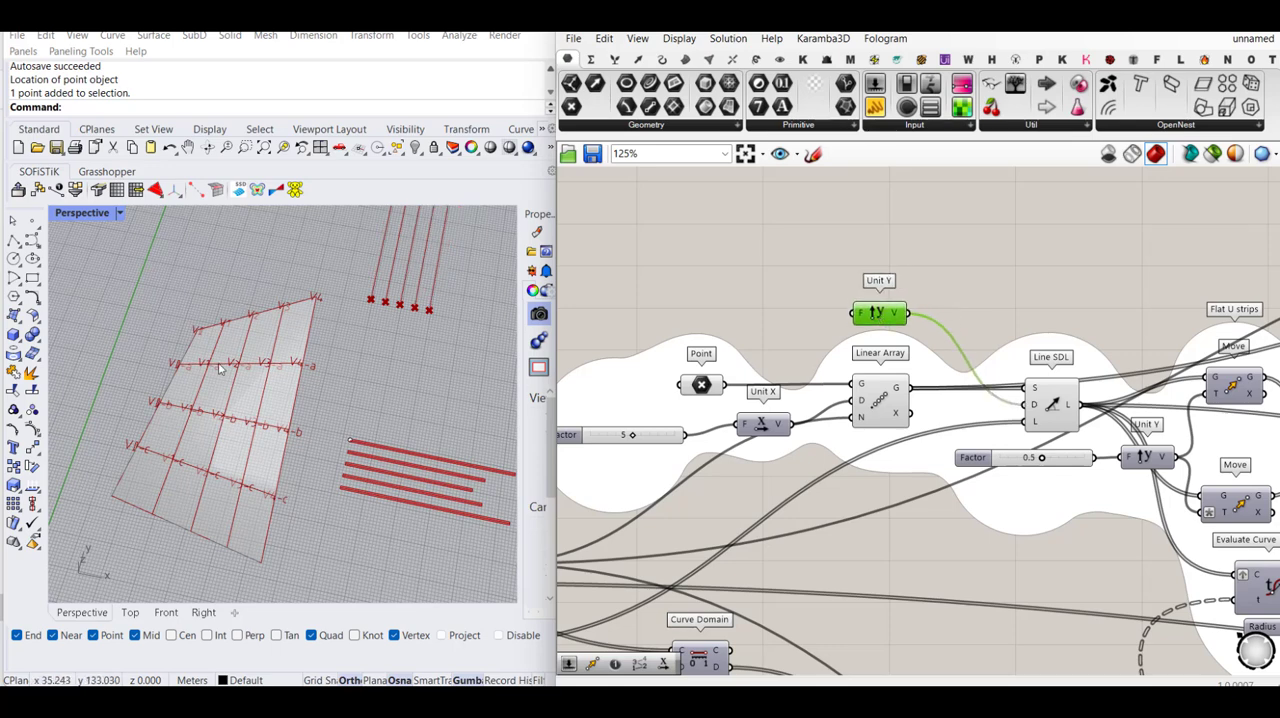
# - Reverse the Line SDL direction by applying the expression -x to the Unit Y's factor input
pyautogui.rightClick(862, 316)
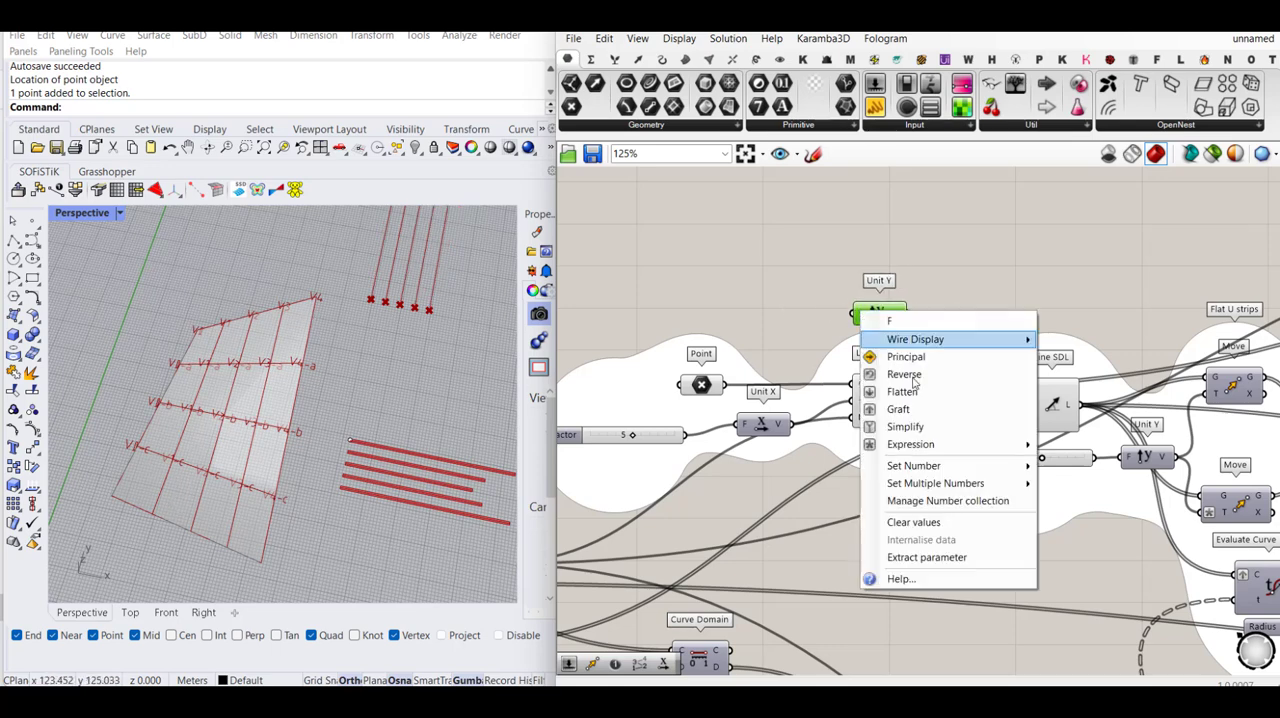
pyautogui.moveTo(977, 446)
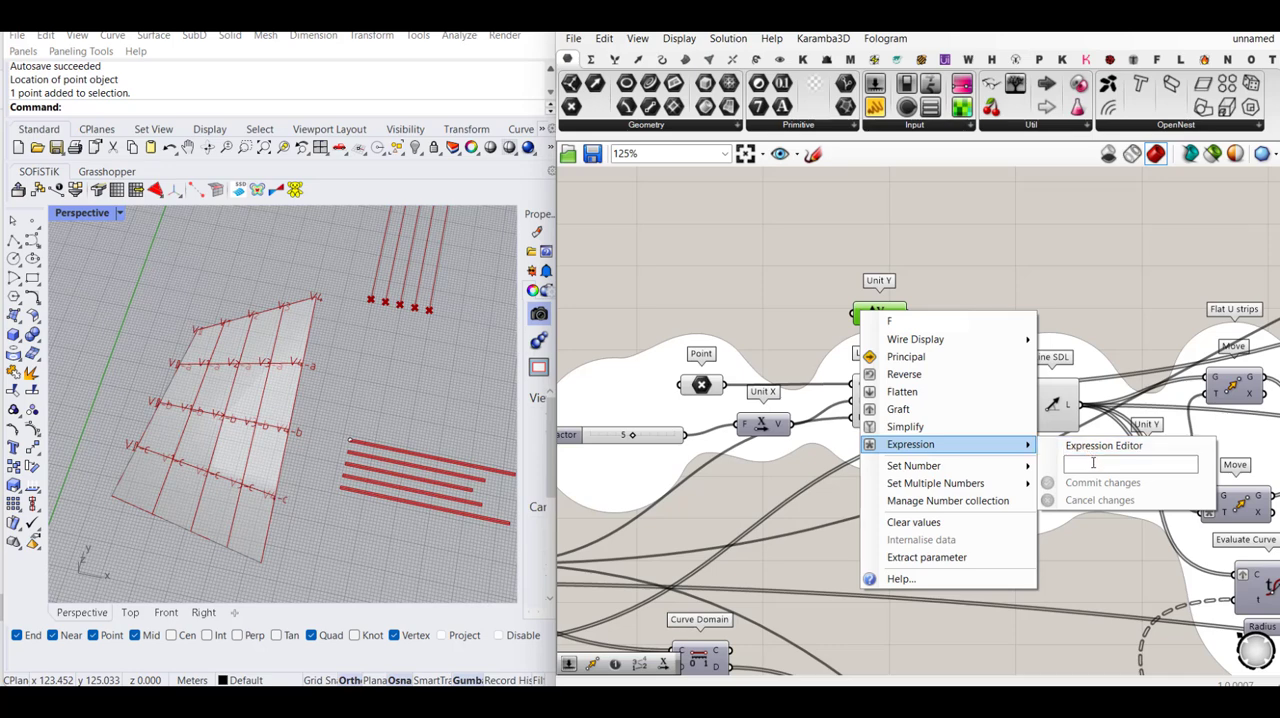
pyautogui.click(1093, 463)
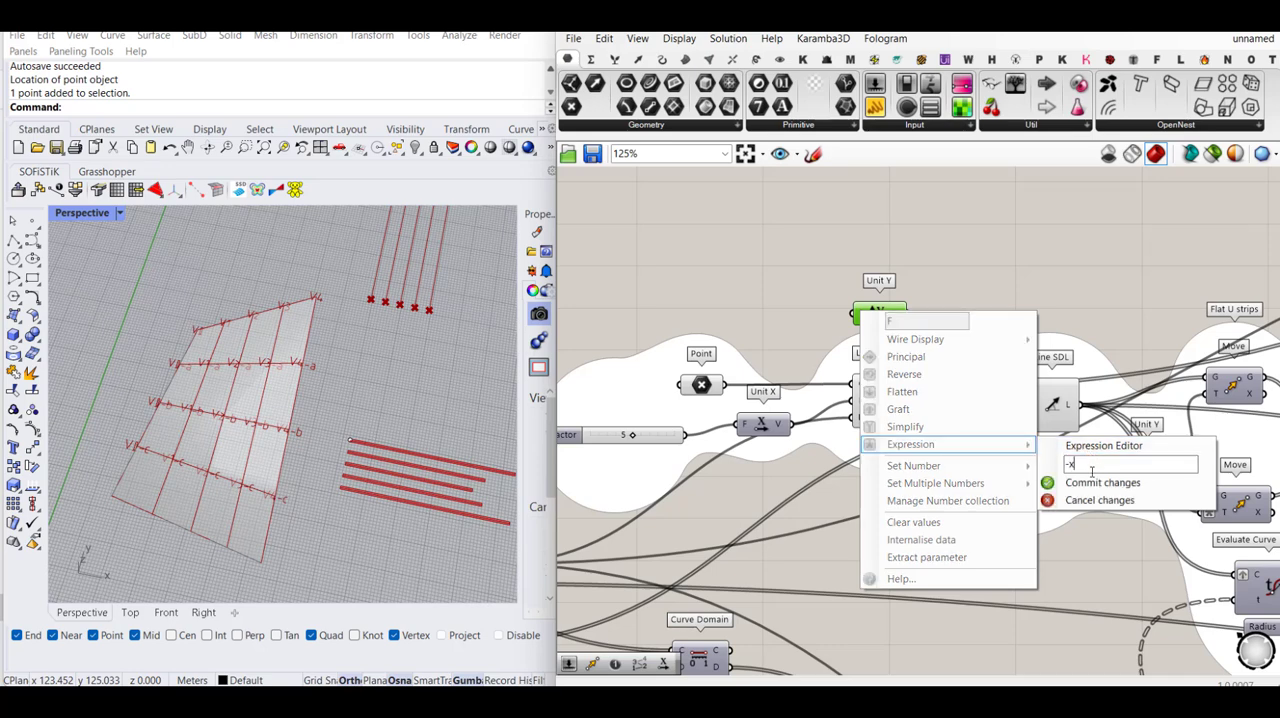
pyautogui.click(1098, 482)
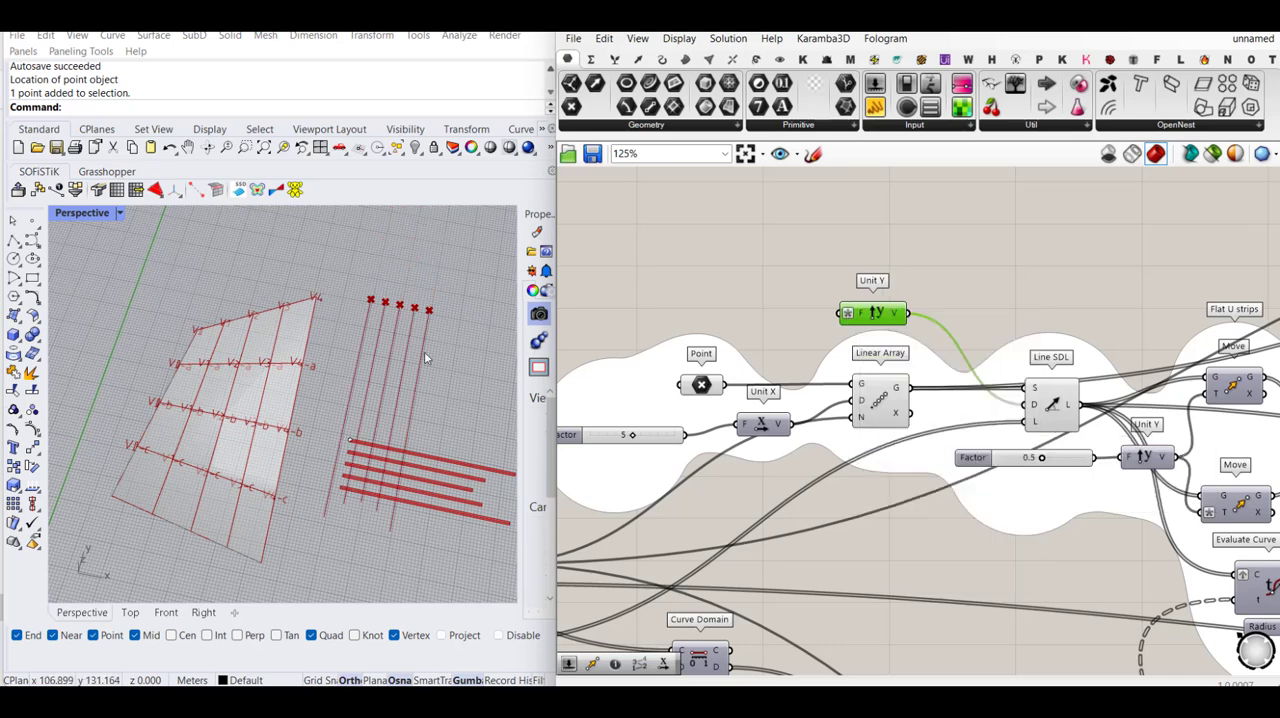
# - Move the base point of the original horizontal flat strips in Rhino so they sit clear below the new vertical lines
pyautogui.scroll(-5, 424, 357)
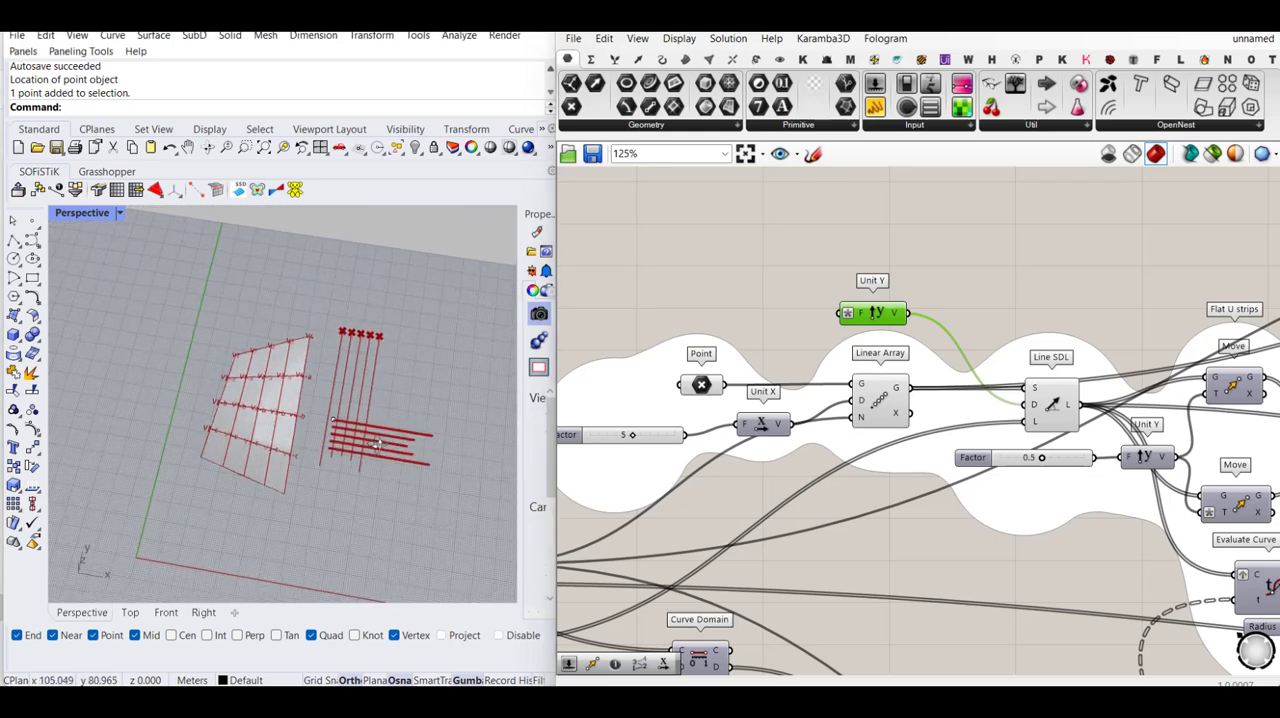
pyautogui.scroll(3, 396, 301)
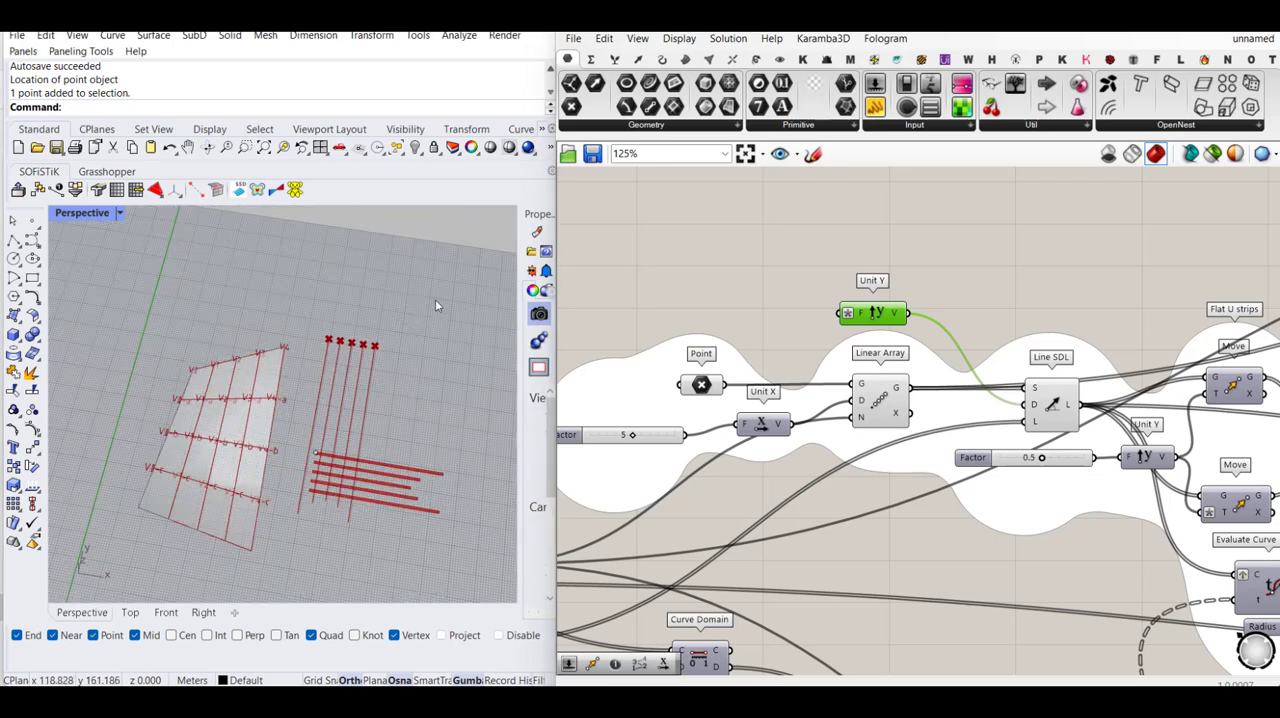
pyautogui.moveTo(435, 305); pyautogui.dragTo(297, 525)
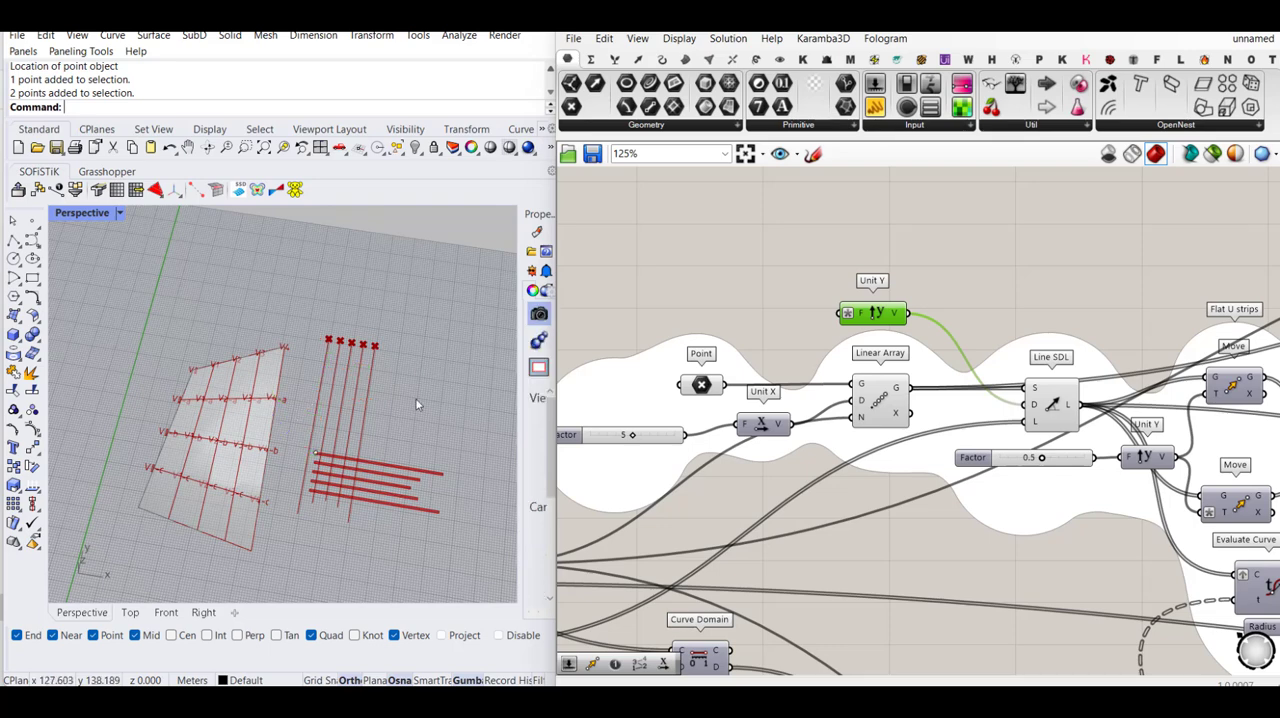
pyautogui.click(316, 451)
pyautogui.moveTo(320, 418); pyautogui.dragTo(307, 479)
pyautogui.click(398, 463)
pyautogui.moveTo(325, 478); pyautogui.dragTo(361, 477, button='right')
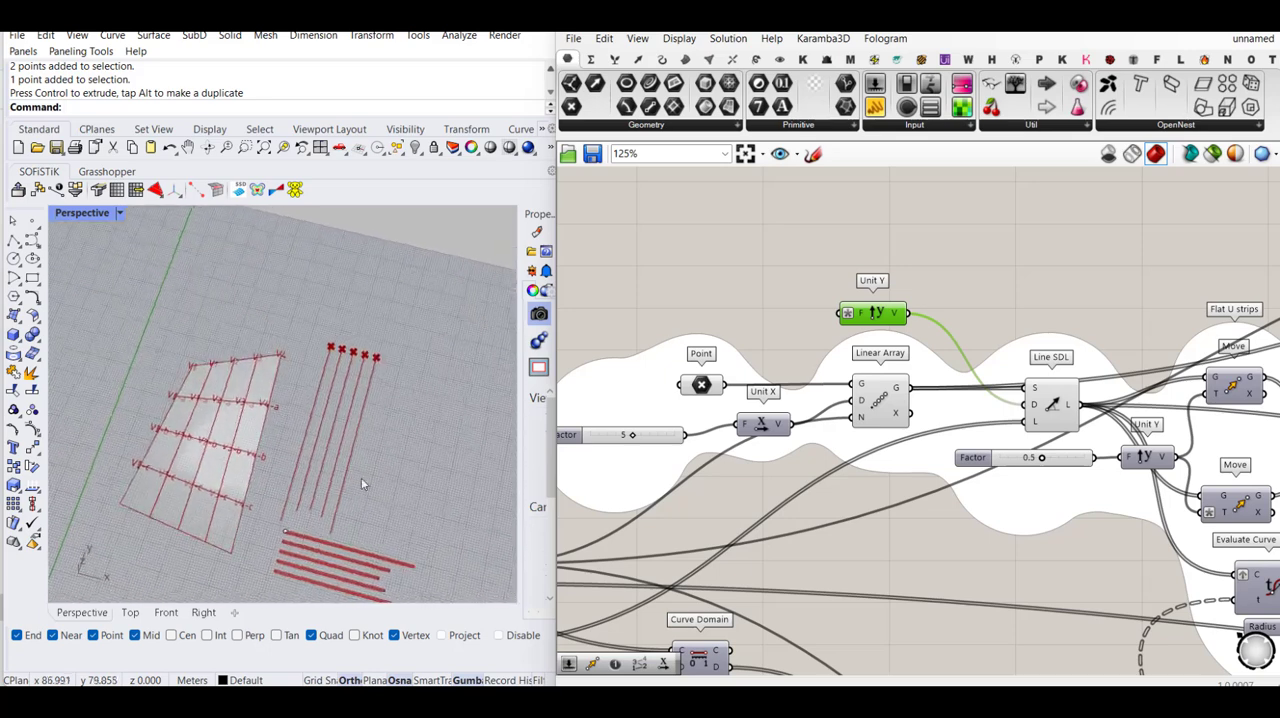
# - Replace the Unit Y feeding both Move components with a Unit X, driven by the 0.5 Factor slider
pyautogui.click(741, 298)
pyautogui.scroll(-1, 885, 350)
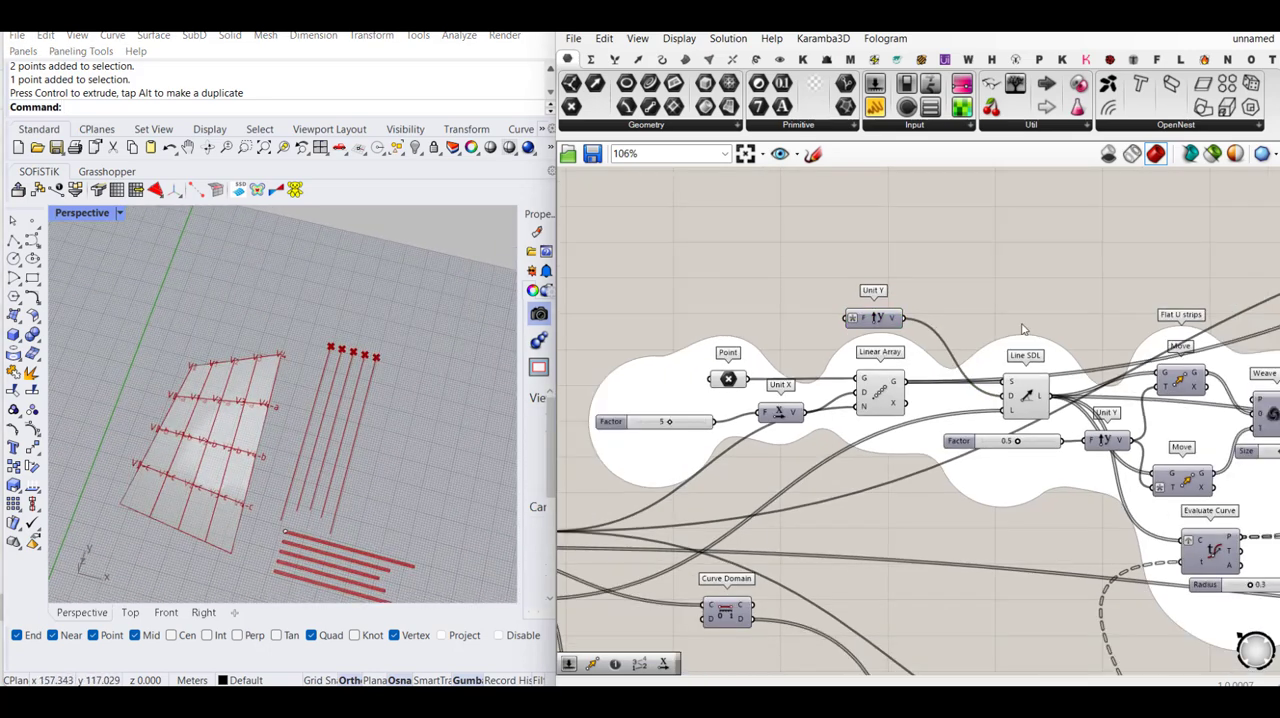
pyautogui.moveTo(1138, 346); pyautogui.dragTo(837, 330, button='right')
pyautogui.moveTo(990, 330); pyautogui.dragTo(862, 332, button='right')
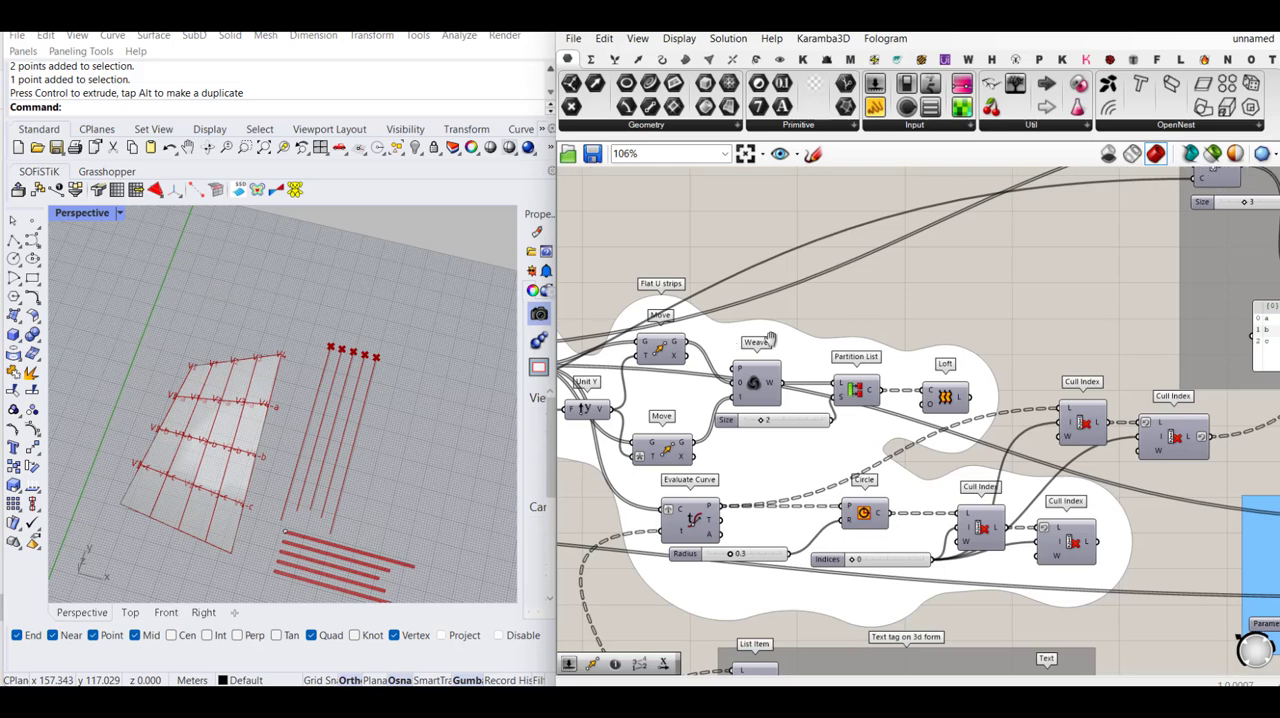
pyautogui.scroll(2, 748, 413)
pyautogui.moveTo(735, 415); pyautogui.dragTo(845, 420, button='right')
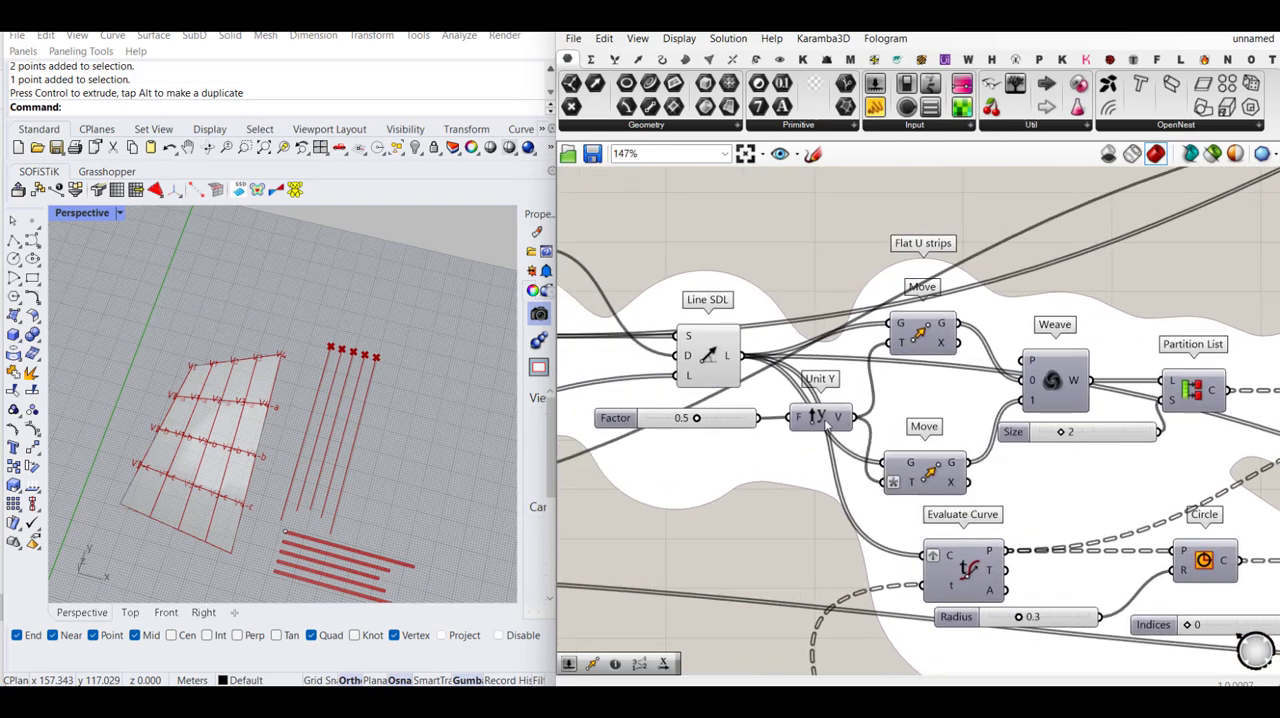
pyautogui.click(824, 421)
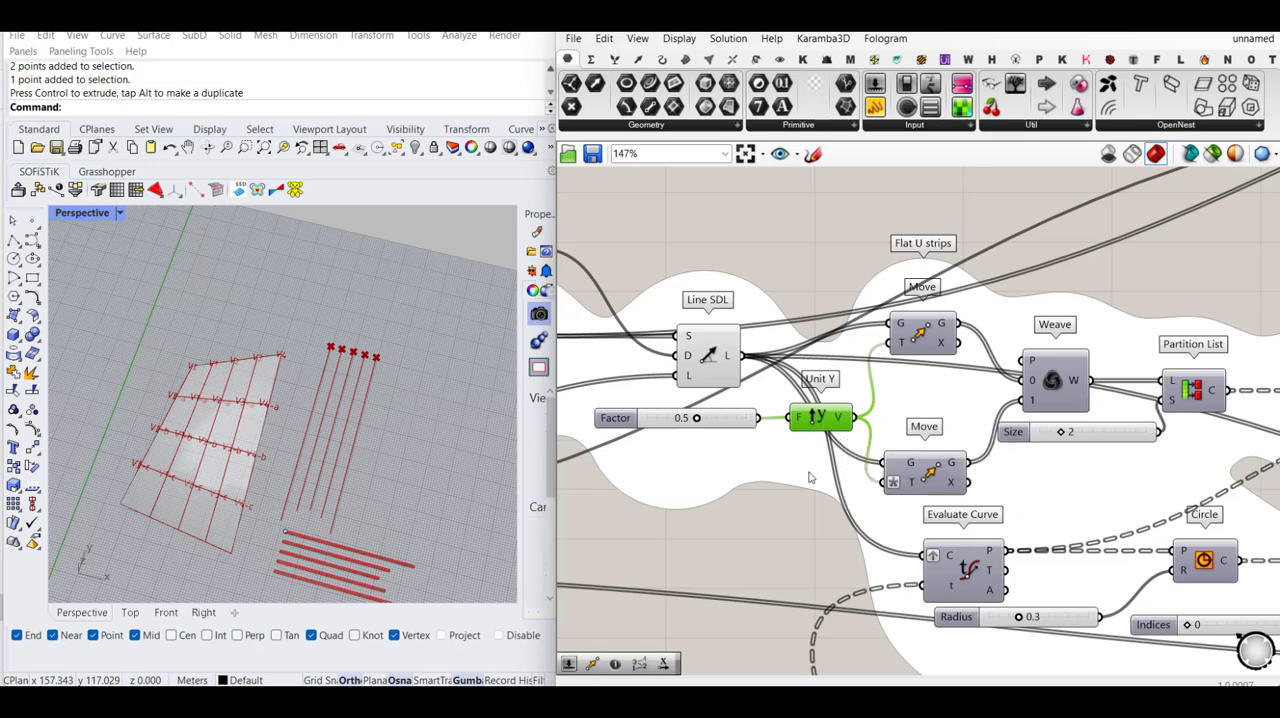
pyautogui.press('Delete')
pyautogui.doubleClick(788, 511)
pyautogui.write('x')
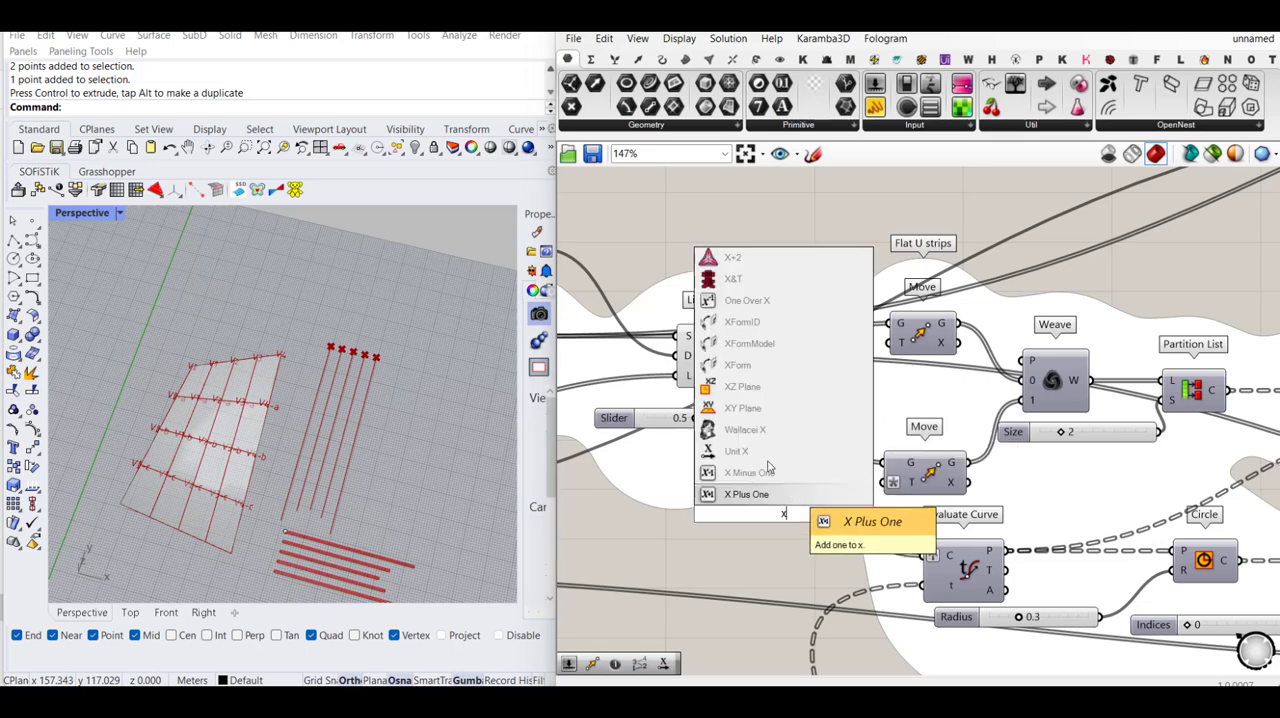
pyautogui.click(736, 451)
pyautogui.moveTo(772, 508); pyautogui.dragTo(869, 380)
pyautogui.moveTo(858, 438); pyautogui.dragTo(872, 479)
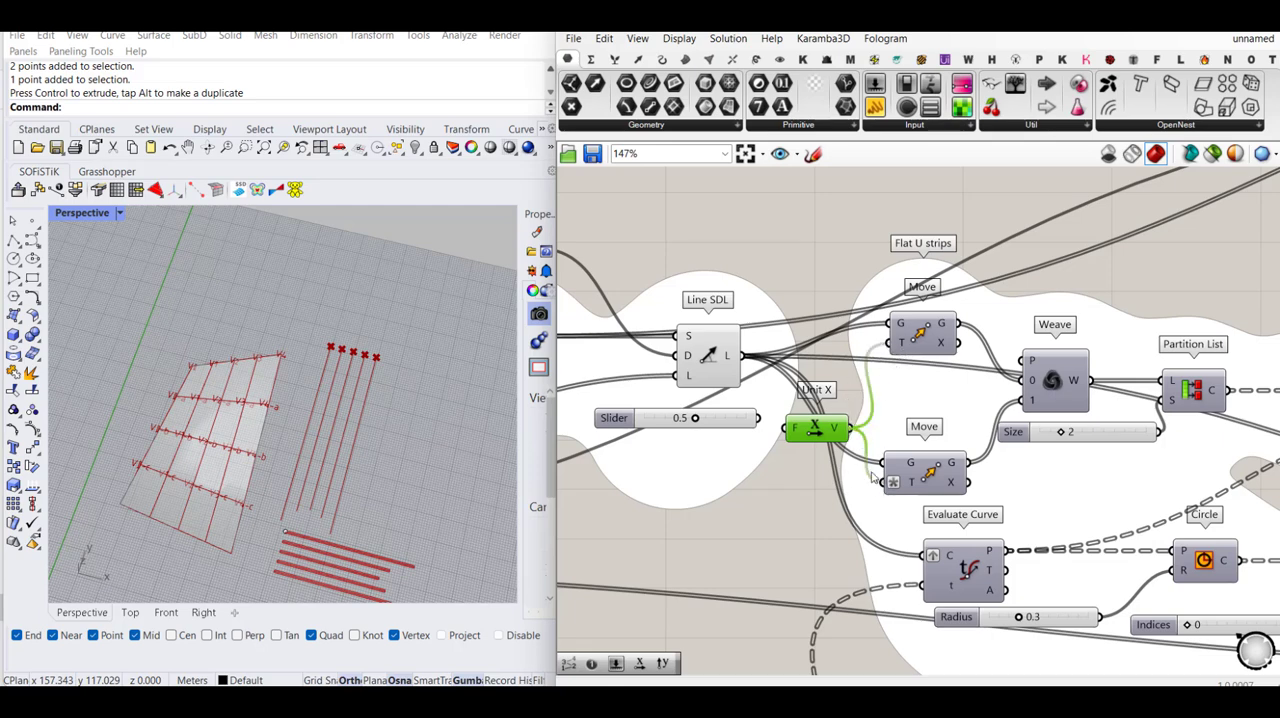
pyautogui.moveTo(788, 430); pyautogui.dragTo(758, 418)
pyautogui.click(788, 522)
# - Turn on the preview of the Loft component and inspect the new vertical flat strips in the Perspective viewport
pyautogui.moveTo(906, 406); pyautogui.dragTo(704, 390, button='right')
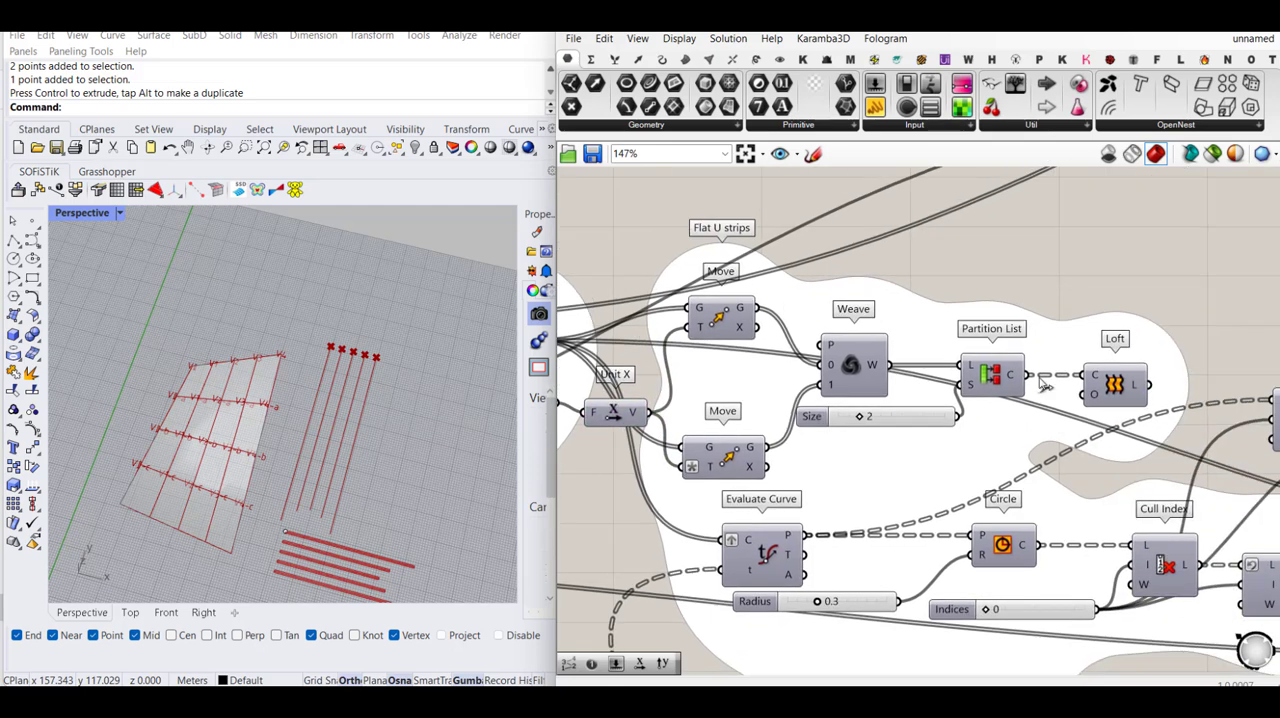
pyautogui.click(1108, 388)
pyautogui.middleClick(1107, 387)
pyautogui.click(1136, 352)
pyautogui.click(1141, 308)
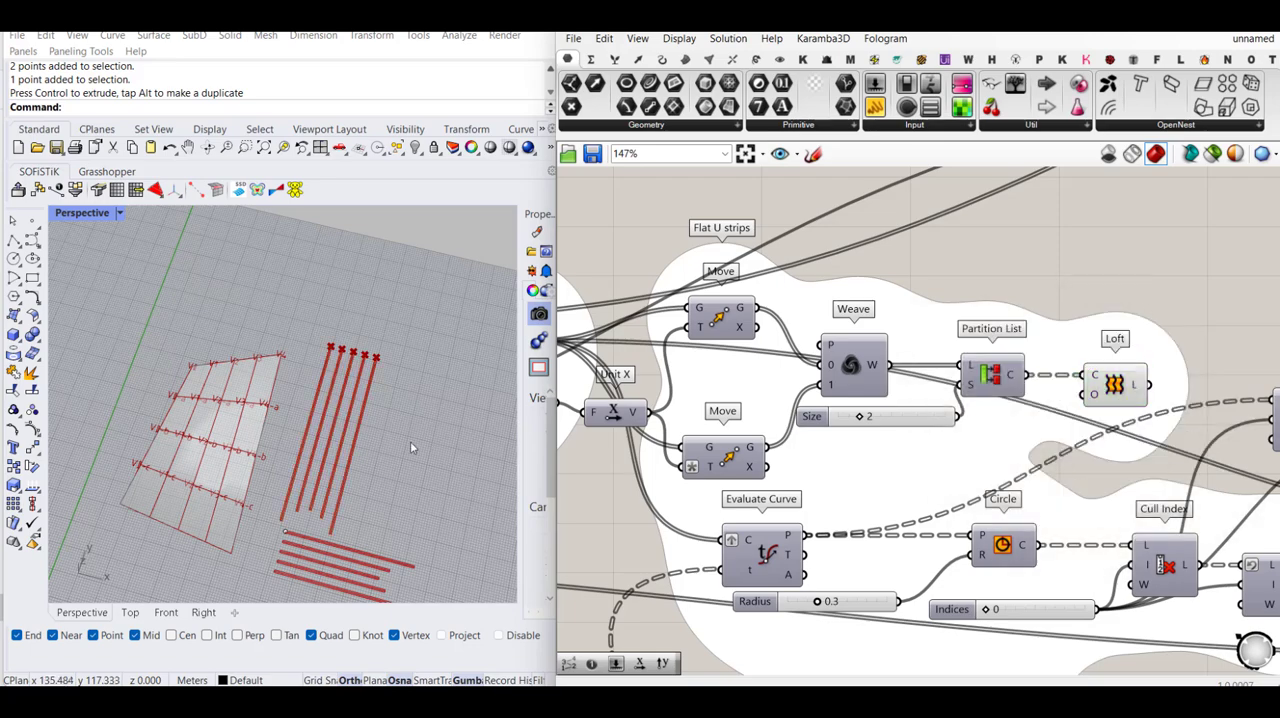
pyautogui.scroll(2, 344, 440)
pyautogui.scroll(4, 332, 412)
pyautogui.scroll(-2, 369, 384)
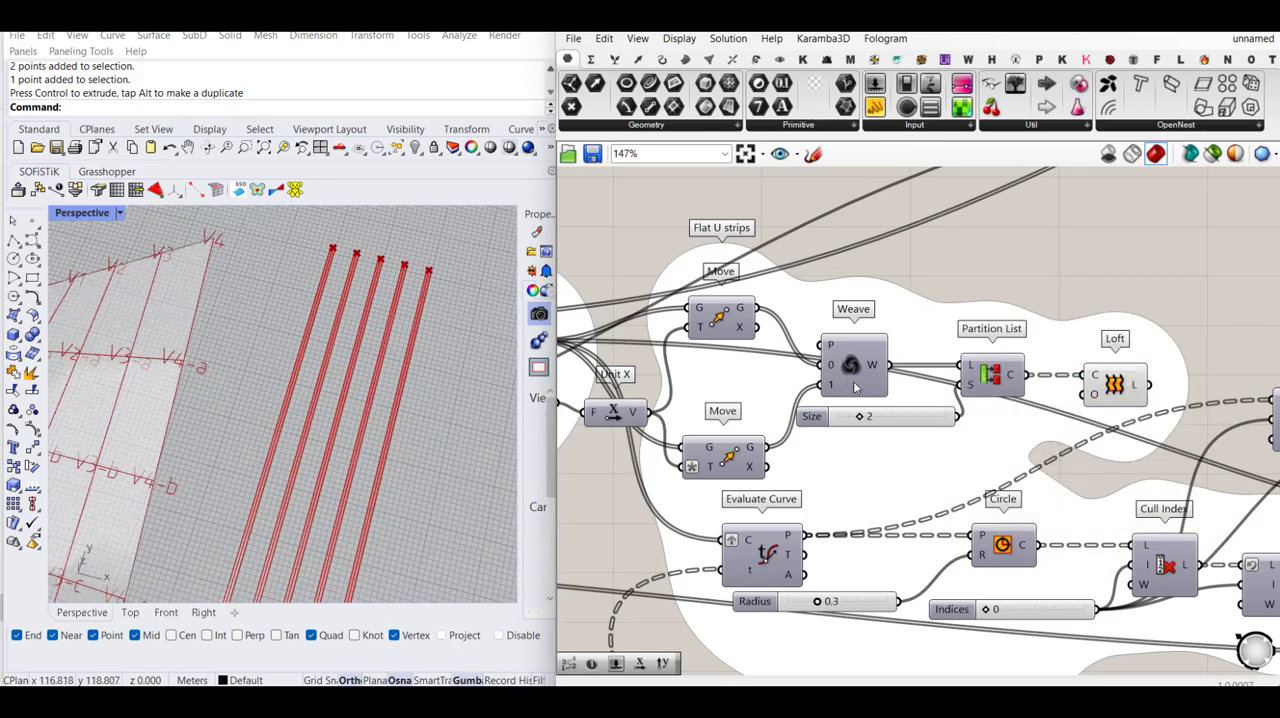
# - Turn on the preview of the final Cull Index after the Circle component and inspect the connection holes on the vertical flat strips
pyautogui.scroll(-1, 860, 386)
pyautogui.scroll(-2, 1105, 428)
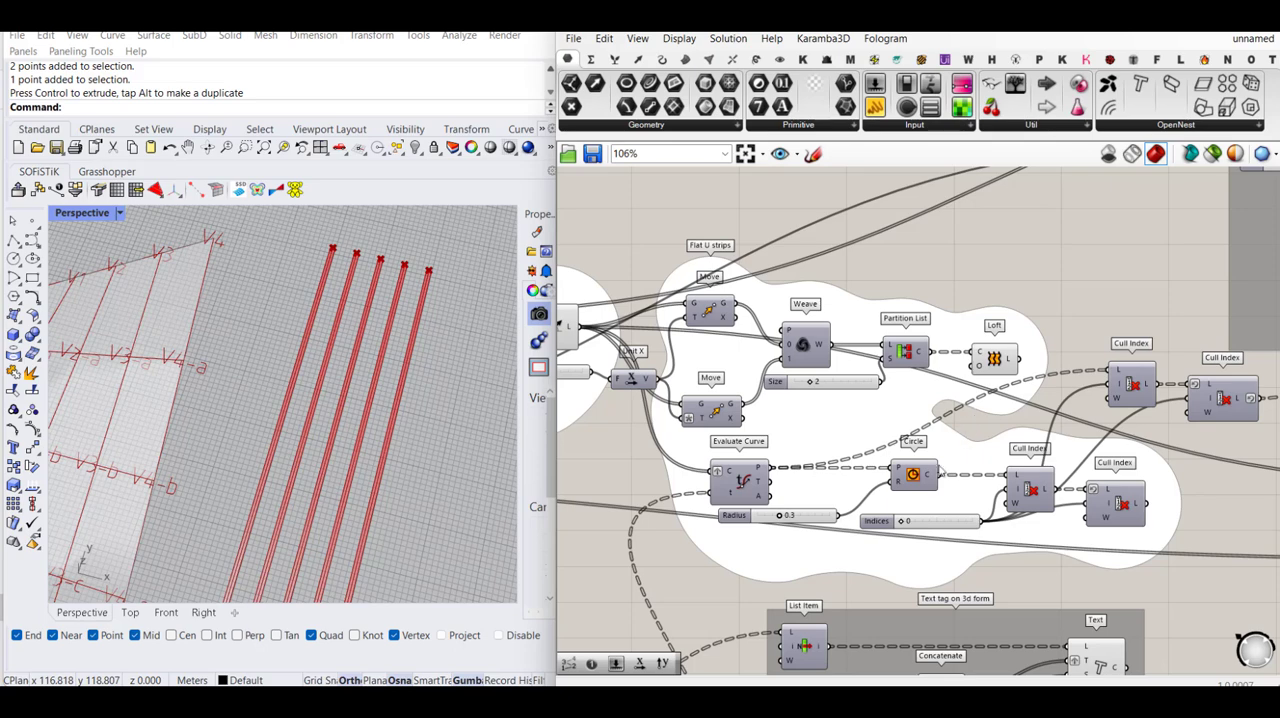
pyautogui.moveTo(955, 462); pyautogui.dragTo(905, 403, button='right')
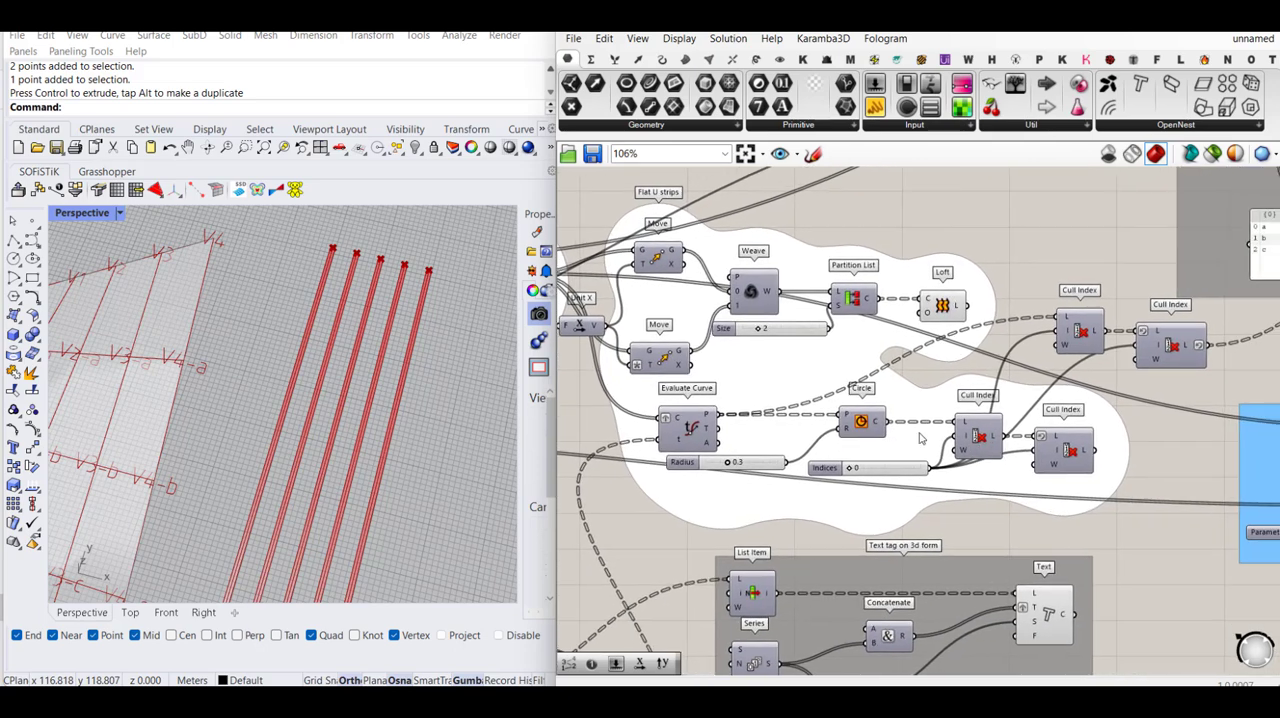
pyautogui.middleClick(860, 422)
pyautogui.middleClick(1057, 440)
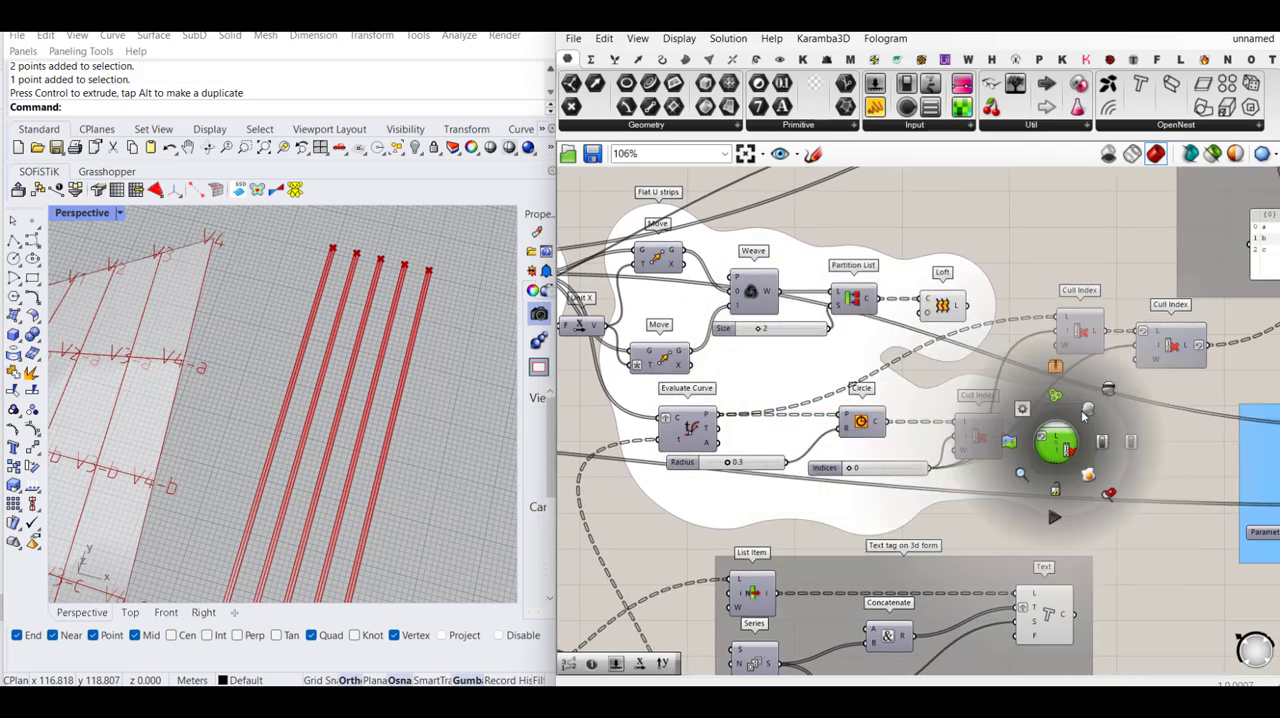
pyautogui.scroll(-3, 392, 333)
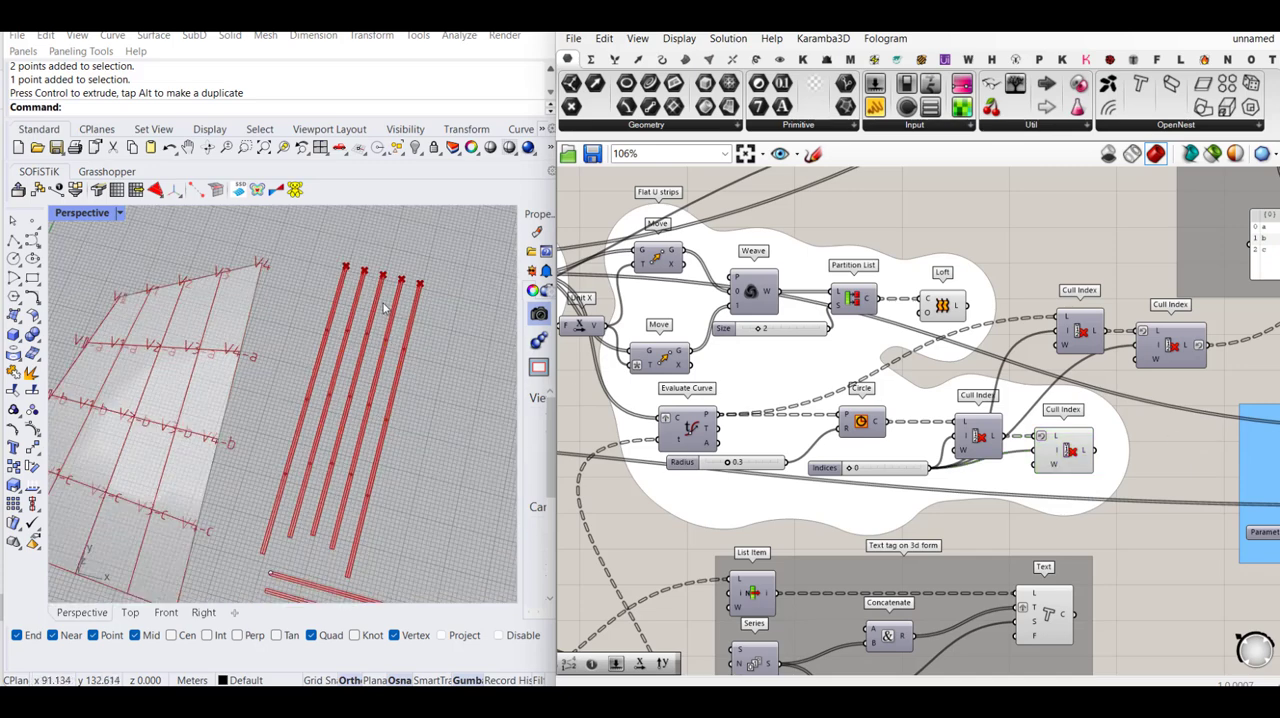
pyautogui.scroll(-1, 978, 374)
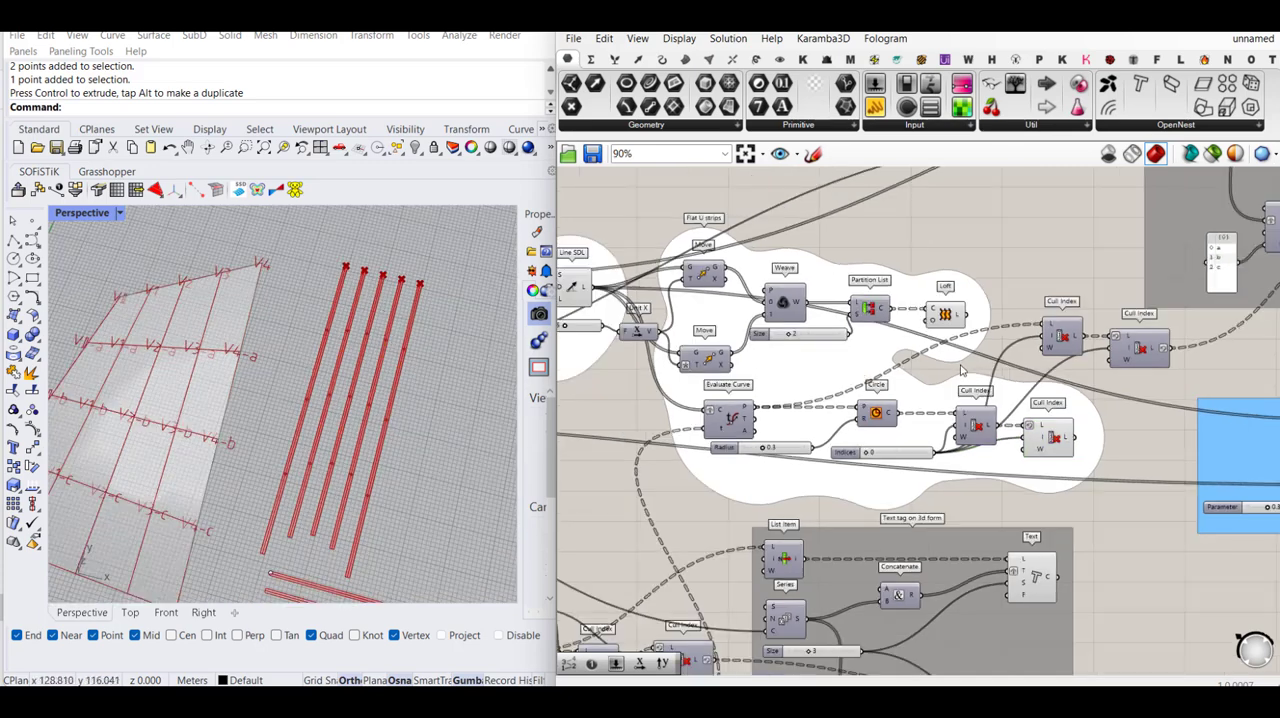
# - Turn on the Custom Preview in the check system group to show the check spheres on the surface and the vertical flat strips
pyautogui.moveTo(1206, 381); pyautogui.dragTo(840, 379, button='right')
pyautogui.scroll(-1, 840, 379)
pyautogui.moveTo(1153, 421); pyautogui.dragTo(1075, 433, button='right')
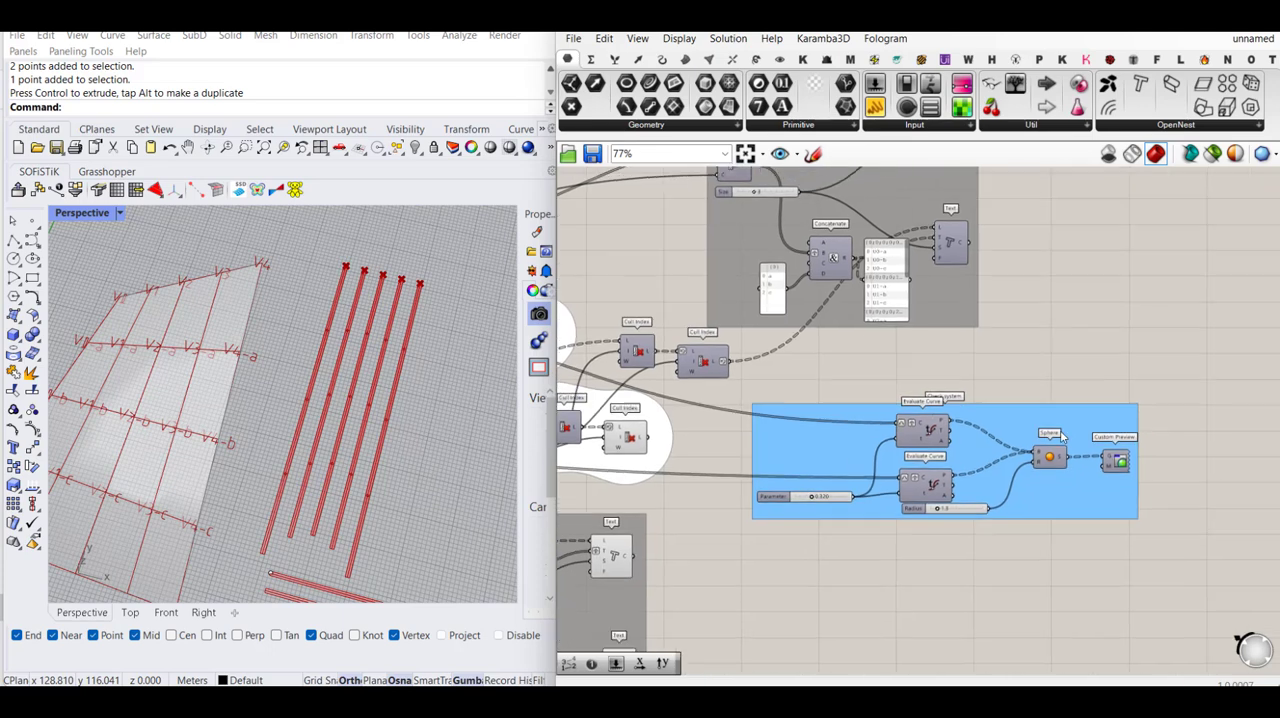
pyautogui.scroll(2, 1075, 433)
pyautogui.click(1124, 471)
pyautogui.middleClick(1129, 469)
pyautogui.click(1161, 436)
pyautogui.click(1128, 344)
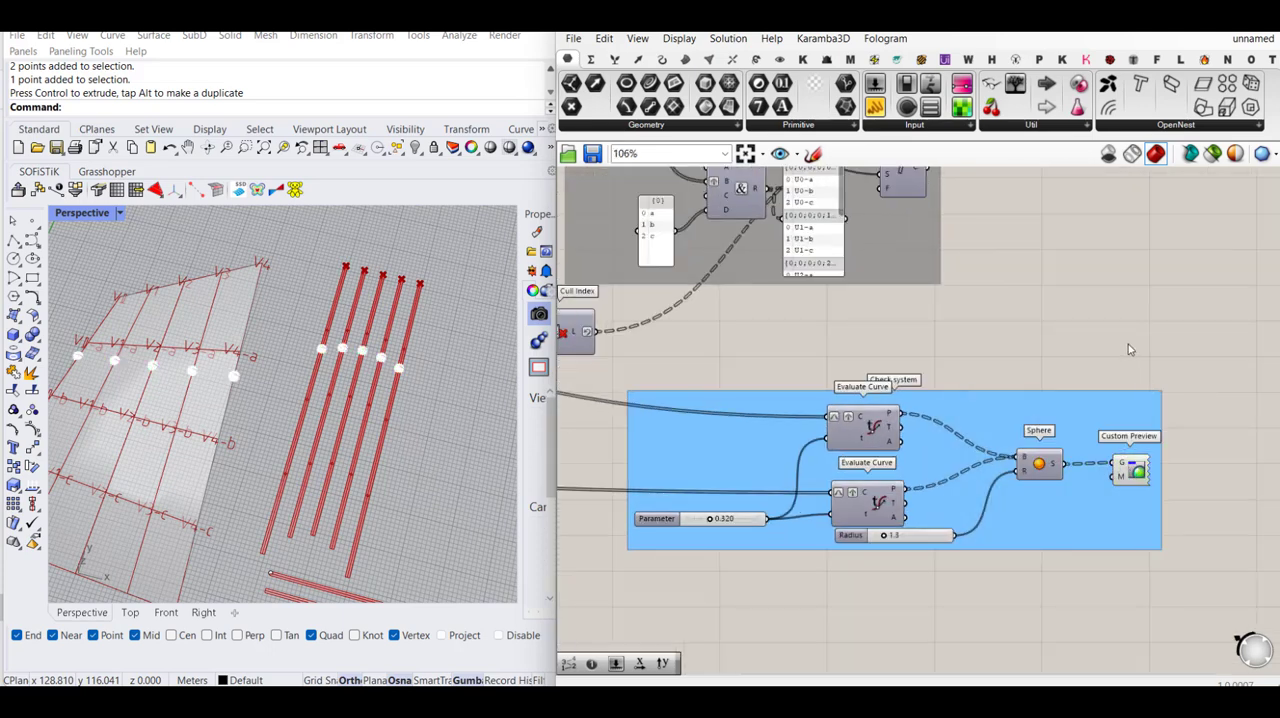
# - Move the check system's Parameter slider to 1.000 to compare sphere positions along the surface curves and flat strips
pyautogui.scroll(-2, 1128, 345)
pyautogui.scroll(1, 896, 473)
pyautogui.scroll(1, 879, 472)
pyautogui.moveTo(805, 467); pyautogui.dragTo(877, 474)
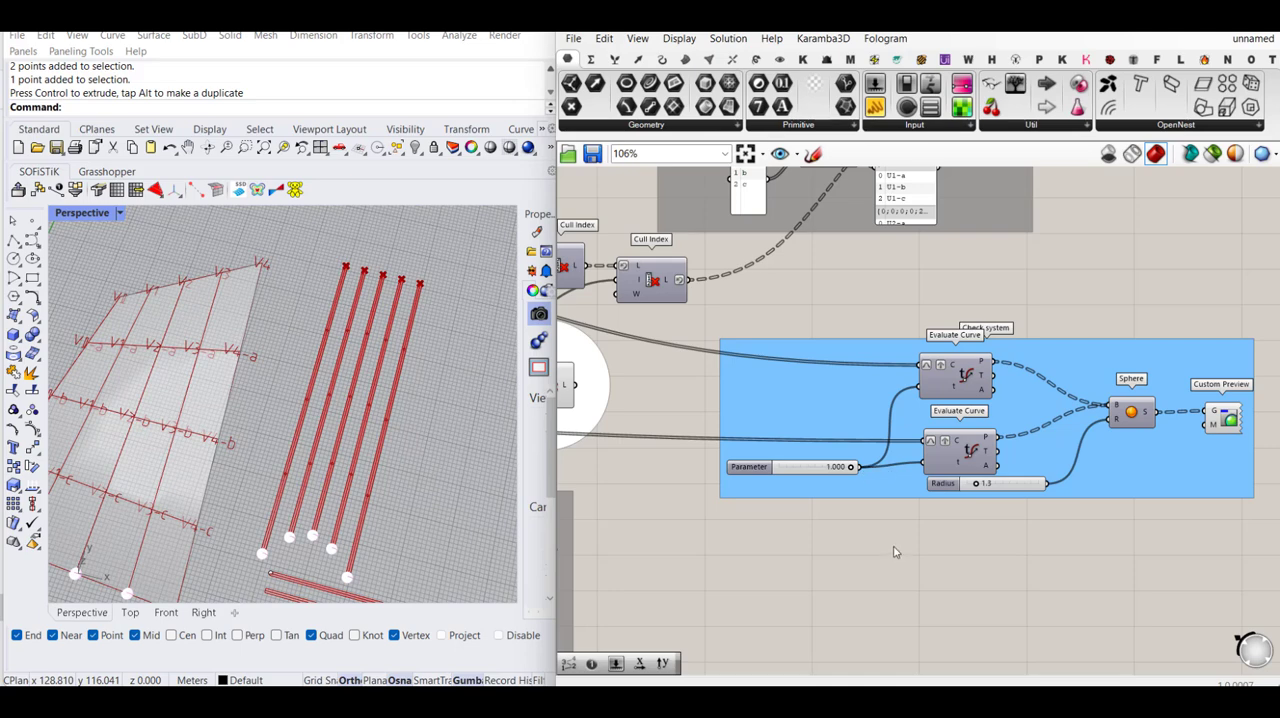
# - Turn off the preview of the check system's spheres
pyautogui.scroll(-2, 895, 552)
pyautogui.moveTo(1195, 401); pyautogui.dragTo(1026, 553)
pyautogui.middleClick(1026, 553)
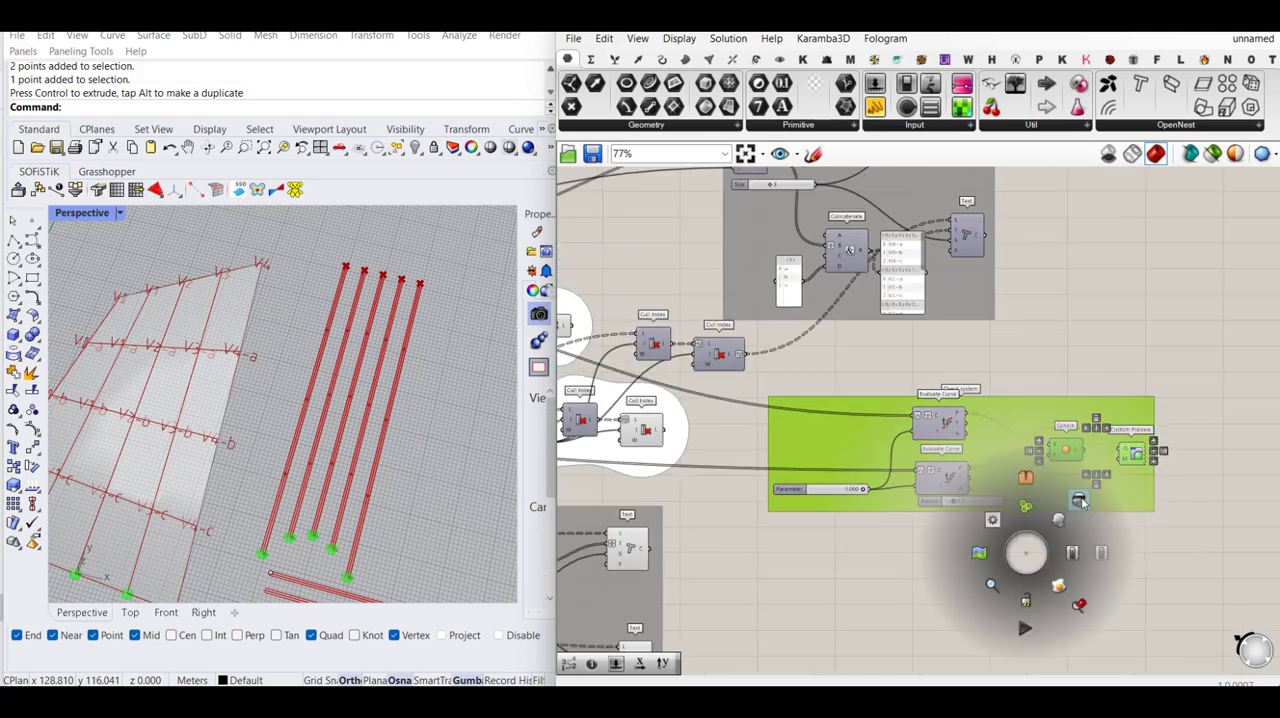
pyautogui.click(1080, 502)
# - Turn on the preview of the upper Text component that tags the ends of the vertical flat strips
pyautogui.scroll(-3, 1160, 376)
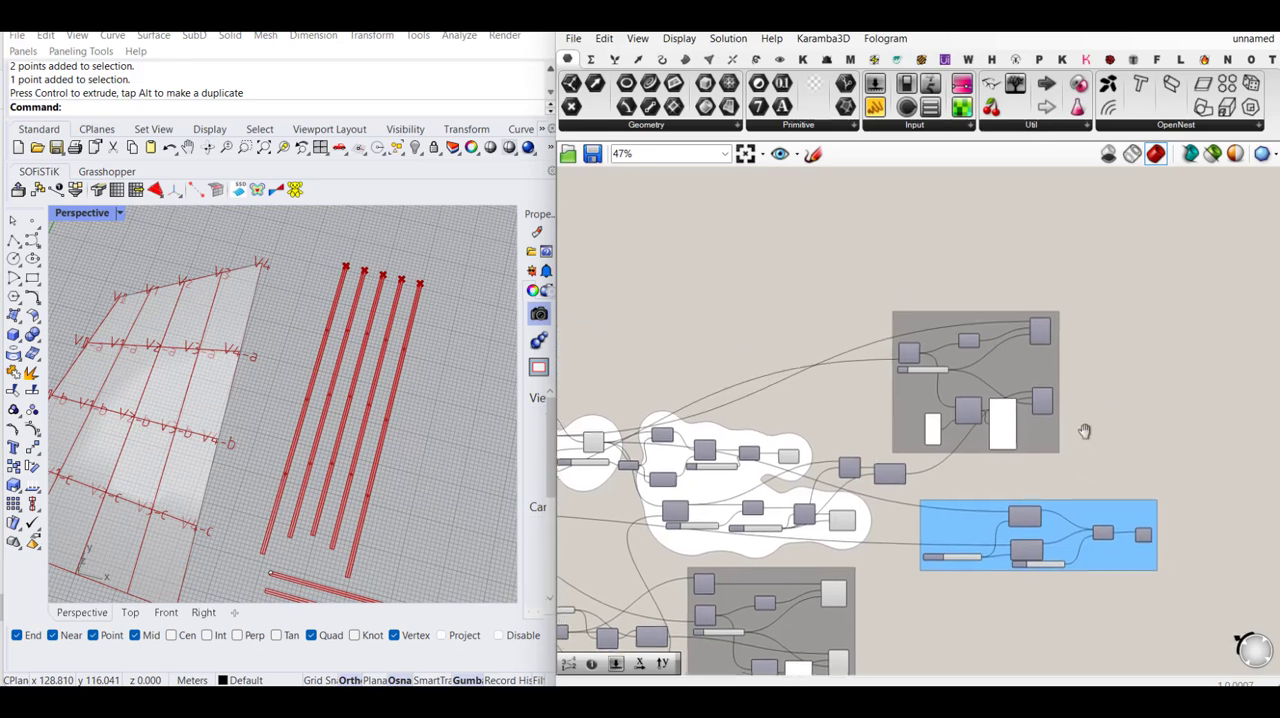
pyautogui.scroll(3, 1077, 369)
pyautogui.middleClick(1030, 325)
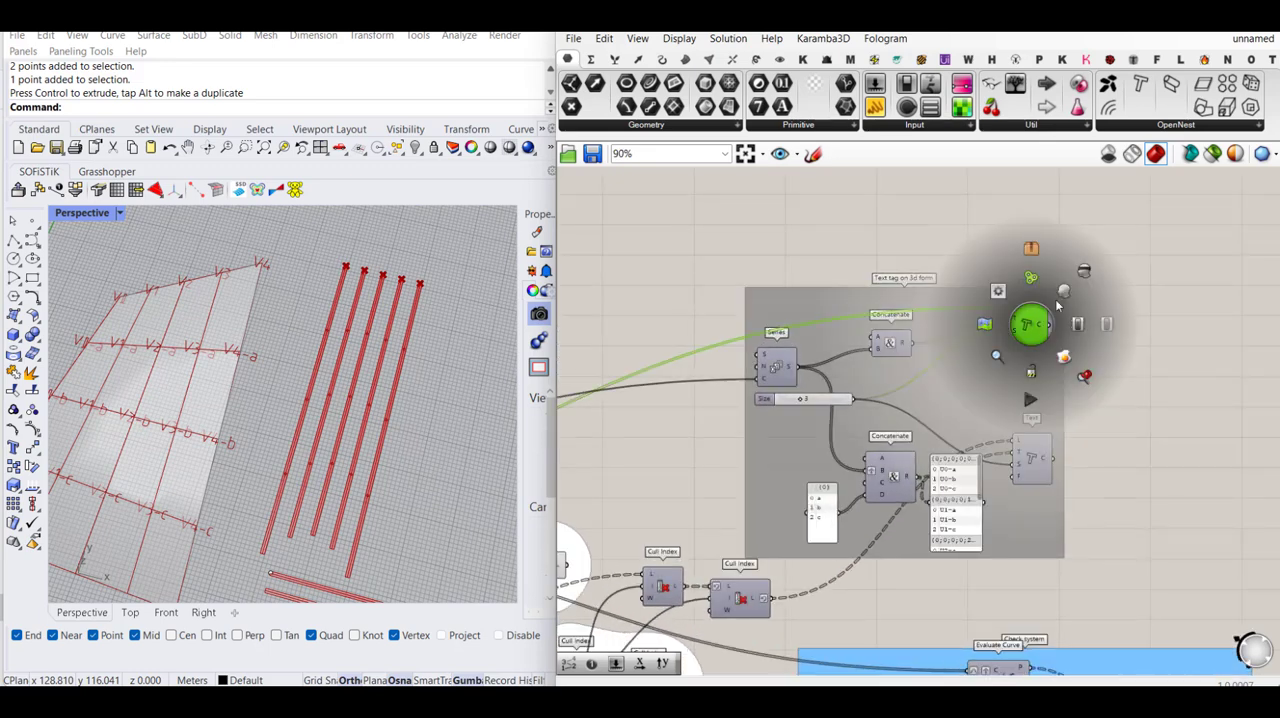
pyautogui.click(1065, 293)
pyautogui.click(1123, 290)
pyautogui.scroll(6, 419, 280)
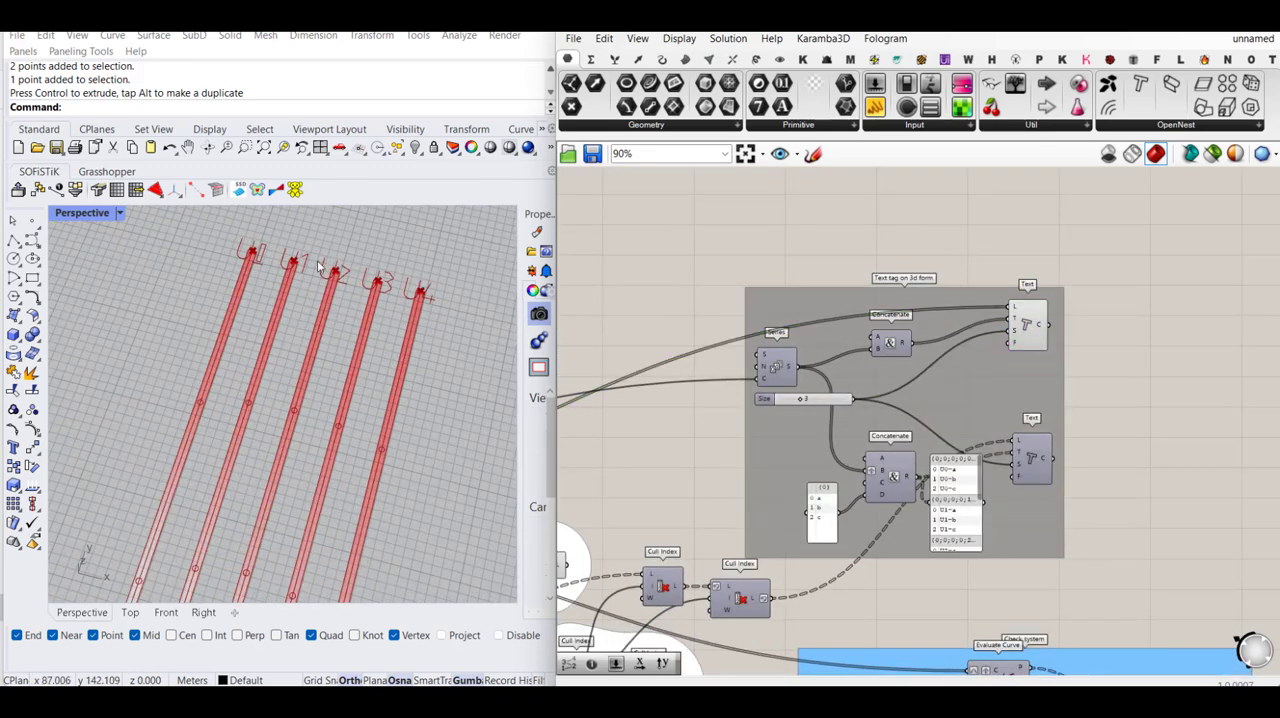
# - Set the A input text of the Concatenate for the strip end tags to V
pyautogui.scroll(2, 872, 342)
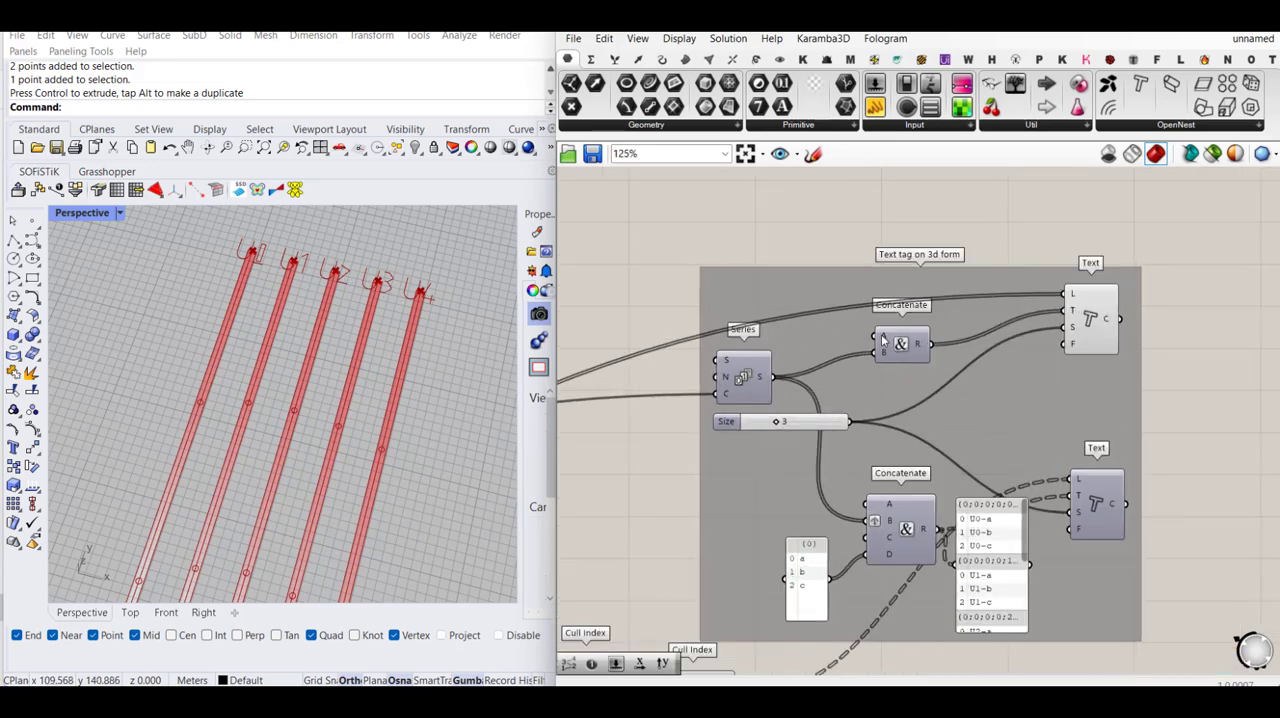
pyautogui.rightClick(882, 340)
pyautogui.moveTo(960, 472)
pyautogui.click(1085, 474)
pyautogui.write('U')
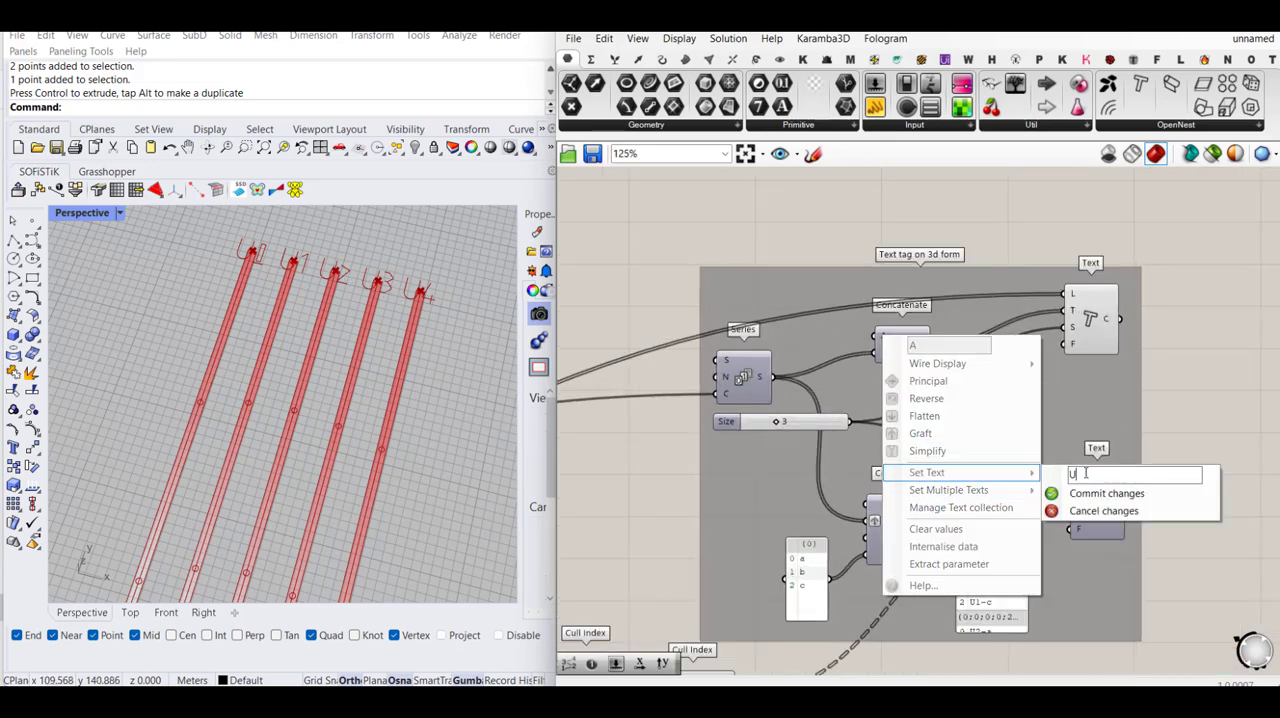
pyautogui.click(1070, 493)
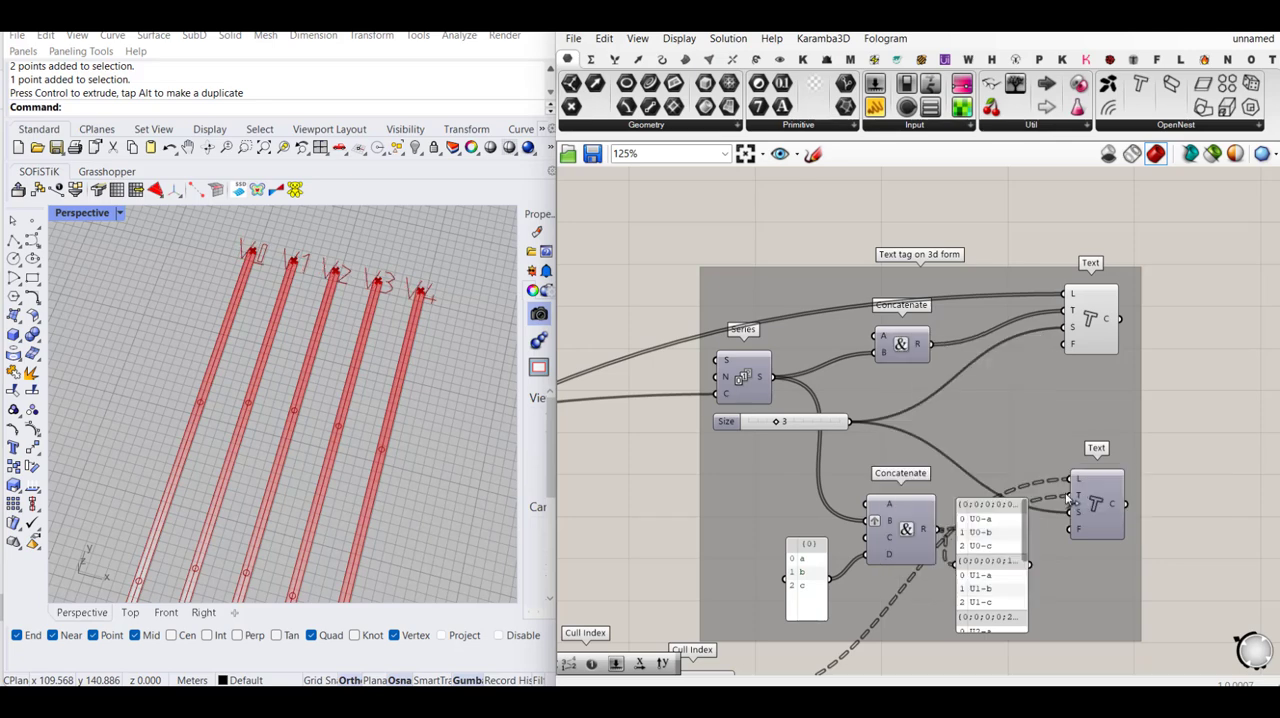
# - Set the A input text of the Concatenate for the intersection hole tags to V
pyautogui.rightClick(878, 508)
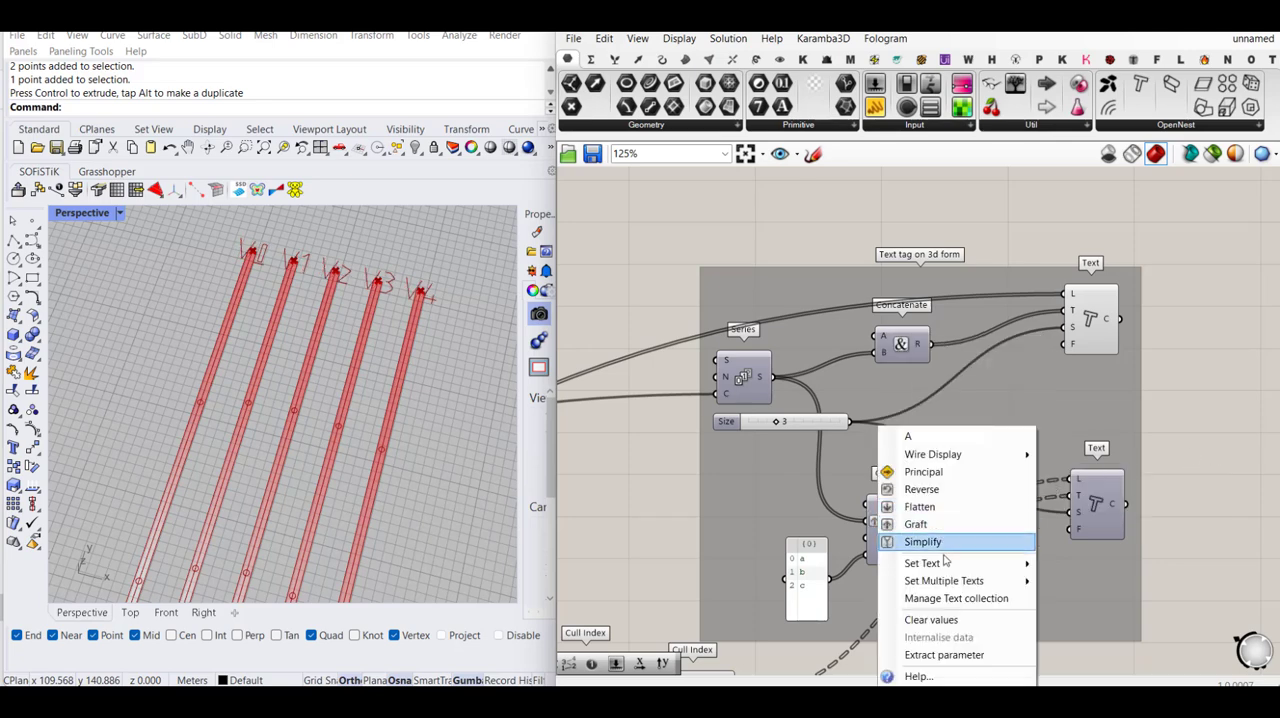
pyautogui.moveTo(982, 564)
pyautogui.click(1068, 564)
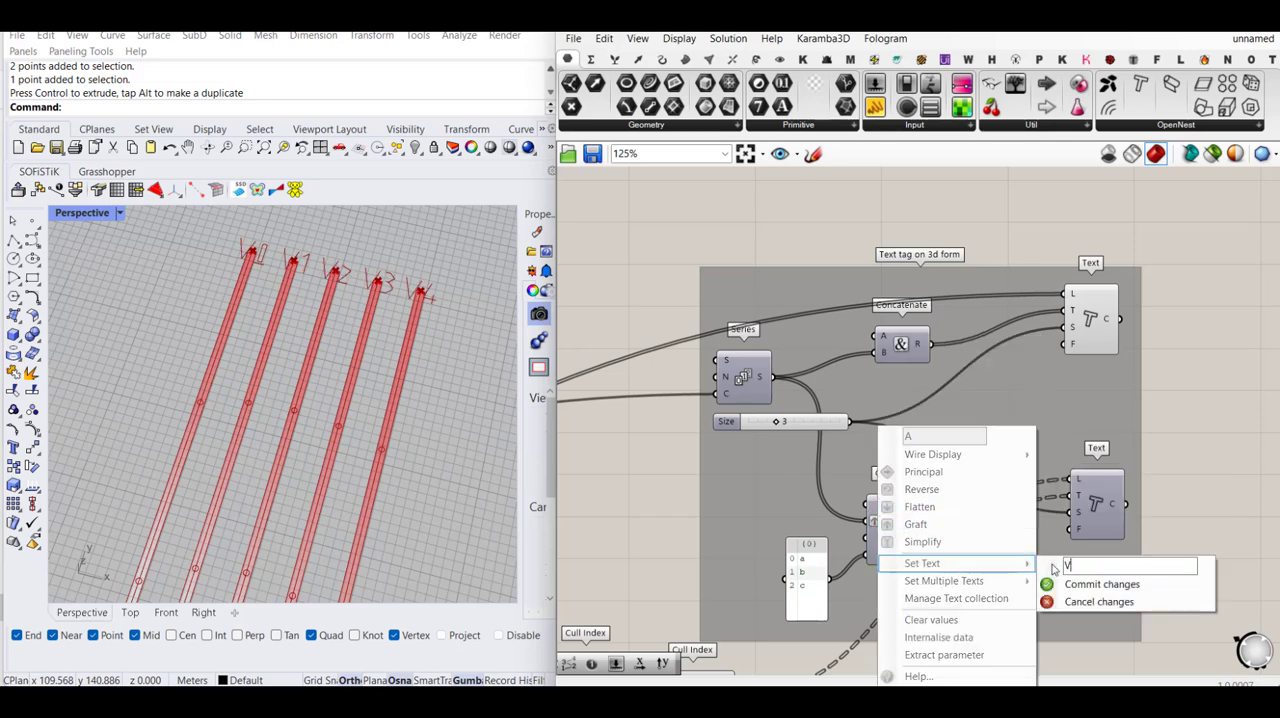
pyautogui.write('V')
pyautogui.click(1120, 584)
# - Turn on the preview of the lower Text component and inspect the hole tags along the vertical flat strips
pyautogui.click(1095, 493)
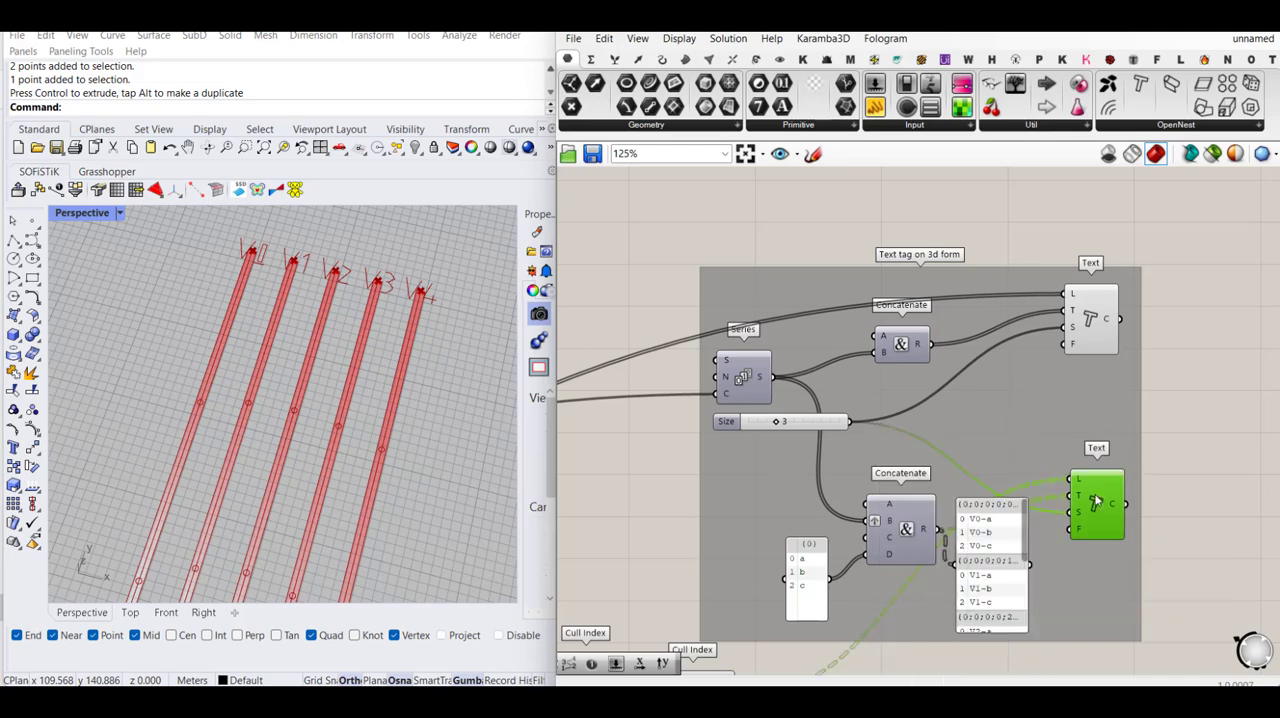
pyautogui.middleClick(1093, 495)
pyautogui.click(1130, 458)
pyautogui.click(1203, 450)
pyautogui.scroll(-3, 421, 390)
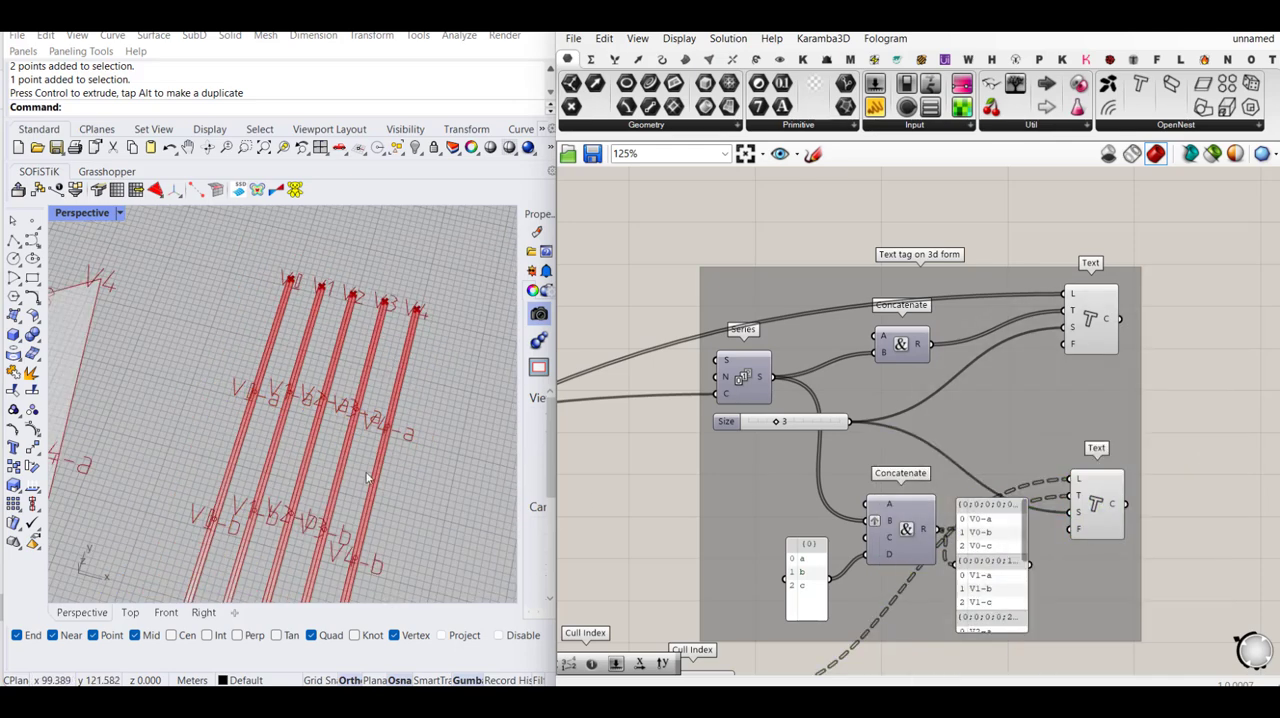
pyautogui.scroll(3, 242, 515)
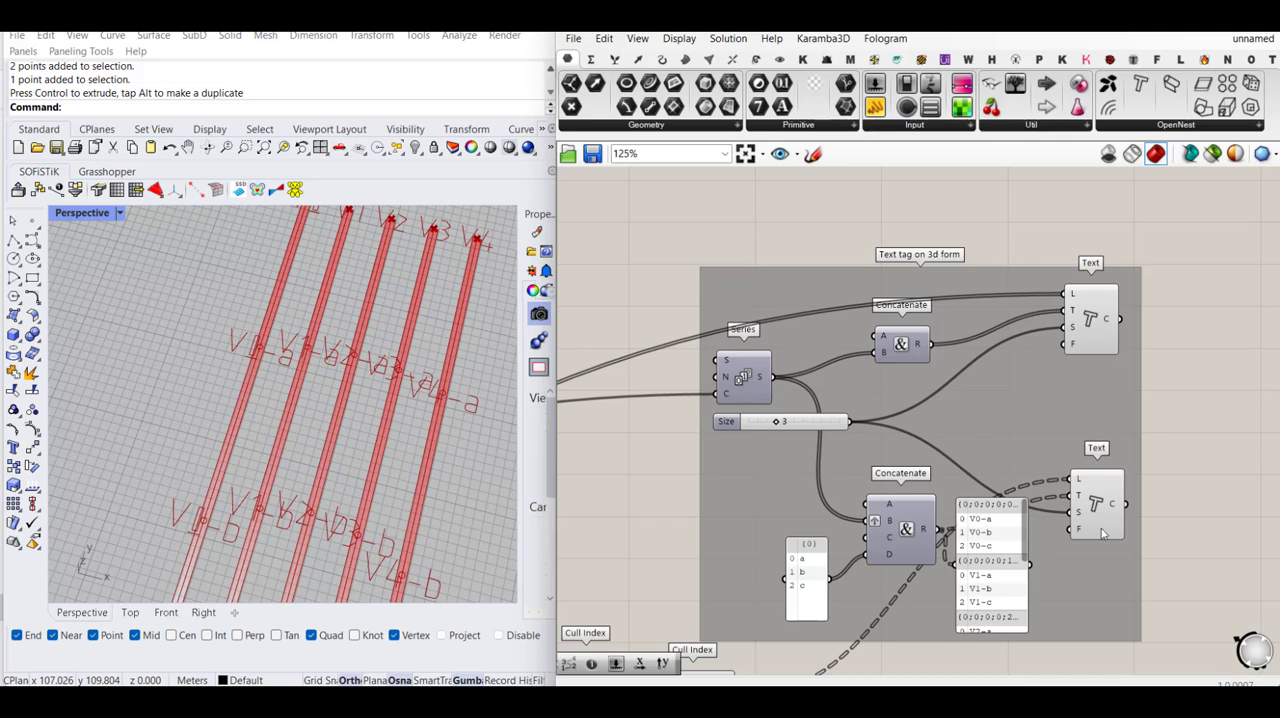
# - Set the Size slider for the flat strip tags to 1 and check the text scale and overall layout in the Perspective viewport
pyautogui.moveTo(775, 424); pyautogui.dragTo(760, 424)
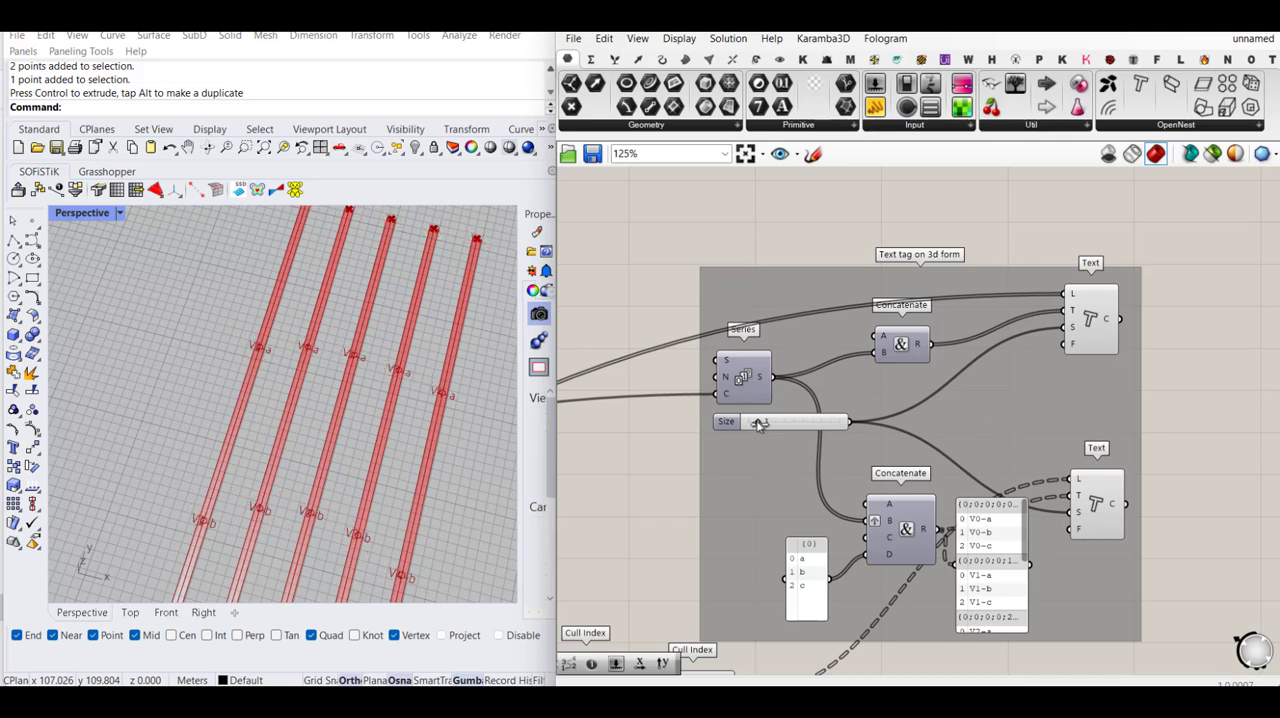
pyautogui.scroll(5, 270, 511)
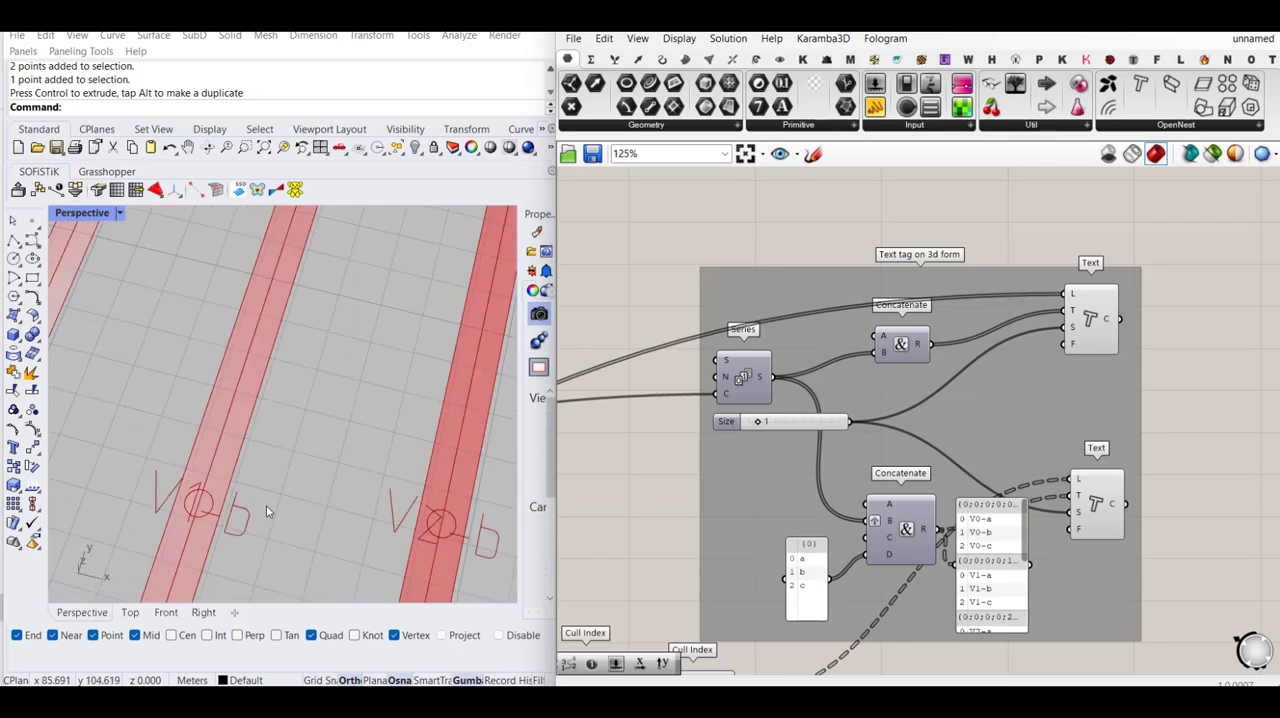
pyautogui.scroll(-6, 267, 511)
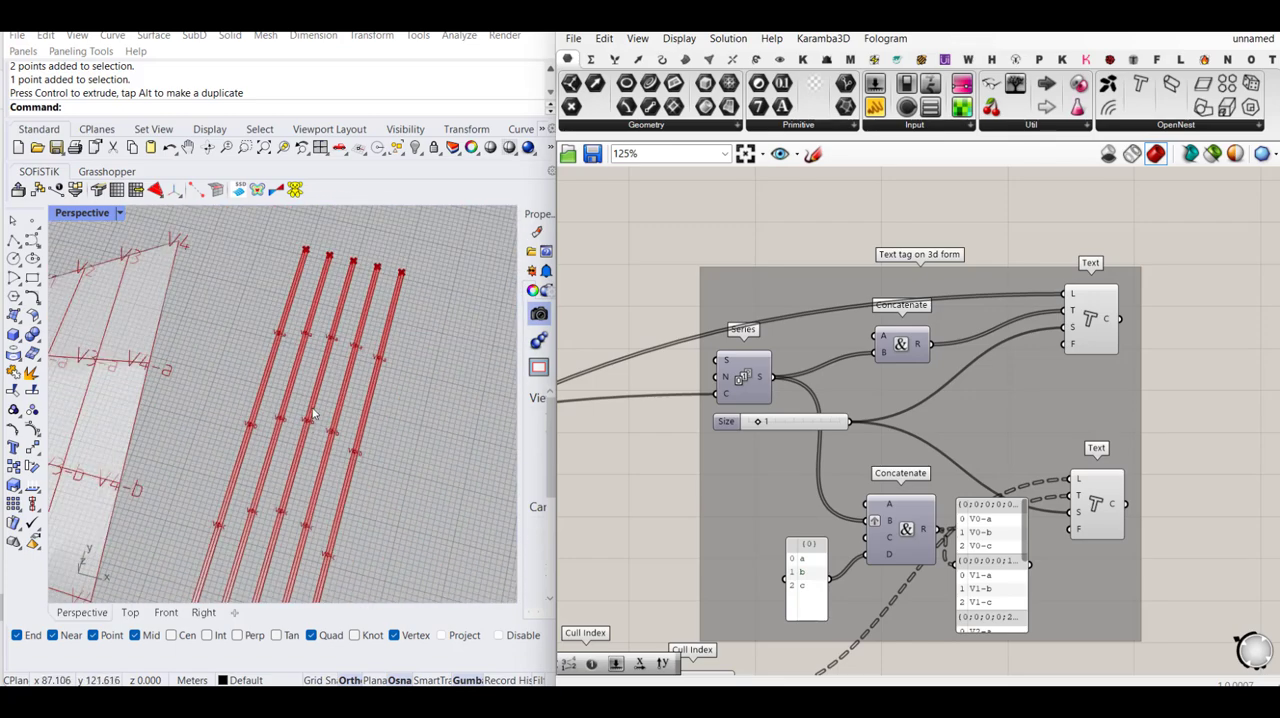
pyautogui.scroll(-2, 313, 413)
pyautogui.scroll(-2, 289, 461)
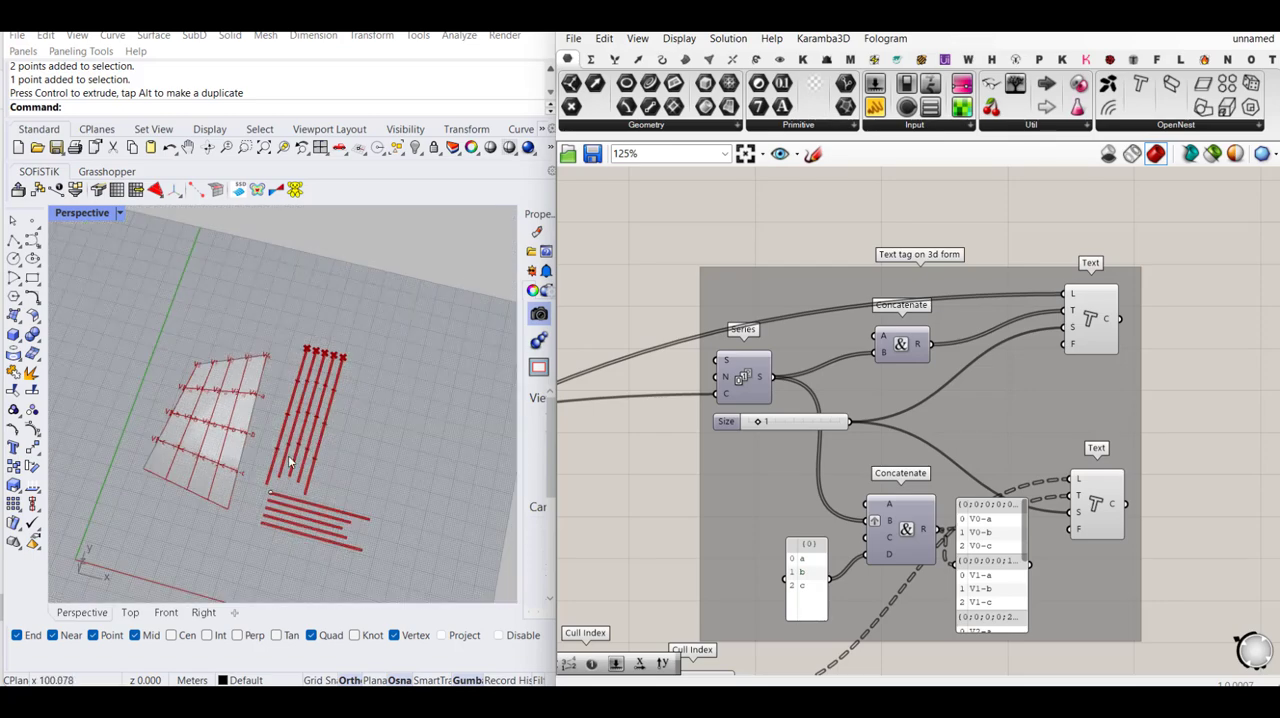
pyautogui.moveTo(227, 488); pyautogui.dragTo(225, 515, button='right')
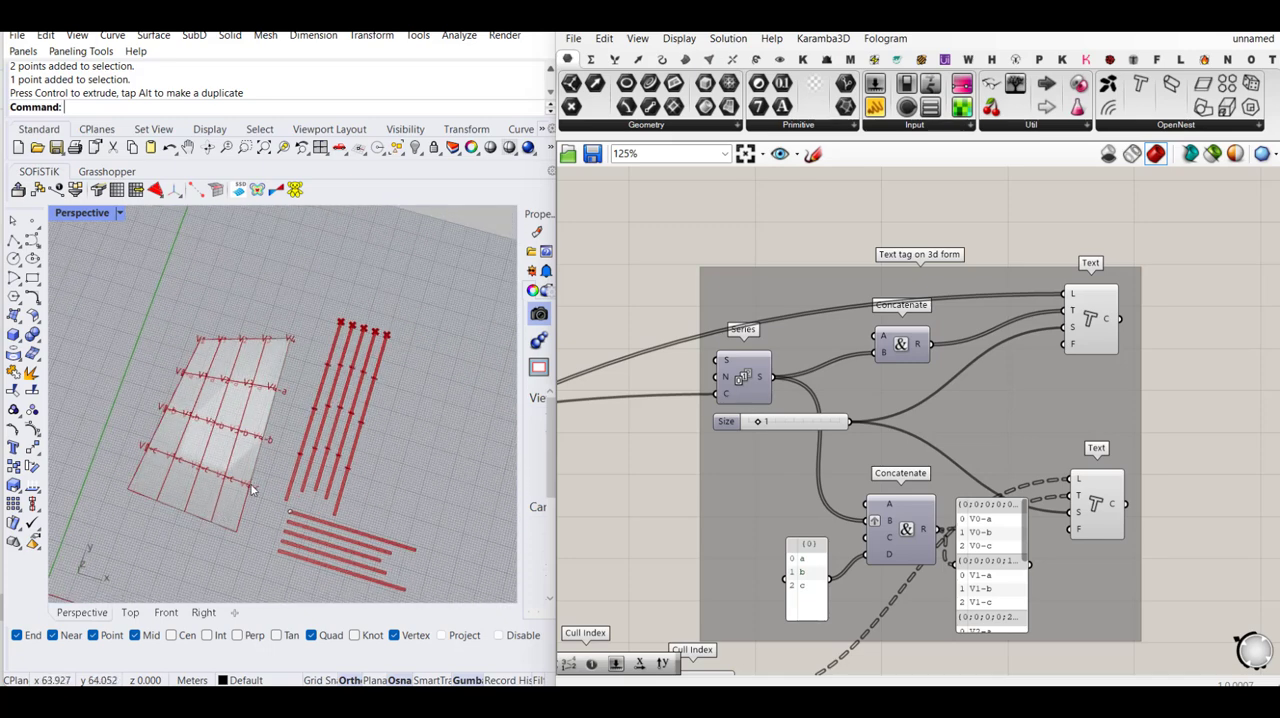
pyautogui.moveTo(272, 514); pyautogui.dragTo(288, 408, button='right')
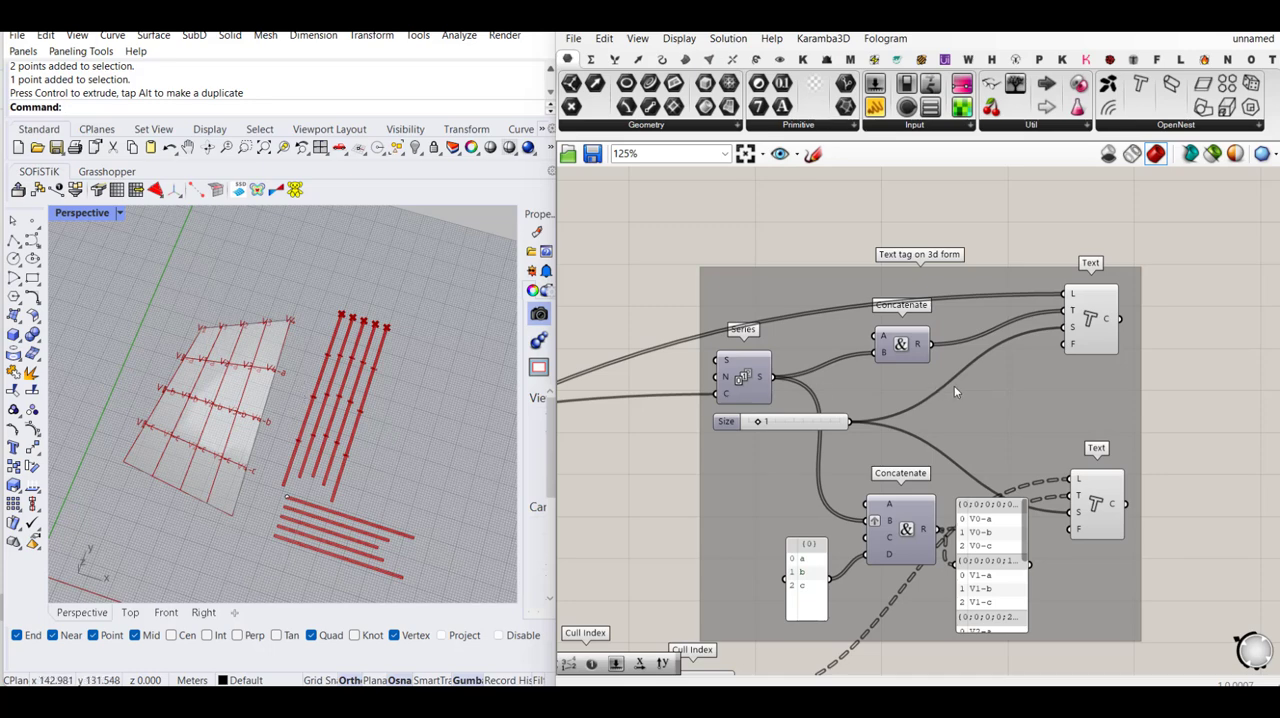
# - Set the Count slider feeding the upper group's two Divide Curve components to 6 and inspect the updated strips and tags
pyautogui.scroll(-8, 985, 387)
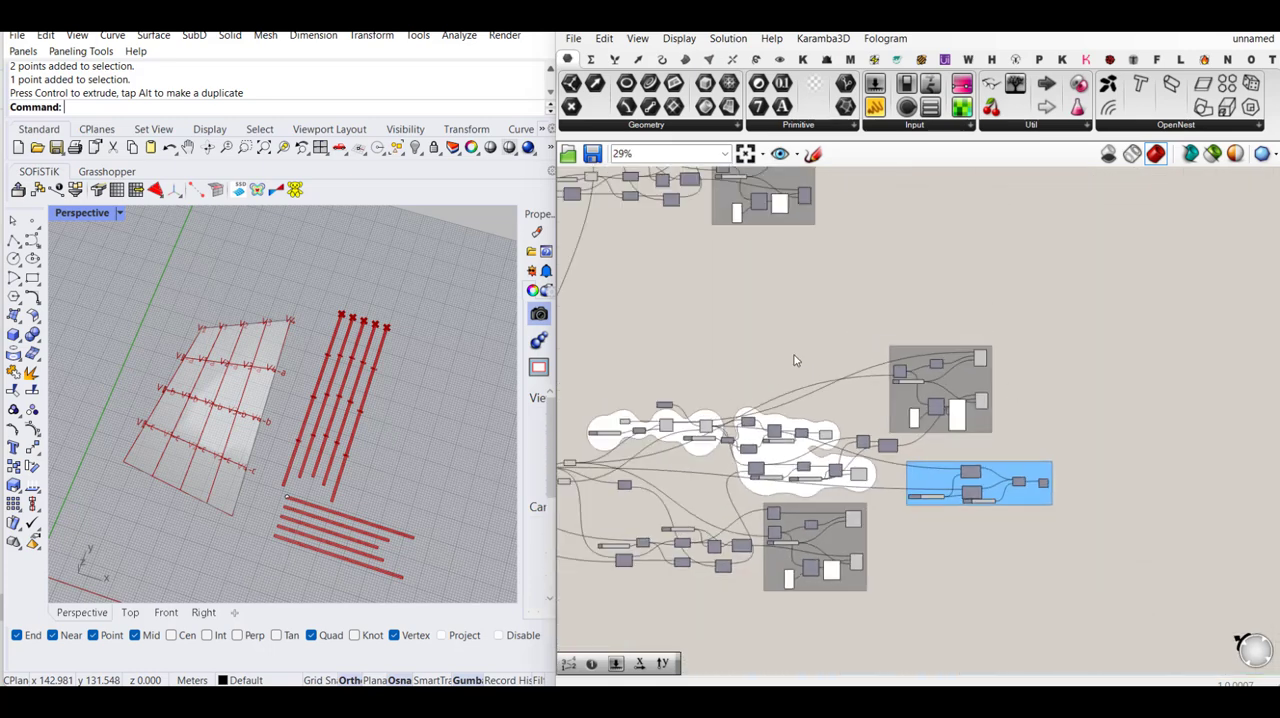
pyautogui.moveTo(795, 360); pyautogui.dragTo(1025, 410, button='right')
pyautogui.moveTo(906, 372); pyautogui.dragTo(971, 425, button='right')
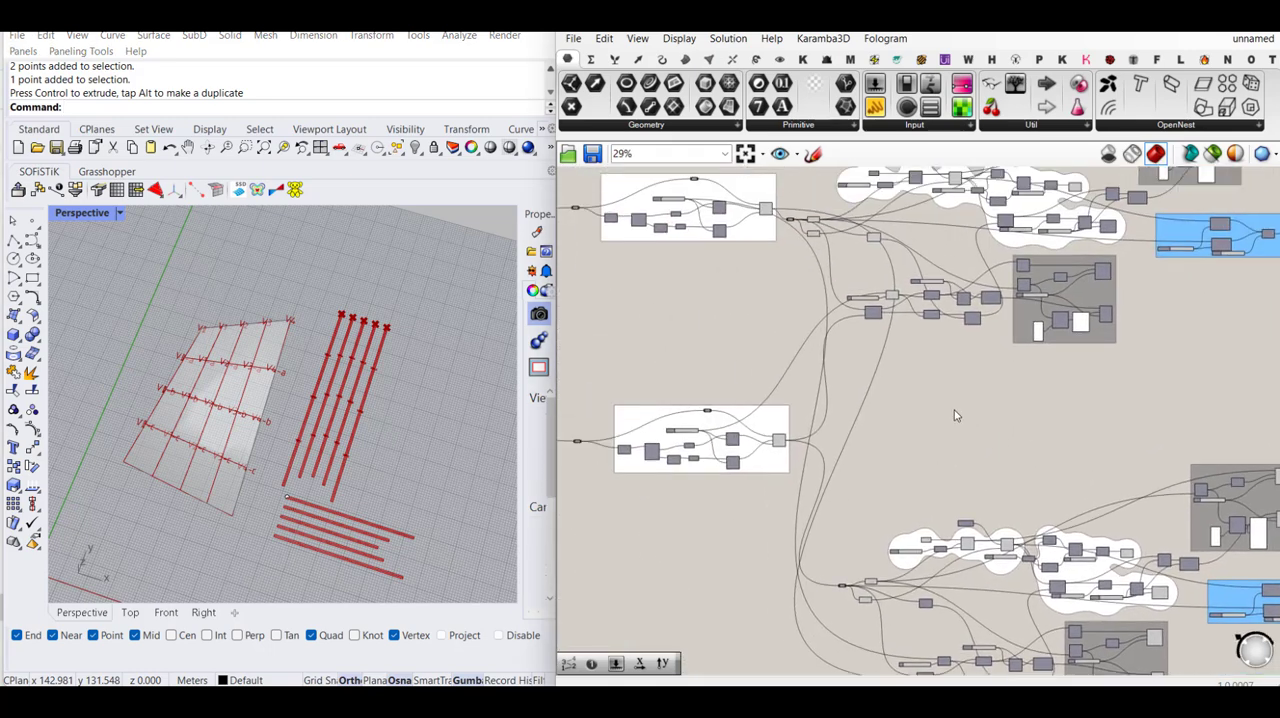
pyautogui.moveTo(689, 317); pyautogui.dragTo(705, 375, button='right')
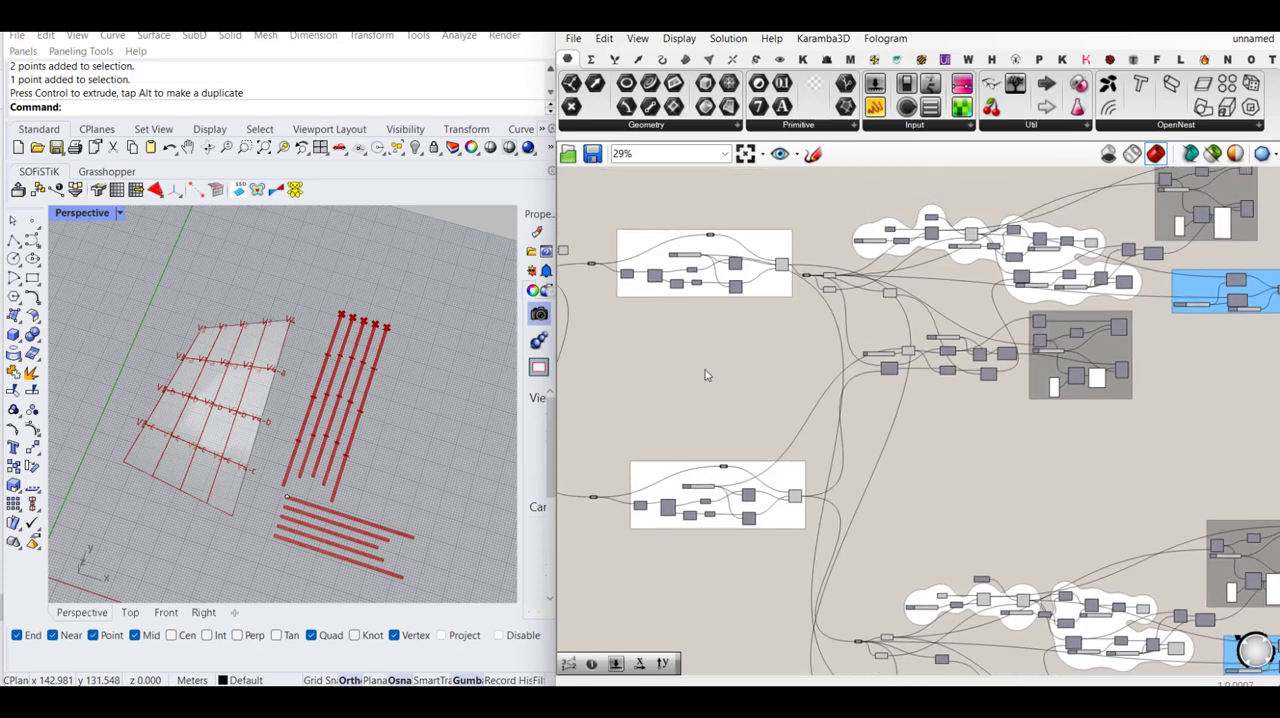
pyautogui.scroll(8, 708, 288)
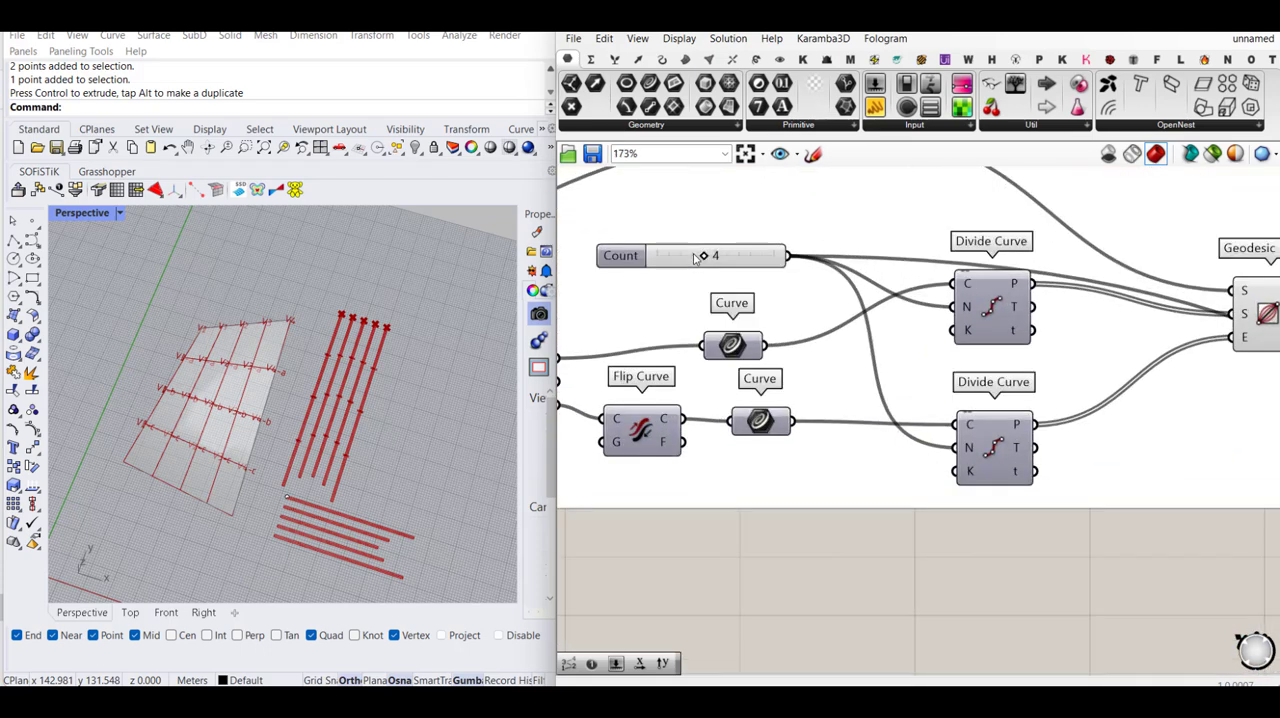
pyautogui.doubleClick(687, 256)
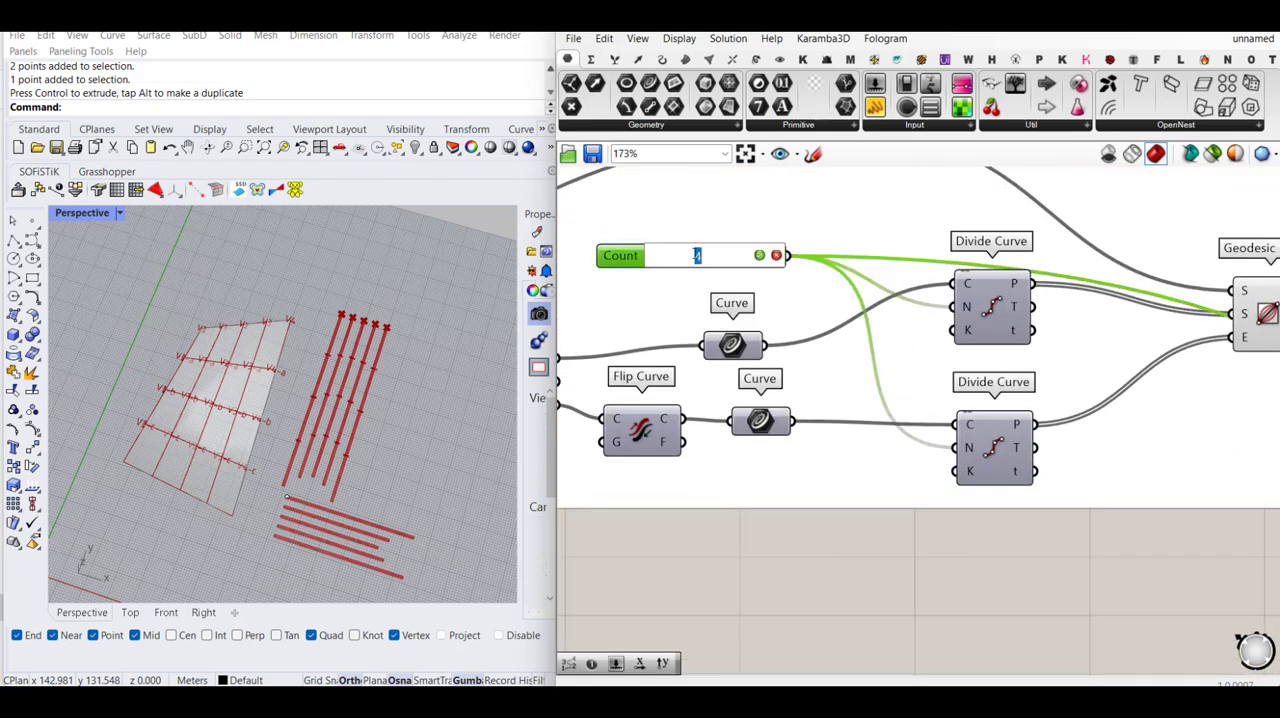
pyautogui.press('Return')
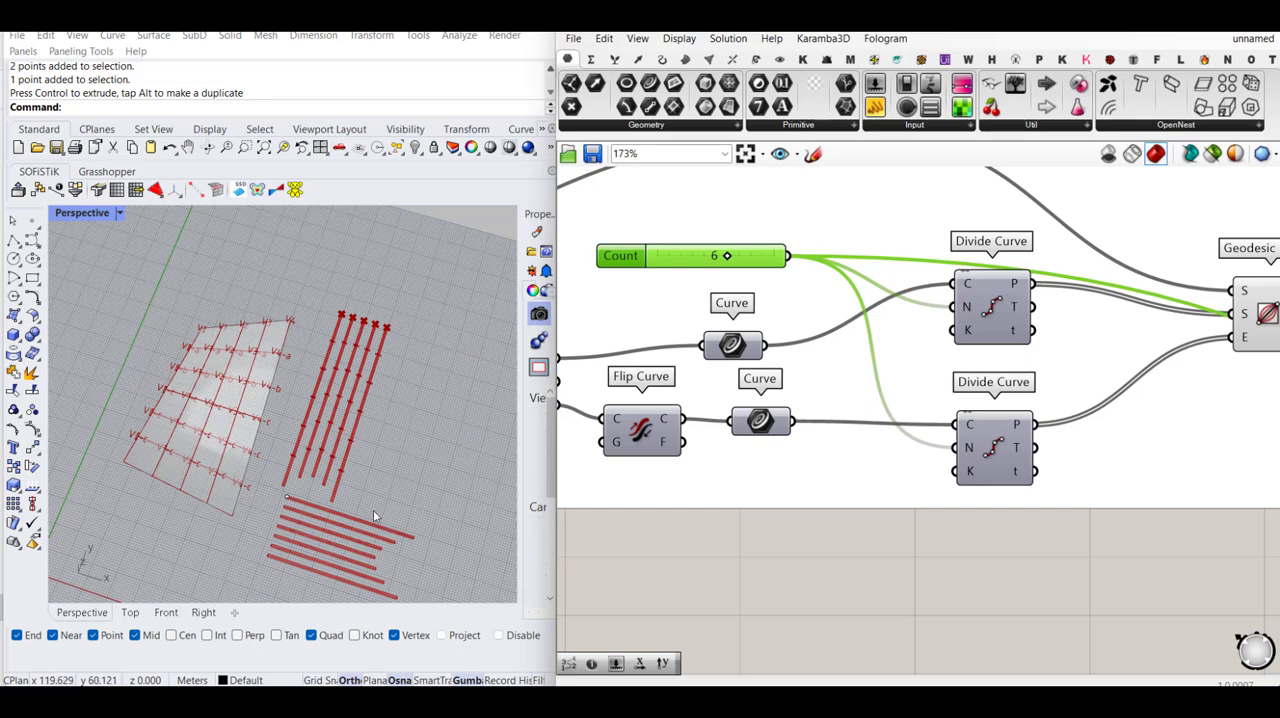
pyautogui.scroll(2, 265, 405)
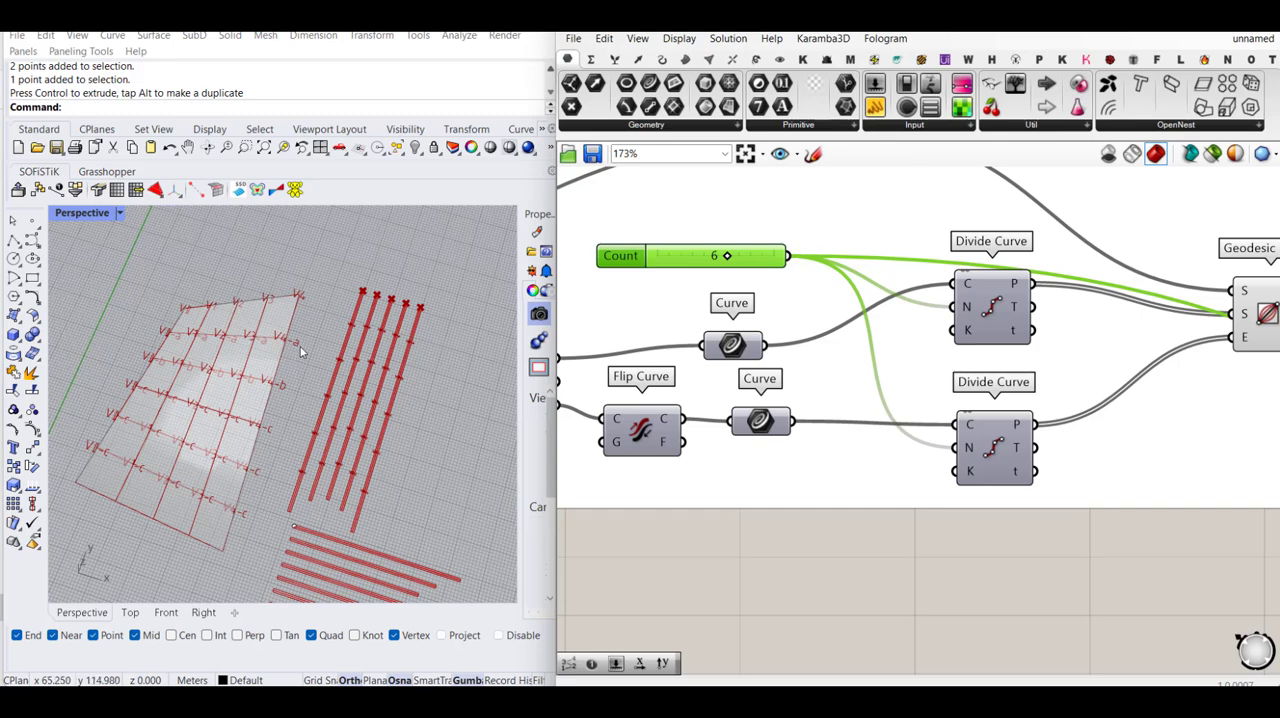
# - Highlight the lower Text component in the V direction's flat-strip tag group and inspect the hole tags along the vertical flat strips
pyautogui.scroll(-3, 806, 385)
pyautogui.scroll(-4, 806, 385)
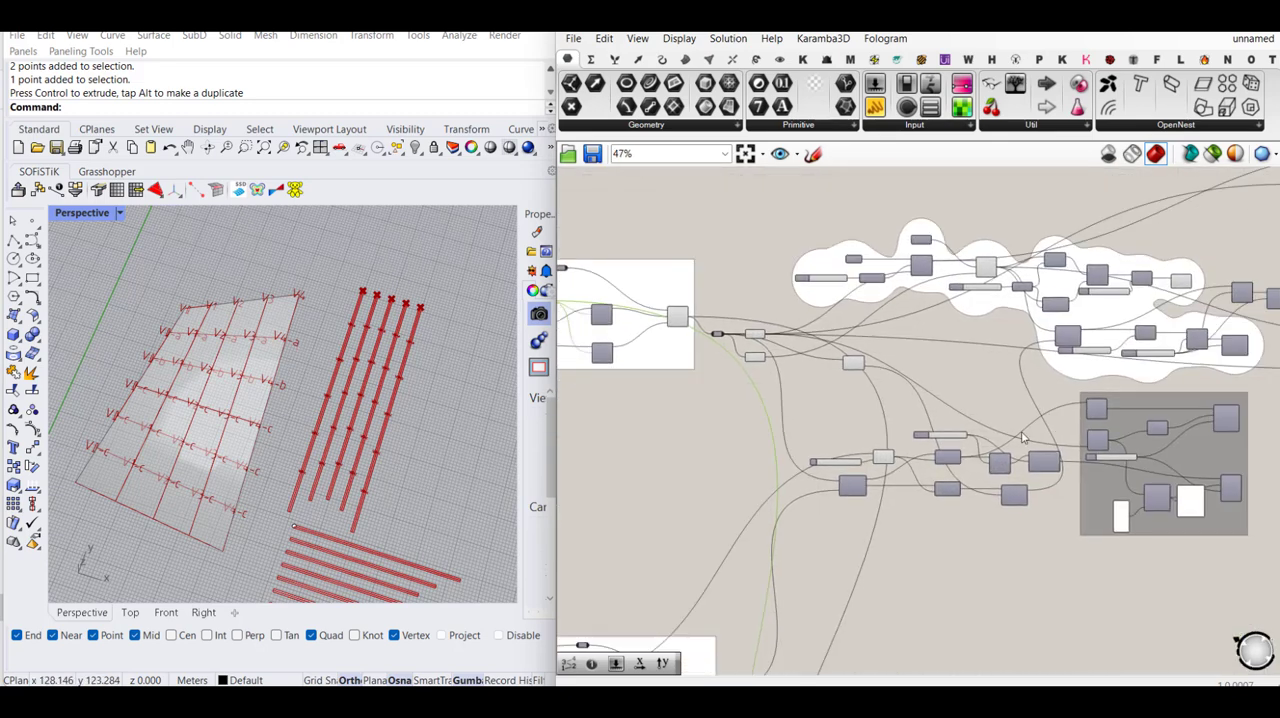
pyautogui.scroll(4, 805, 460)
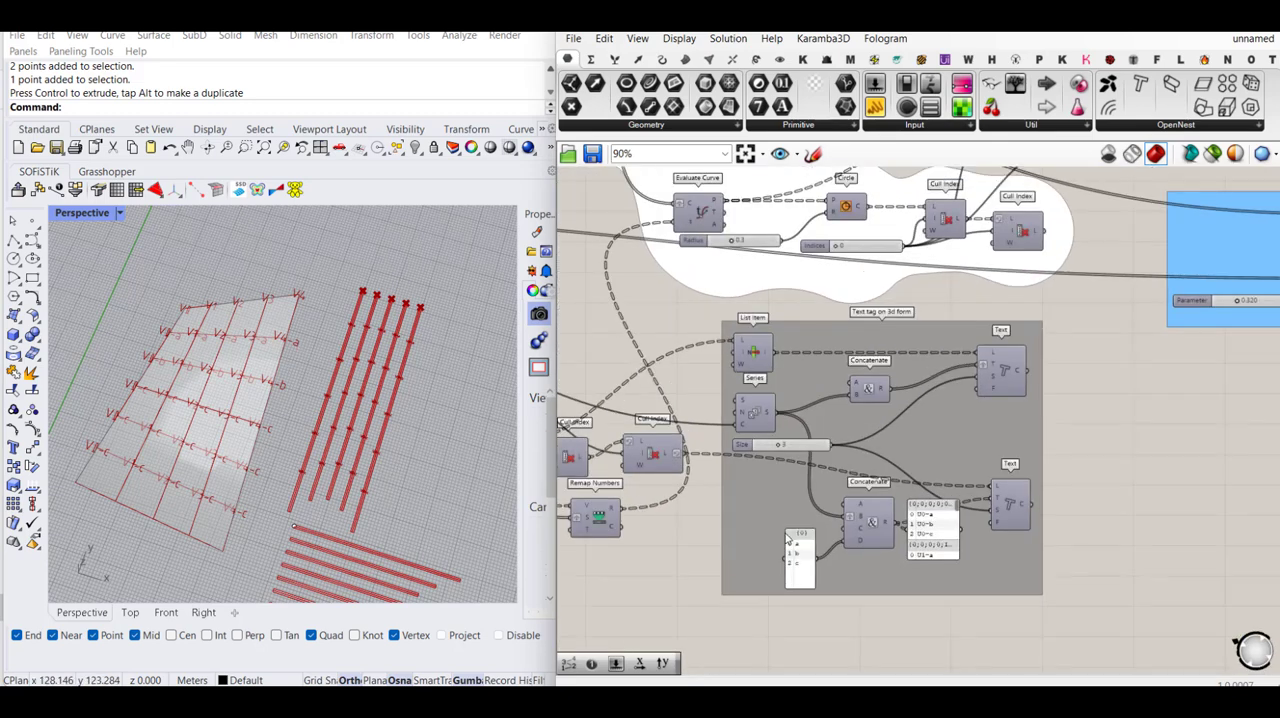
pyautogui.scroll(-6, 808, 530)
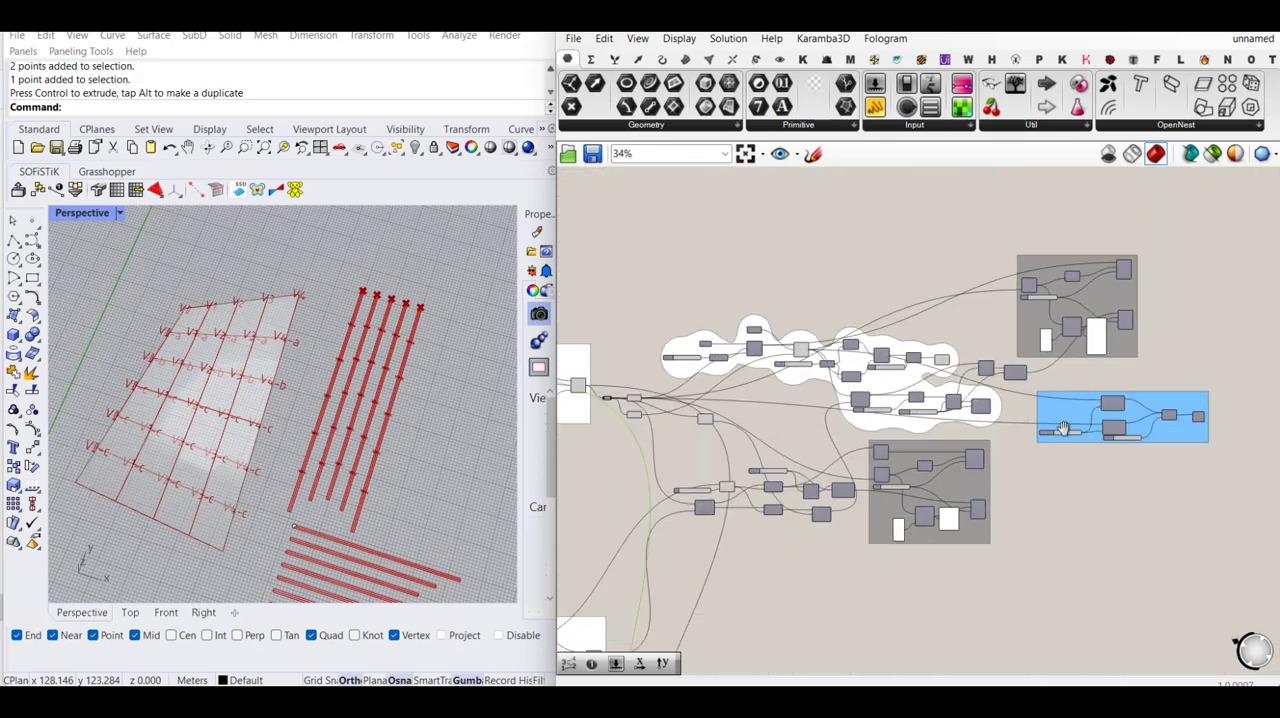
pyautogui.scroll(6, 1027, 502)
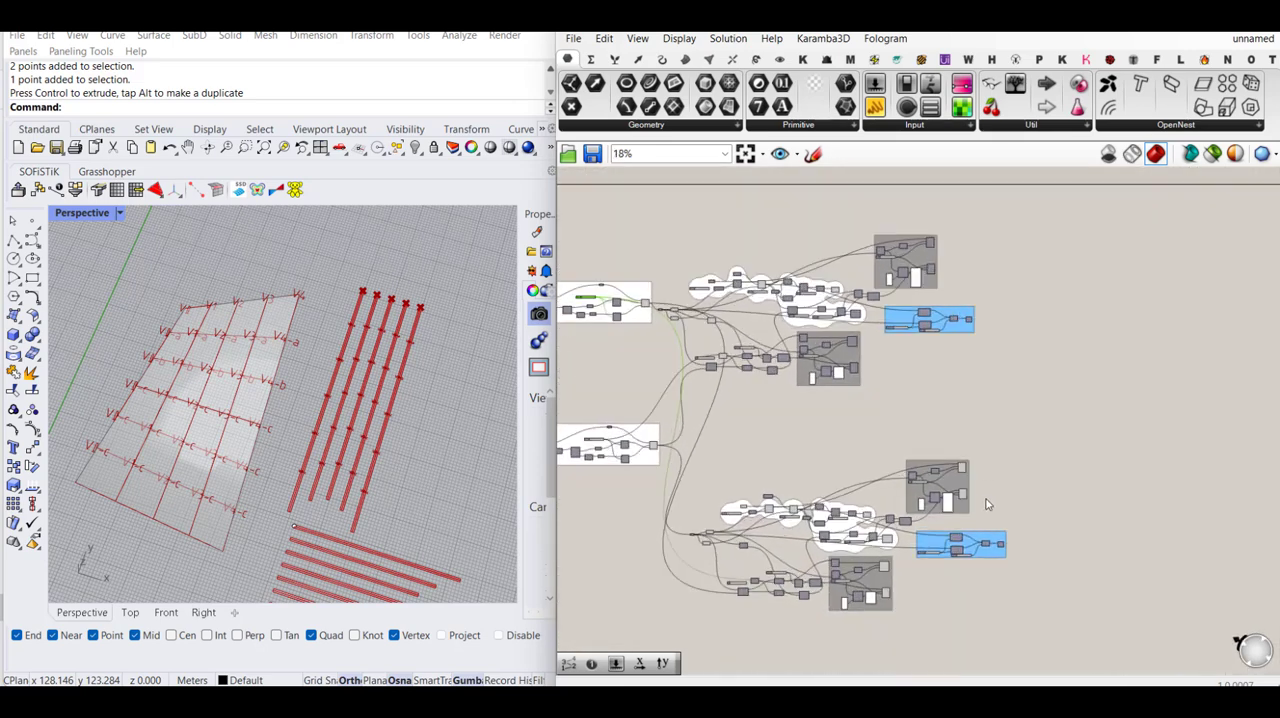
pyautogui.scroll(3, 942, 490)
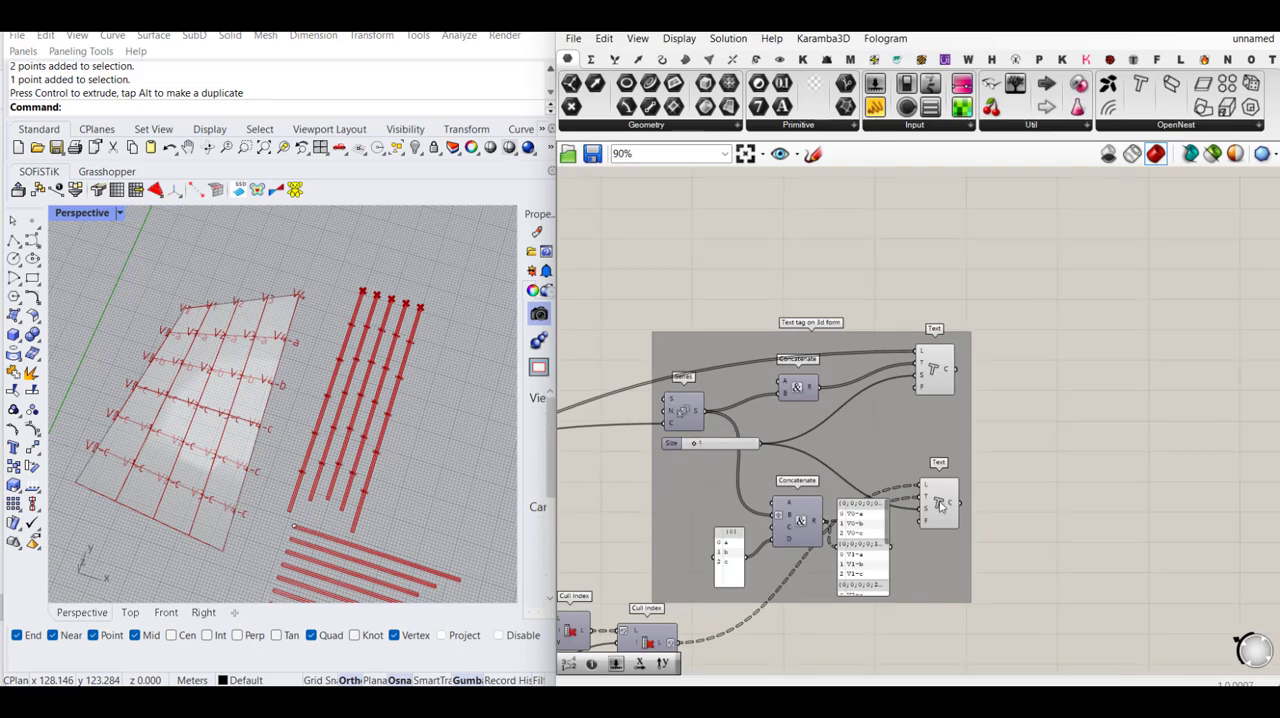
pyautogui.click(940, 498)
pyautogui.scroll(5, 306, 505)
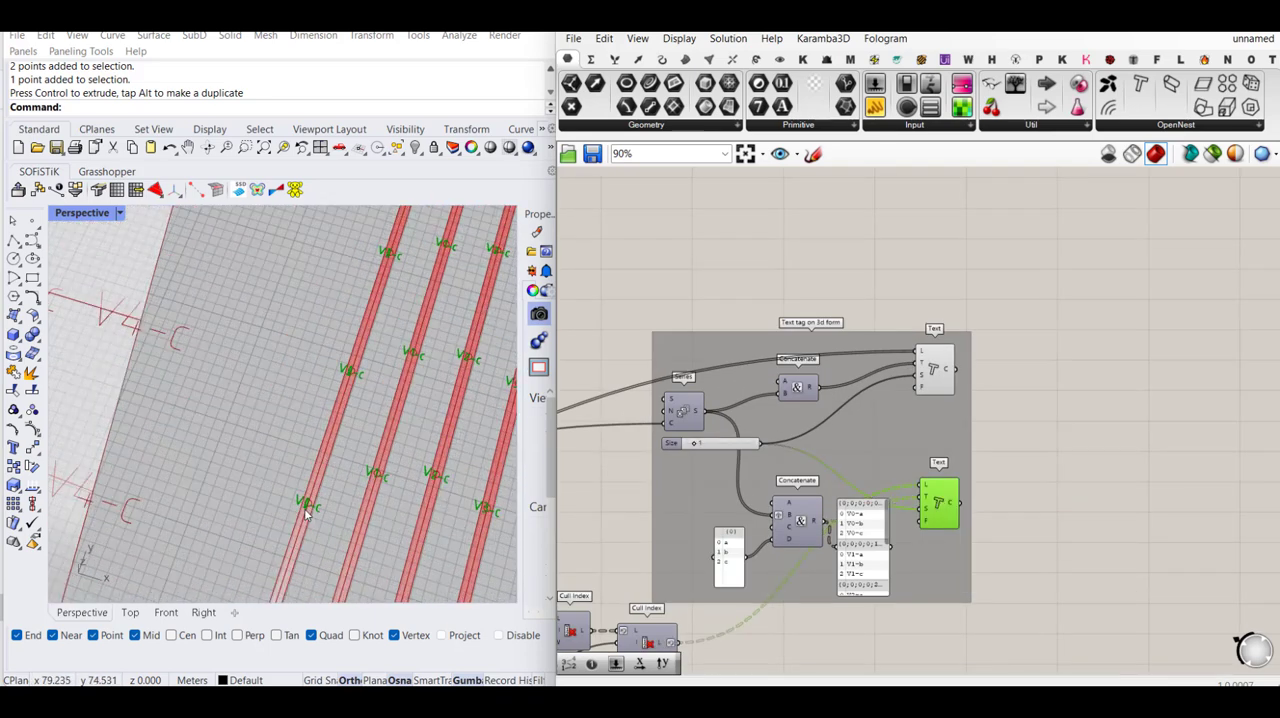
# - Add the letters d and e to the a, b, c panel feeding the D input of the hole-tag Concatenate
pyautogui.scroll(2, 714, 568)
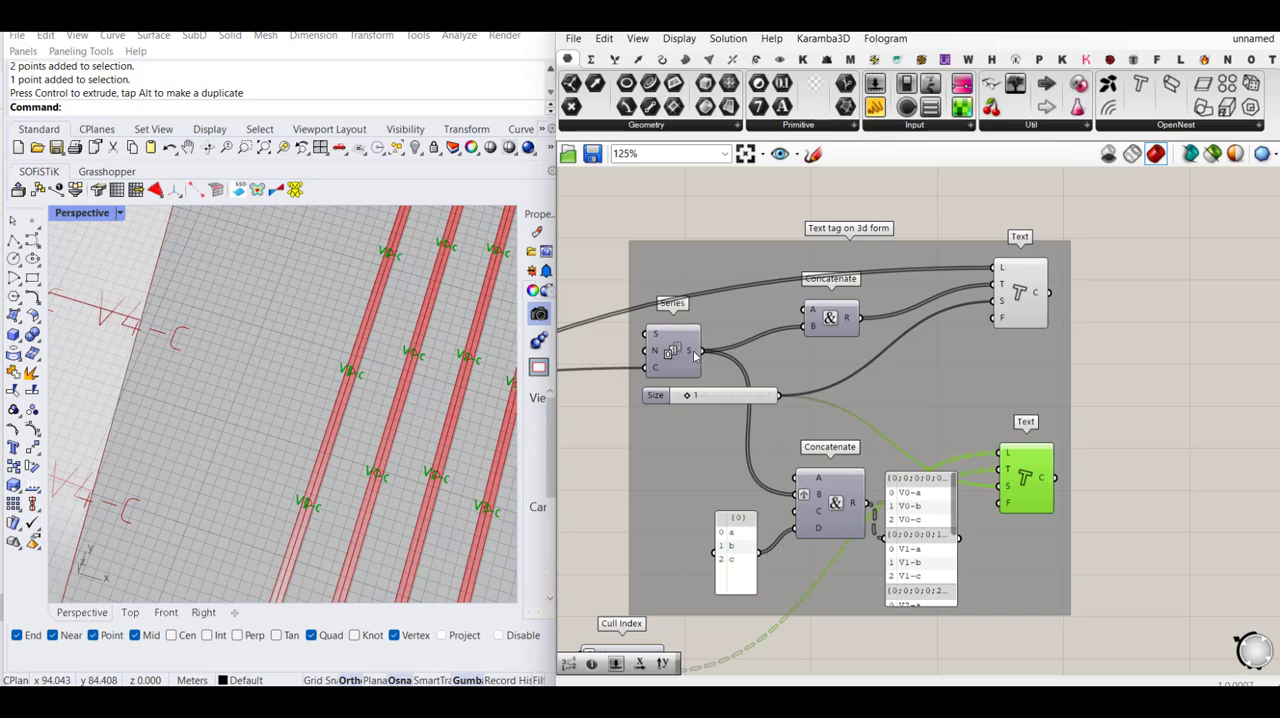
pyautogui.moveTo(694, 355)
pyautogui.moveTo(1009, 458)
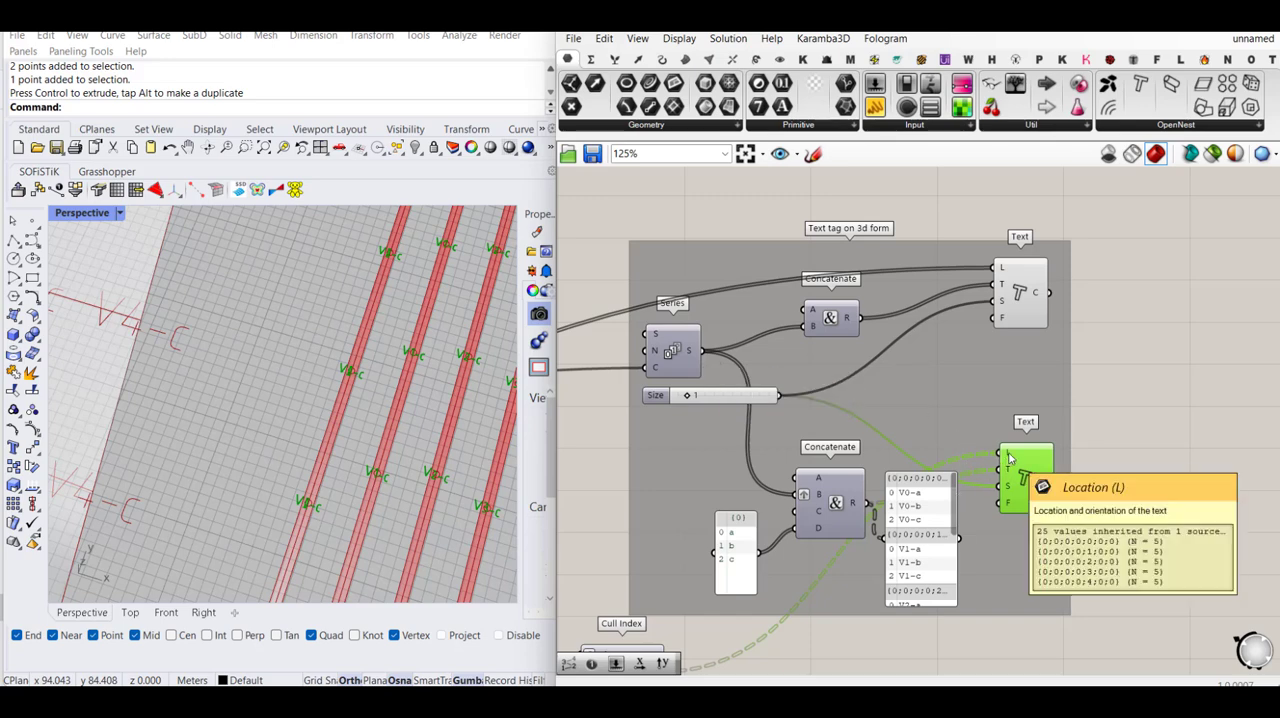
pyautogui.doubleClick(731, 561)
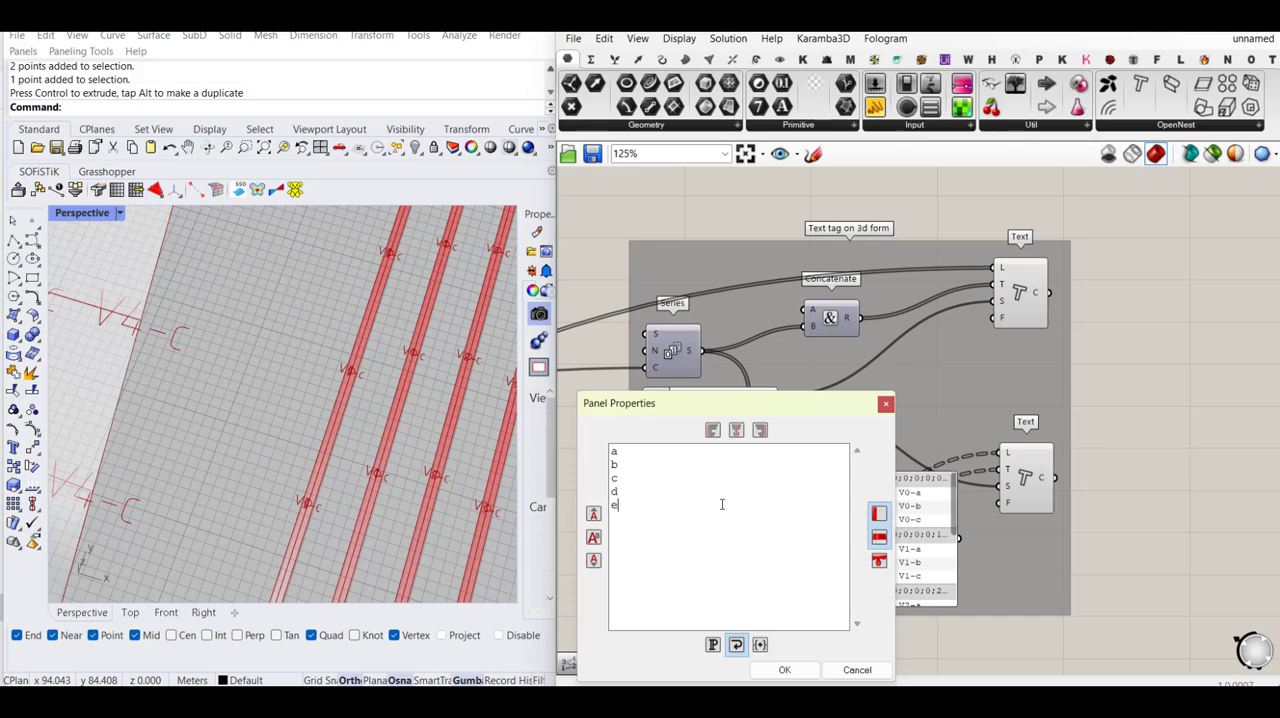
pyautogui.click(784, 670)
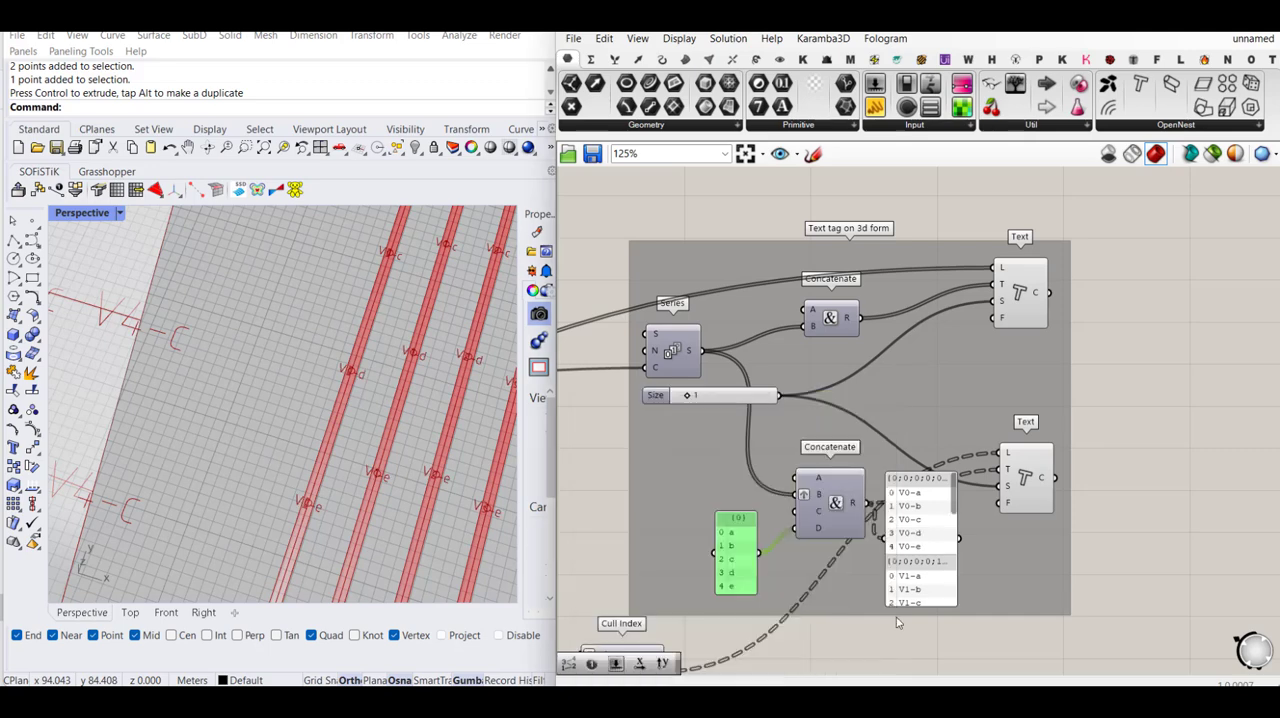
pyautogui.click(1121, 517)
# - Examine the updated hole tags on the flat strips and the overall layout beside the twisted surface in the Perspective viewport
pyautogui.scroll(-3, 251, 360)
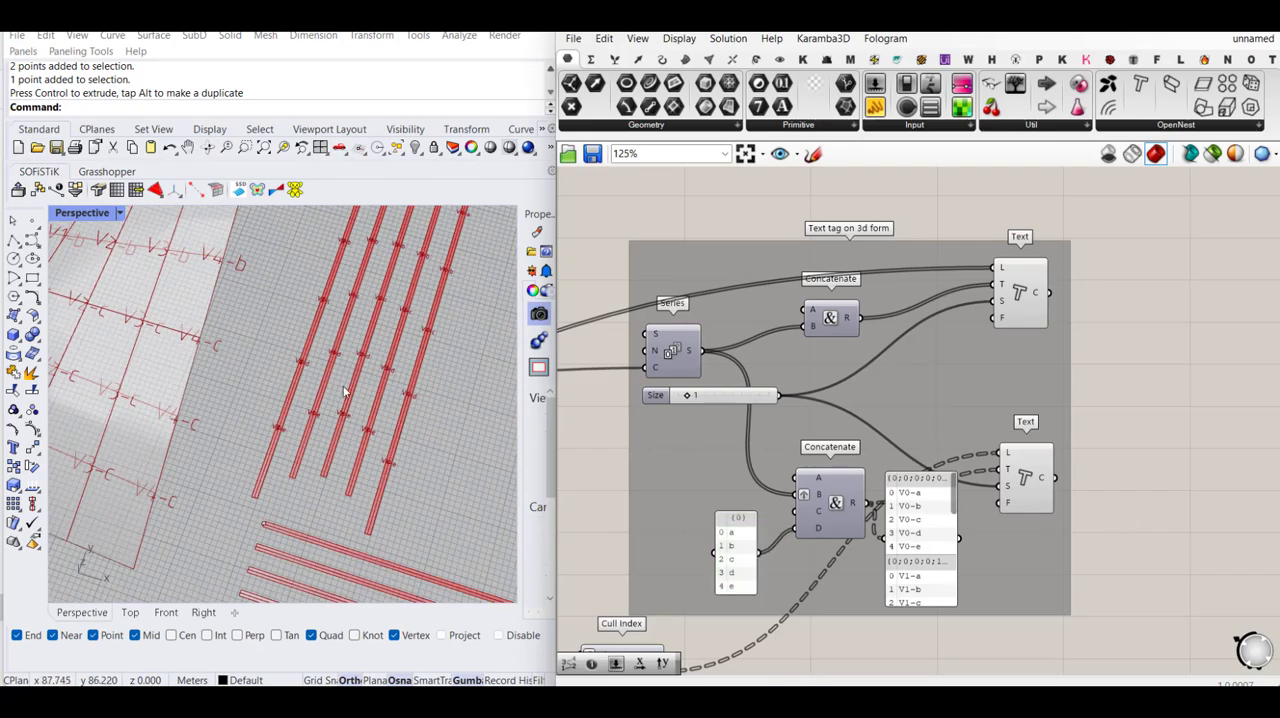
pyautogui.scroll(-5, 343, 392)
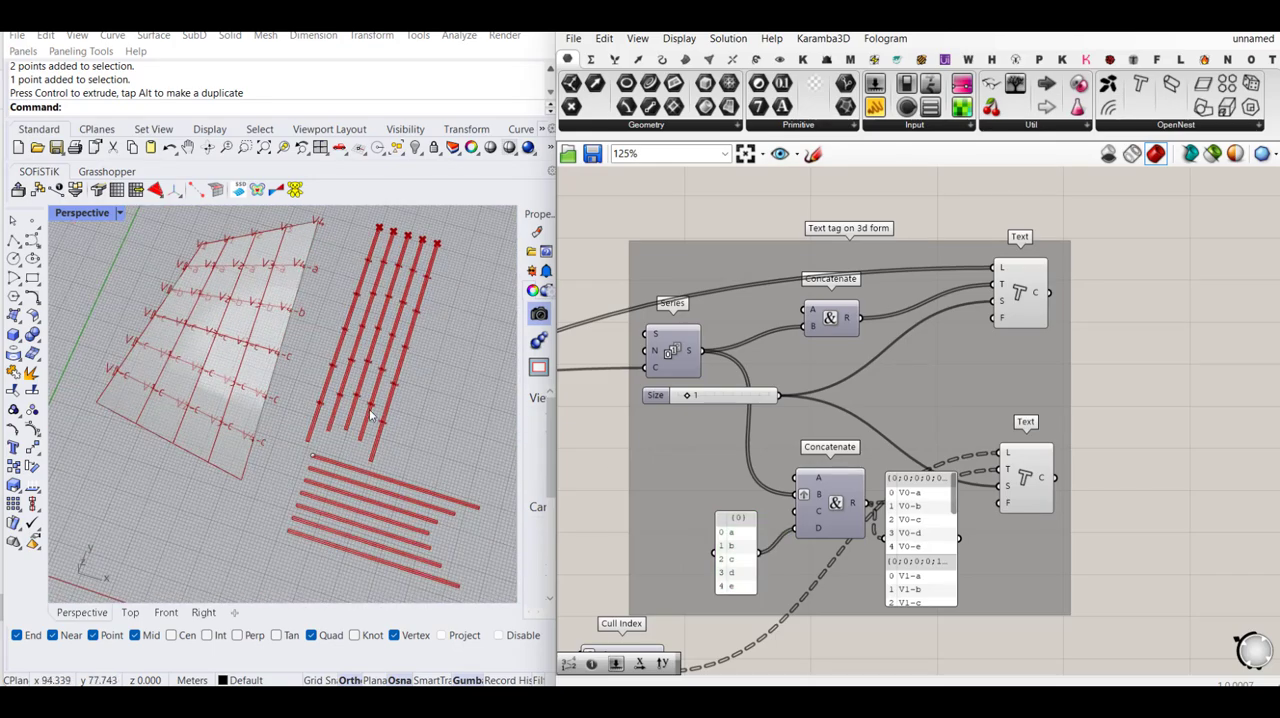
pyautogui.moveTo(408, 391); pyautogui.dragTo(455, 342, button='right')
pyautogui.moveTo(354, 405); pyautogui.dragTo(363, 462, button='right')
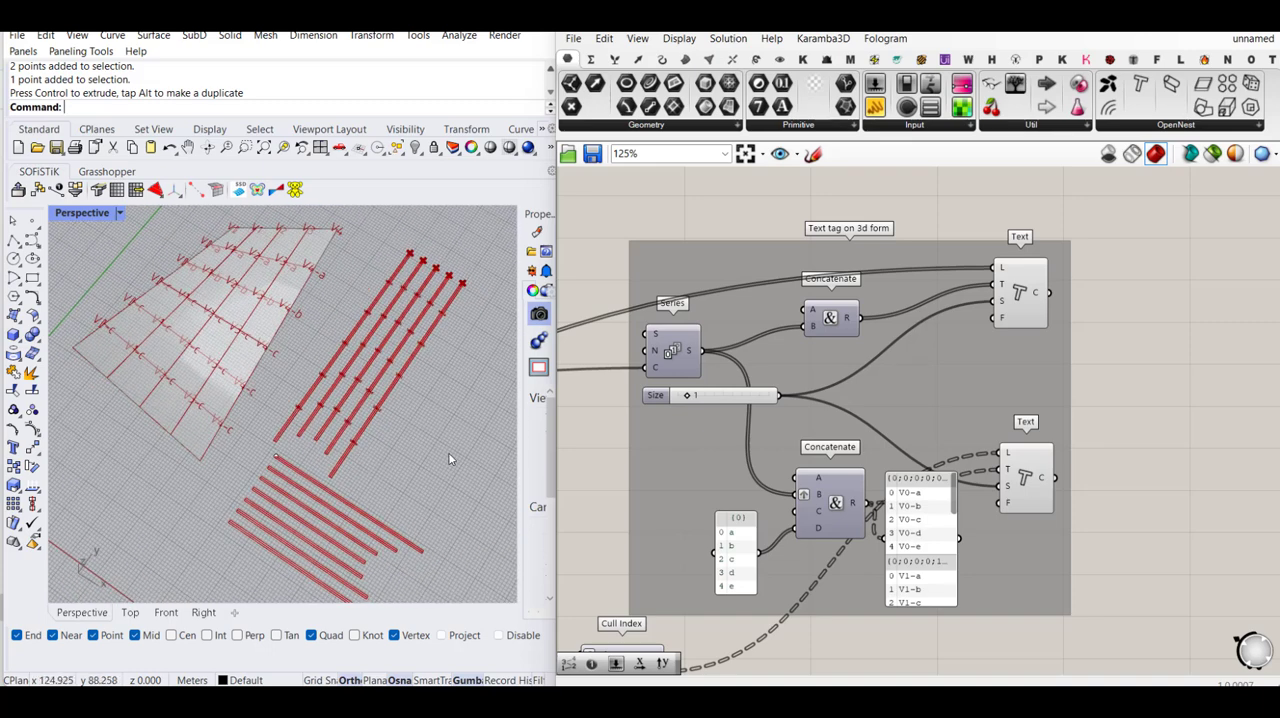
pyautogui.scroll(-2, 444, 485)
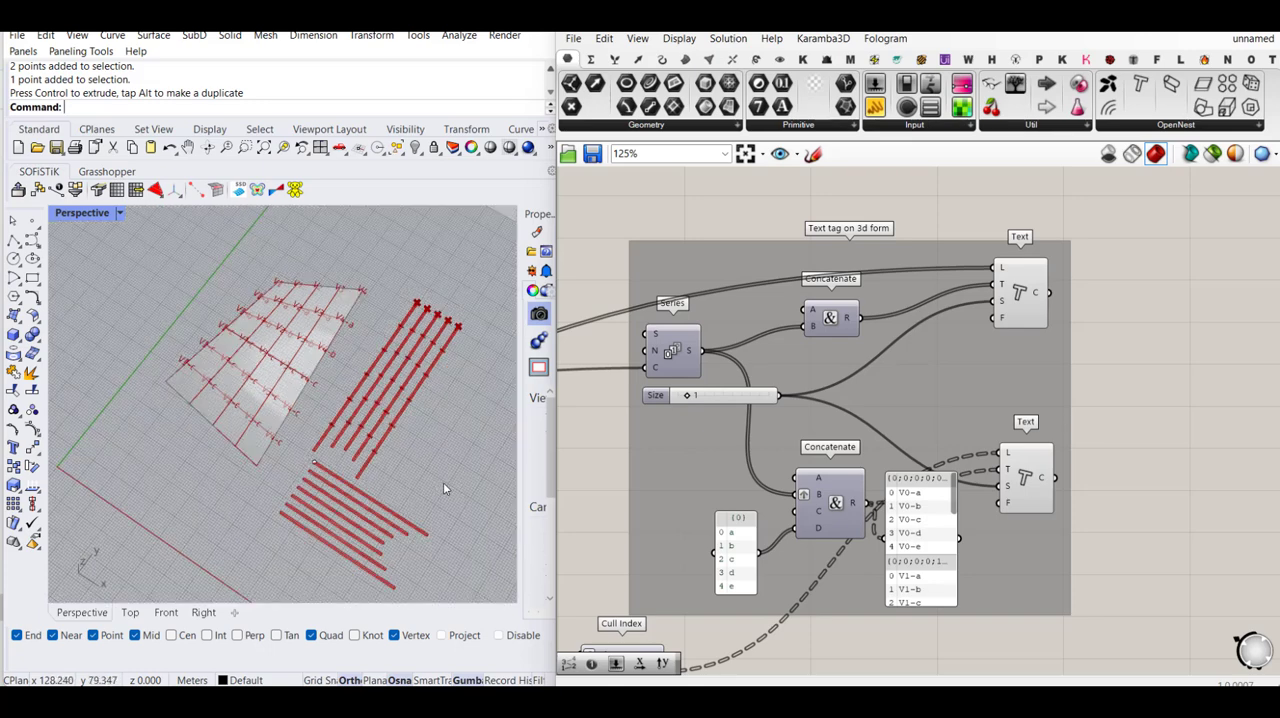
pyautogui.moveTo(443, 482); pyautogui.dragTo(432, 458, button='right')
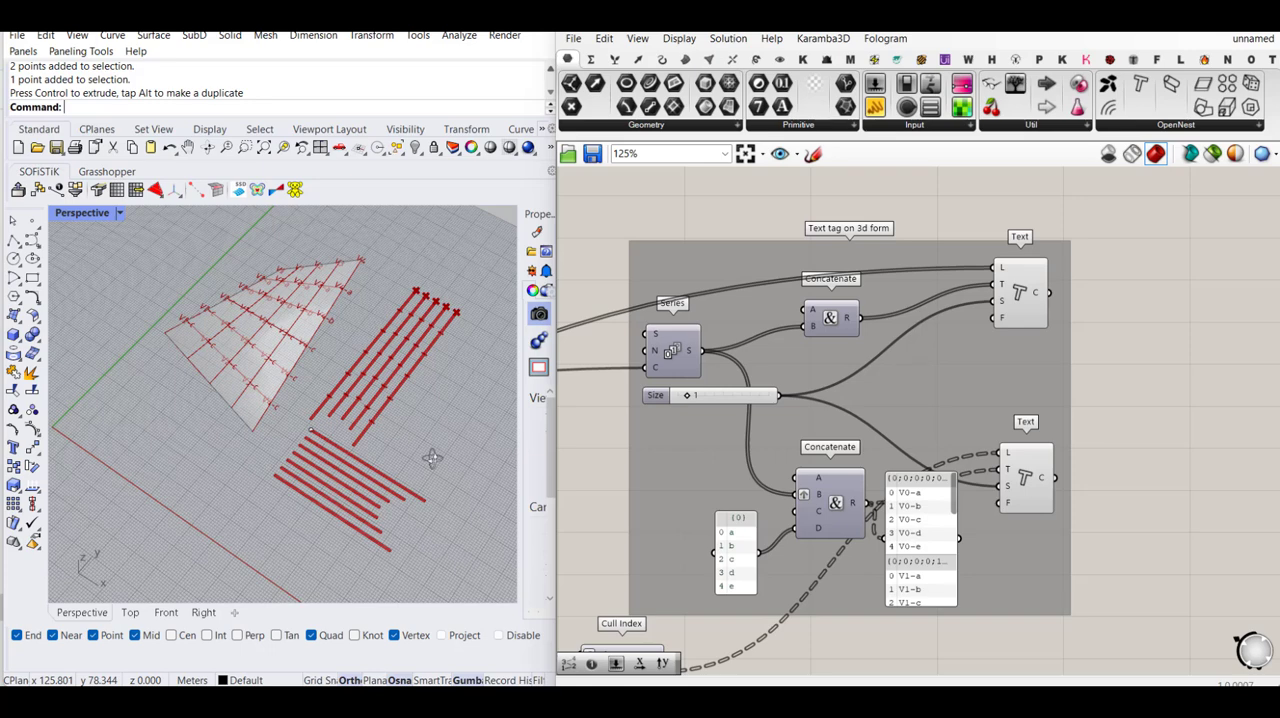